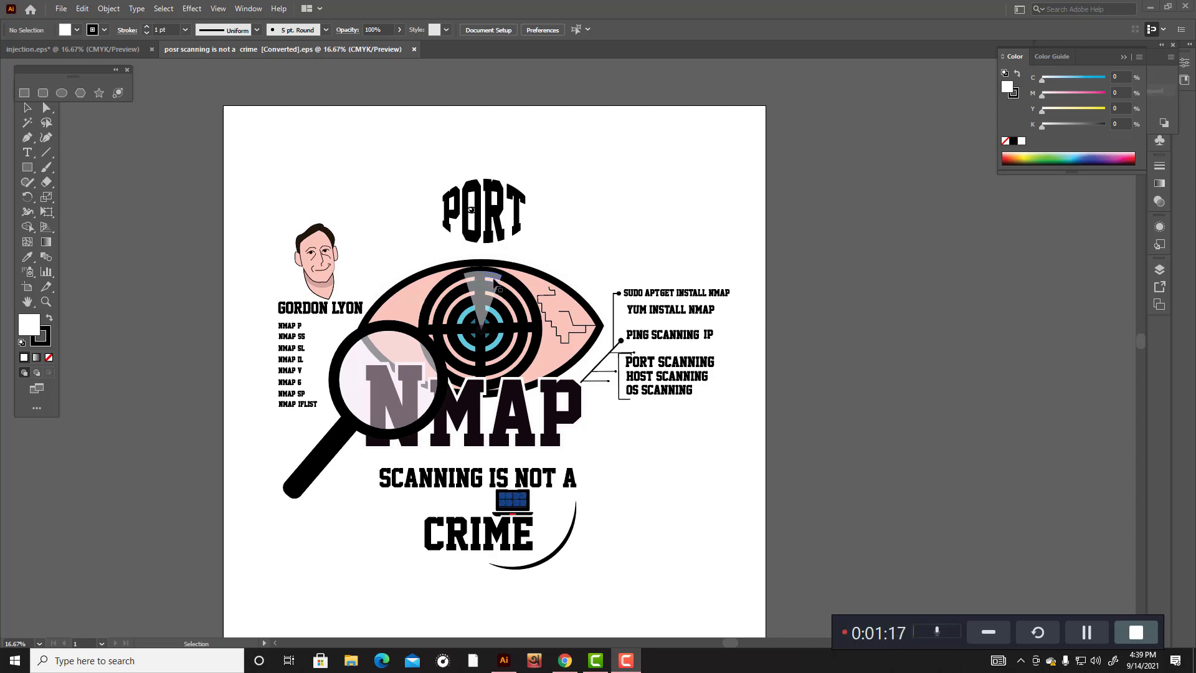
Step: Switch to Chrome to review the NMAP T-shirt listing on TeePublic, and return to the Illustrator artwork
{"action": "left_click", "coordinate": [494, 279]}
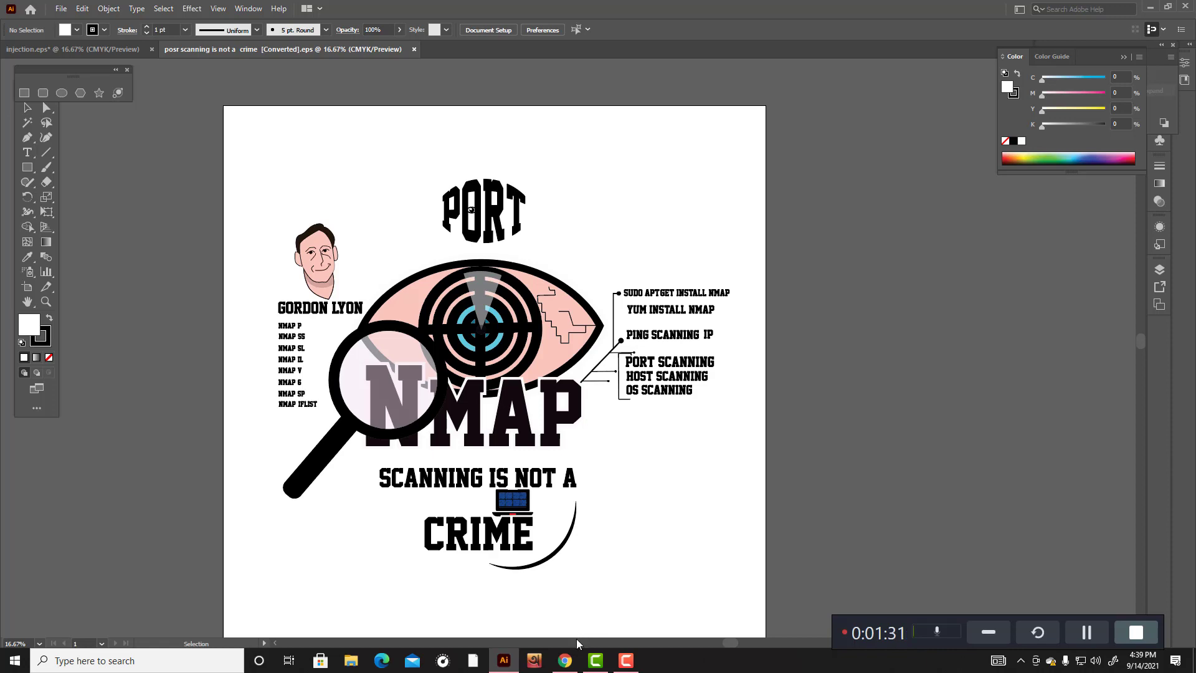
{"action": "left_click", "coordinate": [566, 662]}
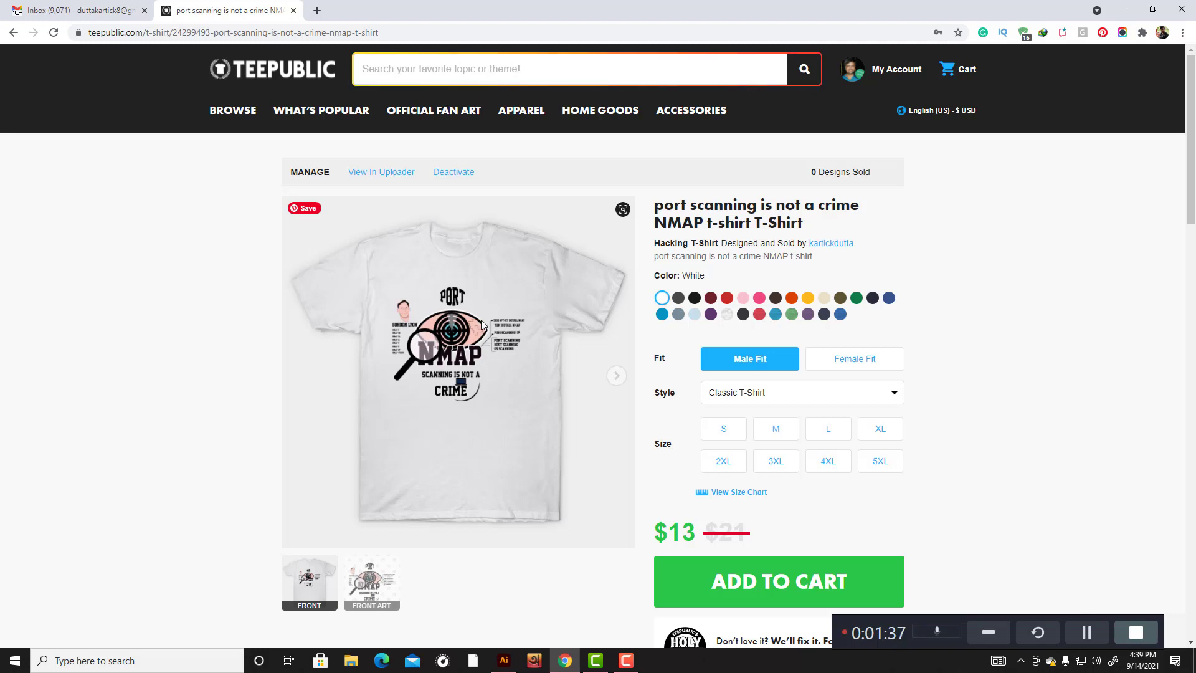
{"action": "left_click", "coordinate": [755, 436]}
{"action": "left_click", "coordinate": [722, 431]}
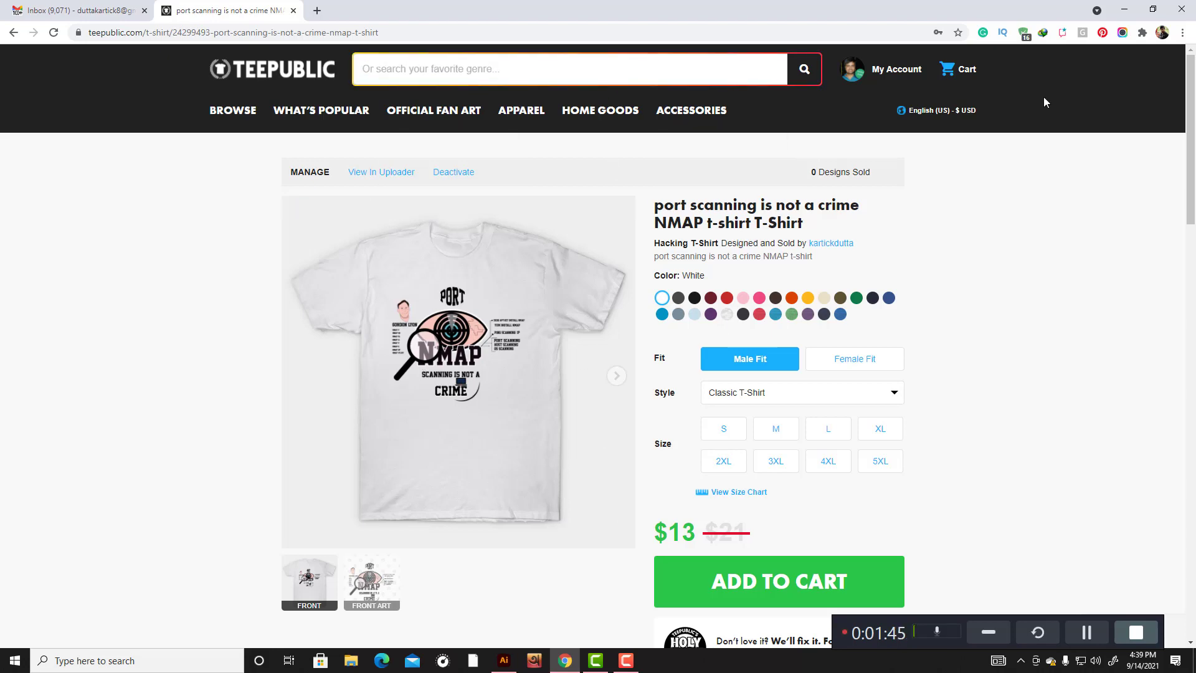
{"action": "key", "text": "alt+Tab"}
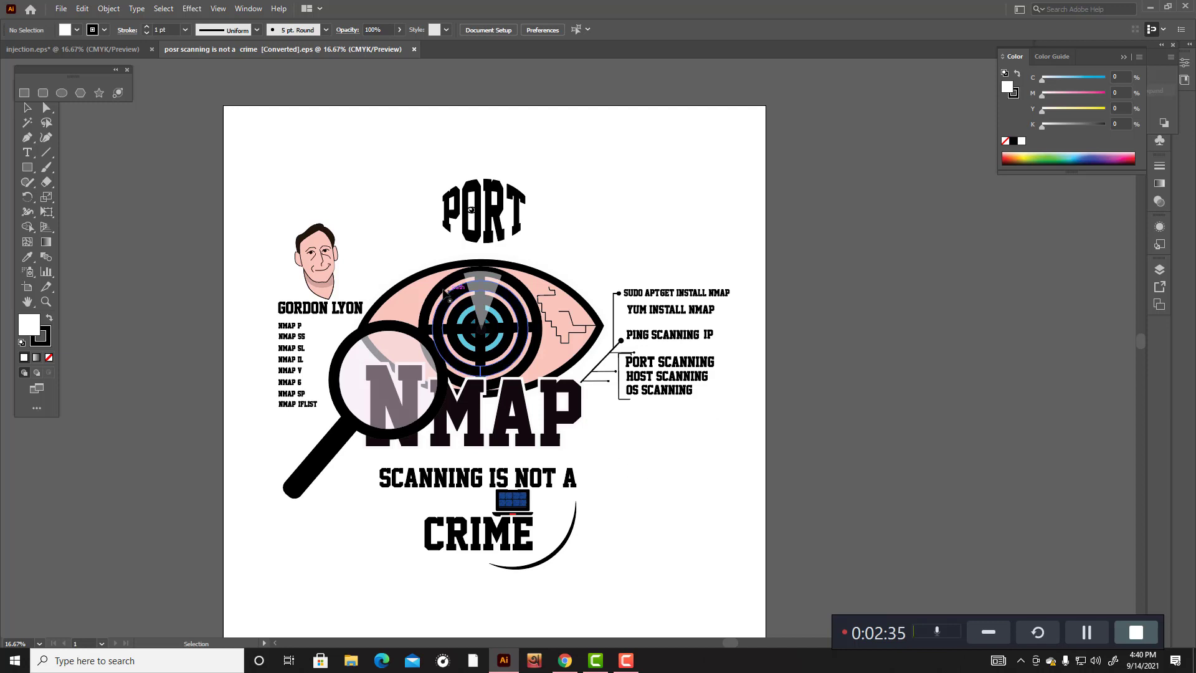
Step: Delete the portrait, the name beneath it and the list of short NMAP commands beside the eye
{"action": "left_click_drag", "start_coordinate": [248, 134], "coordinate": [753, 621]}
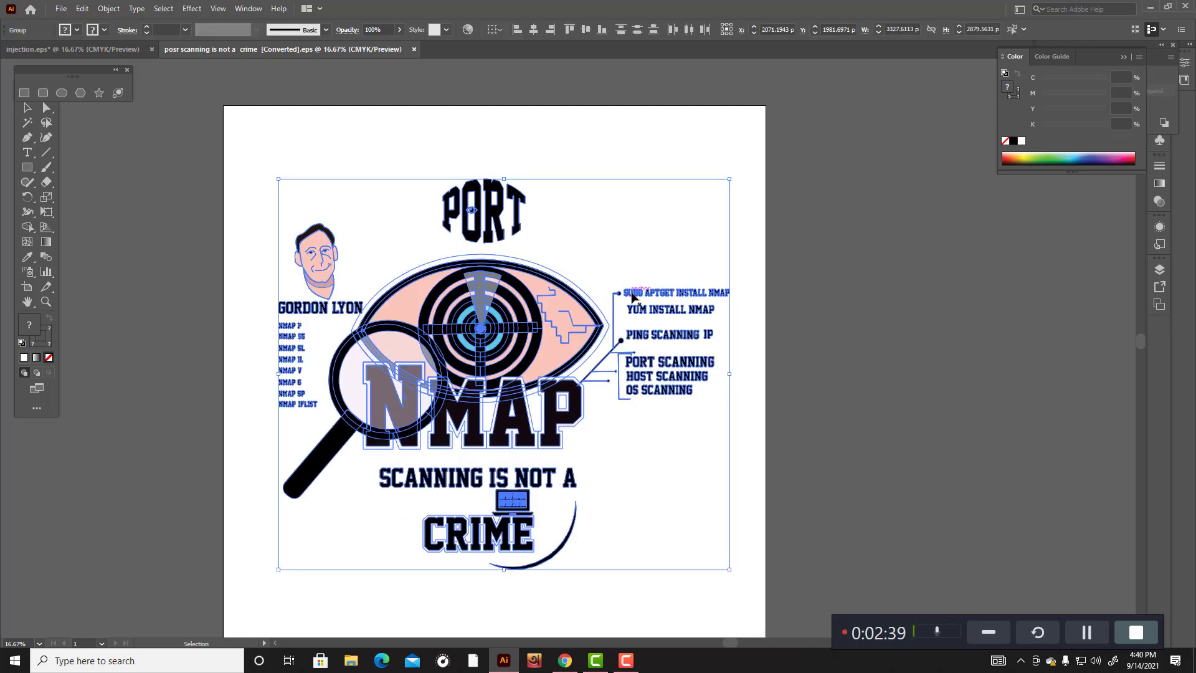
{"action": "left_click", "coordinate": [648, 459]}
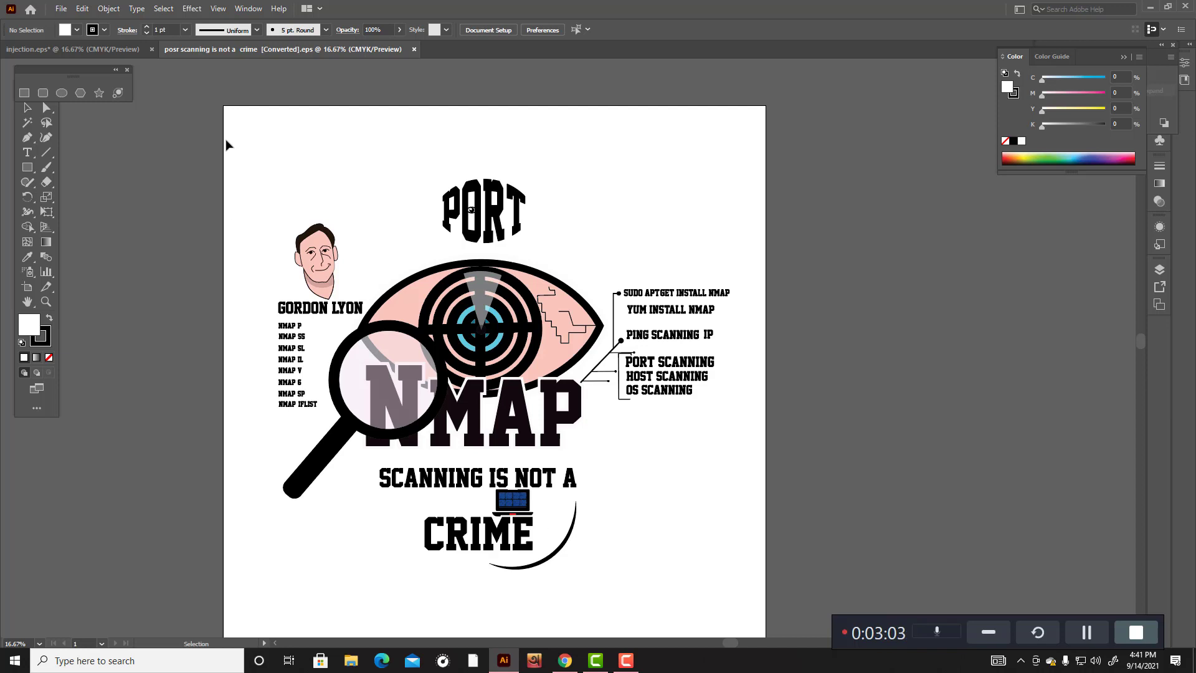
{"action": "left_click_drag", "start_coordinate": [217, 155], "coordinate": [321, 411]}
{"action": "key", "text": "Delete"}
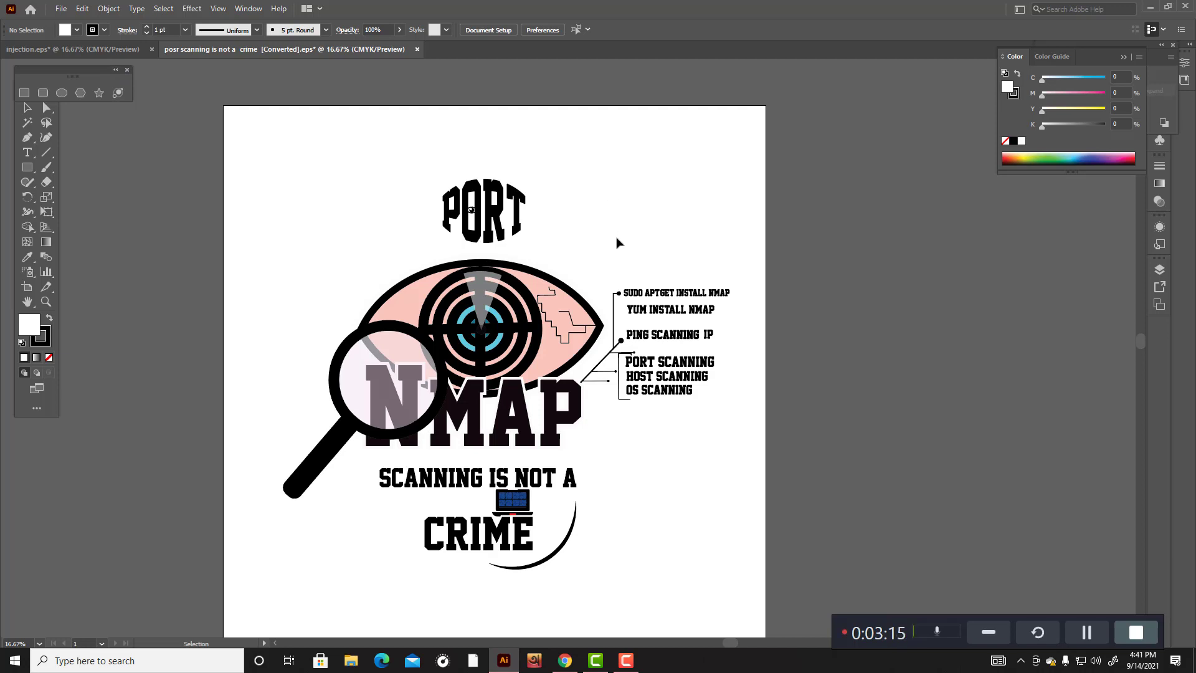
Step: Copy the SUDO APTGET INSTALL NMAP, YUM INSTALL NMAP and PING SCANNING IP block with its bracket to the area left of the eye
{"action": "left_click_drag", "start_coordinate": [605, 268], "coordinate": [712, 323]}
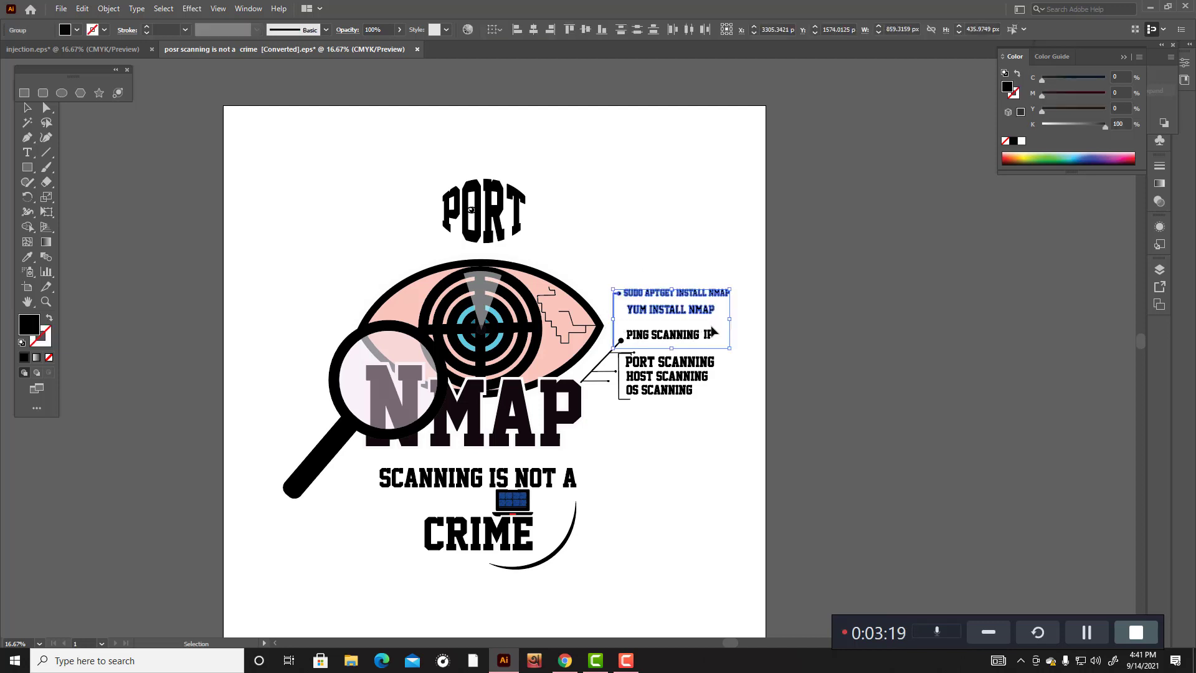
{"action": "left_click", "coordinate": [701, 337]}
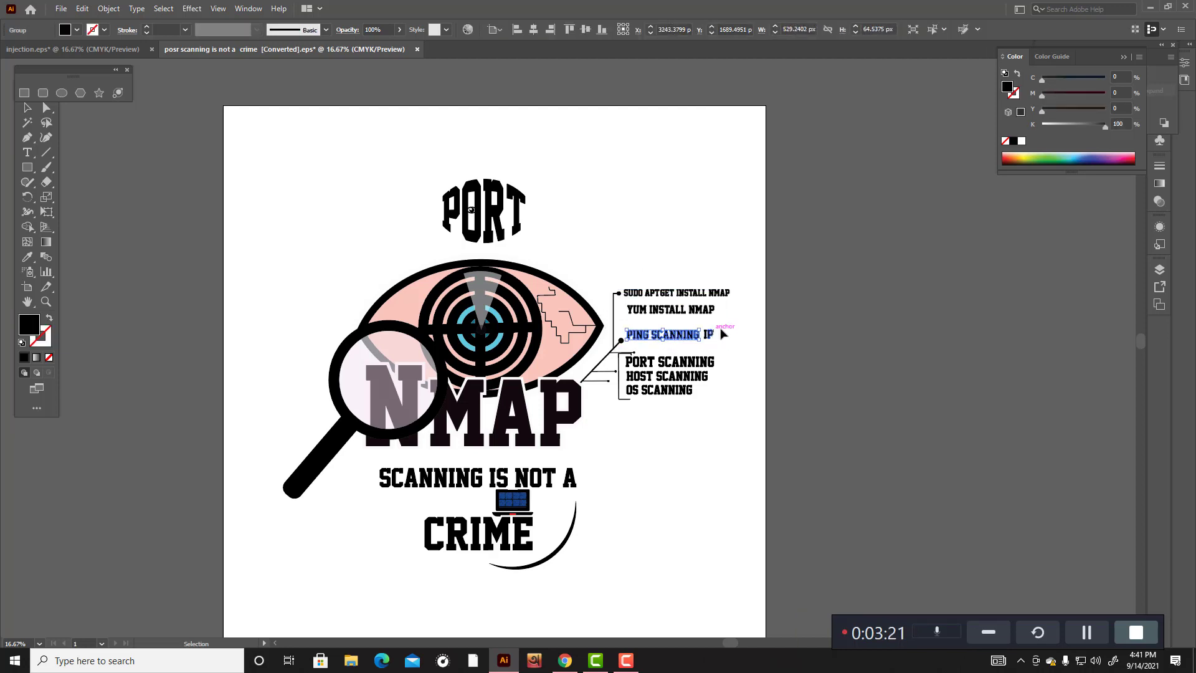
{"action": "left_click", "coordinate": [713, 322]}
{"action": "left_click_drag", "start_coordinate": [615, 269], "coordinate": [338, 308]}
{"action": "right_click", "coordinate": [340, 287]}
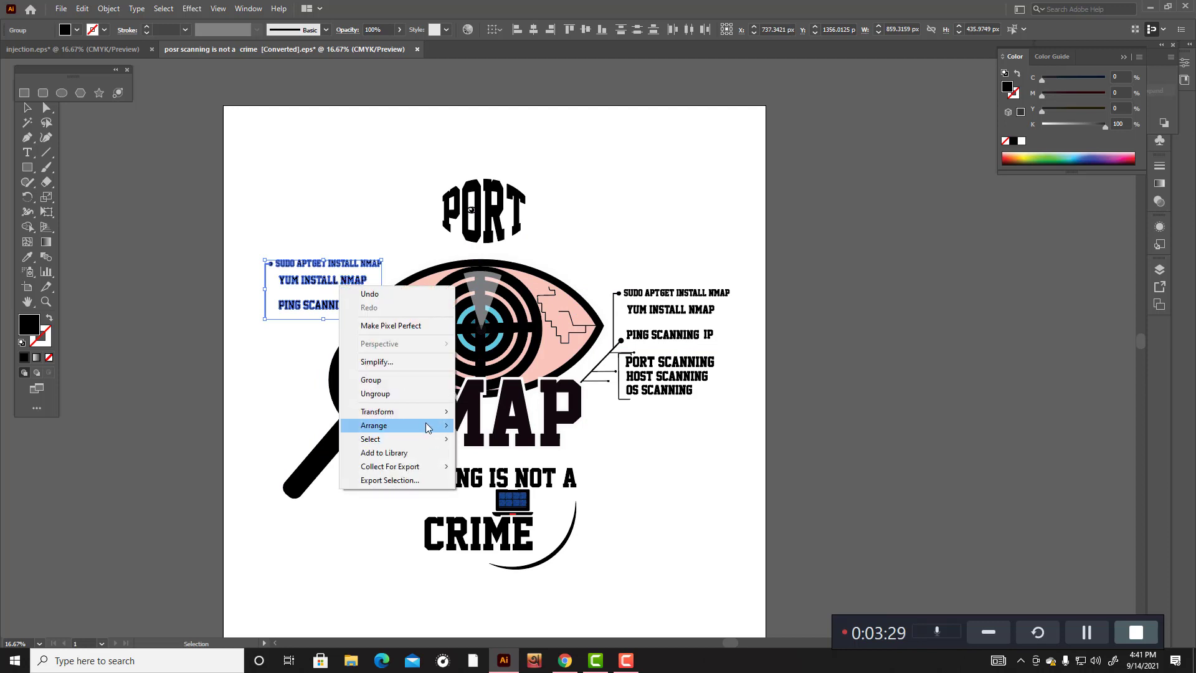
{"action": "mouse_move", "coordinate": [430, 412]}
{"action": "left_click", "coordinate": [488, 457]}
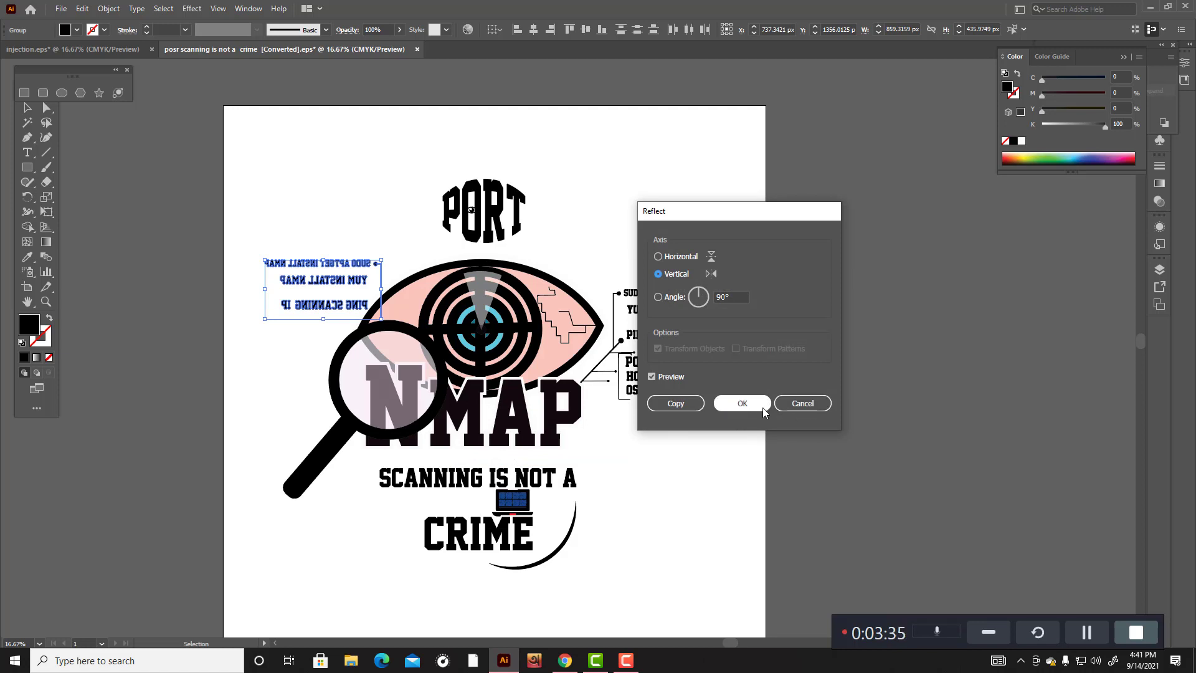
{"action": "left_click", "coordinate": [813, 404]}
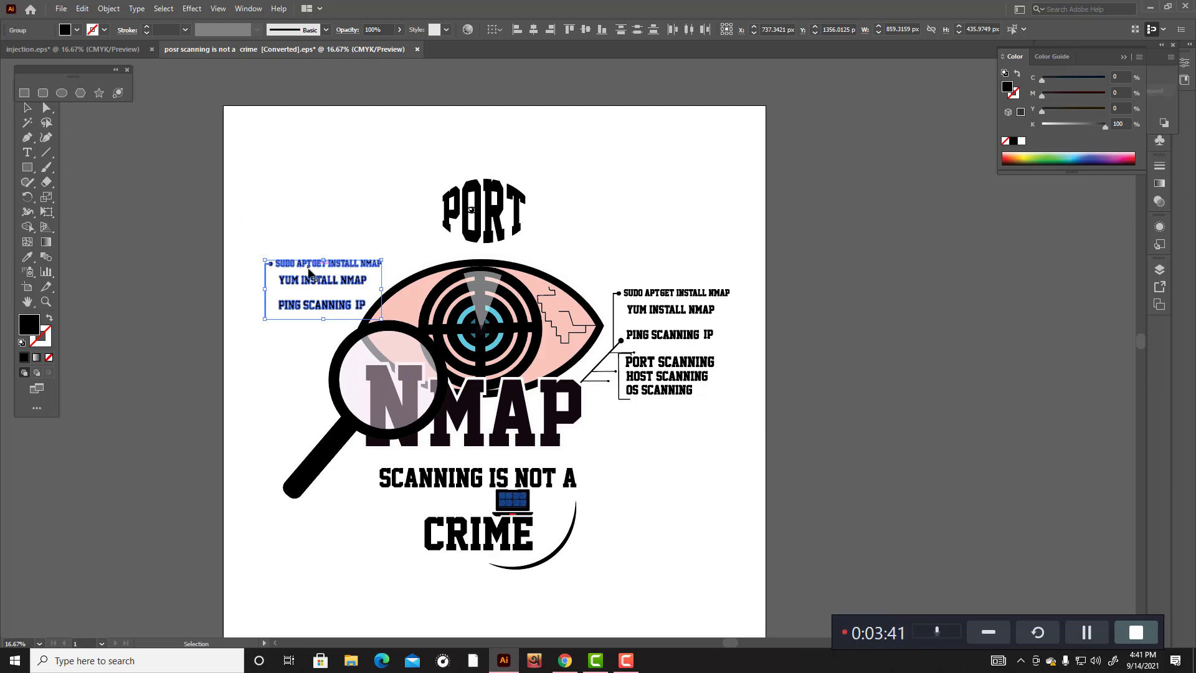
Step: Move the copied text block slightly up, and delete the original SUDO APTGET and YUM INSTALL lines right of the eye
{"action": "left_click_drag", "start_coordinate": [310, 269], "coordinate": [307, 251]}
{"action": "left_click", "coordinate": [661, 228]}
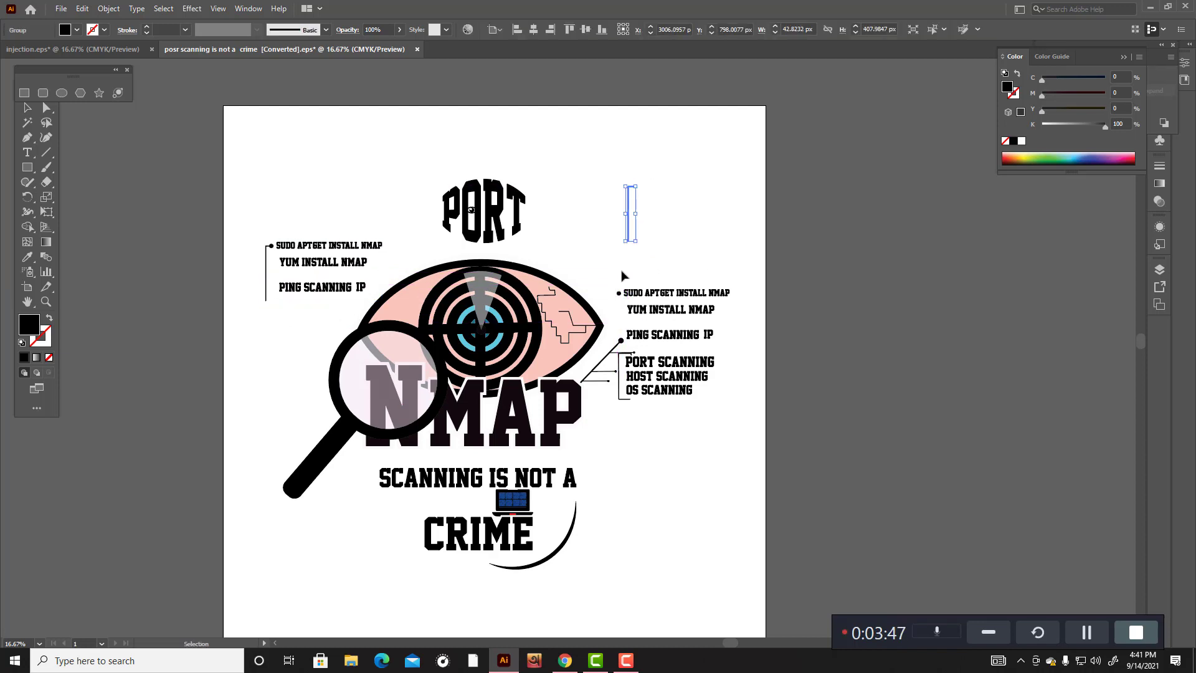
{"action": "left_click_drag", "start_coordinate": [671, 315], "coordinate": [734, 319]}
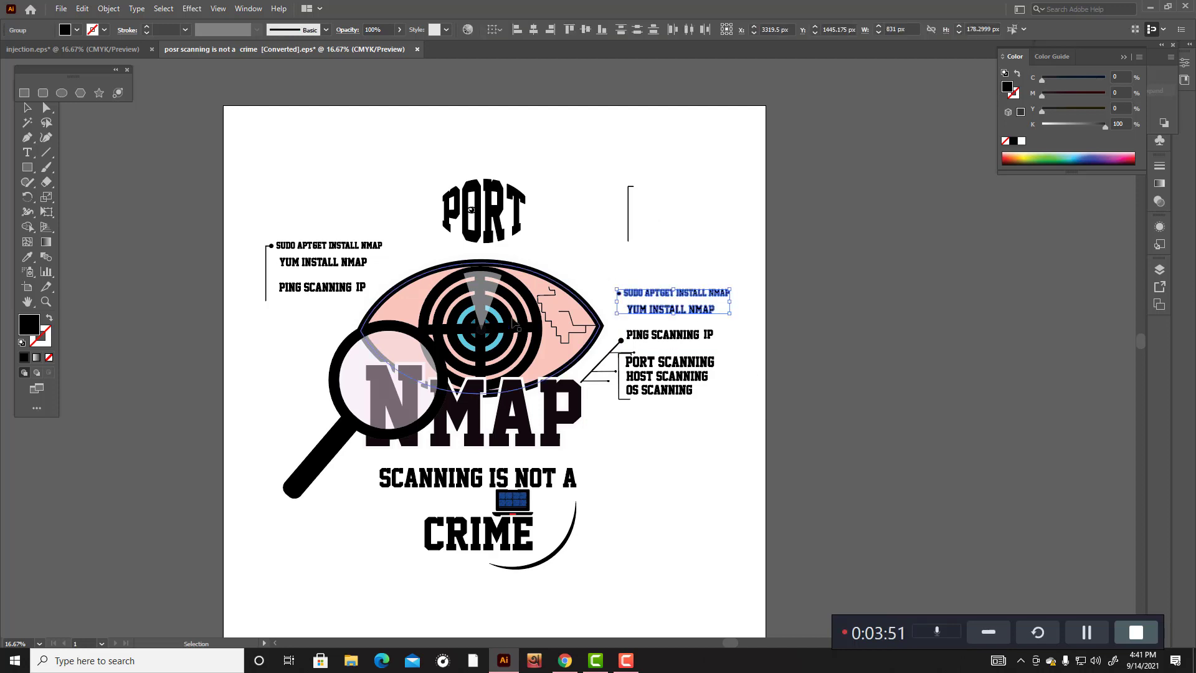
{"action": "key", "text": "Delete"}
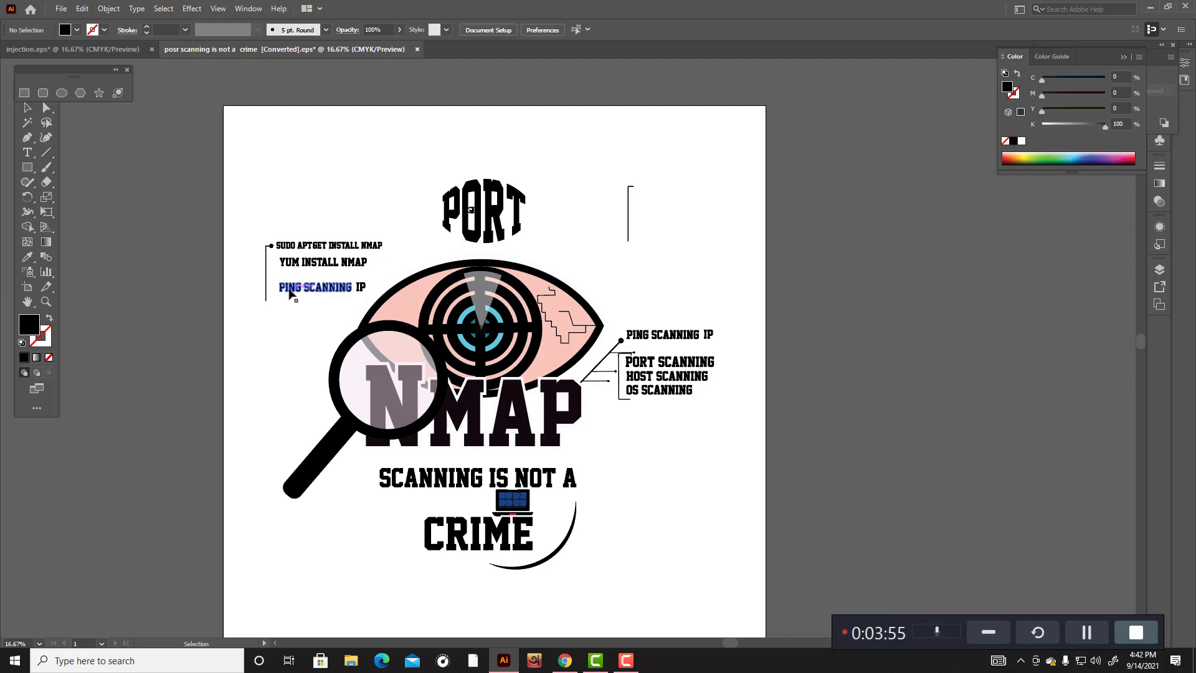
Step: Delete the PING SCANNING IP line from the copied block and the leftover bracket line right of PORT
{"action": "left_click", "coordinate": [349, 288]}
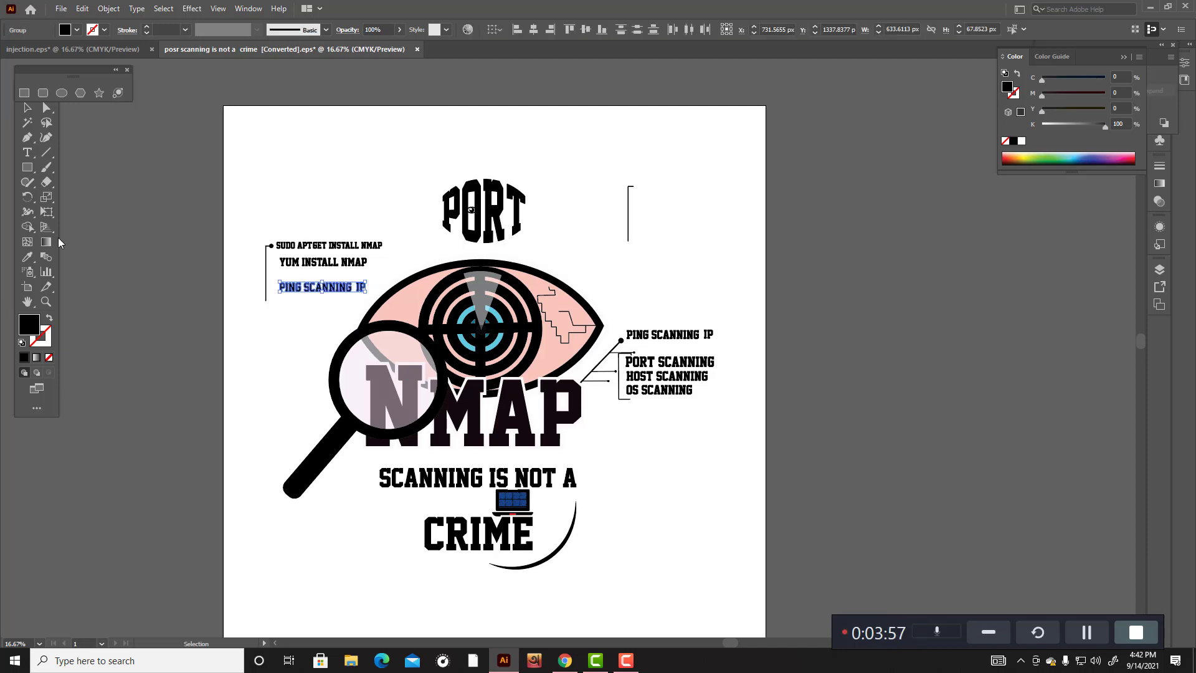
{"action": "key", "text": "Delete"}
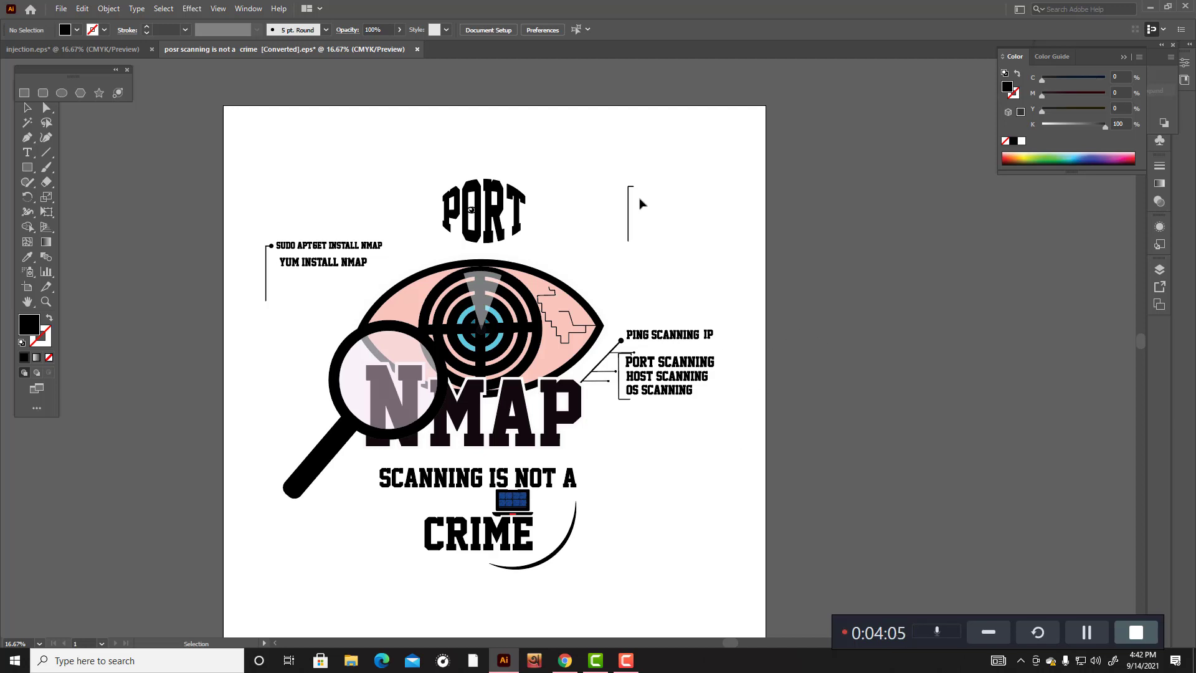
{"action": "left_click_drag", "start_coordinate": [602, 169], "coordinate": [661, 249]}
{"action": "key", "text": "Delete"}
Step: Draw a horizontal line about 840 px long with the Pen tool from the copied bracket's lower end to the eye's outline
{"action": "left_click", "coordinate": [27, 138]}
{"action": "left_click", "coordinate": [49, 318]}
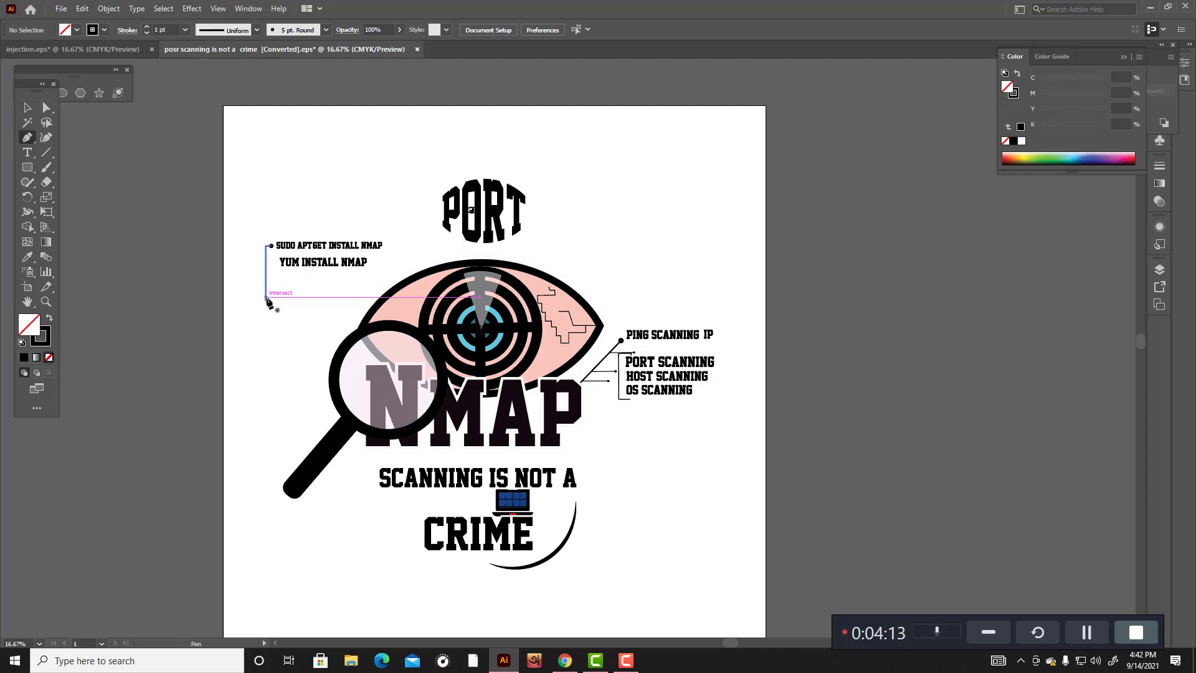
{"action": "left_click", "coordinate": [266, 301]}
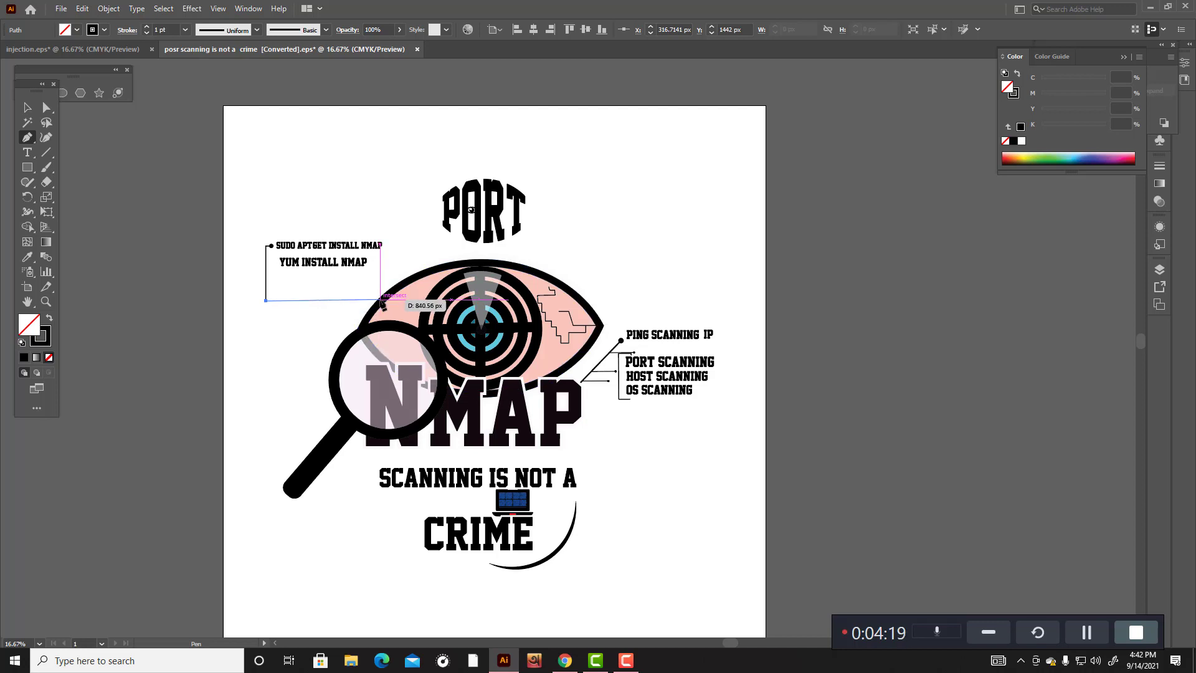
{"action": "left_click", "coordinate": [380, 301]}
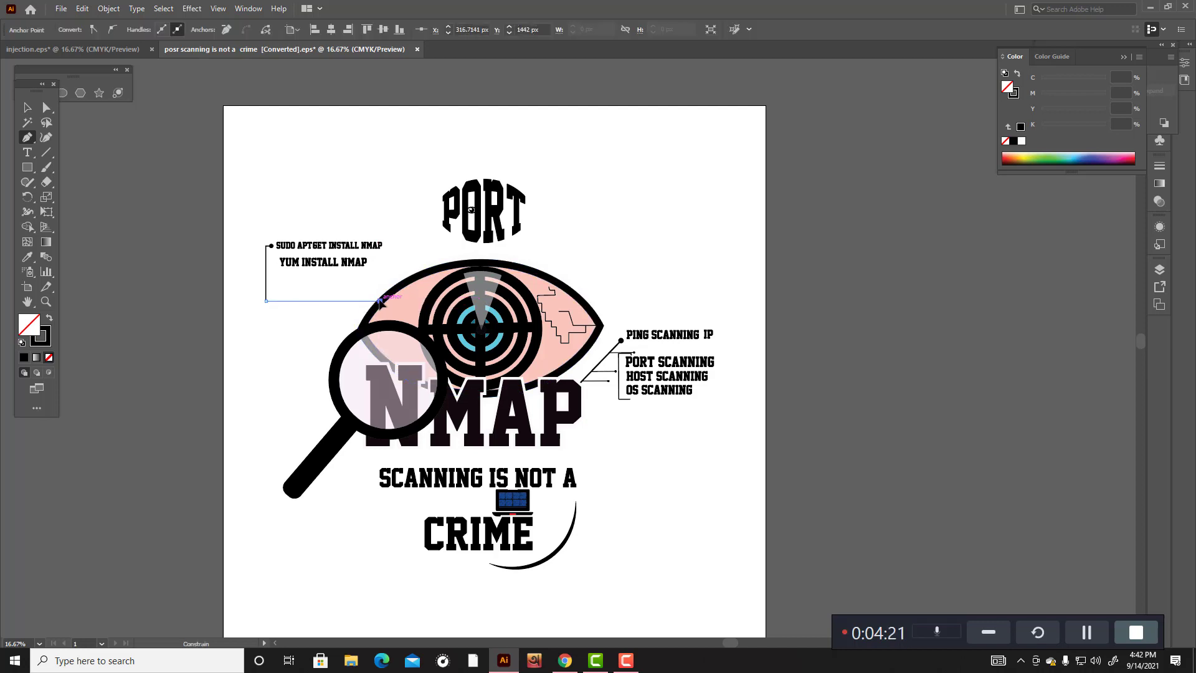
{"action": "left_click", "coordinate": [28, 108]}
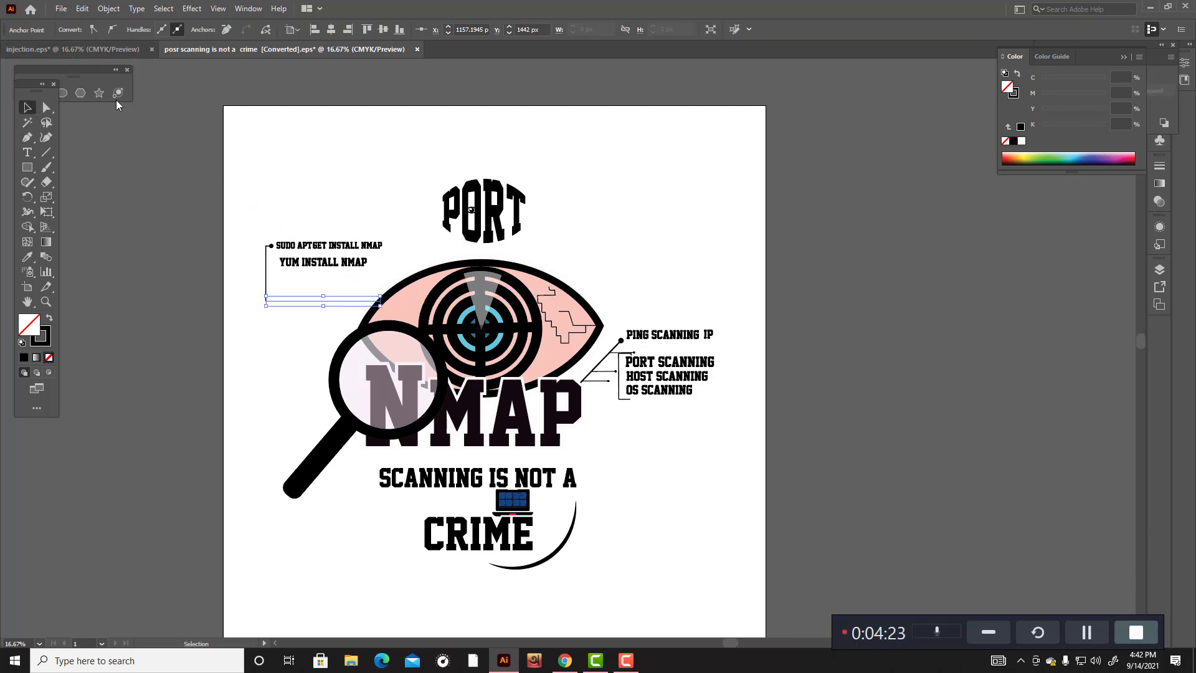
Step: Set the new horizontal connector line's stroke weight to 9 pt
{"action": "left_click", "coordinate": [47, 139]}
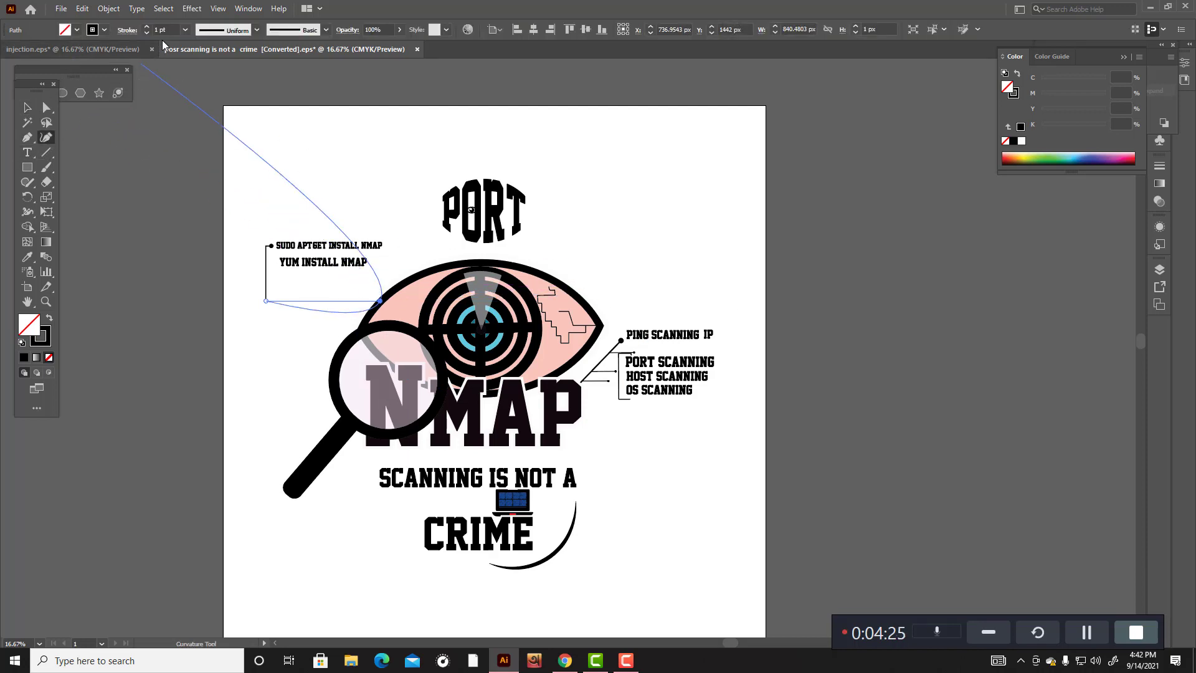
{"action": "scroll", "coordinate": [166, 30], "scroll_direction": "up", "scroll_amount": 9}
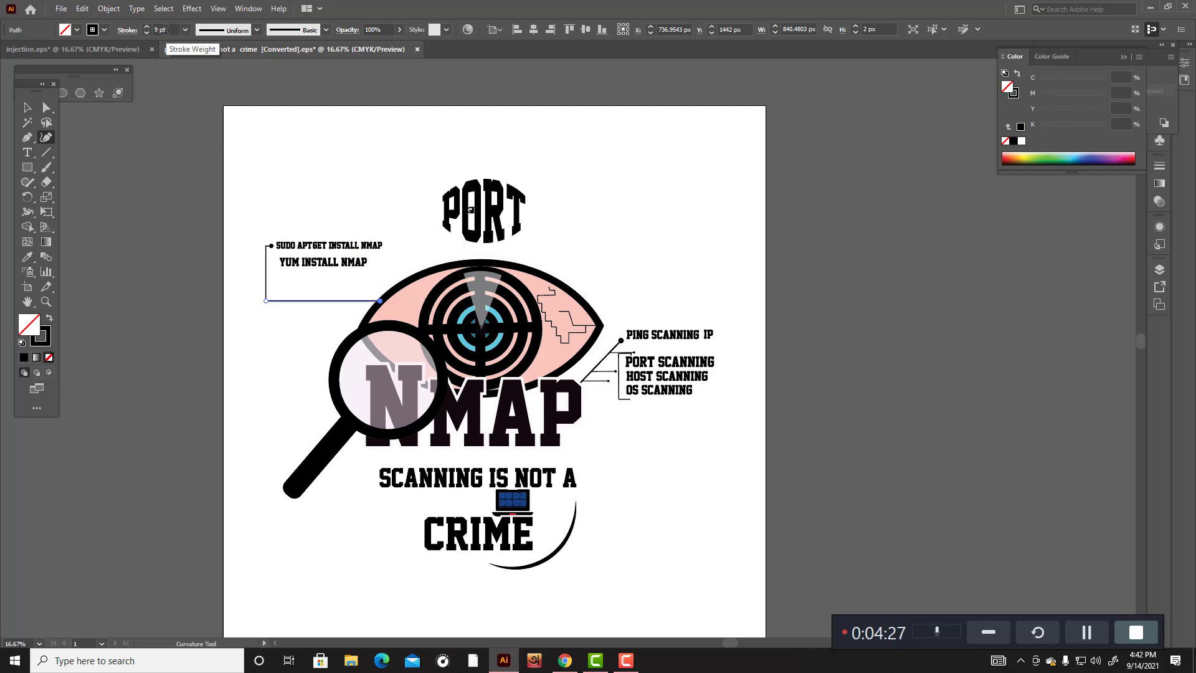
{"action": "left_click", "coordinate": [27, 108]}
{"action": "left_click", "coordinate": [205, 159]}
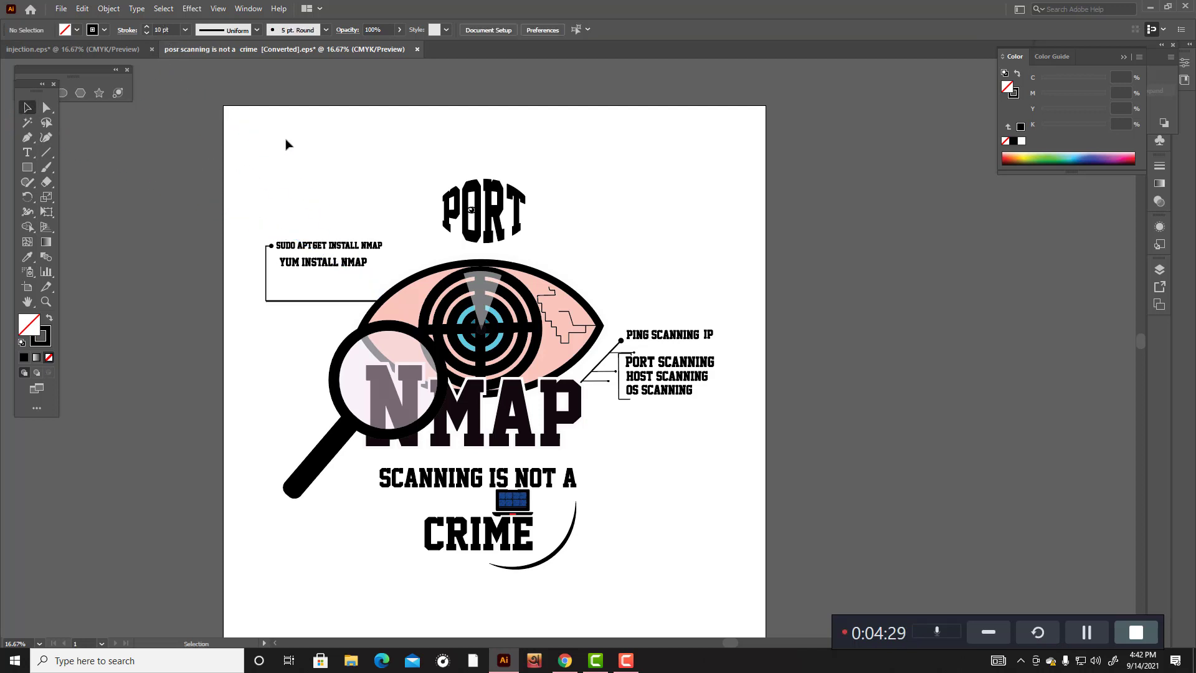
{"action": "left_click", "coordinate": [321, 300]}
{"action": "scroll", "coordinate": [164, 25], "scroll_direction": "down", "scroll_amount": 1}
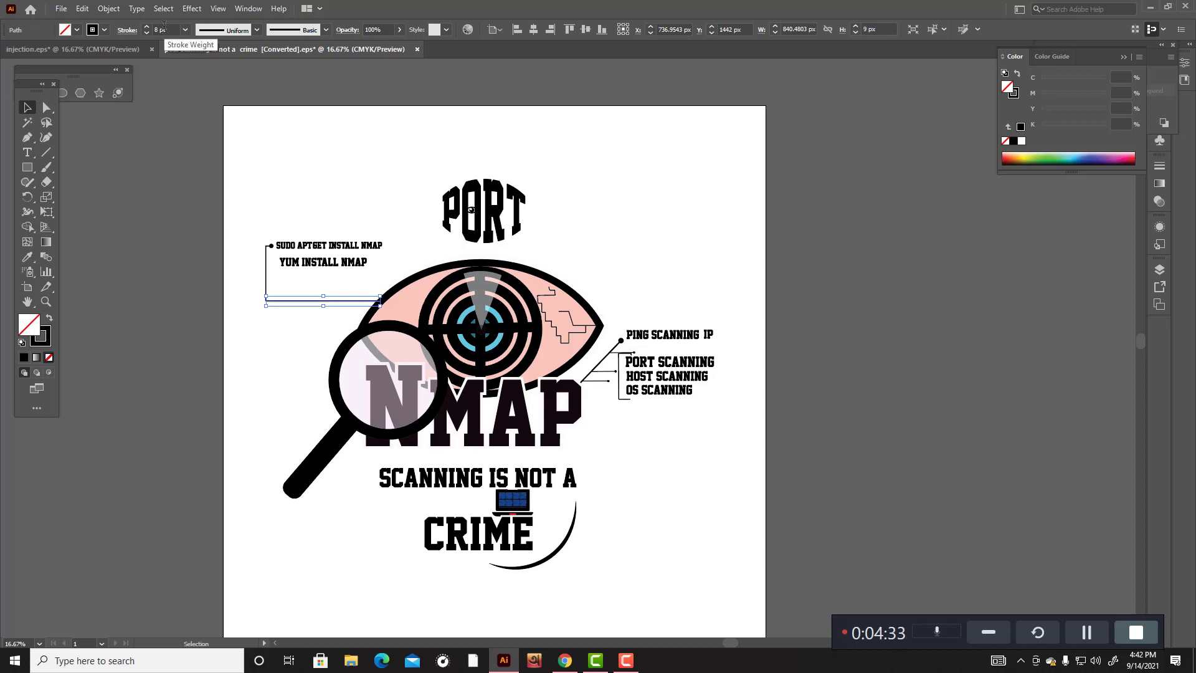
{"action": "left_click", "coordinate": [231, 154]}
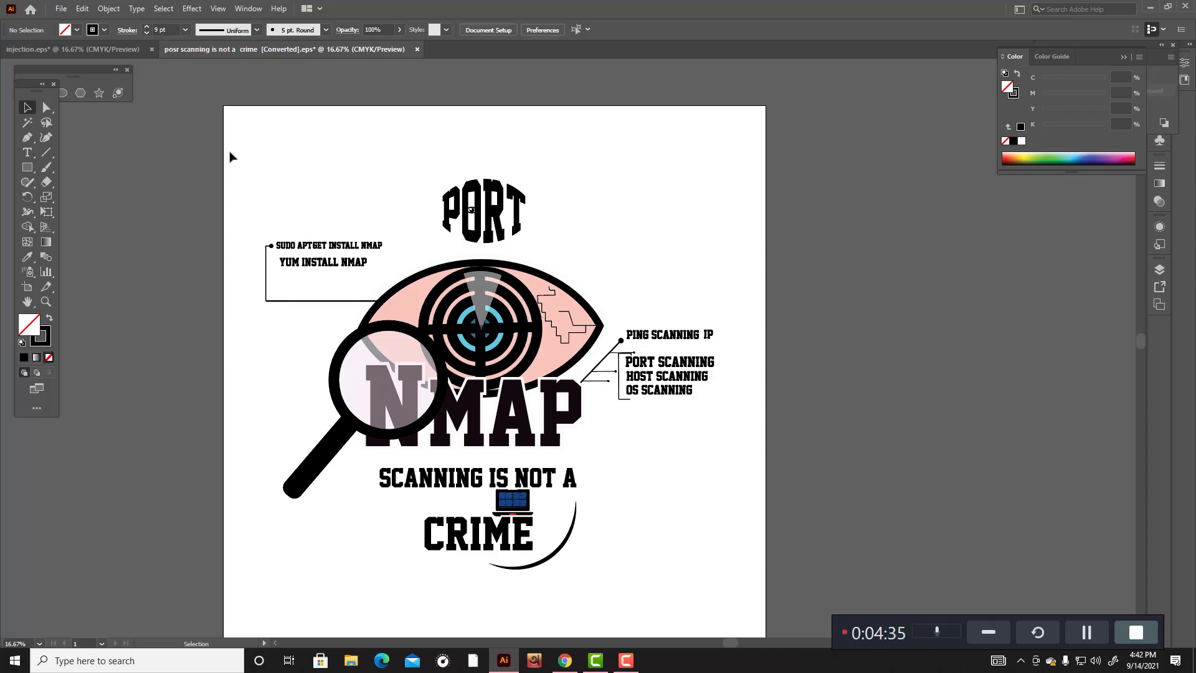
Step: Scale the whole artwork down to about 1537 by 1337 px and place it in the artboard's upper-left area
{"action": "left_click_drag", "start_coordinate": [250, 216], "coordinate": [756, 593]}
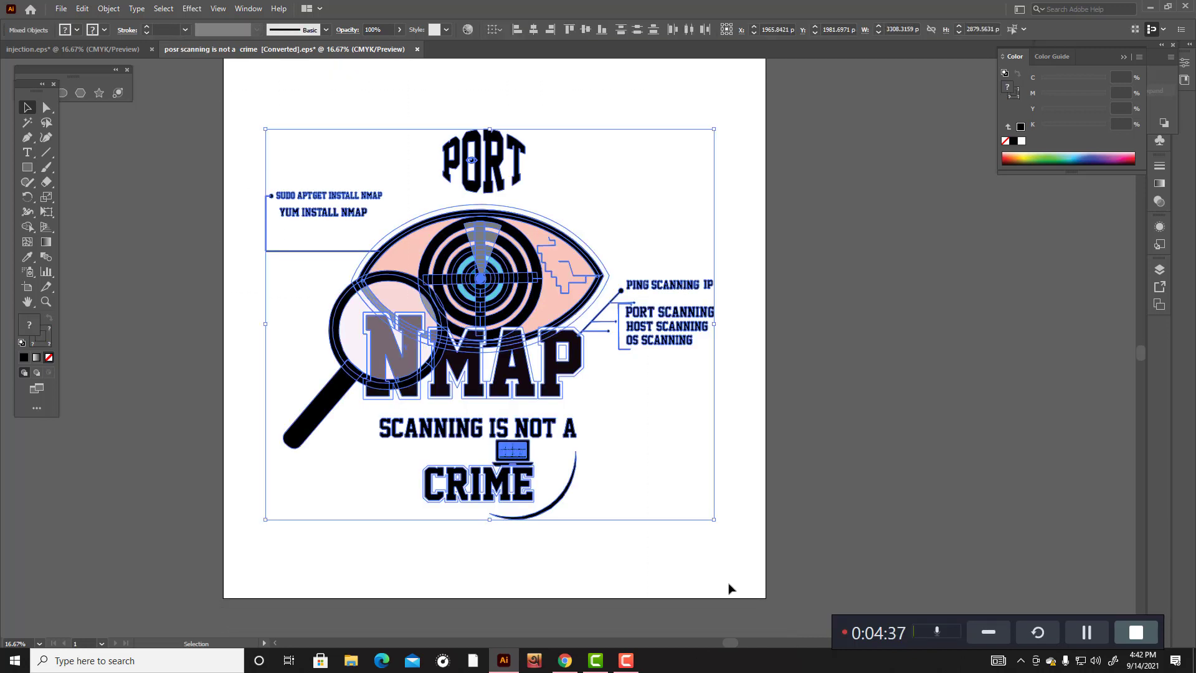
{"action": "left_click", "coordinate": [677, 565]}
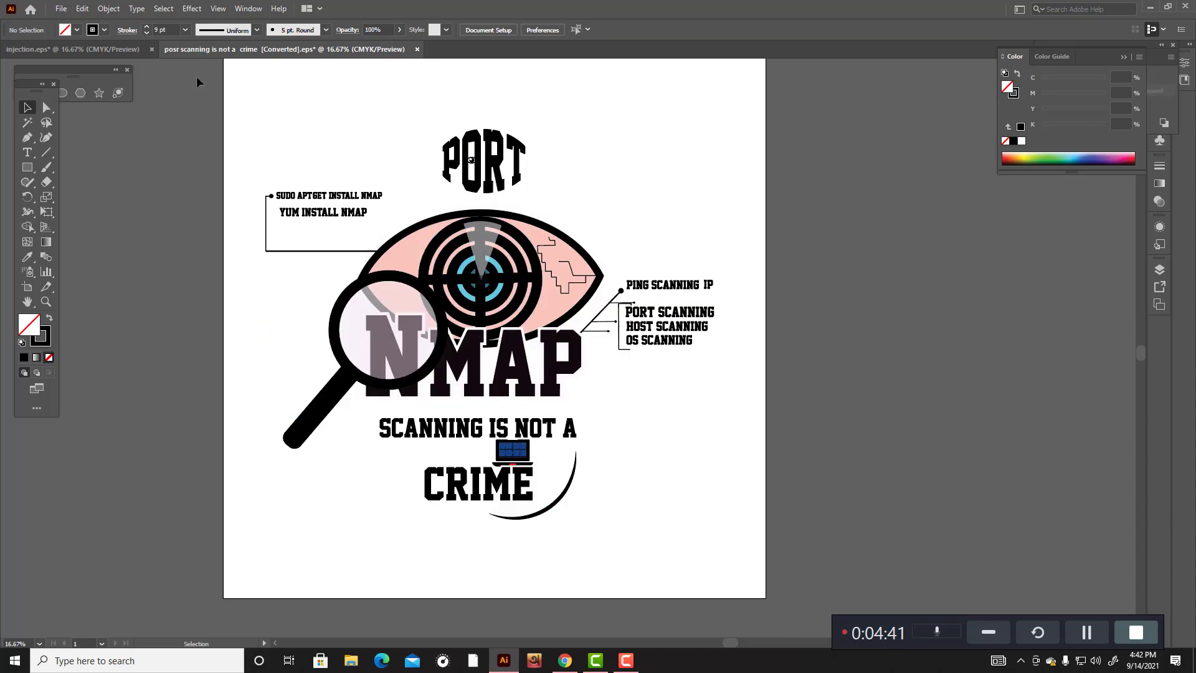
{"action": "left_click_drag", "start_coordinate": [248, 119], "coordinate": [702, 587]}
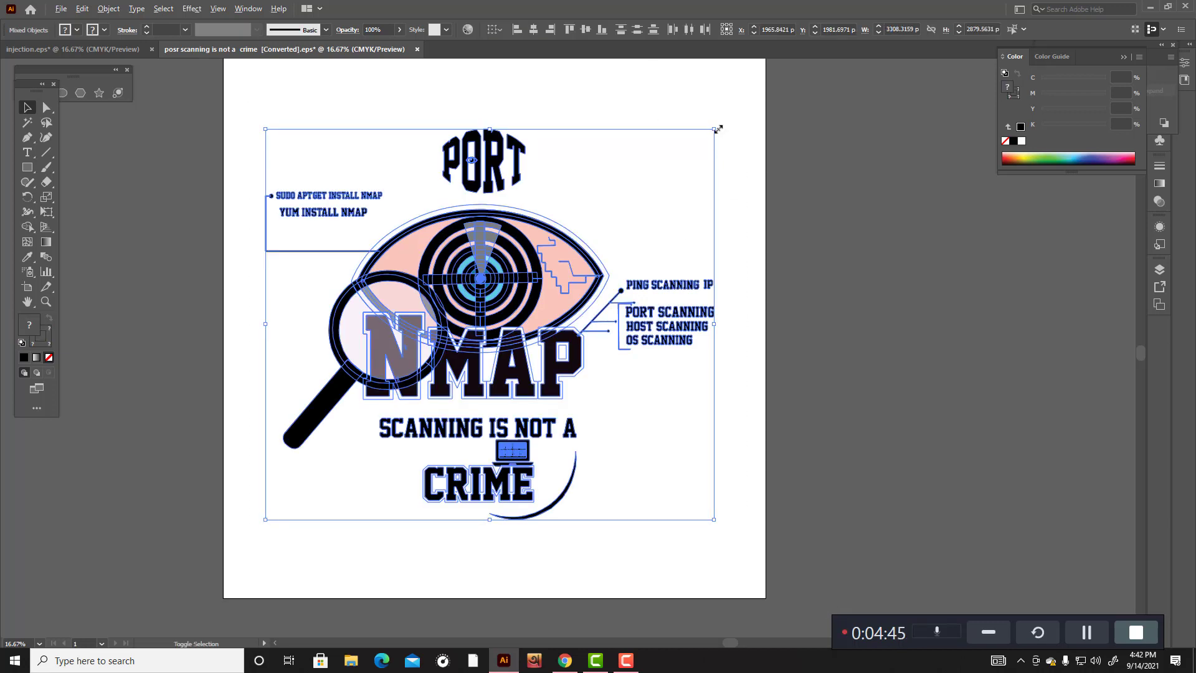
{"action": "left_click_drag", "start_coordinate": [719, 129], "coordinate": [621, 212]}
{"action": "scroll", "coordinate": [694, 315], "scroll_direction": "up", "scroll_amount": 3}
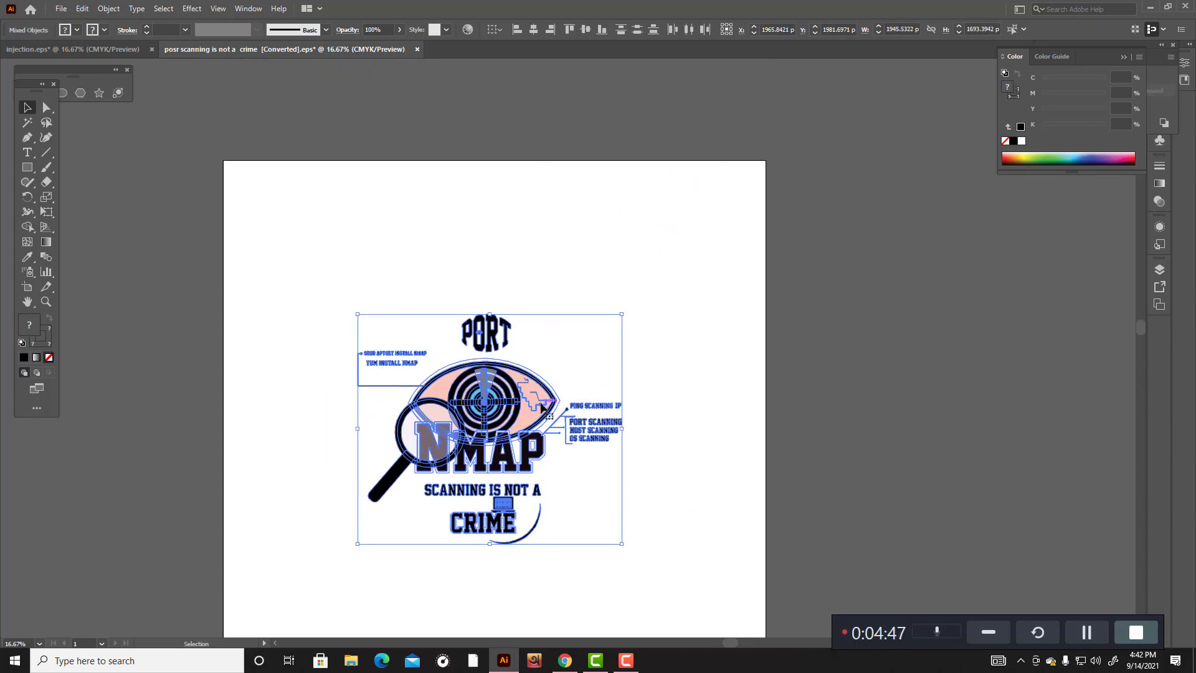
{"action": "left_click_drag", "start_coordinate": [542, 409], "coordinate": [463, 294]}
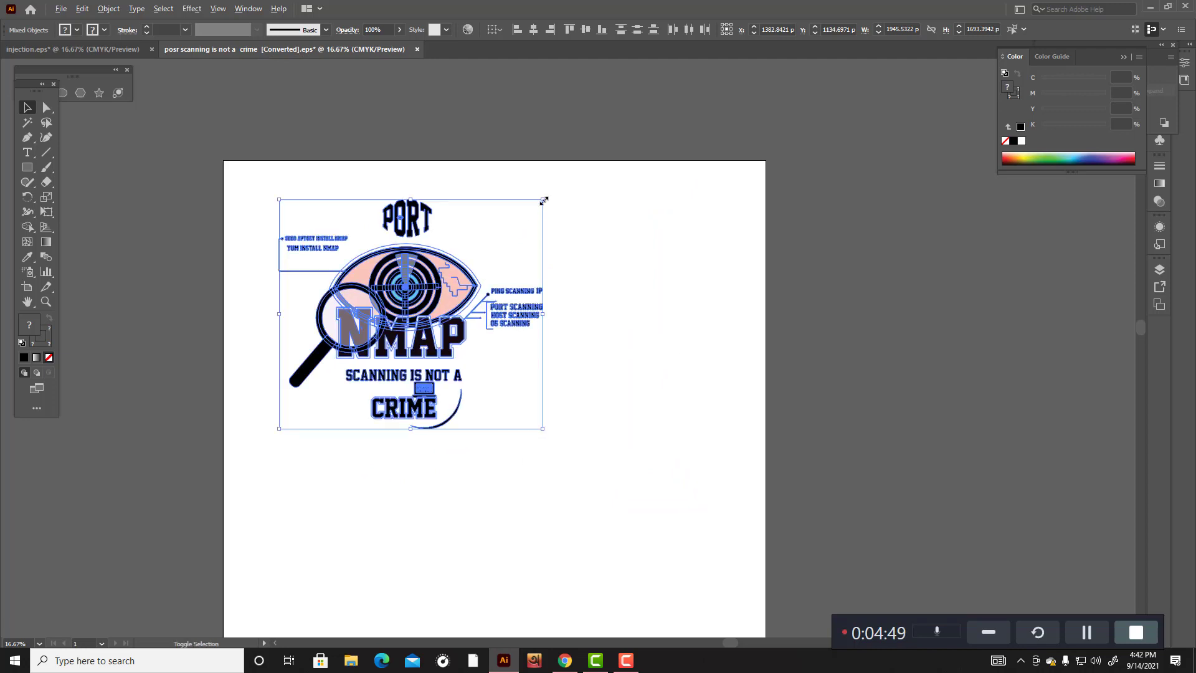
{"action": "left_click_drag", "start_coordinate": [544, 201], "coordinate": [527, 215]}
{"action": "left_click_drag", "start_coordinate": [459, 286], "coordinate": [430, 273]}
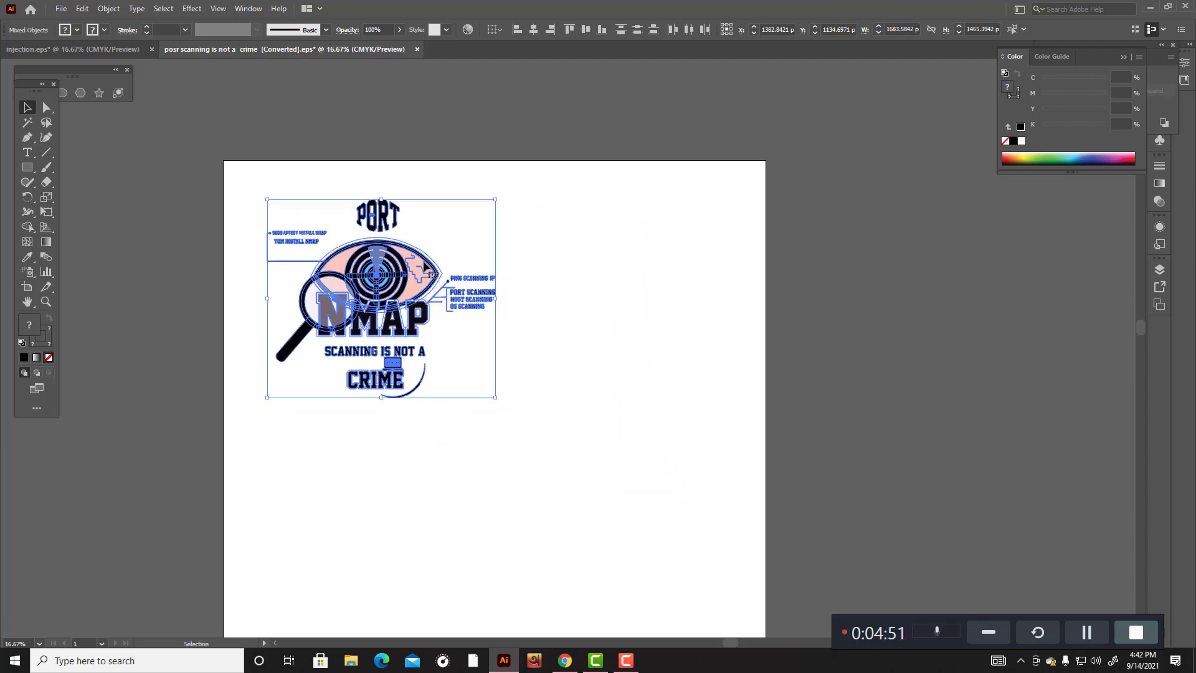
{"action": "left_click_drag", "start_coordinate": [496, 200], "coordinate": [486, 207]}
Step: Duplicate the reduced artwork to the right and below, making a two-by-two arrangement of four designs on the artboard
{"action": "left_click_drag", "start_coordinate": [433, 264], "coordinate": [682, 250]}
{"action": "scroll", "coordinate": [750, 265], "scroll_direction": "down", "scroll_amount": 1}
{"action": "scroll", "coordinate": [751, 265], "scroll_direction": "down", "scroll_amount": 3}
{"action": "left_click_drag", "start_coordinate": [681, 164], "coordinate": [667, 421]}
{"action": "left_click", "coordinate": [722, 312]}
Step: Group the upper-right design and the lower-right design, each as its own group
{"action": "left_click_drag", "start_coordinate": [514, 83], "coordinate": [764, 316]}
{"action": "left_click", "coordinate": [790, 319]}
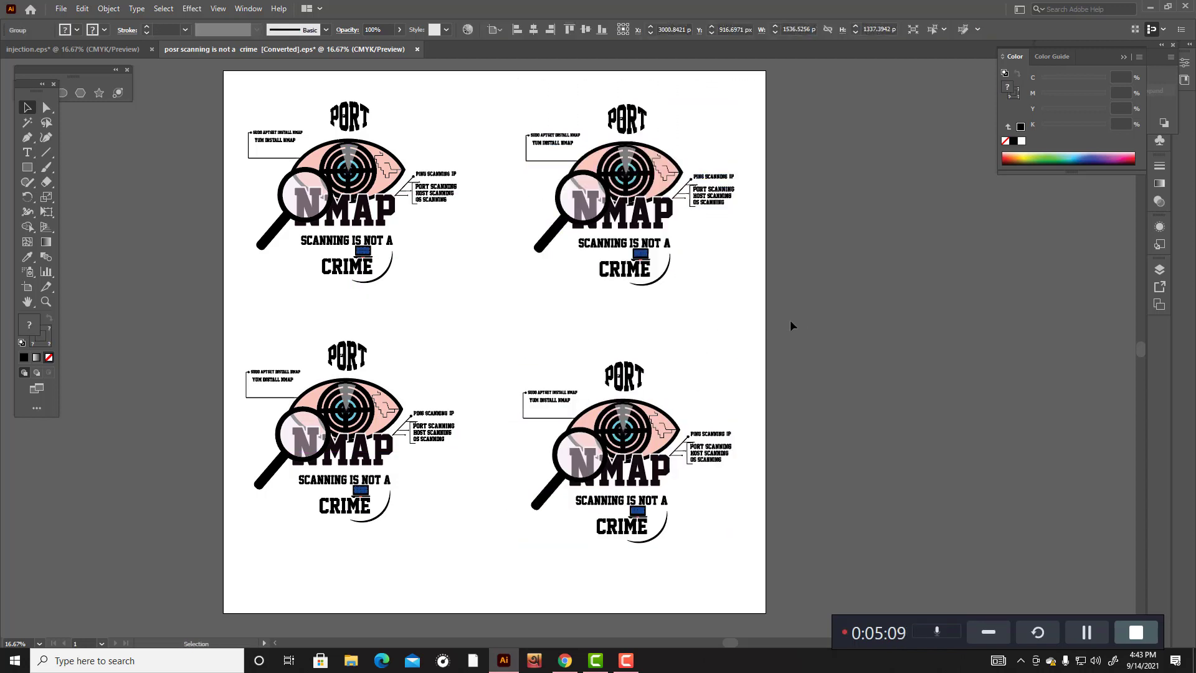
{"action": "left_click_drag", "start_coordinate": [521, 327], "coordinate": [850, 584]}
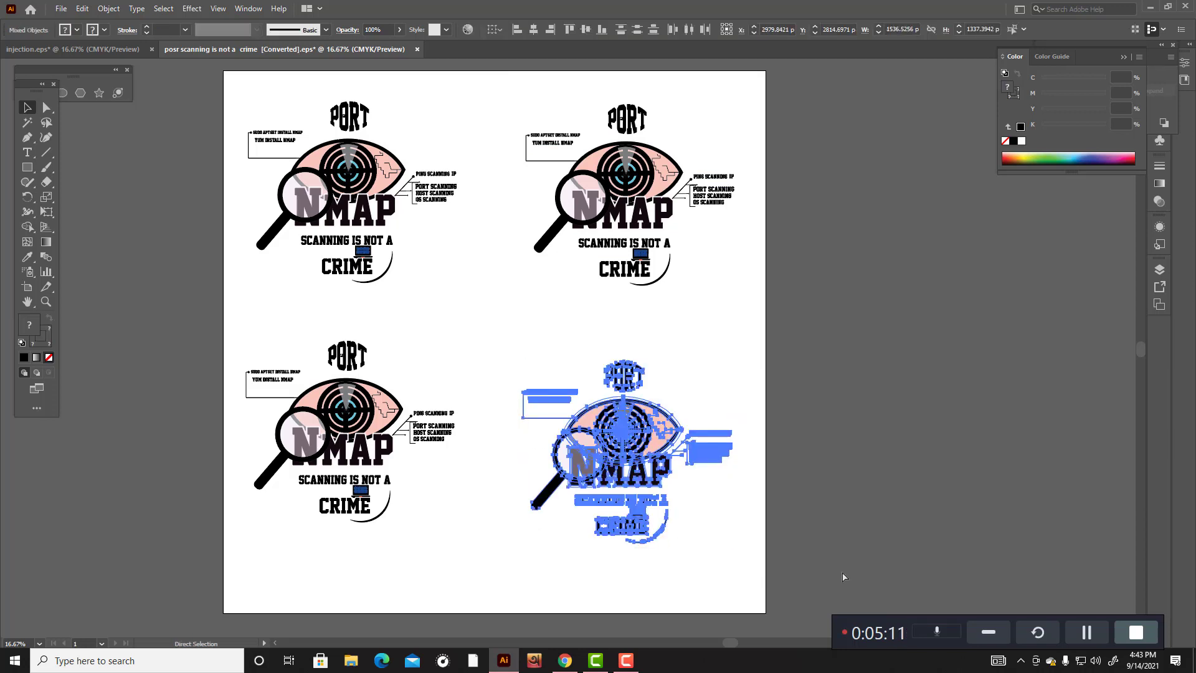
{"action": "left_click", "coordinate": [859, 540]}
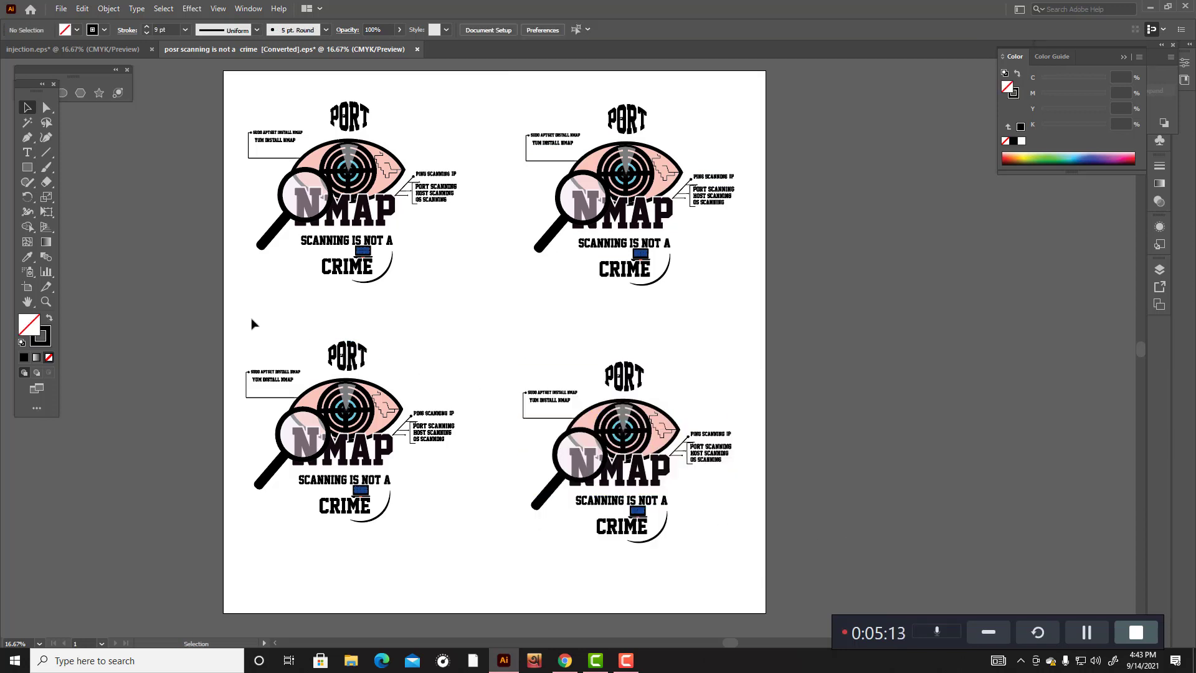
Step: Group the lower-left design and the upper-left design, each as its own group
{"action": "left_click_drag", "start_coordinate": [252, 324], "coordinate": [469, 547]}
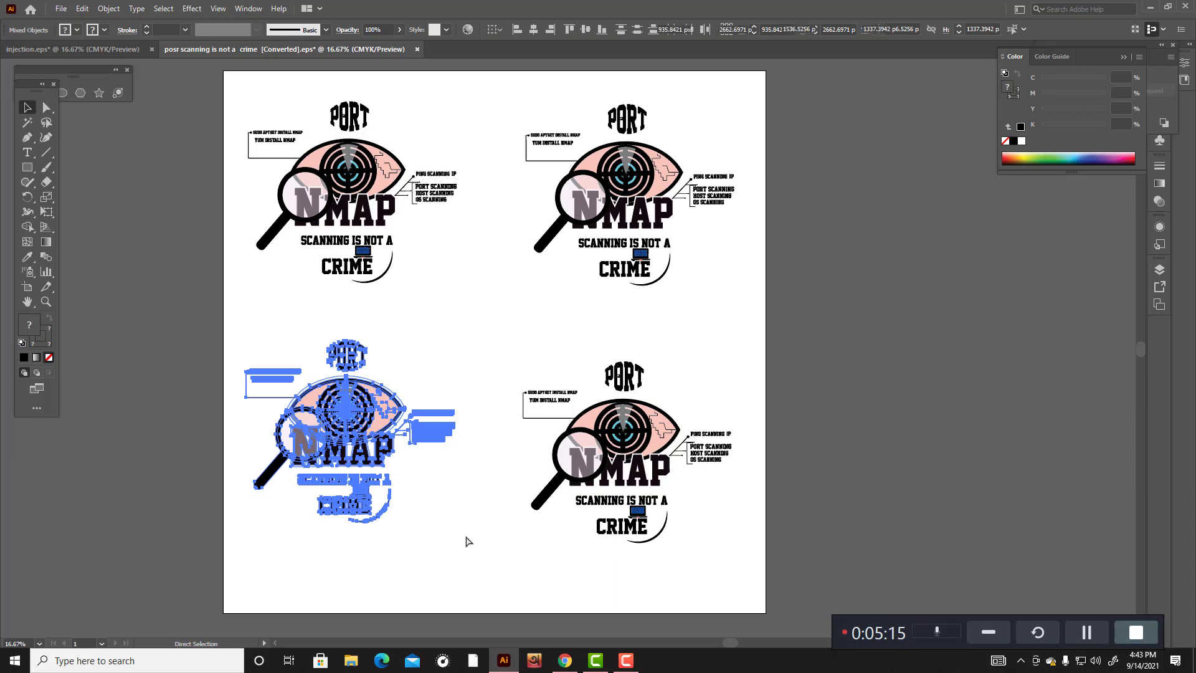
{"action": "key", "text": "ctrl+g"}
{"action": "scroll", "coordinate": [468, 537], "scroll_direction": "up", "scroll_amount": 2}
{"action": "left_click", "coordinate": [259, 110]}
{"action": "left_click_drag", "start_coordinate": [251, 181], "coordinate": [480, 358]}
{"action": "key", "text": "ctrl+g"}
{"action": "left_click", "coordinate": [544, 369]}
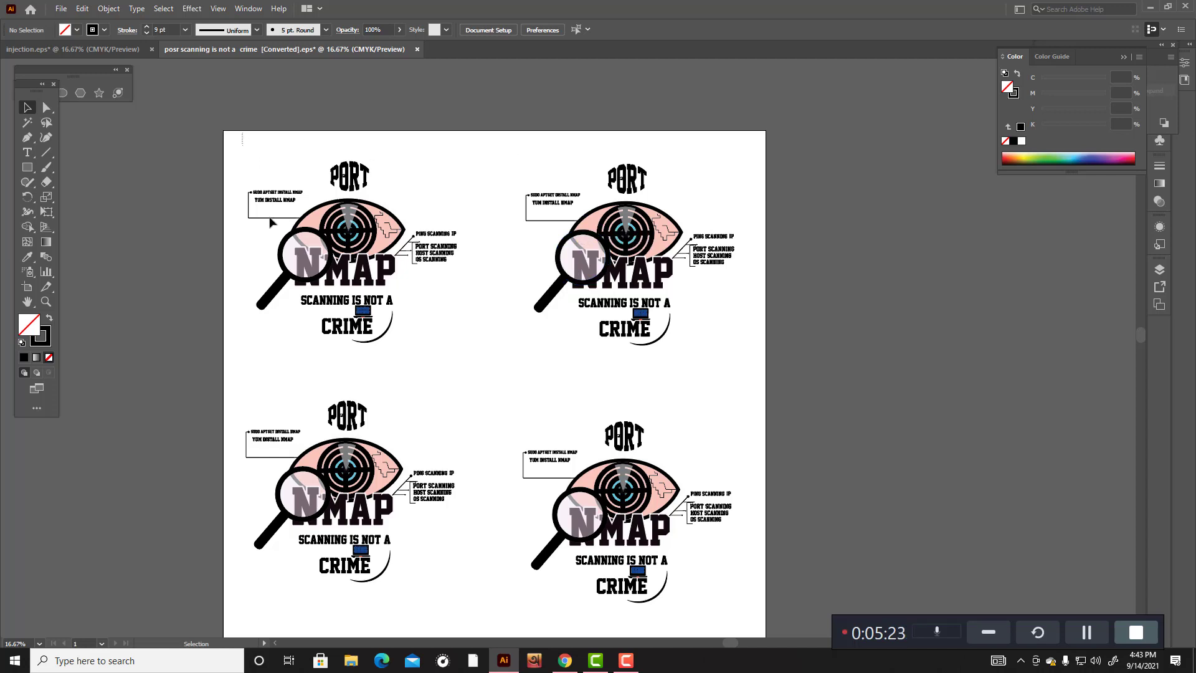
Step: Recolor the upper-left design by shifting its linked color harmony to a light blue eye, golden laptop screen and yellow target accents
{"action": "left_click_drag", "start_coordinate": [242, 133], "coordinate": [483, 383]}
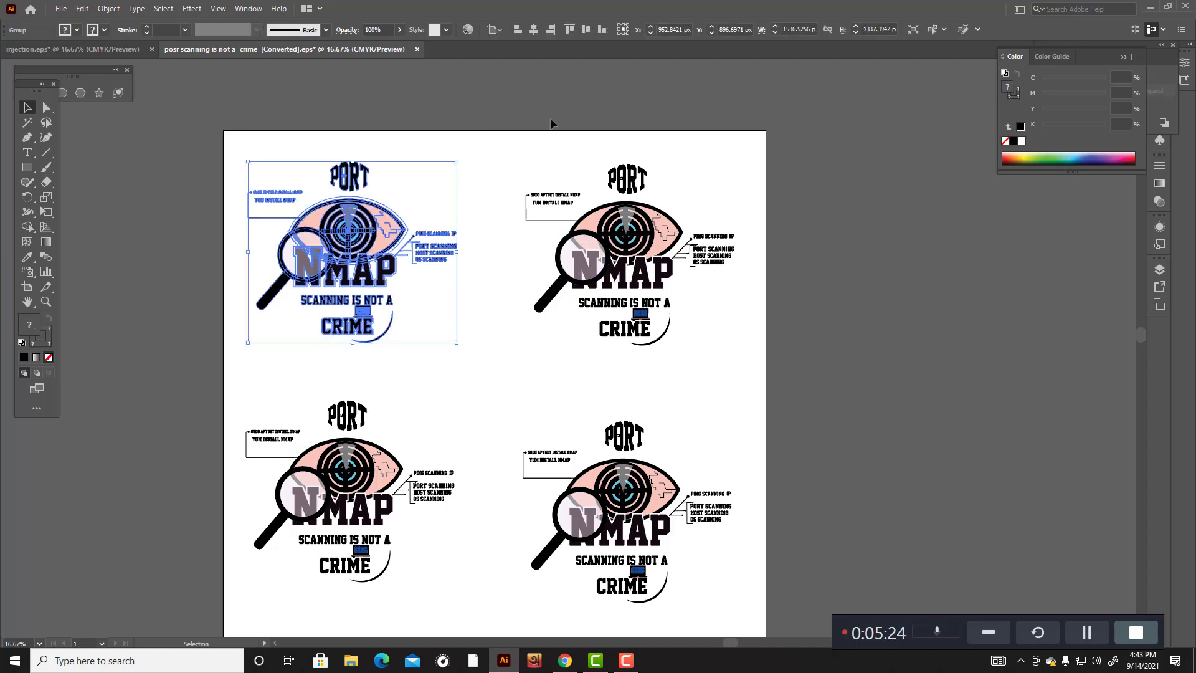
{"action": "left_click", "coordinate": [471, 30]}
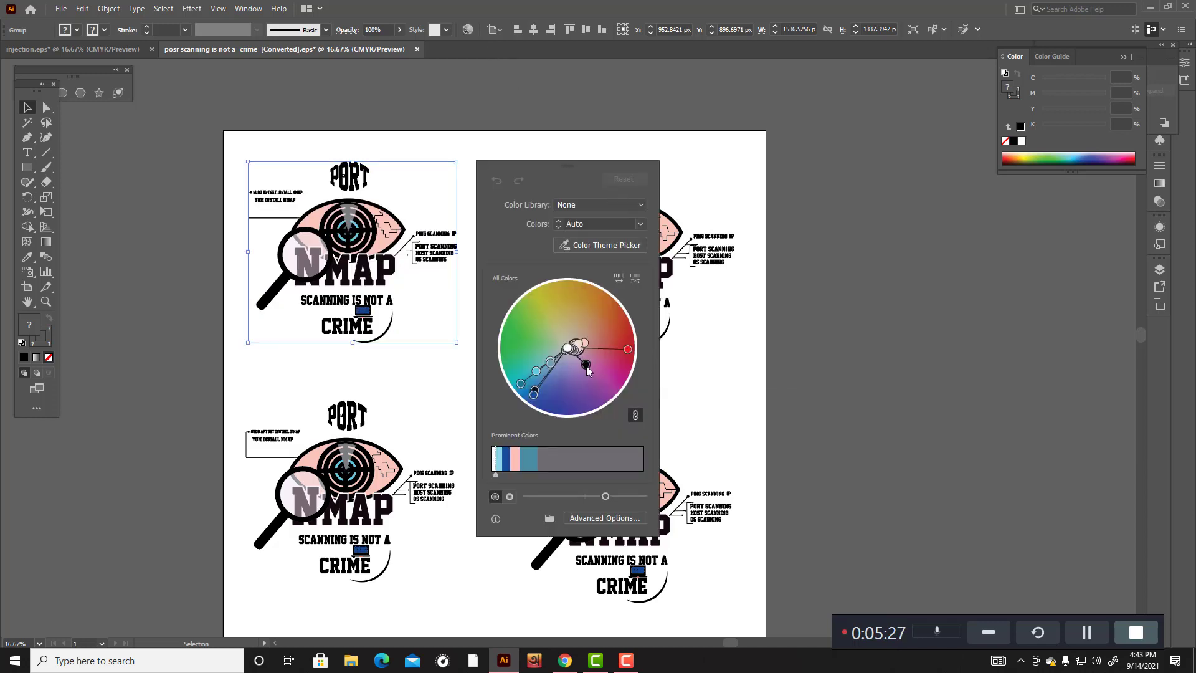
{"action": "left_click_drag", "start_coordinate": [587, 370], "coordinate": [515, 342]}
{"action": "left_click_drag", "start_coordinate": [525, 389], "coordinate": [531, 383]}
{"action": "left_click_drag", "start_coordinate": [567, 303], "coordinate": [573, 316]}
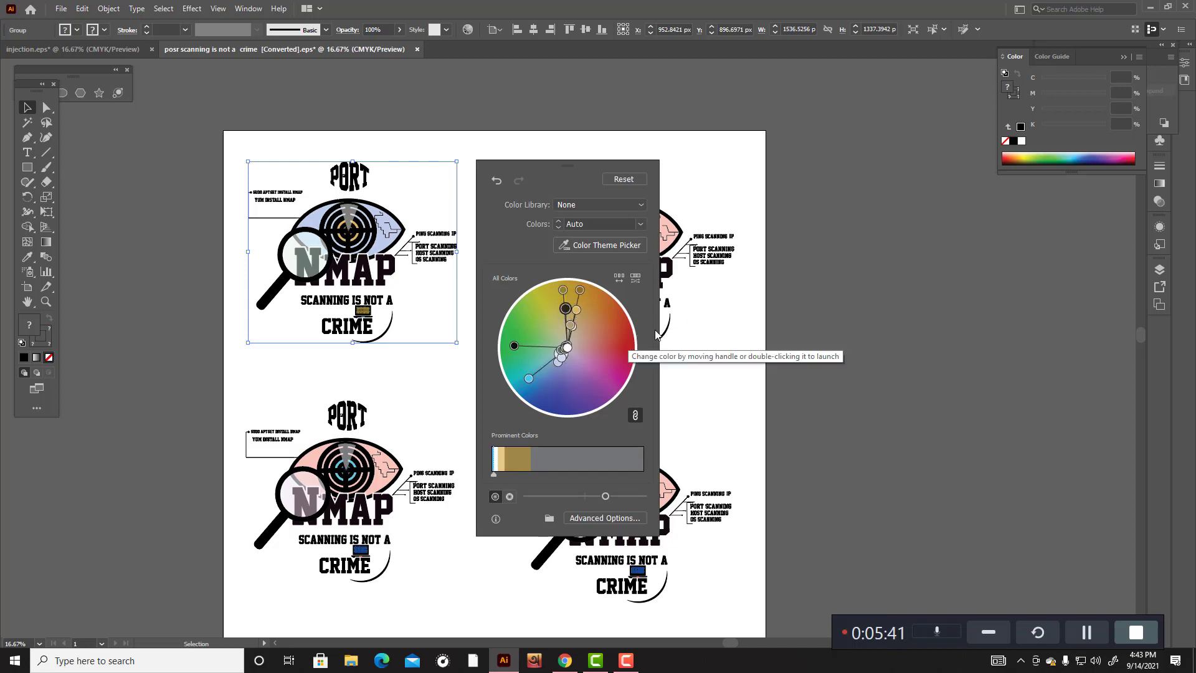
{"action": "left_click", "coordinate": [715, 347]}
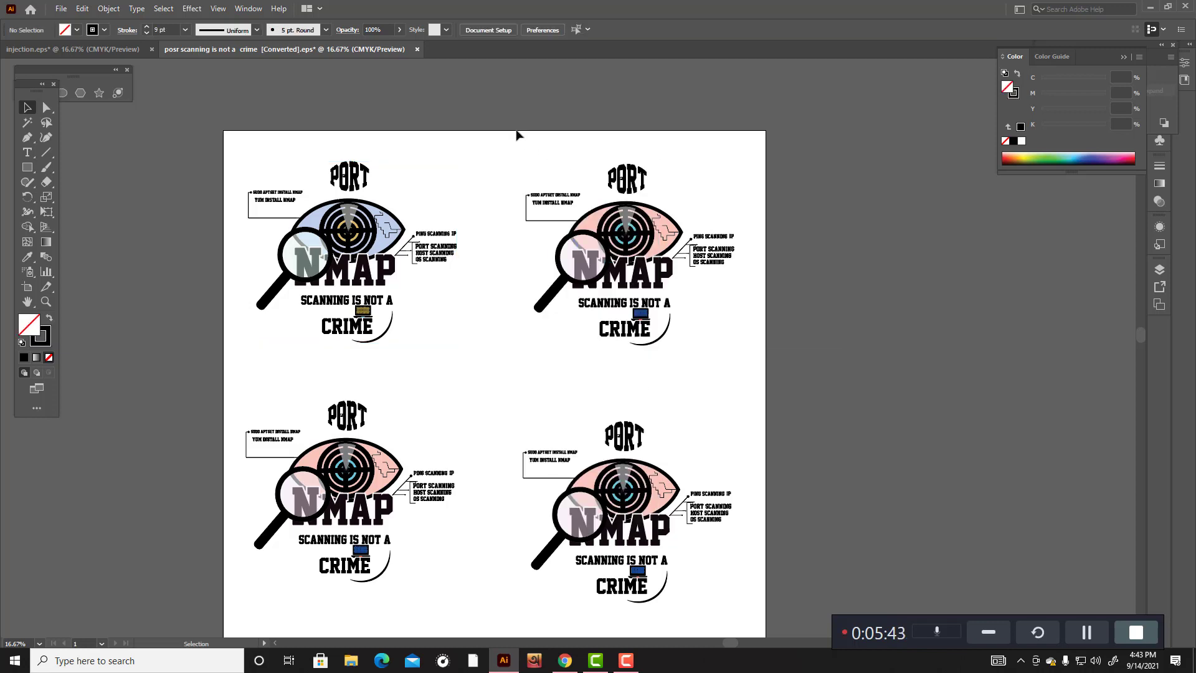
Step: Recolor the upper-right design by shifting its linked color harmony to a pale yellow-green eye, pink target accents and a dark red laptop screen
{"action": "left_click_drag", "start_coordinate": [516, 135], "coordinate": [804, 389]}
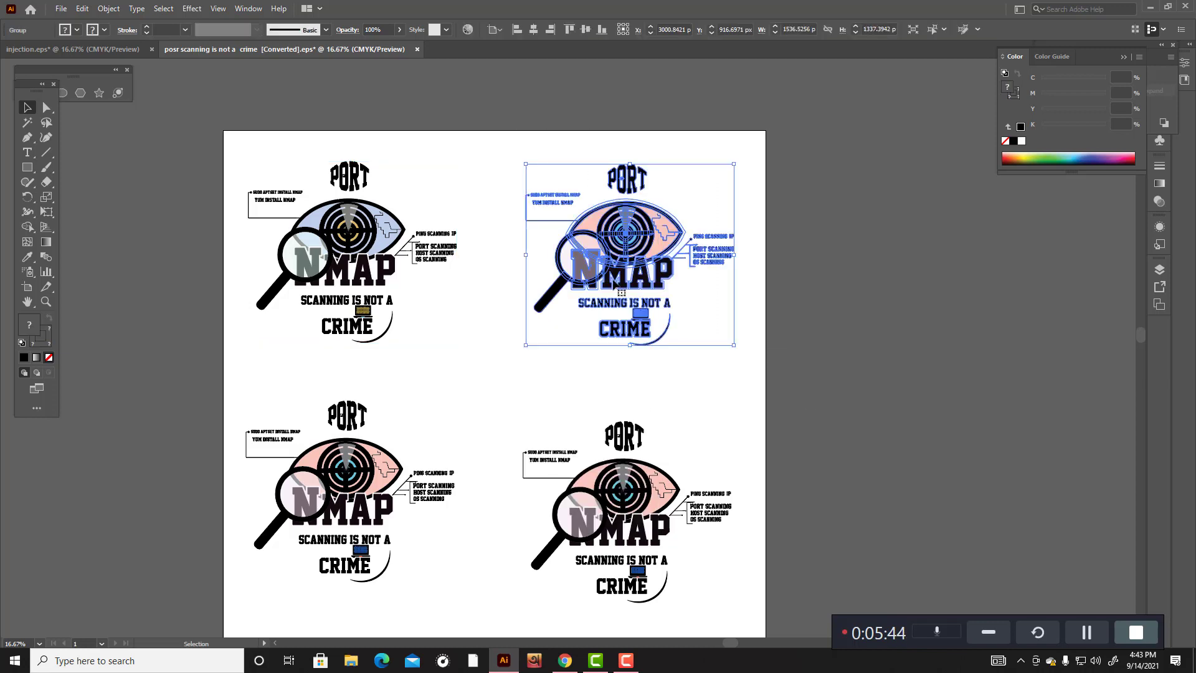
{"action": "left_click", "coordinate": [466, 34]}
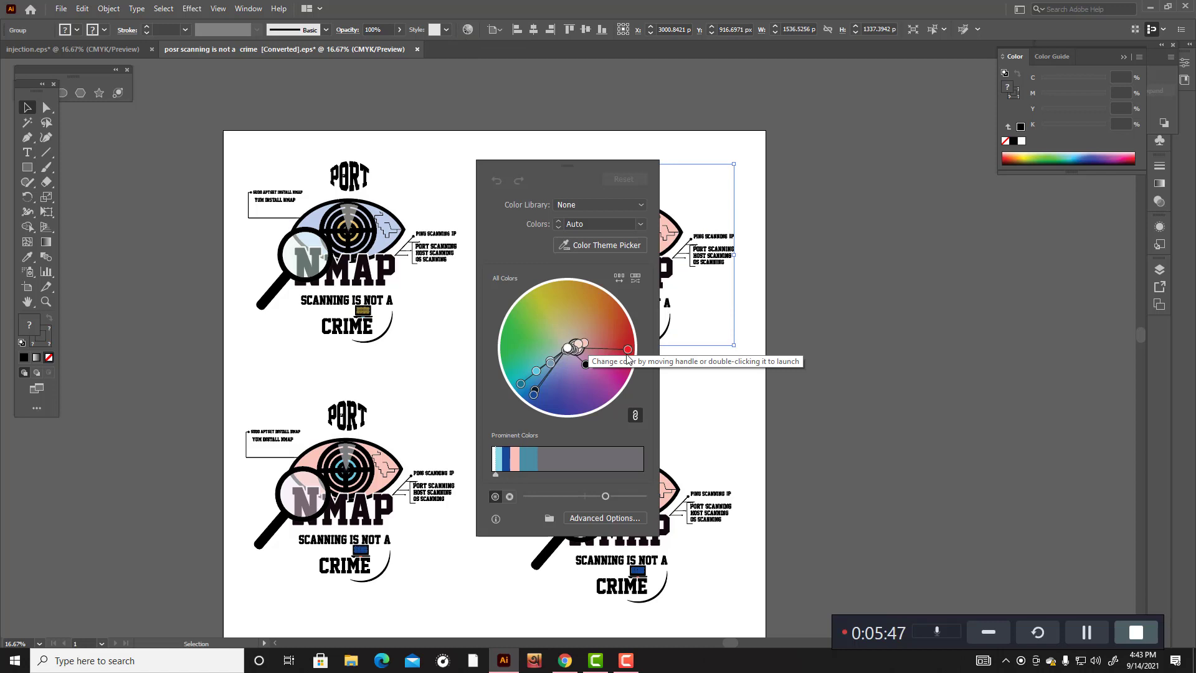
{"action": "left_click_drag", "start_coordinate": [628, 358], "coordinate": [611, 313]}
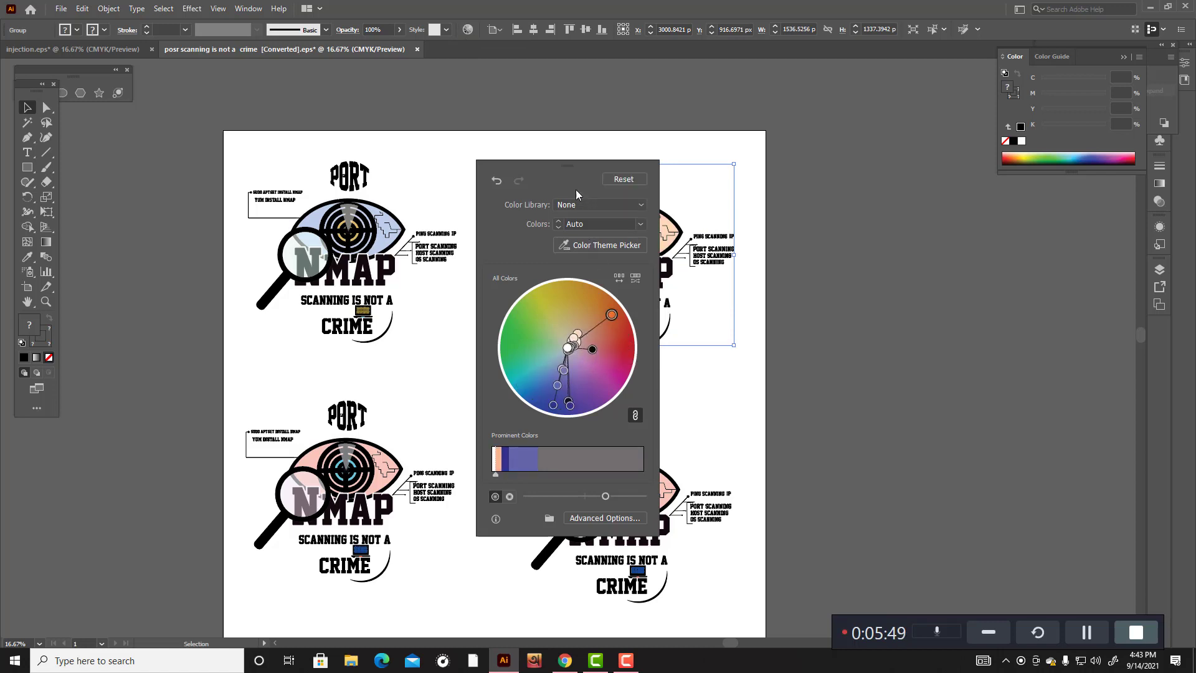
{"action": "left_click_drag", "start_coordinate": [588, 166], "coordinate": [397, 146]}
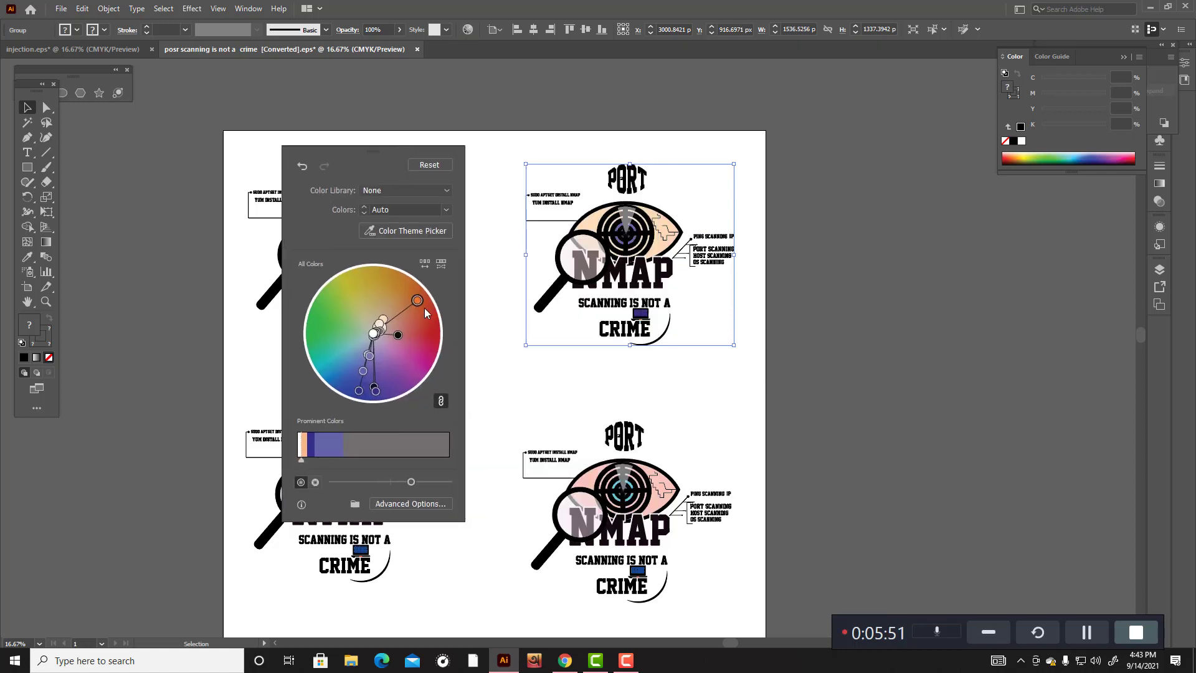
{"action": "left_click_drag", "start_coordinate": [398, 337], "coordinate": [428, 362]}
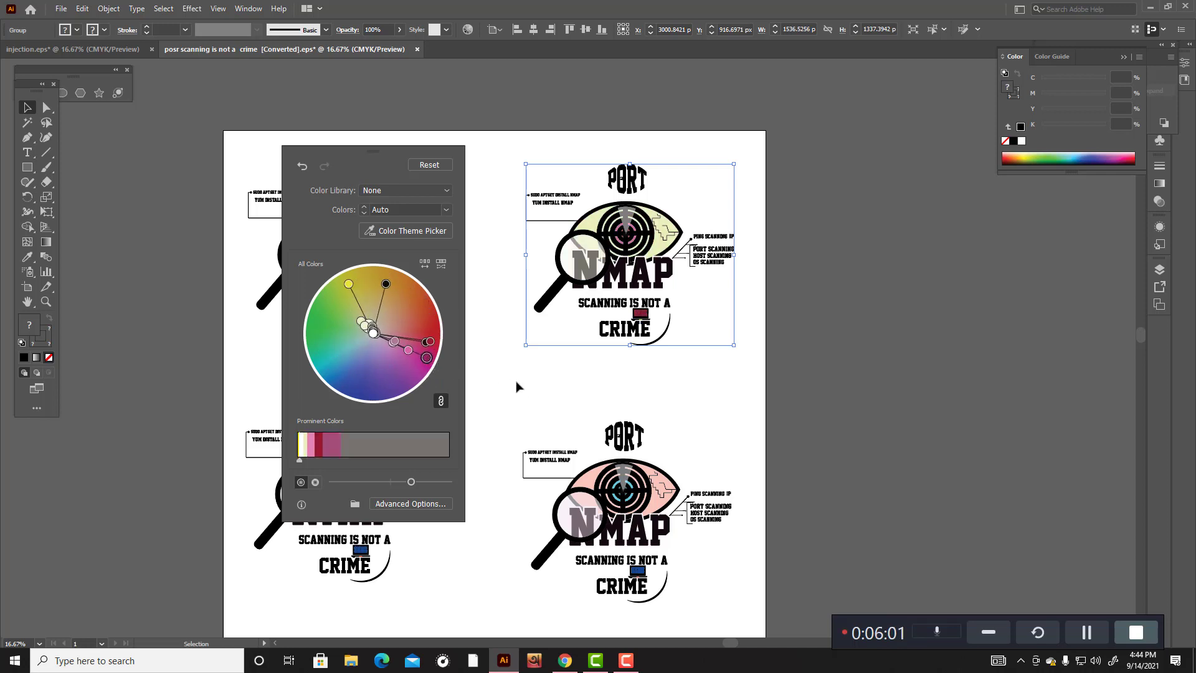
{"action": "left_click", "coordinate": [487, 363]}
Step: Ungroup the lower-left design so its parts can be selected separately
{"action": "scroll", "coordinate": [467, 367], "scroll_direction": "down", "scroll_amount": 2}
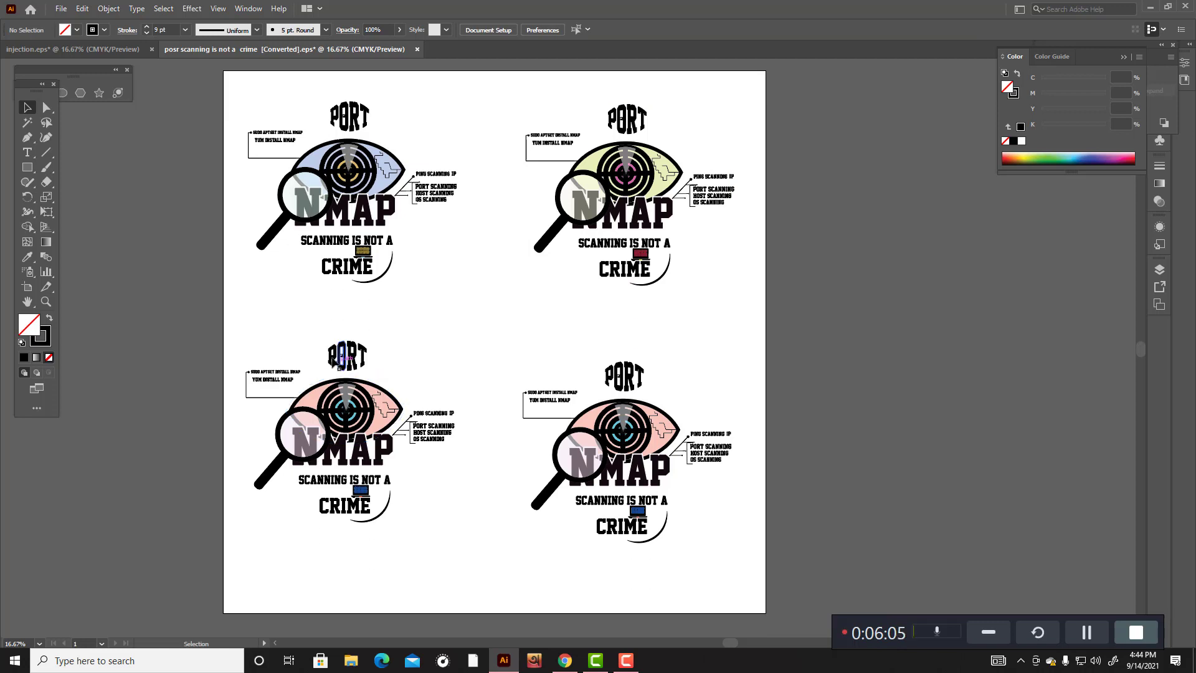
{"action": "left_click_drag", "start_coordinate": [309, 325], "coordinate": [398, 372]}
{"action": "left_click", "coordinate": [413, 366]}
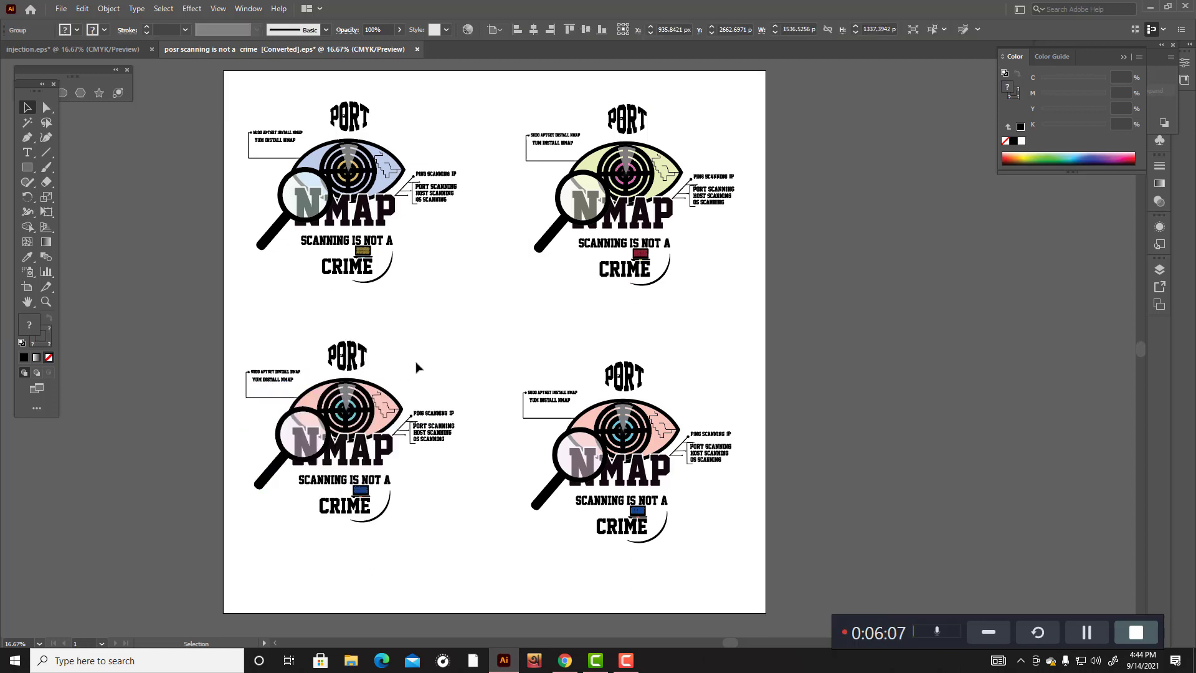
{"action": "left_click_drag", "start_coordinate": [337, 341], "coordinate": [390, 371]}
{"action": "left_click", "coordinate": [399, 368]}
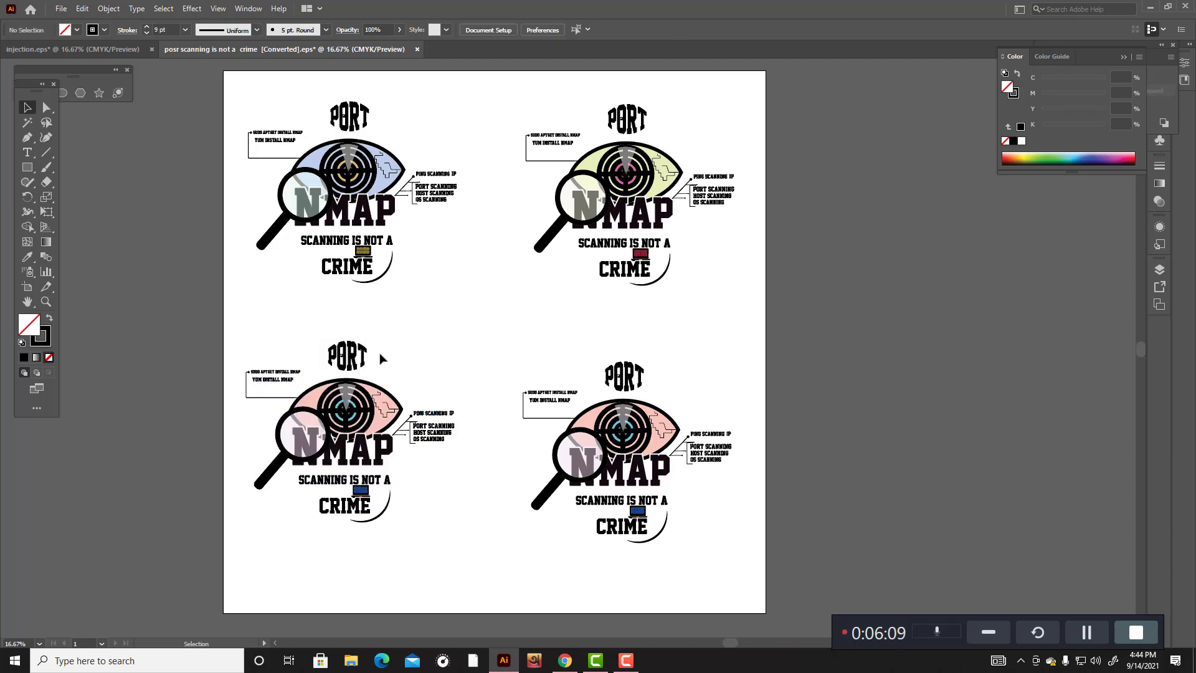
{"action": "left_click", "coordinate": [368, 358]}
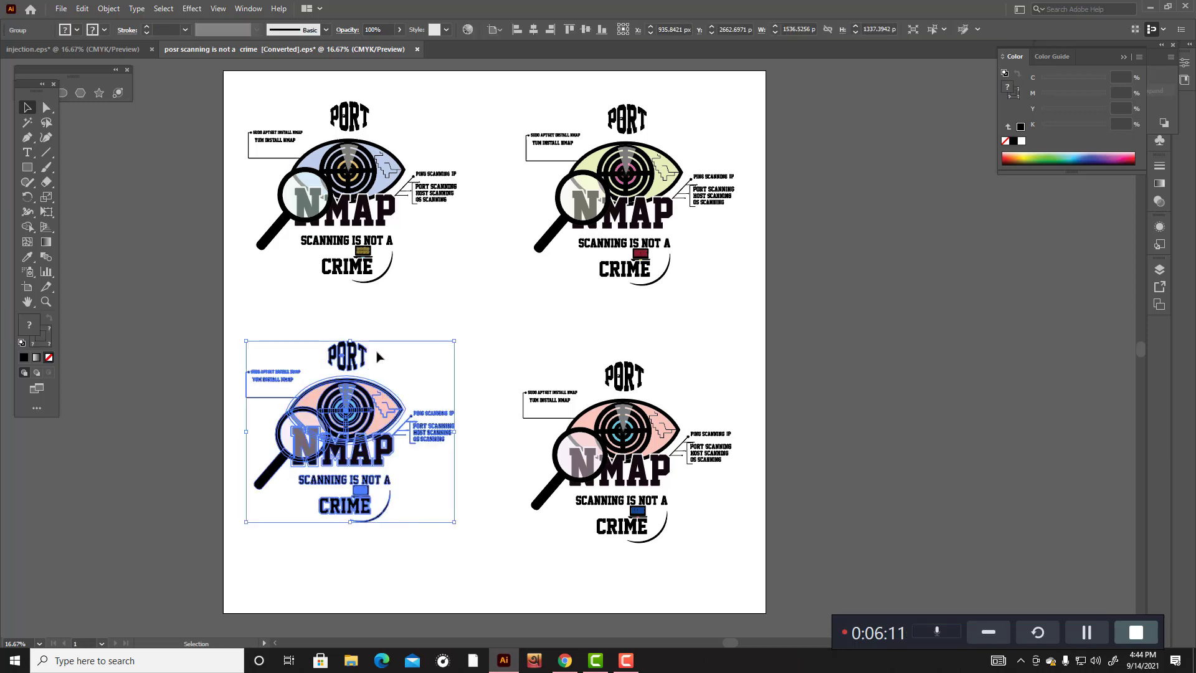
{"action": "right_click", "coordinate": [377, 352]}
{"action": "left_click", "coordinate": [420, 457]}
{"action": "left_click", "coordinate": [434, 374]}
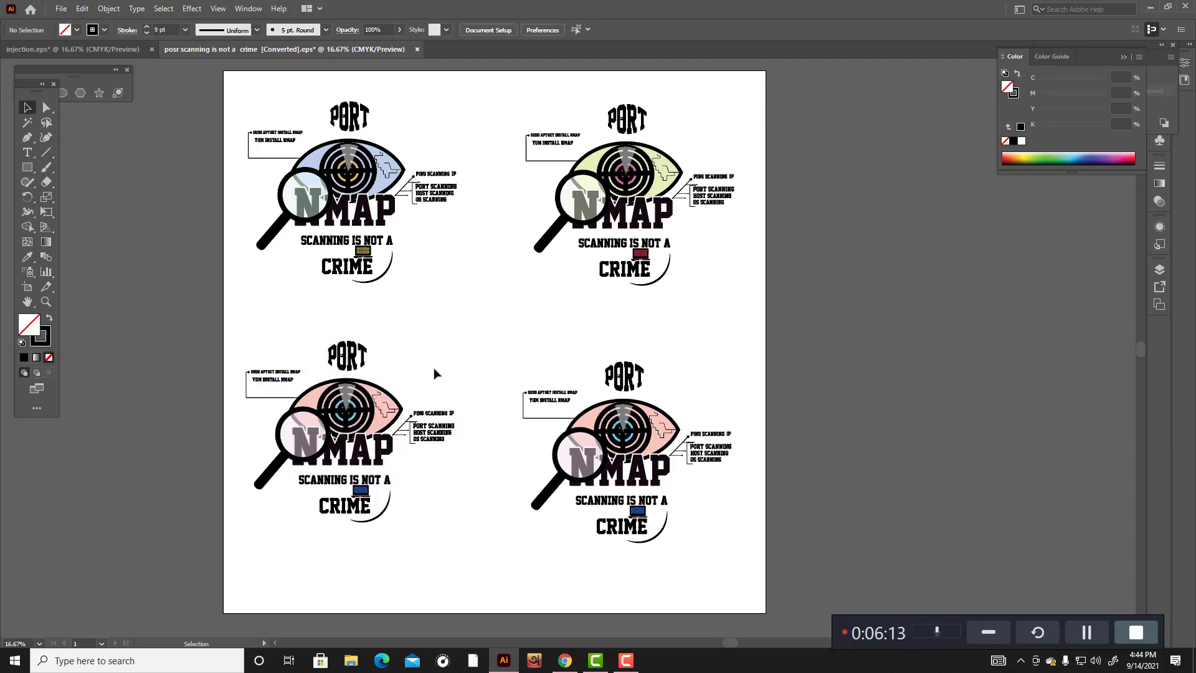
Step: Fill the black outer outline of the lower-left design's eye with near-white (C 3.03, M 4.33, Y 2.53, K 0)
{"action": "left_click_drag", "start_coordinate": [333, 335], "coordinate": [410, 376]}
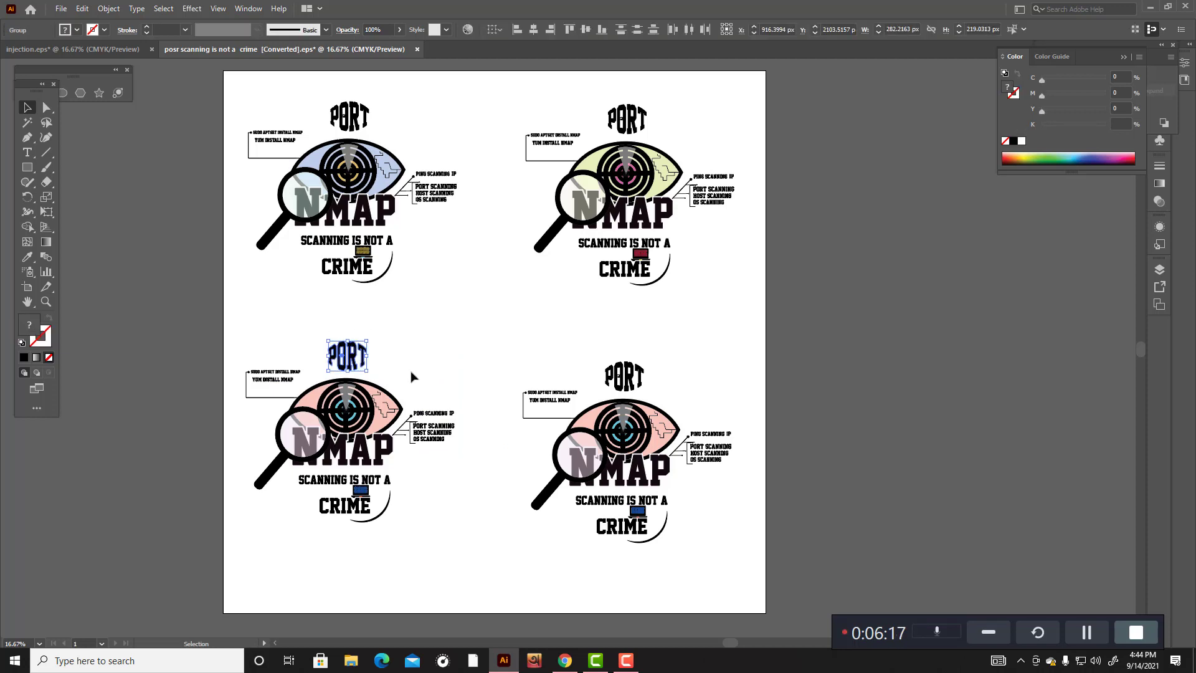
{"action": "left_click", "coordinate": [415, 371]}
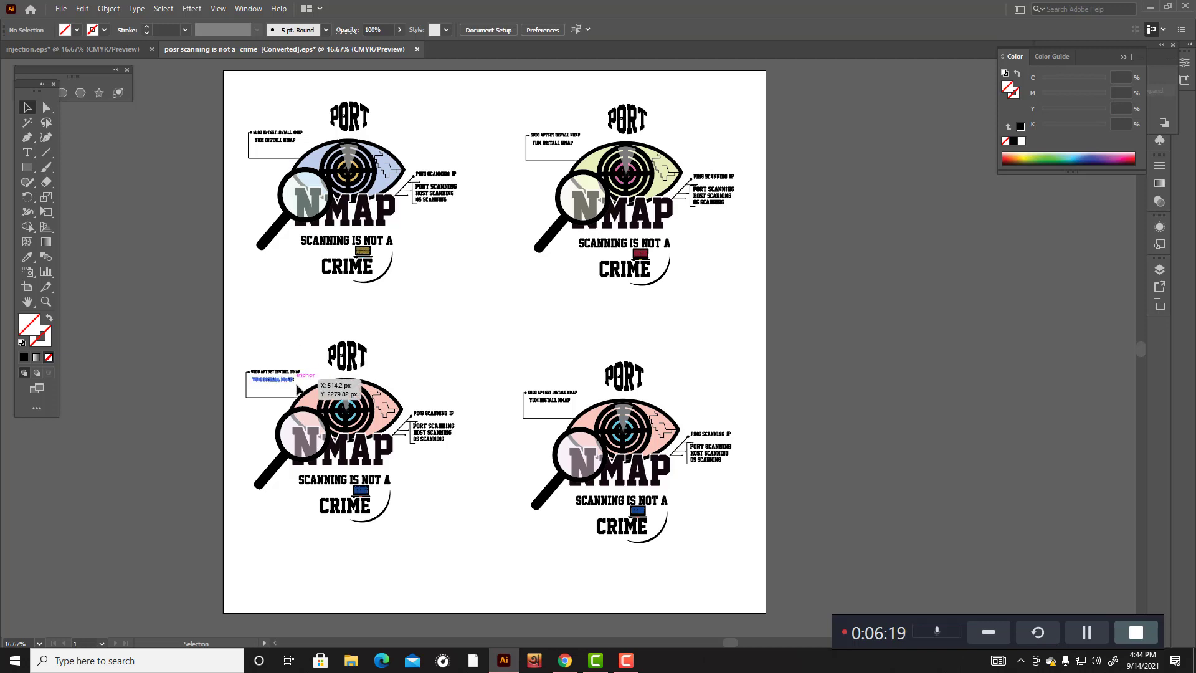
{"action": "scroll", "coordinate": [318, 377], "scroll_direction": "up", "scroll_amount": 2}
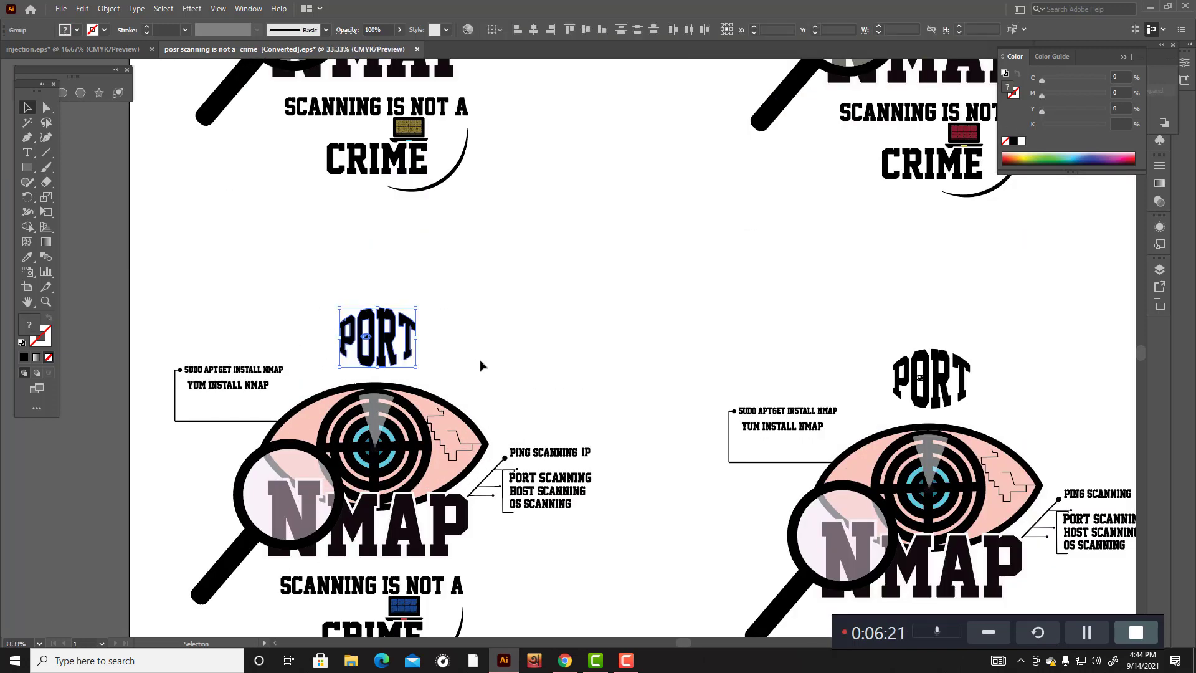
{"action": "left_click", "coordinate": [476, 430]}
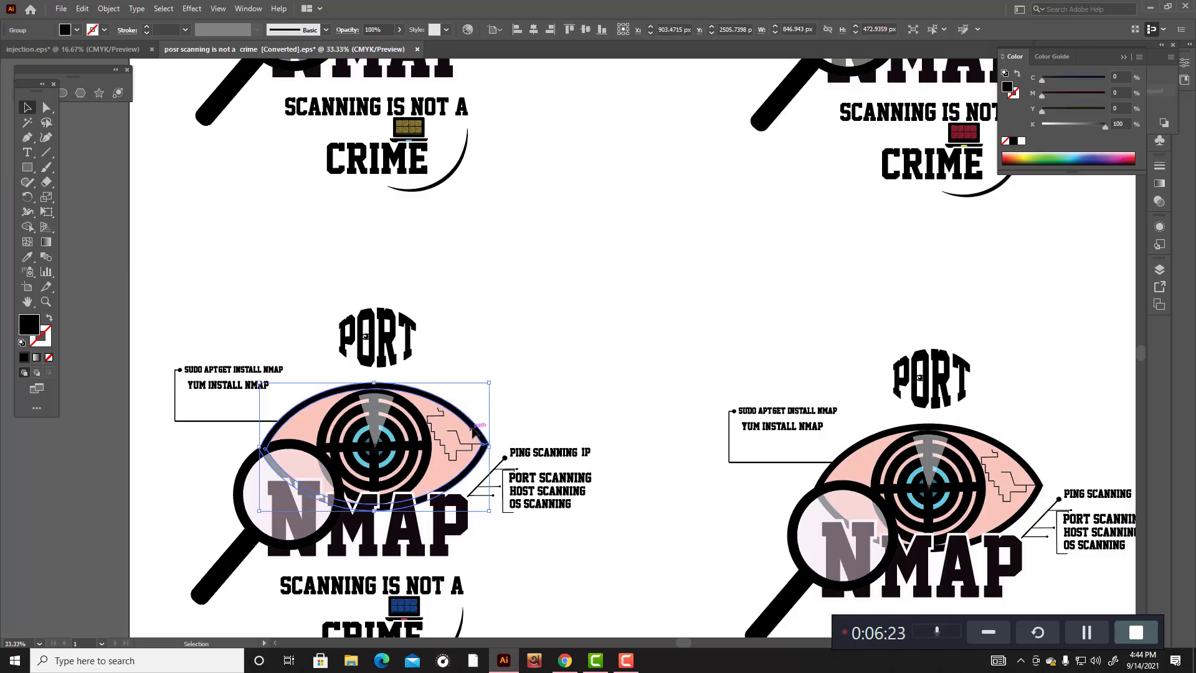
{"action": "double_click", "coordinate": [34, 327]}
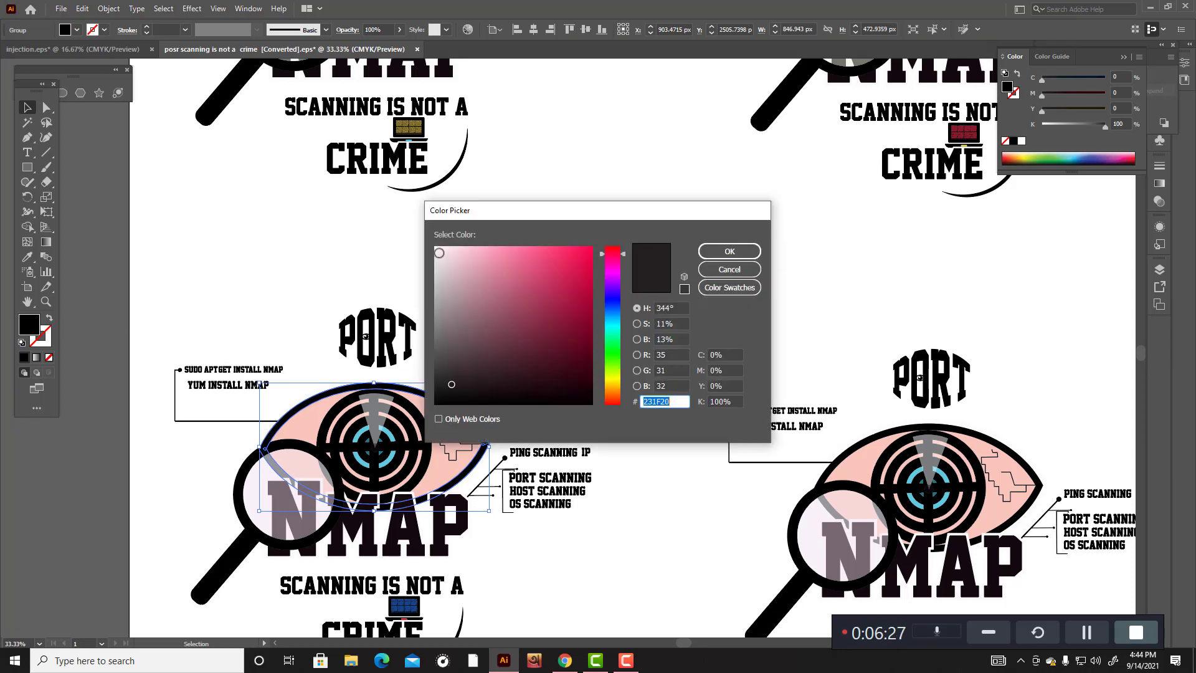
{"action": "left_click", "coordinate": [439, 253]}
{"action": "left_click", "coordinate": [729, 251]}
{"action": "left_click", "coordinate": [570, 288]}
{"action": "scroll", "coordinate": [571, 293], "scroll_direction": "down", "scroll_amount": 2}
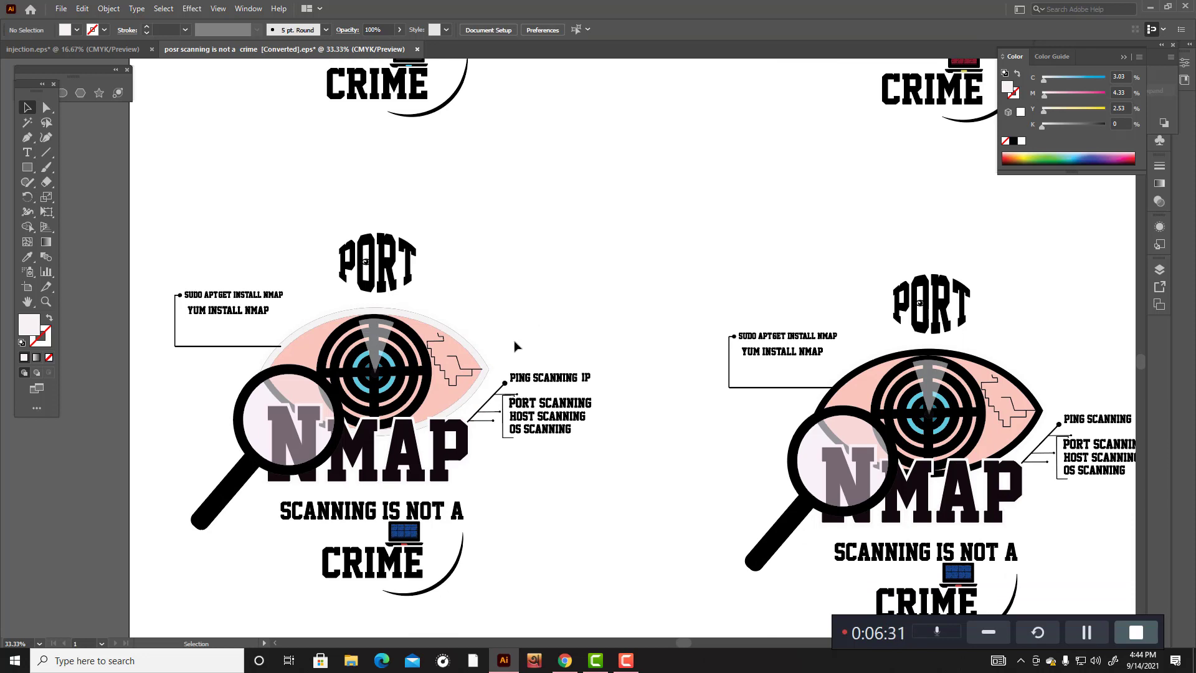
{"action": "left_click", "coordinate": [571, 430]}
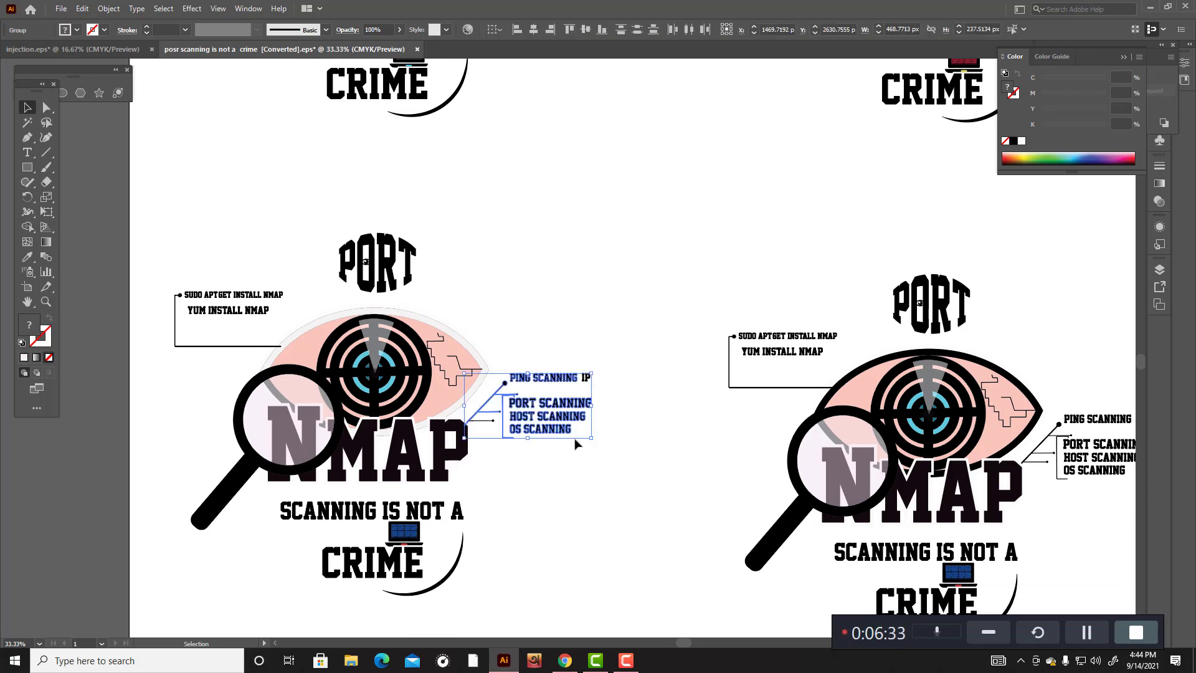
{"action": "left_click", "coordinate": [498, 379]}
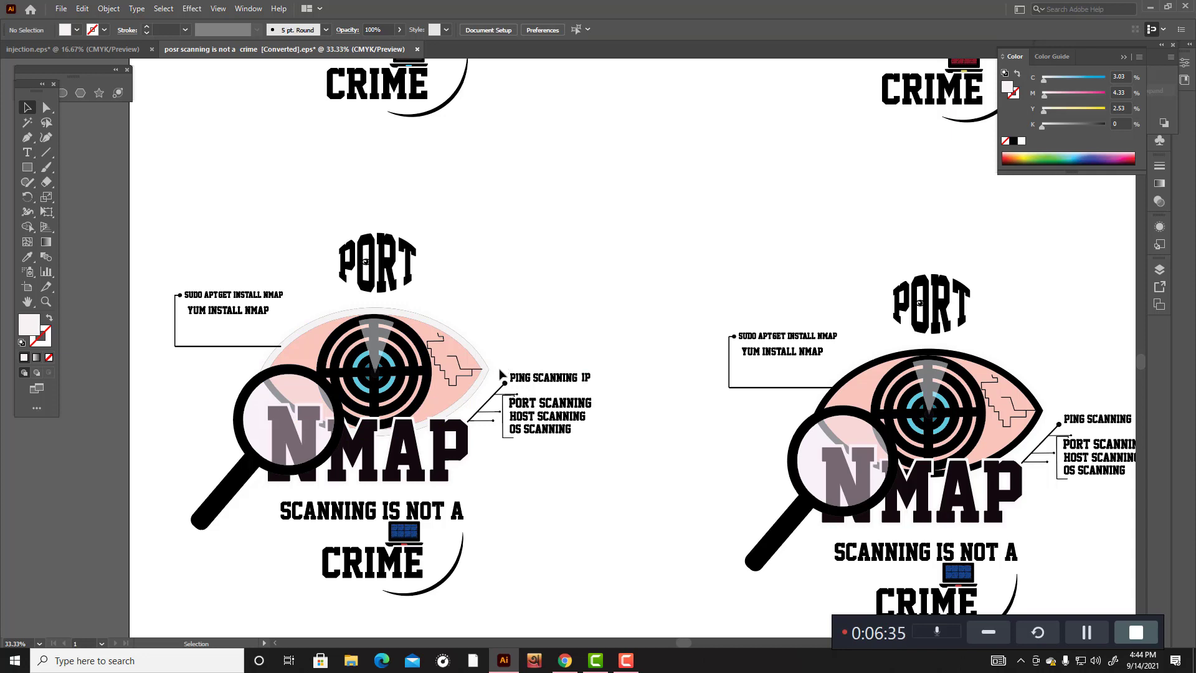
{"action": "left_click", "coordinate": [598, 454]}
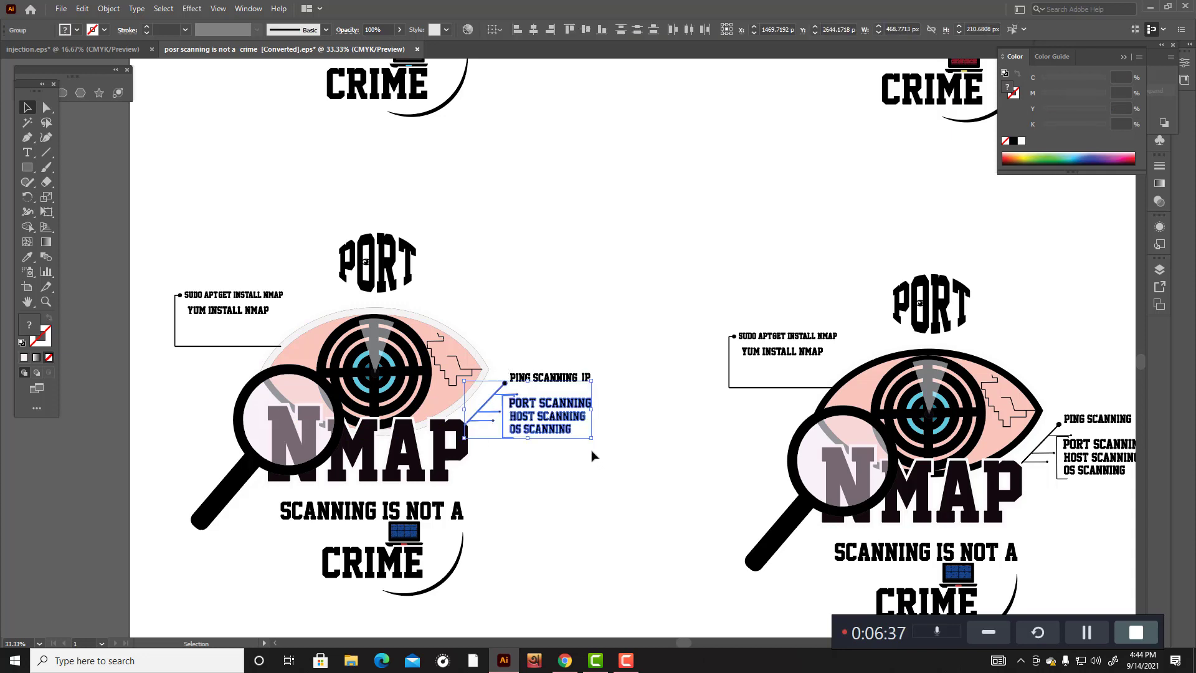
{"action": "left_click_drag", "start_coordinate": [507, 357], "coordinate": [600, 462]}
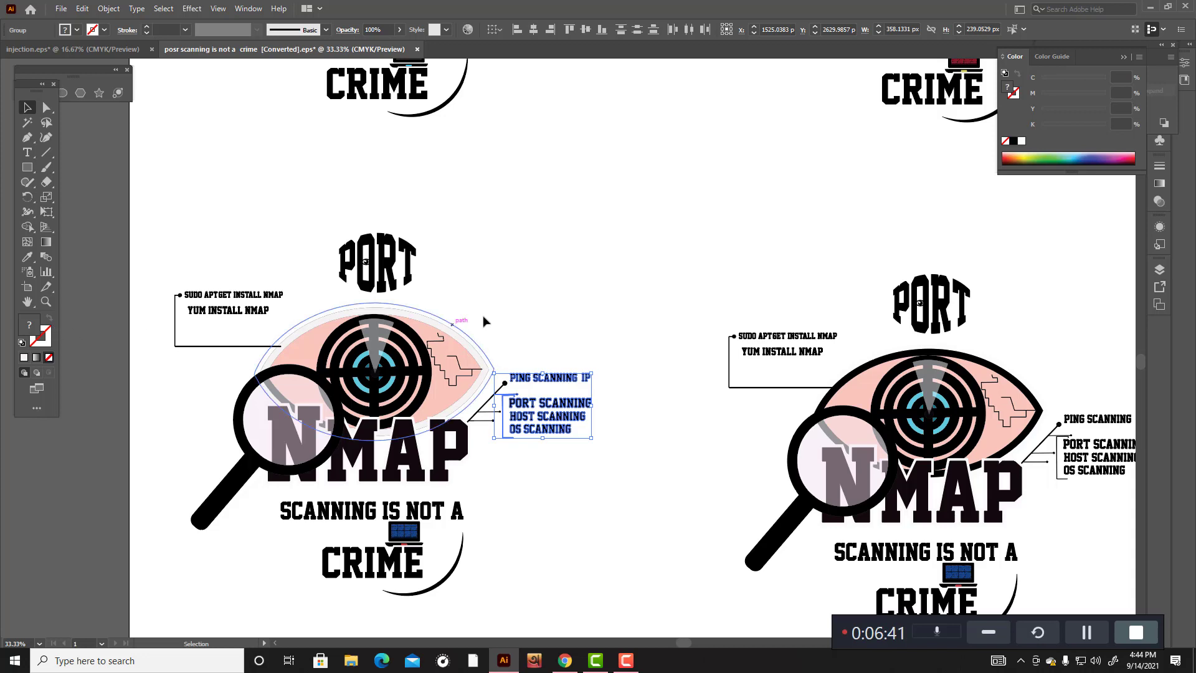
Step: Fill the lower-left design's "SUDO APTGET INSTALL NMAP" and "YUM INSTALL NMAP" text with near-white F9F7F8
{"action": "left_click", "coordinate": [212, 234]}
{"action": "left_click", "coordinate": [195, 292]}
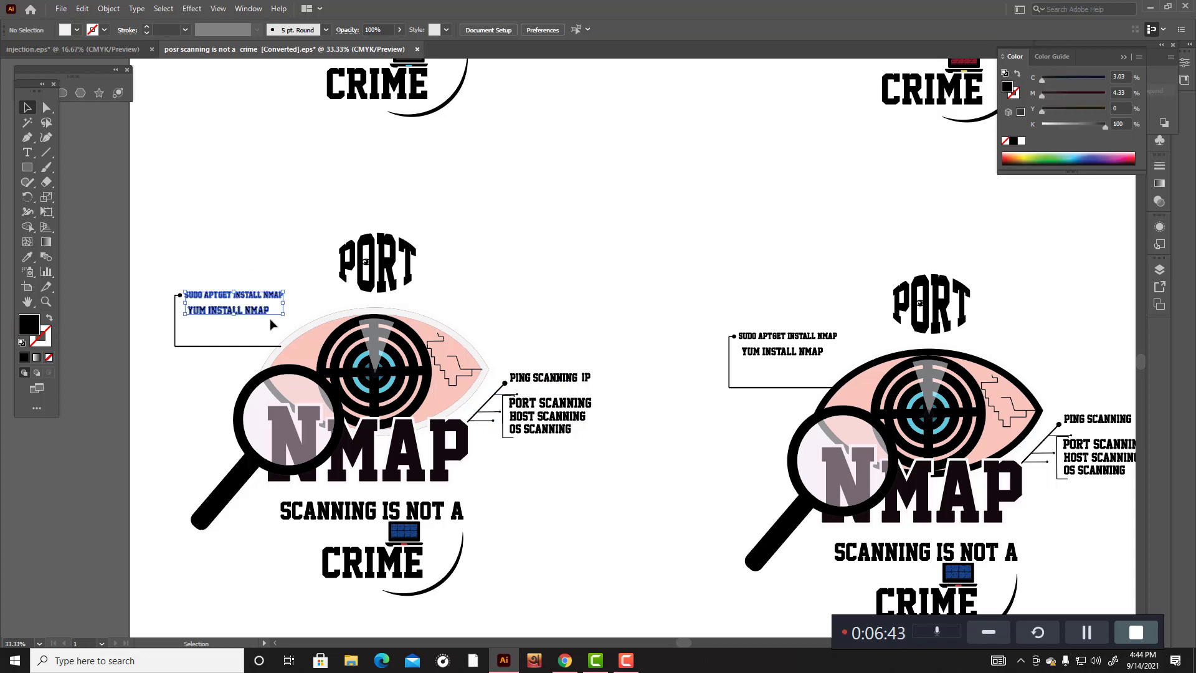
{"action": "double_click", "coordinate": [29, 324]}
{"action": "left_click", "coordinate": [438, 249]}
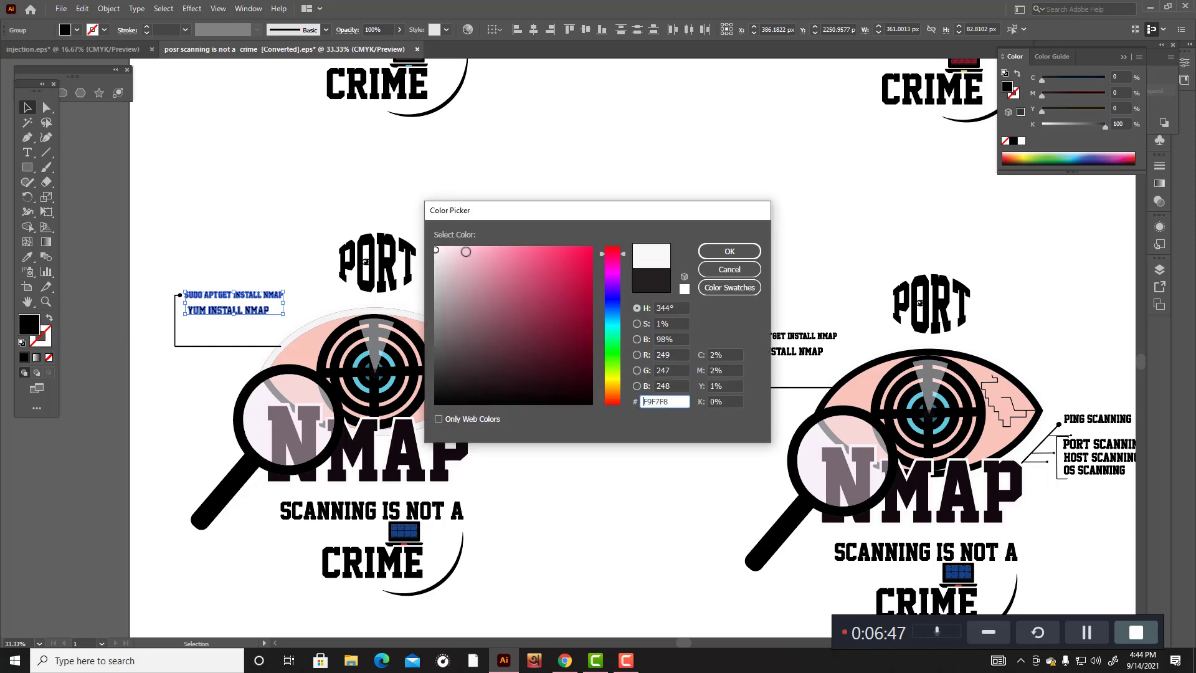
{"action": "left_click", "coordinate": [729, 251]}
{"action": "left_click", "coordinate": [500, 242]}
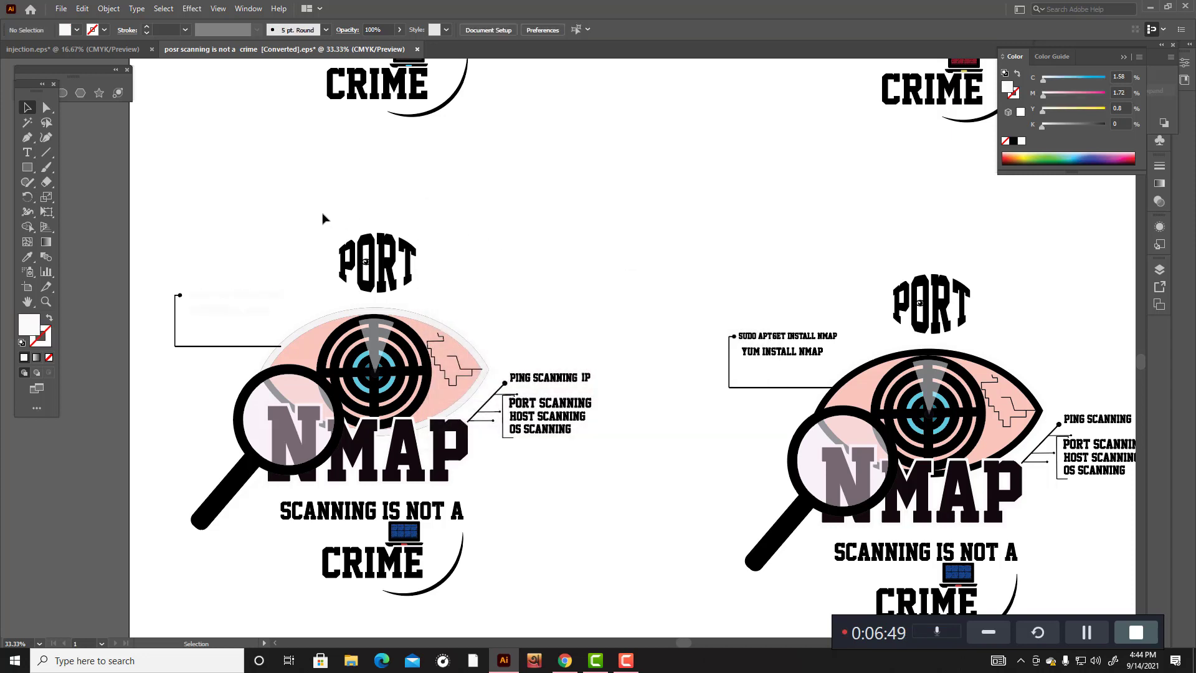
Step: Fill the lower-left design's PORT lettering, including the small eye inside it, with white
{"action": "left_click_drag", "start_coordinate": [322, 217], "coordinate": [439, 295]}
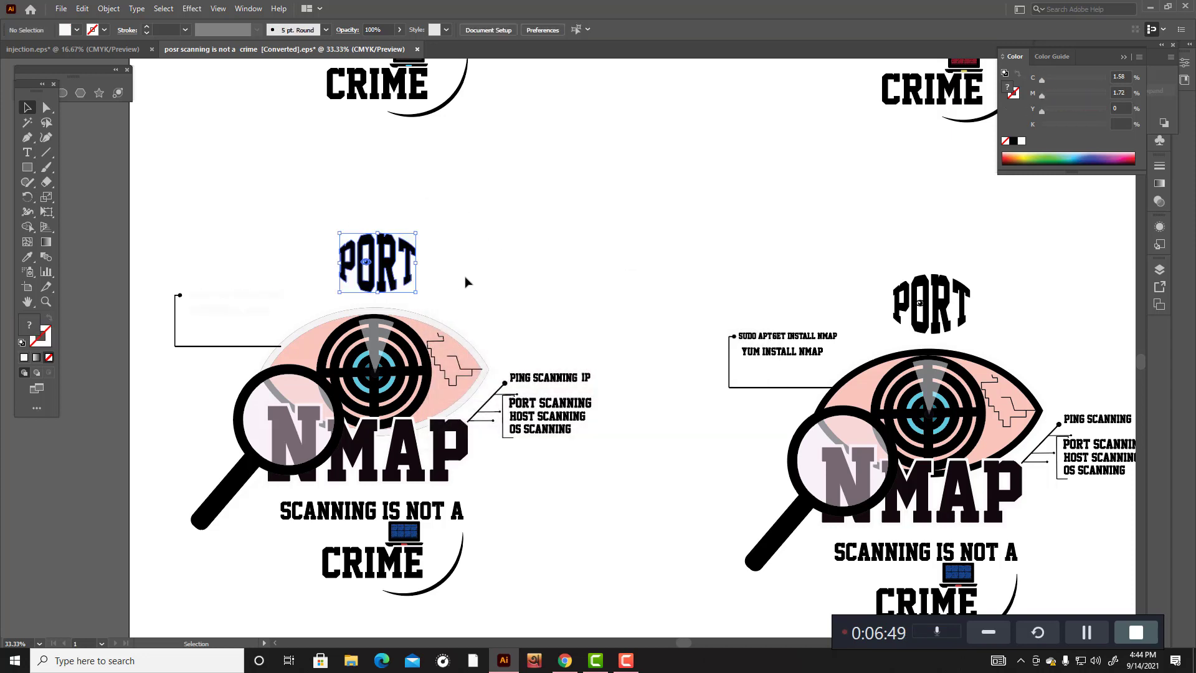
{"action": "double_click", "coordinate": [29, 328]}
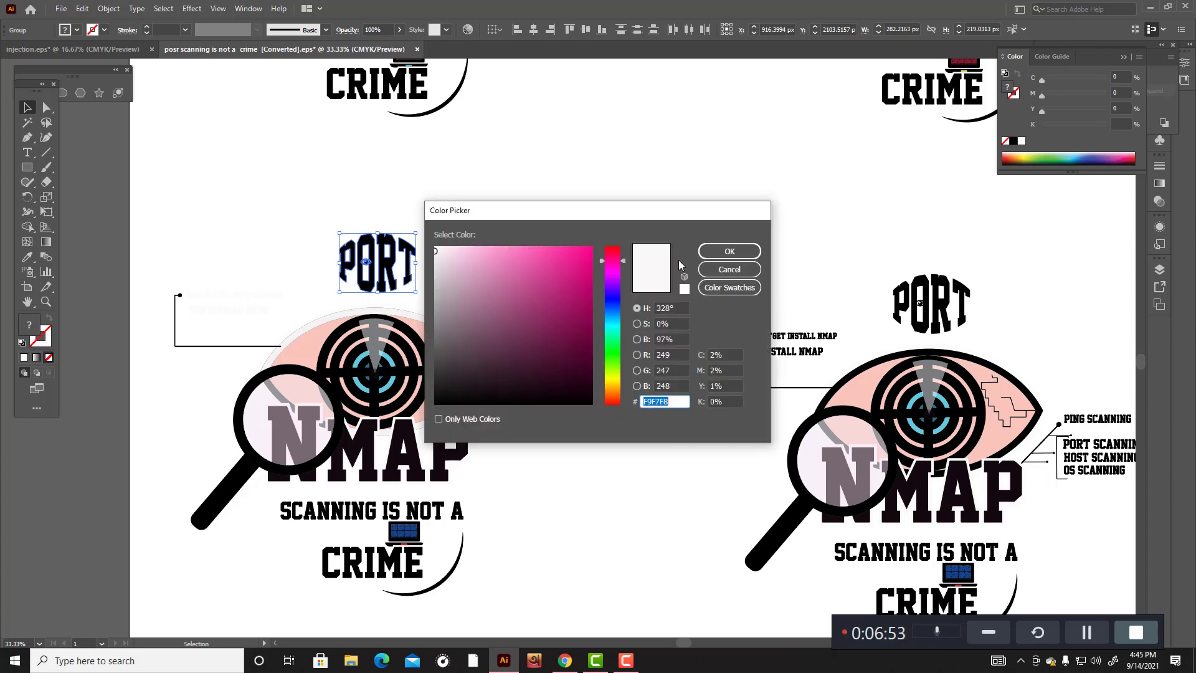
{"action": "left_click_drag", "start_coordinate": [439, 251], "coordinate": [438, 243]}
{"action": "left_click", "coordinate": [736, 251]}
{"action": "left_click", "coordinate": [561, 261]}
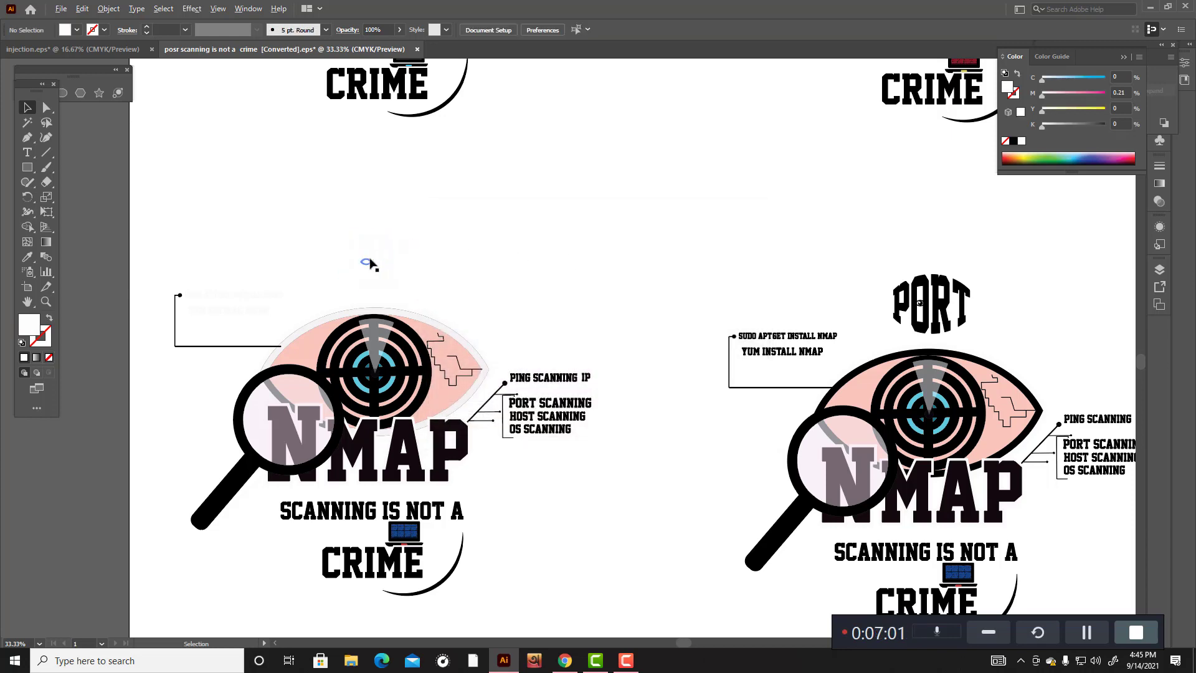
Step: Fill the pupil of the small eye inside the lower-left design's PORT lettering with near-black (C 72.08, M 69.83, Y 63.73, K 86.6)
{"action": "left_click", "coordinate": [371, 261]}
{"action": "scroll", "coordinate": [371, 262], "scroll_direction": "up", "scroll_amount": 6}
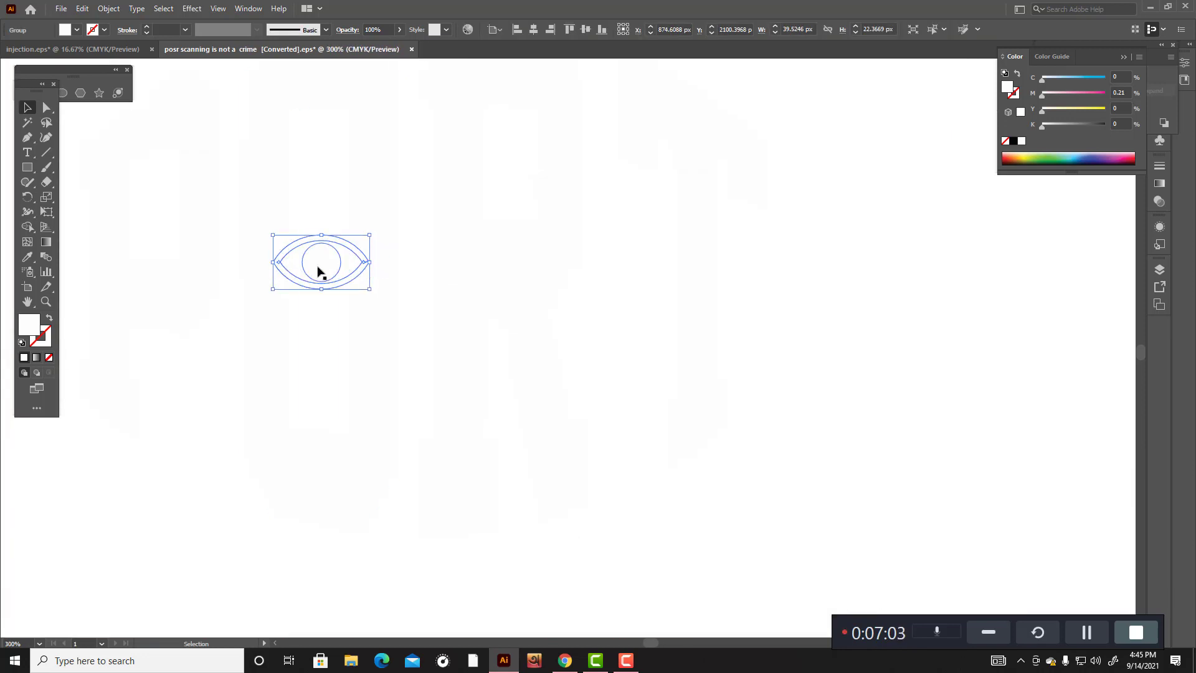
{"action": "left_click", "coordinate": [319, 270]}
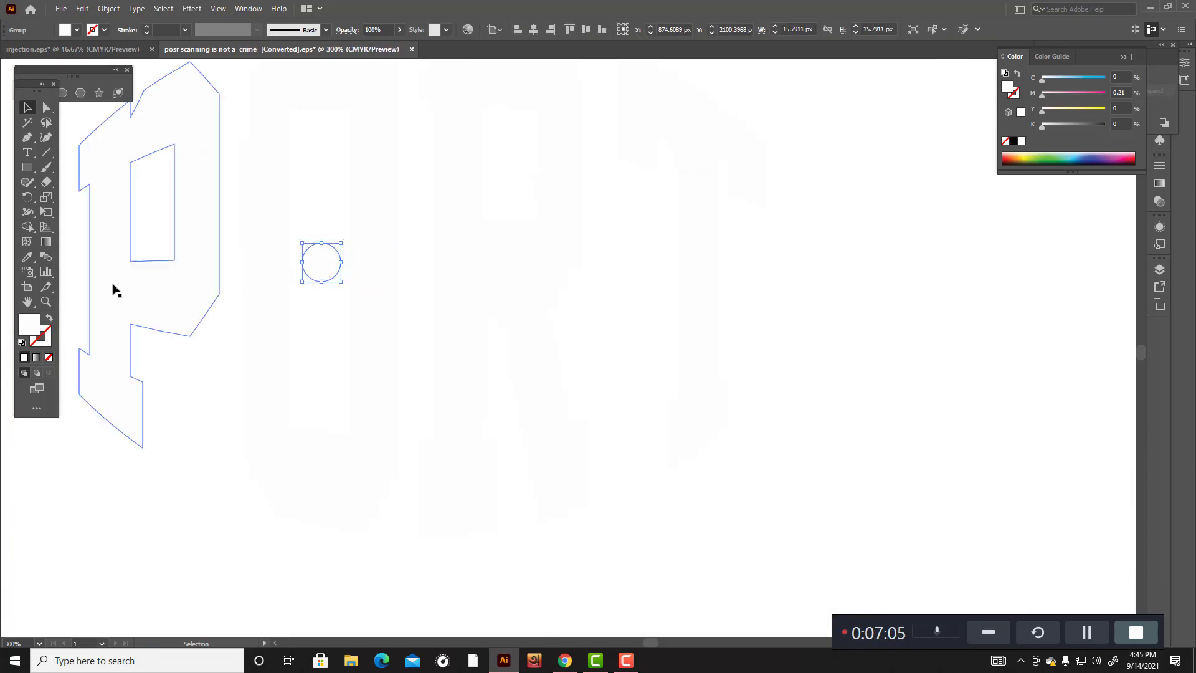
{"action": "double_click", "coordinate": [29, 325]}
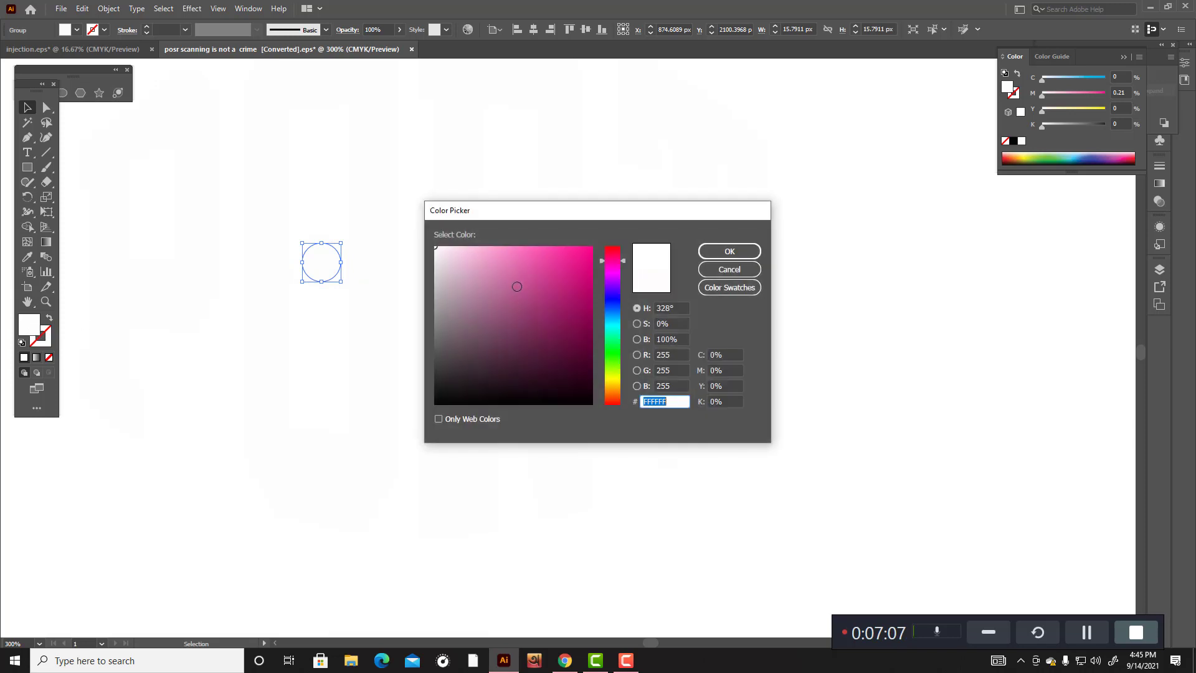
{"action": "left_click", "coordinate": [583, 399]}
{"action": "left_click", "coordinate": [729, 251]}
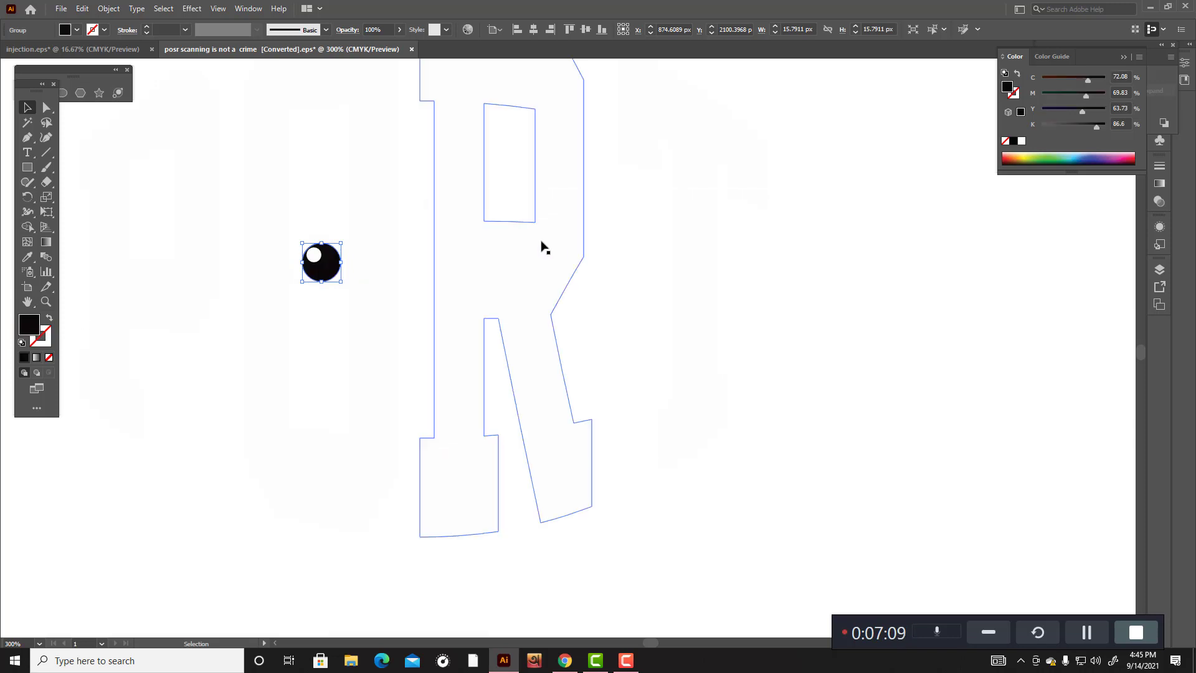
{"action": "left_click", "coordinate": [655, 250]}
{"action": "scroll", "coordinate": [659, 243], "scroll_direction": "down", "scroll_amount": 5}
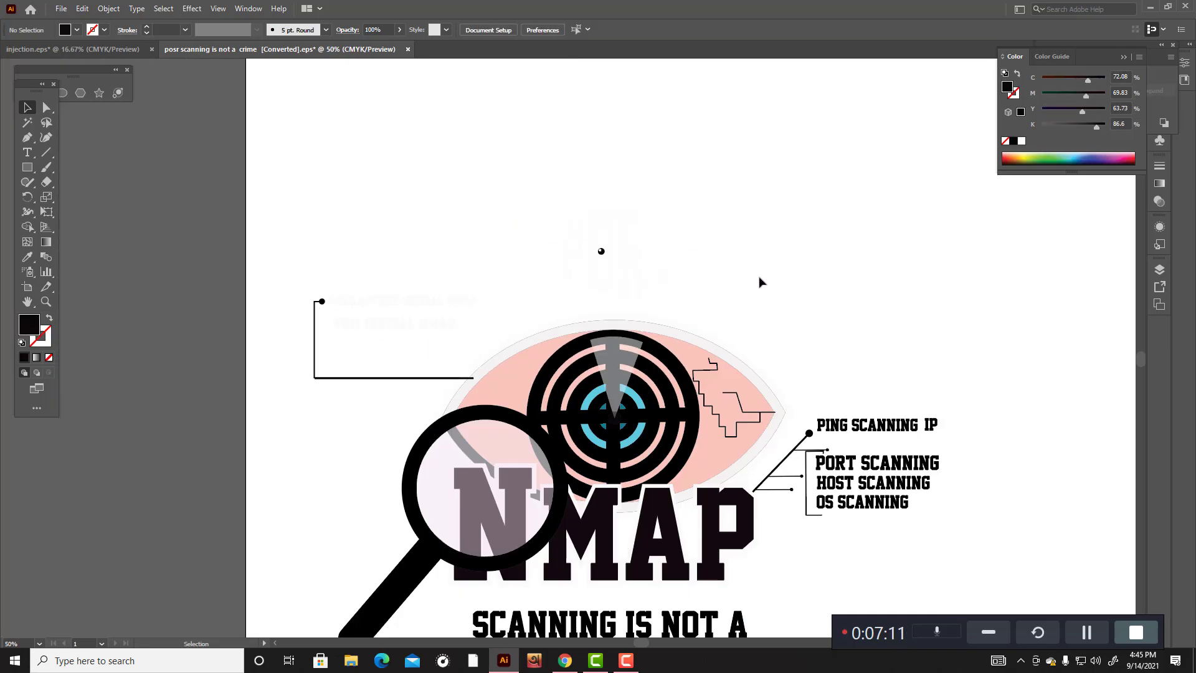
{"action": "scroll", "coordinate": [800, 294], "scroll_direction": "down", "scroll_amount": 3}
{"action": "scroll", "coordinate": [872, 464], "scroll_direction": "down", "scroll_amount": 2}
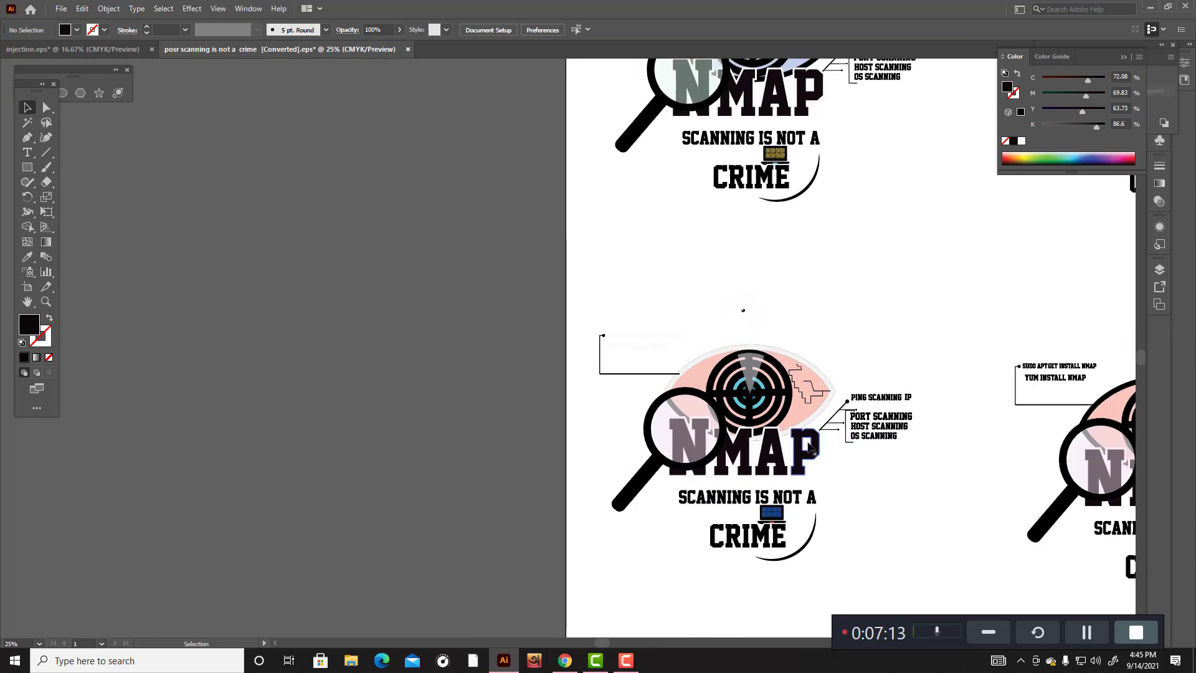
{"action": "scroll", "coordinate": [858, 462], "scroll_direction": "up", "scroll_amount": 3}
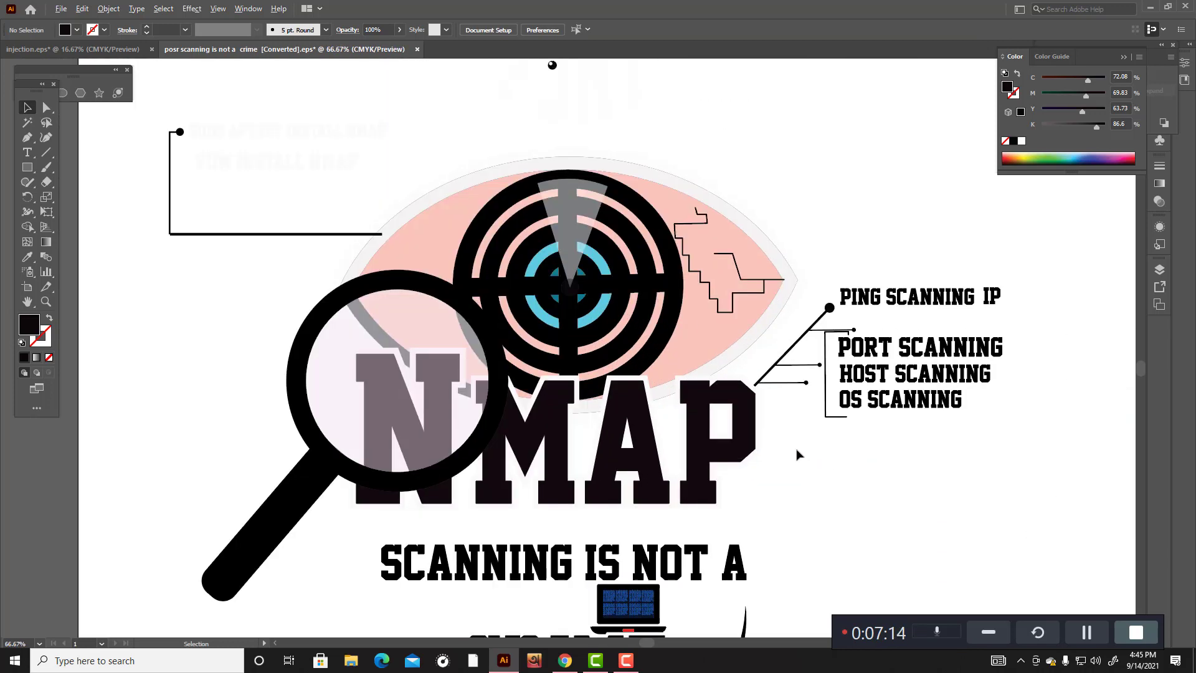
{"action": "left_click", "coordinate": [751, 441]}
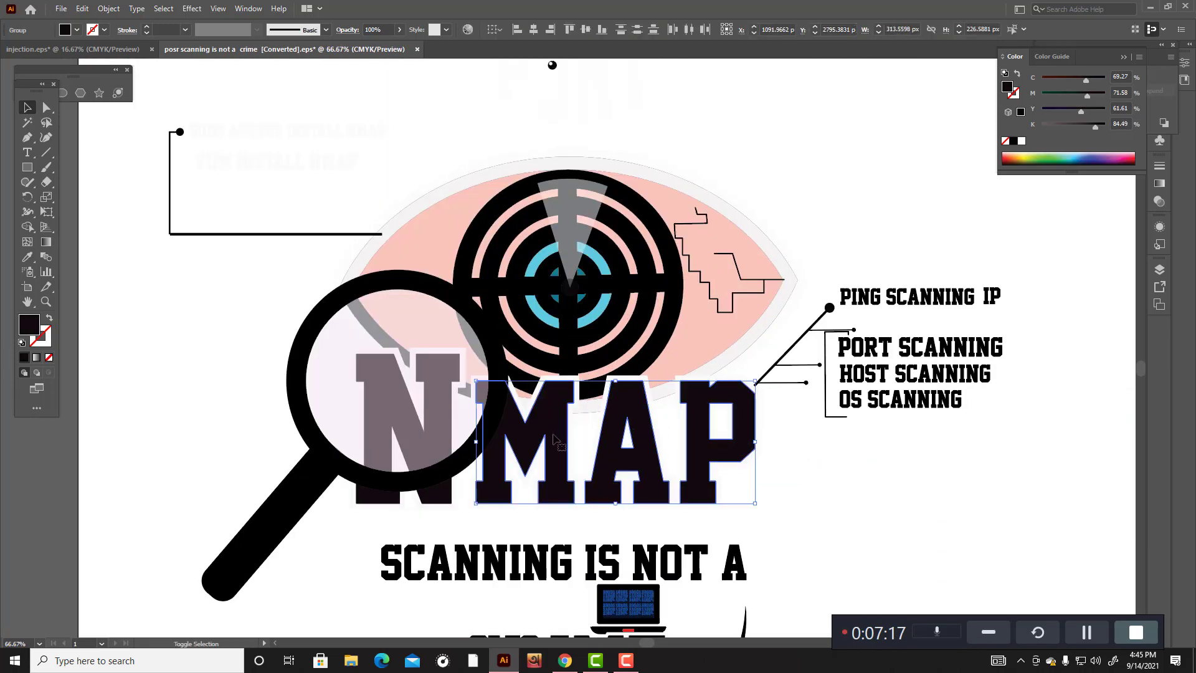
{"action": "left_click", "coordinate": [445, 424], "text": "shift"}
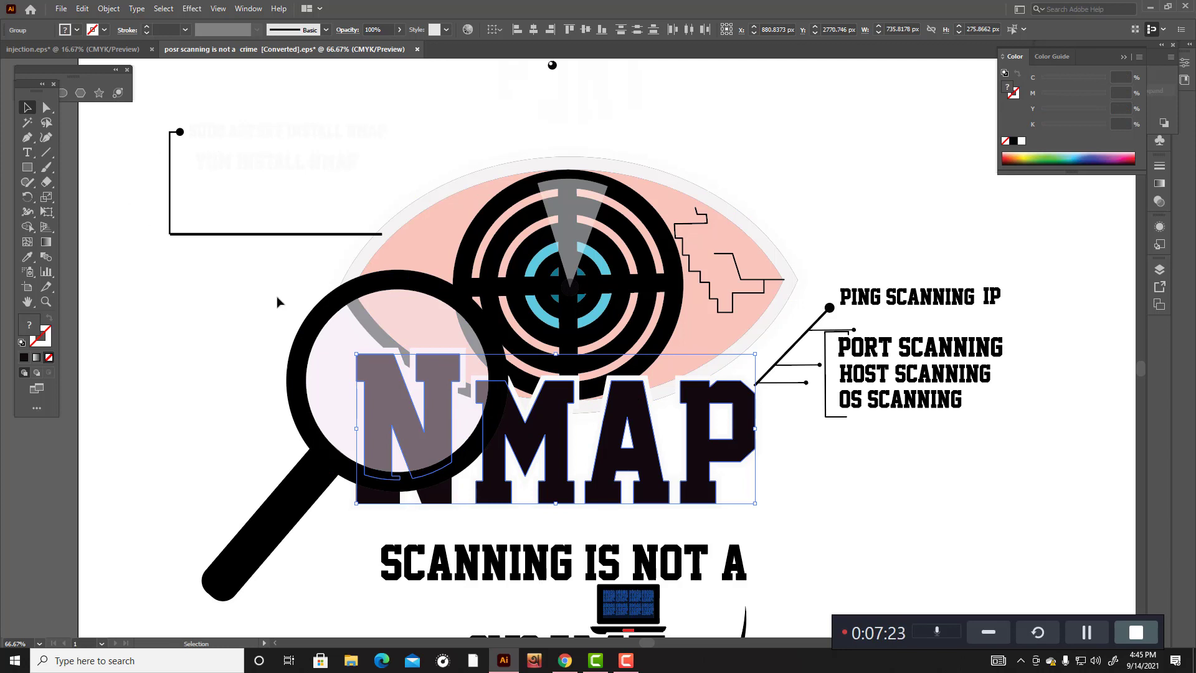
{"action": "left_click", "coordinate": [204, 285]}
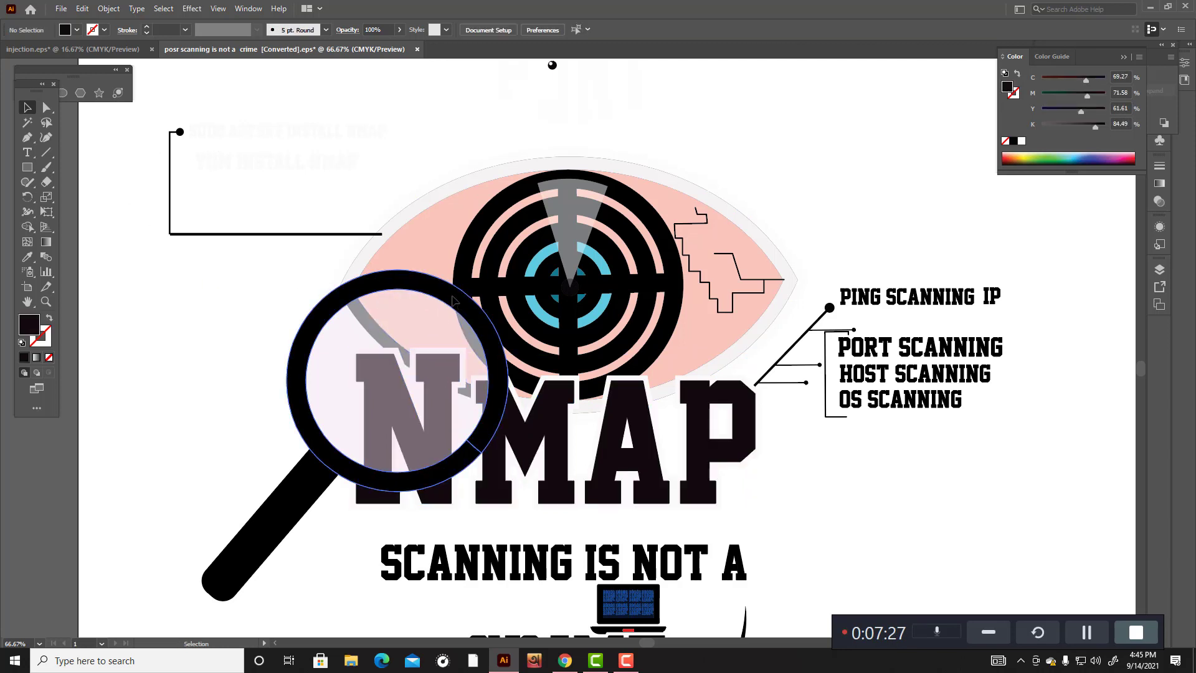
Step: Move the lower-left design's magnifier ring aside, off the lens, and select the lens's tinted pieces
{"action": "left_click_drag", "start_coordinate": [454, 301], "coordinate": [236, 301]}
{"action": "key", "text": "ctrl+z"}
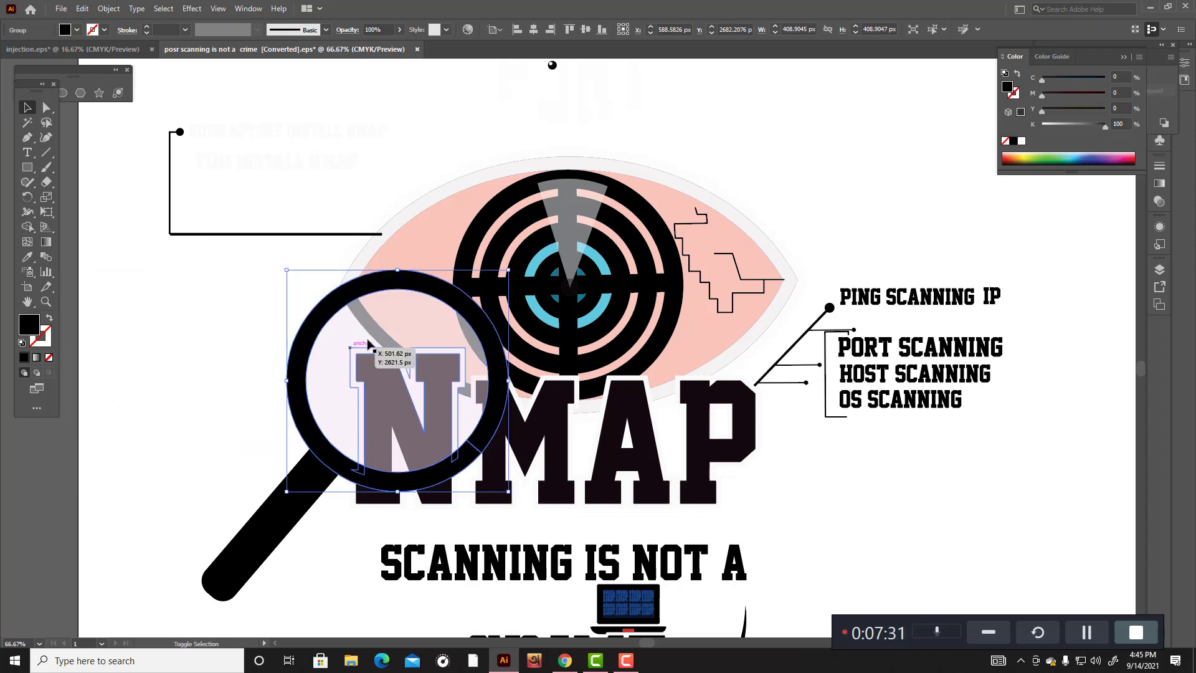
{"action": "left_click_drag", "start_coordinate": [405, 283], "coordinate": [254, 298]}
{"action": "key", "text": "ctrl+z"}
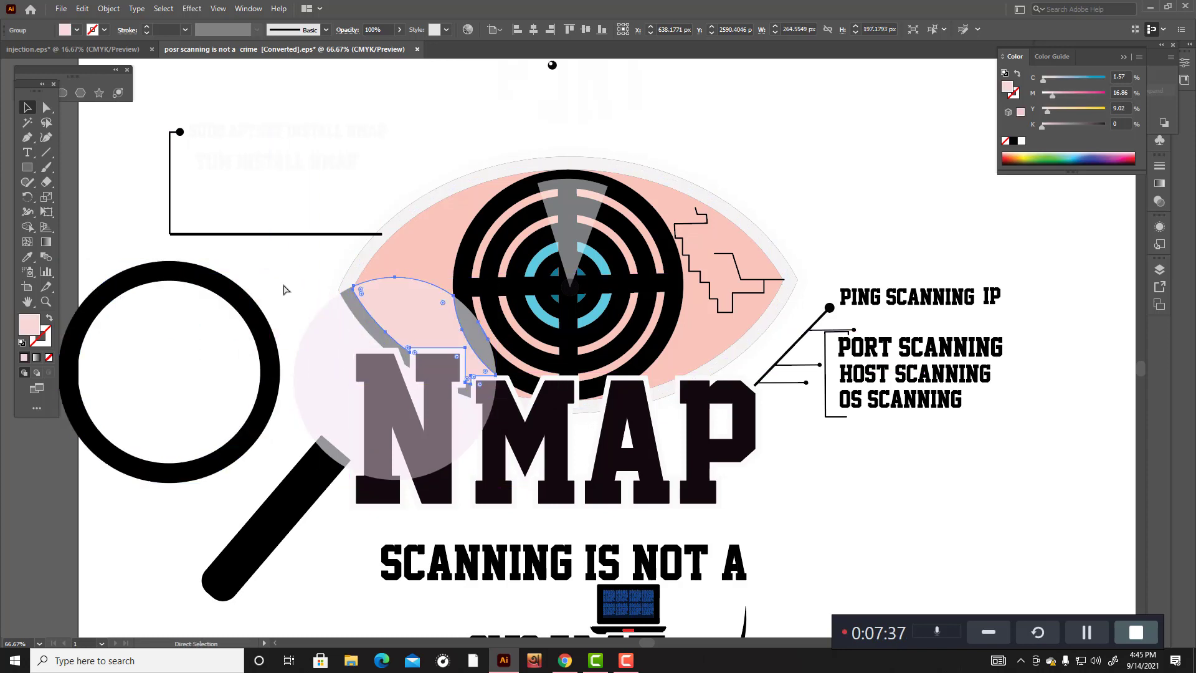
{"action": "left_click", "coordinate": [325, 346], "text": "shift"}
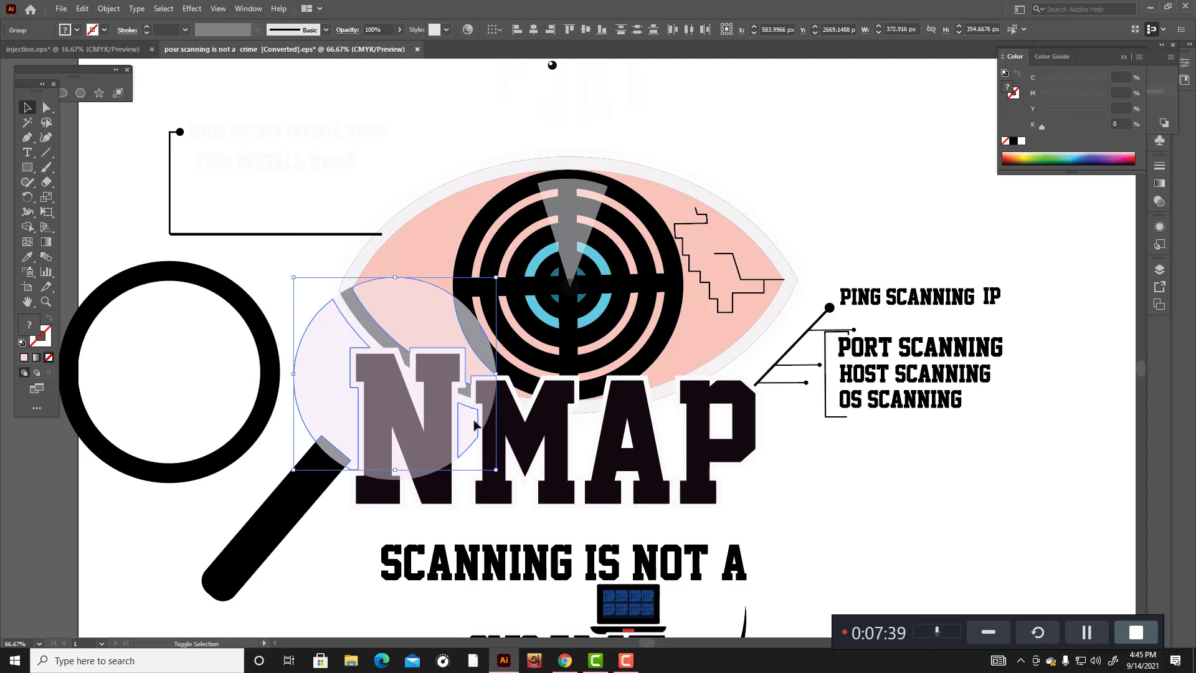
{"action": "left_click", "coordinate": [474, 419], "text": "shift"}
{"action": "left_click", "coordinate": [332, 361], "text": "shift"}
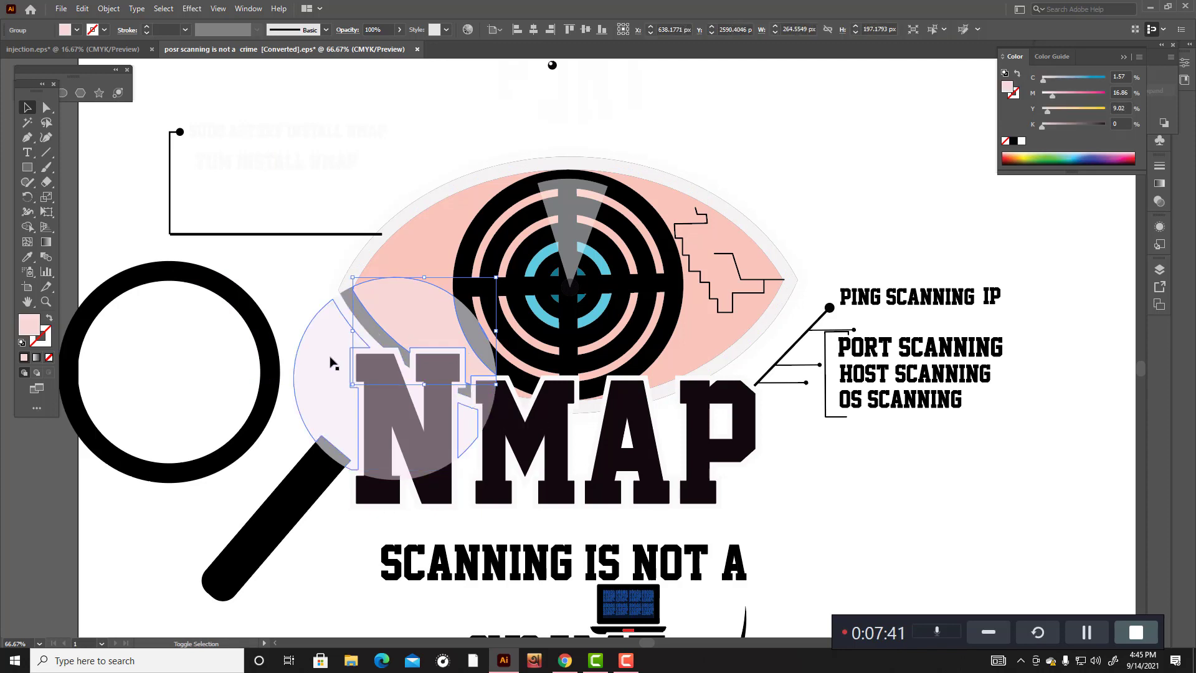
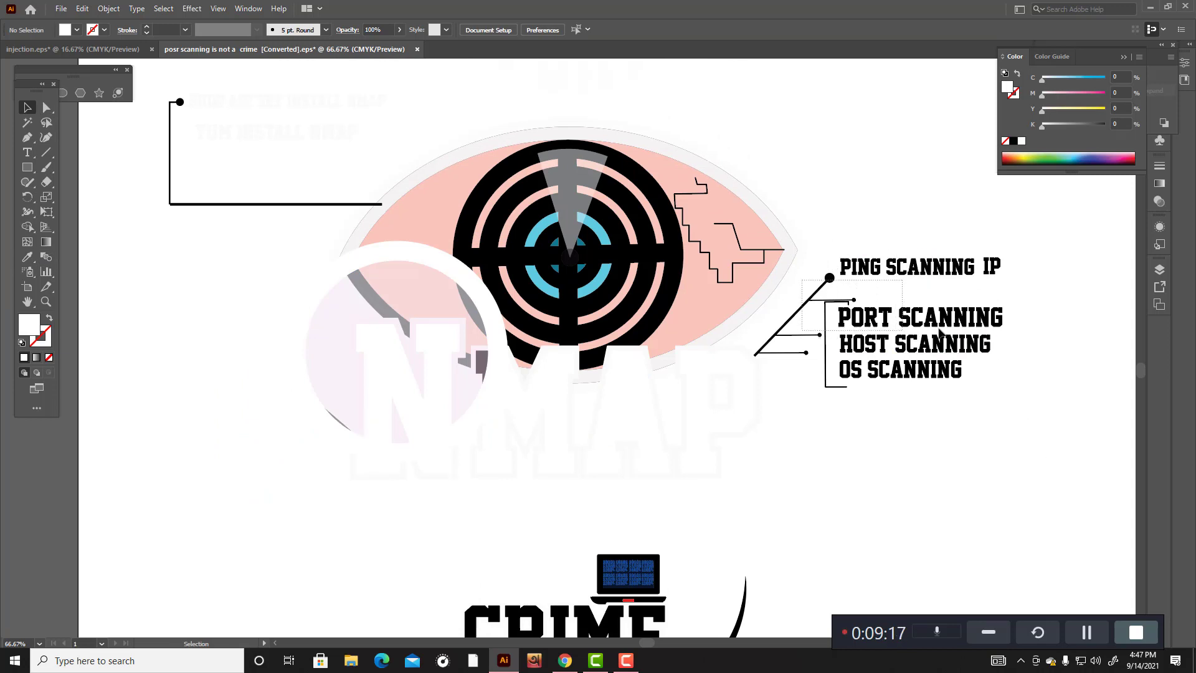
{"action": "left_click", "coordinate": [860, 321]}
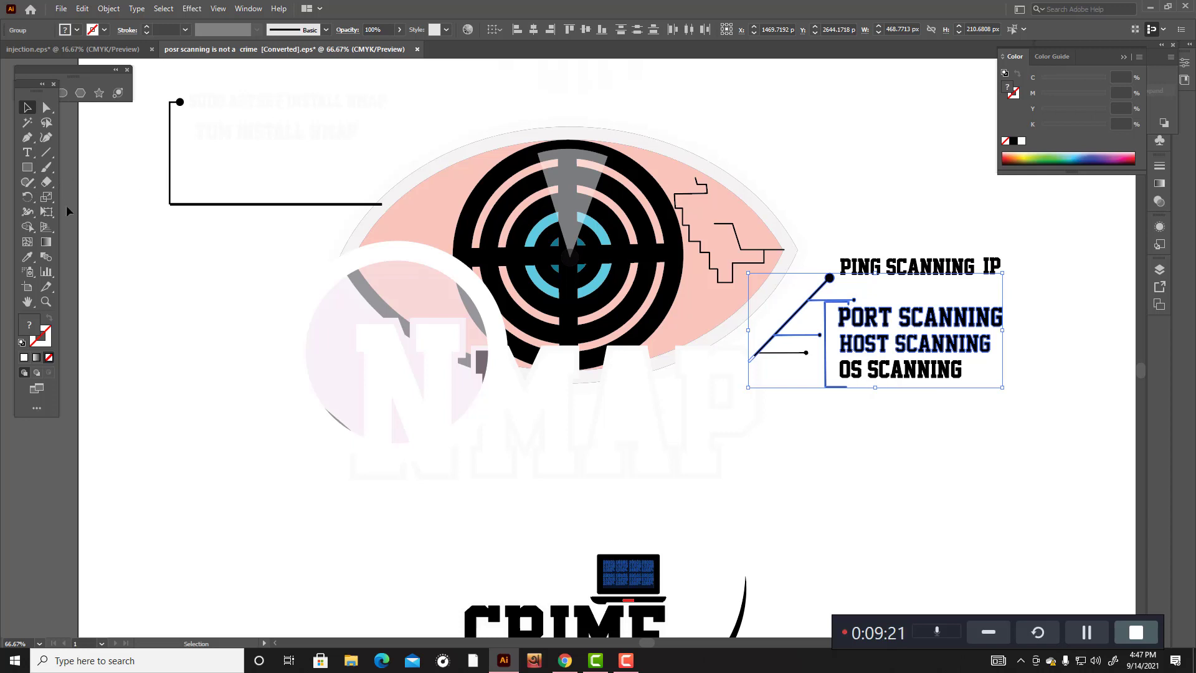
{"action": "left_click", "coordinate": [901, 537]}
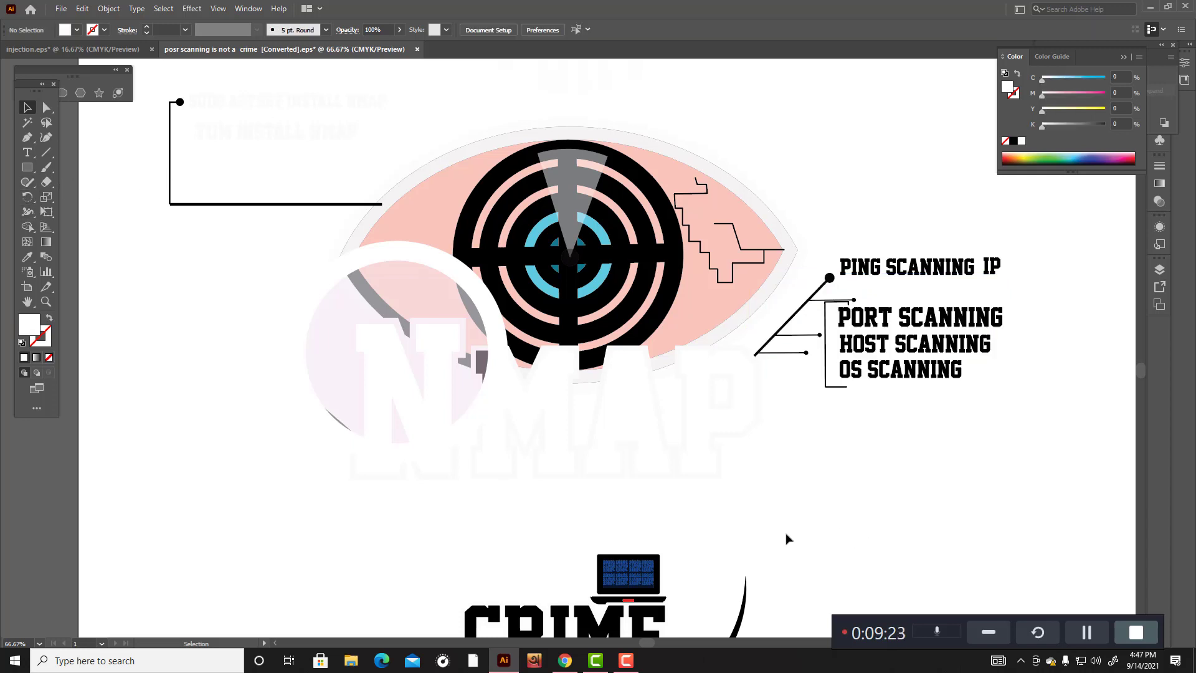
{"action": "scroll", "coordinate": [786, 538], "scroll_direction": "up", "scroll_amount": 3}
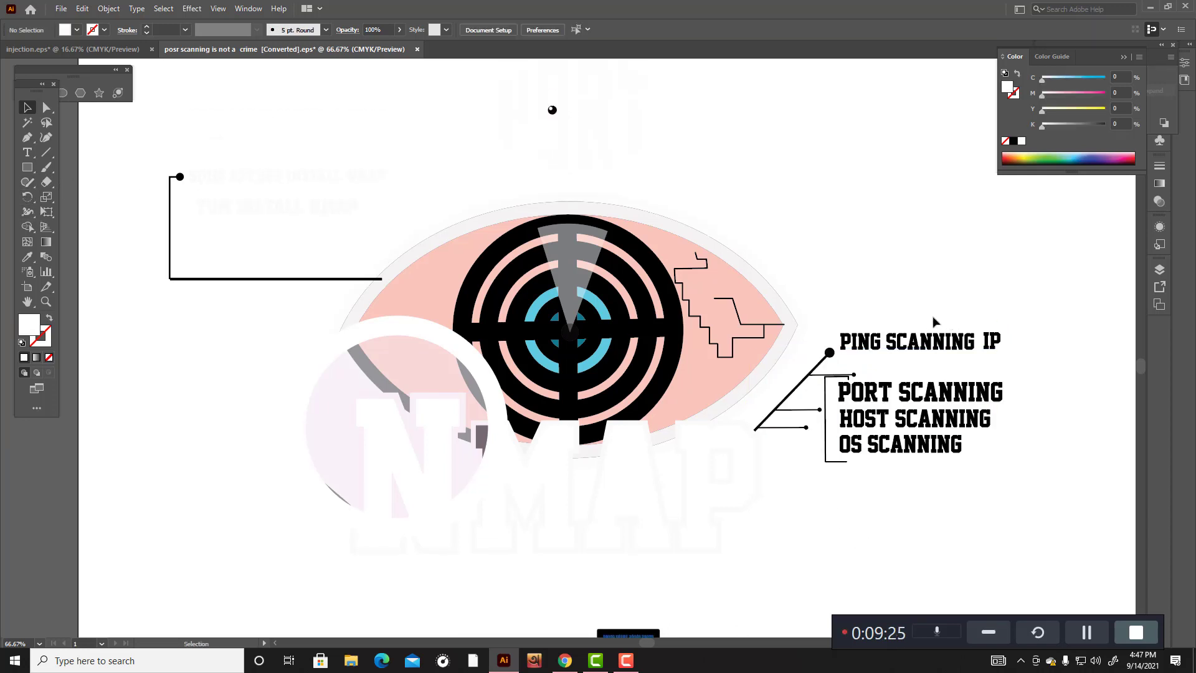
Step: Fill the lower-left design's "PING SCANNING", "PORT SCANNING", "HOST SCANNING" and "OS SCANNING" text and its bracket line with near-white FCFCFC
{"action": "left_click_drag", "start_coordinate": [840, 264], "coordinate": [953, 484]}
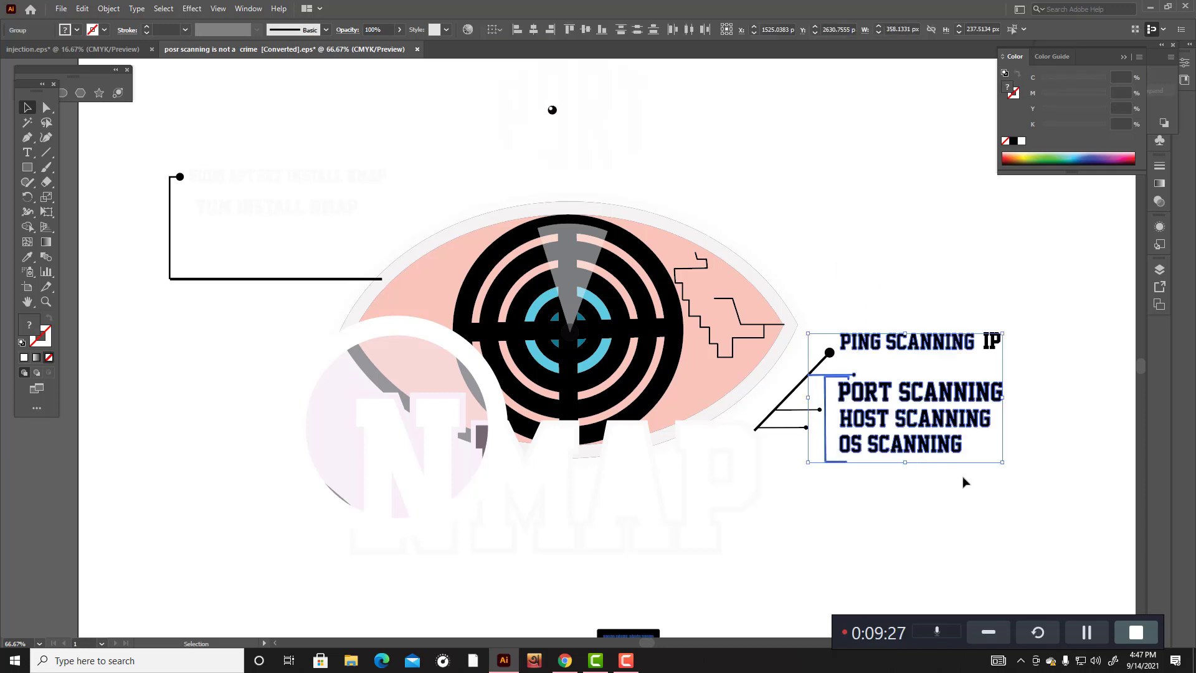
{"action": "left_click", "coordinate": [28, 123]}
{"action": "left_click", "coordinate": [408, 295], "text": "shift"}
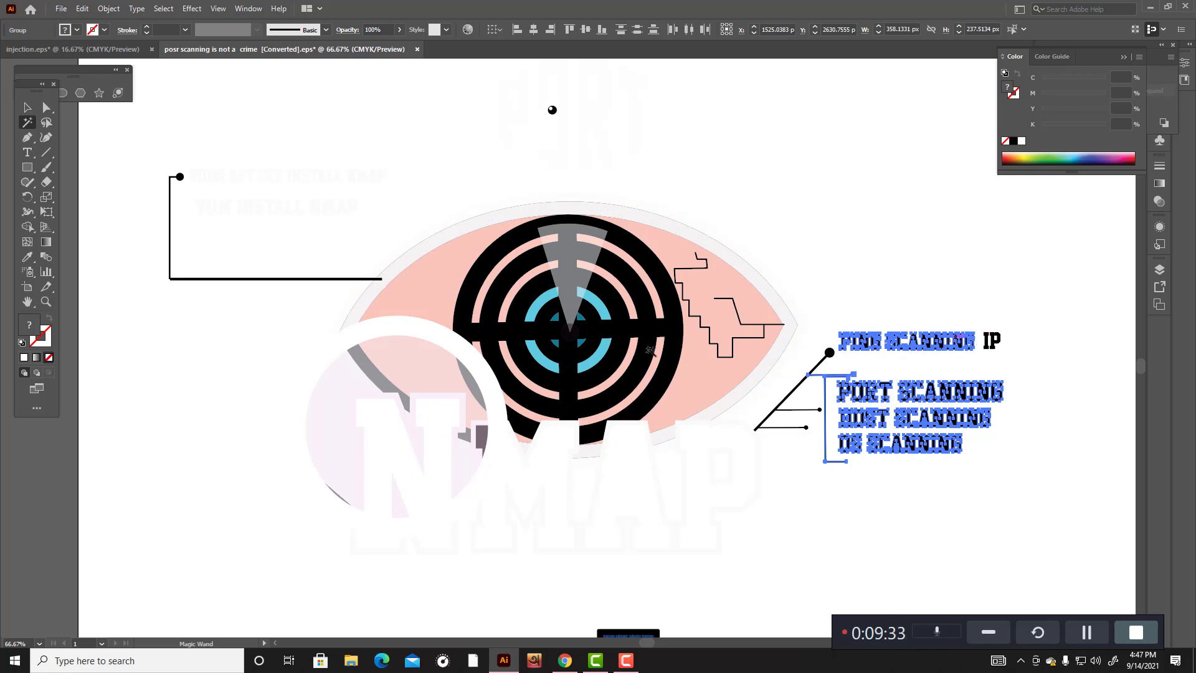
{"action": "double_click", "coordinate": [23, 324]}
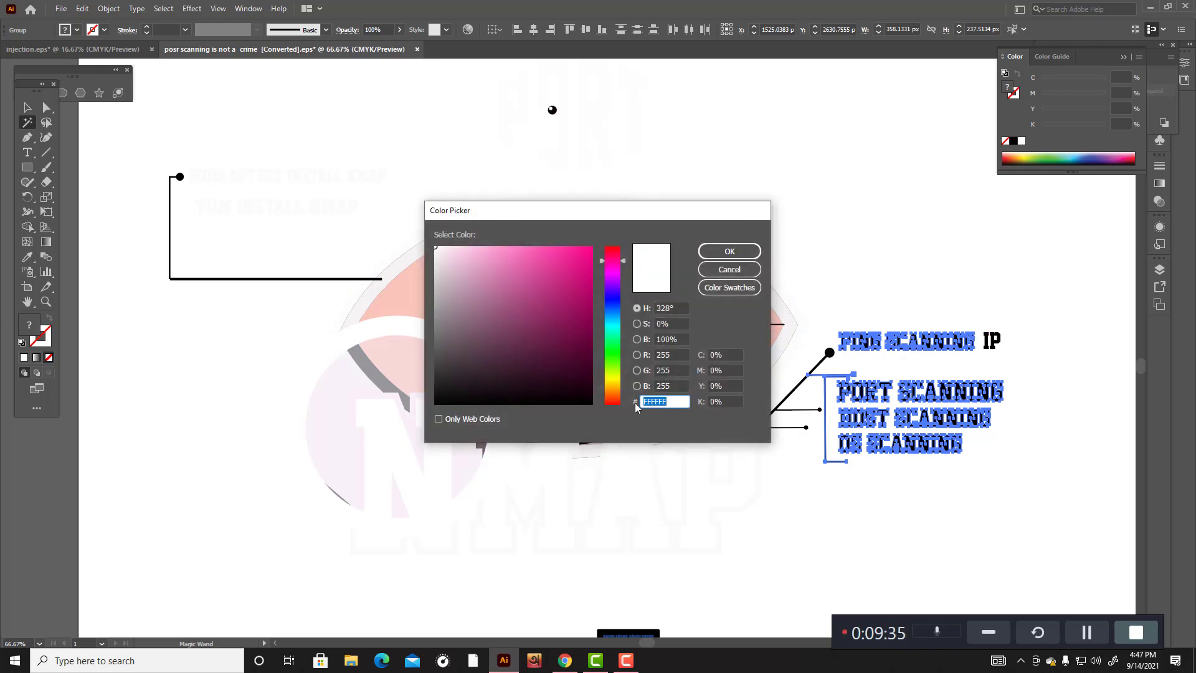
{"action": "left_click", "coordinate": [585, 393]}
{"action": "left_click", "coordinate": [729, 251]}
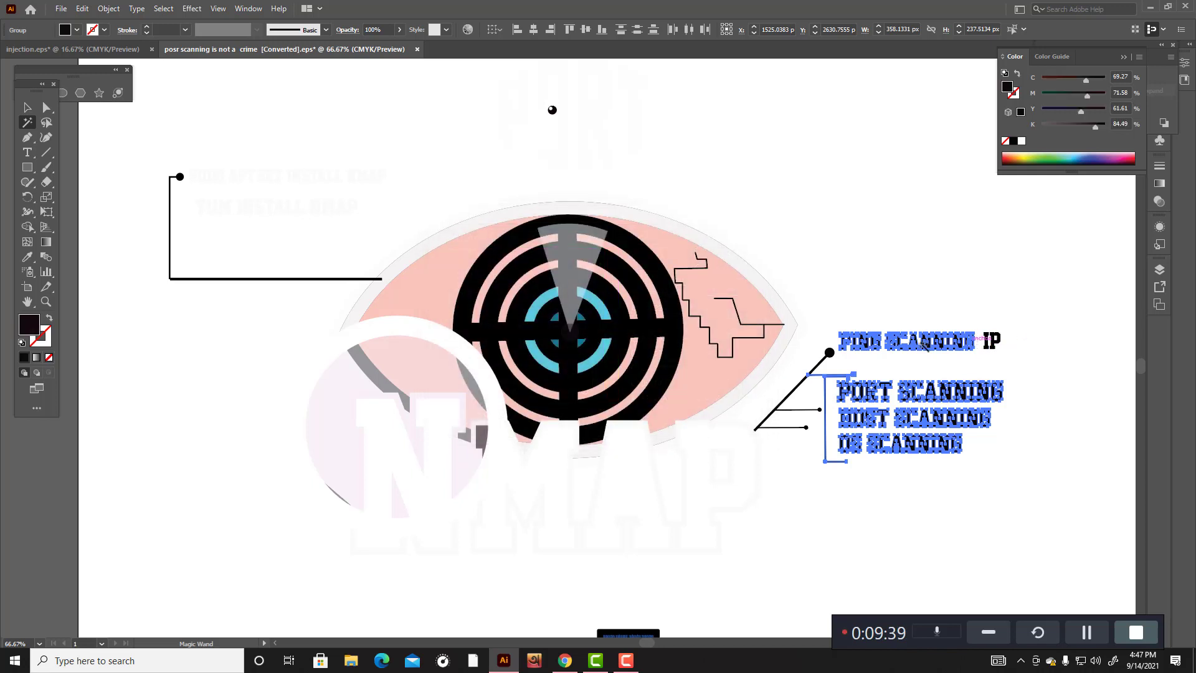
{"action": "double_click", "coordinate": [28, 326]}
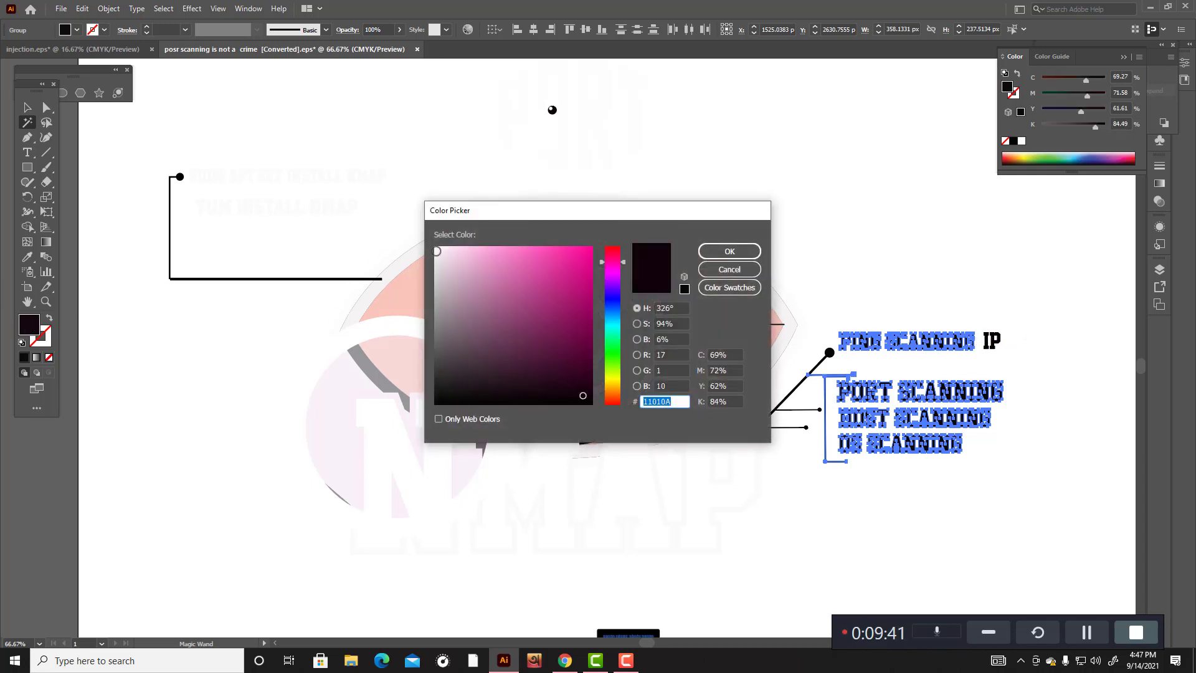
{"action": "left_click", "coordinate": [436, 248]}
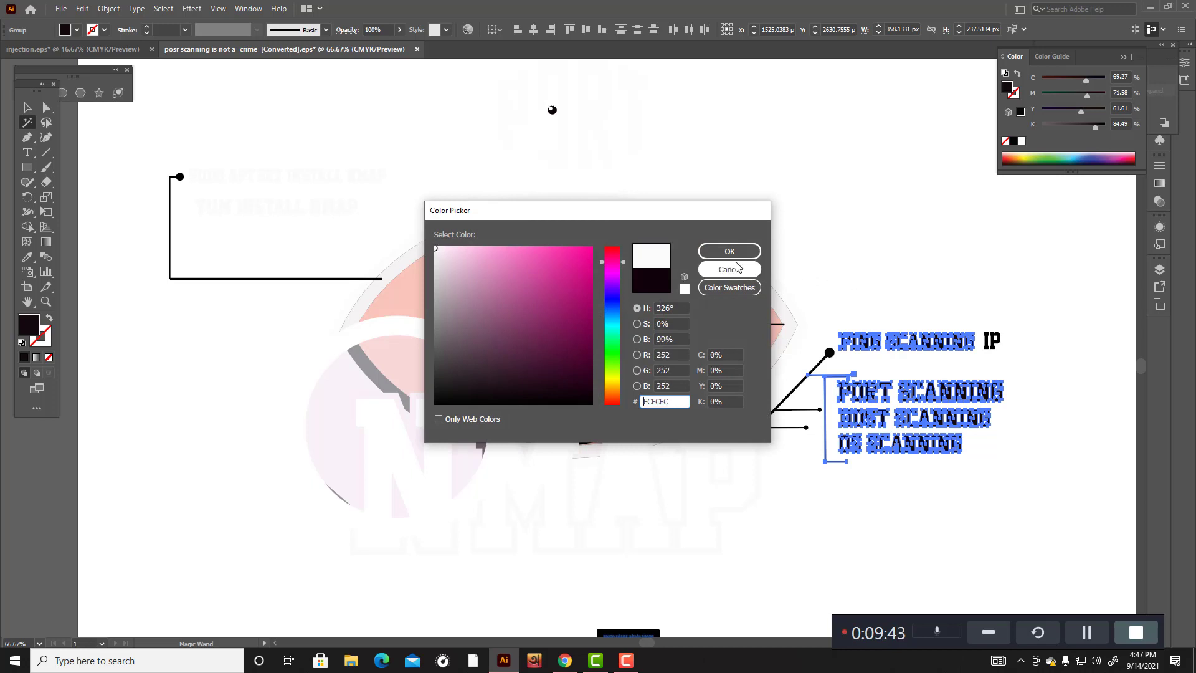
{"action": "left_click", "coordinate": [753, 251]}
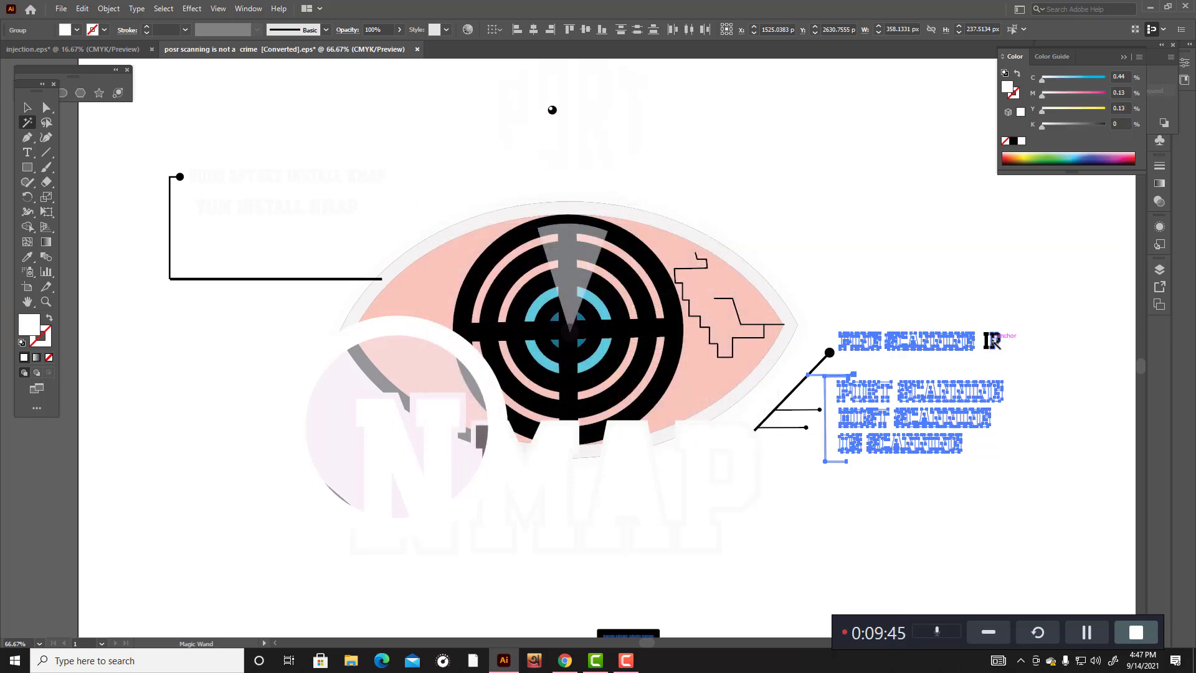
Step: Fill the "IP" text beside "PING SCANNING" with white sampled from the artwork using the Eyedropper
{"action": "left_click", "coordinate": [993, 340]}
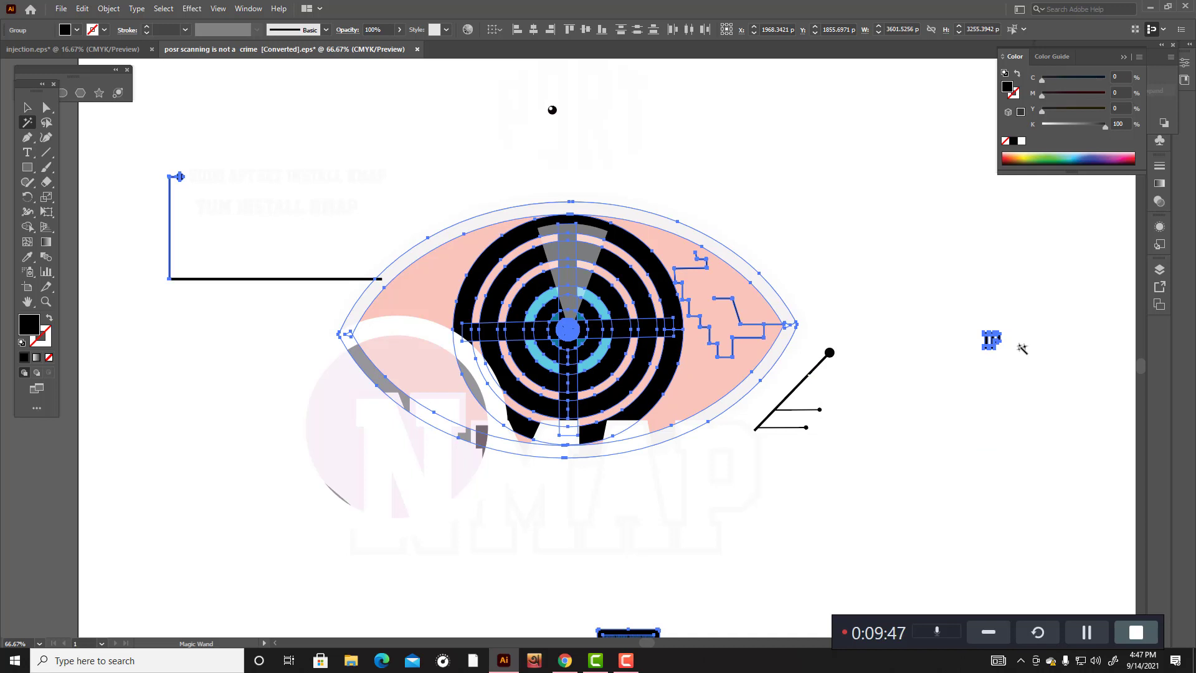
{"action": "left_click", "coordinate": [991, 341]}
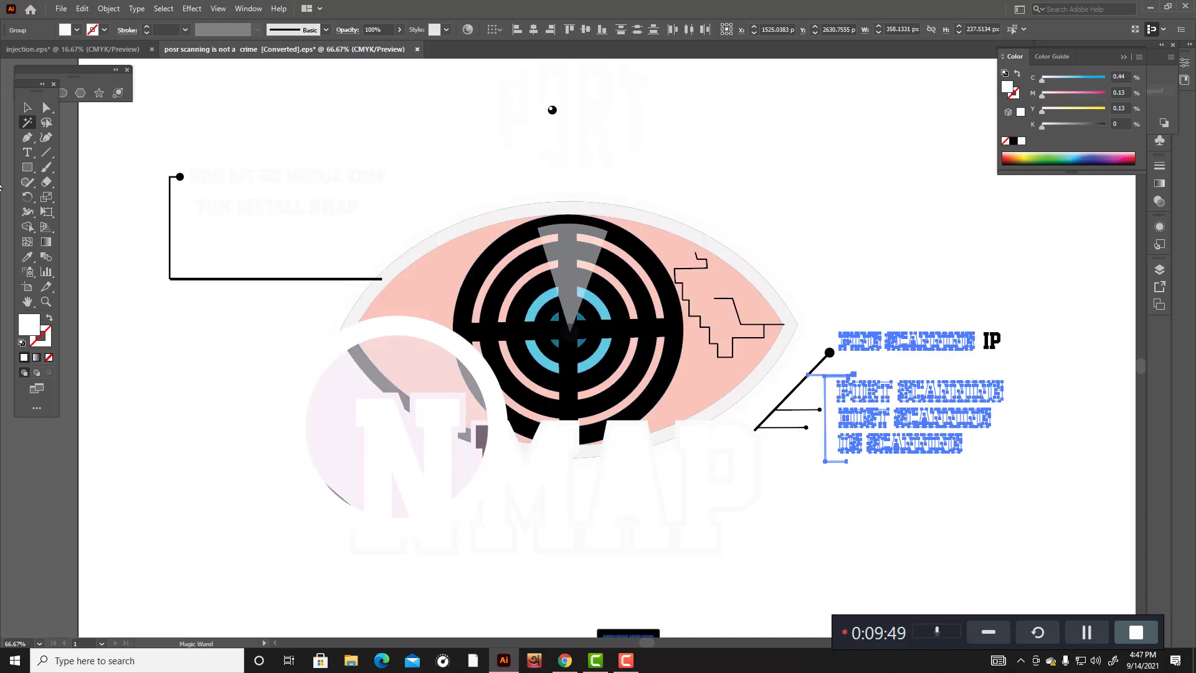
{"action": "left_click", "coordinate": [29, 111]}
{"action": "left_click", "coordinate": [195, 133]}
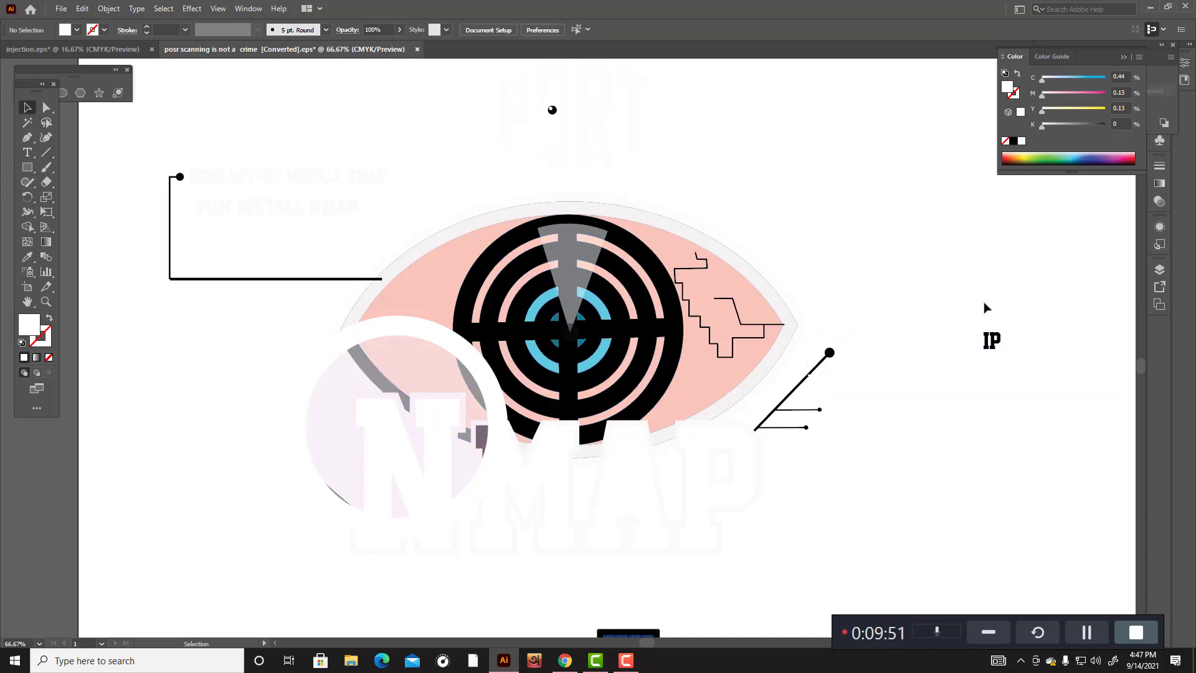
{"action": "left_click", "coordinate": [991, 341]}
{"action": "left_click", "coordinate": [27, 257]}
{"action": "left_click", "coordinate": [181, 359]}
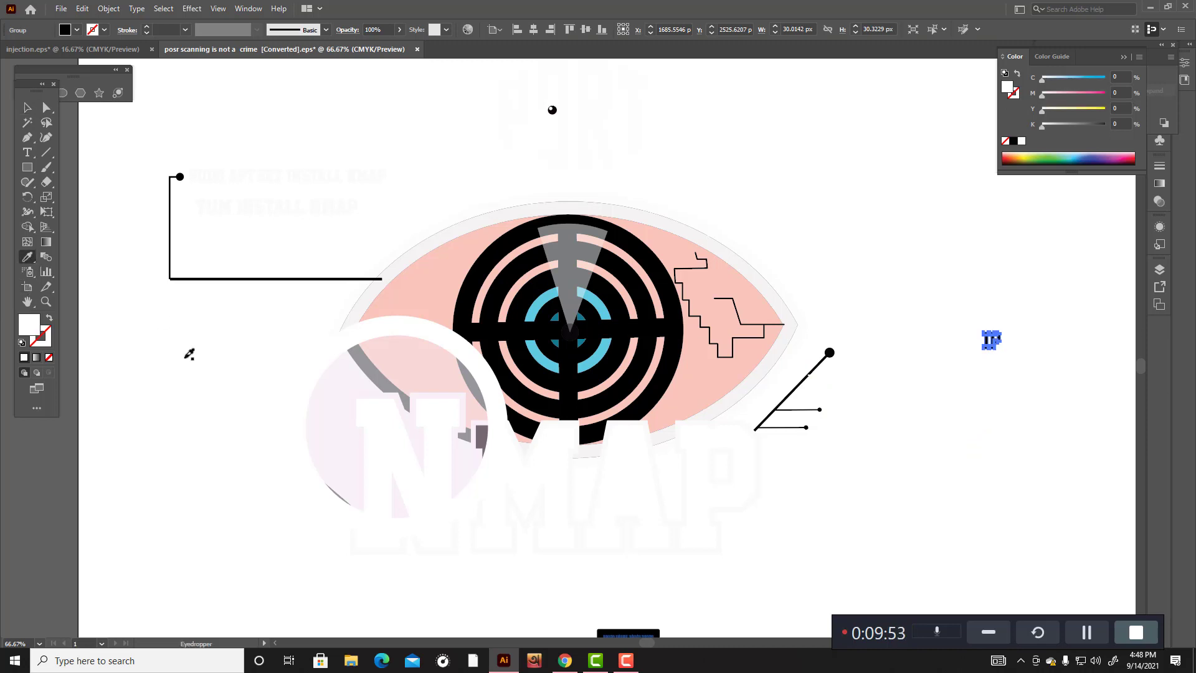
{"action": "left_click", "coordinate": [27, 108]}
{"action": "left_click", "coordinate": [924, 246]}
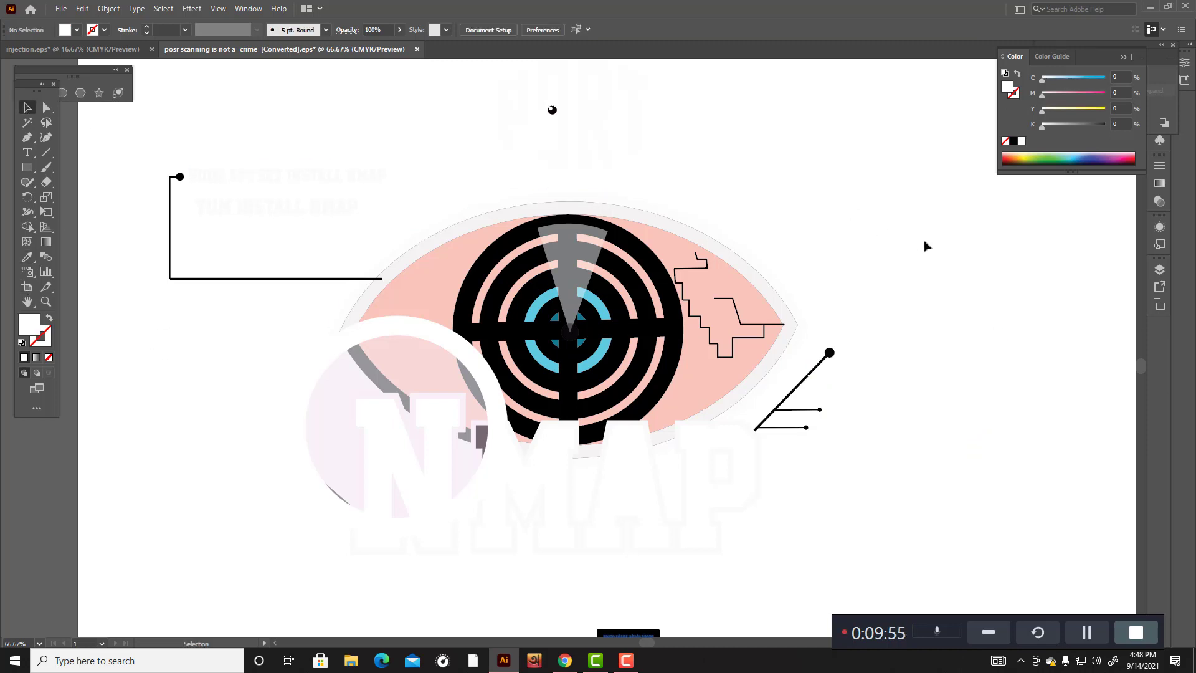
Step: Fill the diagonal callout line beside the eye, with its end dot and two branches, with white sampled using the Eyedropper
{"action": "scroll", "coordinate": [924, 246], "scroll_direction": "down", "scroll_amount": 3}
{"action": "left_click", "coordinate": [813, 264]}
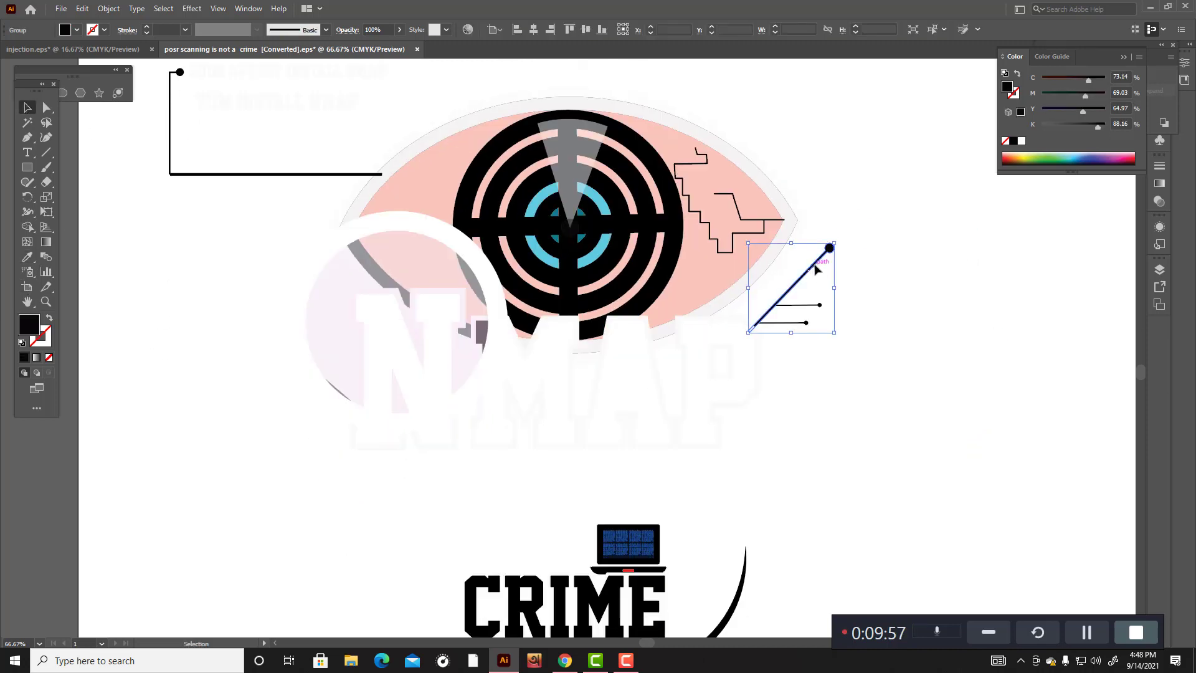
{"action": "left_click", "coordinate": [829, 249], "text": "shift"}
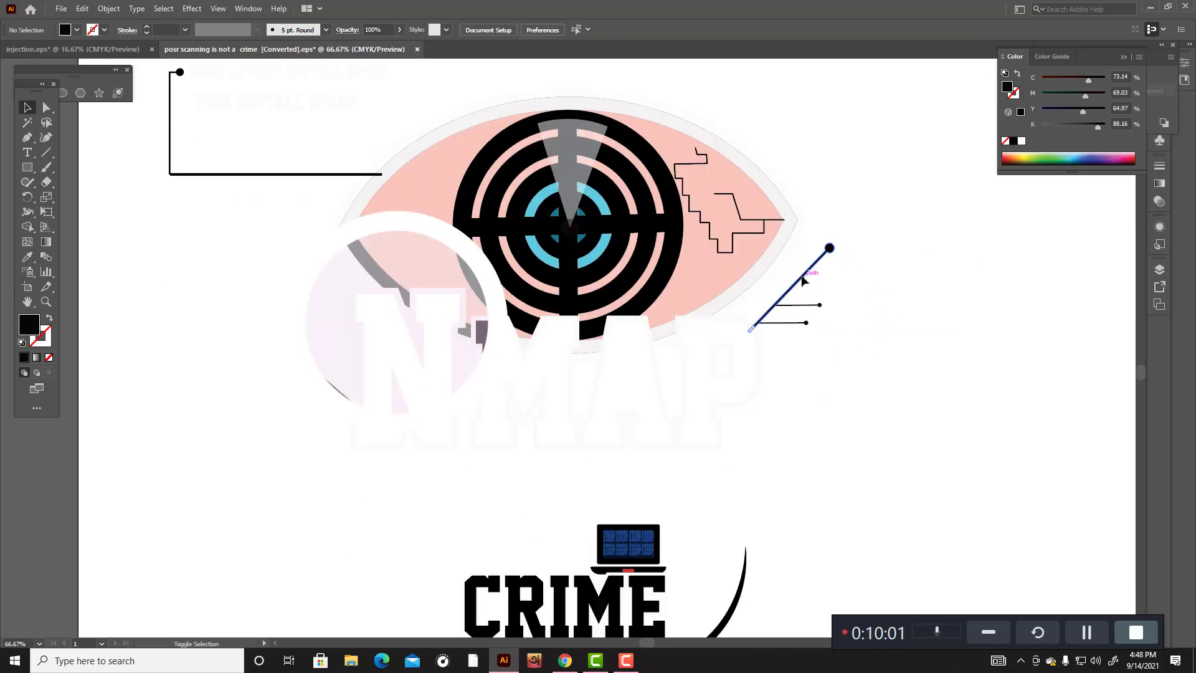
{"action": "left_click", "coordinate": [816, 304]}
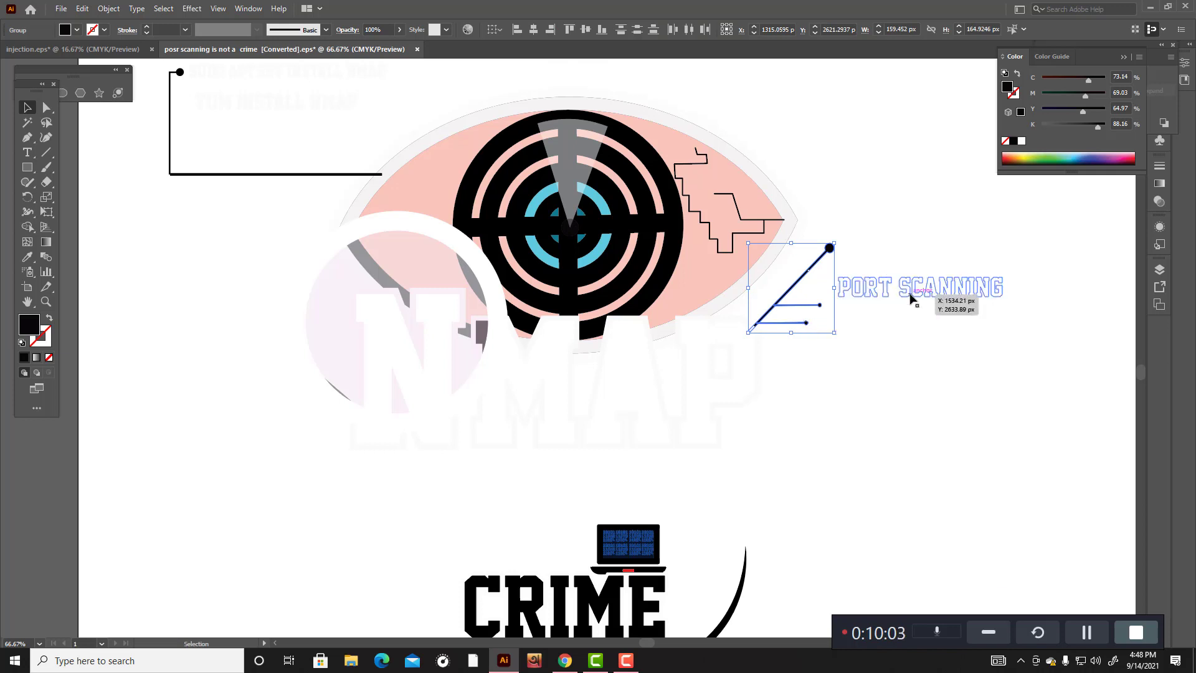
{"action": "left_click", "coordinate": [30, 257]}
{"action": "left_click", "coordinate": [226, 331]}
{"action": "scroll", "coordinate": [201, 311], "scroll_direction": "down", "scroll_amount": 3}
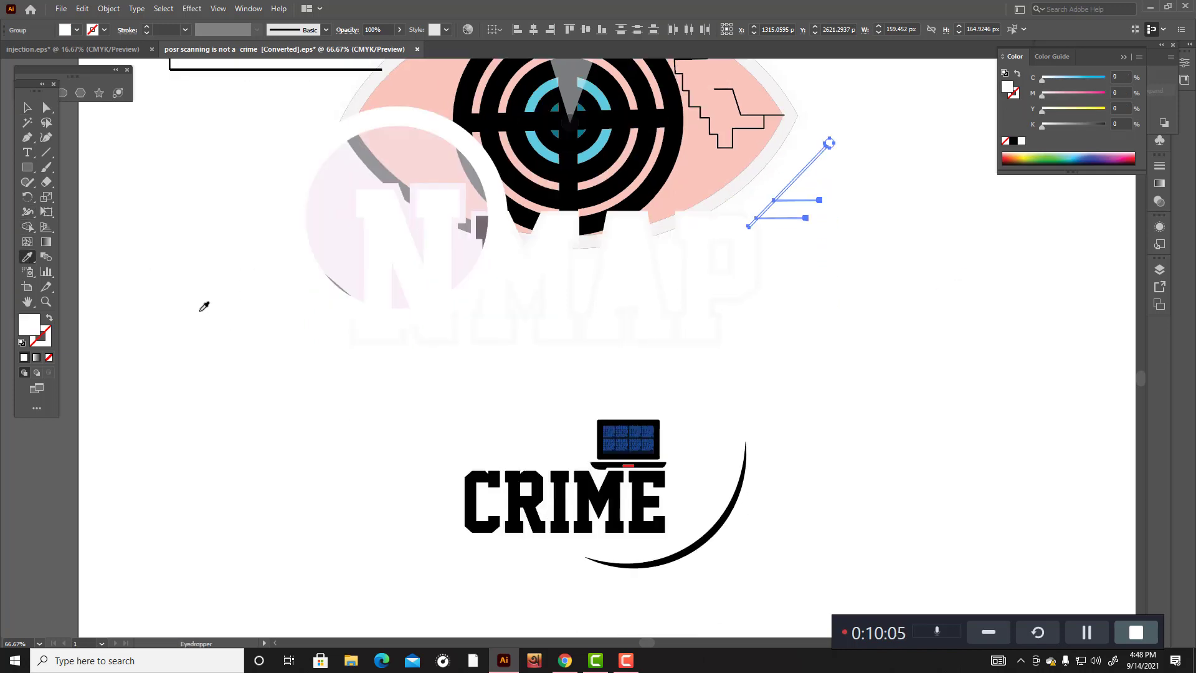
{"action": "left_click", "coordinate": [28, 109]}
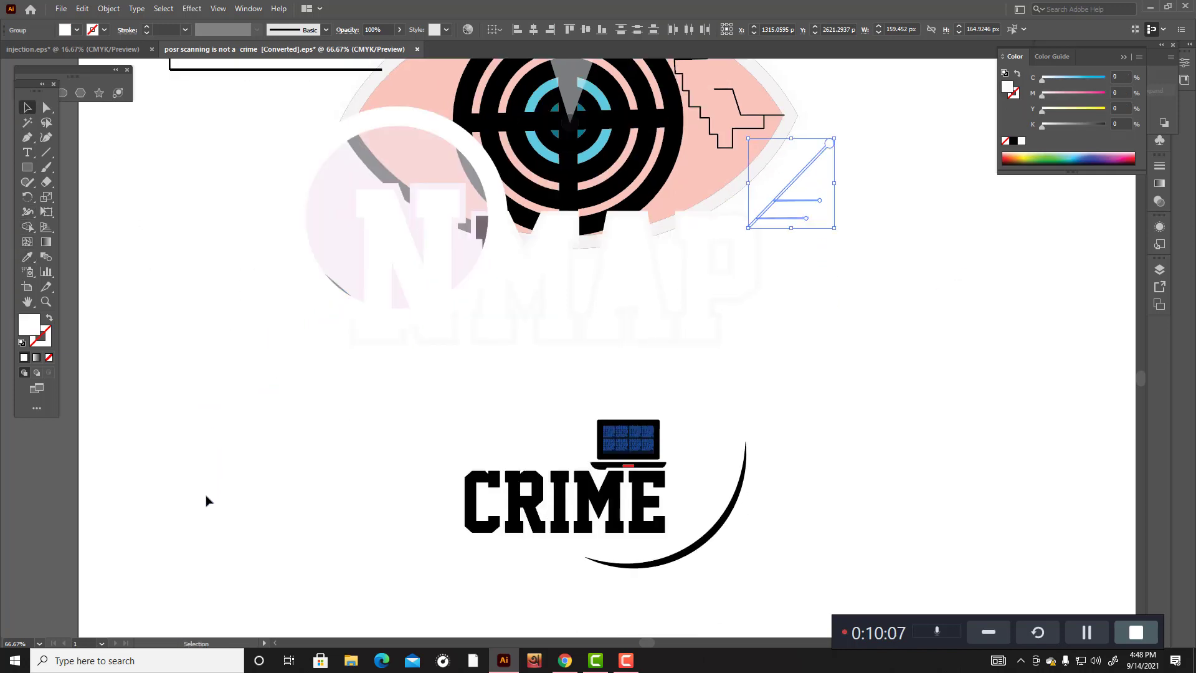
Step: Fill the lower-left design's "CRIME" lettering with white sampled from the artwork using the Eyedropper
{"action": "left_click", "coordinate": [206, 496]}
{"action": "scroll", "coordinate": [439, 443], "scroll_direction": "down", "scroll_amount": 3}
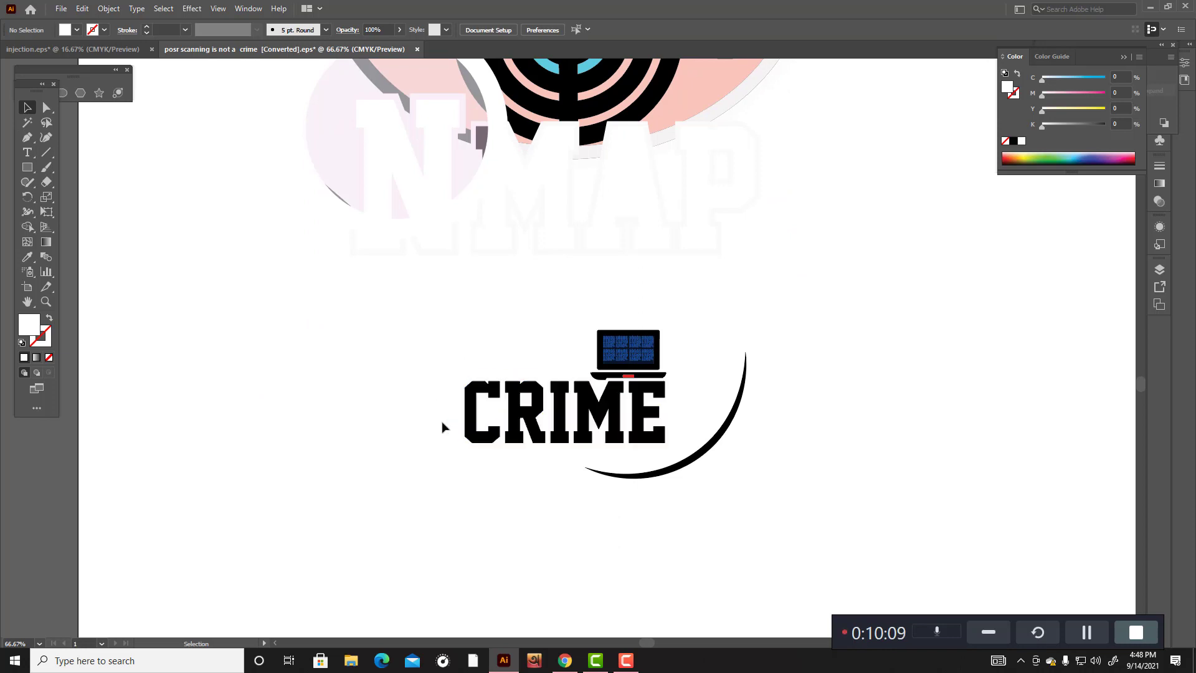
{"action": "left_click_drag", "start_coordinate": [414, 403], "coordinate": [598, 439]}
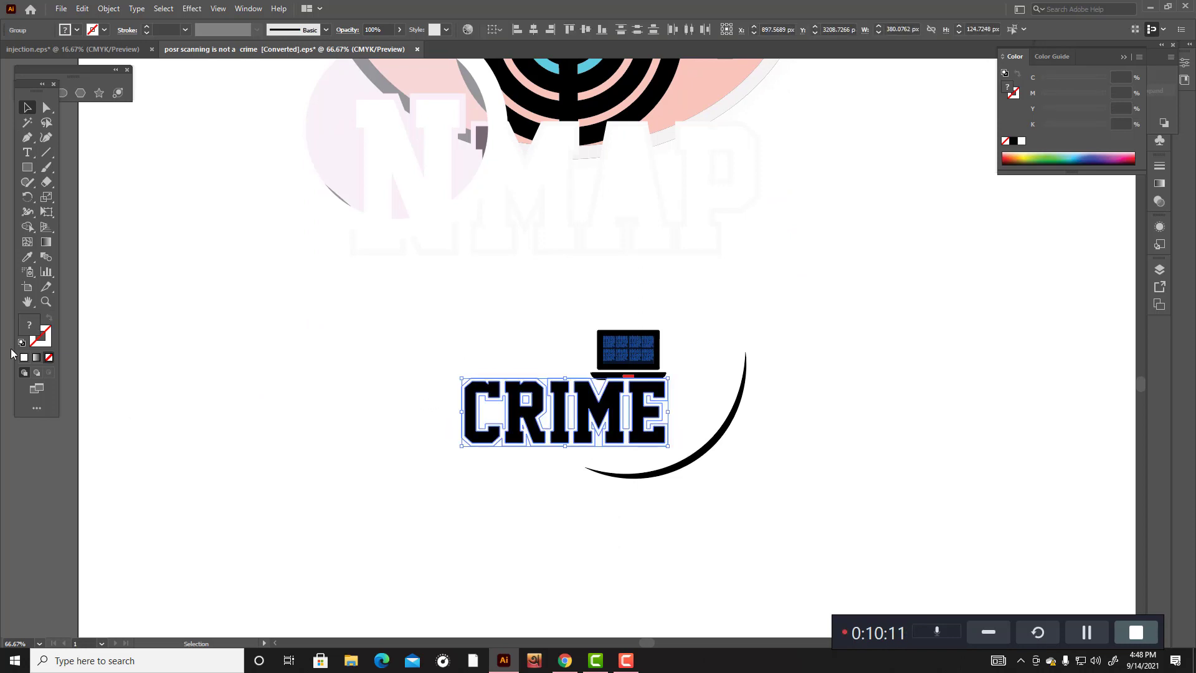
{"action": "left_click", "coordinate": [27, 257]}
{"action": "left_click", "coordinate": [240, 406]}
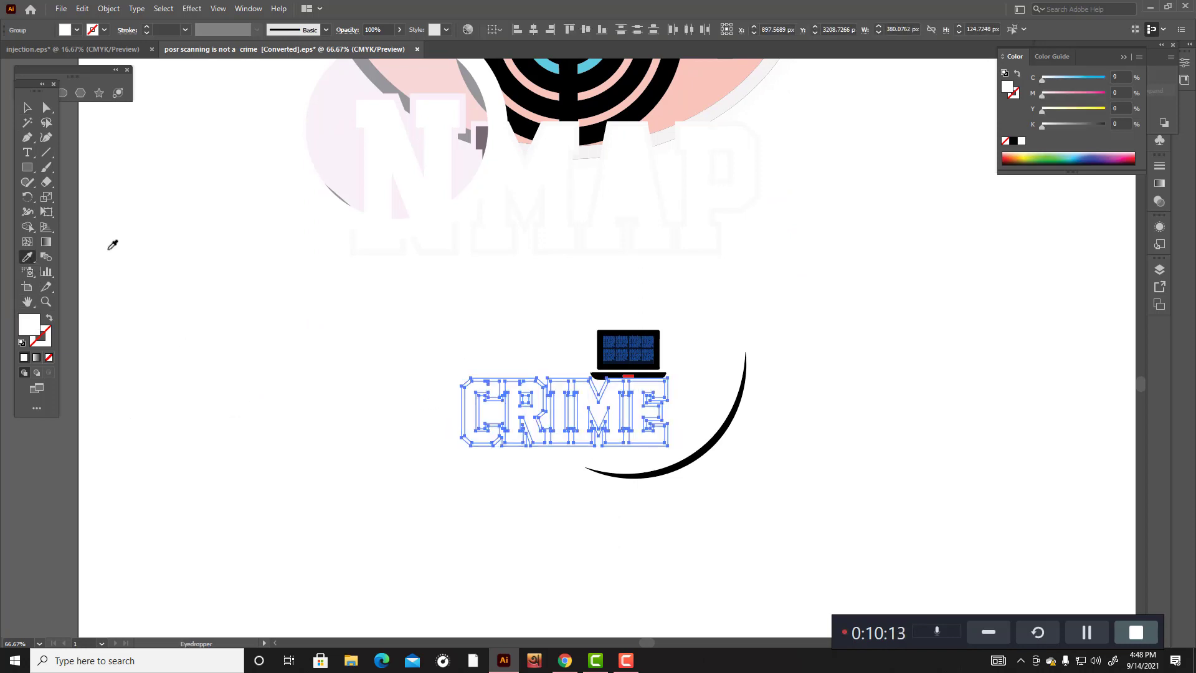
{"action": "left_click", "coordinate": [27, 108]}
{"action": "left_click", "coordinate": [455, 373]}
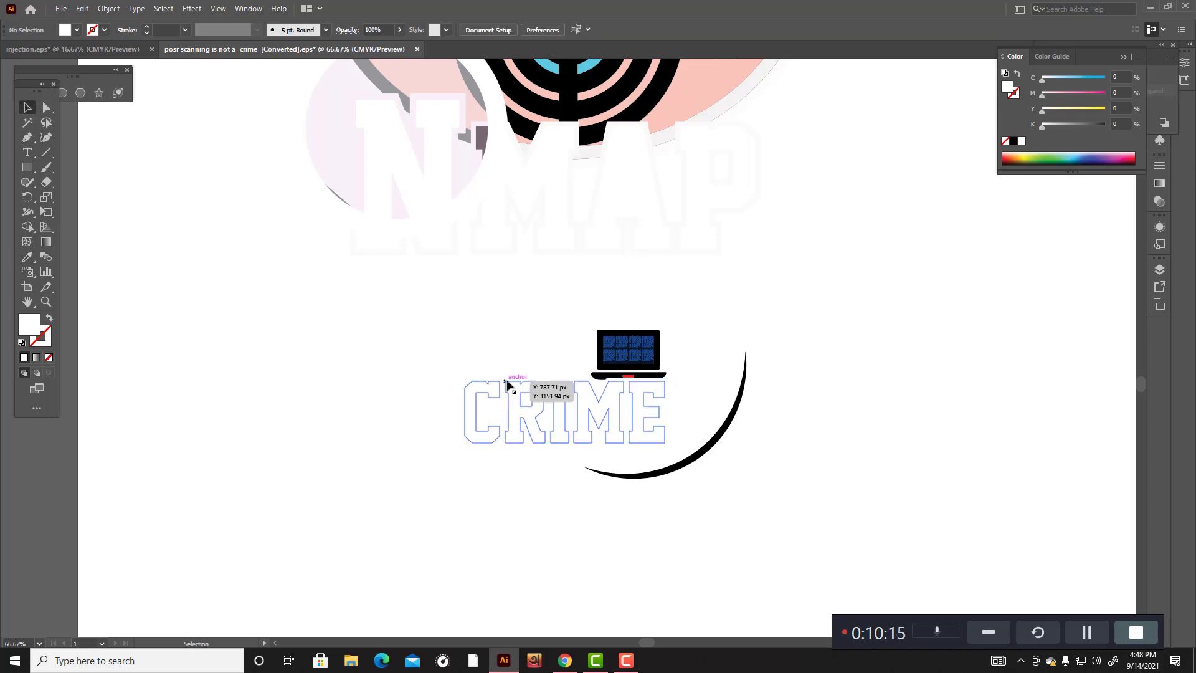
{"action": "scroll", "coordinate": [509, 381], "scroll_direction": "up", "scroll_amount": 2}
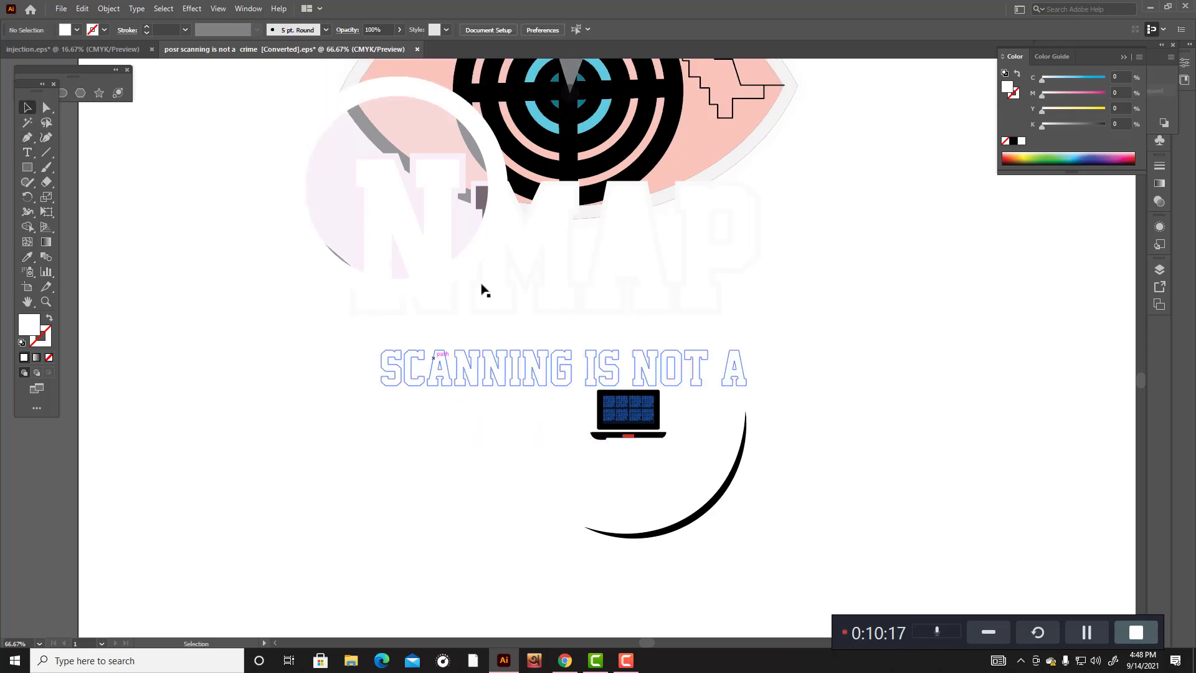
{"action": "left_click", "coordinate": [579, 187]}
{"action": "left_click", "coordinate": [649, 190], "text": "shift"}
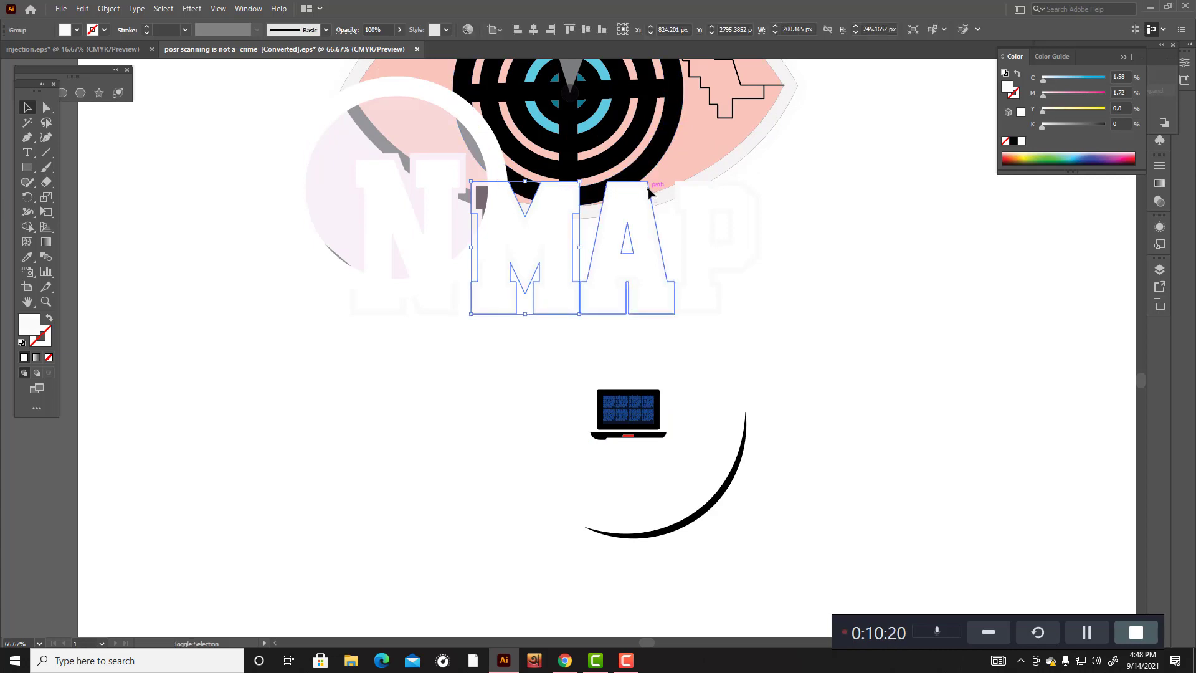
{"action": "left_click", "coordinate": [739, 195], "text": "shift"}
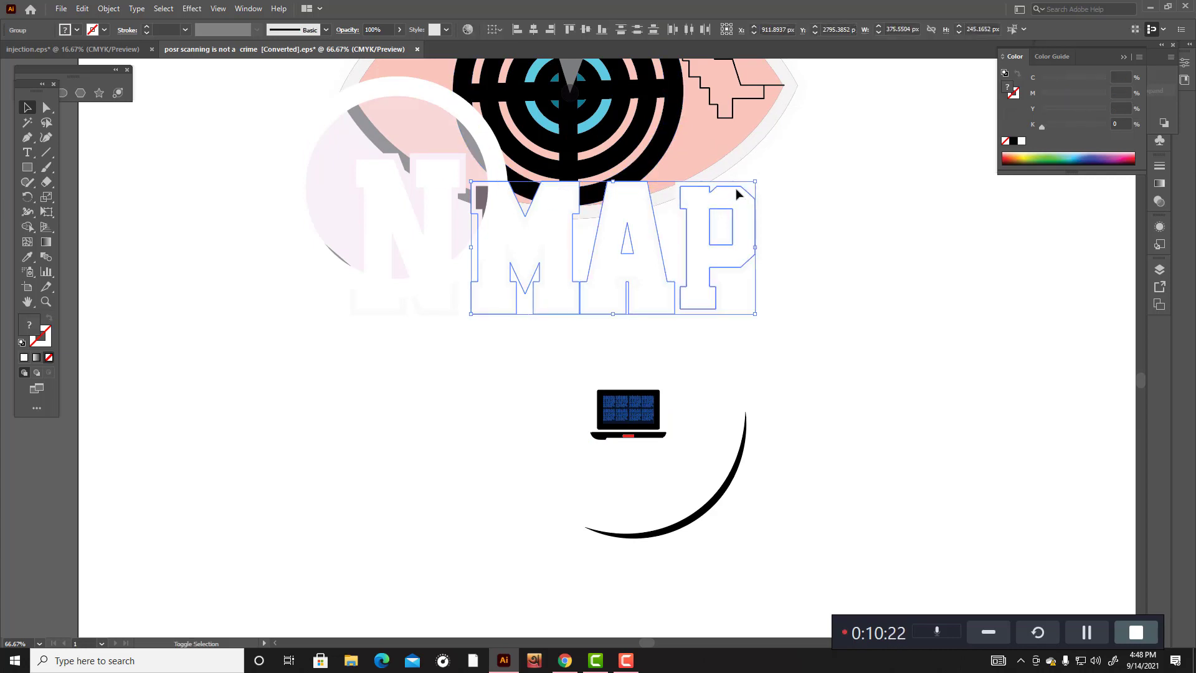
{"action": "left_click", "coordinate": [461, 161], "text": "shift"}
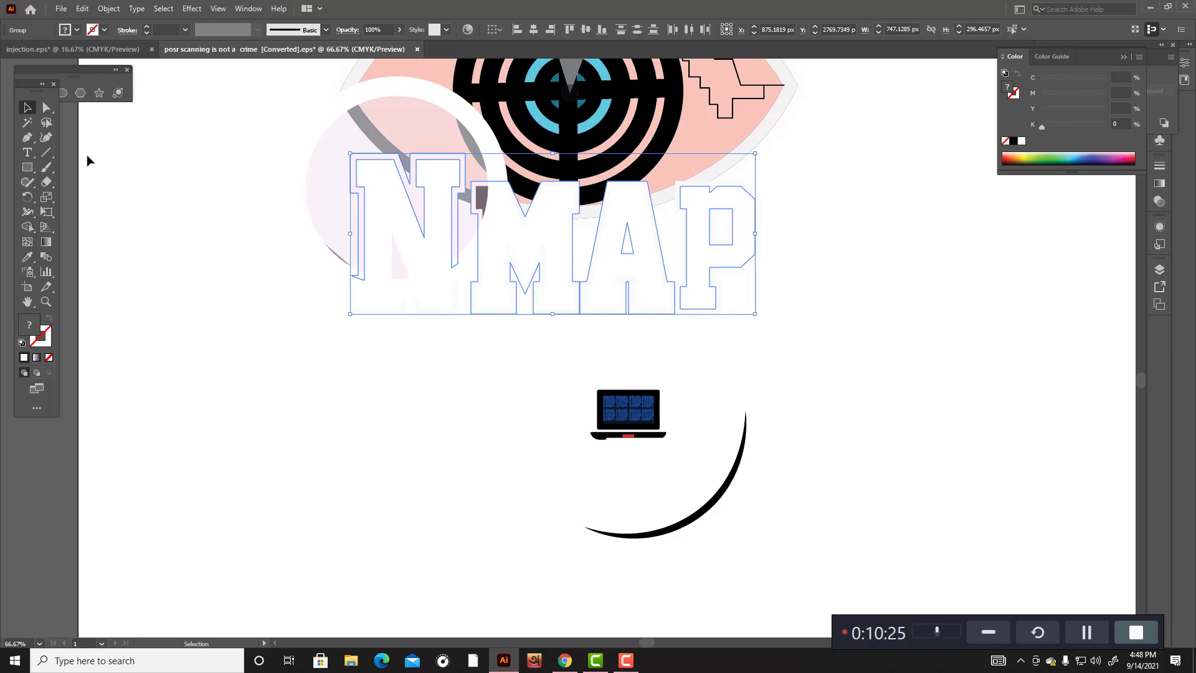
{"action": "left_click", "coordinate": [903, 232]}
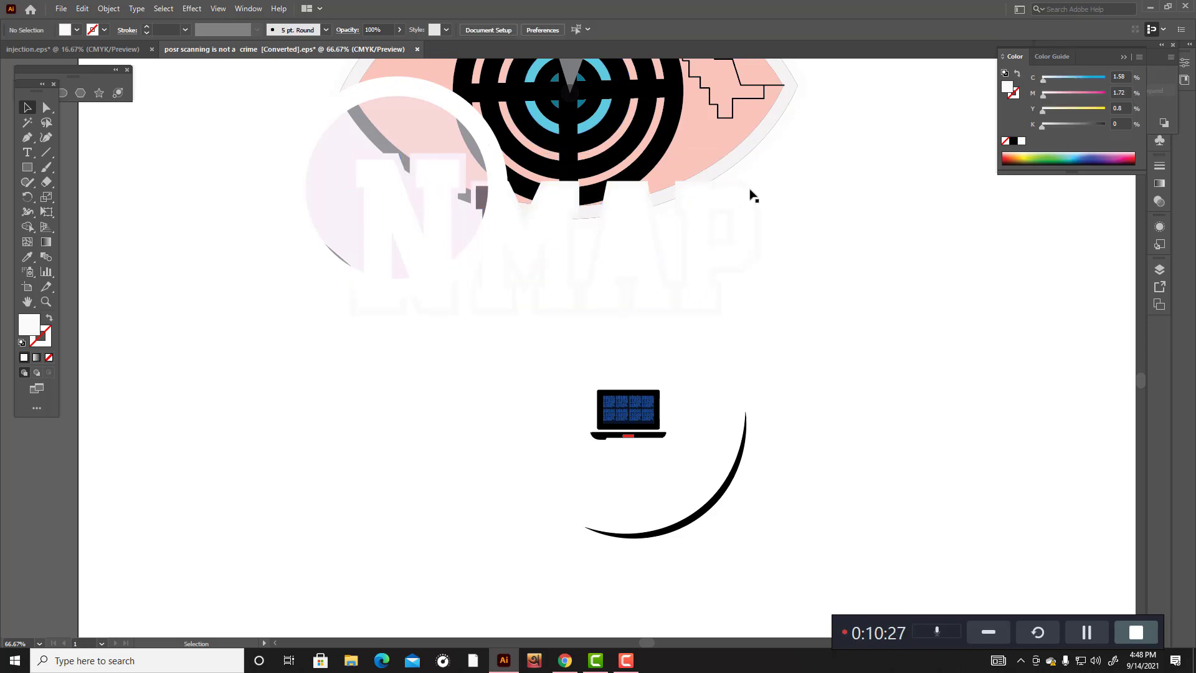
Step: Fill the outer outlines of the "M", "A" and "P" in the lower-left design's "NMAP" with pale lilac E2D7E2
{"action": "left_click", "coordinate": [751, 195], "text": "shift"}
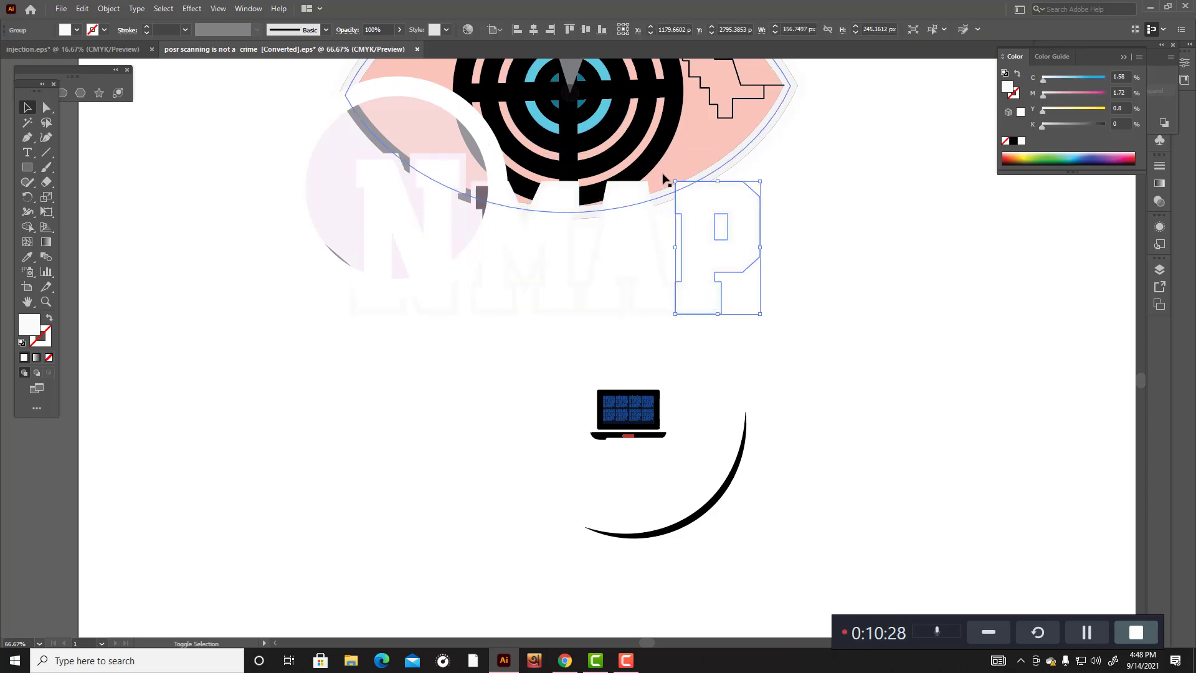
{"action": "left_click", "coordinate": [630, 190], "text": "shift"}
{"action": "left_click", "coordinate": [578, 193], "text": "shift"}
{"action": "left_click", "coordinate": [578, 193], "text": "shift"}
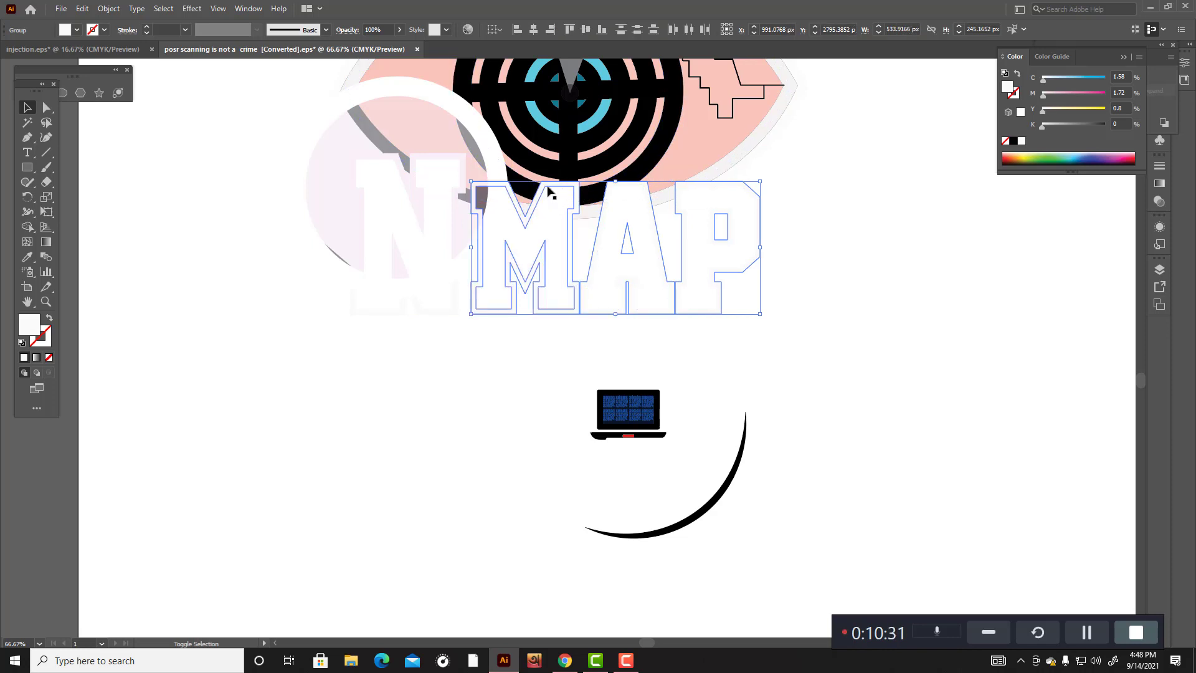
{"action": "double_click", "coordinate": [30, 325]}
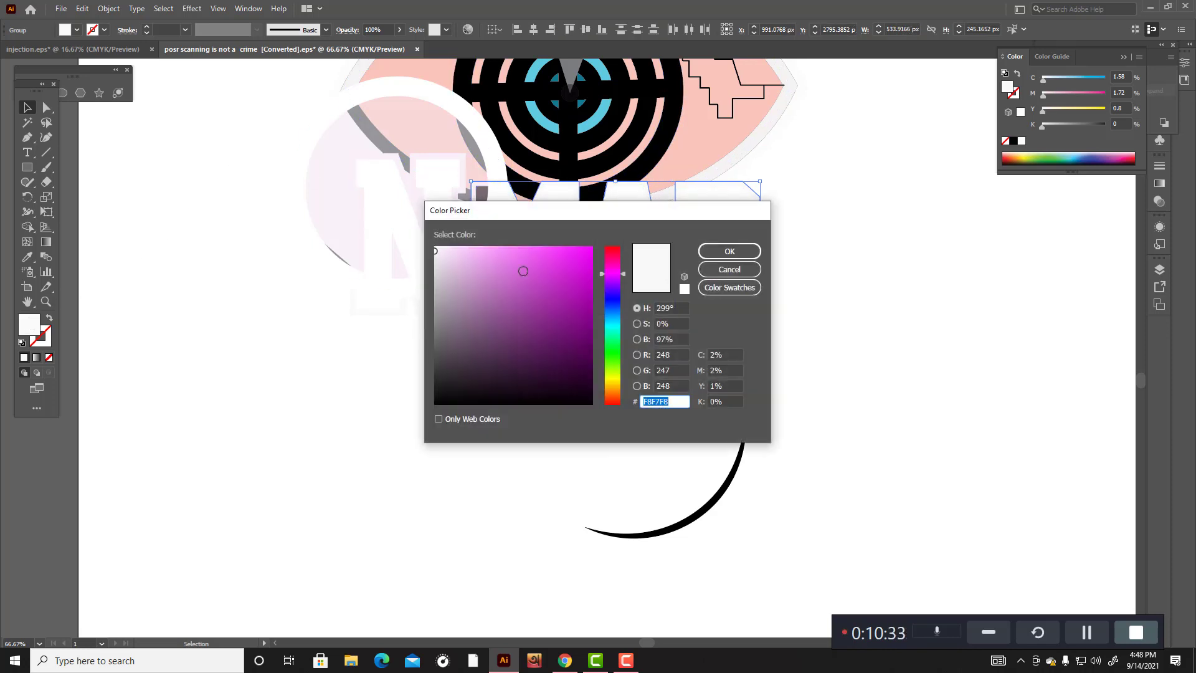
{"action": "left_click", "coordinate": [441, 260]}
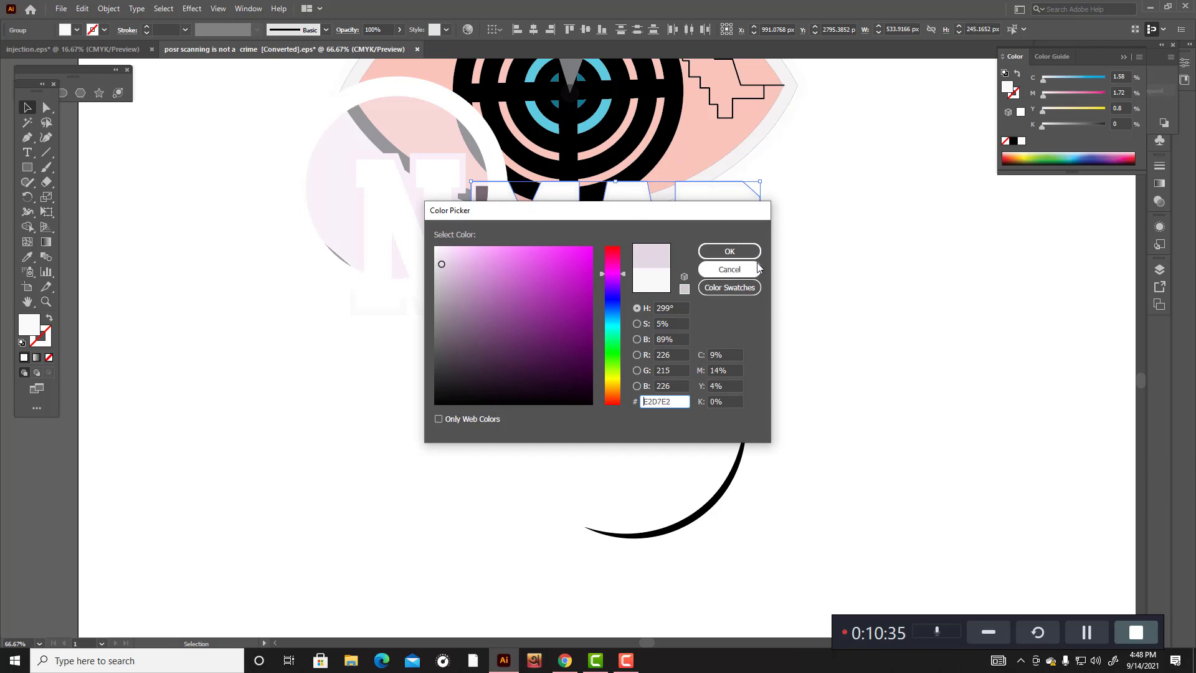
{"action": "left_click", "coordinate": [730, 251]}
{"action": "left_click", "coordinate": [986, 267]}
Step: Fill the upper outline piece of the "N" in "NMAP" with the pale lilac sampled from the "P" outline using the Eyedropper
{"action": "scroll", "coordinate": [627, 235], "scroll_direction": "up", "scroll_amount": 2}
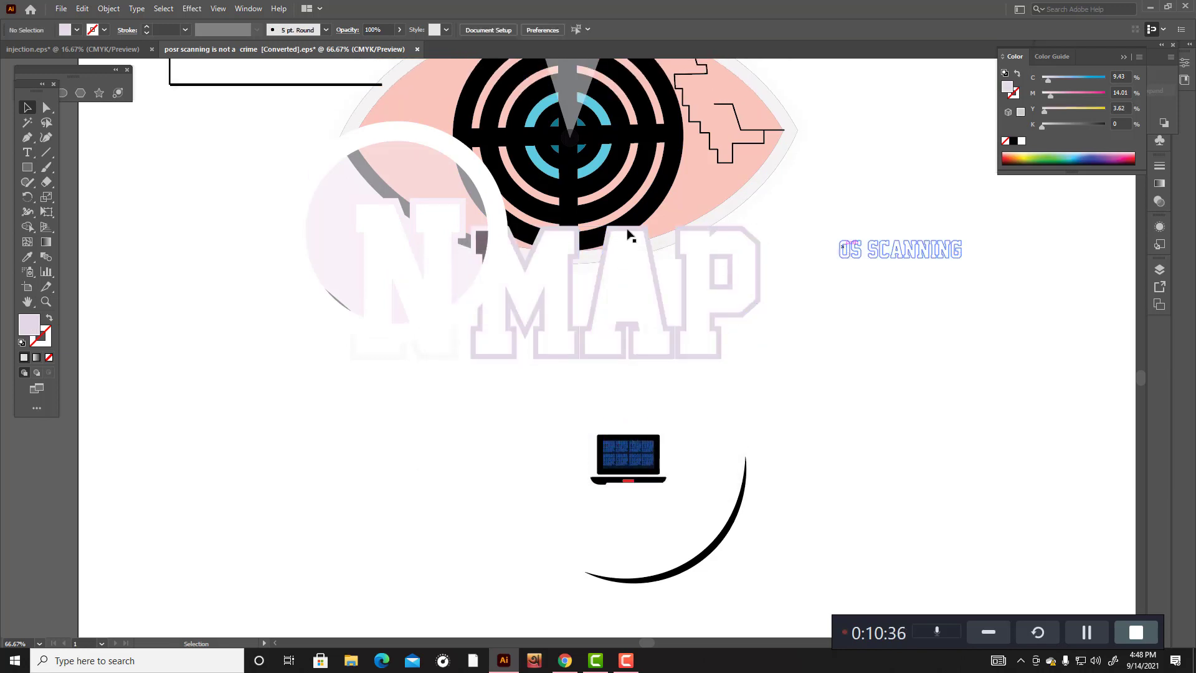
{"action": "left_click", "coordinate": [461, 203]}
{"action": "left_click", "coordinate": [27, 257]}
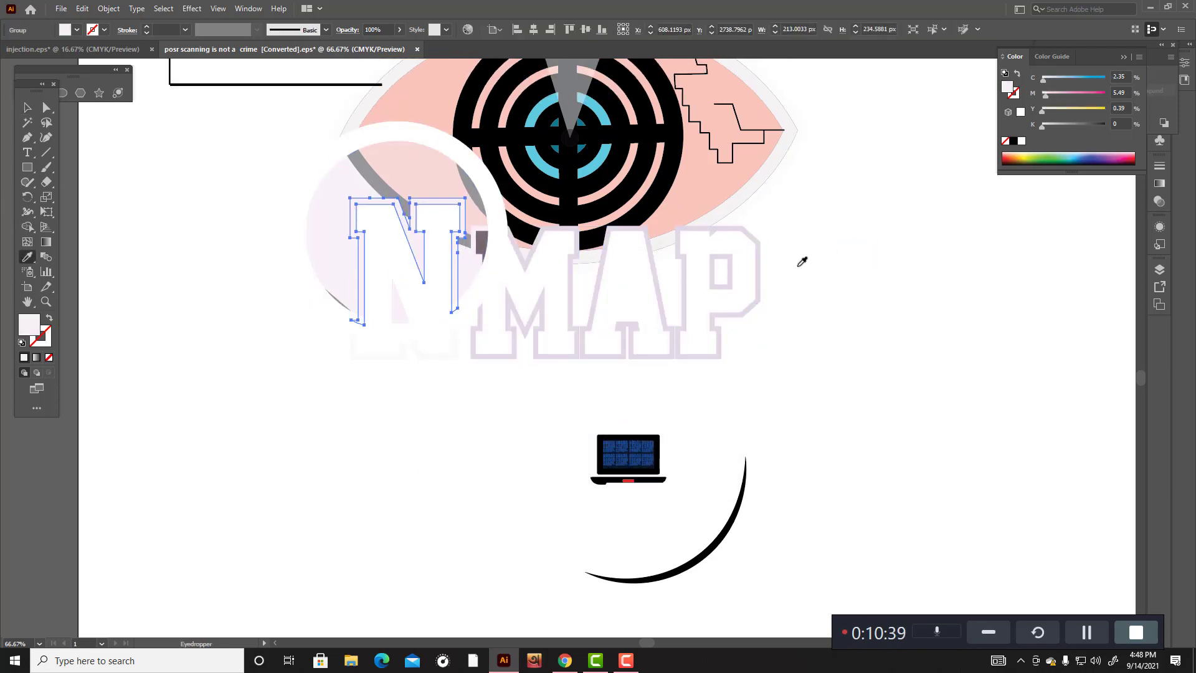
{"action": "left_click", "coordinate": [766, 253]}
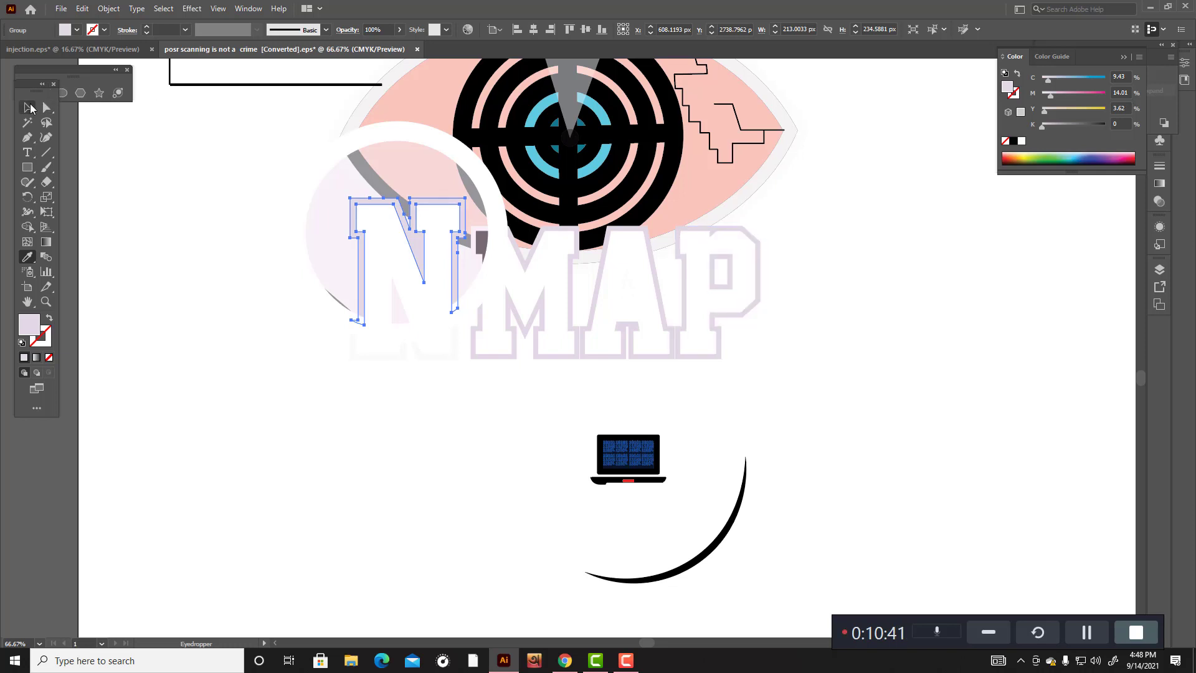
{"action": "key", "text": "v"}
{"action": "left_click", "coordinate": [955, 397]}
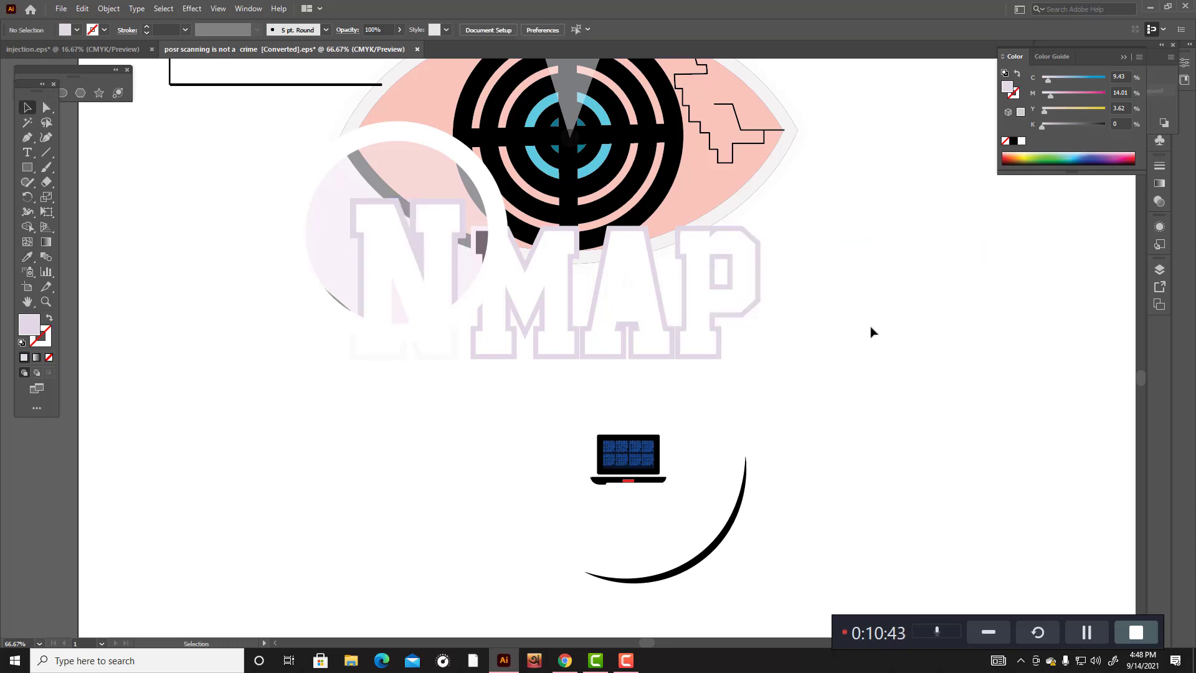
Step: Fill the remaining lower outline of the "N" with the same pale lilac sampled from the "P" using the Eyedropper
{"action": "scroll", "coordinate": [686, 299], "scroll_direction": "down", "scroll_amount": 2}
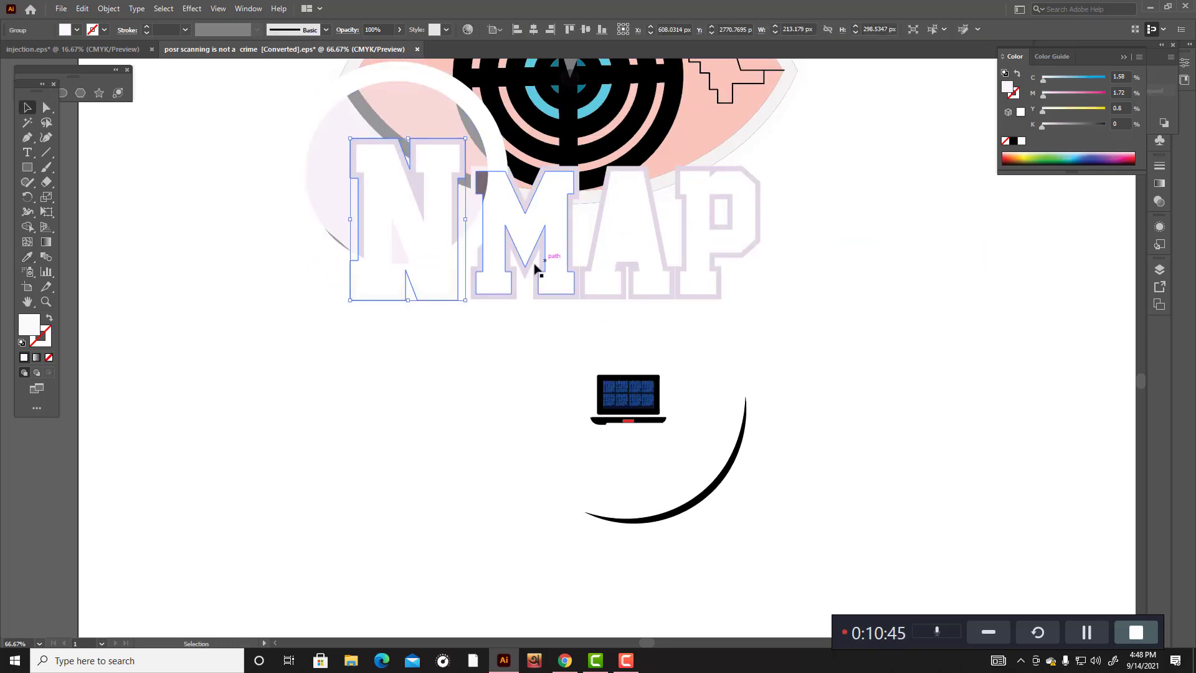
{"action": "left_click", "coordinate": [368, 293]}
{"action": "left_click", "coordinate": [28, 258]}
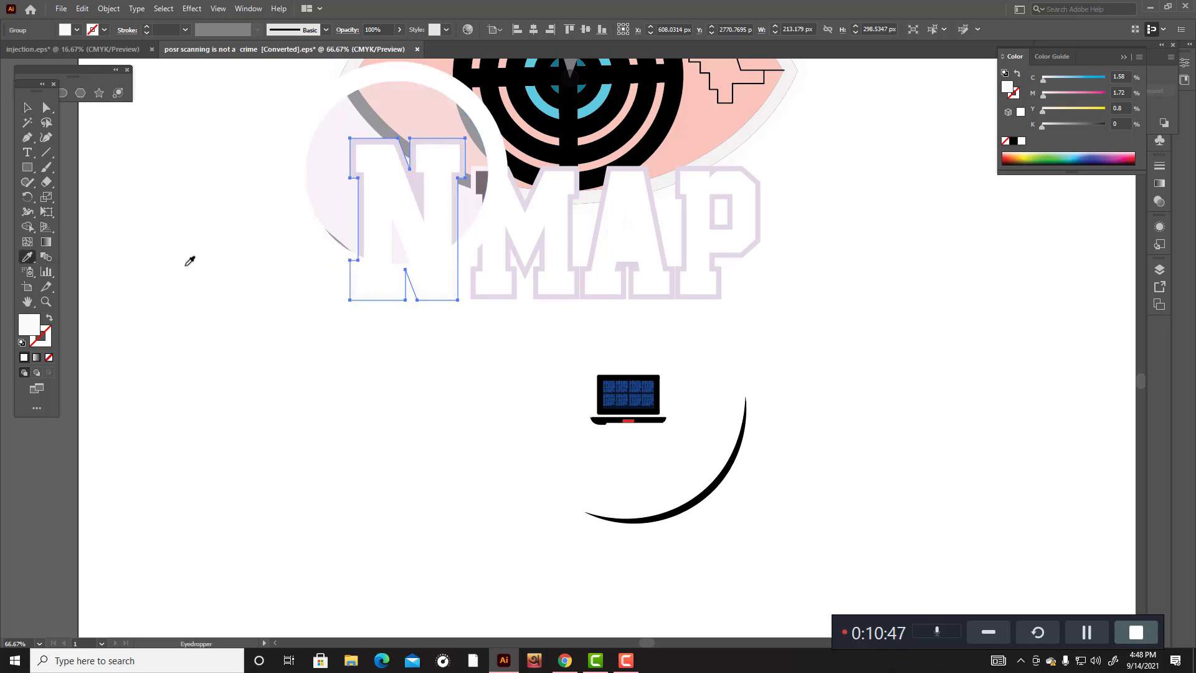
{"action": "left_click", "coordinate": [723, 287]}
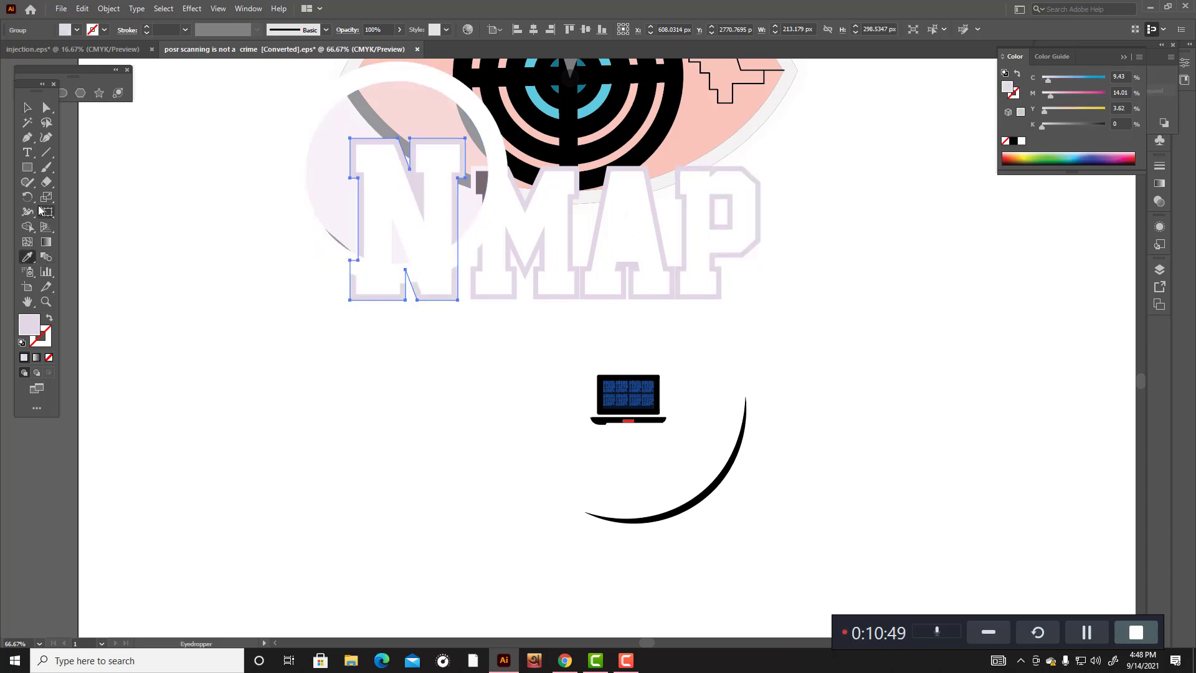
{"action": "left_click", "coordinate": [27, 107]}
{"action": "left_click", "coordinate": [149, 215]}
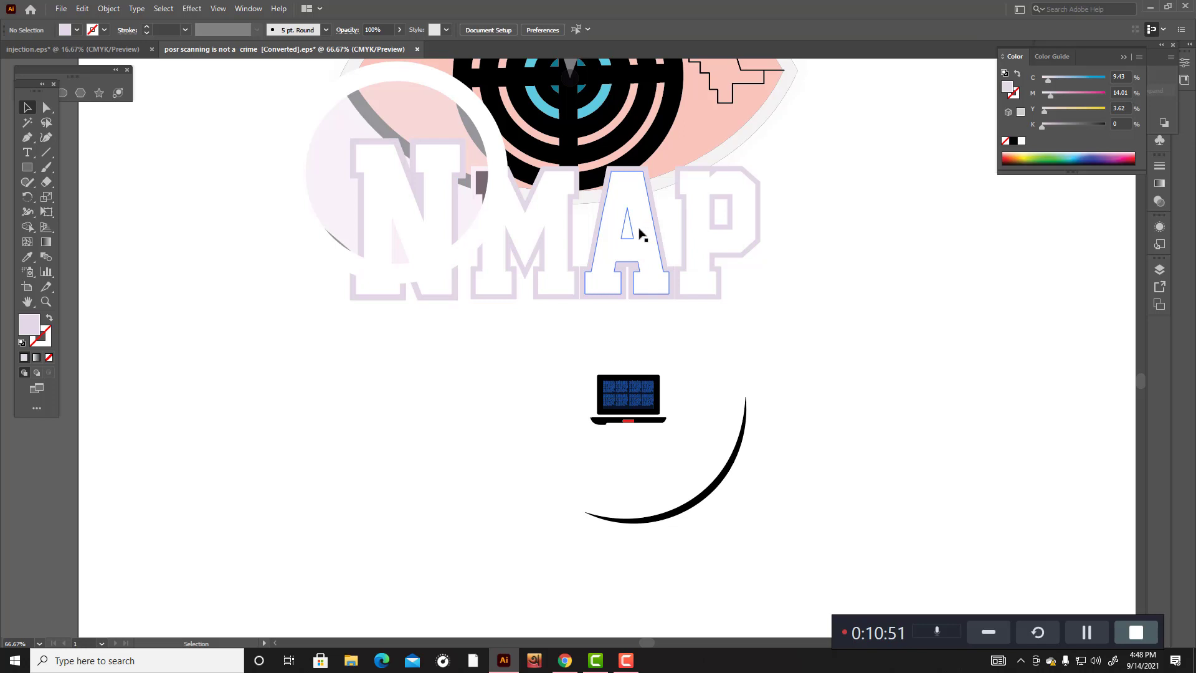
Step: Fill the black curved swoosh beside "CRIME" with white sampled from the artwork using the Eyedropper
{"action": "left_click", "coordinate": [630, 228]}
{"action": "left_click", "coordinate": [818, 337]}
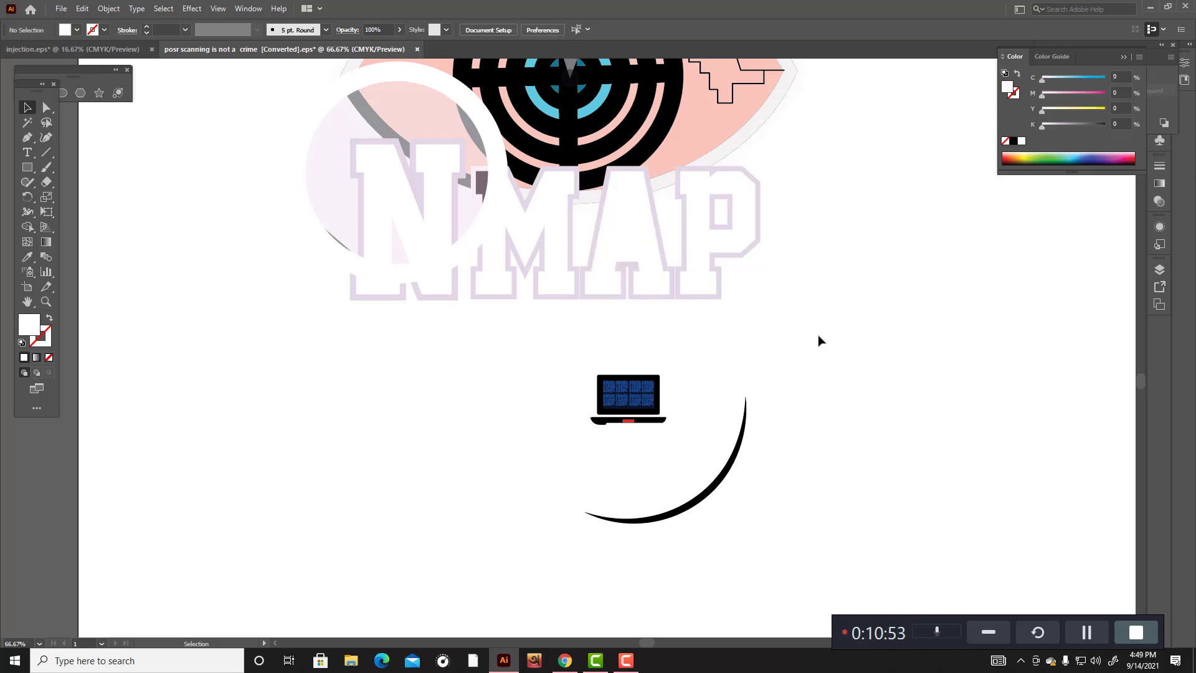
{"action": "scroll", "coordinate": [817, 338], "scroll_direction": "up", "scroll_amount": 1}
{"action": "scroll", "coordinate": [817, 338], "scroll_direction": "down", "scroll_amount": 5}
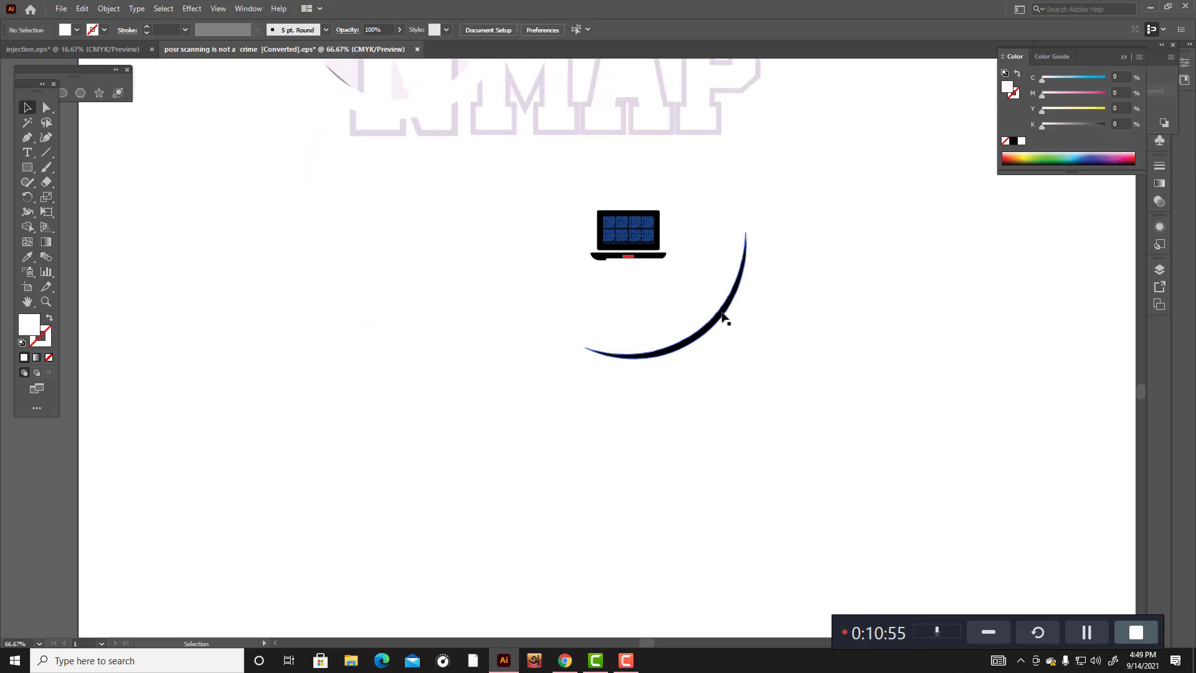
{"action": "left_click", "coordinate": [724, 318]}
{"action": "left_click", "coordinate": [27, 257]}
{"action": "left_click", "coordinate": [270, 336]}
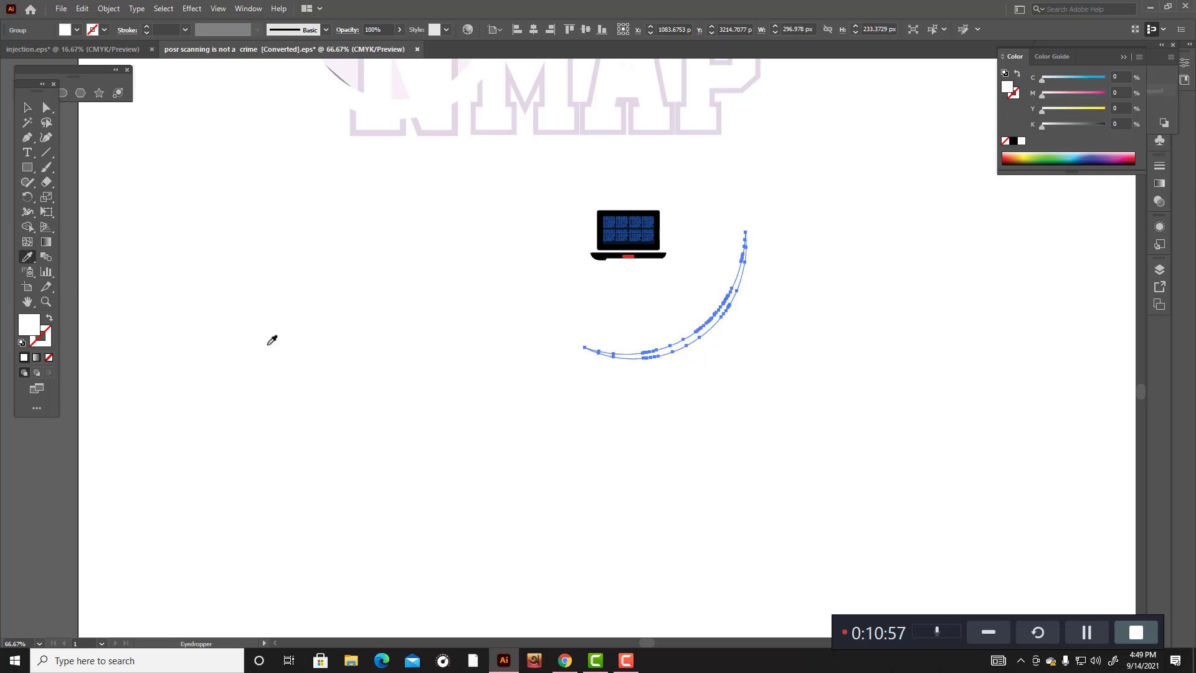
{"action": "scroll", "coordinate": [91, 149], "scroll_direction": "up", "scroll_amount": 3}
{"action": "left_click", "coordinate": [28, 113]}
{"action": "left_click", "coordinate": [752, 358]}
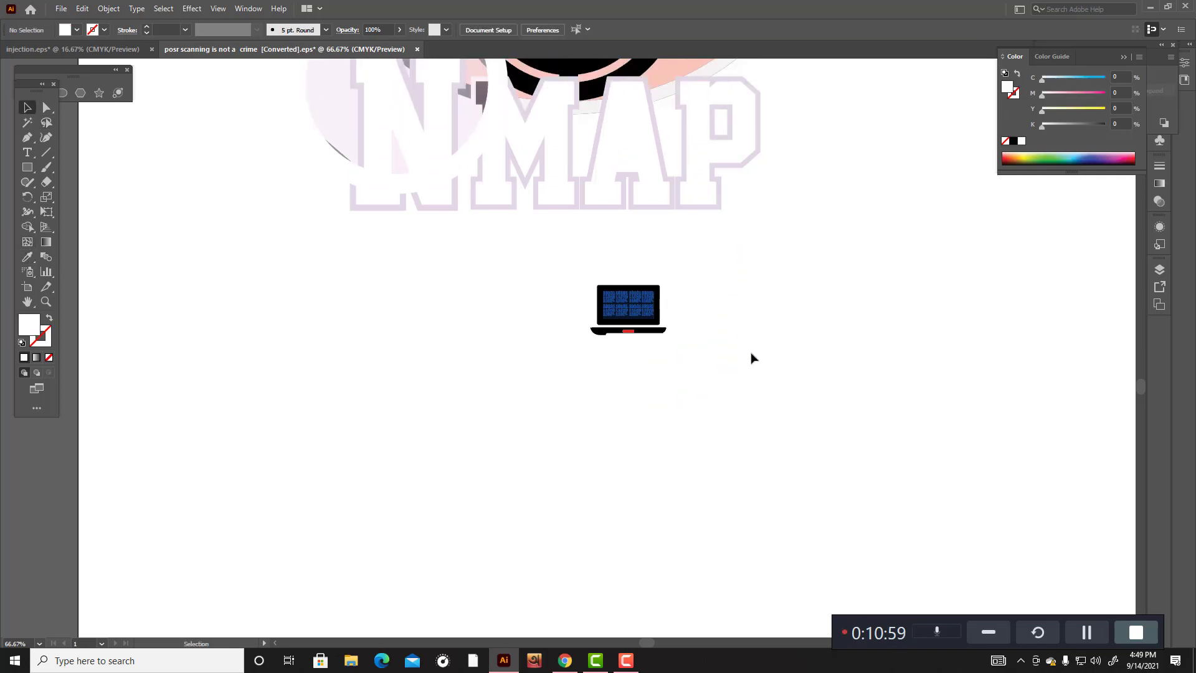
Step: Fill the laptop's black screen frame and base above "CRIME" with white sampled using the Eyedropper
{"action": "left_click", "coordinate": [660, 314]}
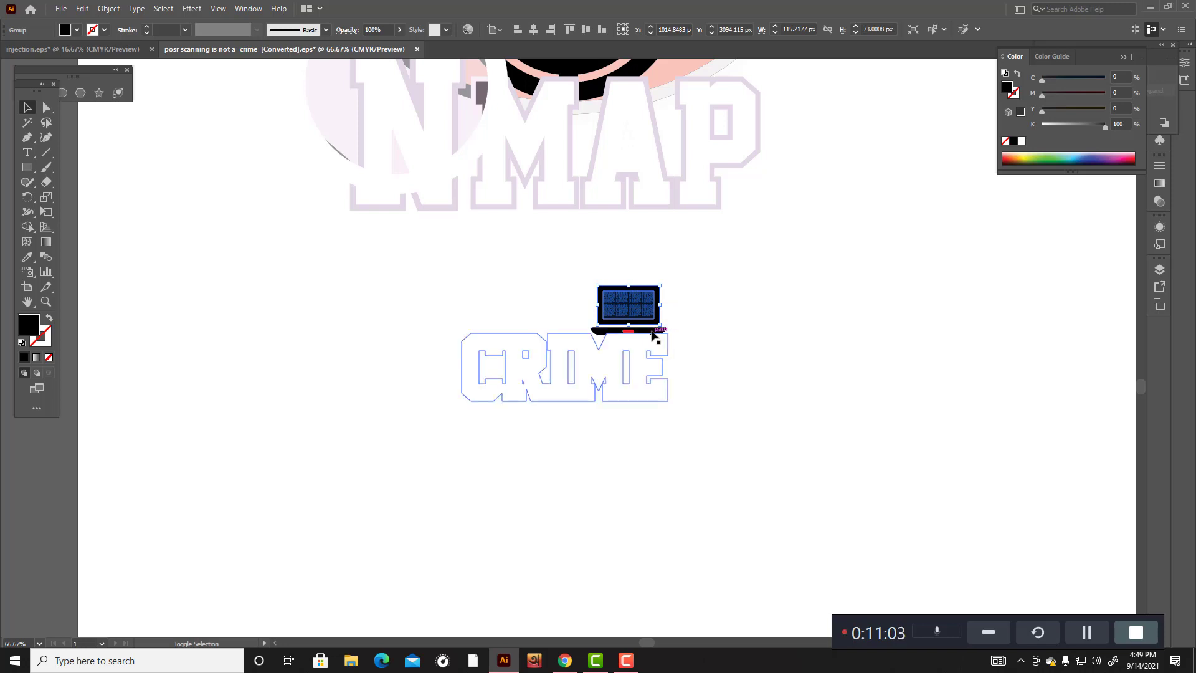
{"action": "left_click", "coordinate": [654, 335], "text": "shift"}
{"action": "scroll", "coordinate": [669, 356], "scroll_direction": "up", "scroll_amount": 4}
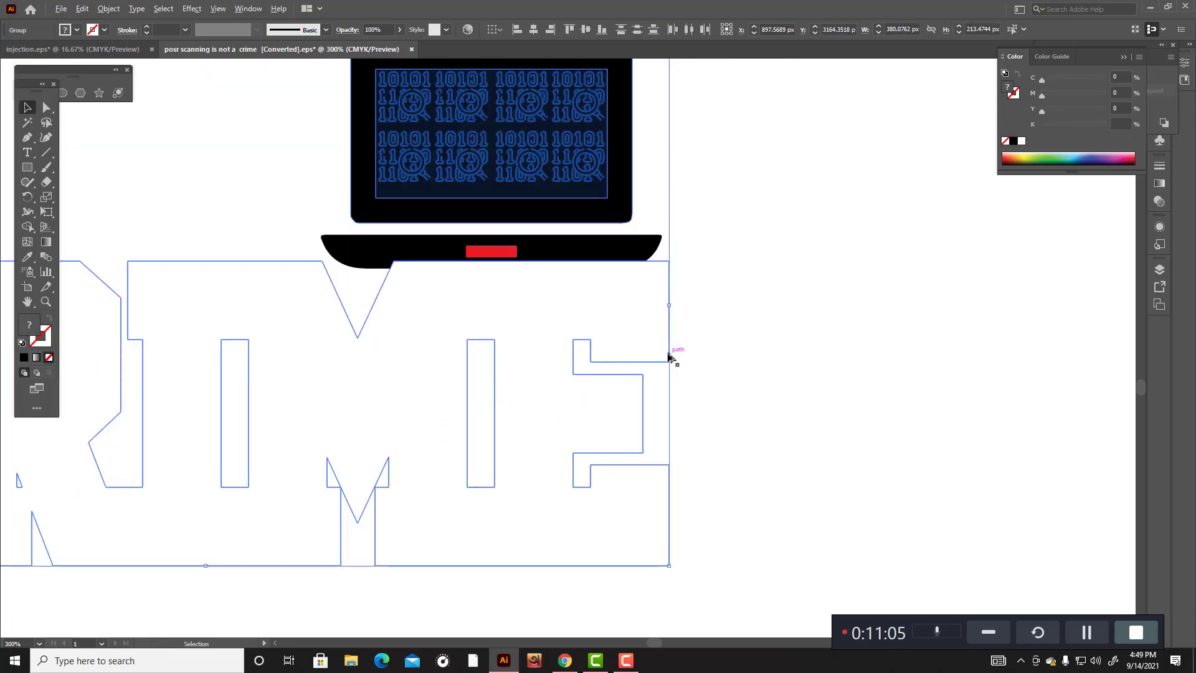
{"action": "key", "text": "ctrl+shift+a"}
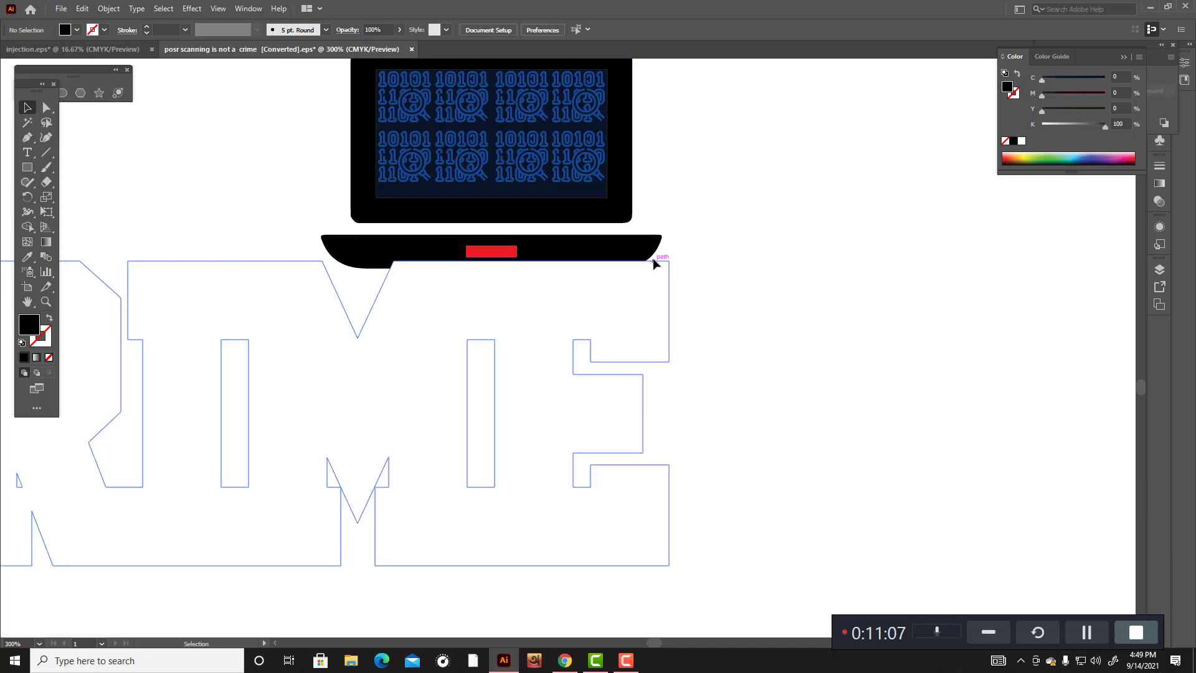
{"action": "left_click", "coordinate": [653, 262]}
{"action": "scroll", "coordinate": [646, 265], "scroll_direction": "up", "scroll_amount": 4}
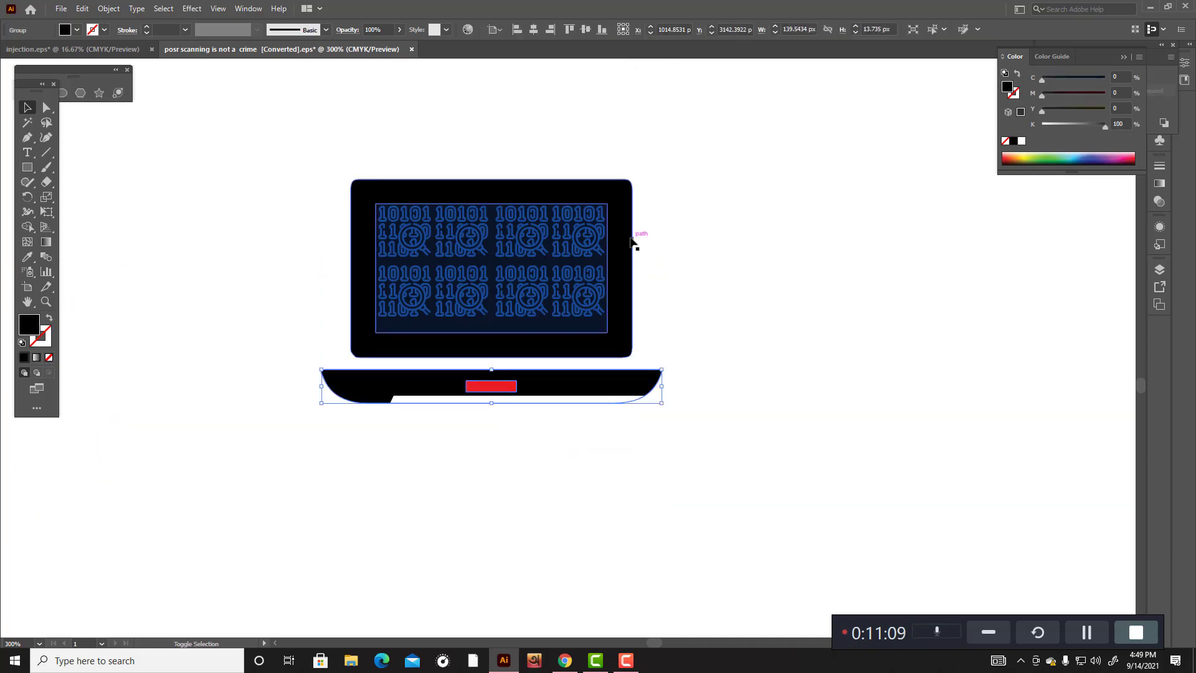
{"action": "left_click", "coordinate": [631, 240], "text": "shift"}
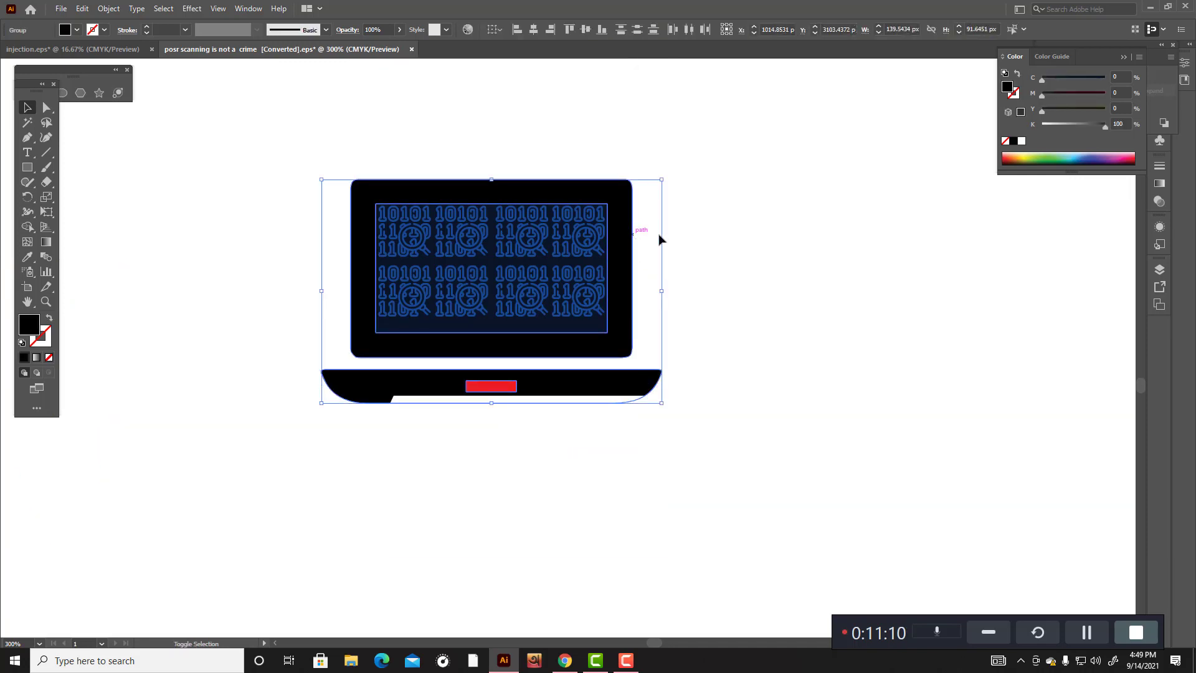
{"action": "left_click", "coordinate": [27, 257]}
{"action": "left_click", "coordinate": [967, 383]}
{"action": "scroll", "coordinate": [966, 382], "scroll_direction": "down", "scroll_amount": 2}
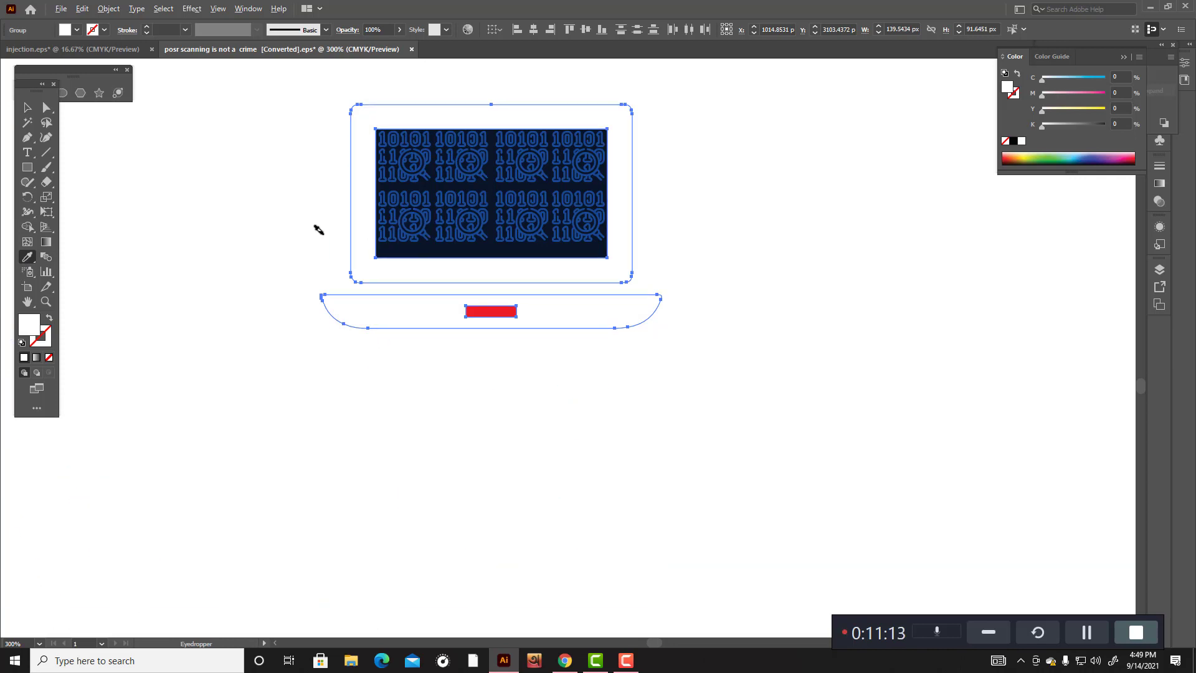
{"action": "left_click", "coordinate": [27, 107]}
{"action": "left_click", "coordinate": [214, 218]}
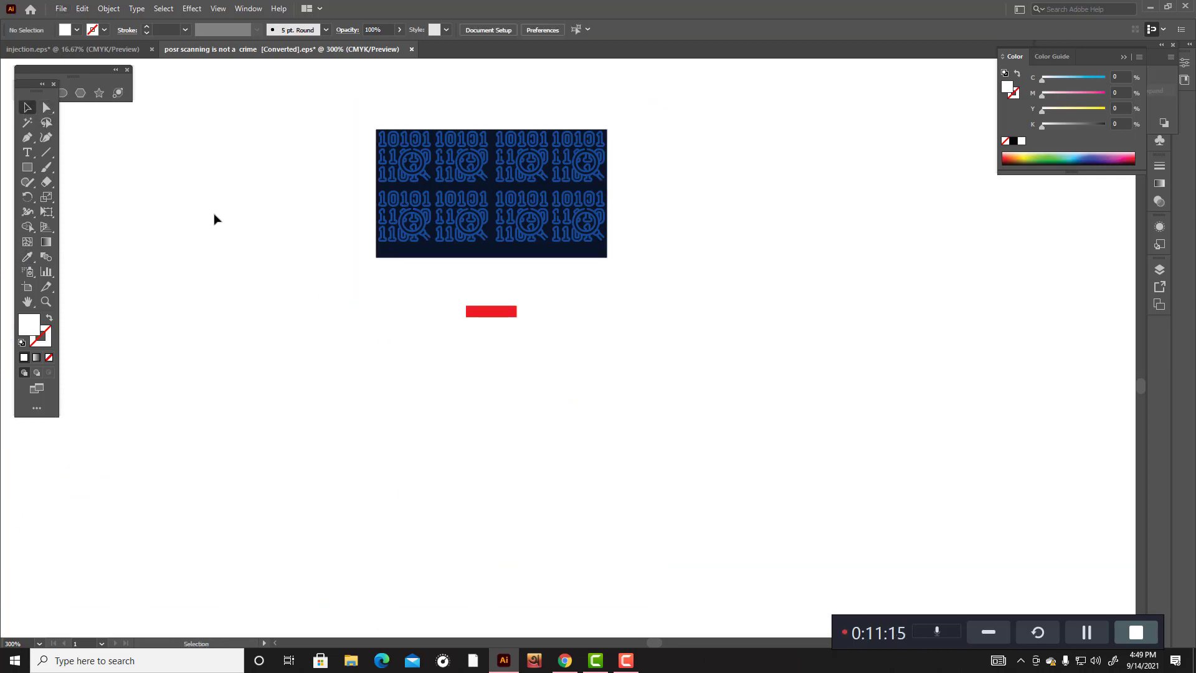
Step: Recolor the black bracket lines and end dot beside "SUDO APTGET INSTALL NMAP" white by sampling with the Eyedropper
{"action": "scroll", "coordinate": [524, 290], "scroll_direction": "down", "scroll_amount": 4}
{"action": "scroll", "coordinate": [523, 289], "scroll_direction": "down", "scroll_amount": 4}
{"action": "scroll", "coordinate": [791, 328], "scroll_direction": "up", "scroll_amount": 1}
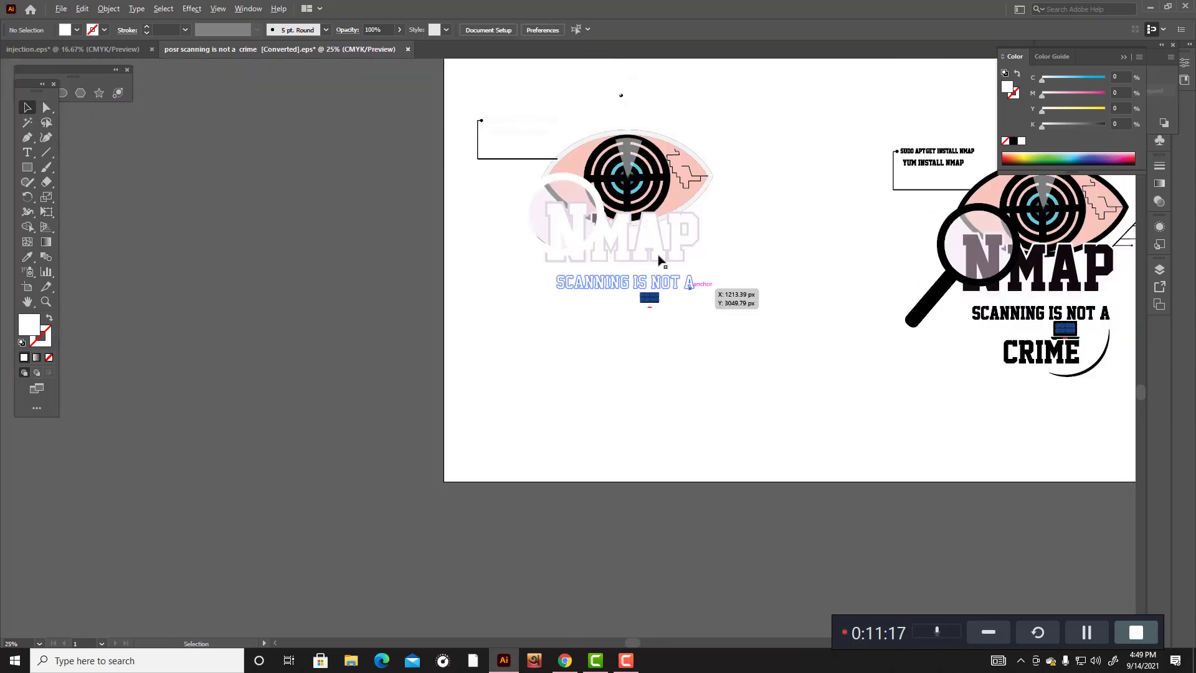
{"action": "left_click", "coordinate": [521, 161]}
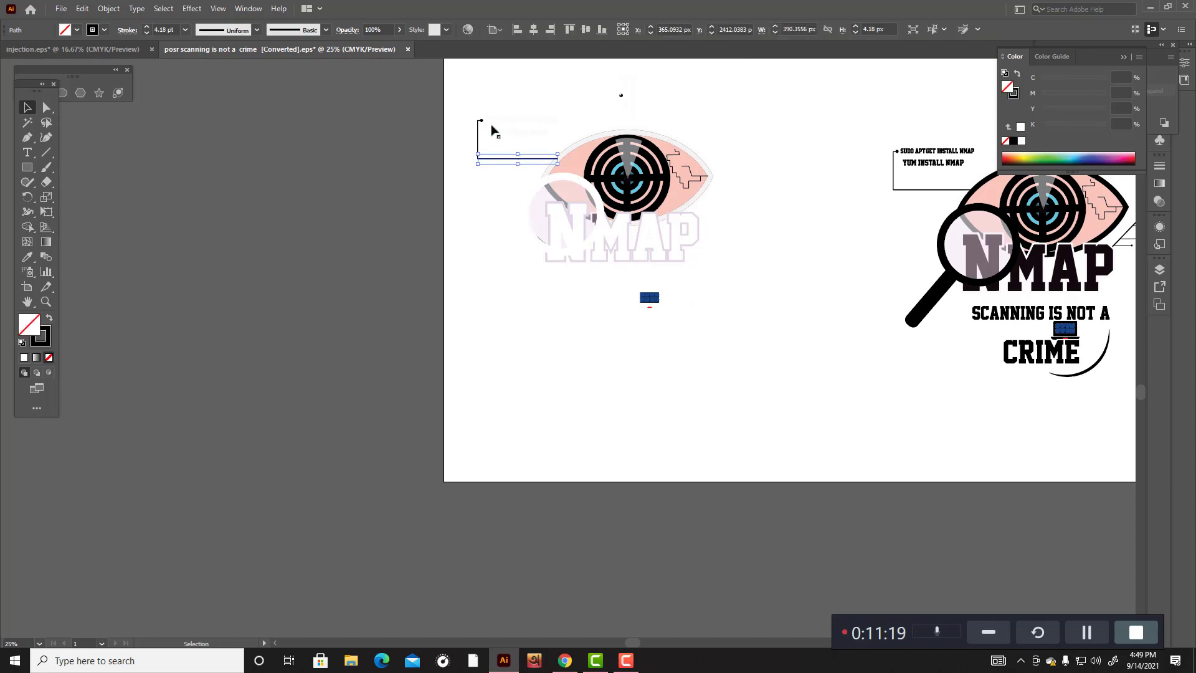
{"action": "scroll", "coordinate": [491, 128], "scroll_direction": "up", "scroll_amount": 6}
{"action": "scroll", "coordinate": [677, 481], "scroll_direction": "down", "scroll_amount": 3}
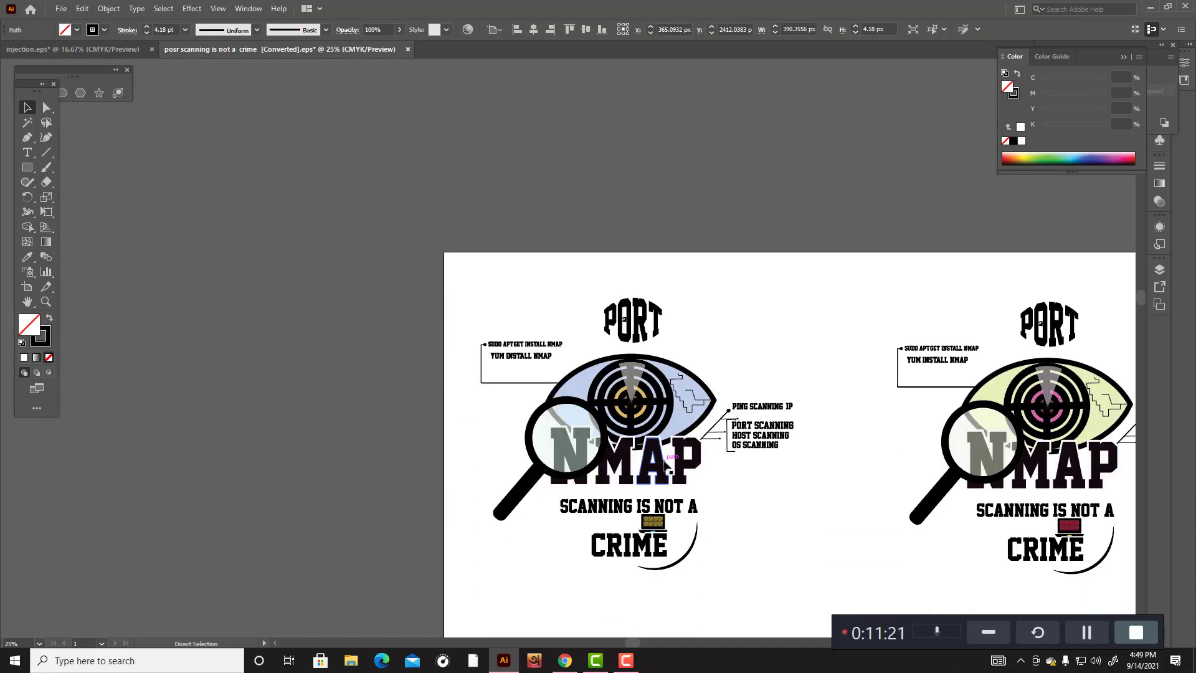
{"action": "scroll", "coordinate": [511, 344], "scroll_direction": "down", "scroll_amount": 1}
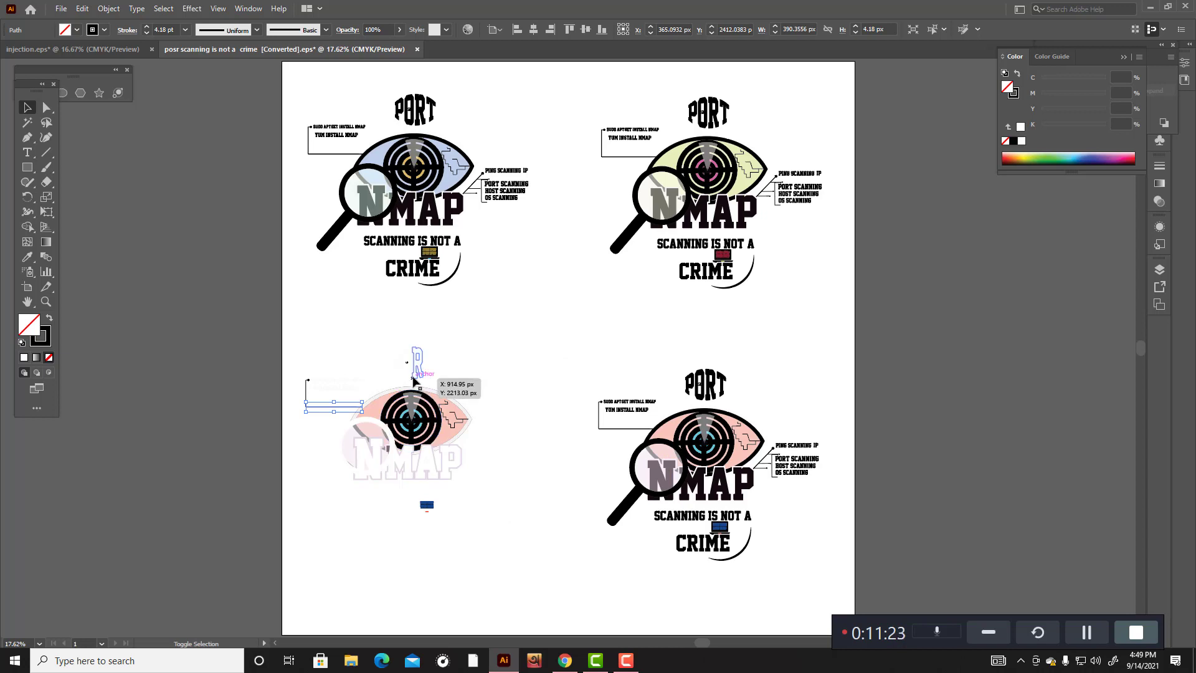
{"action": "scroll", "coordinate": [412, 375], "scroll_direction": "up", "scroll_amount": 5}
{"action": "scroll", "coordinate": [506, 421], "scroll_direction": "down", "scroll_amount": 3}
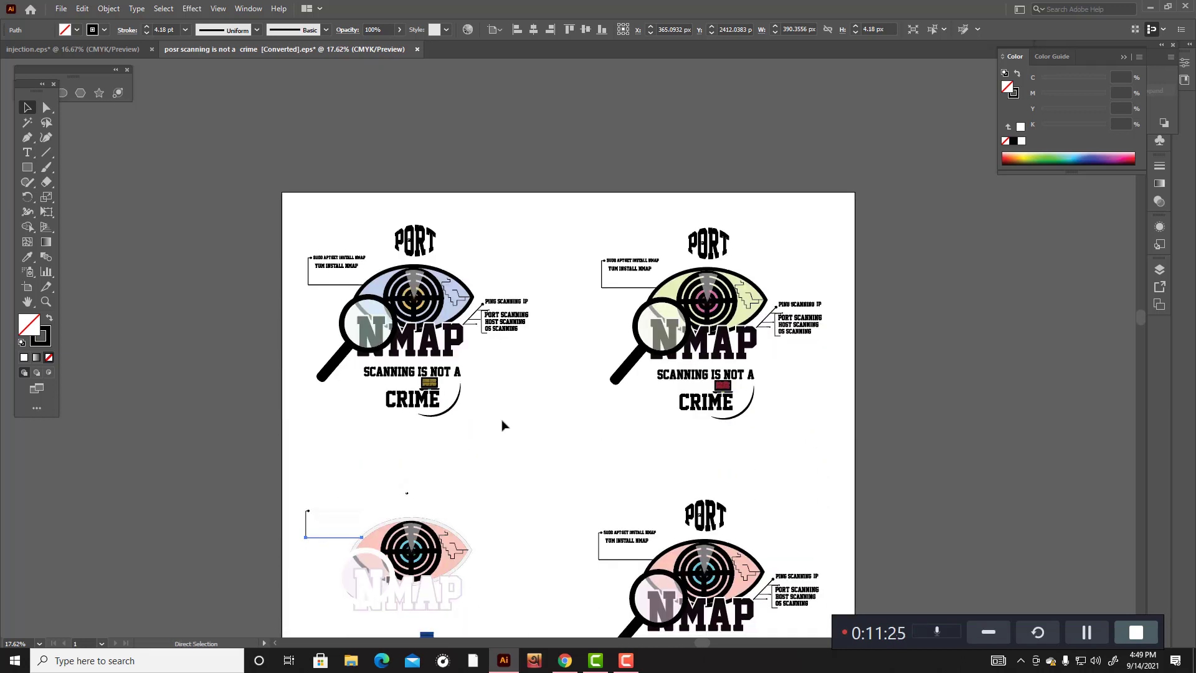
{"action": "scroll", "coordinate": [503, 425], "scroll_direction": "down", "scroll_amount": 2}
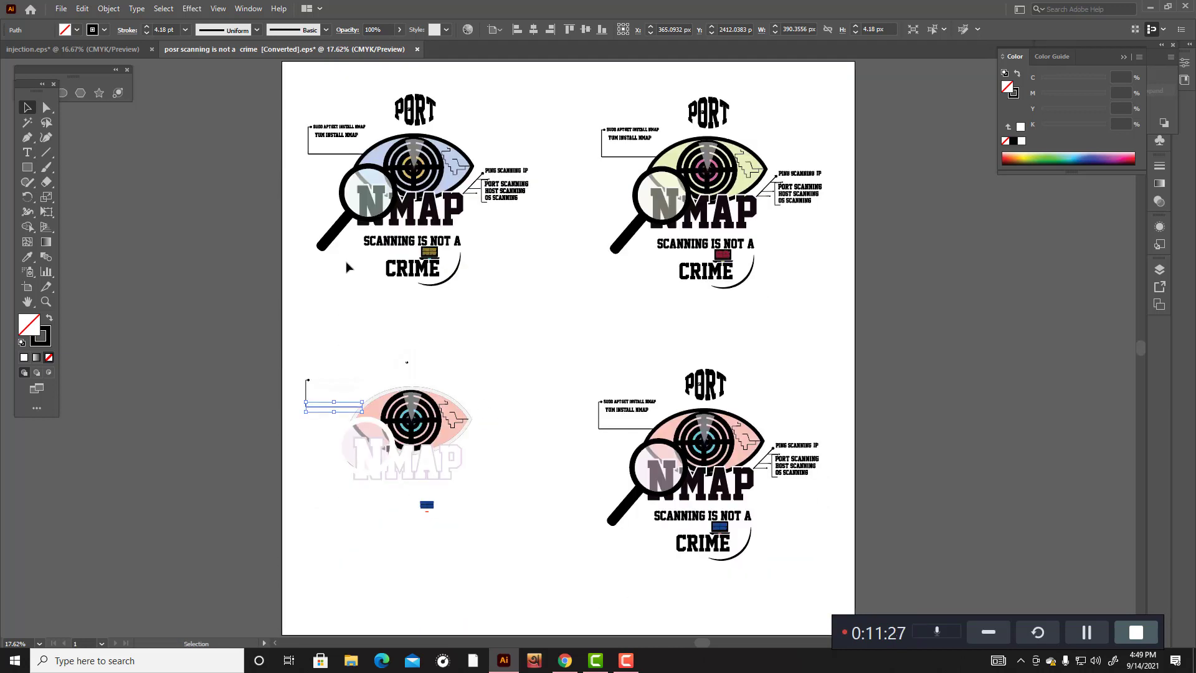
{"action": "key", "text": "v"}
{"action": "scroll", "coordinate": [392, 383], "scroll_direction": "up", "scroll_amount": 3}
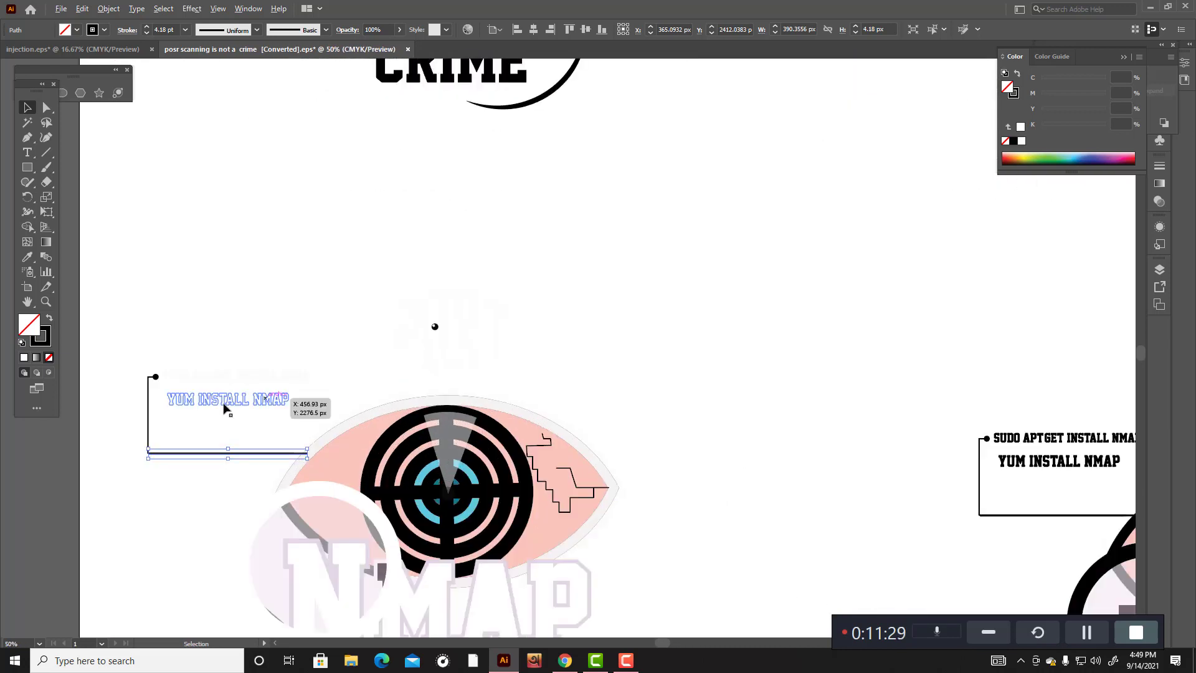
{"action": "scroll", "coordinate": [218, 404], "scroll_direction": "up", "scroll_amount": 2}
{"action": "left_click", "coordinate": [73, 462], "text": "shift"}
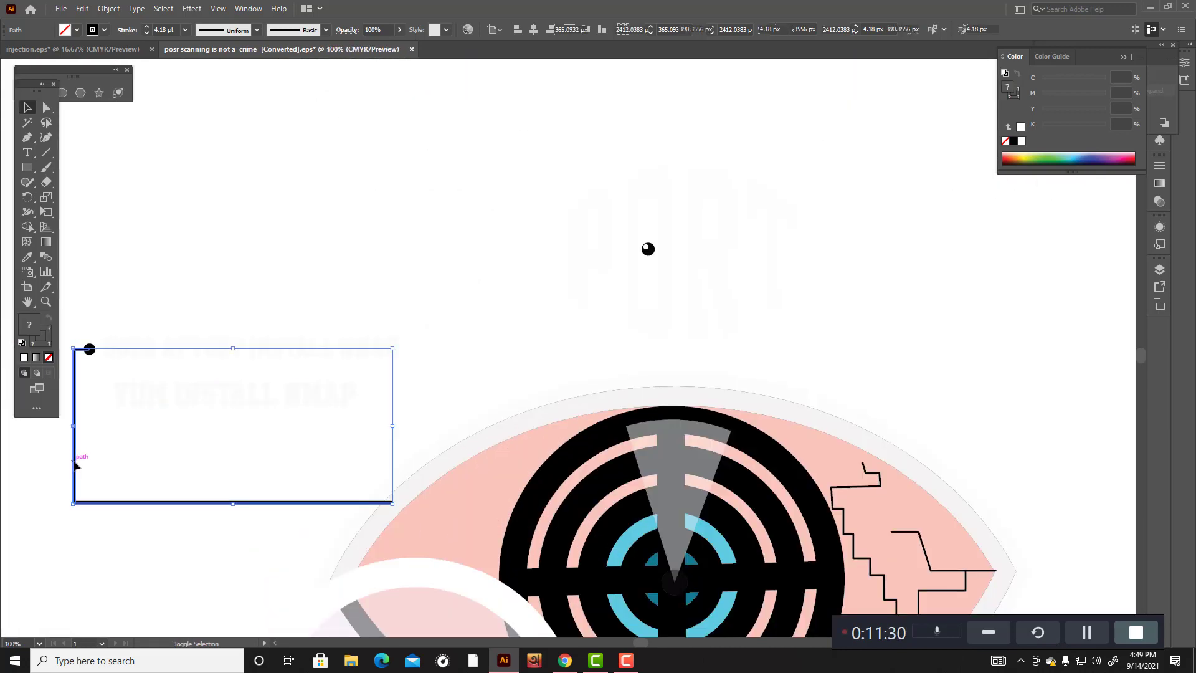
{"action": "left_click", "coordinate": [91, 351], "text": "shift"}
{"action": "left_click", "coordinate": [90, 351], "text": "shift"}
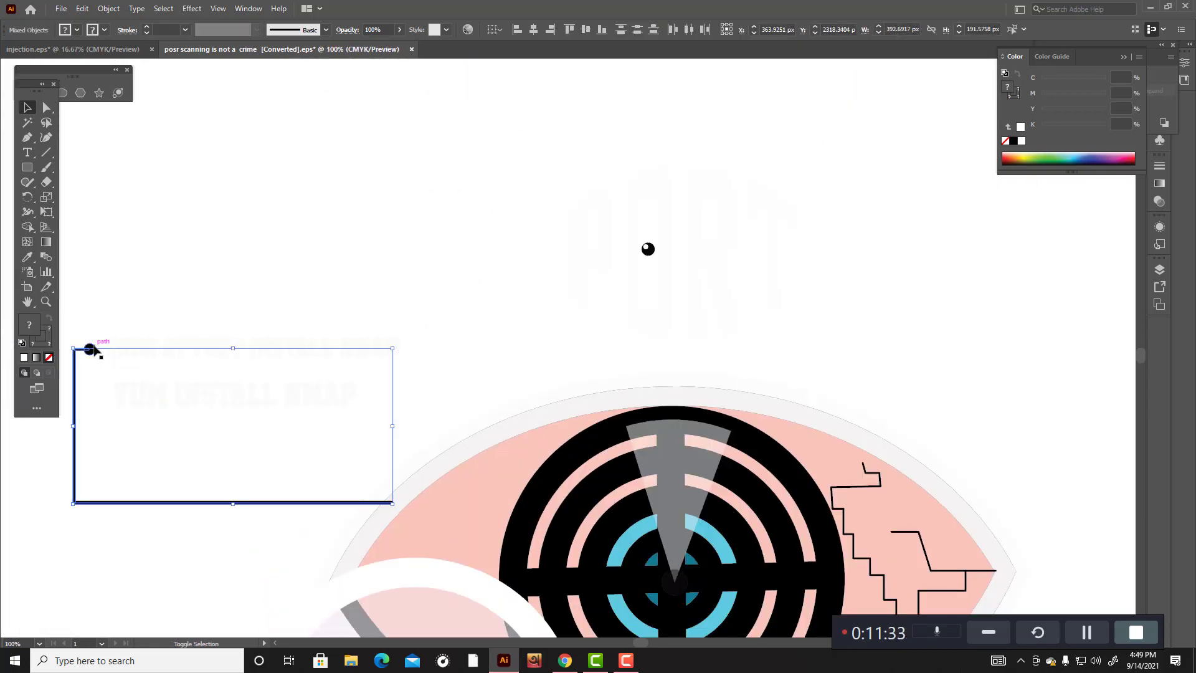
{"action": "left_click", "coordinate": [27, 257]}
{"action": "left_click", "coordinate": [156, 233]}
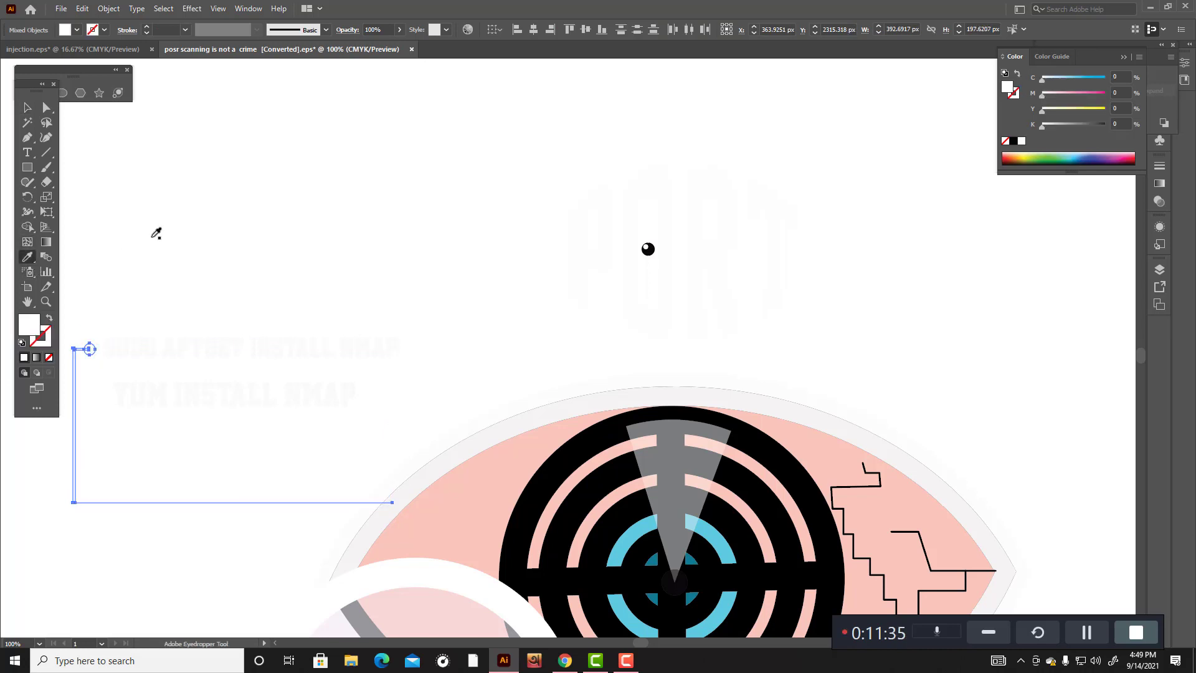
{"action": "left_click", "coordinate": [28, 109]}
{"action": "left_click", "coordinate": [275, 225]}
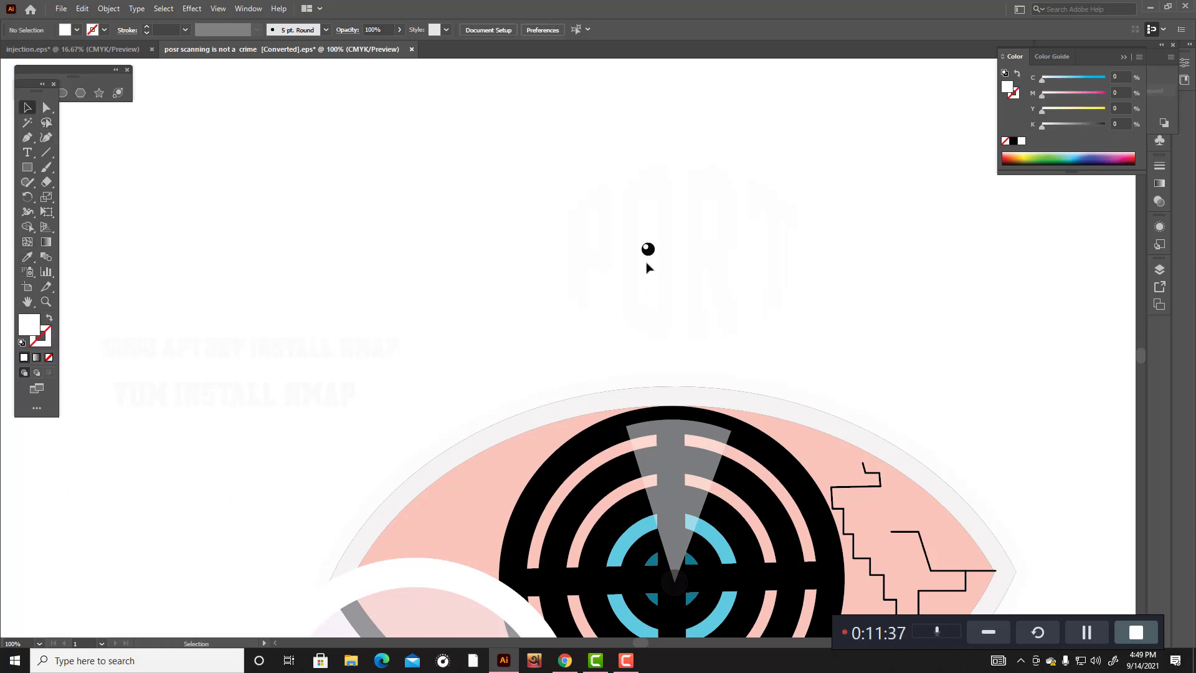
Step: Try to fill the small black ball inside the "O" of "PORT" with white sampled using the Eyedropper
{"action": "left_click", "coordinate": [649, 251]}
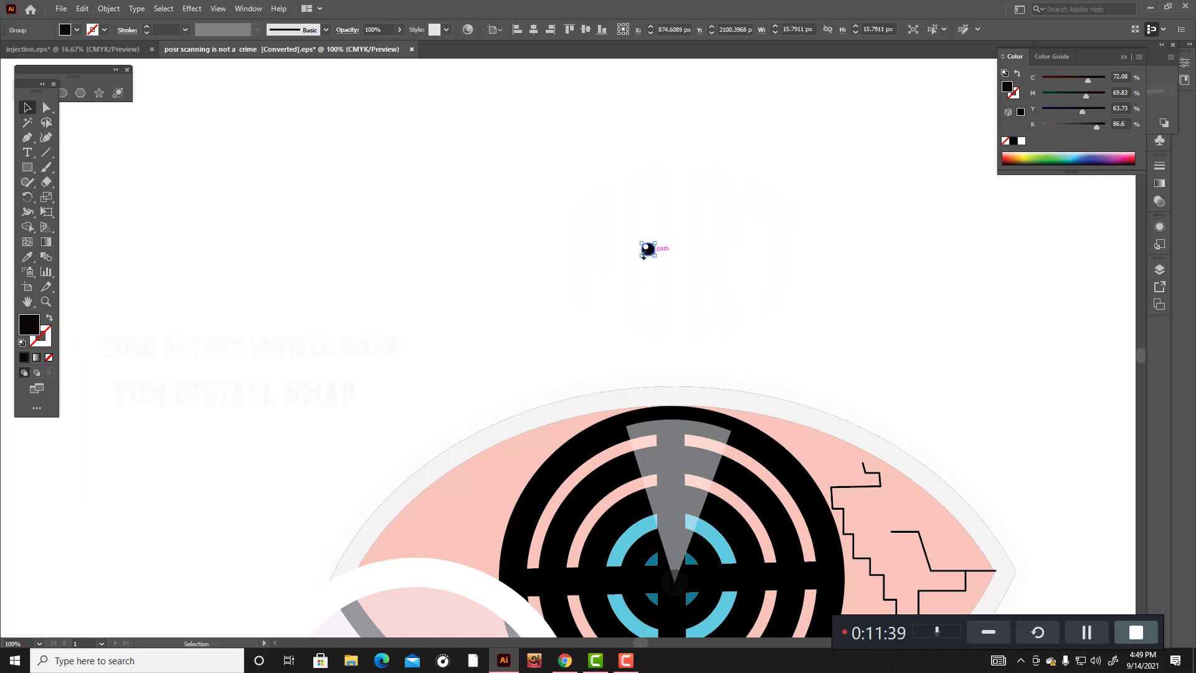
{"action": "left_click", "coordinate": [28, 256]}
{"action": "left_click", "coordinate": [231, 227]}
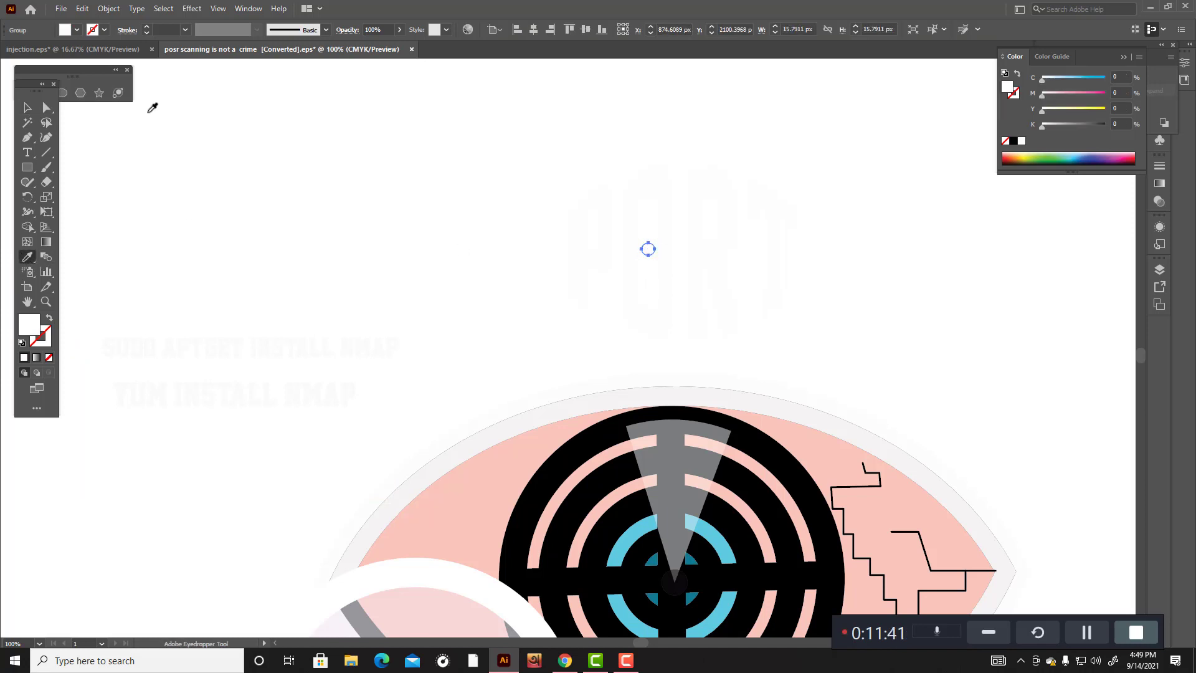
{"action": "key", "text": "ctrl+z"}
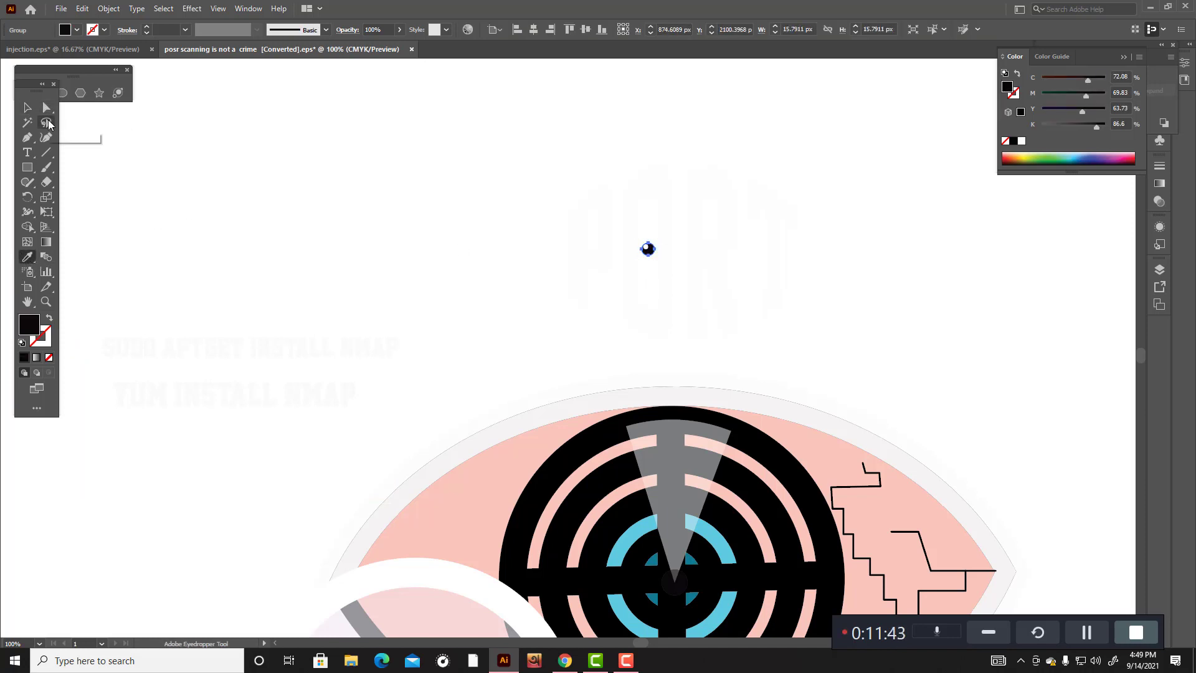
{"action": "left_click", "coordinate": [28, 108]}
{"action": "left_click", "coordinate": [312, 230]}
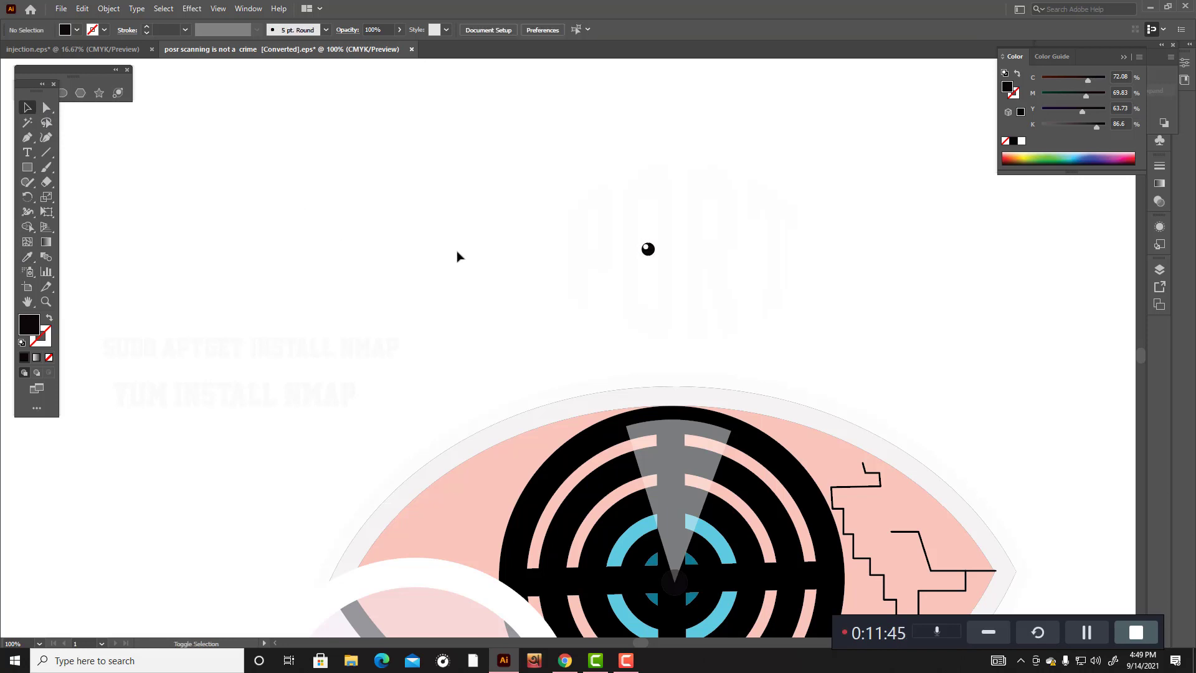
Step: Set the fill of the small ball inside the "O" of "PORT" to muted purple 684A5B
{"action": "left_click", "coordinate": [648, 252]}
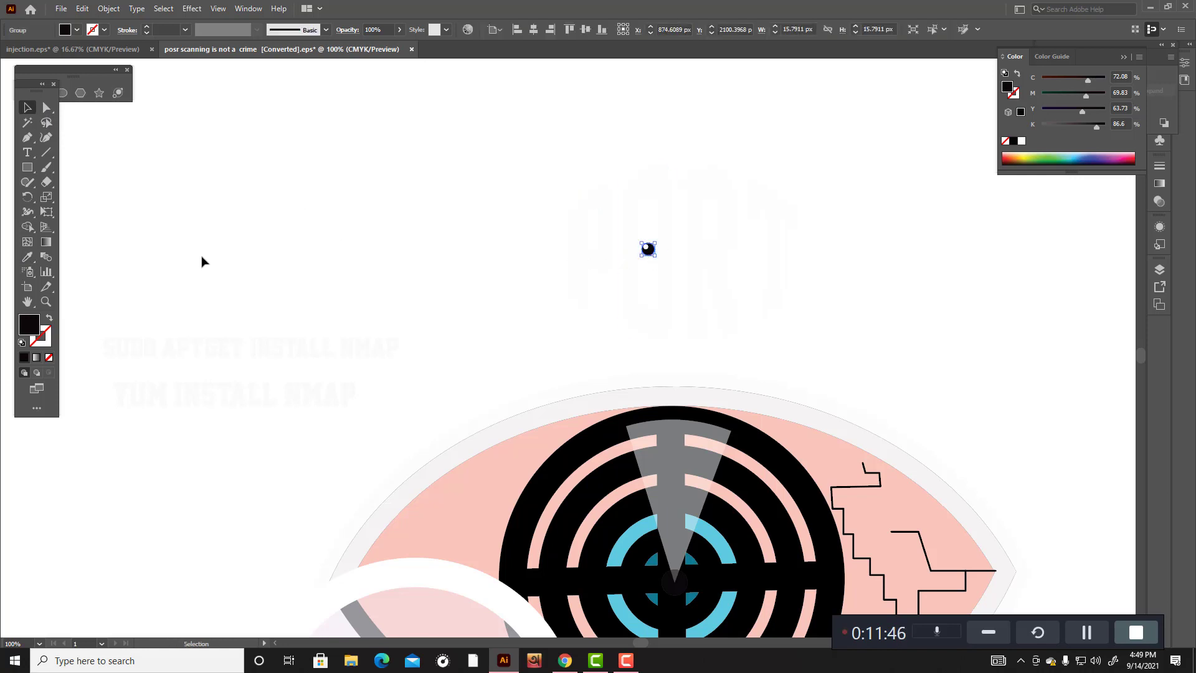
{"action": "double_click", "coordinate": [29, 325]}
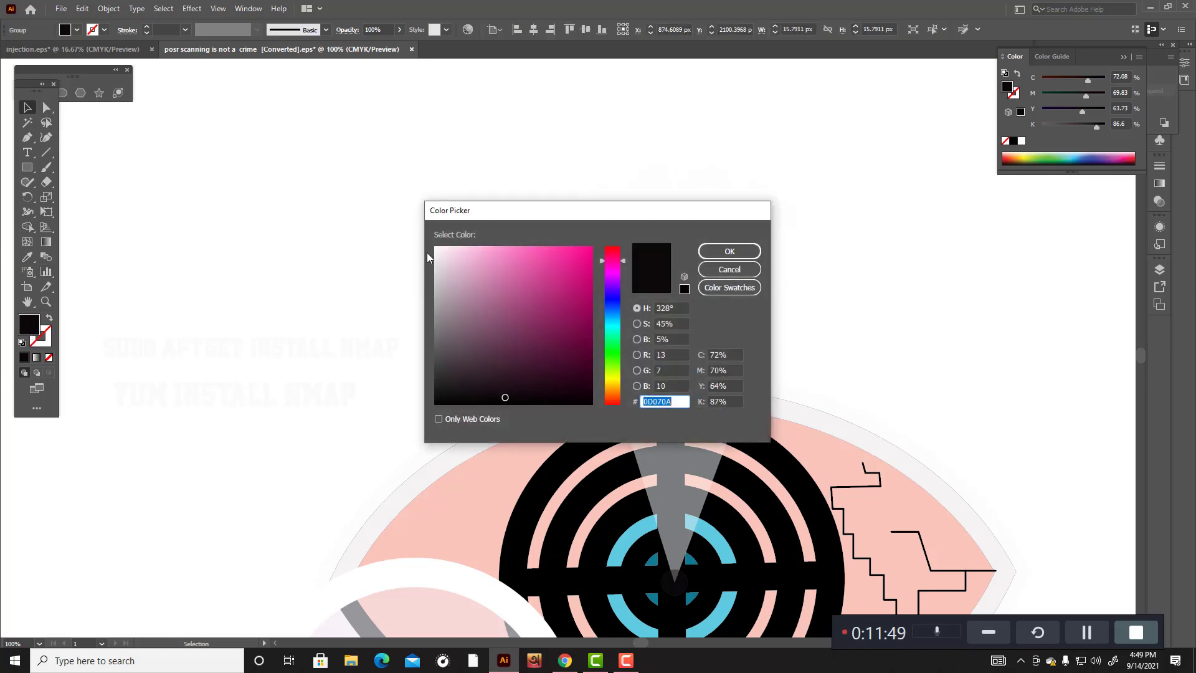
{"action": "mouse_move", "coordinate": [505, 396]}
{"action": "left_mouse_down"}
{"action": "mouse_move", "coordinate": [465, 275]}
{"action": "mouse_move", "coordinate": [480, 340]}
{"action": "left_mouse_up"}
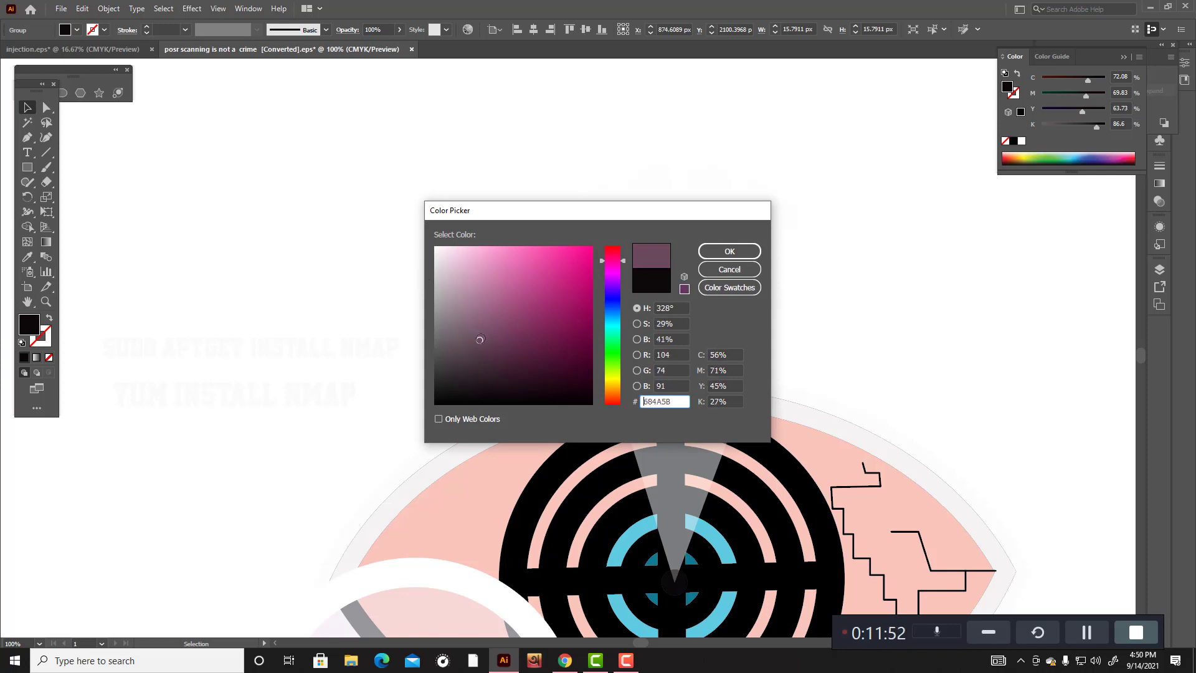
{"action": "left_click", "coordinate": [708, 253]}
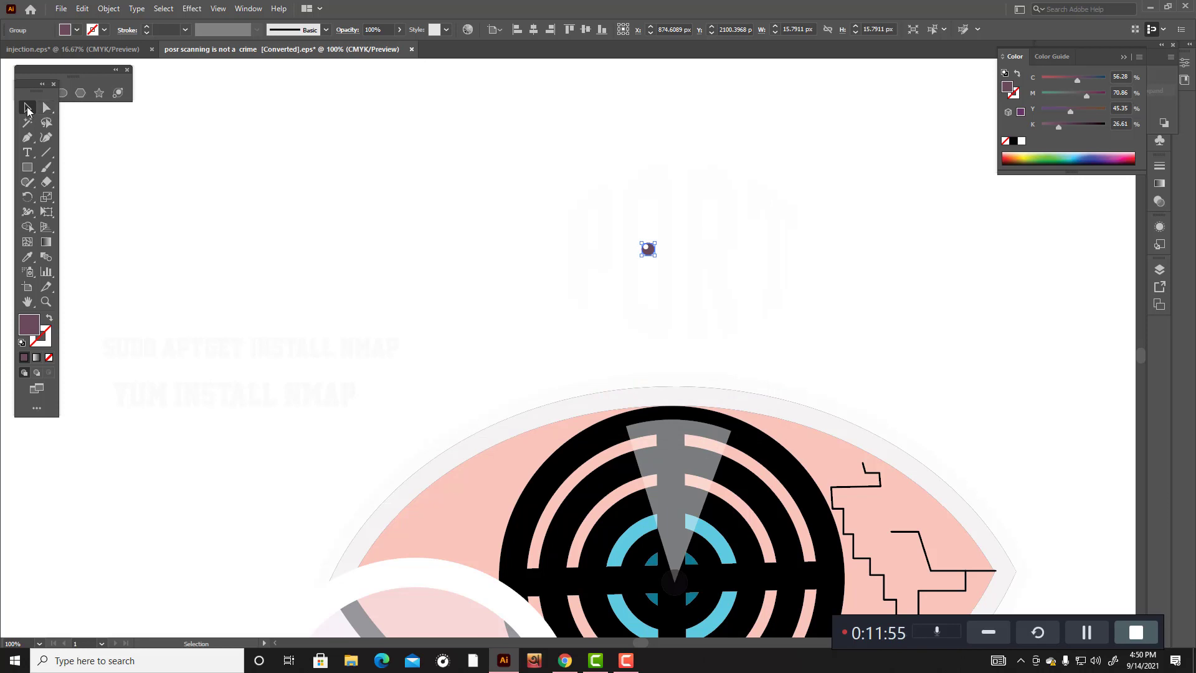
{"action": "left_click", "coordinate": [534, 339]}
Step: Fill the eye target's two outer rings, inner ring and horizontal crosshair bar with white sampled using the Eyedropper
{"action": "scroll", "coordinate": [829, 340], "scroll_direction": "down", "scroll_amount": 5}
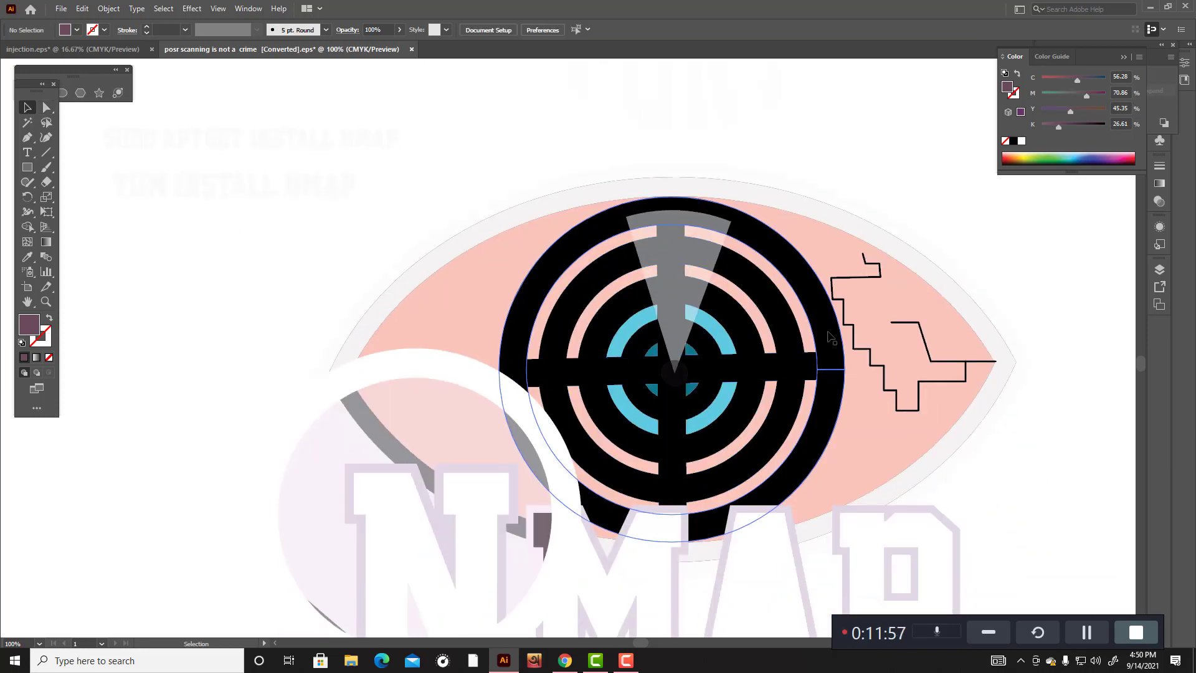
{"action": "left_click", "coordinate": [828, 338]}
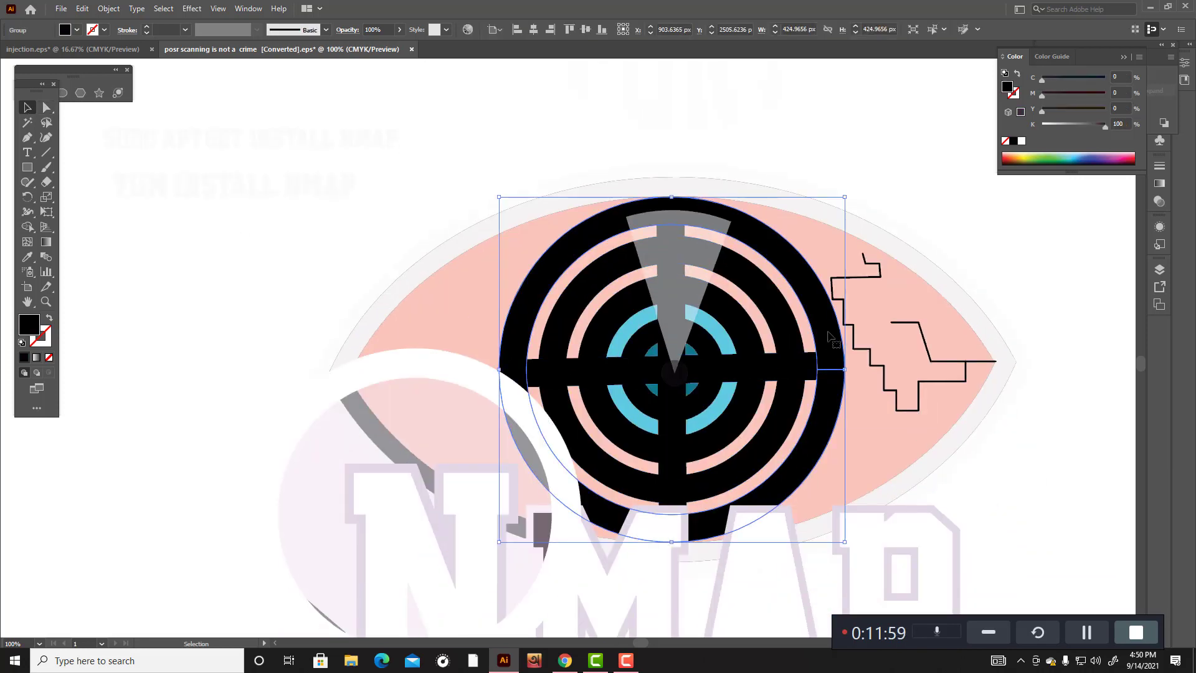
{"action": "left_click", "coordinate": [792, 352], "text": "shift"}
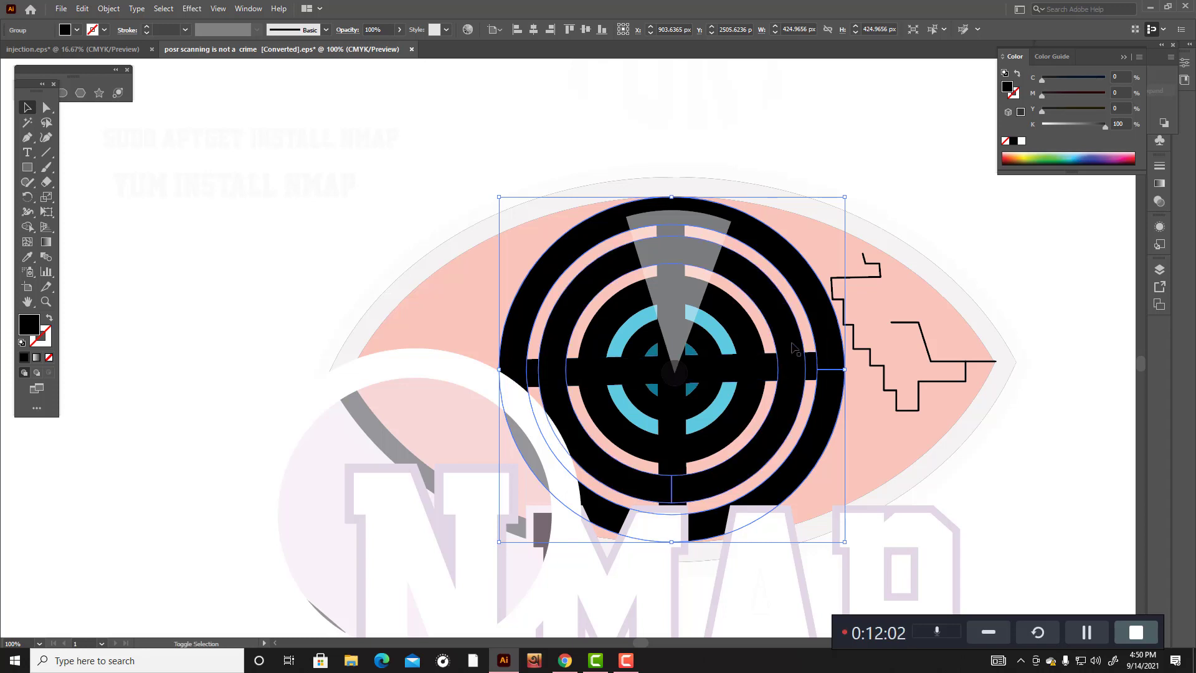
{"action": "left_click", "coordinate": [752, 347], "text": "shift"}
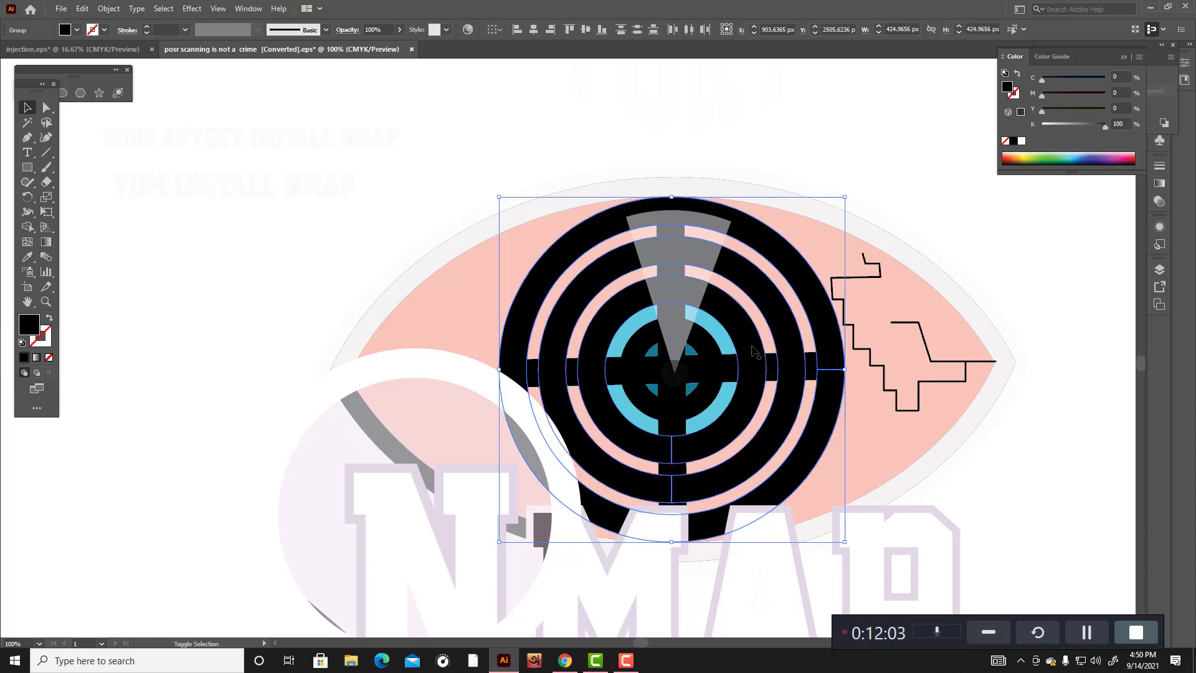
{"action": "left_click", "coordinate": [714, 357], "text": "shift"}
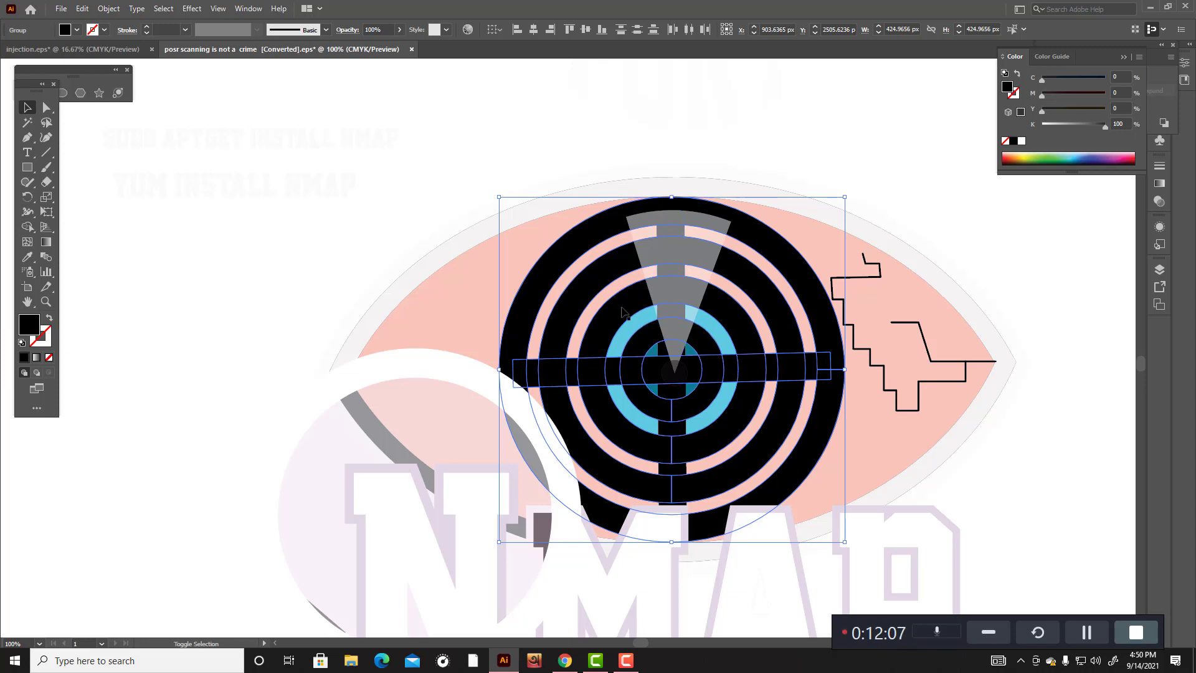
{"action": "scroll", "coordinate": [592, 404], "scroll_direction": "down", "scroll_amount": 3}
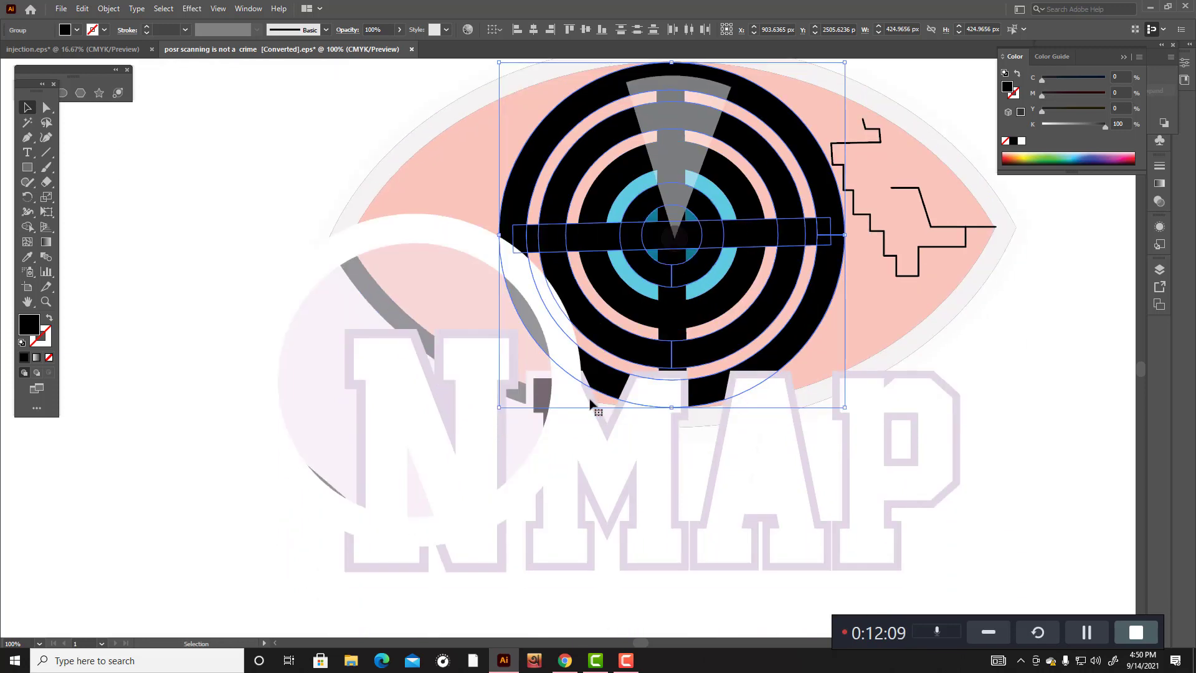
{"action": "left_click", "coordinate": [27, 259]}
{"action": "left_click", "coordinate": [142, 209]}
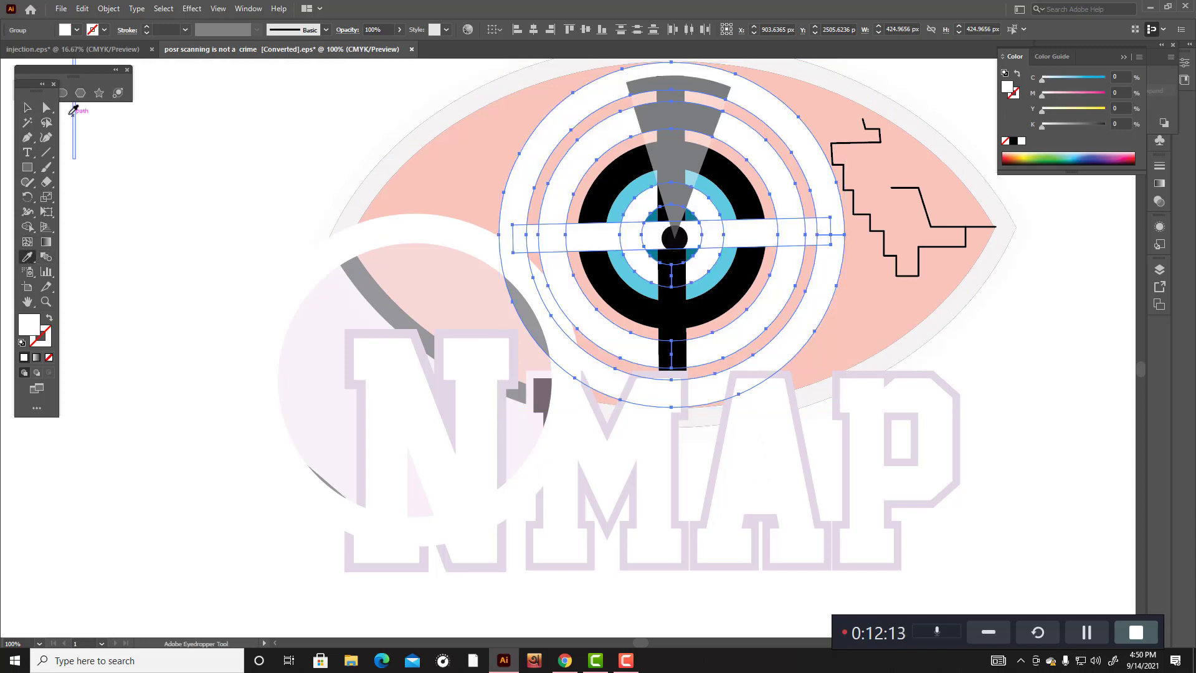
{"action": "left_click", "coordinate": [28, 107]}
{"action": "left_click", "coordinate": [137, 167]}
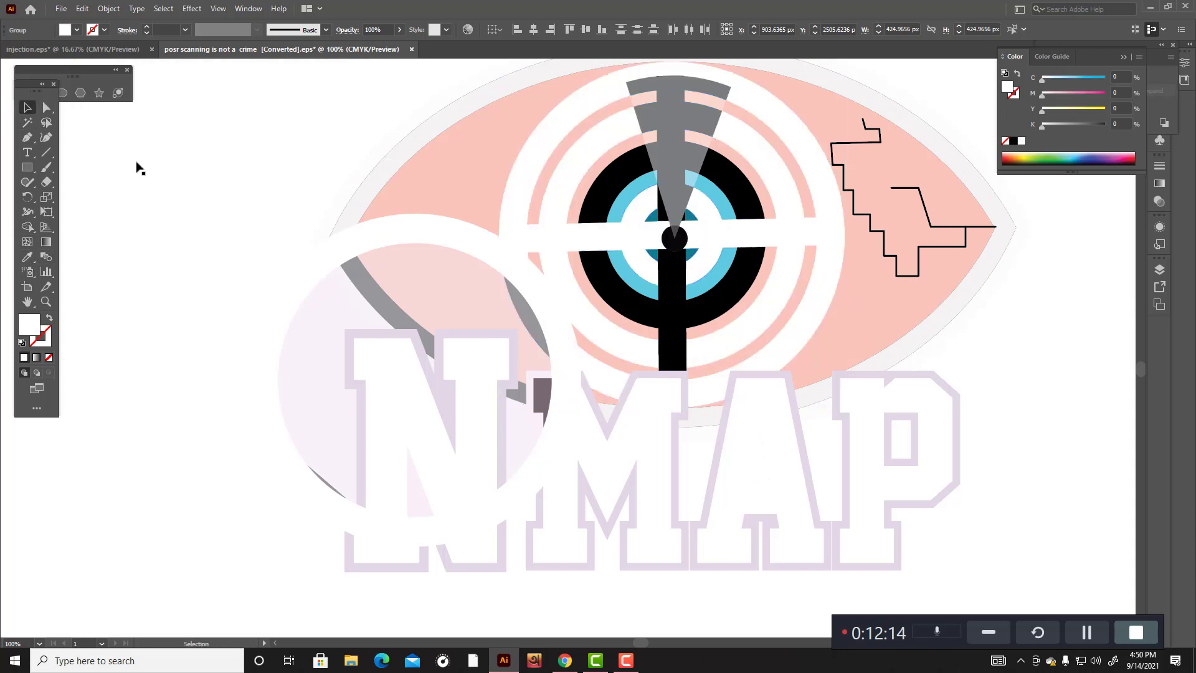
Step: Fill the target's remaining black ring and vertical crosshair bar with white using the Eyedropper
{"action": "left_click", "coordinate": [698, 313]}
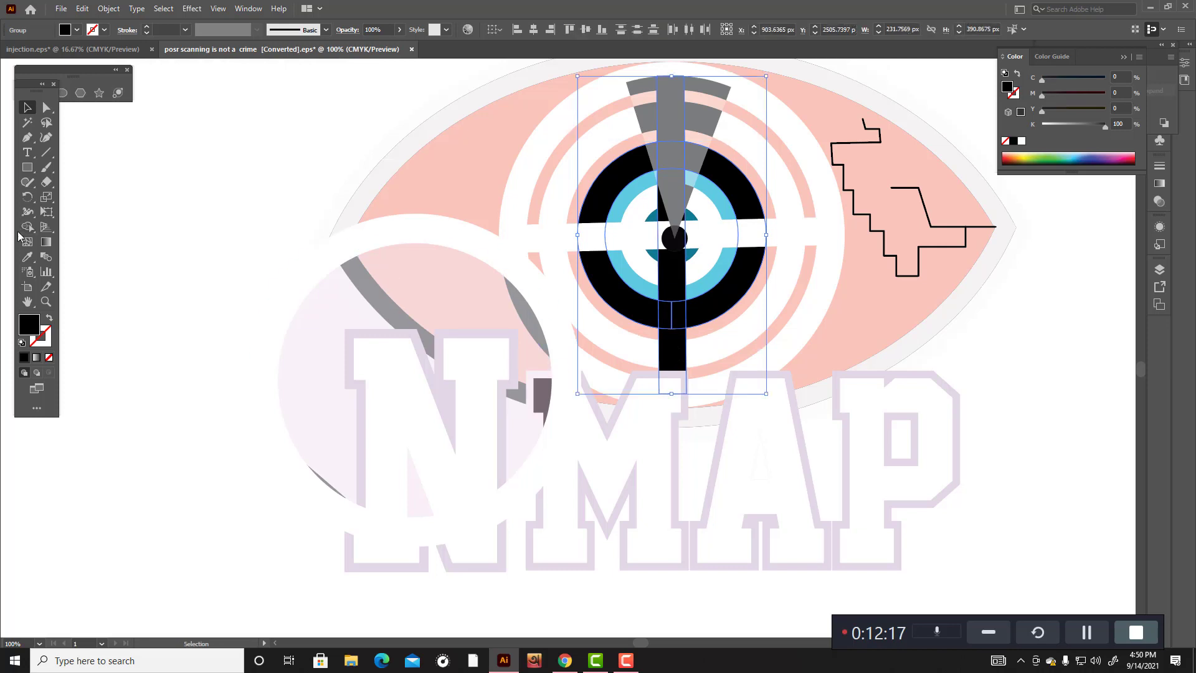
{"action": "left_click", "coordinate": [27, 256]}
{"action": "left_click", "coordinate": [186, 245]}
{"action": "left_click", "coordinate": [28, 107]}
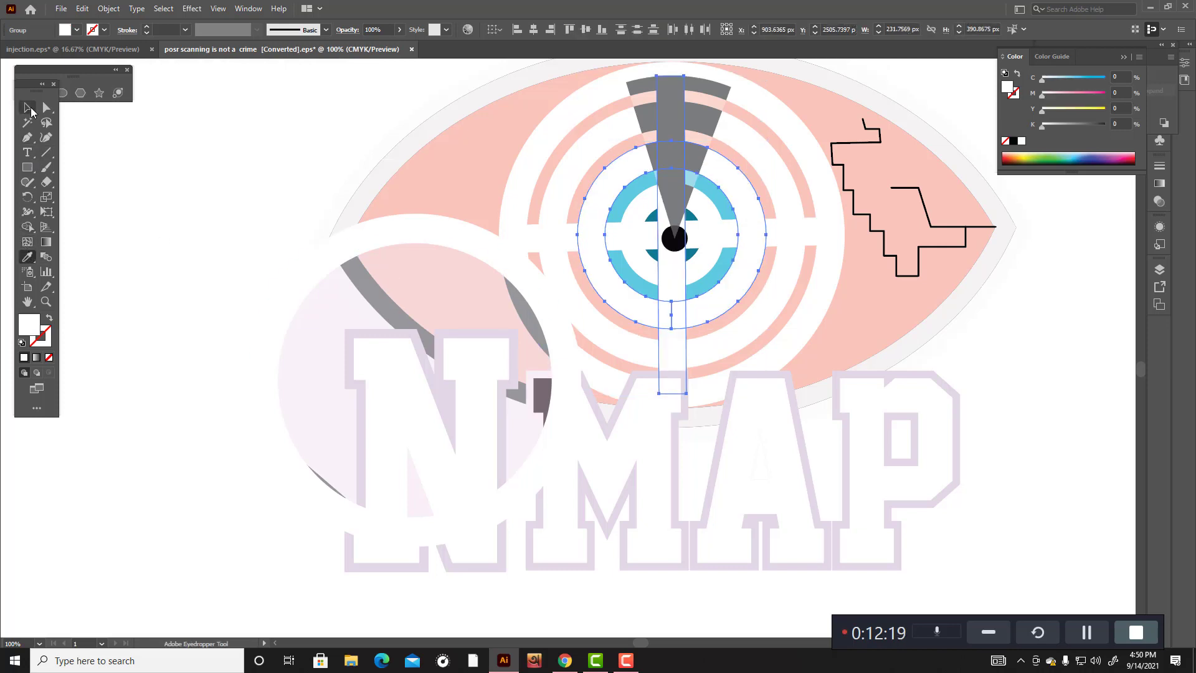
{"action": "left_click", "coordinate": [181, 175]}
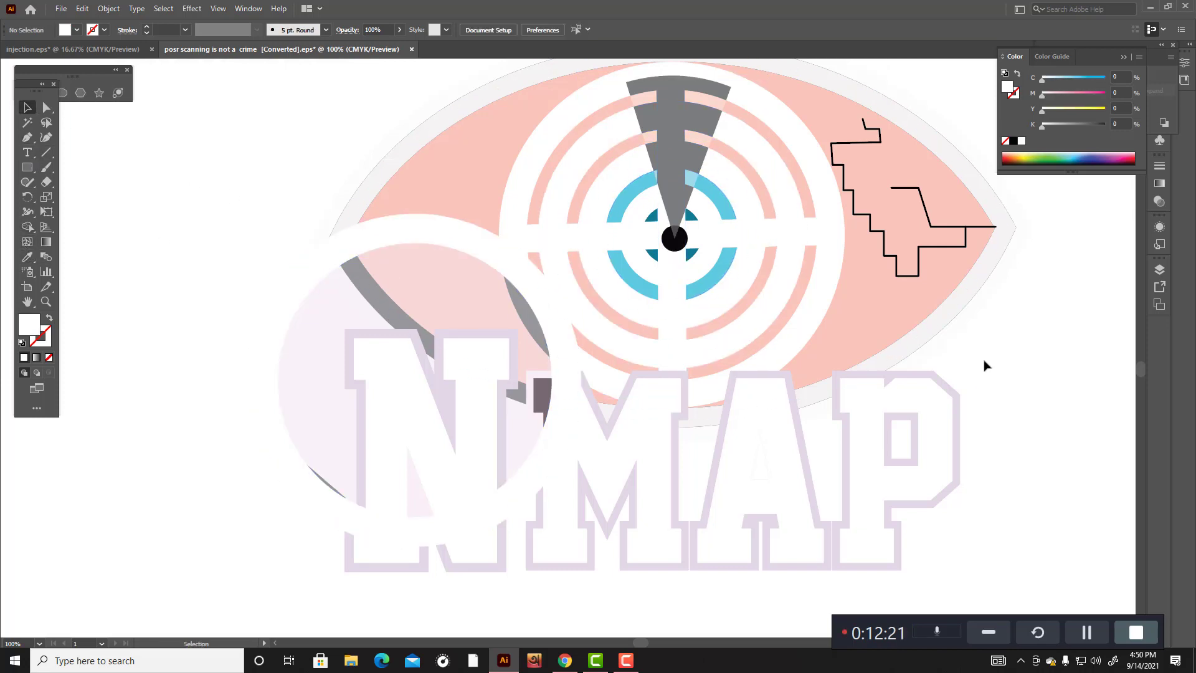
Step: Move the whole white-lettered artwork off the artboard onto the grey canvas and select its group there
{"action": "scroll", "coordinate": [985, 365], "scroll_direction": "down", "scroll_amount": 5}
{"action": "scroll", "coordinate": [1037, 440], "scroll_direction": "up", "scroll_amount": 1}
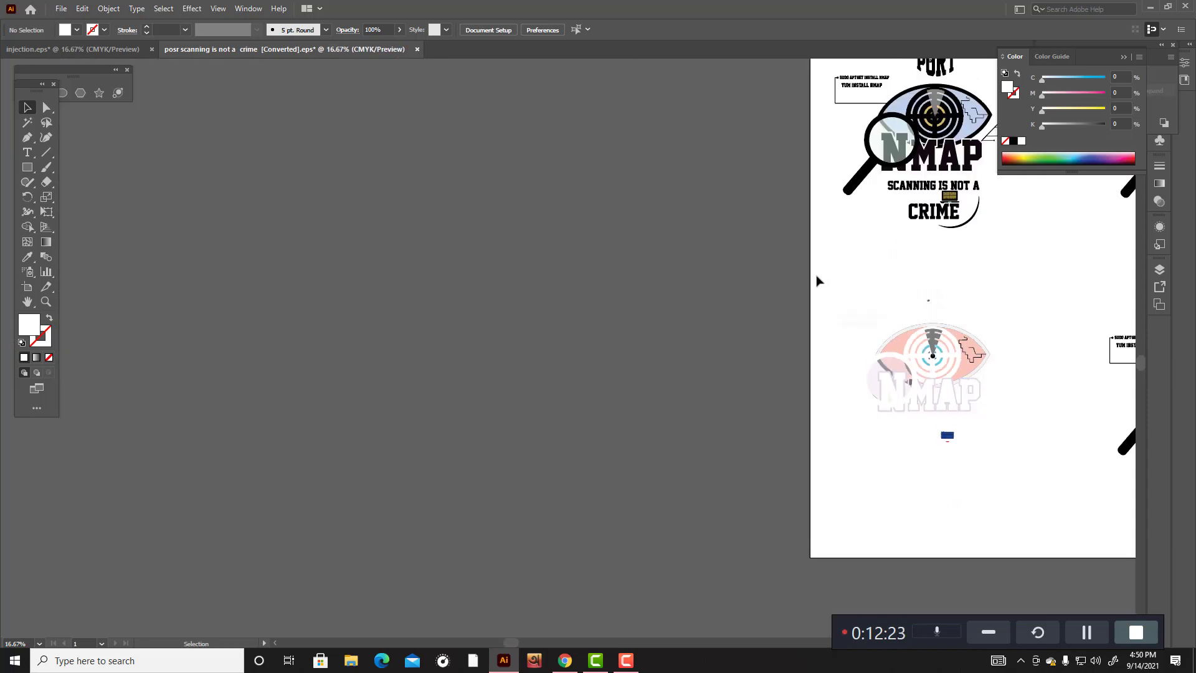
{"action": "left_click_drag", "start_coordinate": [818, 281], "coordinate": [1033, 531]}
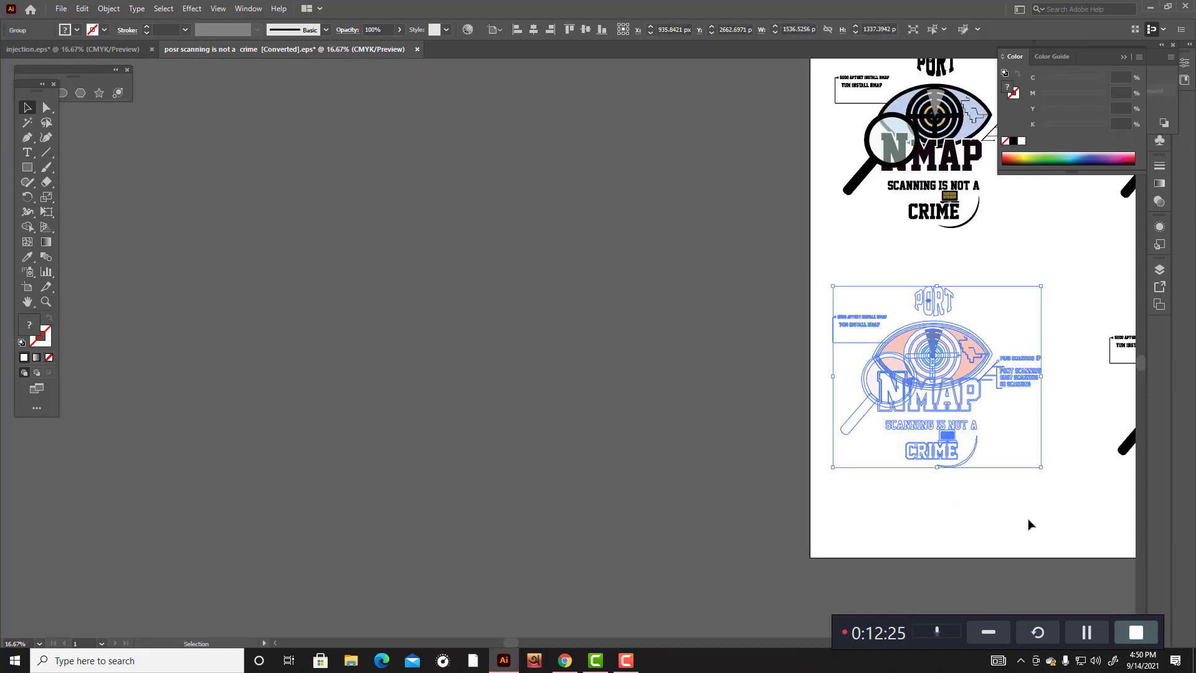
{"action": "left_click_drag", "start_coordinate": [983, 394], "coordinate": [484, 376]}
{"action": "left_click", "coordinate": [614, 374]}
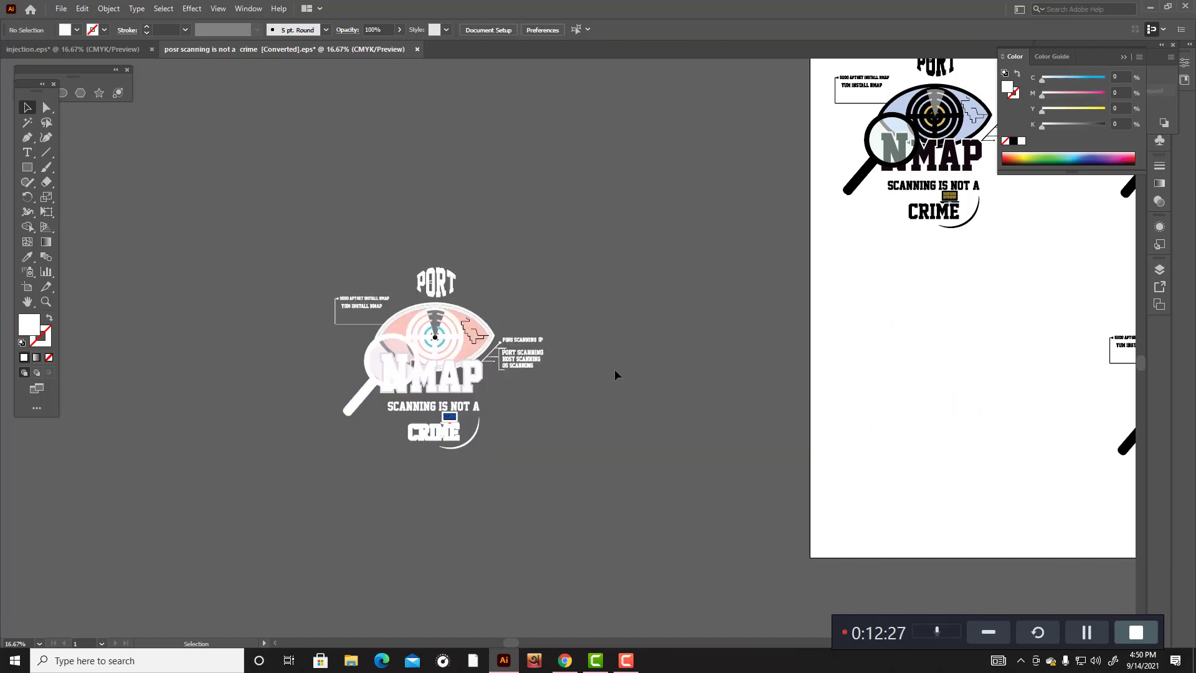
{"action": "scroll", "coordinate": [599, 368], "scroll_direction": "up", "scroll_amount": 2}
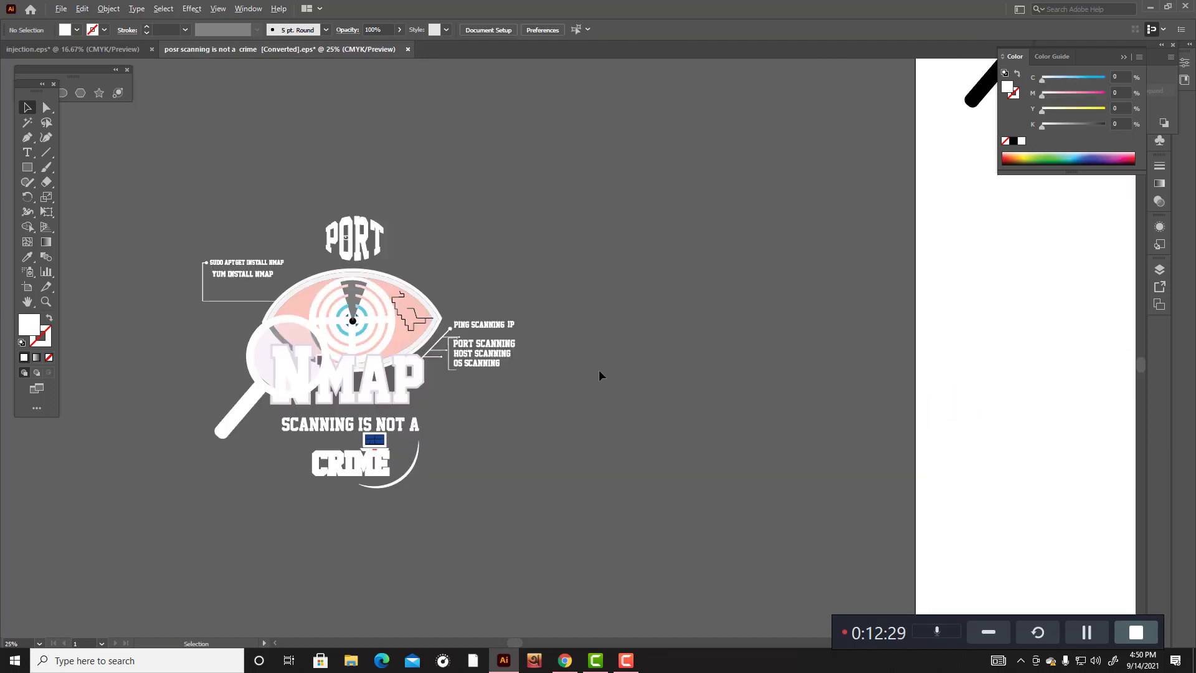
{"action": "left_click", "coordinate": [323, 313]}
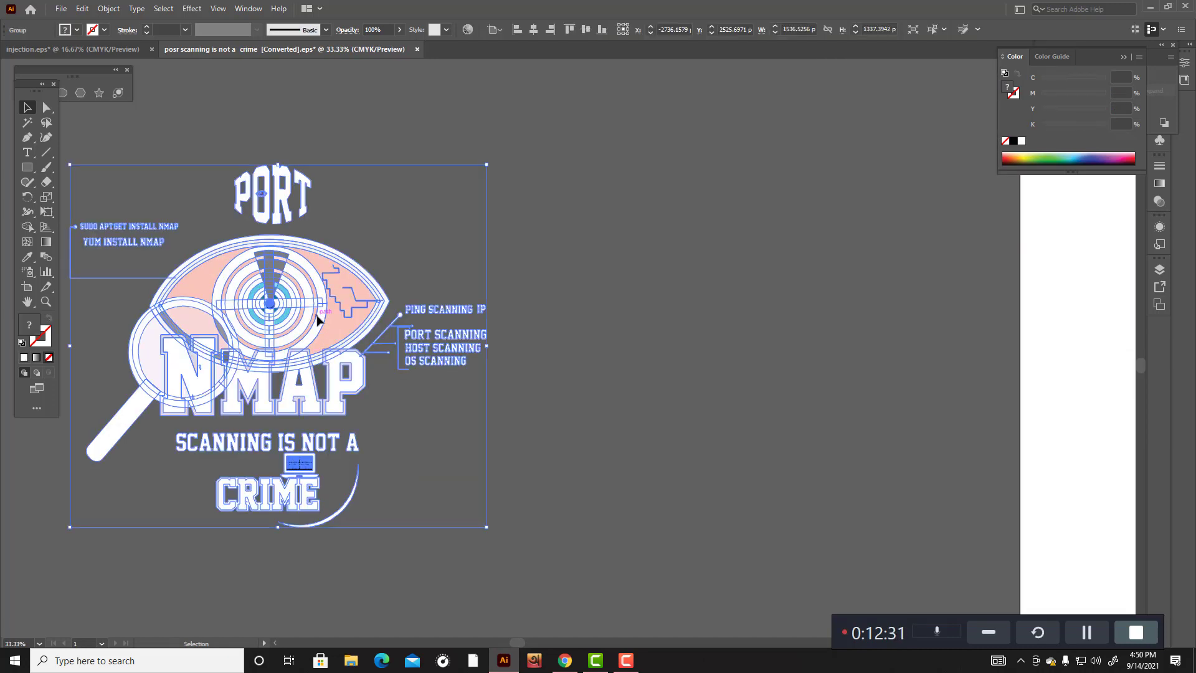
Step: Ungroup the white-lettered artwork on the grey canvas and deselect it
{"action": "right_click", "coordinate": [319, 316]}
{"action": "left_click", "coordinate": [353, 419]}
{"action": "left_click", "coordinate": [646, 390]}
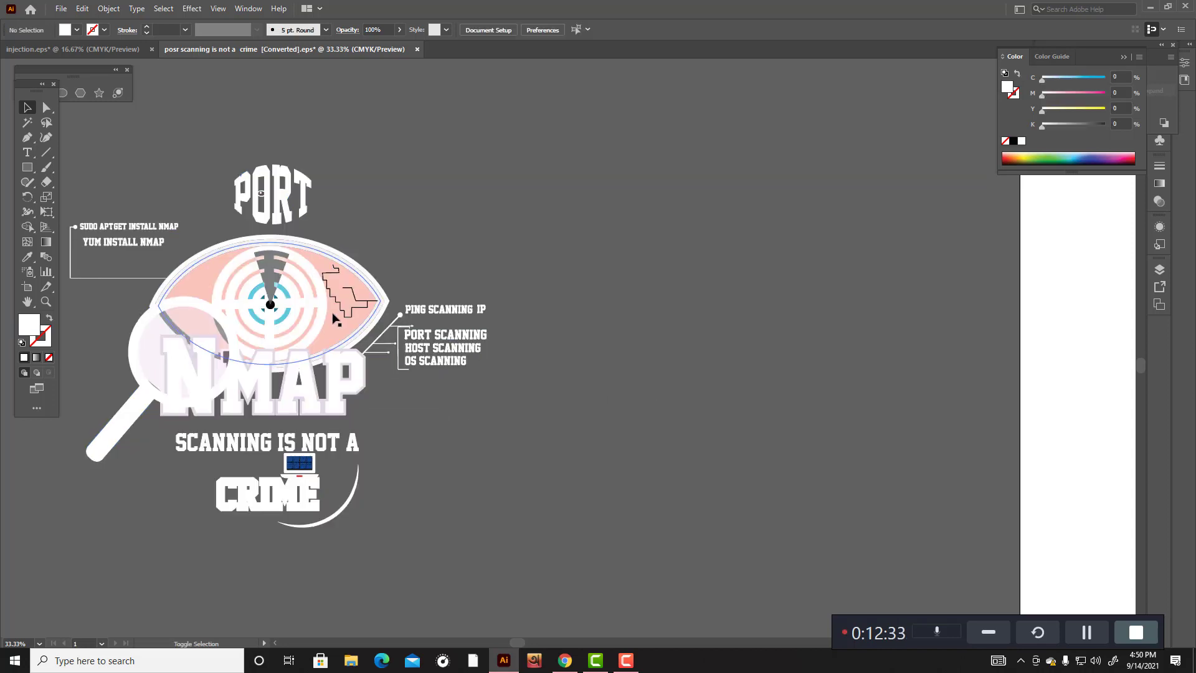
Step: Fill the eye target's two outer rings, inner ring and horizontal crosshair bar with dark purple 3D2733
{"action": "left_click", "coordinate": [313, 313]}
{"action": "left_click_drag", "start_coordinate": [311, 311], "coordinate": [297, 297]}
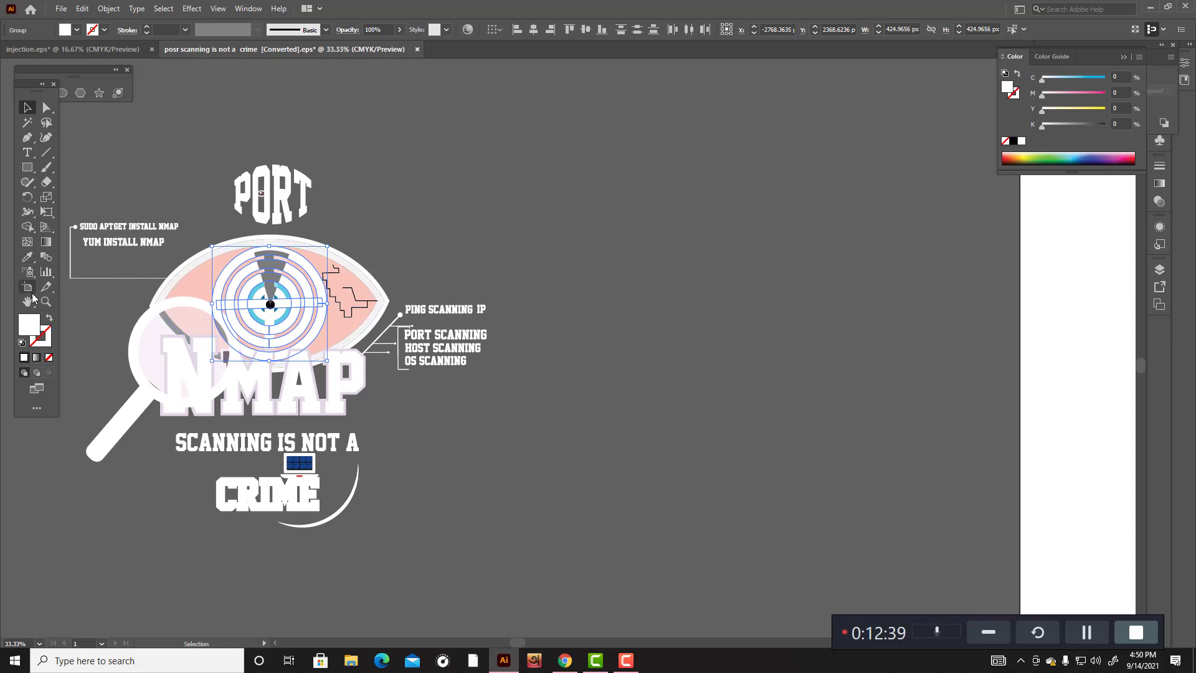
{"action": "double_click", "coordinate": [29, 325]}
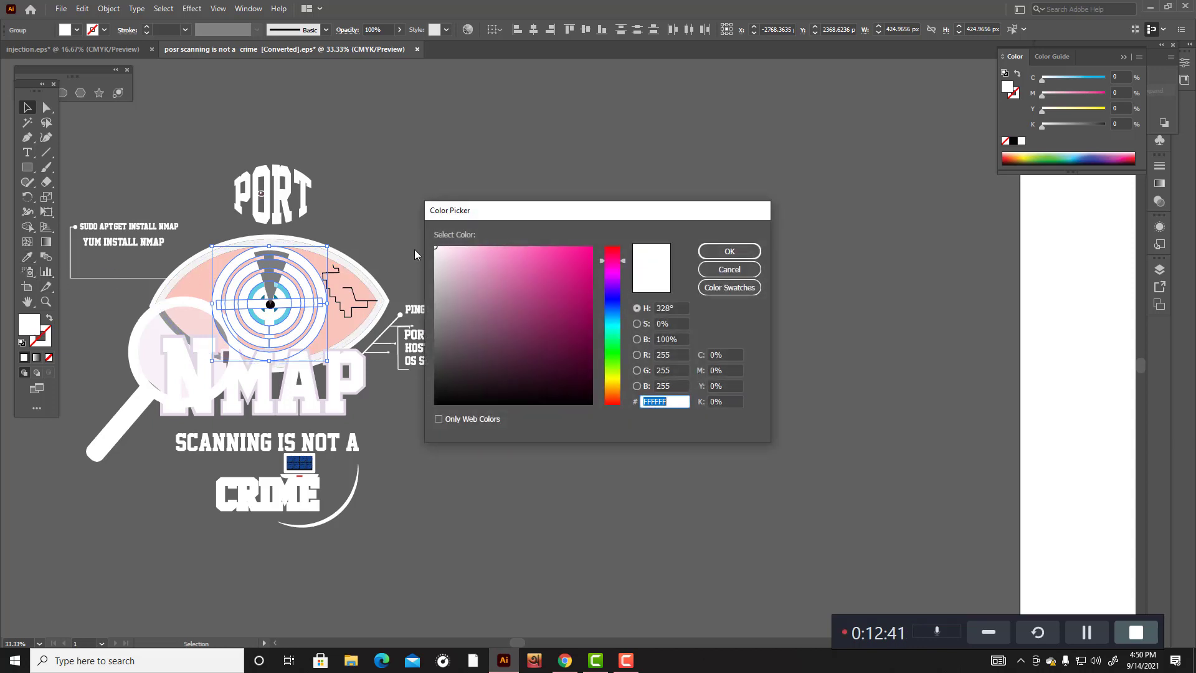
{"action": "left_click_drag", "start_coordinate": [440, 254], "coordinate": [492, 366]}
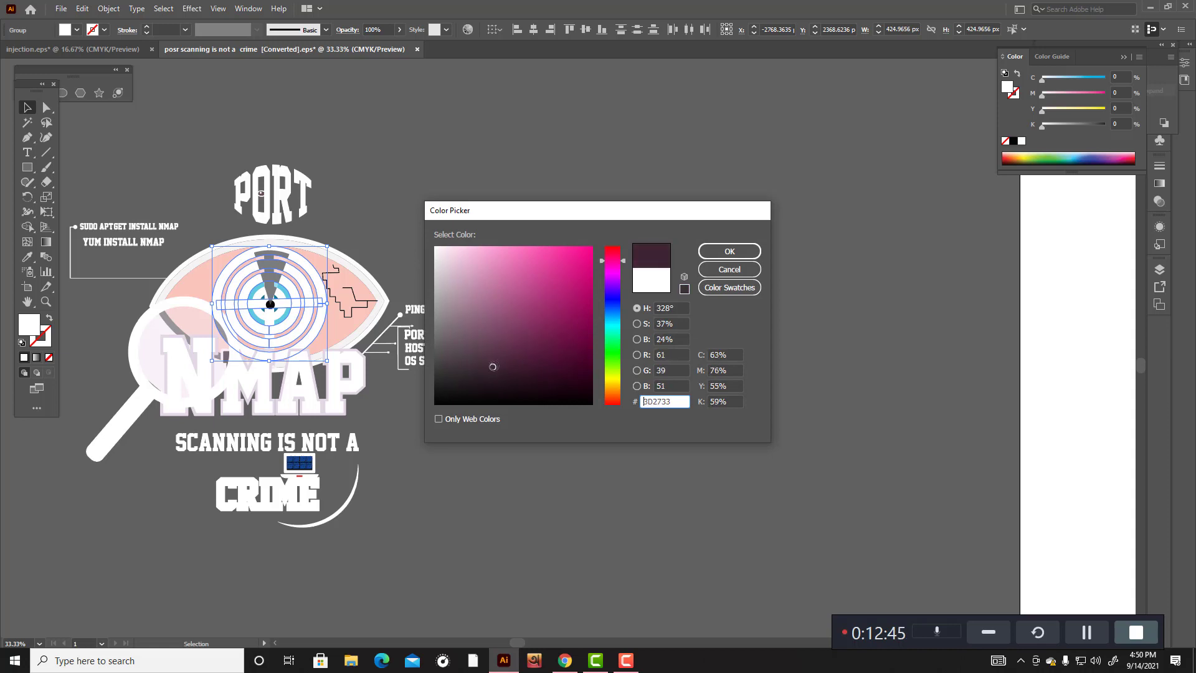
{"action": "left_click", "coordinate": [733, 252]}
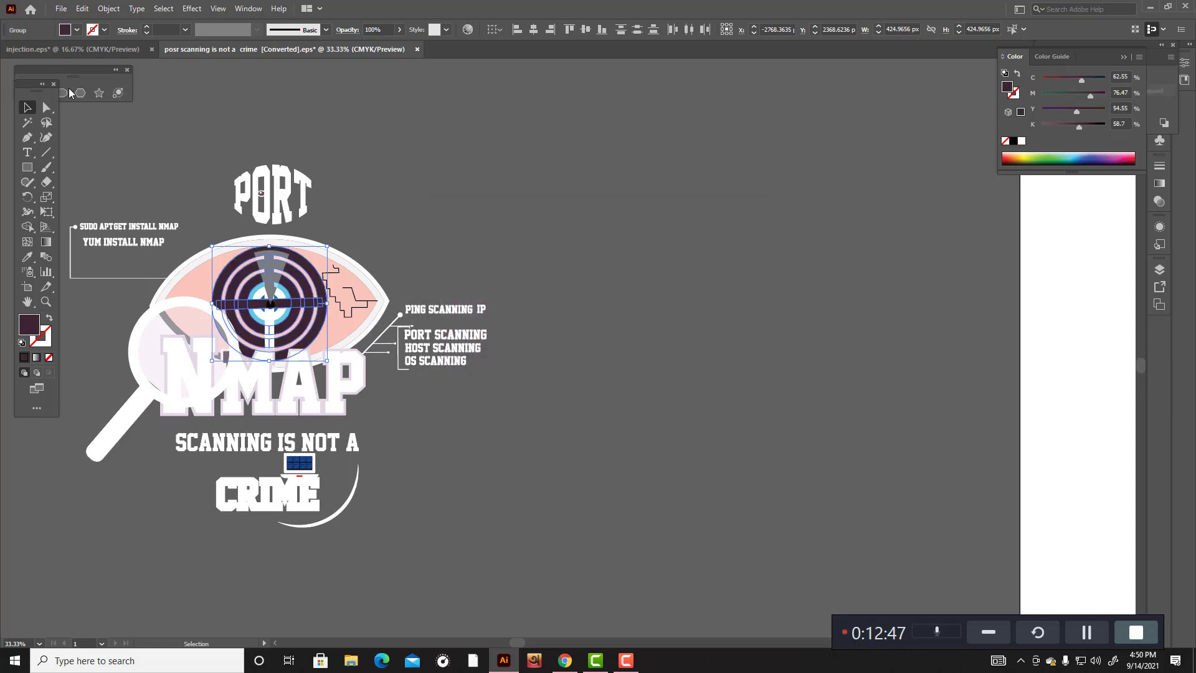
{"action": "left_click", "coordinate": [529, 234]}
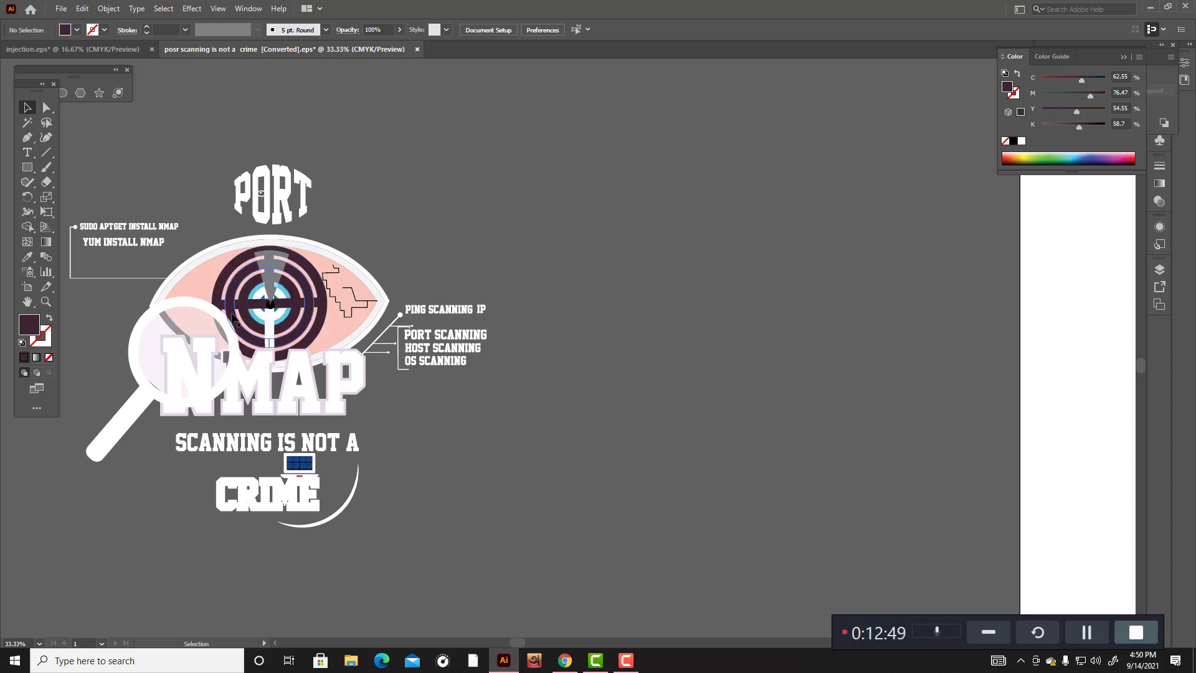
Step: Fill the grey sliver inside the magnifying lens with the rings' dark purple using the Eyedropper
{"action": "left_click", "coordinate": [224, 339]}
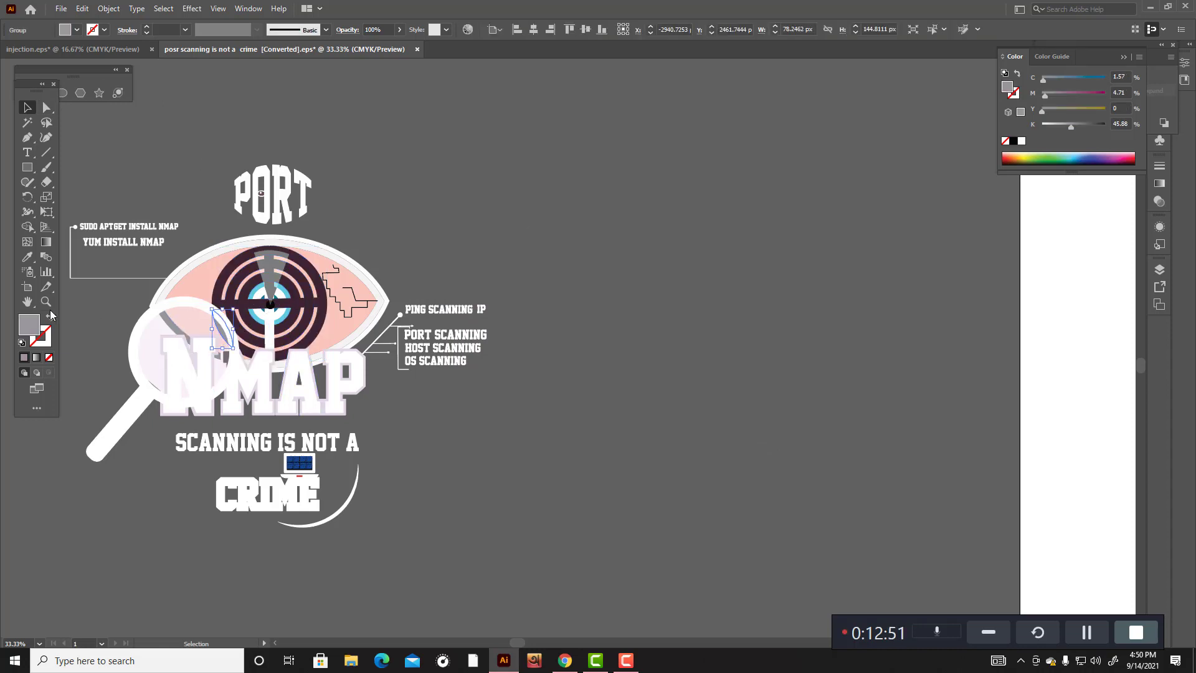
{"action": "left_click", "coordinate": [27, 256]}
{"action": "left_click", "coordinate": [319, 293]}
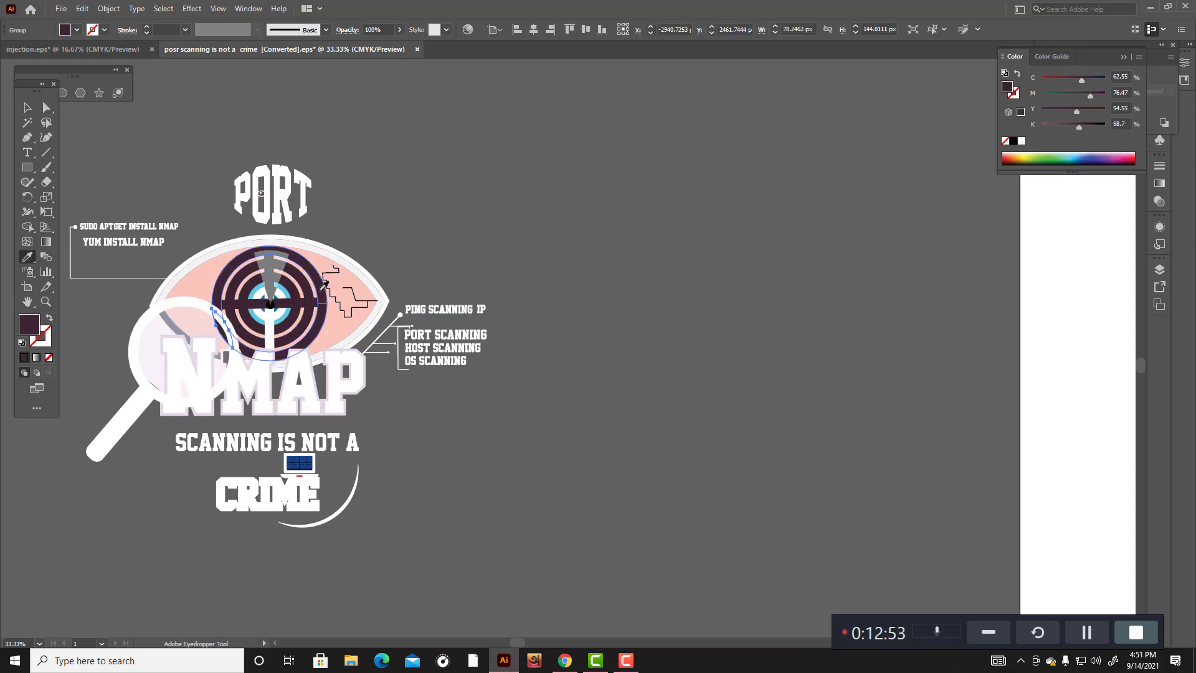
{"action": "left_click", "coordinate": [25, 110]}
{"action": "left_click", "coordinate": [420, 236]}
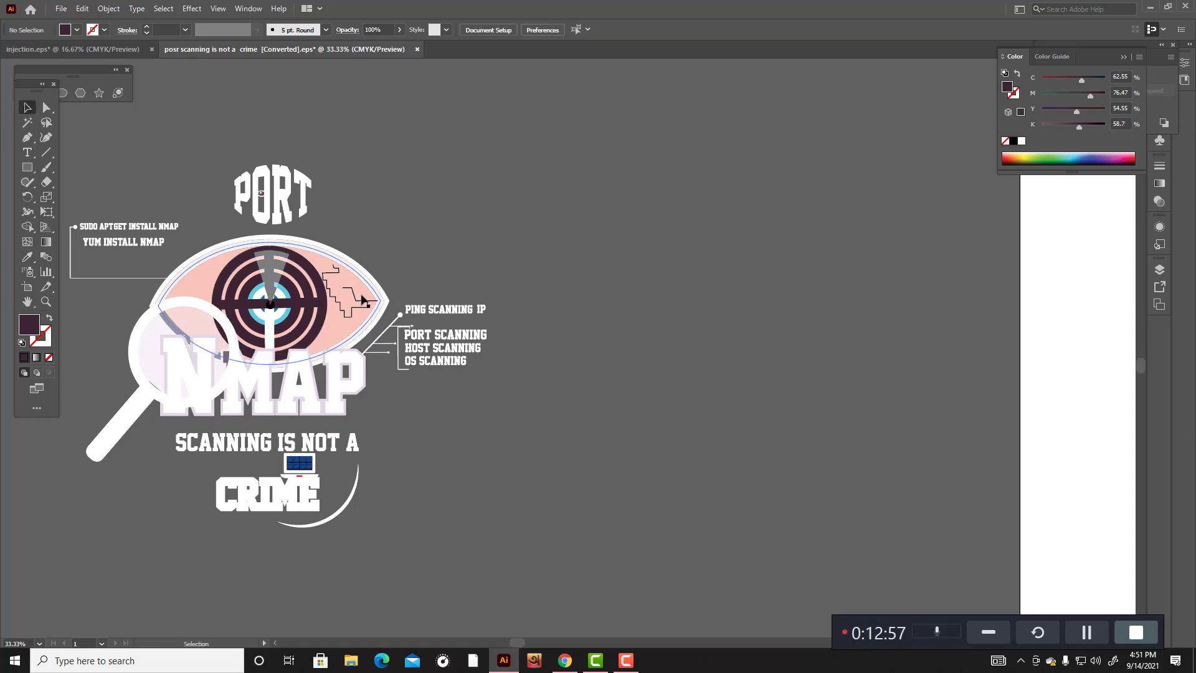
Step: Lower the opacity of the dark purple sliver inside the magnifying lens to 34%
{"action": "left_click", "coordinate": [222, 328]}
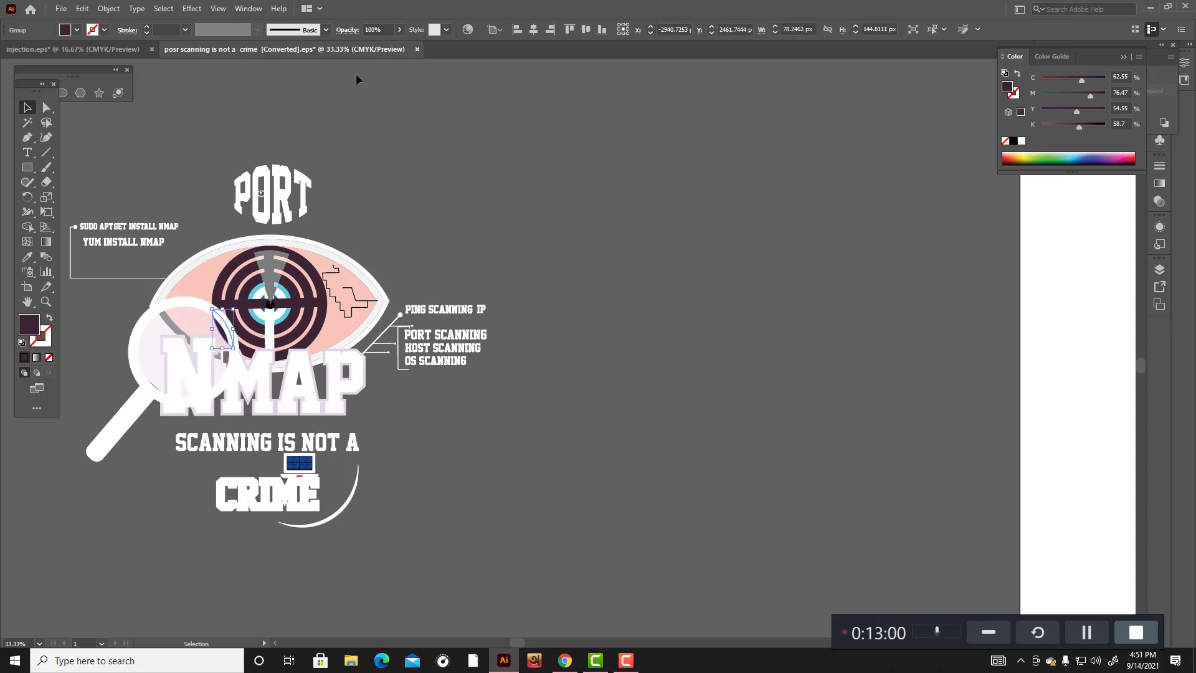
{"action": "left_click", "coordinate": [398, 30]}
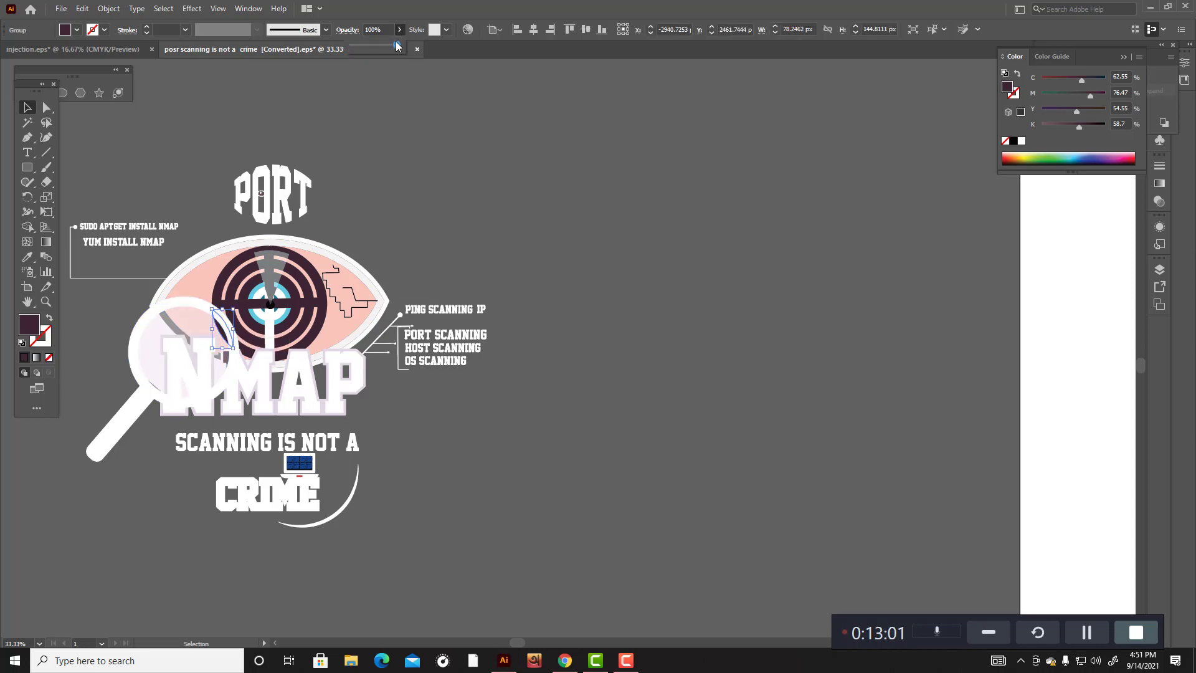
{"action": "left_click", "coordinate": [528, 192]}
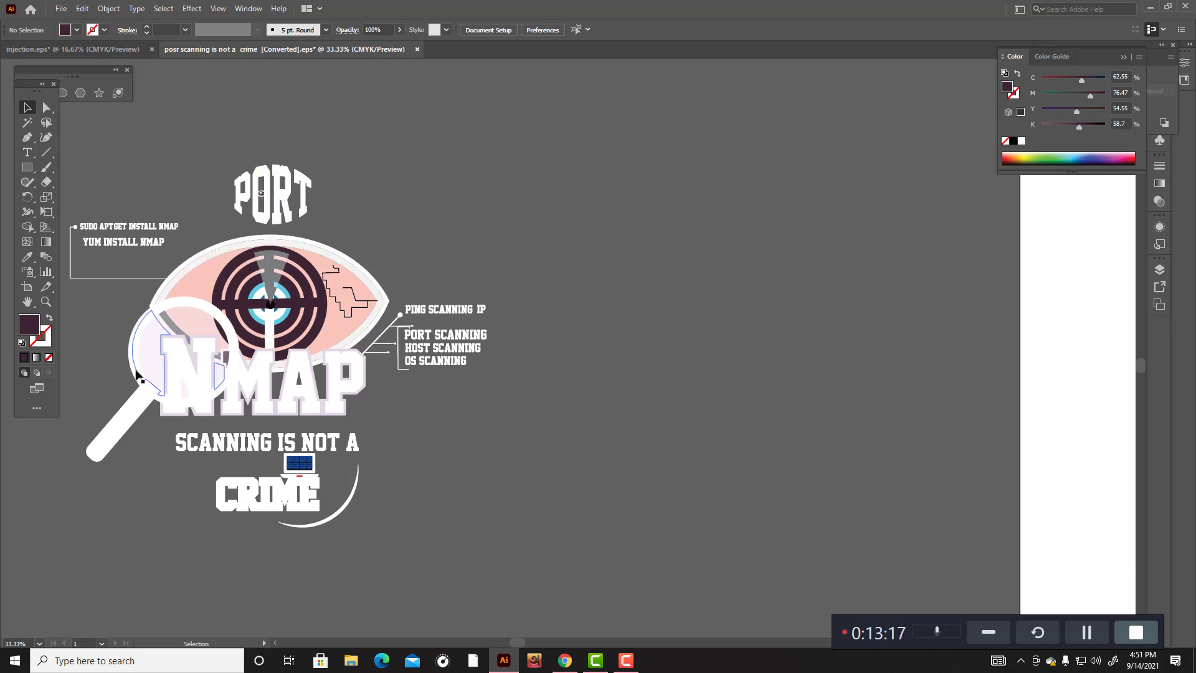
{"action": "left_click", "coordinate": [220, 335]}
{"action": "left_click", "coordinate": [400, 30]}
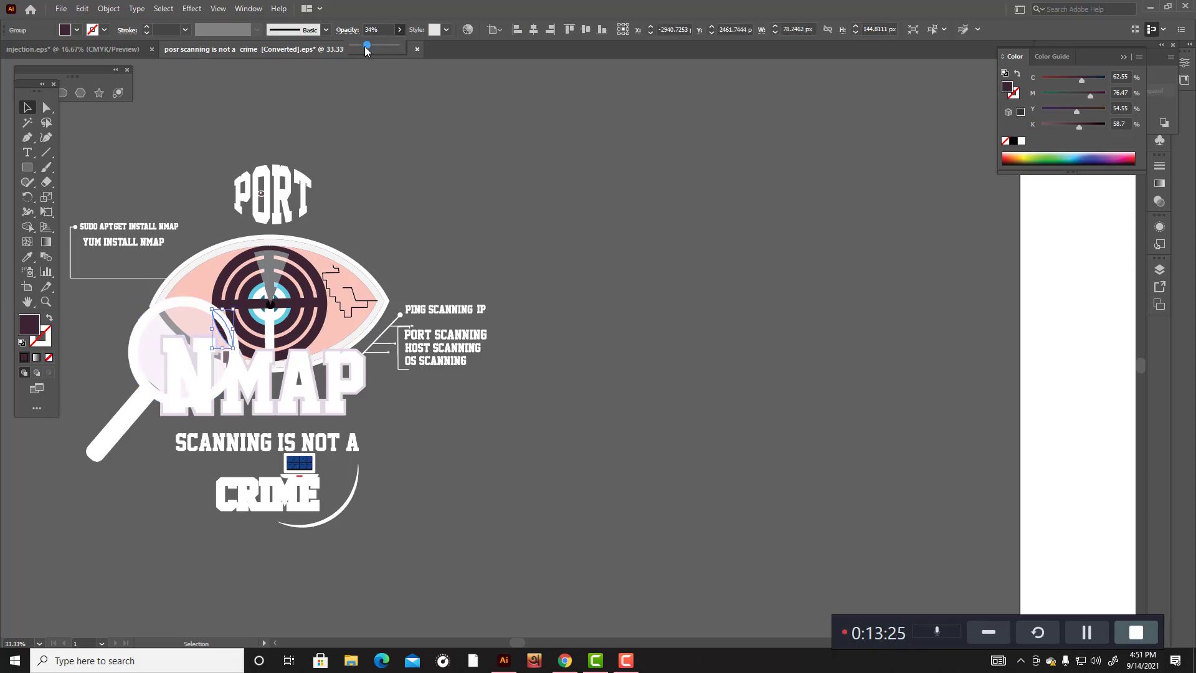
{"action": "left_click", "coordinate": [425, 174]}
Step: Try moving the dark sliver out of the lens to above the eye, and undo the move
{"action": "left_click", "coordinate": [199, 321]}
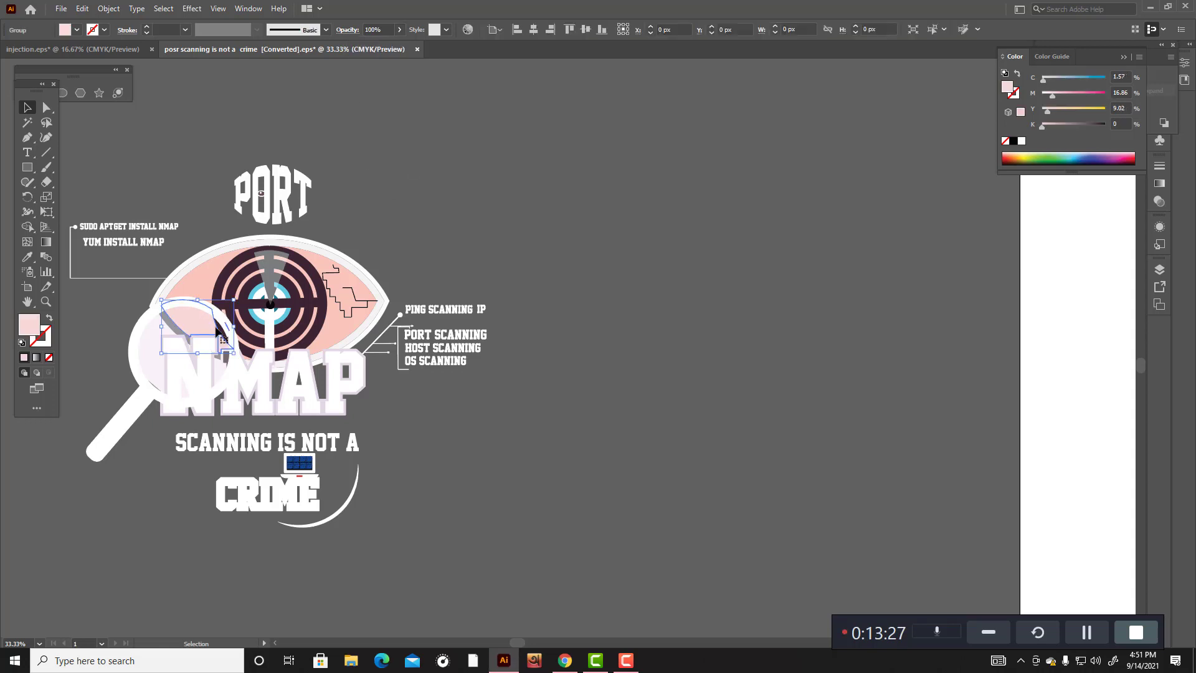
{"action": "left_click", "coordinate": [225, 335]}
{"action": "left_click", "coordinate": [225, 335]}
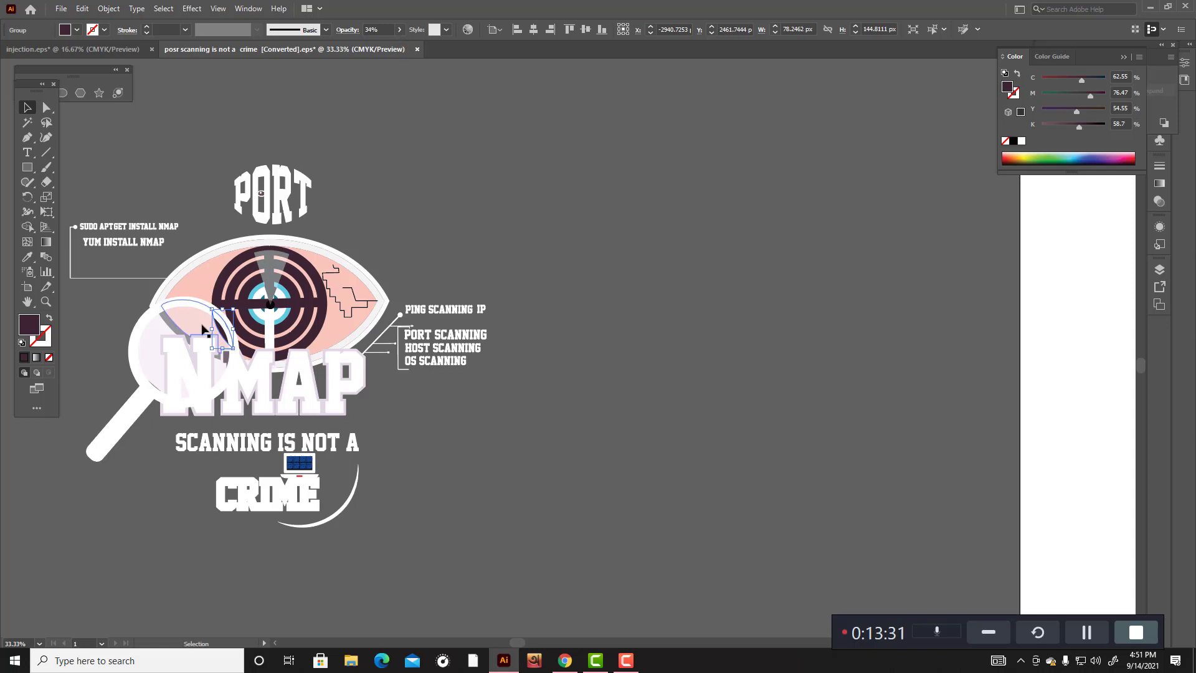
{"action": "left_click_drag", "start_coordinate": [224, 329], "coordinate": [370, 245]}
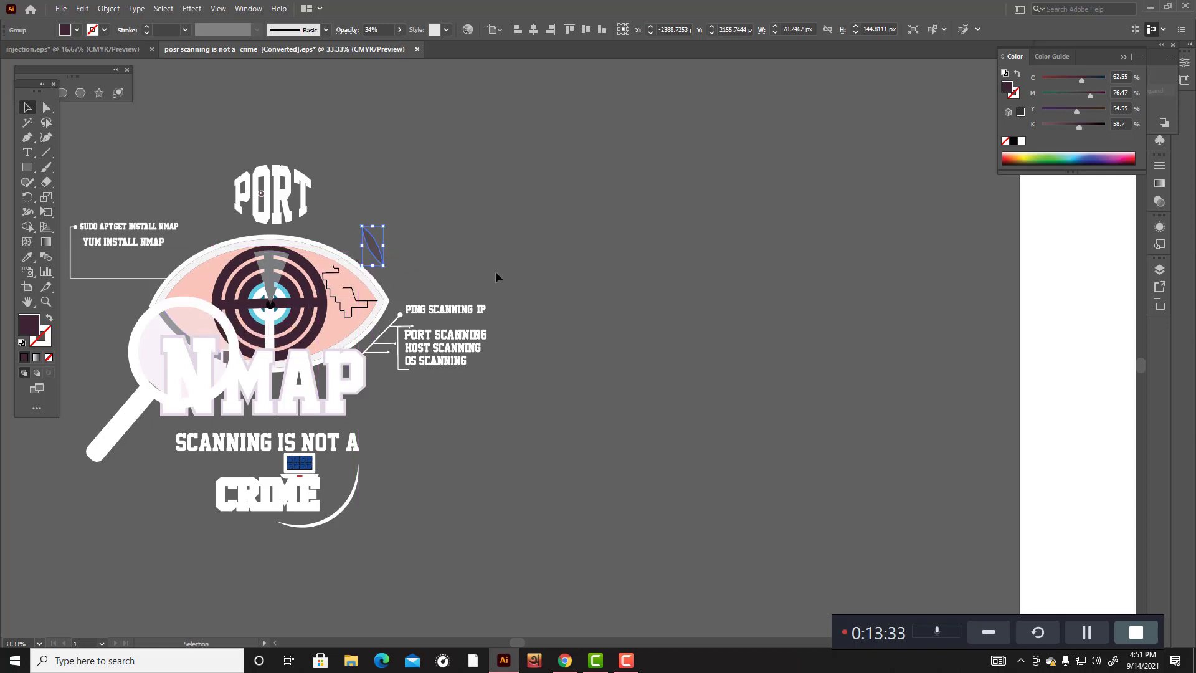
{"action": "key", "text": "ctrl+z"}
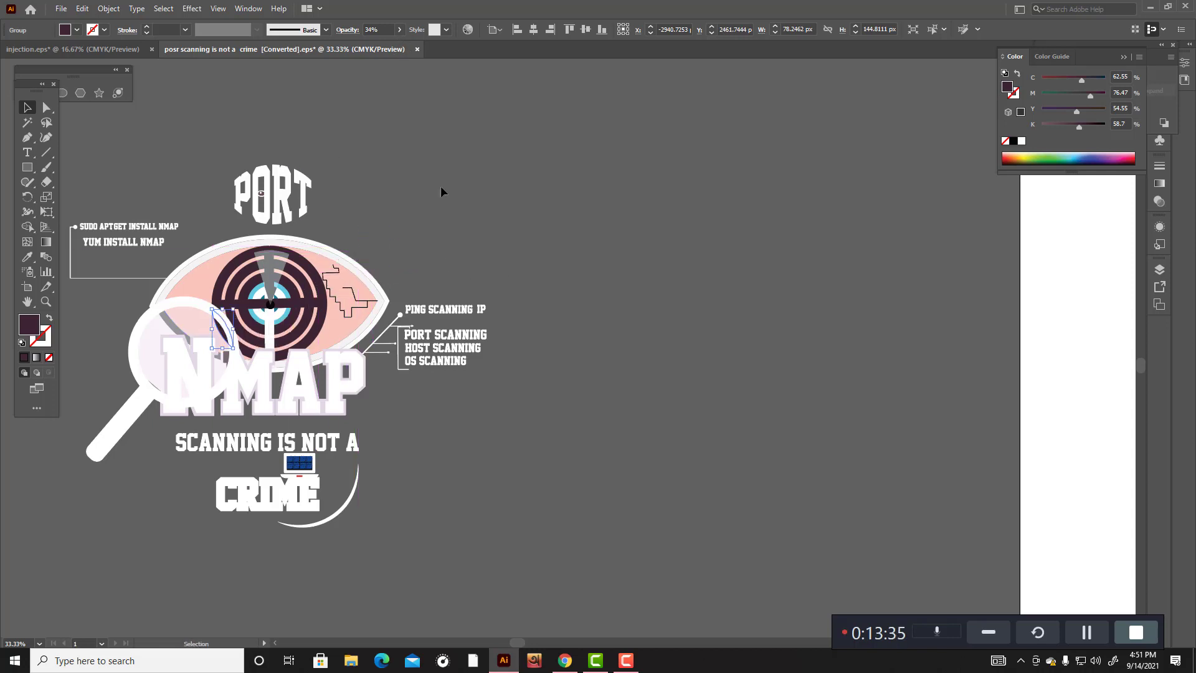
Step: Set the opacity of the sliver inside the lens to 97%
{"action": "left_click", "coordinate": [402, 32]}
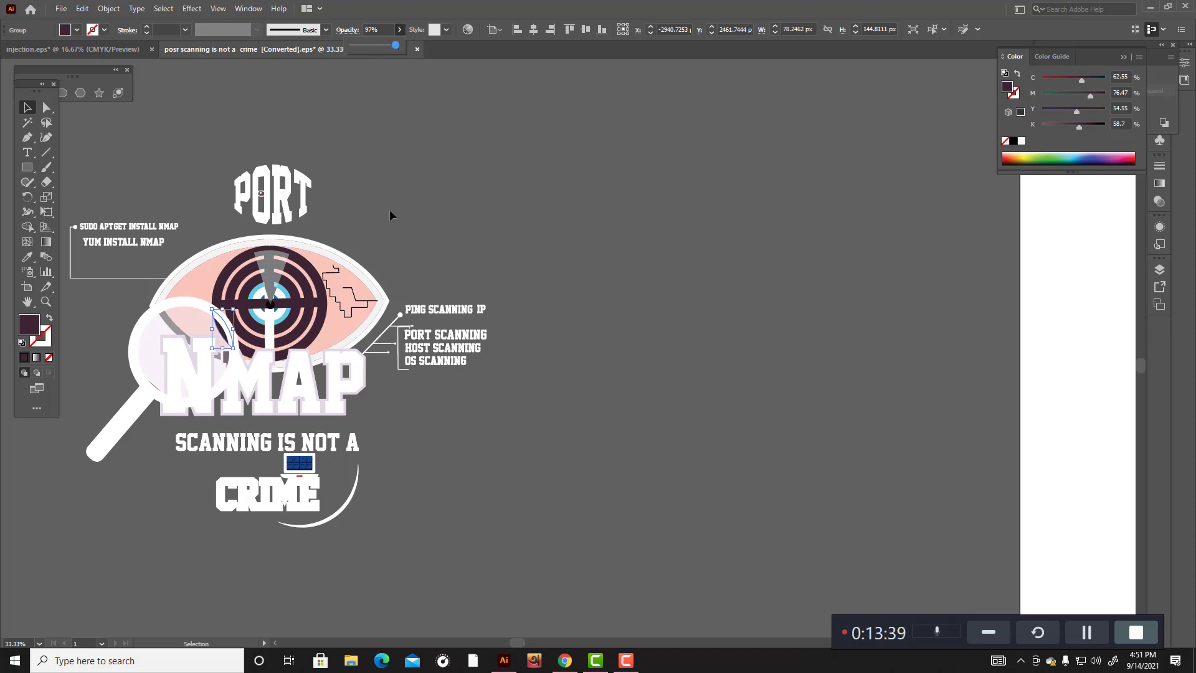
{"action": "left_click_drag", "start_coordinate": [222, 328], "coordinate": [366, 247]}
{"action": "key", "text": "ctrl+z"}
{"action": "left_click", "coordinate": [476, 258]}
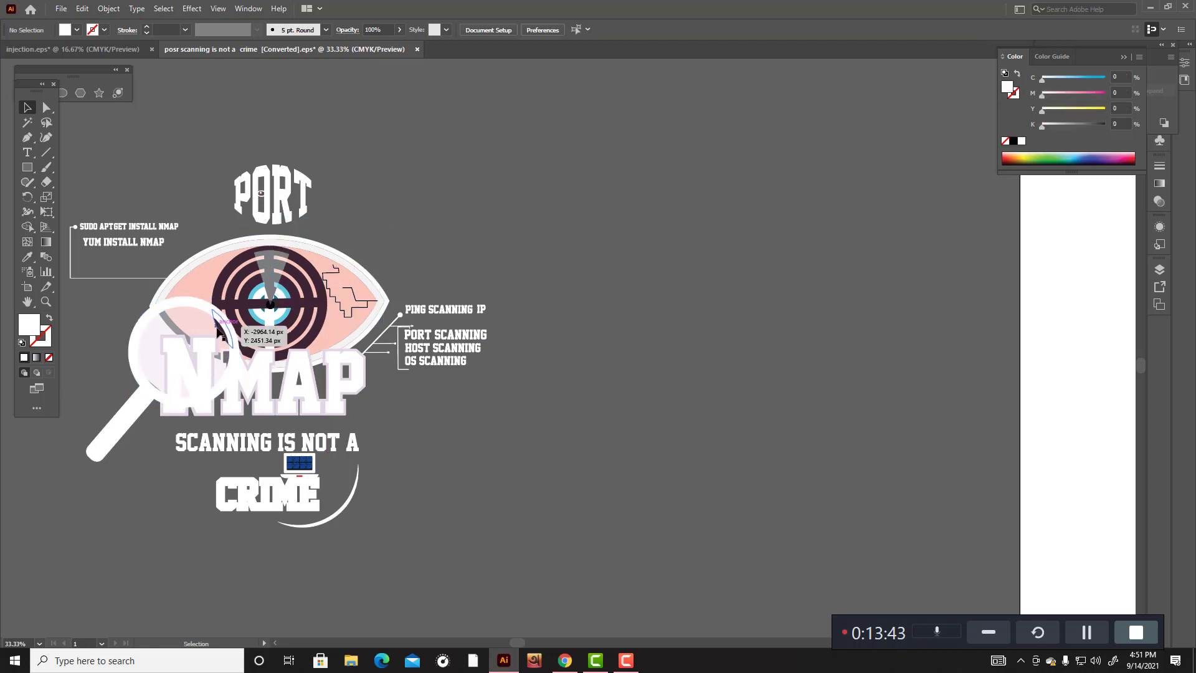
Step: Move the dark sliver aside within the magnifying lens to uncover the outer target ring beneath it
{"action": "left_click", "coordinate": [220, 330]}
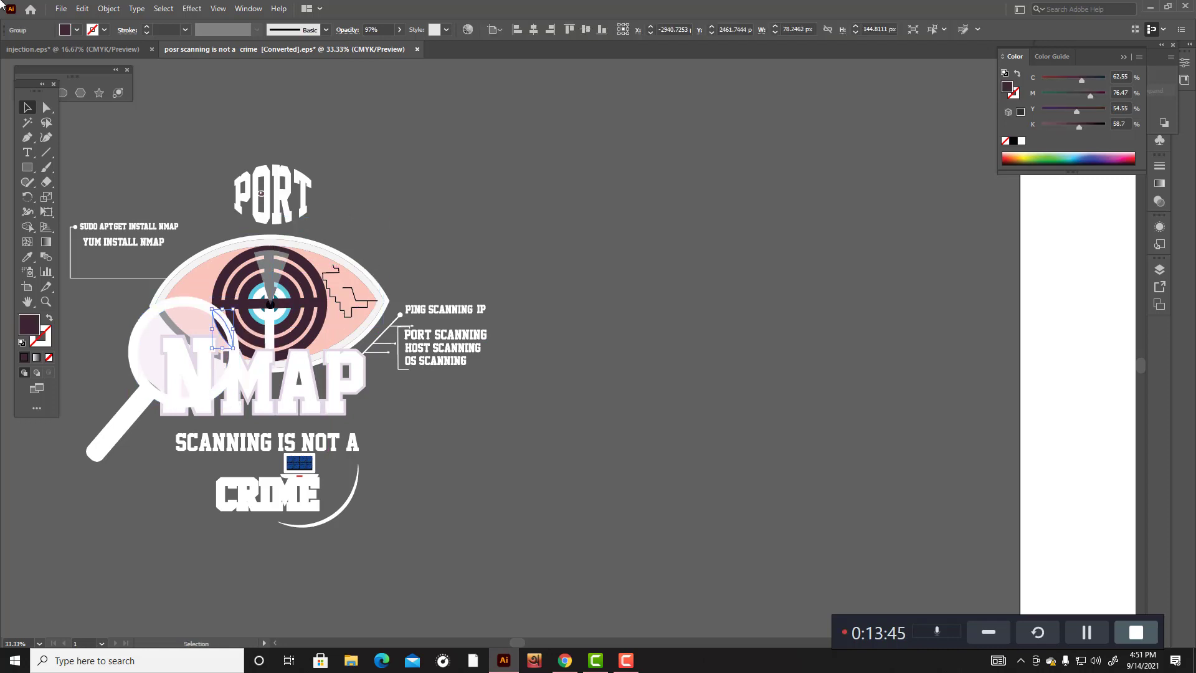
{"action": "key", "text": "ctrl+plus"}
{"action": "key", "text": "ctrl+plus"}
{"action": "key", "text": "ctrl+plus"}
{"action": "key", "text": "ctrl+plus"}
{"action": "key", "text": "ctrl+plus"}
{"action": "key", "text": "ctrl+plus"}
{"action": "key", "text": "ctrl+plus"}
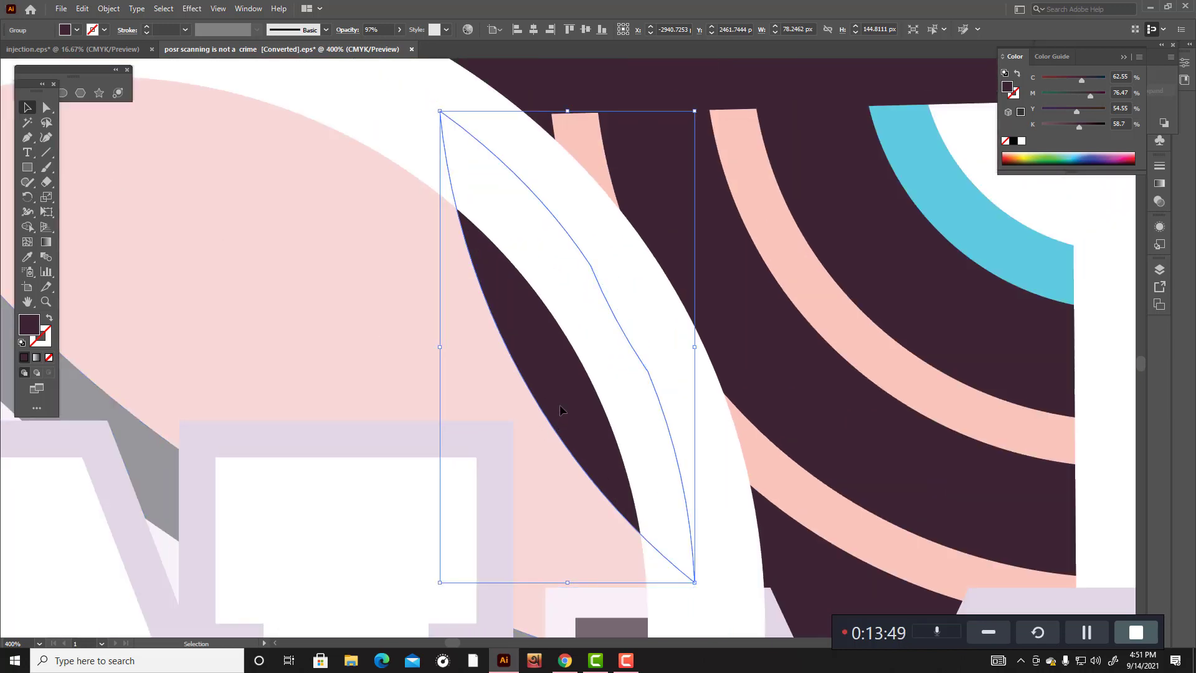
{"action": "left_click_drag", "start_coordinate": [560, 409], "coordinate": [406, 399]}
Step: Reduce the opacity of the target's outermost ring to about 85%
{"action": "left_click", "coordinate": [579, 387]}
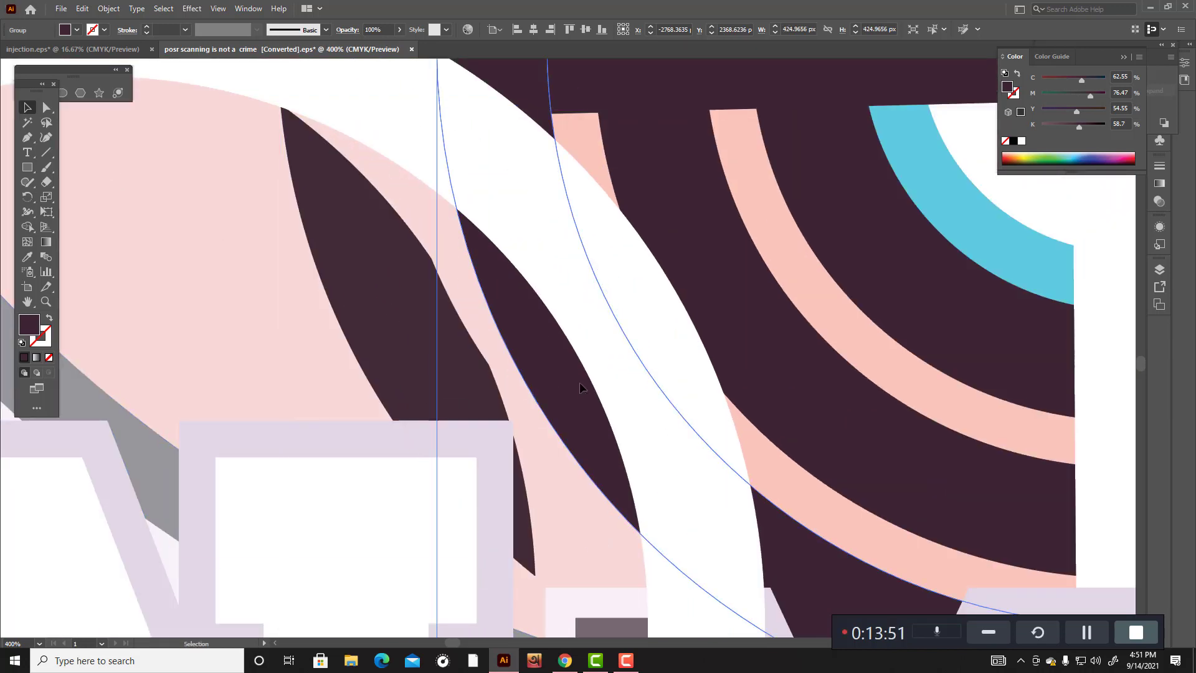
{"action": "left_click", "coordinate": [400, 30]}
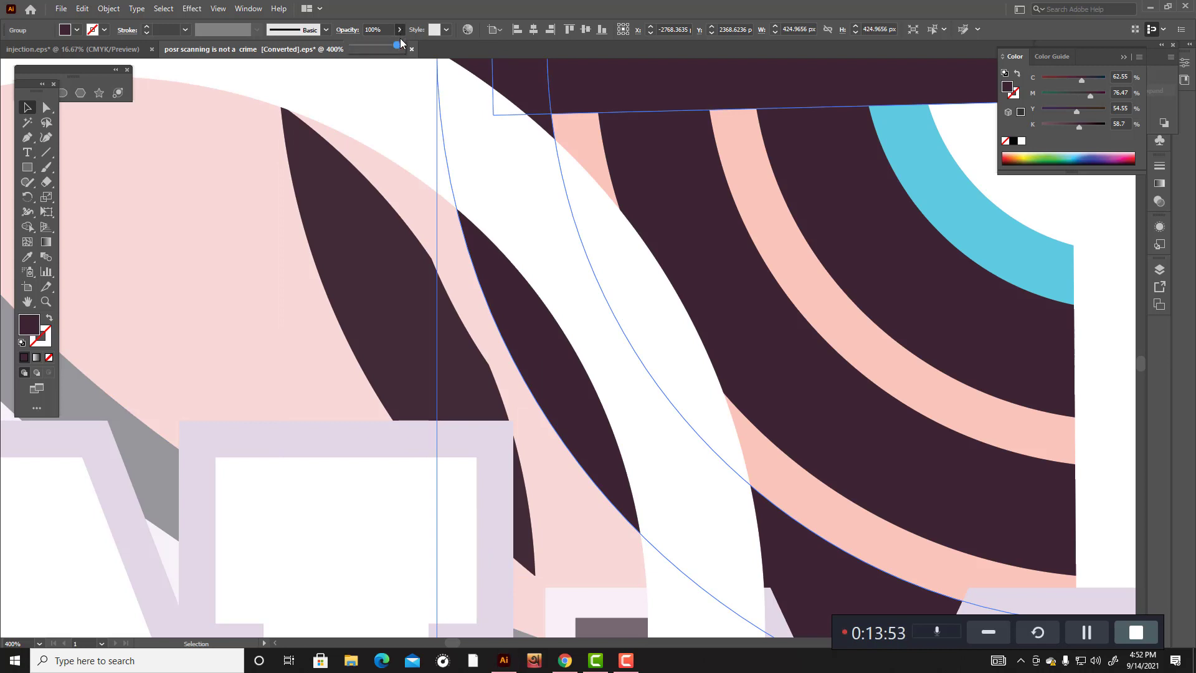
{"action": "mouse_move", "coordinate": [399, 46]}
{"action": "left_mouse_down"}
{"action": "mouse_move", "coordinate": [369, 46]}
{"action": "mouse_move", "coordinate": [380, 42]}
{"action": "left_mouse_up"}
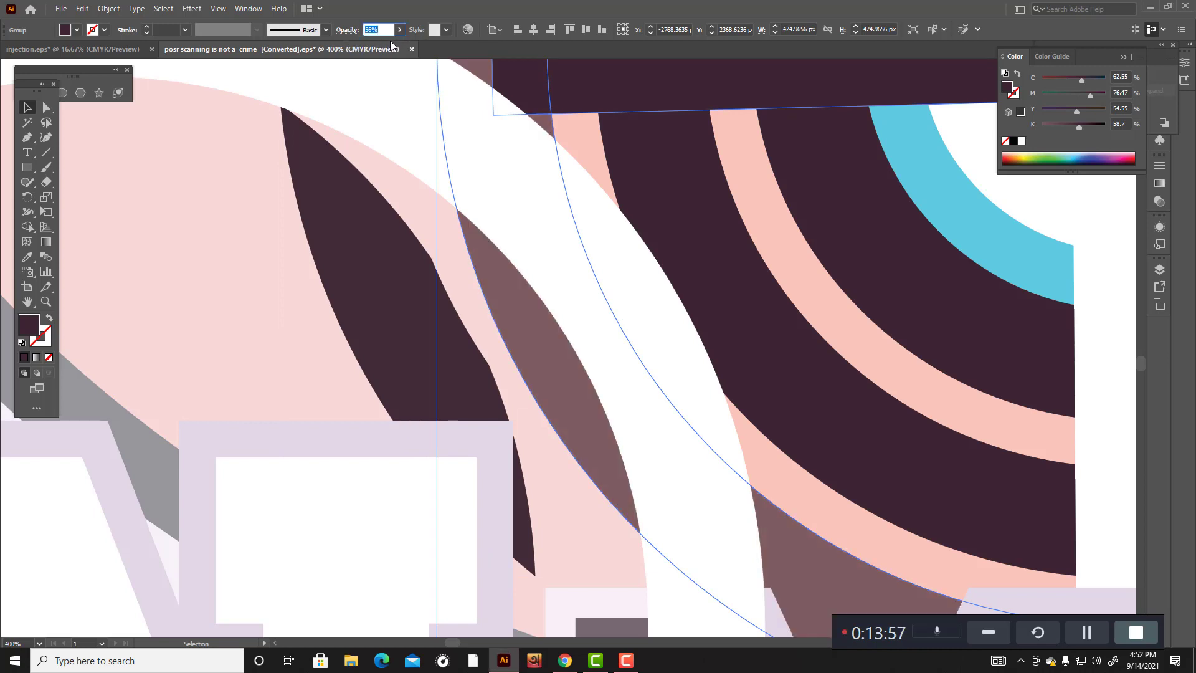
{"action": "left_click", "coordinate": [399, 29]}
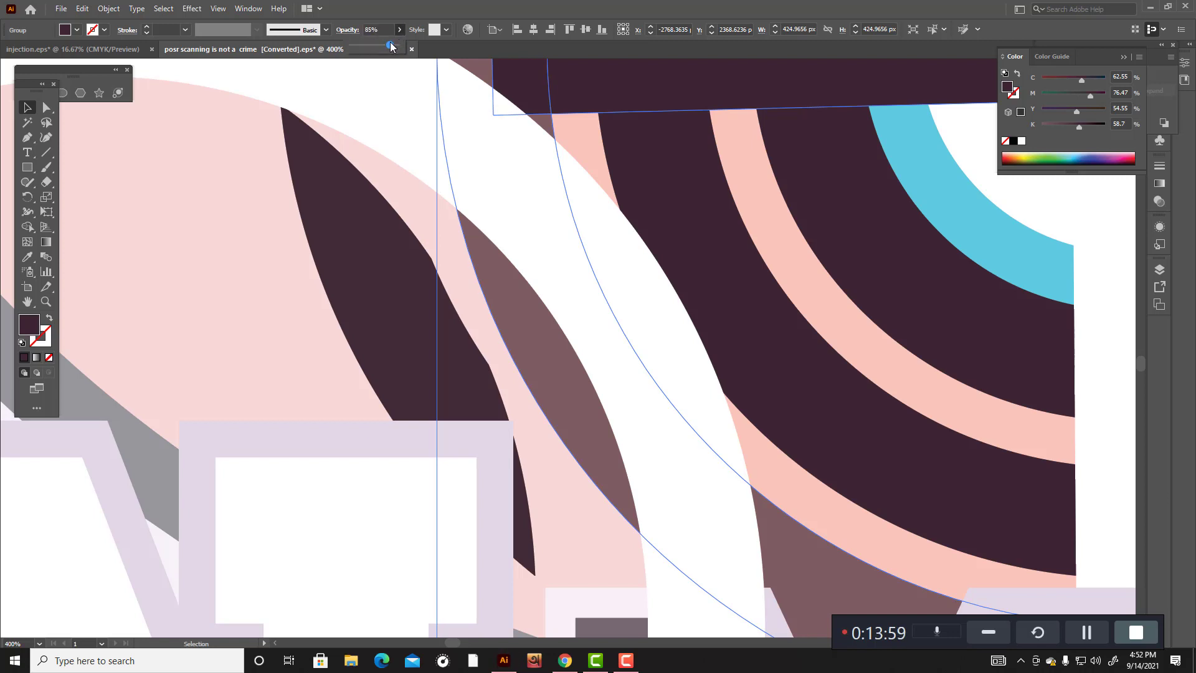
{"action": "left_click_drag", "start_coordinate": [390, 46], "coordinate": [391, 46]}
Step: Move the dark sliver back over the outer ring at the magnifying lens's edge
{"action": "left_click_drag", "start_coordinate": [423, 277], "coordinate": [545, 282]}
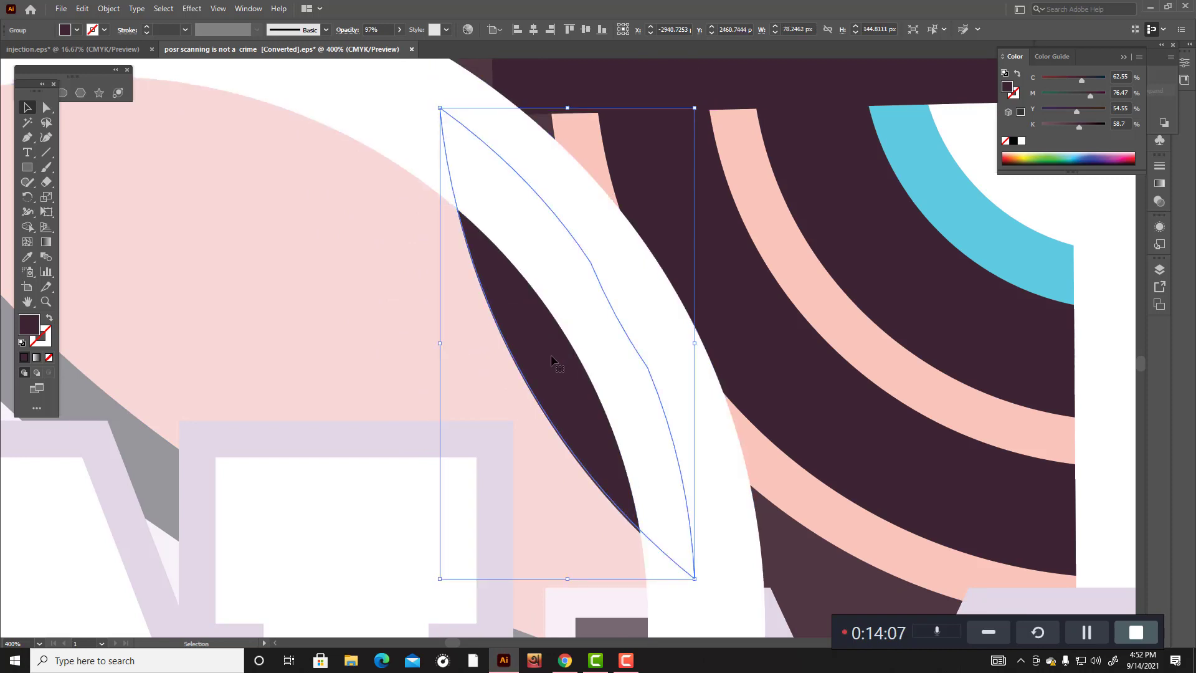
{"action": "left_click_drag", "start_coordinate": [551, 362], "coordinate": [551, 361]}
{"action": "key", "text": "ctrl+0"}
{"action": "left_click", "coordinate": [828, 245]}
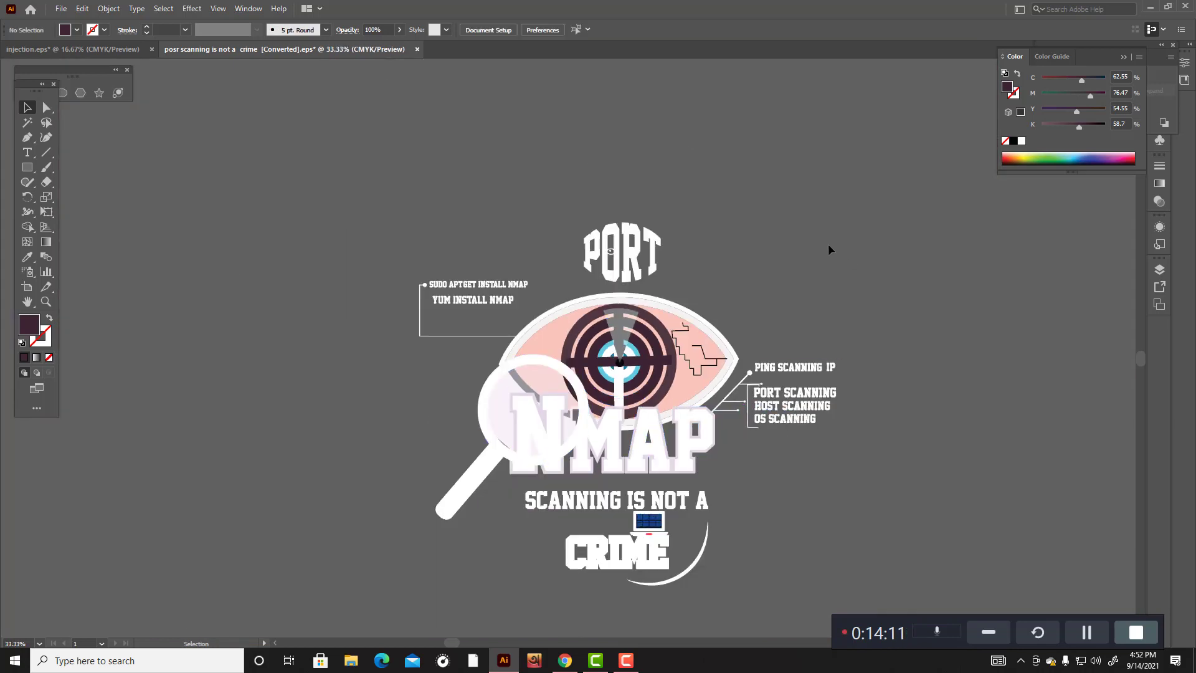
Step: Trim off the left end of the horizontal crosshair bar where it overlaps the outermost ring using the Shape Builder
{"action": "left_click", "coordinate": [645, 367]}
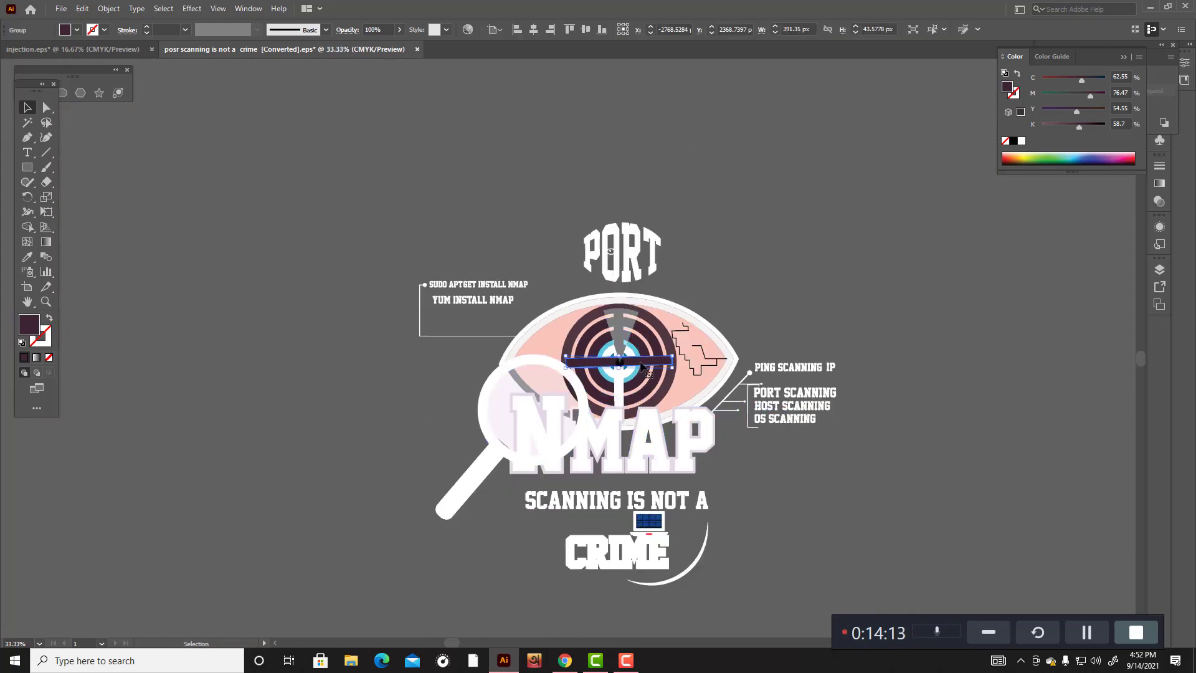
{"action": "scroll", "coordinate": [641, 366], "scroll_direction": "up", "scroll_amount": 3}
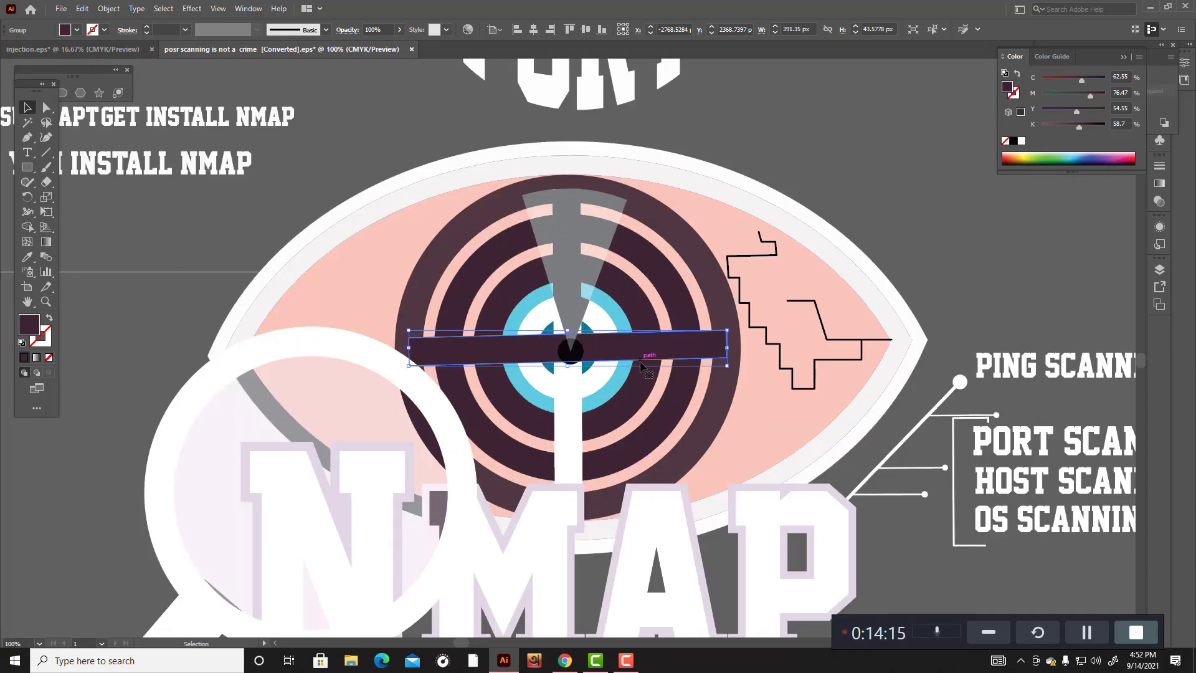
{"action": "left_click", "coordinate": [696, 320], "text": "shift"}
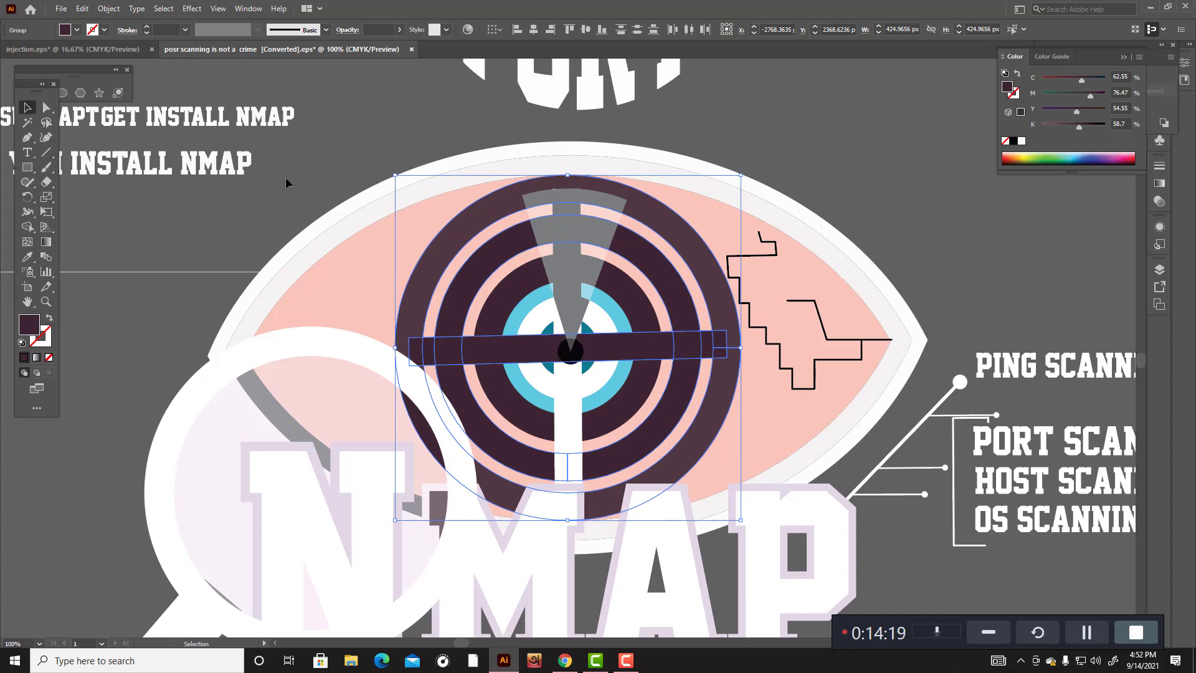
{"action": "left_click", "coordinate": [28, 228]}
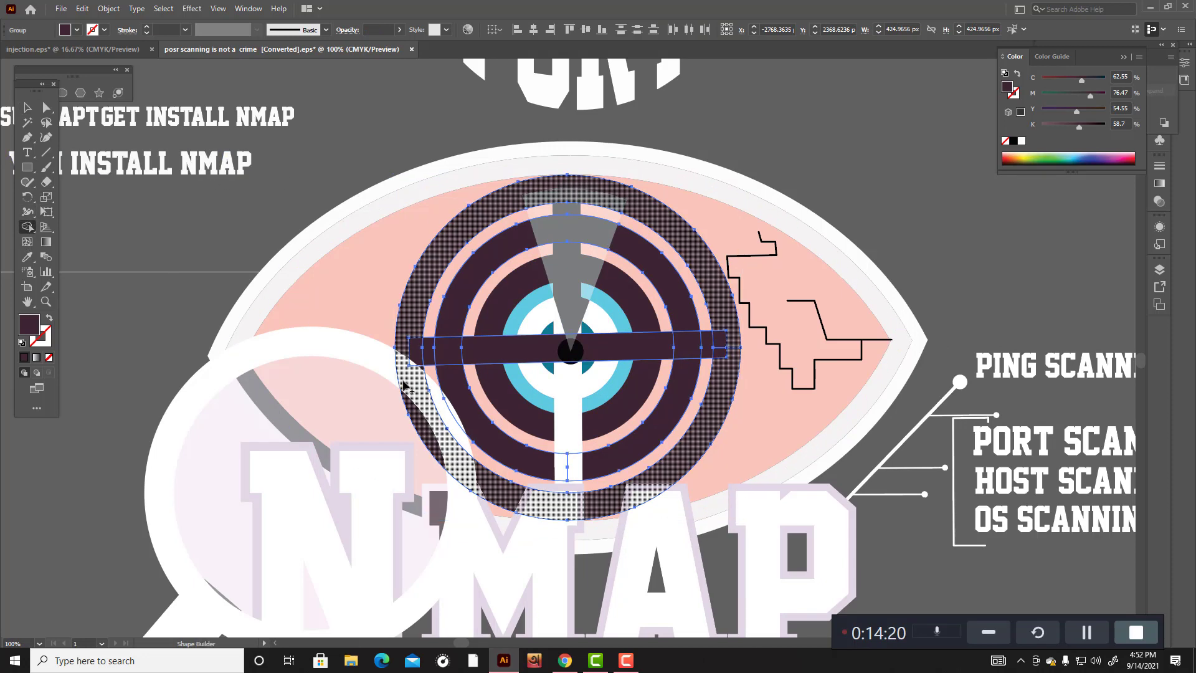
{"action": "left_click", "coordinate": [417, 347], "text": "alt"}
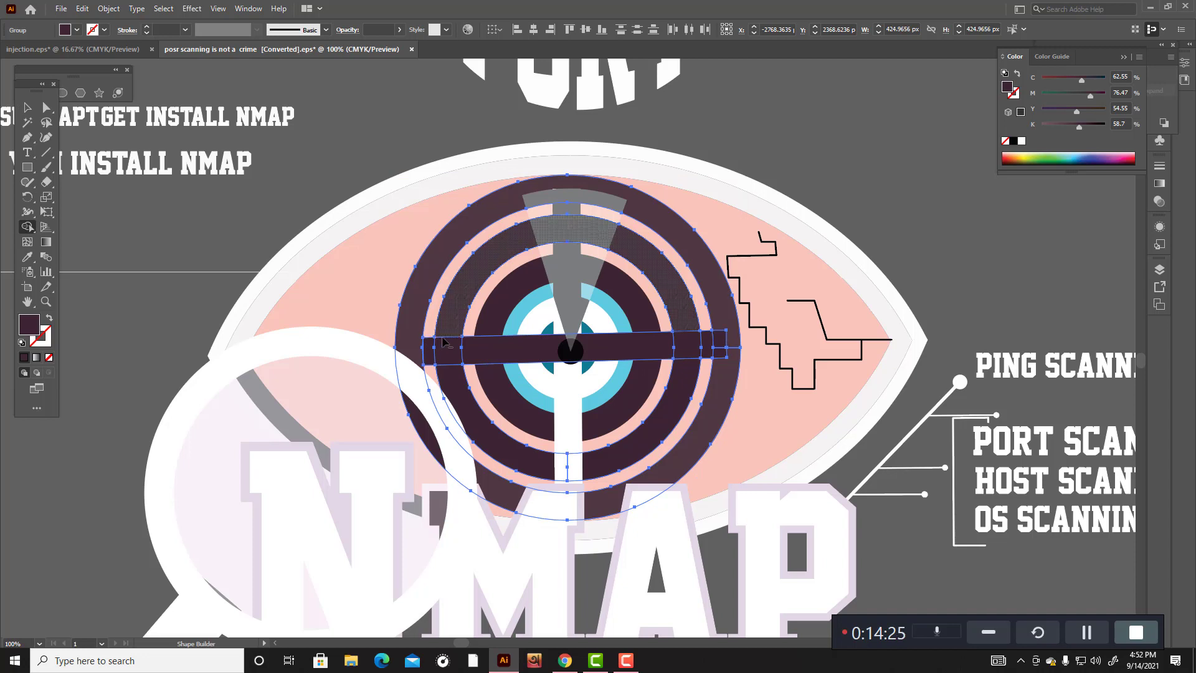
Step: Try removing the crosshair bar segment across the second ring with the Shape Builder, and undo it
{"action": "left_click", "coordinate": [449, 349], "text": "alt"}
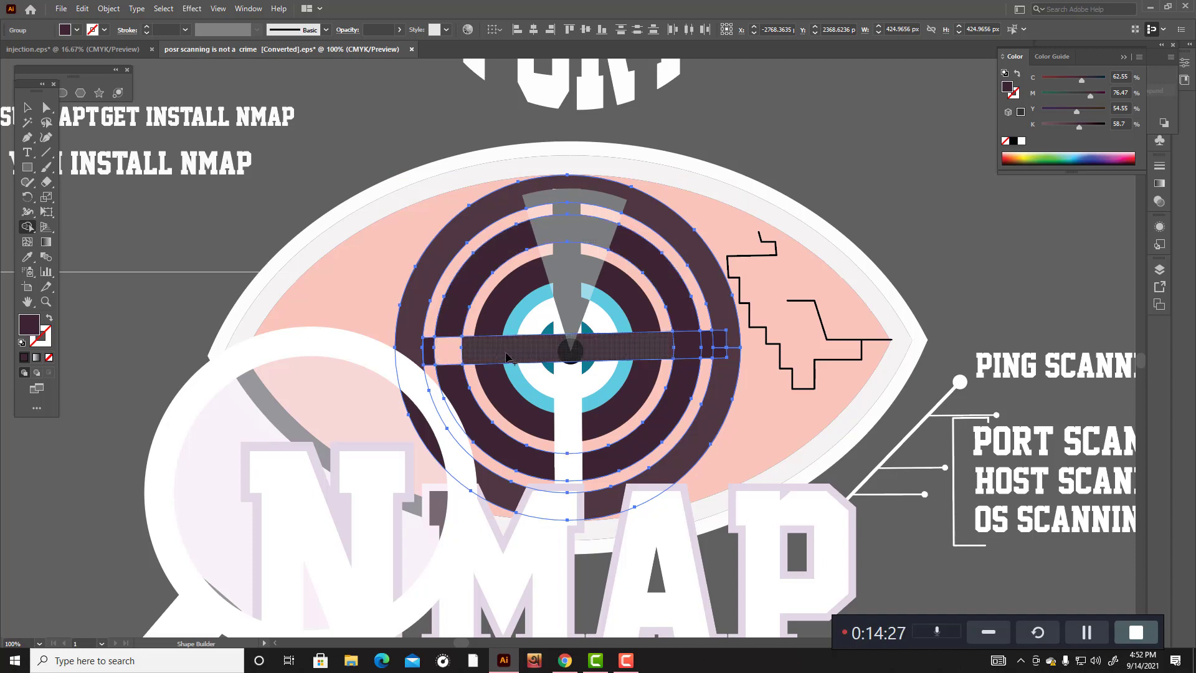
{"action": "key", "text": "ctrl+z"}
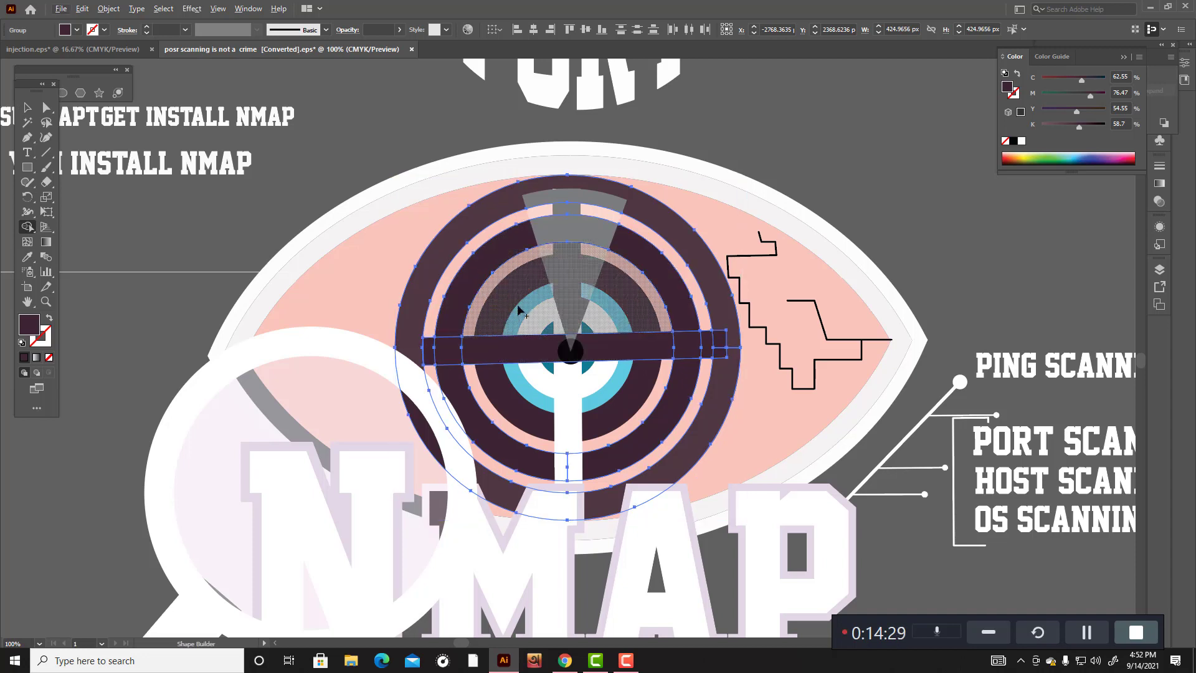
{"action": "left_click", "coordinate": [27, 108]}
{"action": "left_click", "coordinate": [348, 141]}
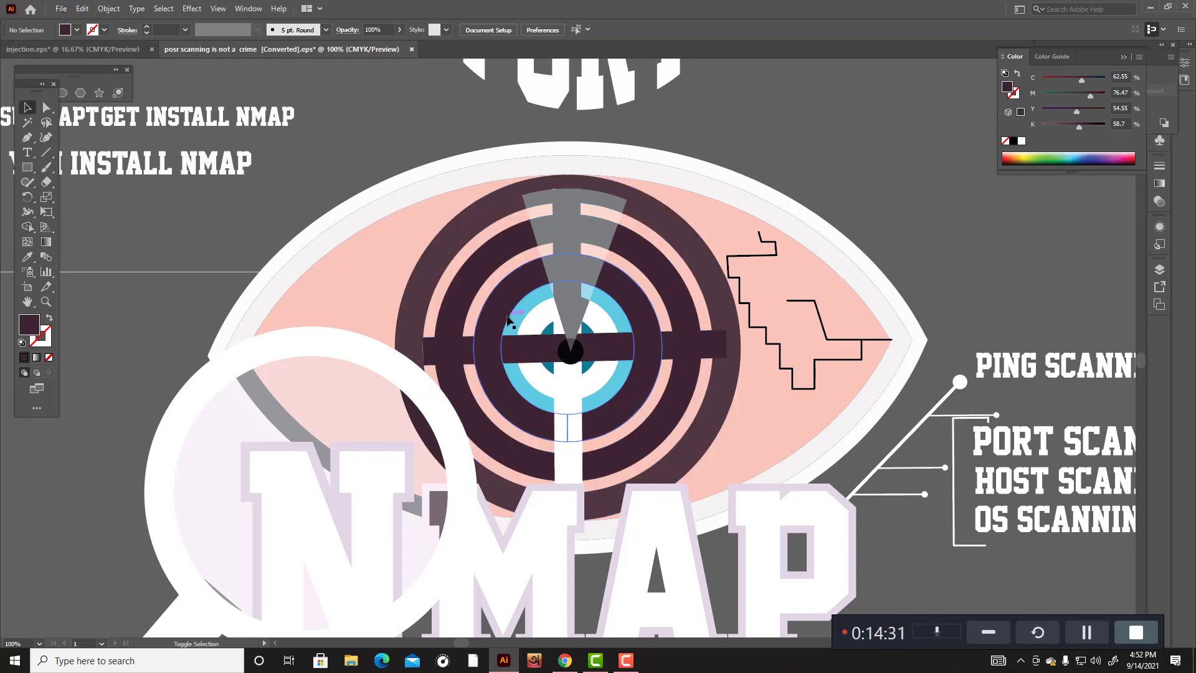
Step: Restore the target's outermost ring to full opacity by sampling the appearance of the adjacent solid dark purple ring with the Eyedropper
{"action": "left_click", "coordinate": [503, 319]}
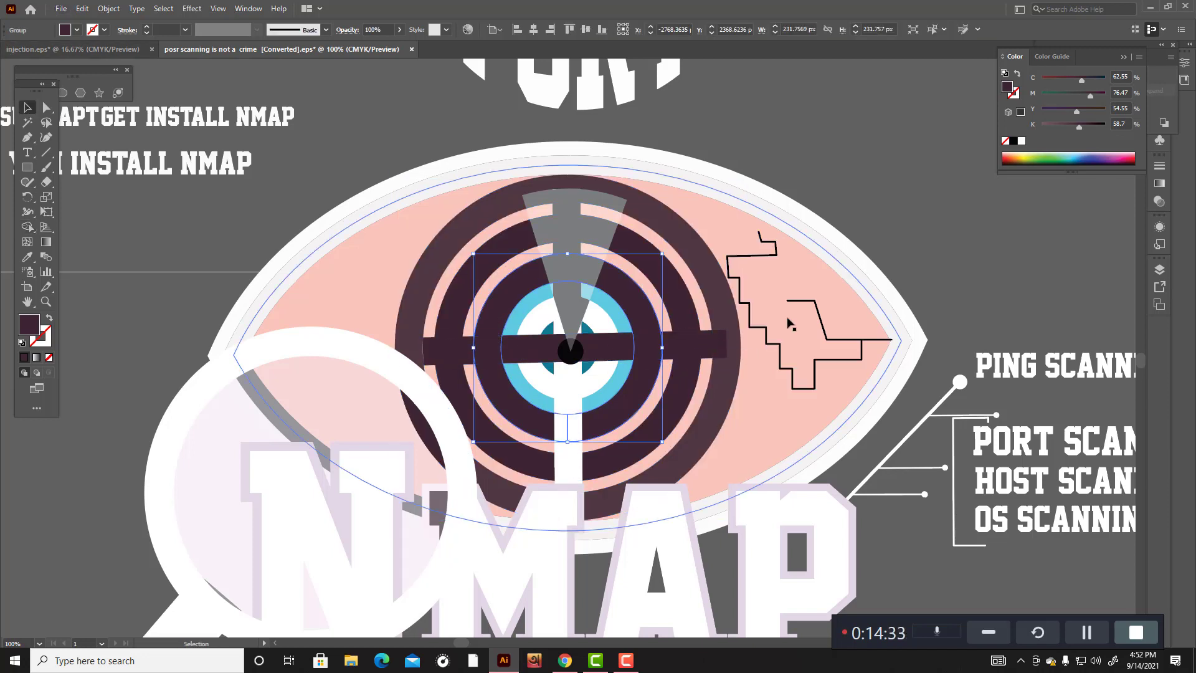
{"action": "left_click", "coordinate": [914, 235]}
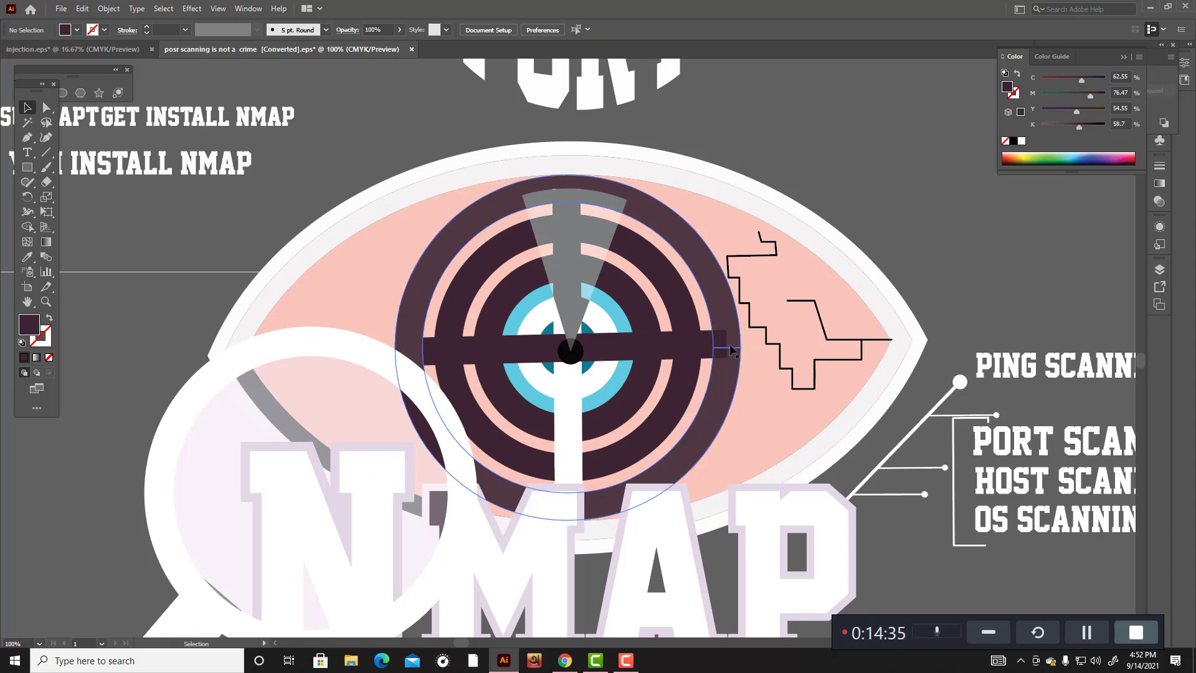
{"action": "left_click", "coordinate": [729, 310]}
{"action": "left_click", "coordinate": [26, 259]}
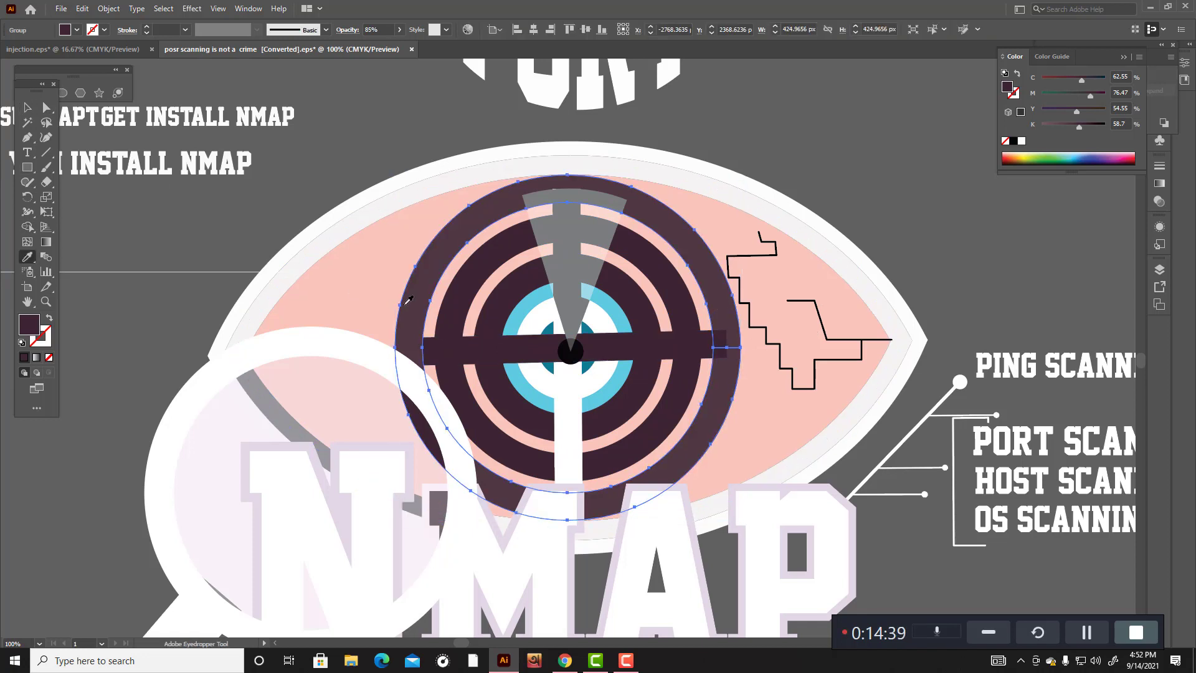
{"action": "left_click", "coordinate": [458, 305]}
{"action": "key", "text": "v"}
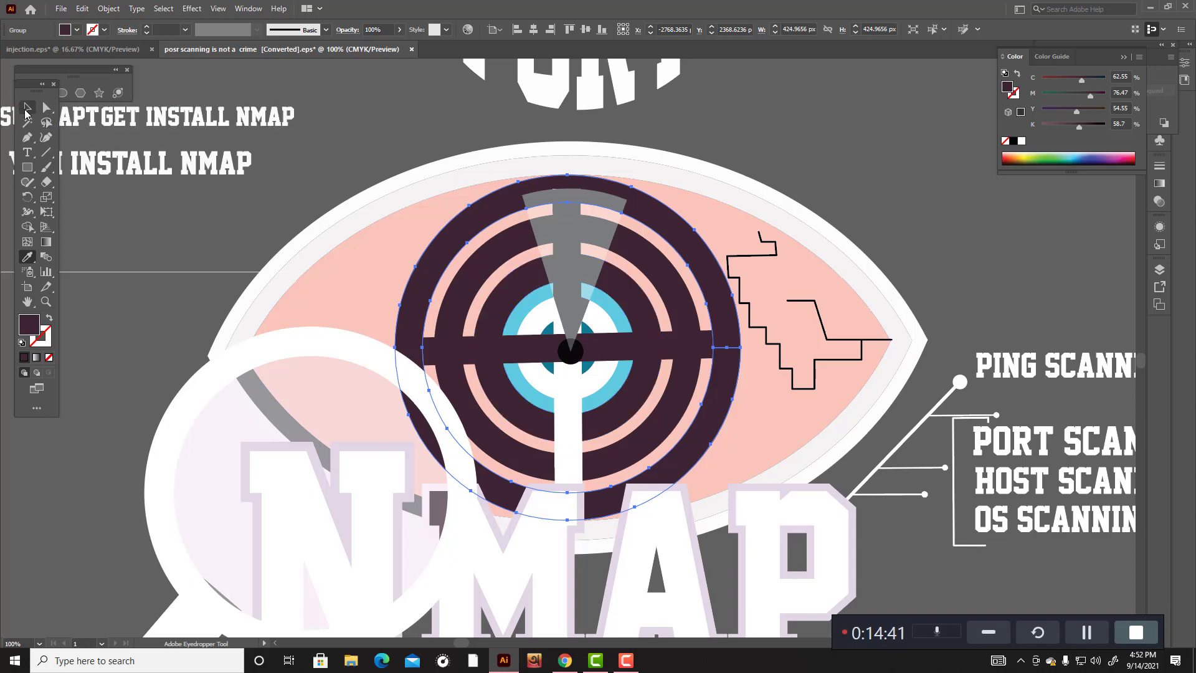
{"action": "left_click", "coordinate": [360, 165]}
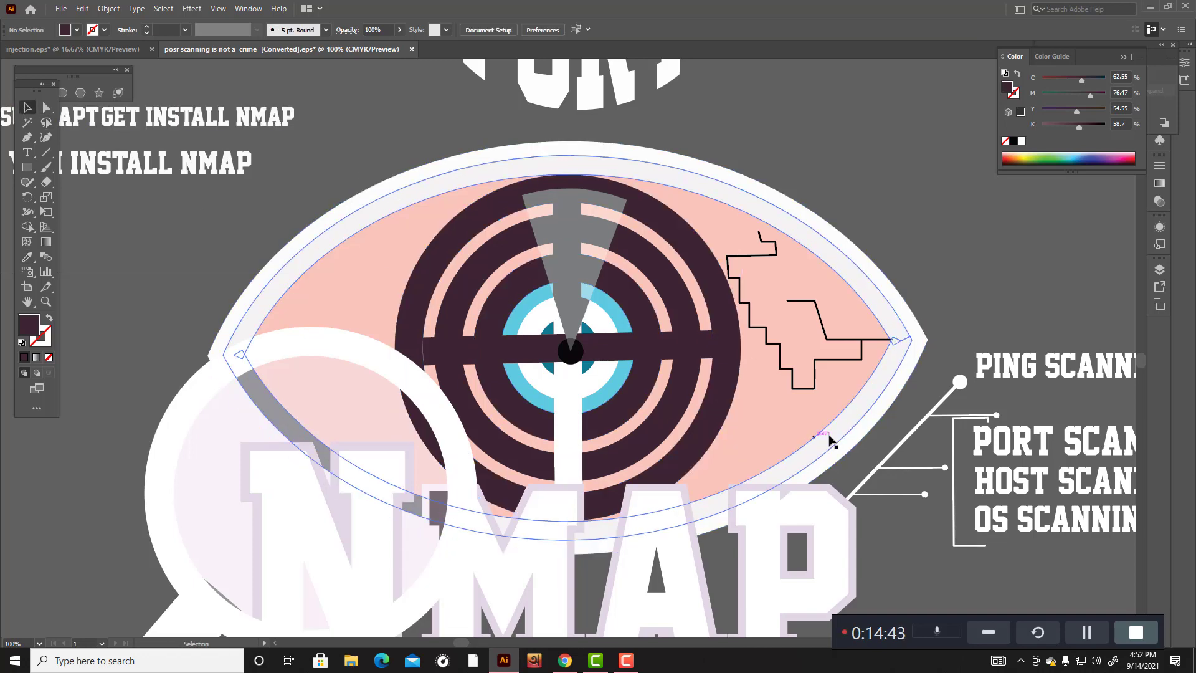
Step: Recolor the central vertical strip of the radar beam white by sampling the magnifying glass handle with the Eyedropper
{"action": "scroll", "coordinate": [865, 447], "scroll_direction": "down", "scroll_amount": 4}
{"action": "scroll", "coordinate": [866, 453], "scroll_direction": "up", "scroll_amount": 2}
{"action": "scroll", "coordinate": [867, 456], "scroll_direction": "down", "scroll_amount": 2}
{"action": "scroll", "coordinate": [868, 460], "scroll_direction": "up", "scroll_amount": 2}
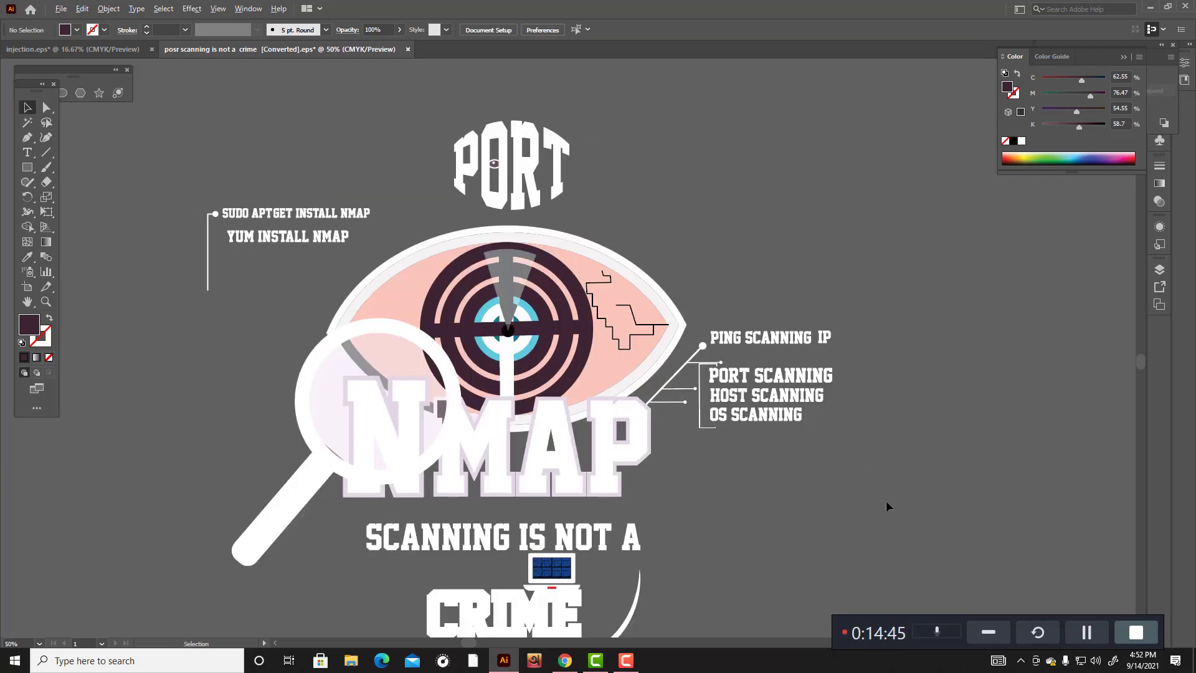
{"action": "scroll", "coordinate": [543, 296], "scroll_direction": "down", "scroll_amount": 1}
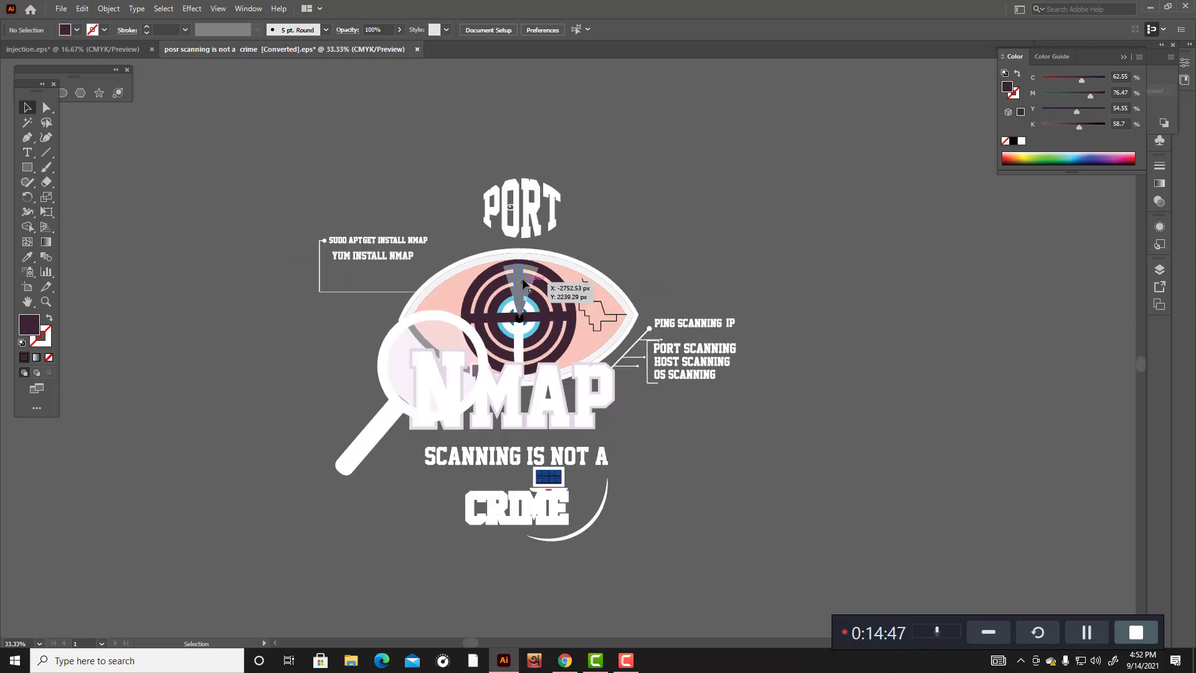
{"action": "left_click", "coordinate": [529, 273]}
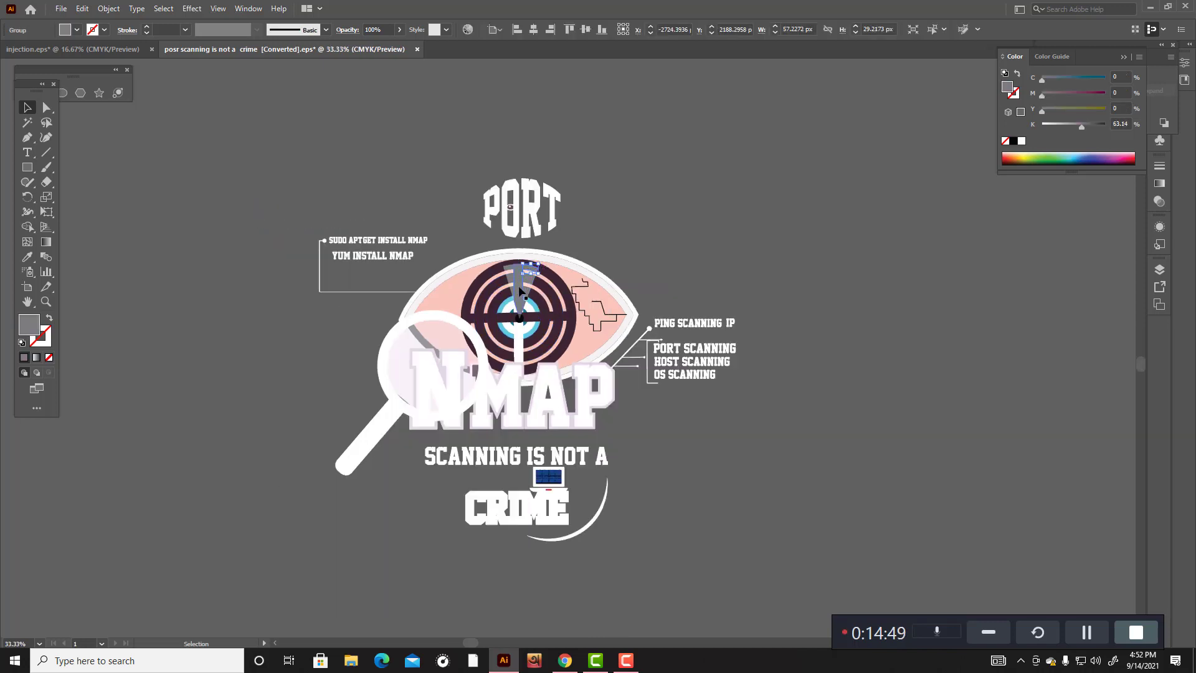
{"action": "left_click", "coordinate": [519, 287]}
{"action": "left_click", "coordinate": [27, 257]}
{"action": "left_click", "coordinate": [391, 413]}
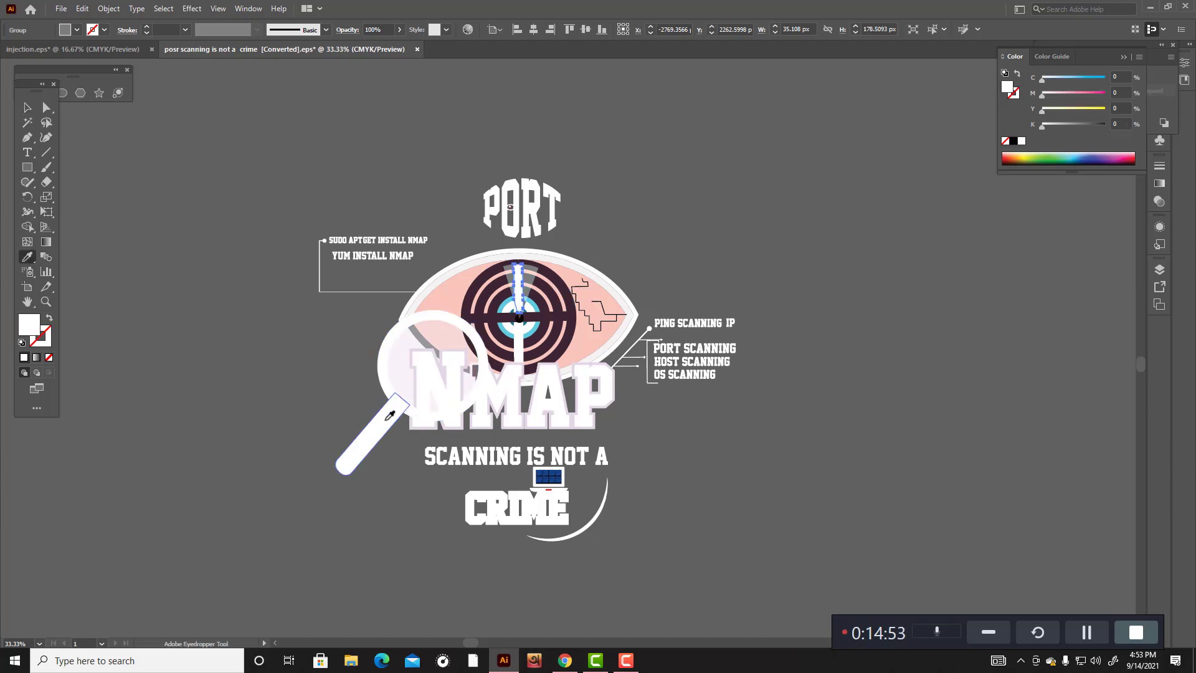
{"action": "left_click", "coordinate": [28, 108]}
{"action": "left_click", "coordinate": [215, 125]}
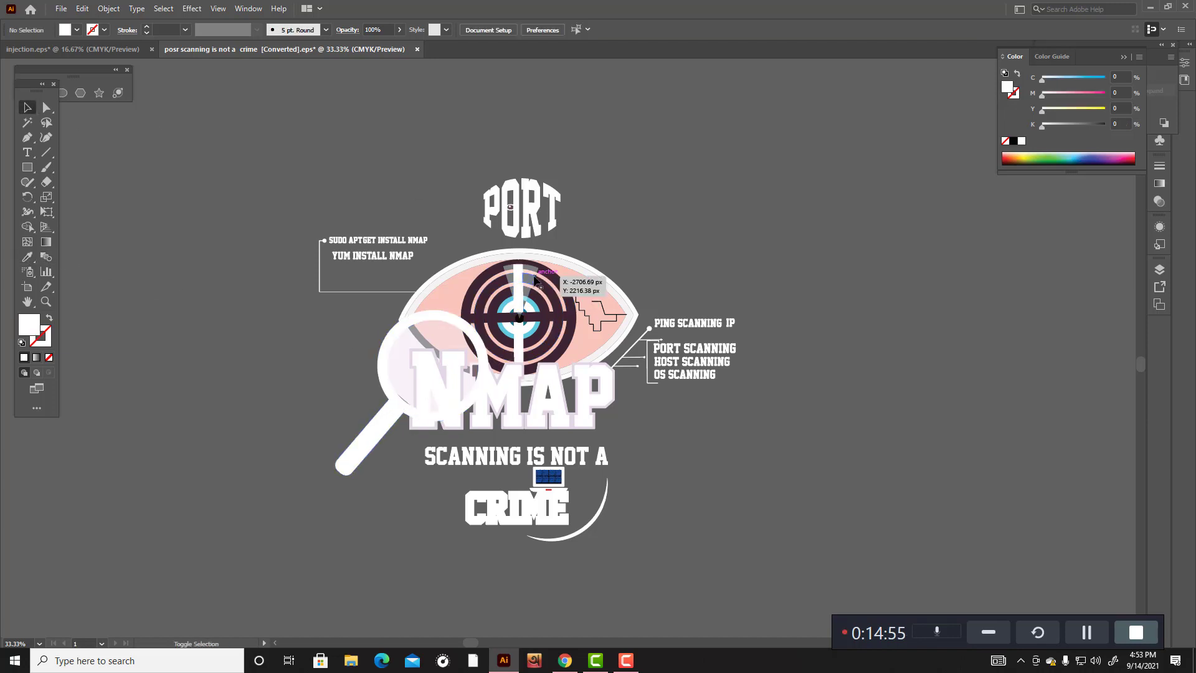
Step: Recolor the grey and light blue segments on the right side of the radar beam white, sampled from the eye's outer outline
{"action": "left_click", "coordinate": [531, 277]}
{"action": "scroll", "coordinate": [531, 277], "scroll_direction": "up", "scroll_amount": 4}
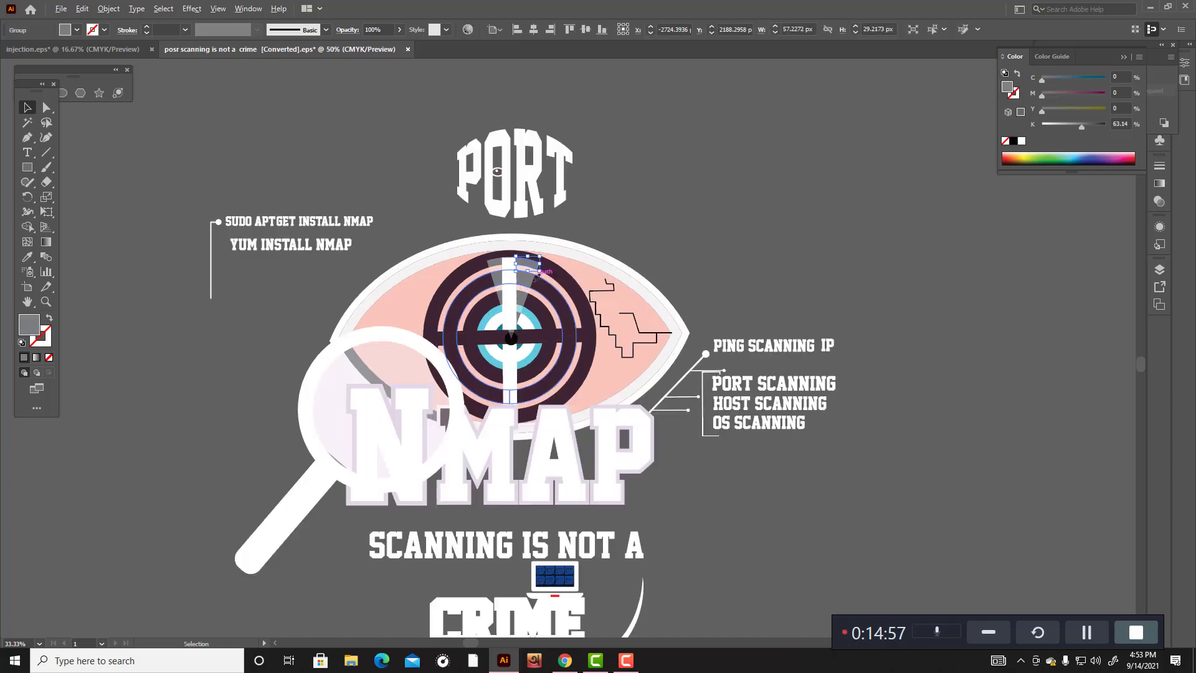
{"action": "left_click", "coordinate": [530, 281], "text": "shift"}
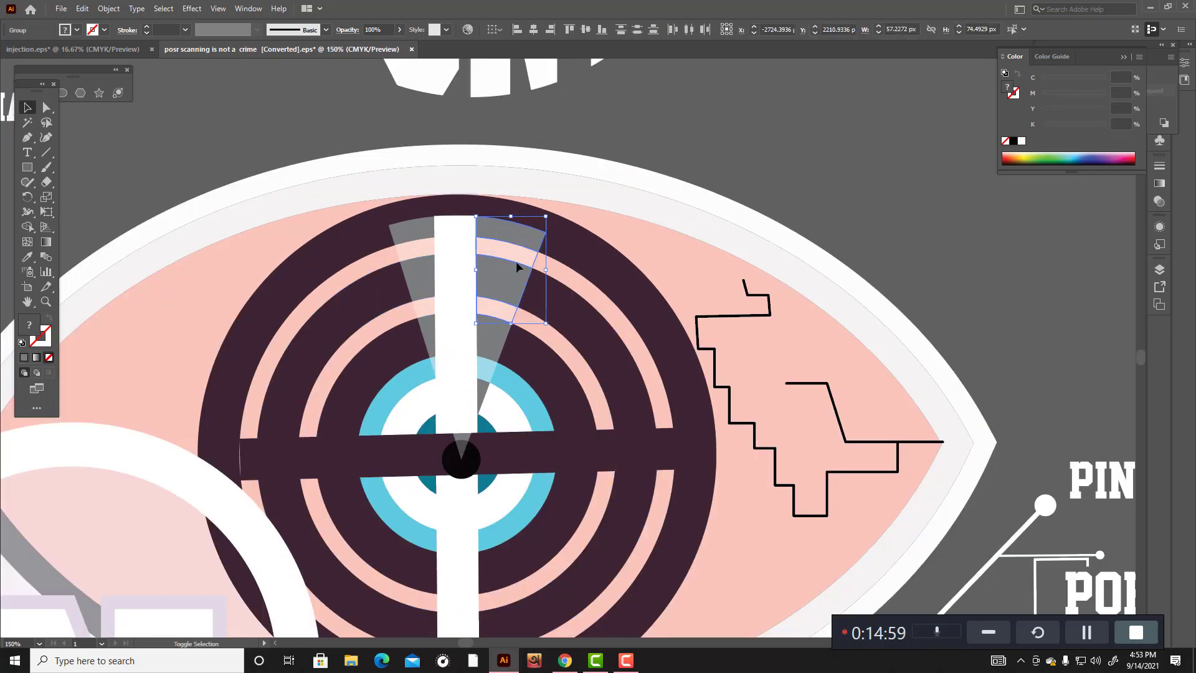
{"action": "left_click", "coordinate": [492, 355], "text": "shift"}
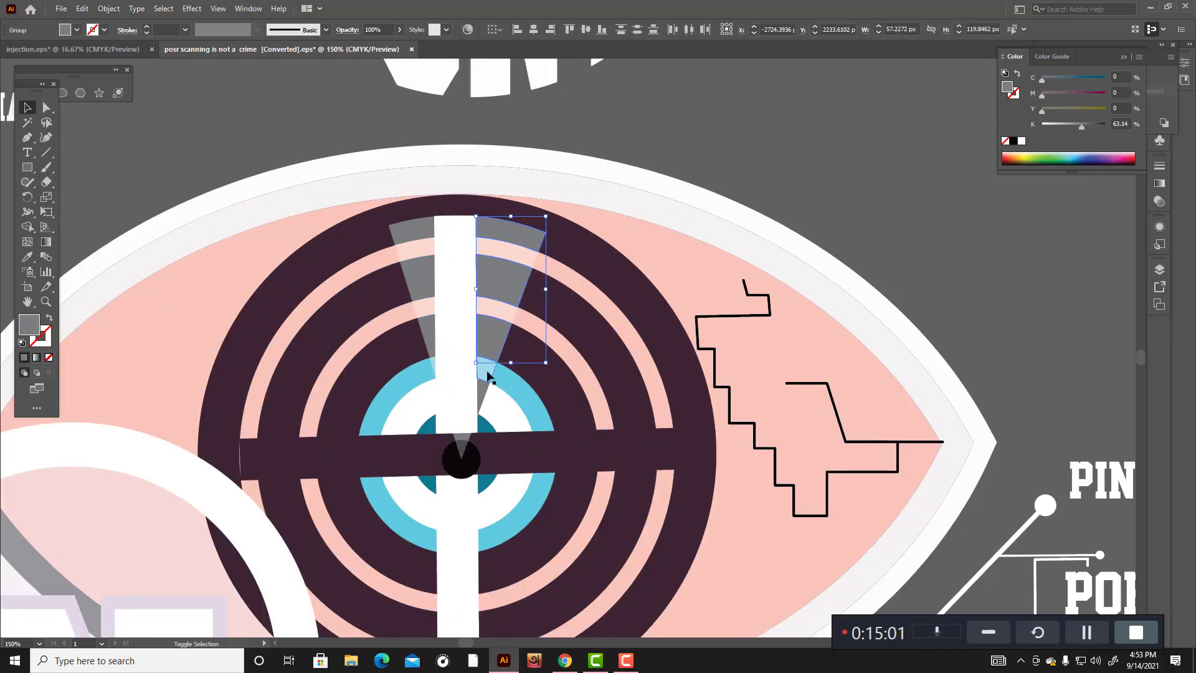
{"action": "left_click", "coordinate": [487, 393], "text": "shift"}
{"action": "left_click", "coordinate": [490, 402], "text": "shift"}
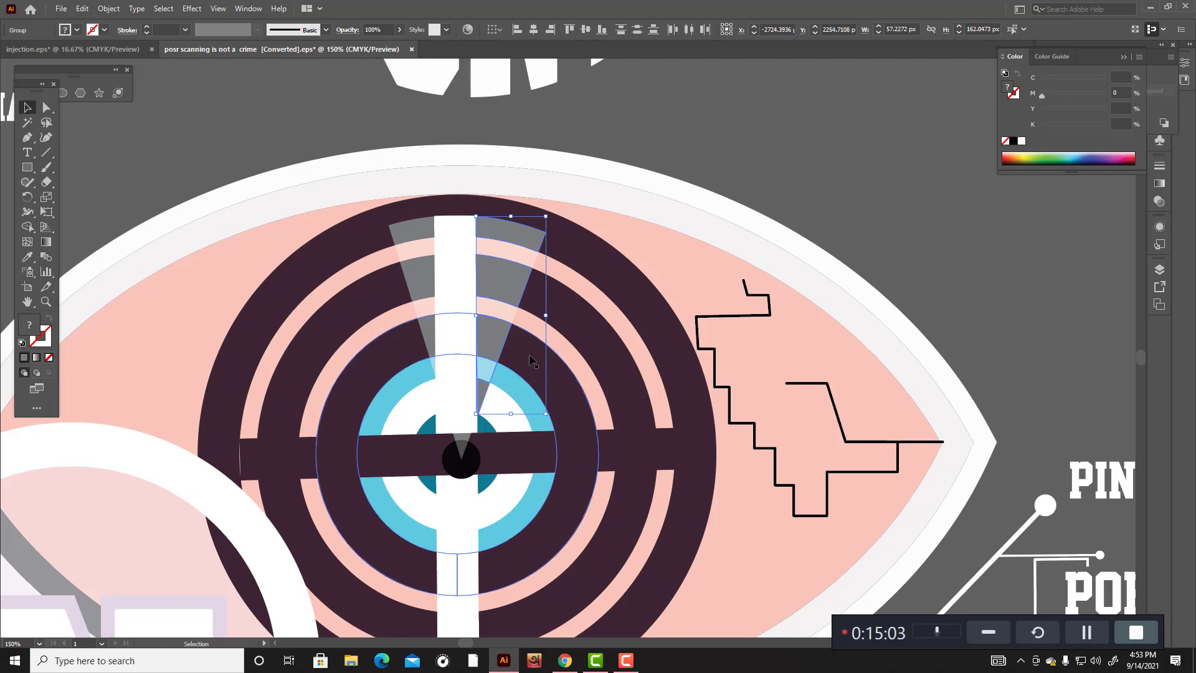
{"action": "left_click", "coordinate": [28, 257]}
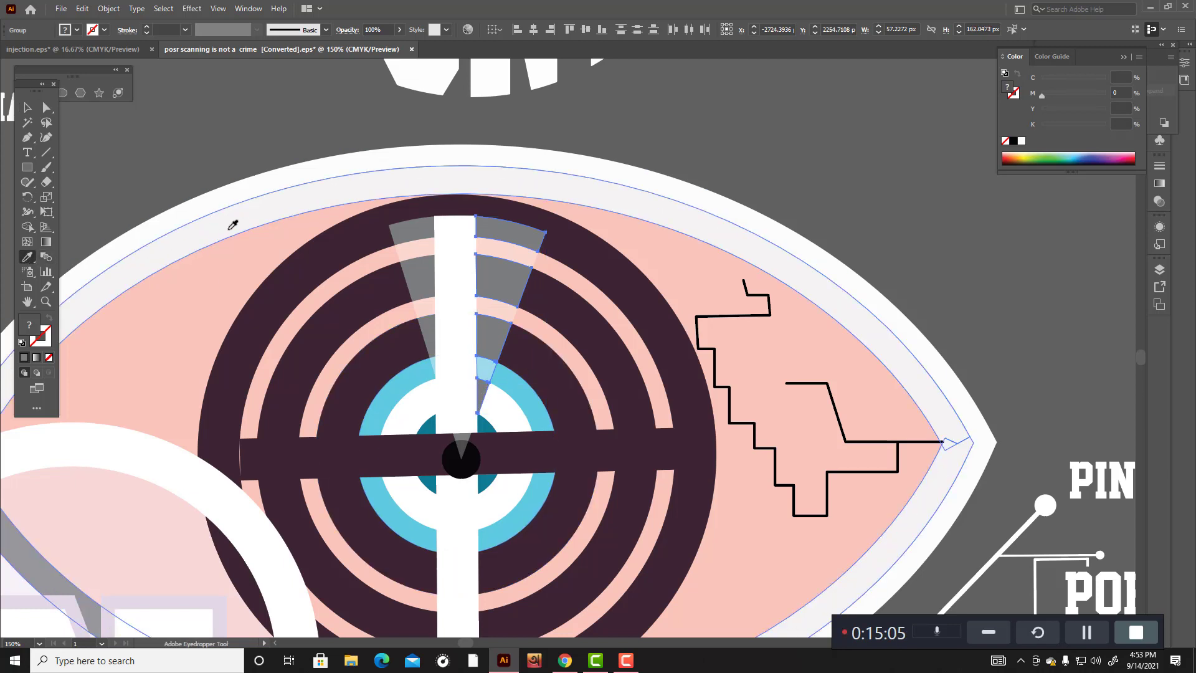
{"action": "left_click", "coordinate": [249, 174]}
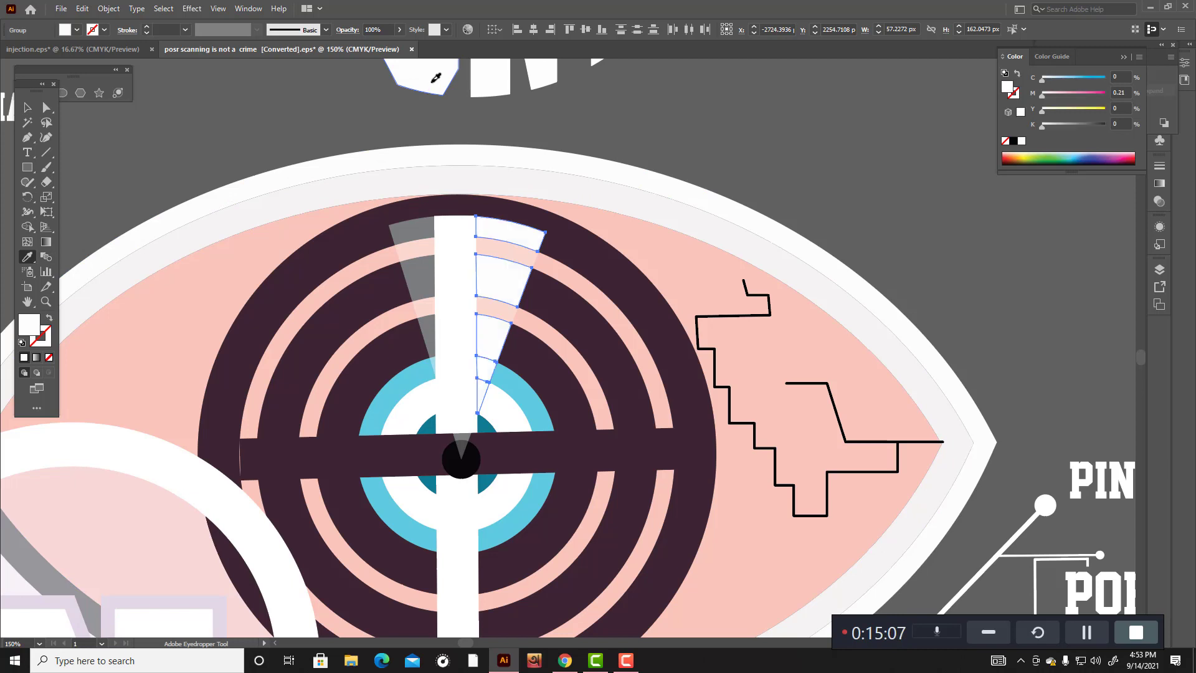
{"action": "left_click", "coordinate": [34, 104]}
{"action": "left_click", "coordinate": [140, 134]}
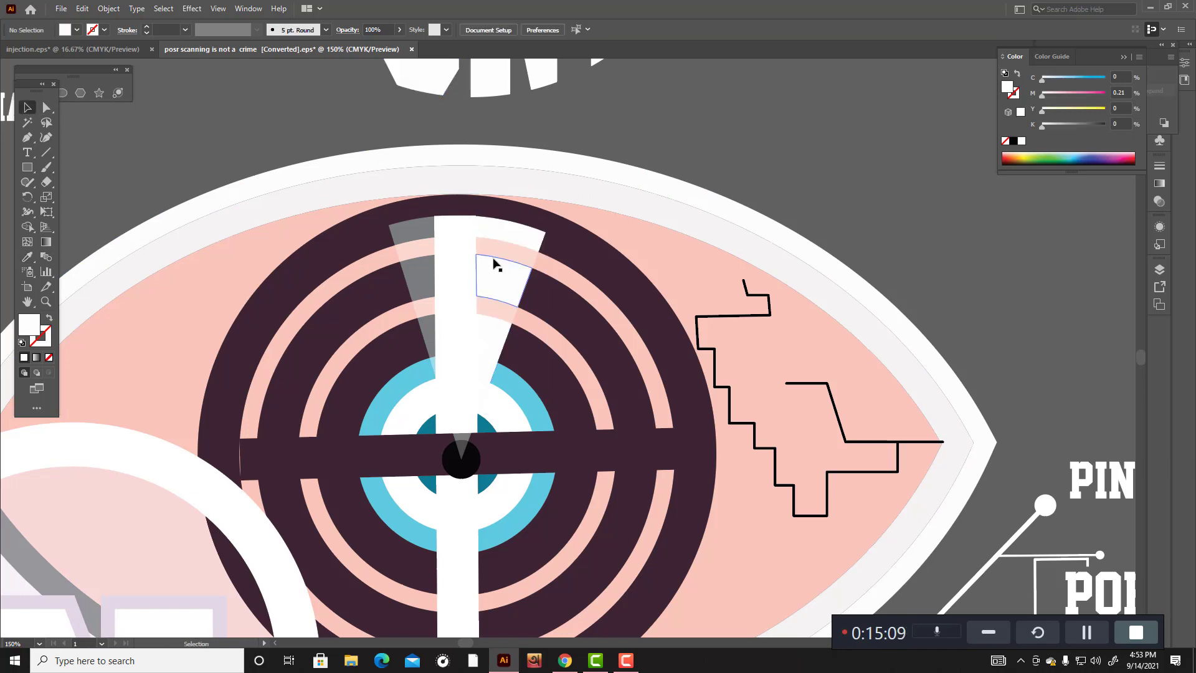
Step: Recolor the two pink bands on the right side of the radar beam white by sampling the PORT lettering
{"action": "left_click", "coordinate": [516, 255]}
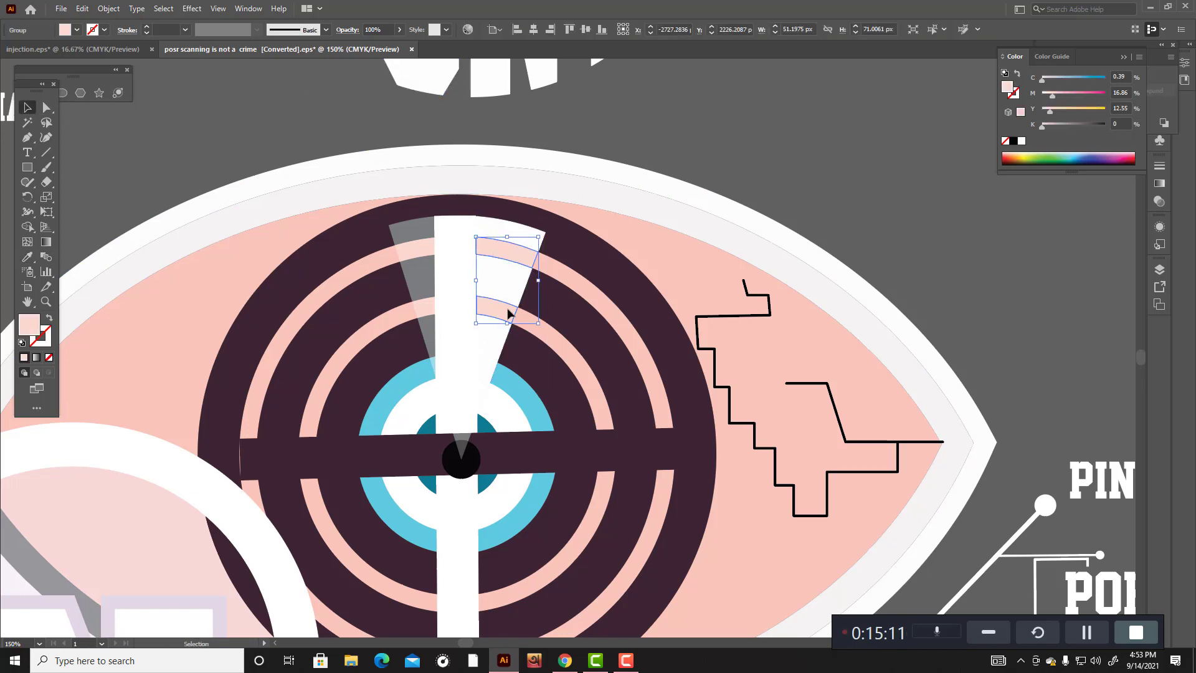
{"action": "left_click", "coordinate": [28, 257]}
{"action": "left_click", "coordinate": [420, 79]}
{"action": "left_click", "coordinate": [28, 107]}
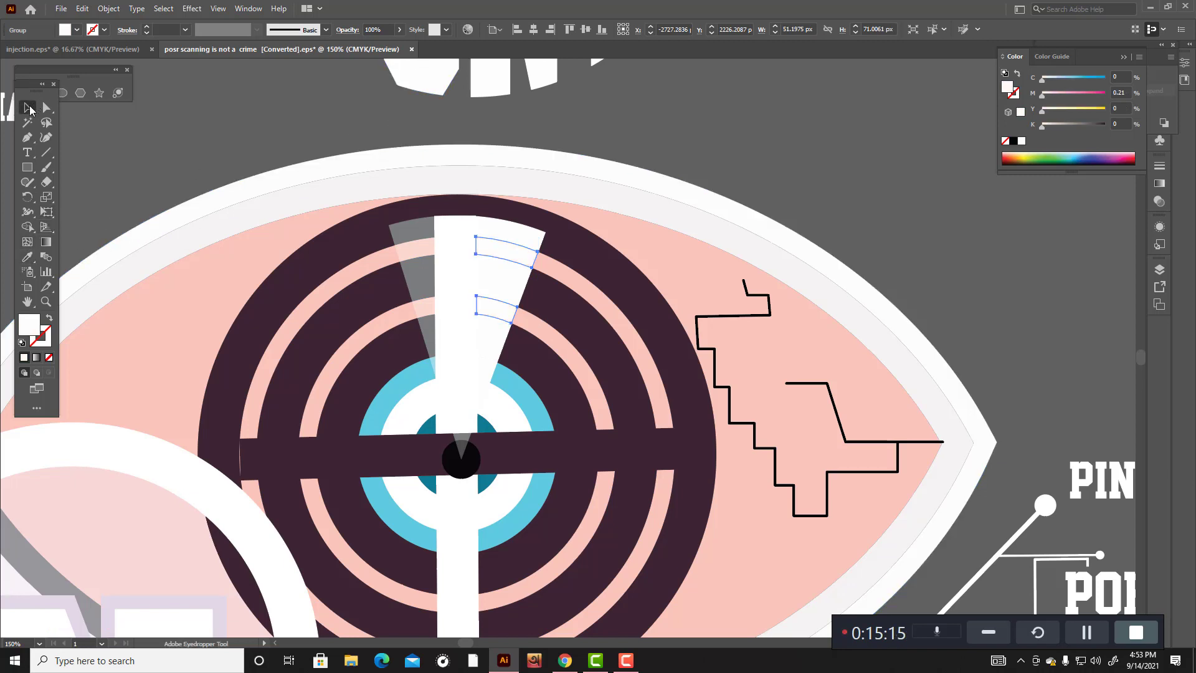
{"action": "left_click", "coordinate": [153, 133]}
{"action": "left_click", "coordinate": [422, 239]}
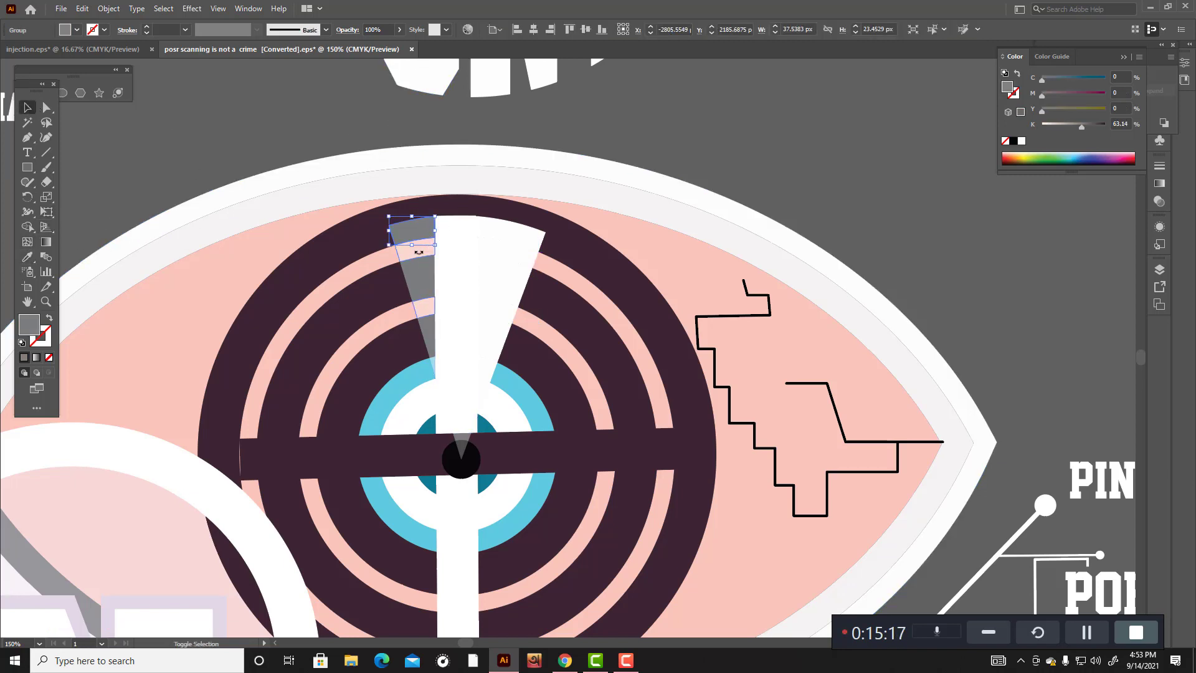
{"action": "left_click", "coordinate": [409, 258], "text": "shift"}
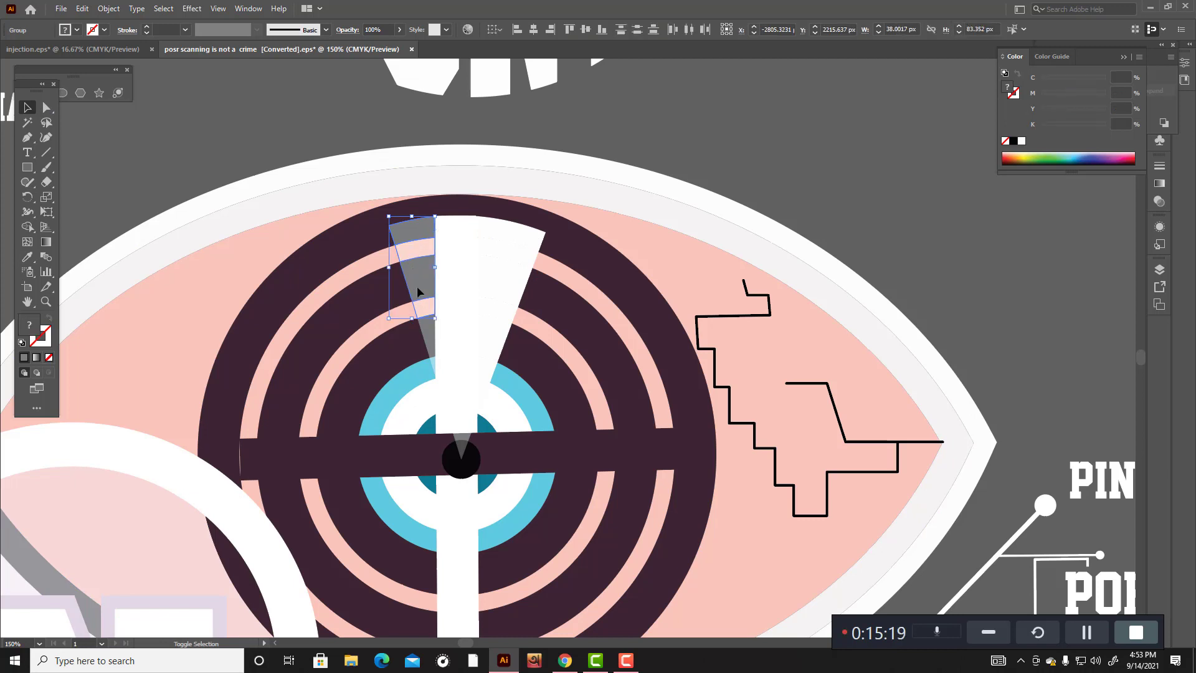
{"action": "left_click", "coordinate": [428, 327], "text": "shift"}
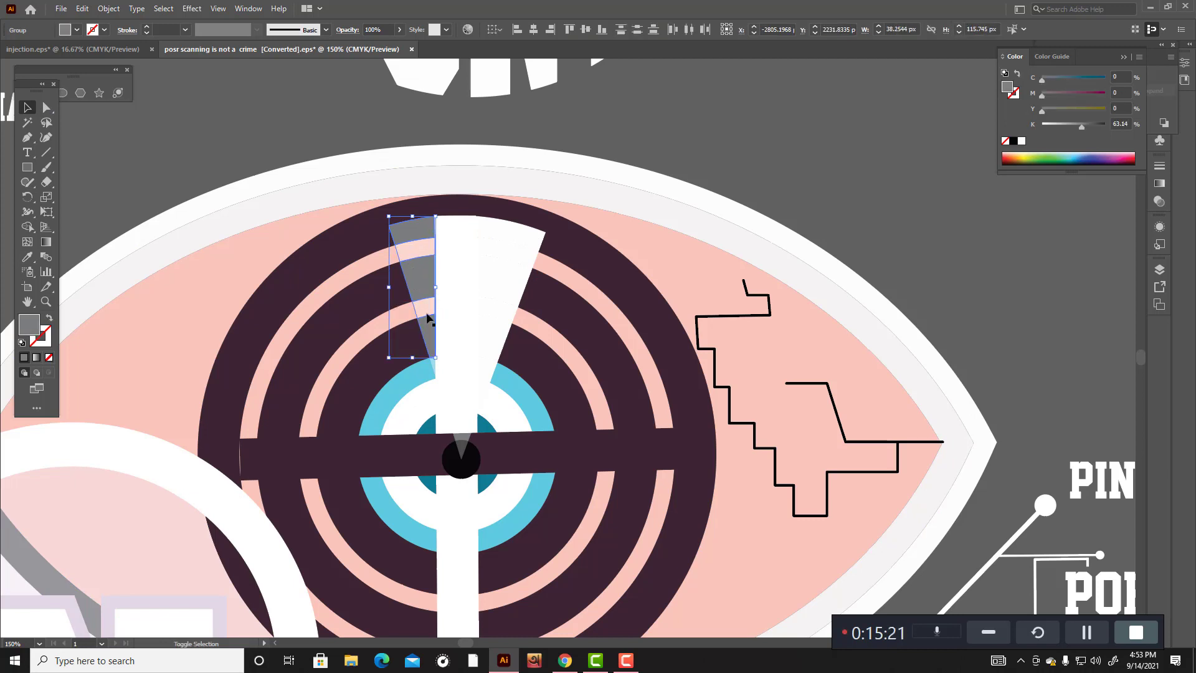
{"action": "left_click", "coordinate": [427, 312], "text": "shift"}
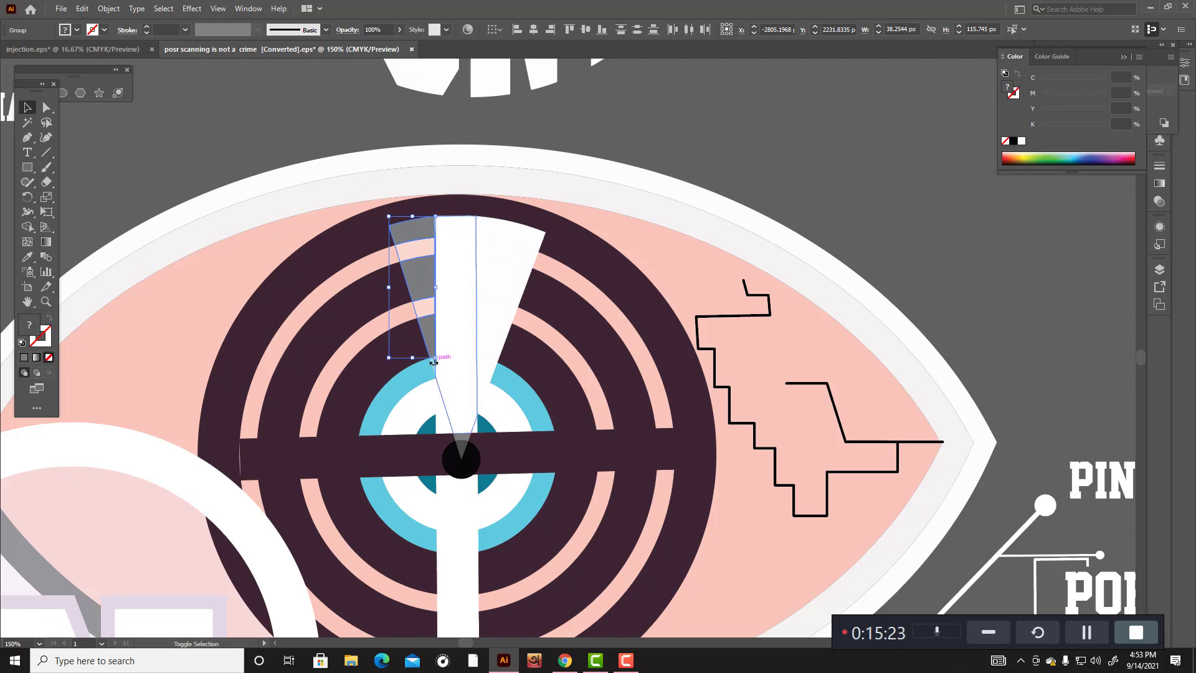
Step: Recolor all grey, pink and light blue segments on the left side of the radar beam white, sampled from the PORT lettering
{"action": "scroll", "coordinate": [446, 393], "scroll_direction": "up", "scroll_amount": 3}
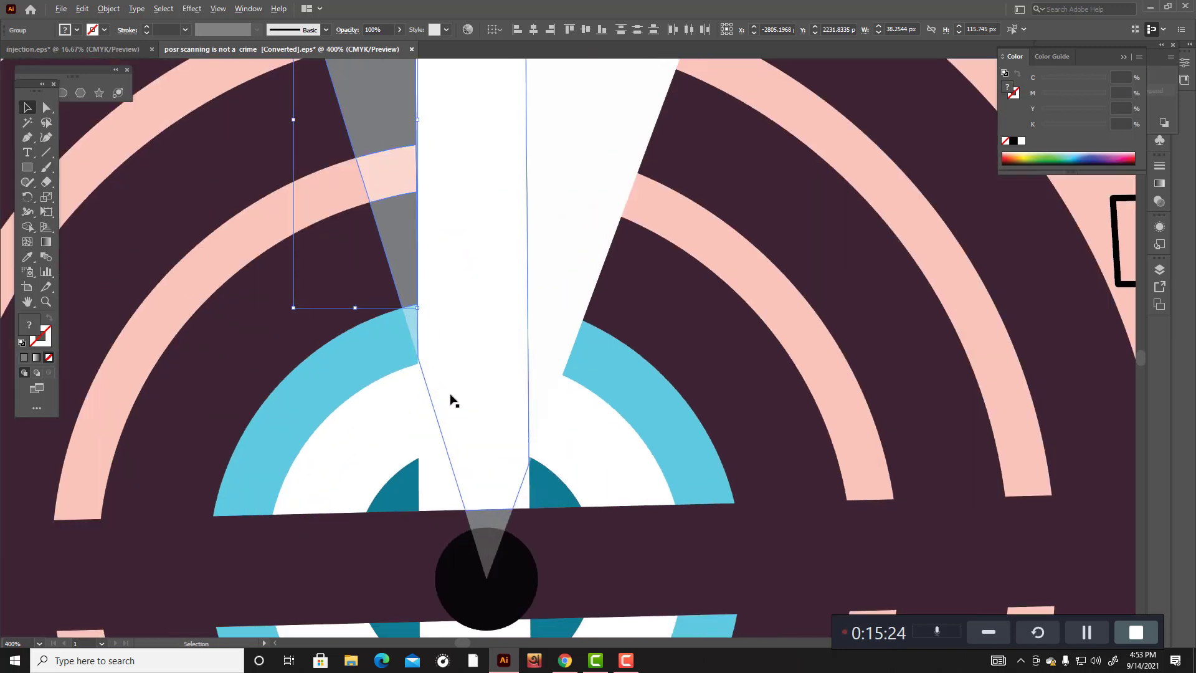
{"action": "left_click", "coordinate": [413, 329]}
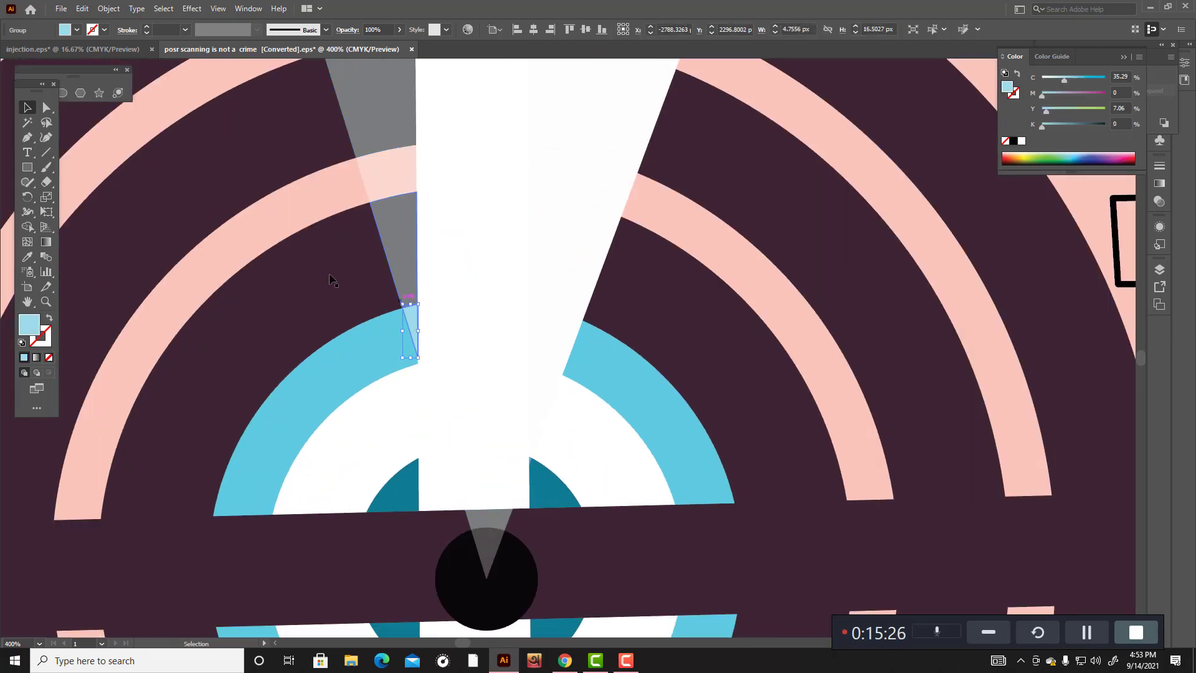
{"action": "left_click", "coordinate": [402, 253], "text": "shift"}
{"action": "left_click", "coordinate": [391, 176], "text": "shift"}
{"action": "left_click", "coordinate": [379, 129], "text": "shift"}
{"action": "scroll", "coordinate": [374, 181], "scroll_direction": "up", "scroll_amount": 3}
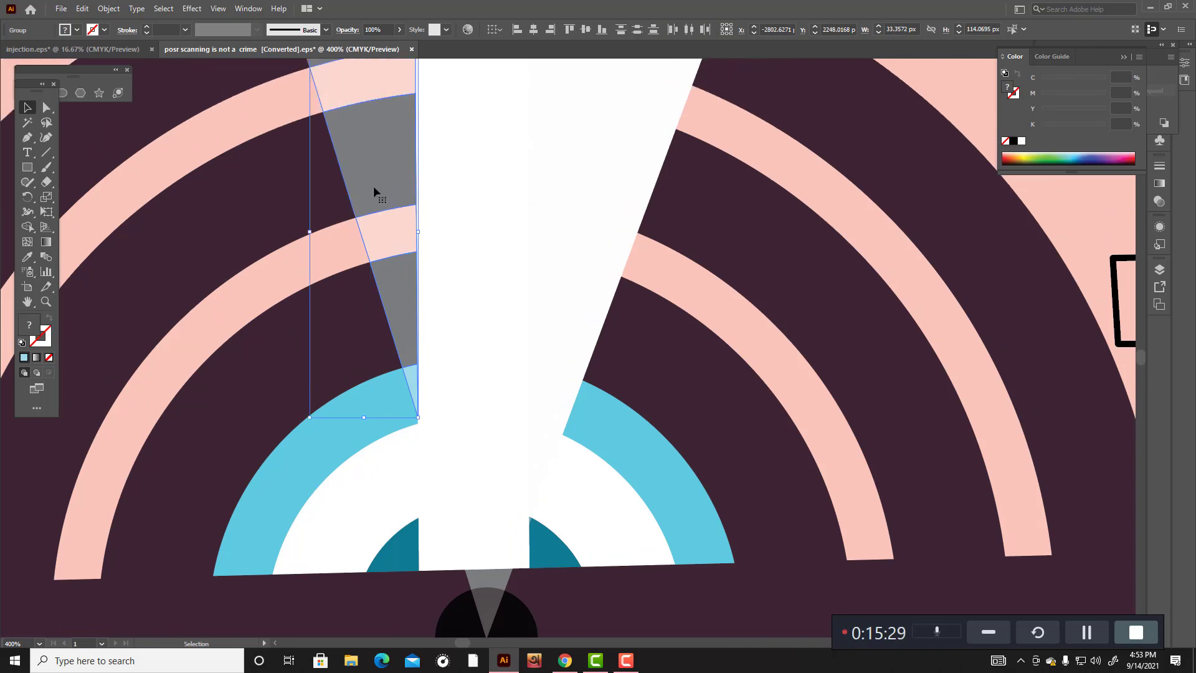
{"action": "scroll", "coordinate": [373, 185], "scroll_direction": "up", "scroll_amount": 5}
{"action": "left_click", "coordinate": [372, 163], "text": "shift"}
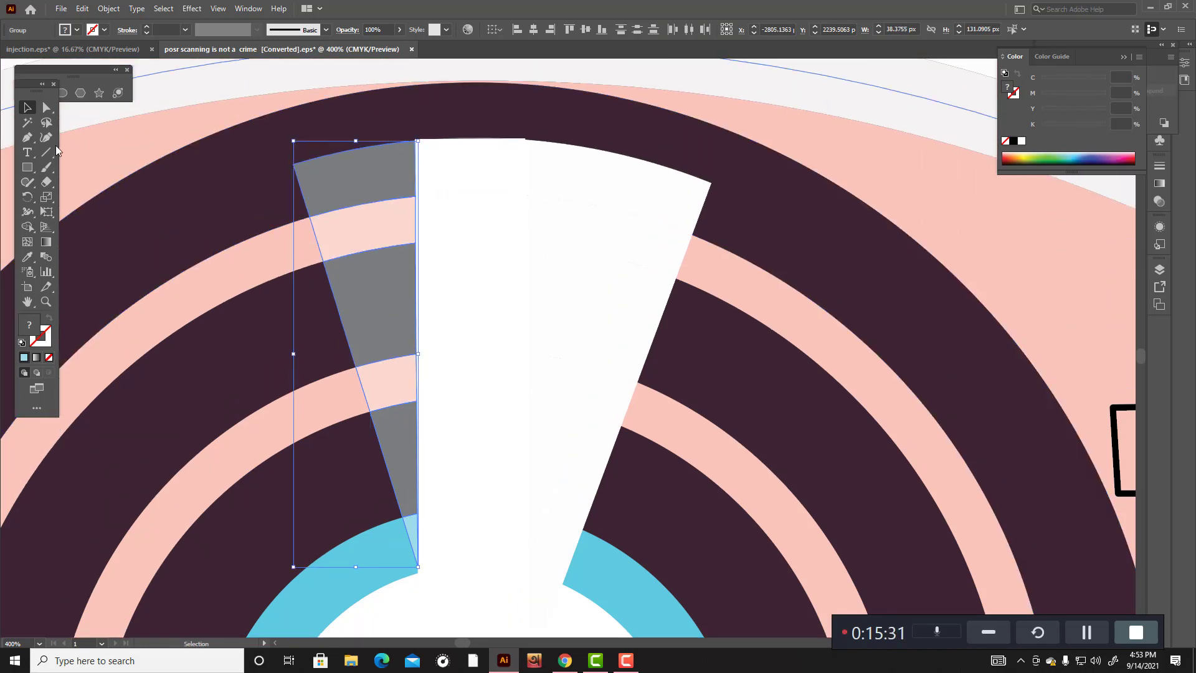
{"action": "left_click", "coordinate": [30, 256]}
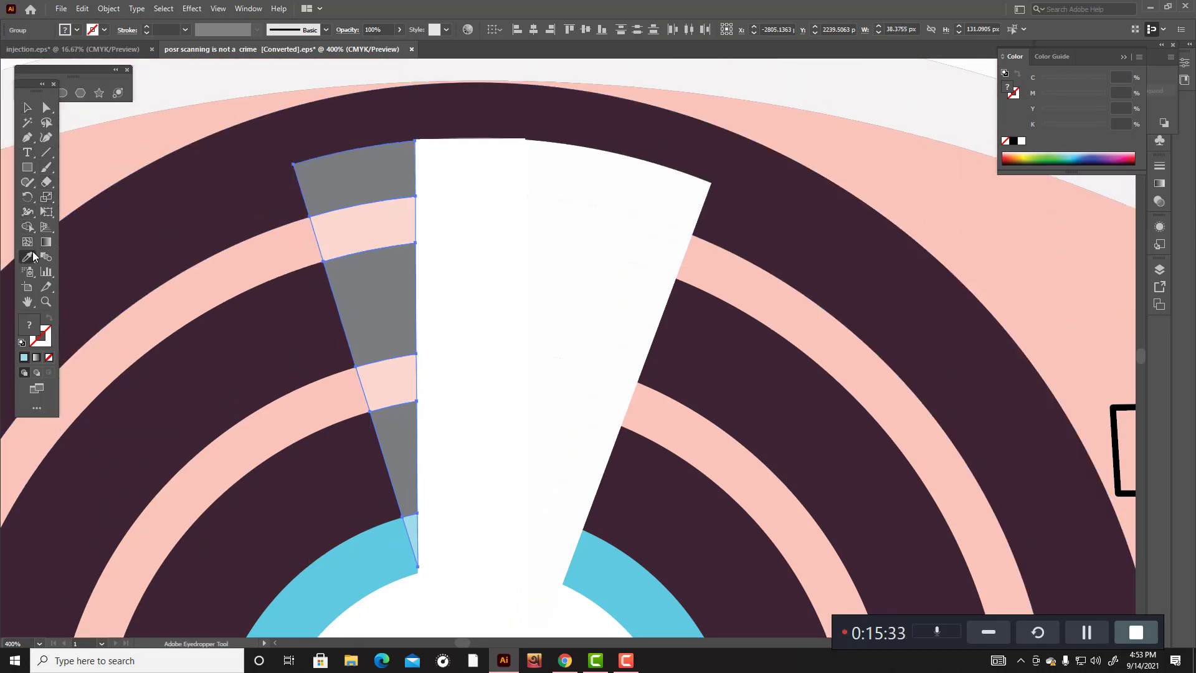
{"action": "scroll", "coordinate": [200, 139], "scroll_direction": "down", "scroll_amount": 2}
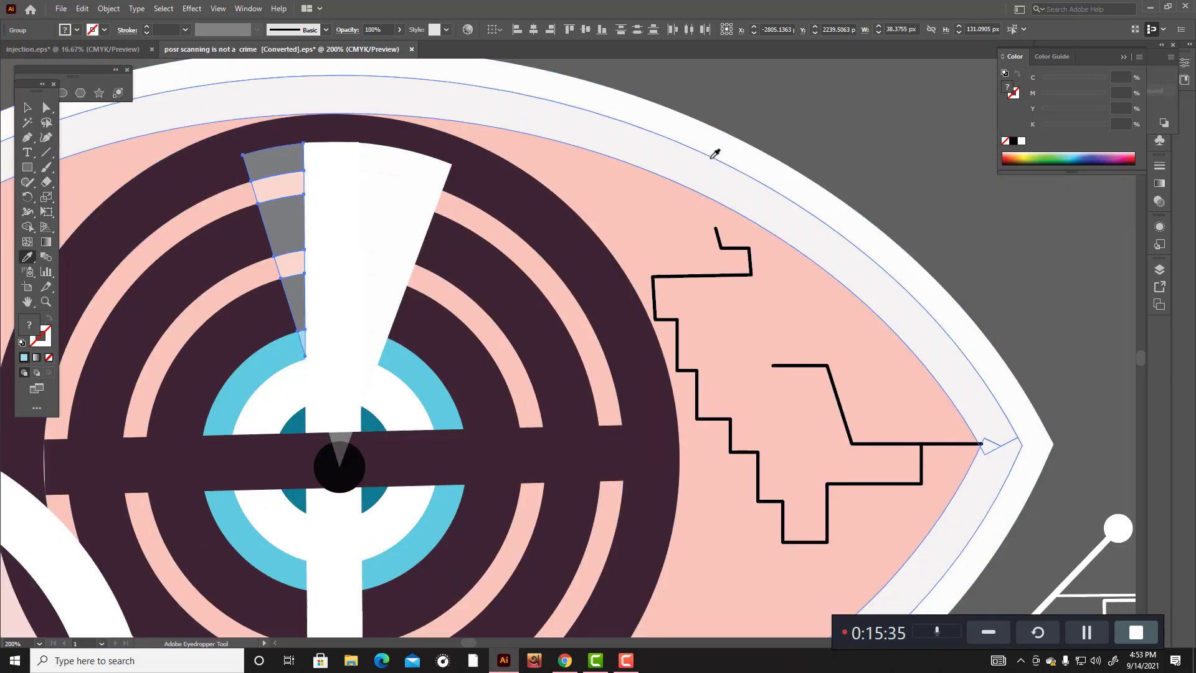
{"action": "scroll", "coordinate": [715, 154], "scroll_direction": "down", "scroll_amount": 3}
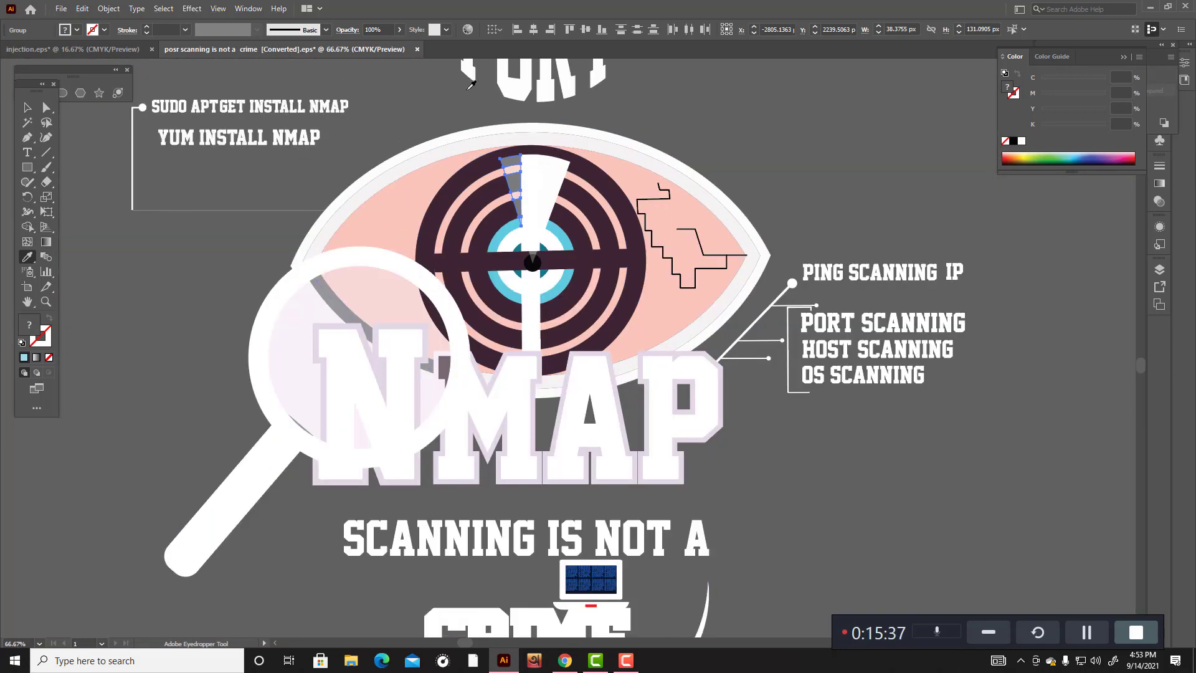
{"action": "left_click", "coordinate": [512, 84]}
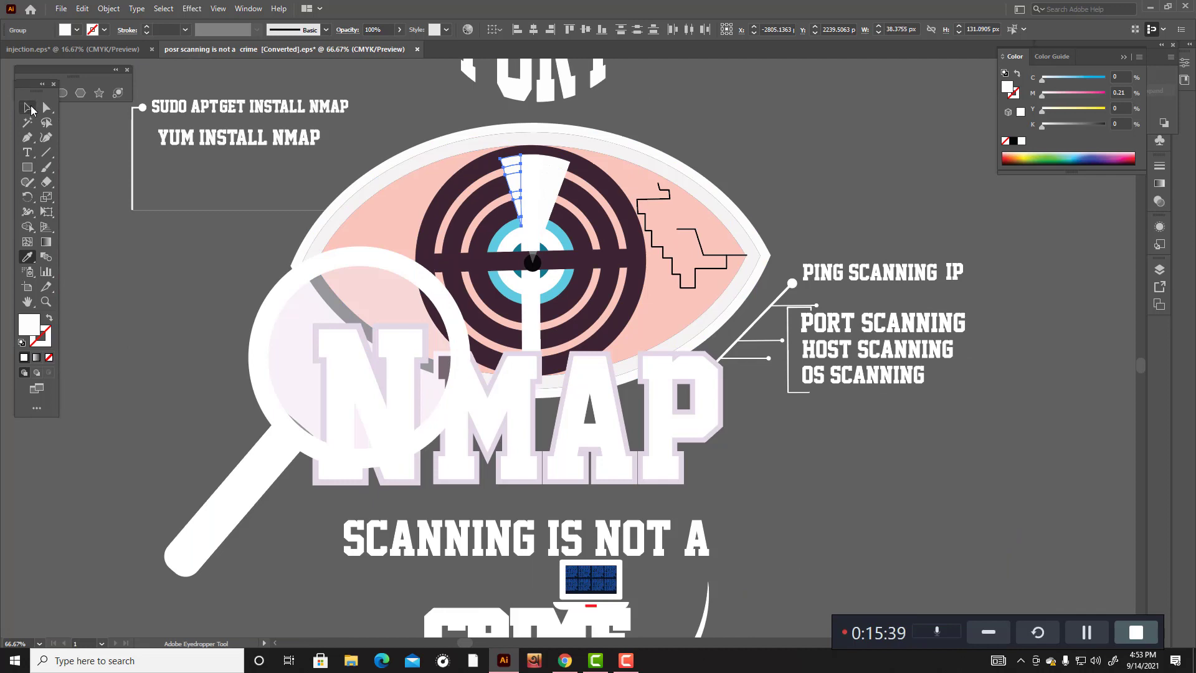
{"action": "left_click", "coordinate": [30, 108]}
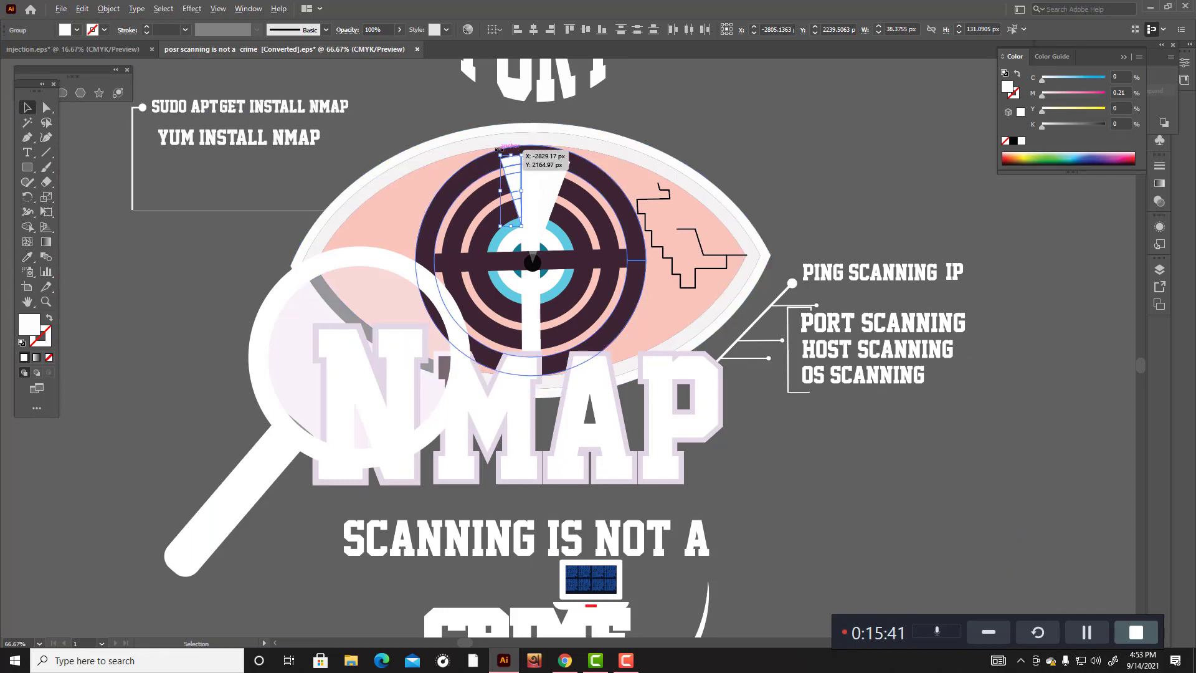
Step: Select all the segments of the white radar beam and try lowering their opacity to 56%
{"action": "scroll", "coordinate": [498, 149], "scroll_direction": "up", "scroll_amount": 3}
{"action": "left_click", "coordinate": [641, 243], "text": "shift"}
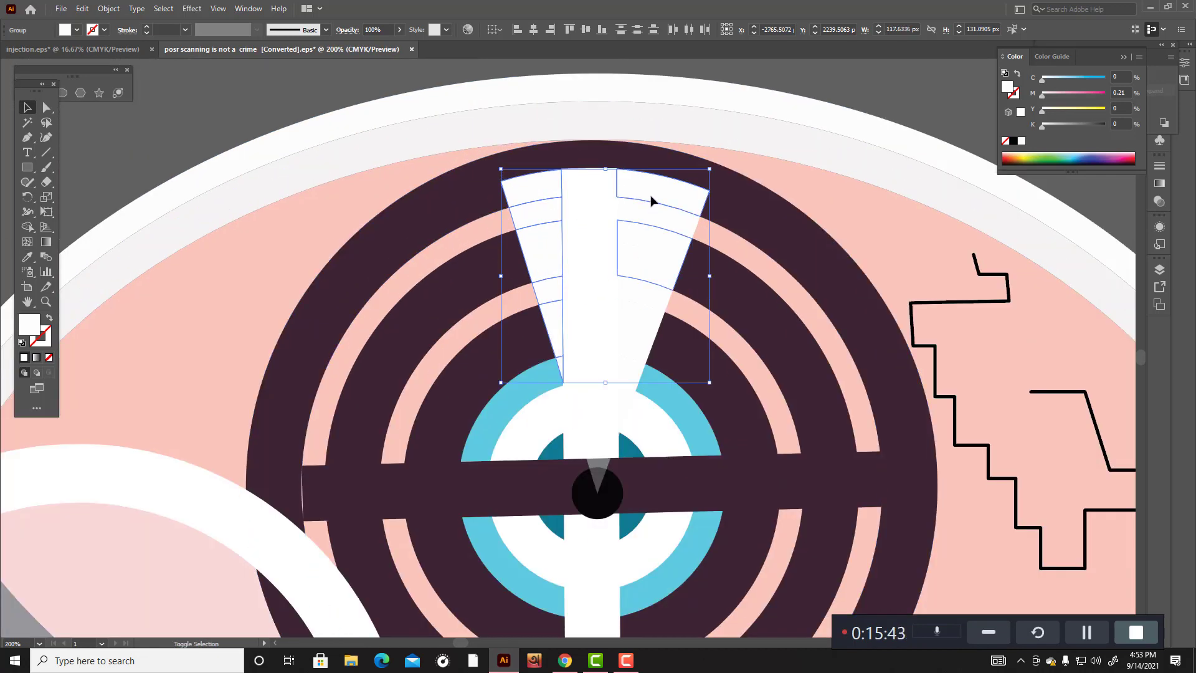
{"action": "left_click", "coordinate": [609, 198], "text": "shift"}
{"action": "left_click", "coordinate": [634, 318], "text": "shift"}
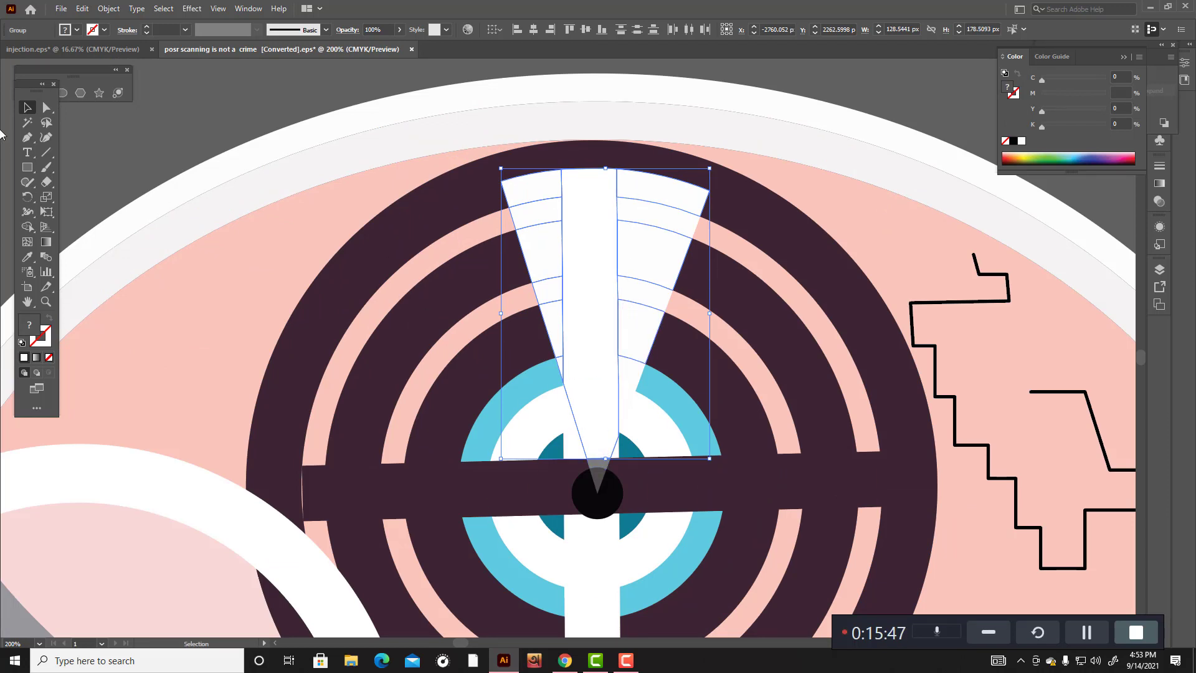
{"action": "left_click", "coordinate": [399, 30]}
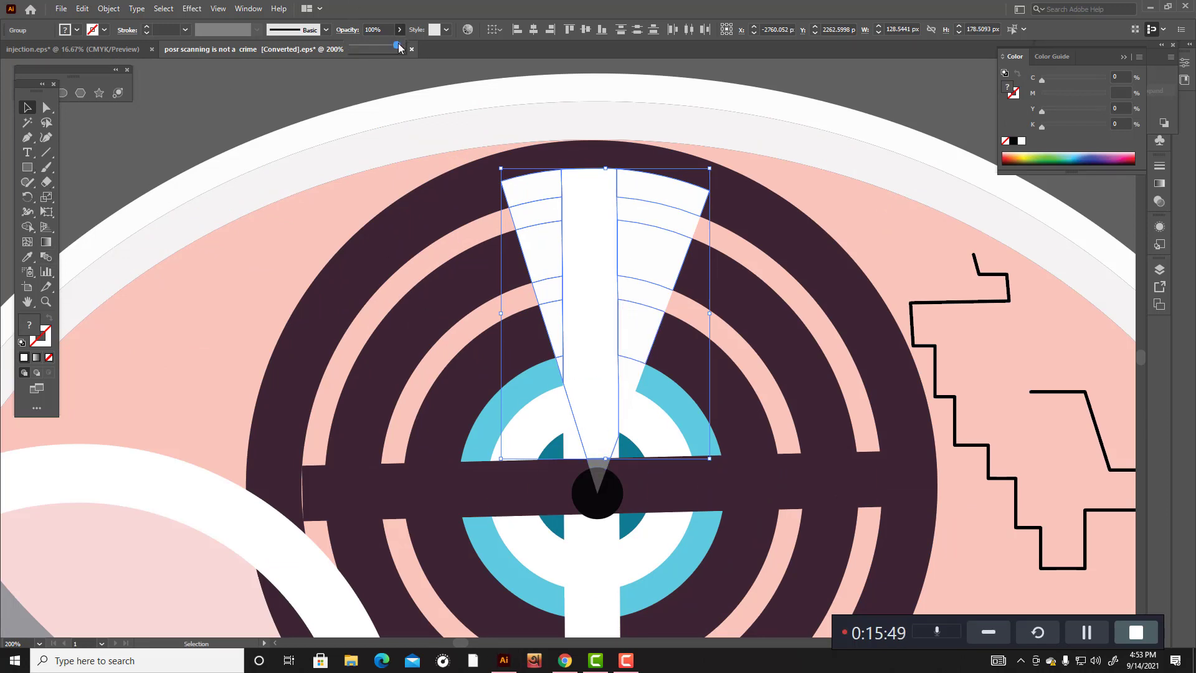
{"action": "left_click_drag", "start_coordinate": [397, 47], "coordinate": [376, 46]}
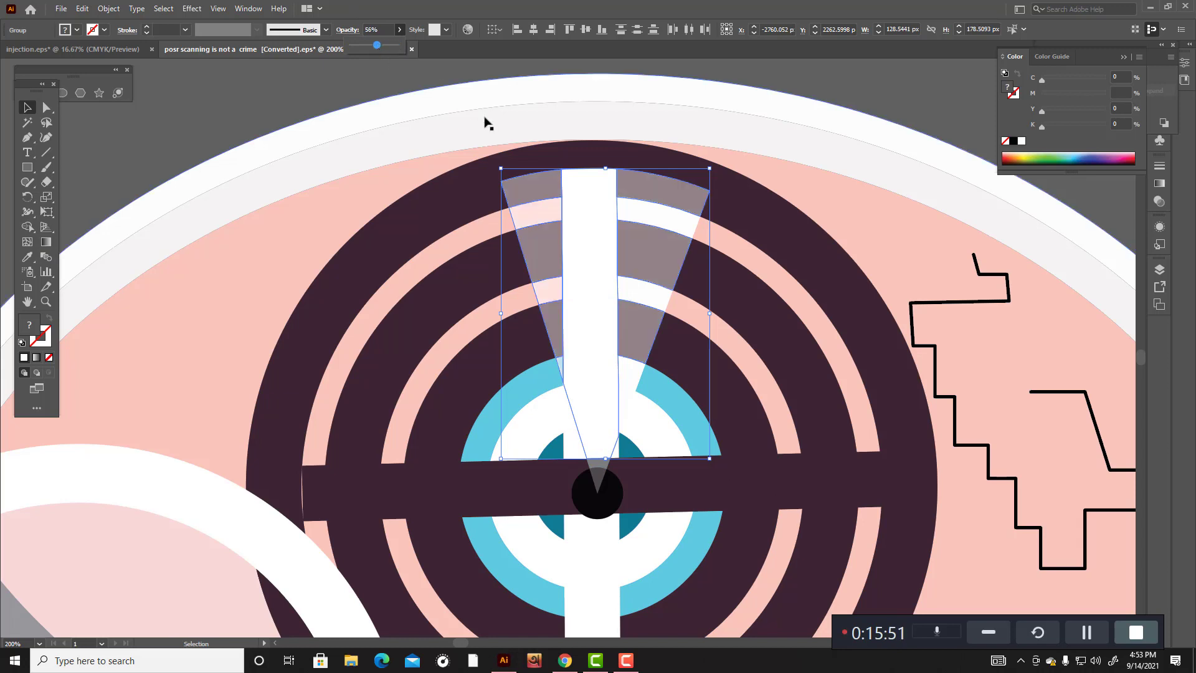
{"action": "left_click", "coordinate": [402, 74]}
Step: Try setting the beam's central strip to 53% opacity, then move it and the white strip beneath it aside
{"action": "left_click", "coordinate": [593, 229]}
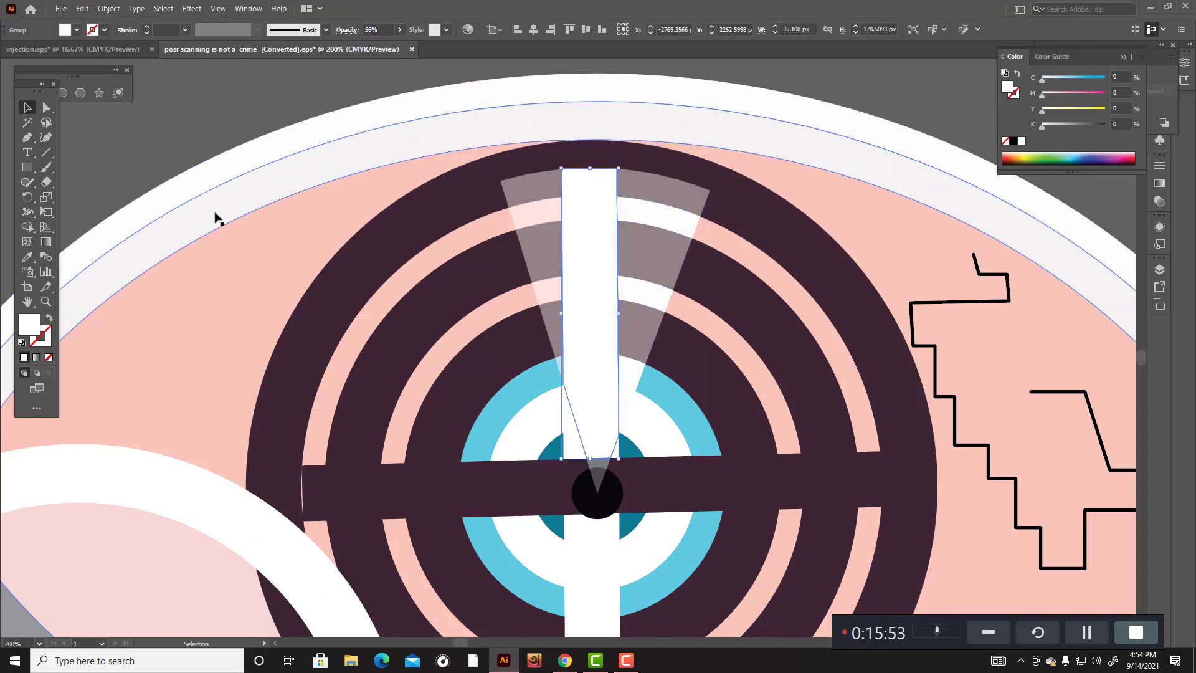
{"action": "left_click", "coordinate": [31, 256]}
{"action": "left_click", "coordinate": [668, 179]}
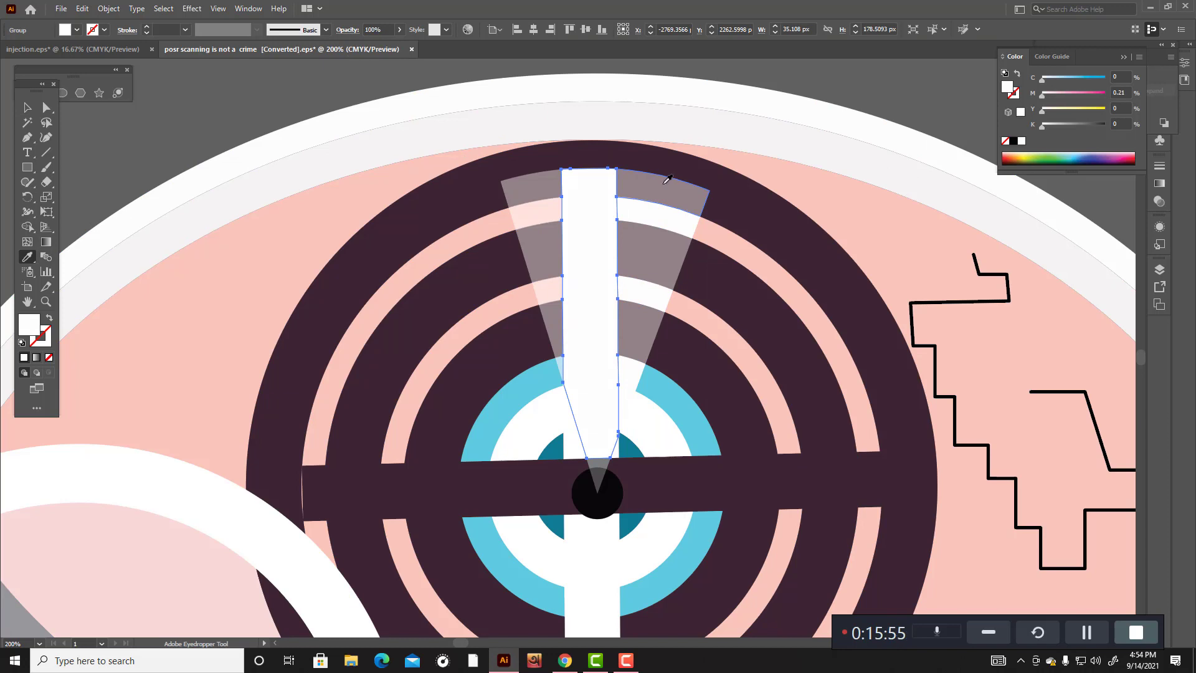
{"action": "left_click", "coordinate": [400, 30]}
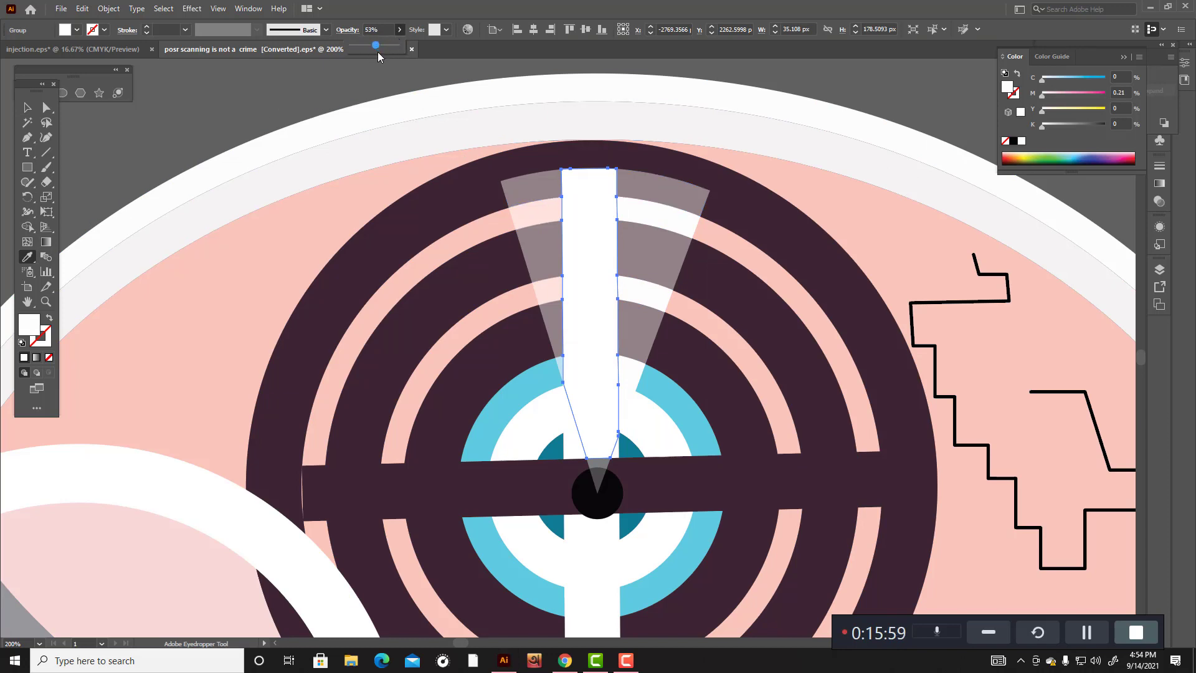
{"action": "left_click", "coordinate": [26, 108]}
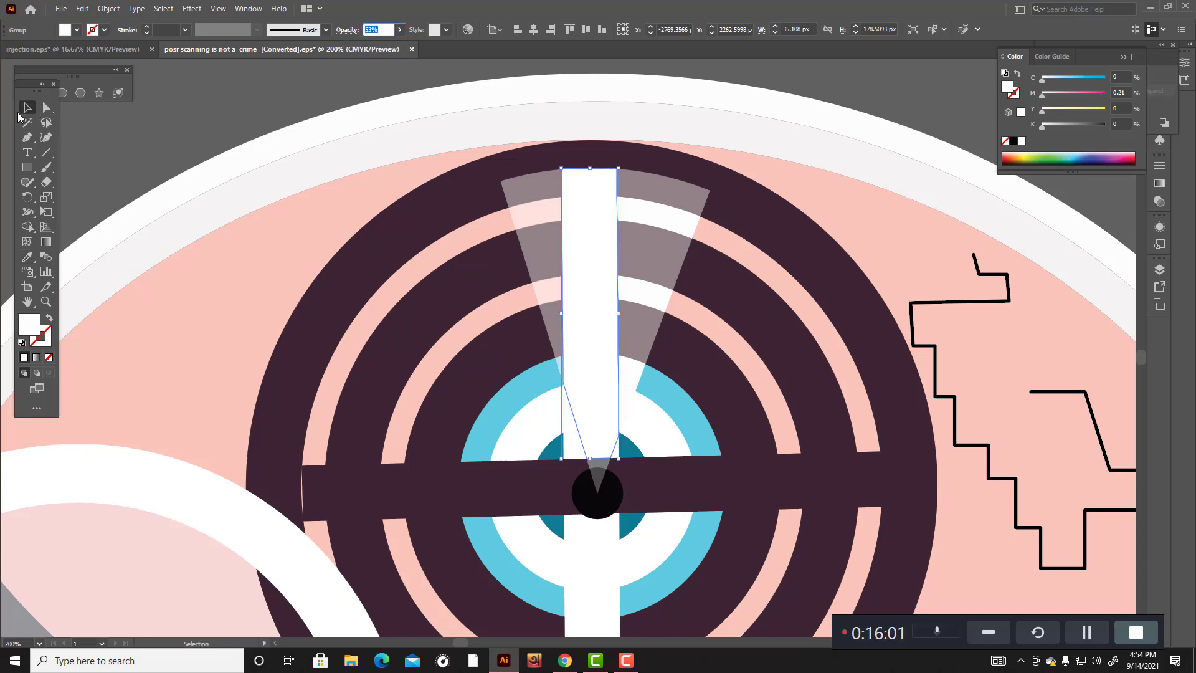
{"action": "left_click", "coordinate": [185, 93]}
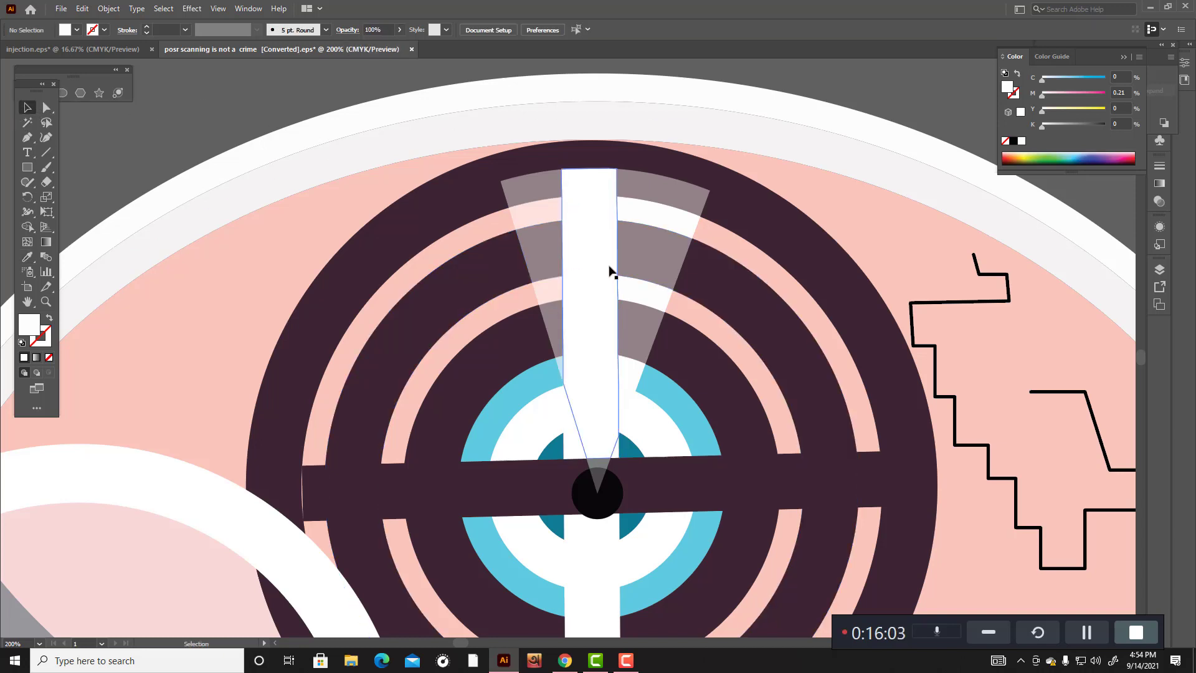
{"action": "left_click_drag", "start_coordinate": [611, 270], "coordinate": [775, 176]}
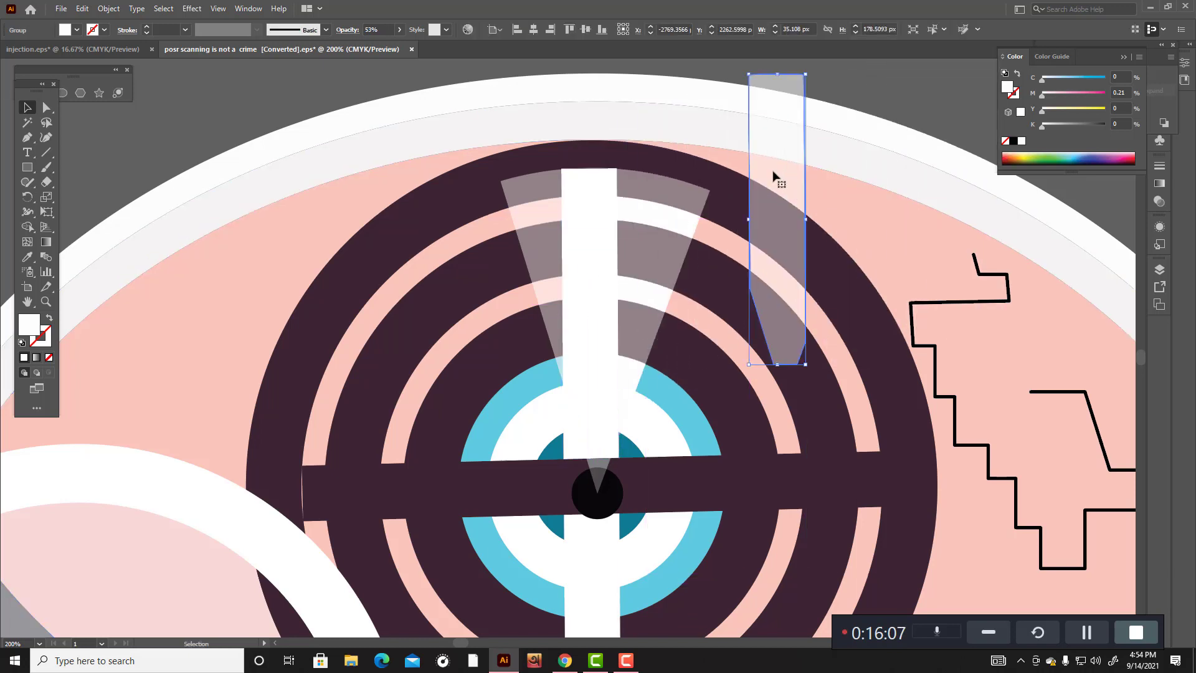
{"action": "mouse_move", "coordinate": [603, 282]}
{"action": "left_mouse_down"}
{"action": "mouse_move", "coordinate": [619, 256]}
{"action": "mouse_move", "coordinate": [641, 251]}
{"action": "mouse_move", "coordinate": [586, 293]}
{"action": "mouse_move", "coordinate": [588, 281]}
{"action": "left_mouse_up"}
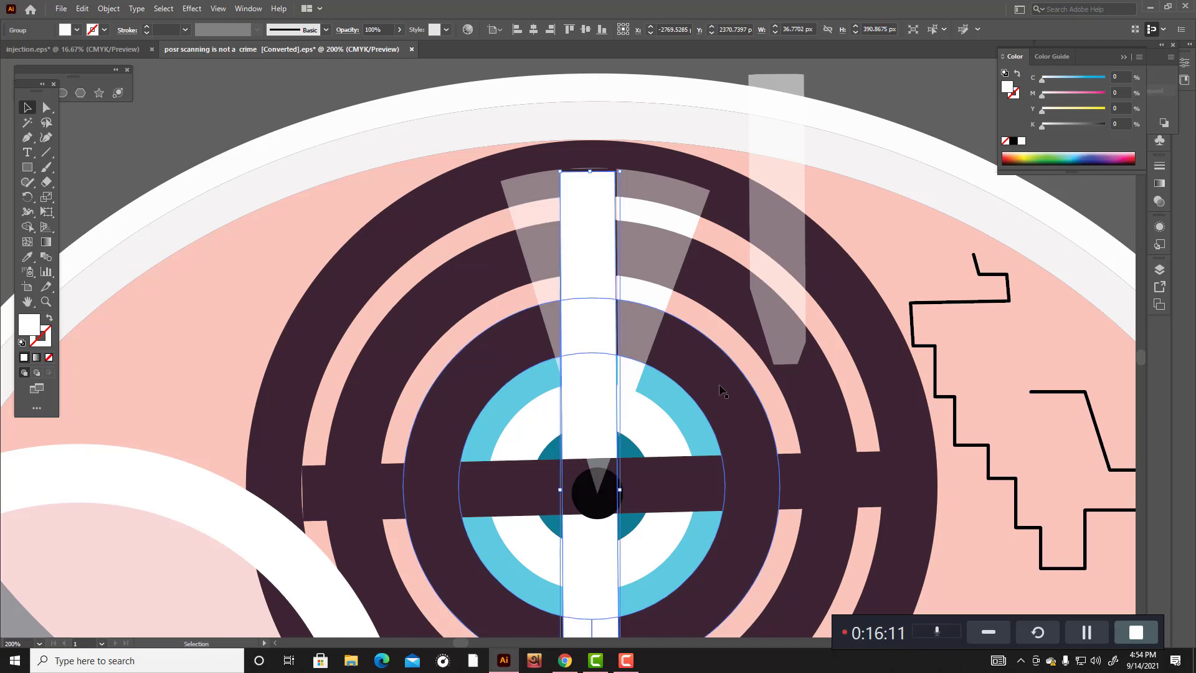
Step: Undo the strip moves, opacity changes and white recoloring back to the grey translucent radar beam
{"action": "key", "text": "ctrl+z"}
{"action": "key", "text": "ctrl+z"}
{"action": "key", "text": "ctrl+z"}
{"action": "key", "text": "ctrl+z"}
{"action": "key", "text": "ctrl+z"}
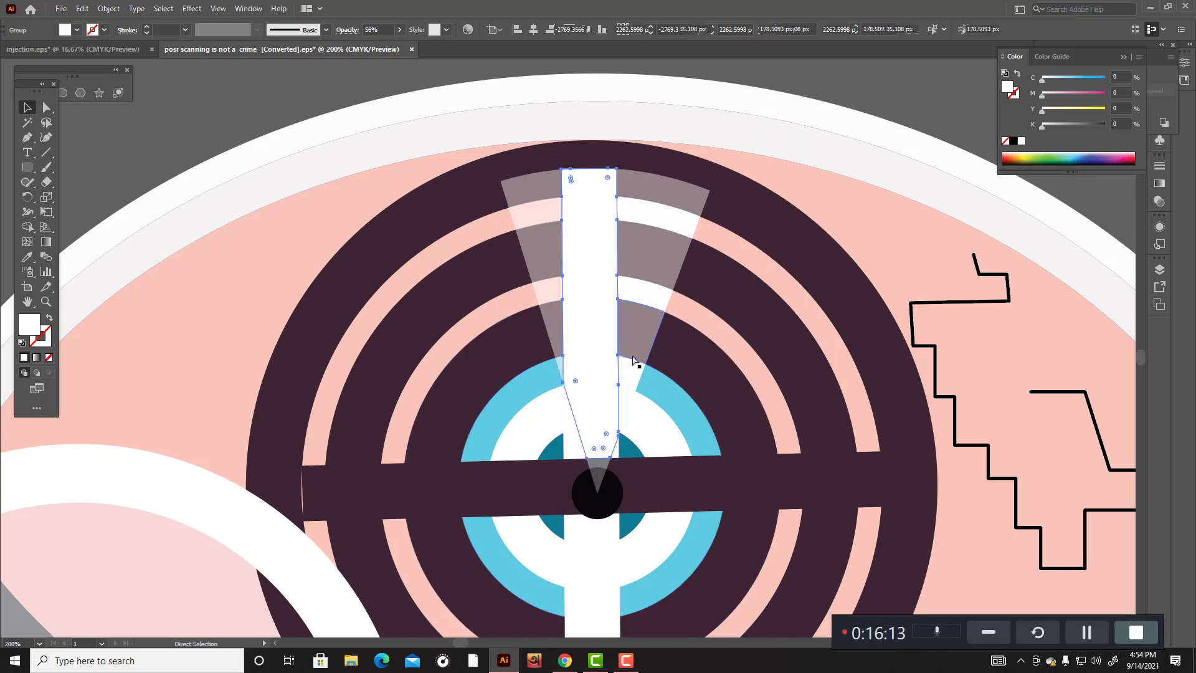
{"action": "key", "text": "ctrl+z"}
{"action": "key", "text": "ctrl+z"}
{"action": "key", "text": "ctrl+z"}
{"action": "key", "text": "ctrl+z"}
{"action": "key", "text": "ctrl+z"}
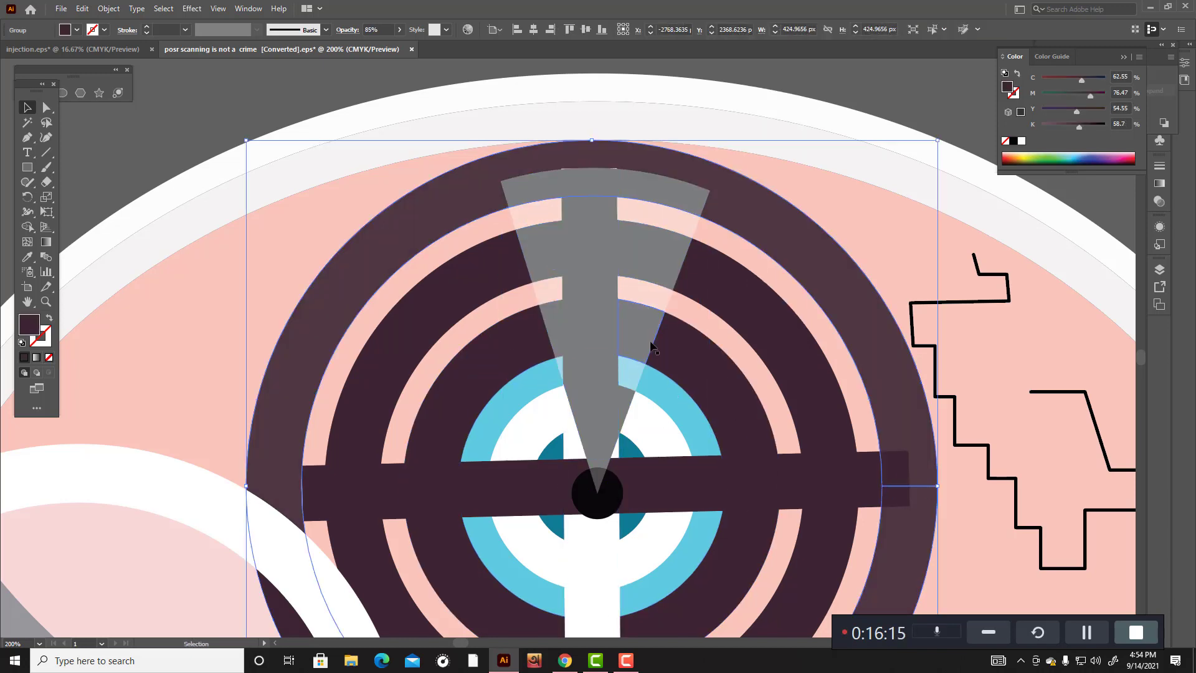
{"action": "key", "text": "ctrl+z"}
{"action": "key", "text": "ctrl+z"}
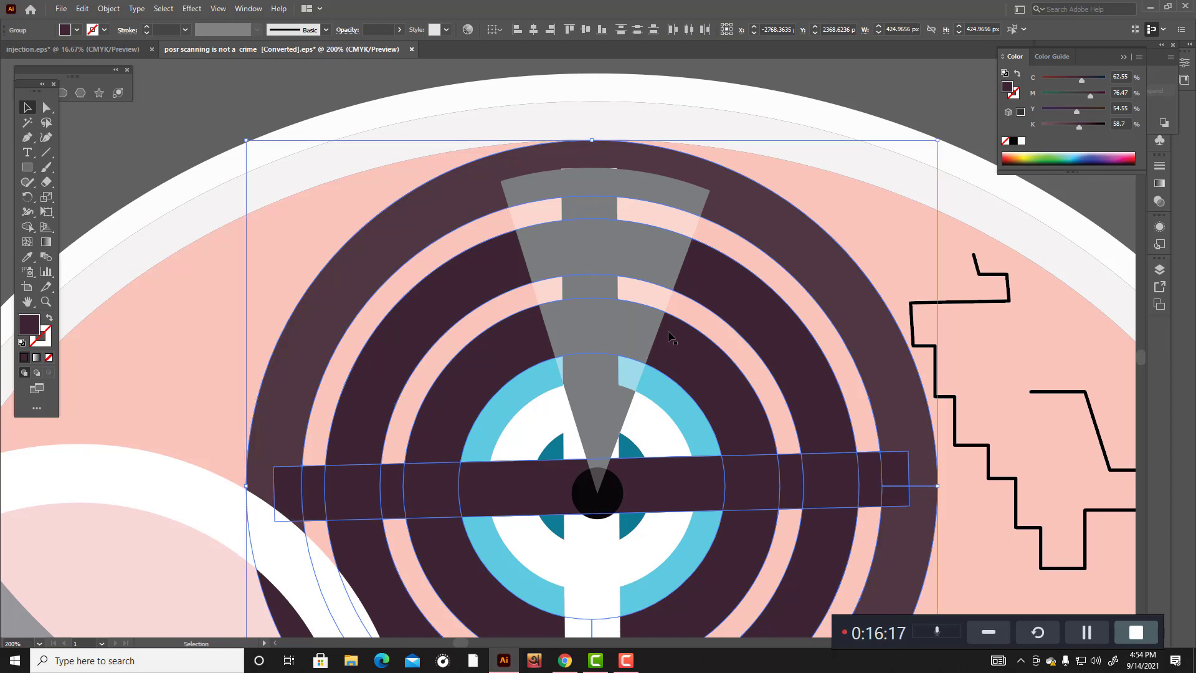
Step: Match the eye target's outer ring to the solid dark purple of the inner rings with the Eyedropper
{"action": "left_click", "coordinate": [152, 119]}
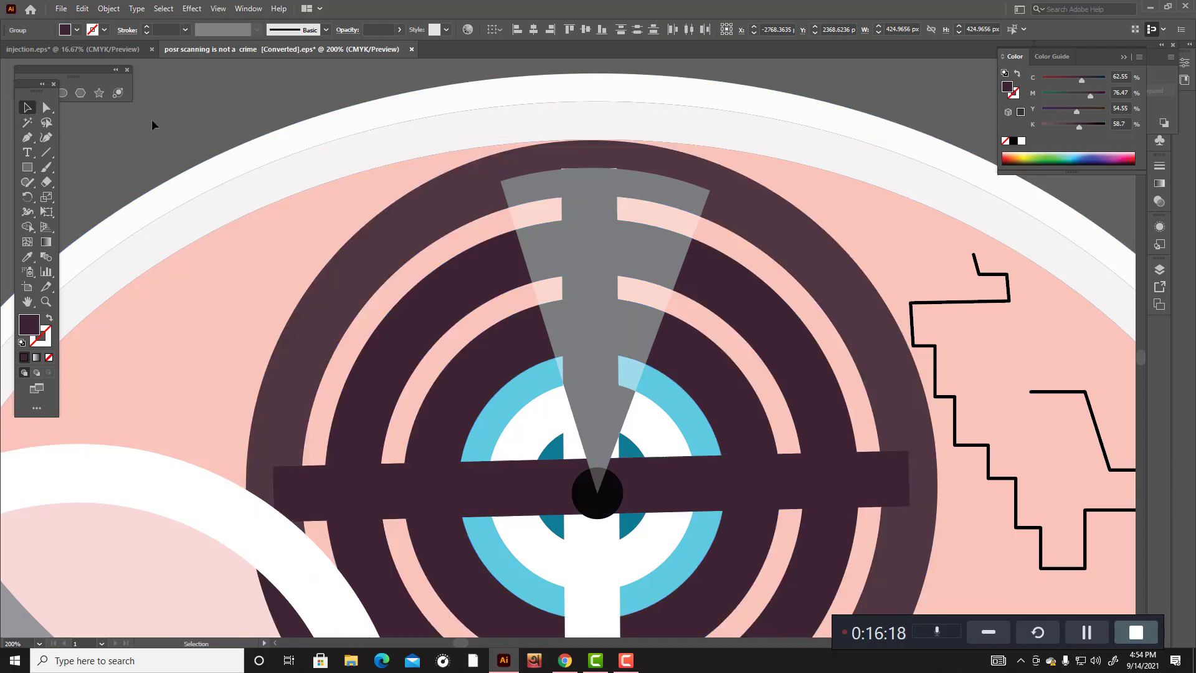
{"action": "left_click", "coordinate": [293, 345]}
{"action": "scroll", "coordinate": [298, 342], "scroll_direction": "down", "scroll_amount": 3}
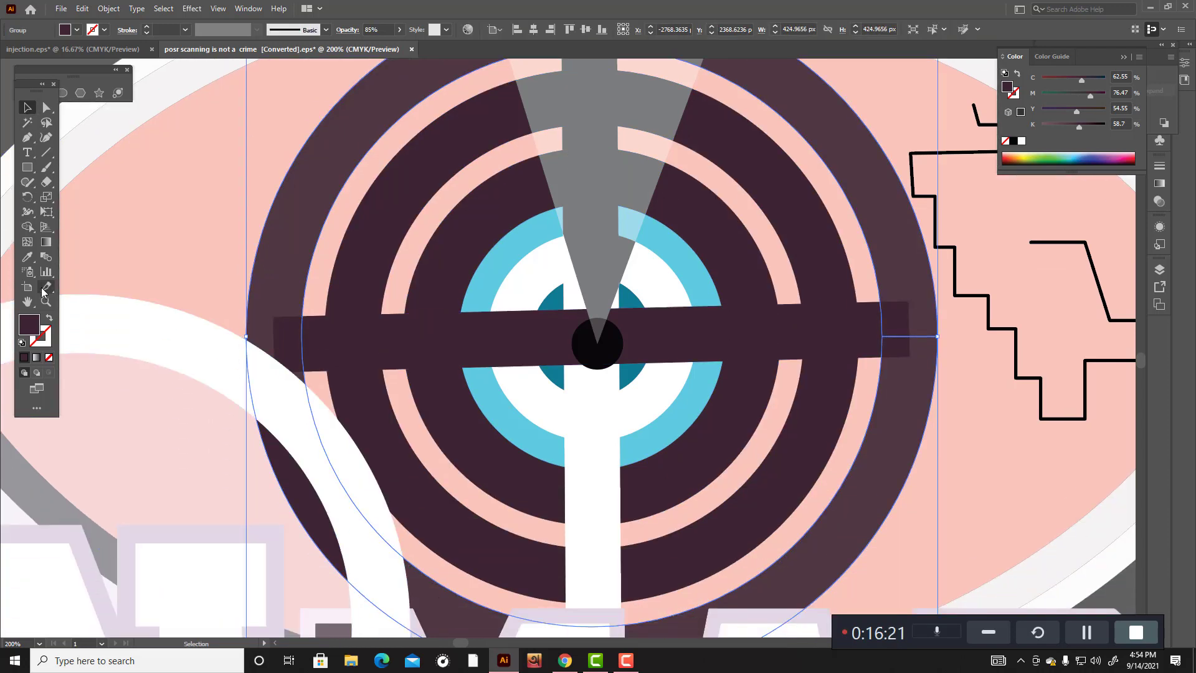
{"action": "left_click", "coordinate": [26, 261]}
{"action": "left_click", "coordinate": [353, 285]}
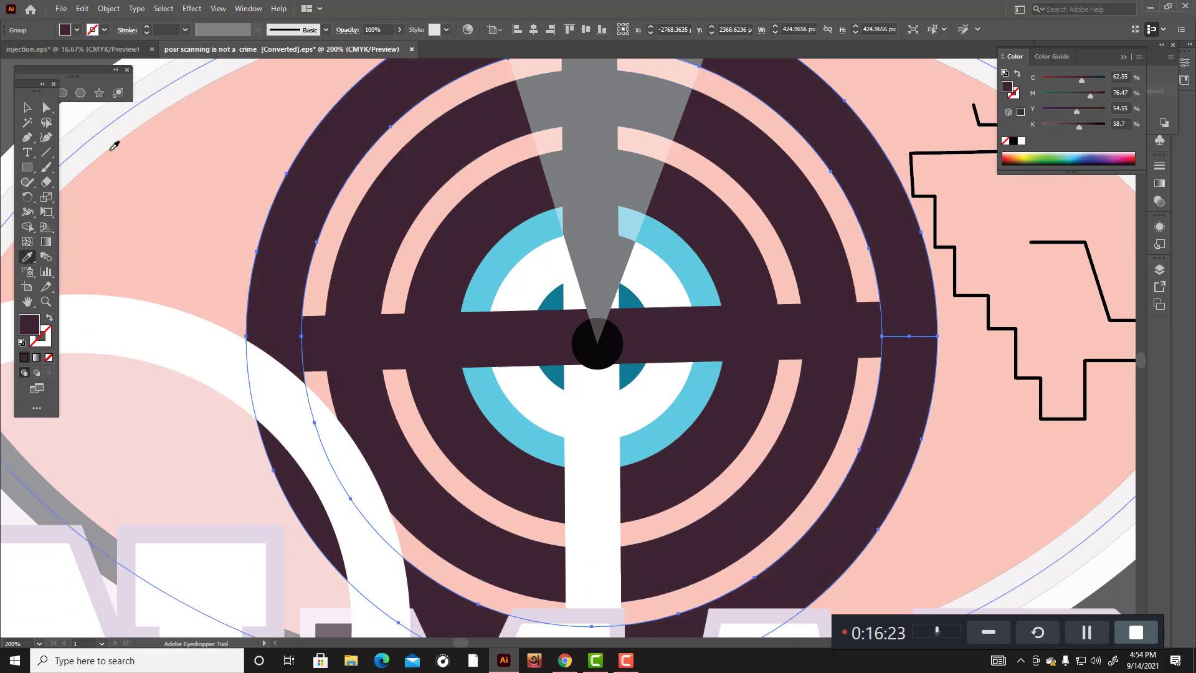
{"action": "left_click", "coordinate": [29, 112]}
{"action": "scroll", "coordinate": [511, 292], "scroll_direction": "down", "scroll_amount": 4}
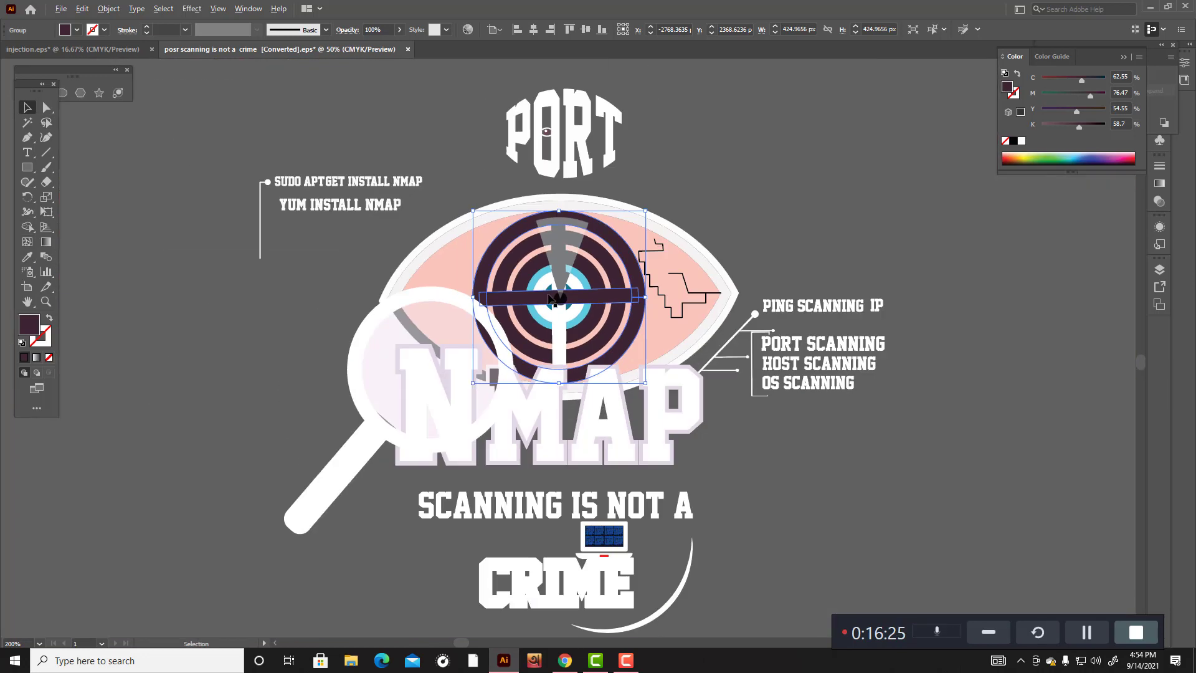
{"action": "left_click", "coordinate": [740, 201]}
Step: Draw a rectangle about 1994 × 2193 px on the empty canvas below the white-lettered artwork
{"action": "scroll", "coordinate": [740, 200], "scroll_direction": "up", "scroll_amount": 1}
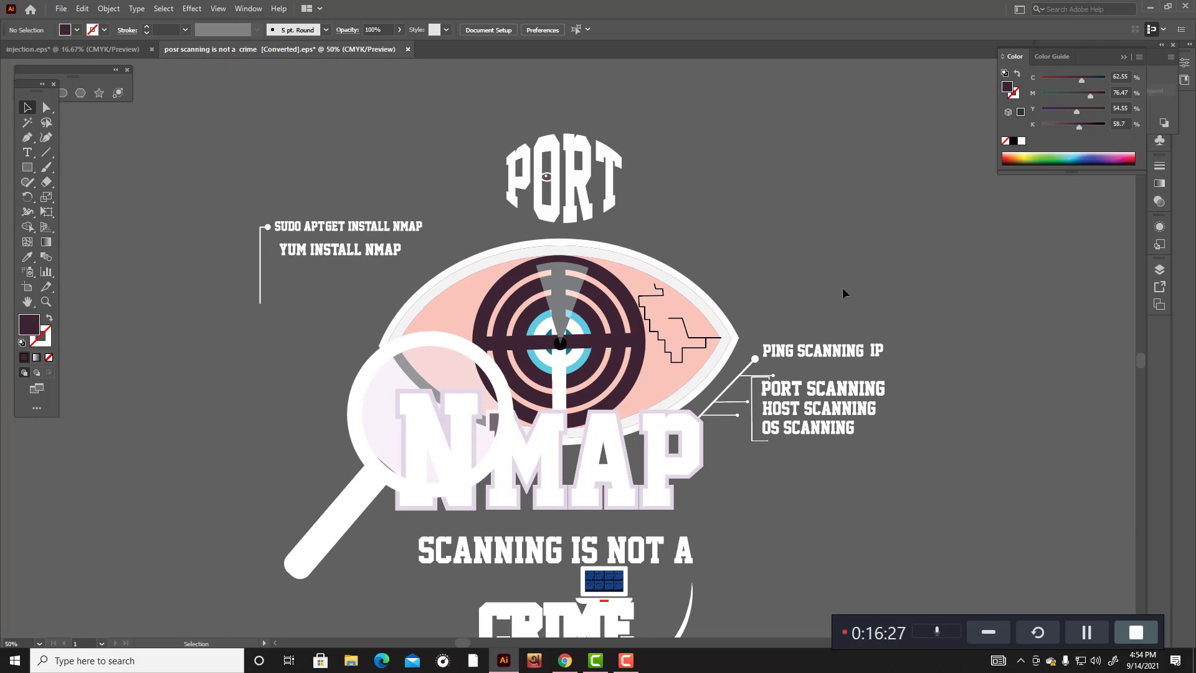
{"action": "scroll", "coordinate": [841, 287], "scroll_direction": "down", "scroll_amount": 3}
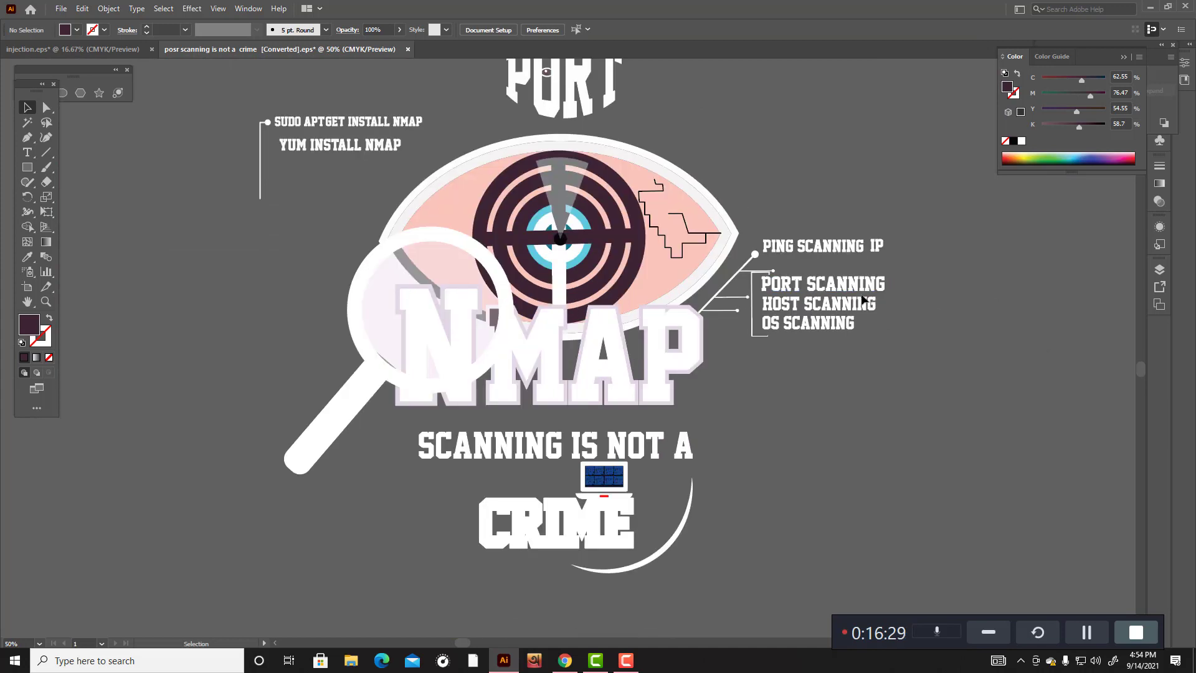
{"action": "scroll", "coordinate": [853, 290], "scroll_direction": "down", "scroll_amount": 2}
{"action": "scroll", "coordinate": [841, 291], "scroll_direction": "down", "scroll_amount": 1}
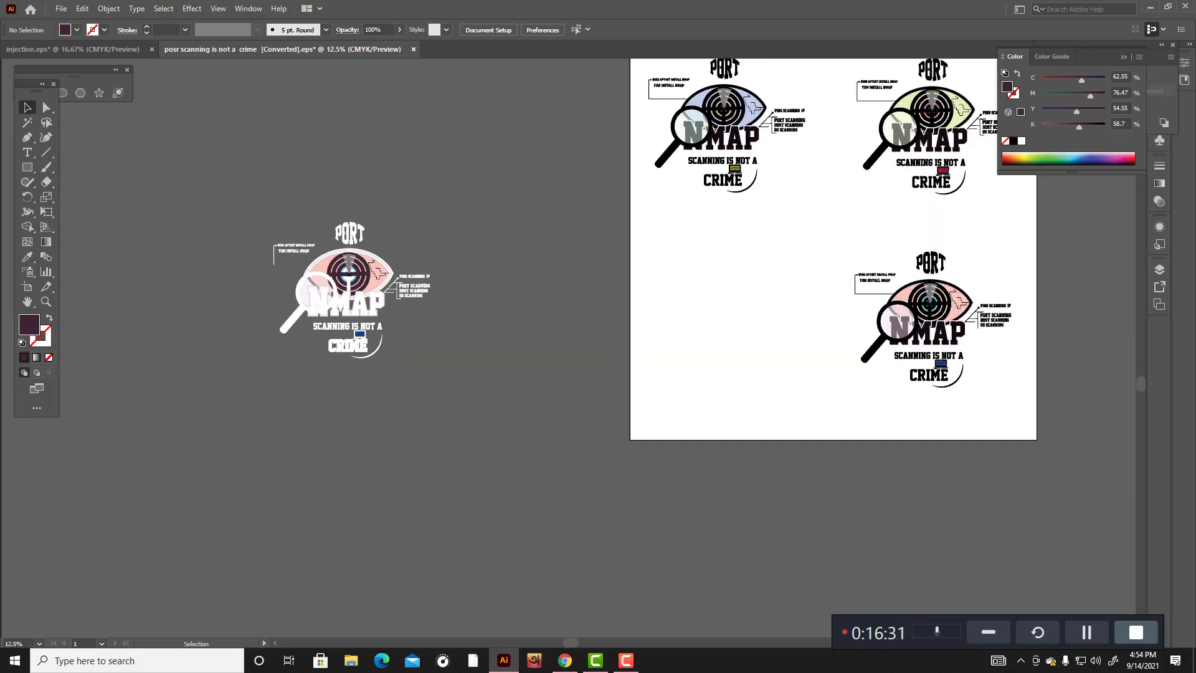
{"action": "left_click", "coordinate": [27, 137]}
{"action": "scroll", "coordinate": [523, 261], "scroll_direction": "up", "scroll_amount": 1}
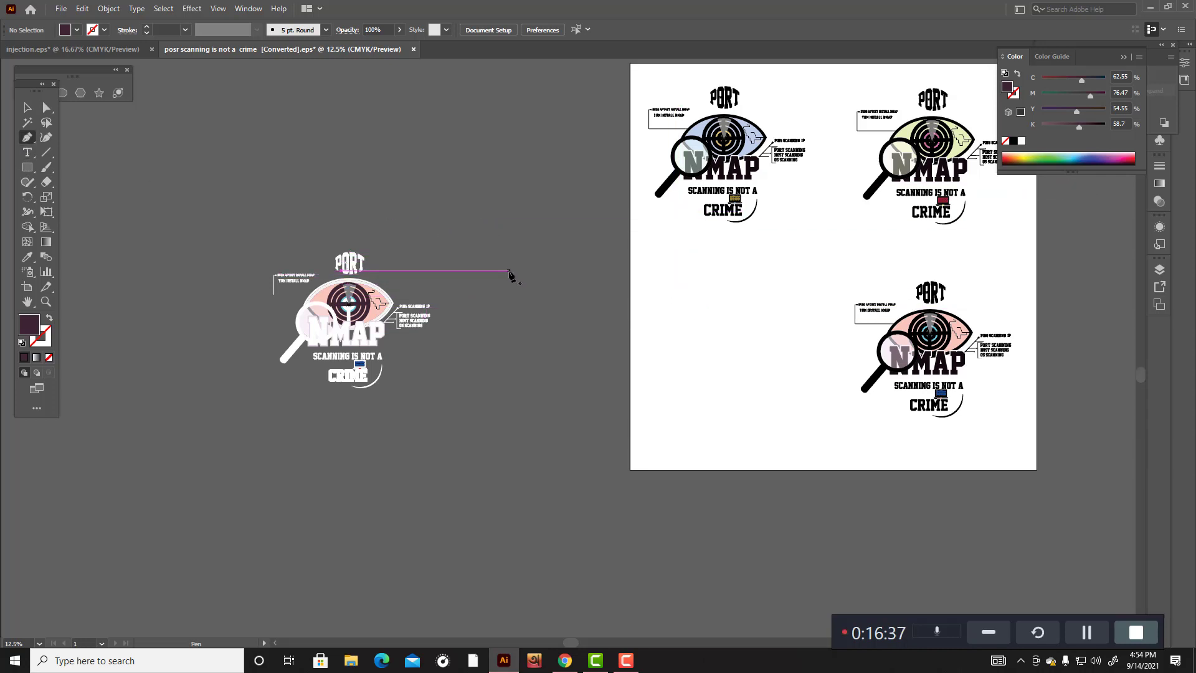
{"action": "scroll", "coordinate": [483, 326], "scroll_direction": "down", "scroll_amount": 4}
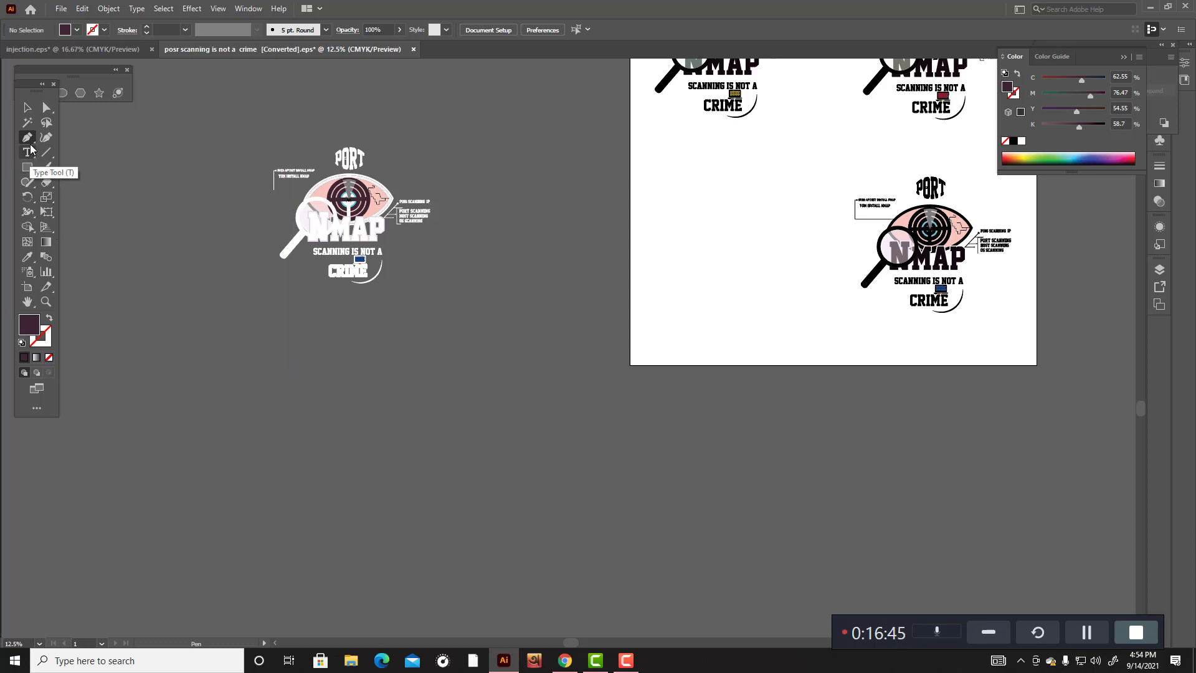
{"action": "left_click_drag", "start_coordinate": [27, 167], "coordinate": [54, 167]}
{"action": "left_click_drag", "start_coordinate": [303, 365], "coordinate": [504, 589]}
{"action": "scroll", "coordinate": [410, 469], "scroll_direction": "down", "scroll_amount": 3}
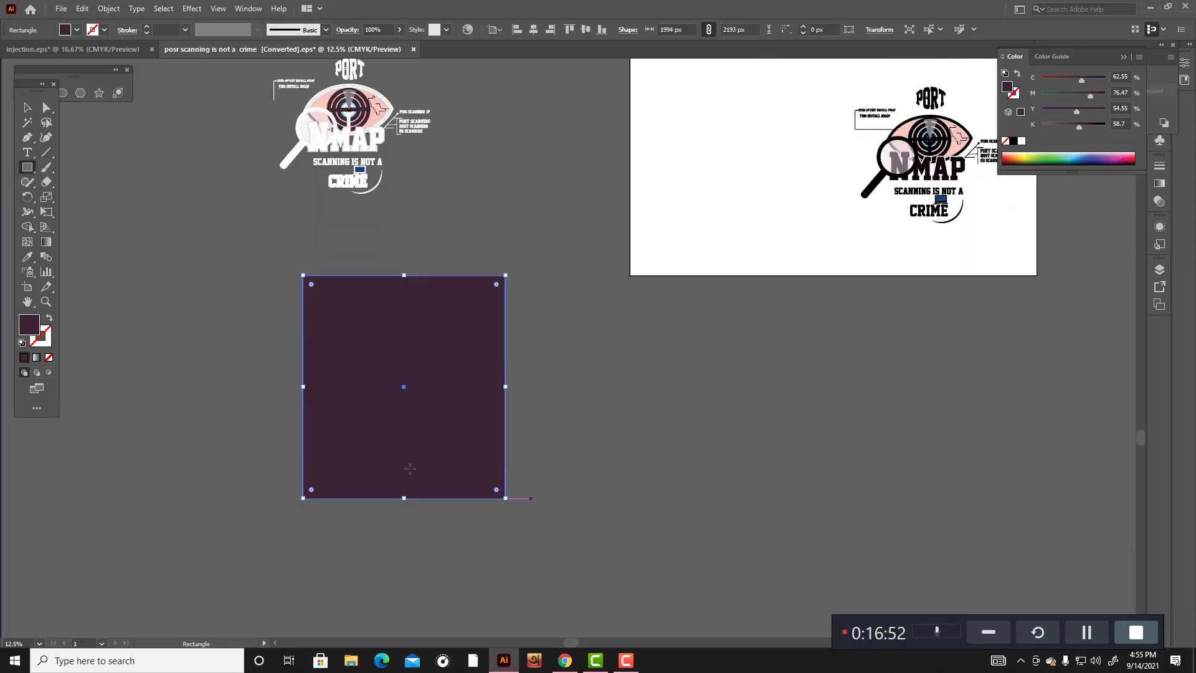
Step: Change the rectangle's fill to near-black #050003
{"action": "double_click", "coordinate": [35, 329]}
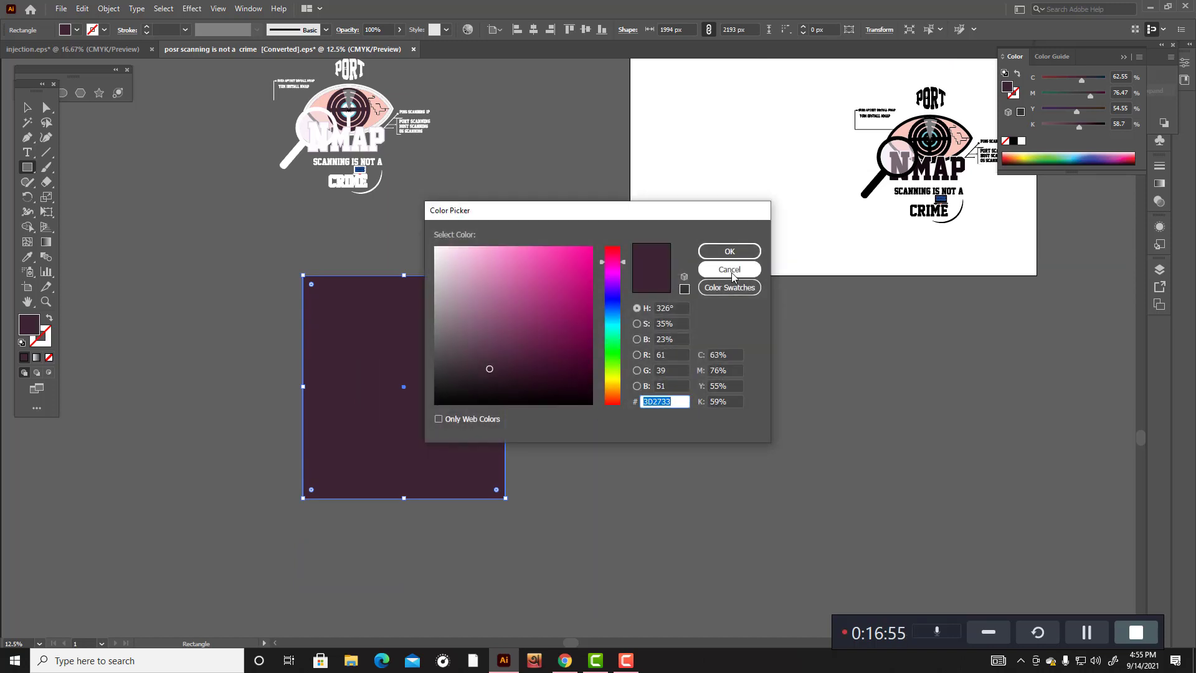
{"action": "left_click", "coordinate": [727, 252]}
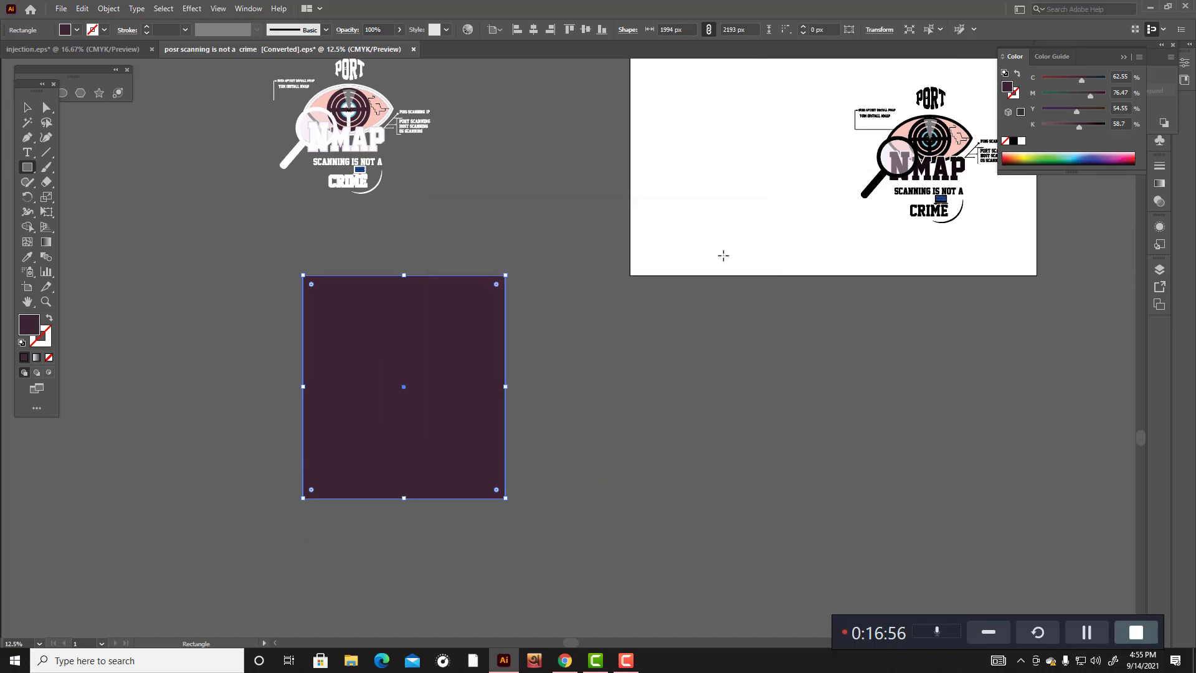
{"action": "double_click", "coordinate": [31, 329]}
{"action": "left_click", "coordinate": [588, 397]}
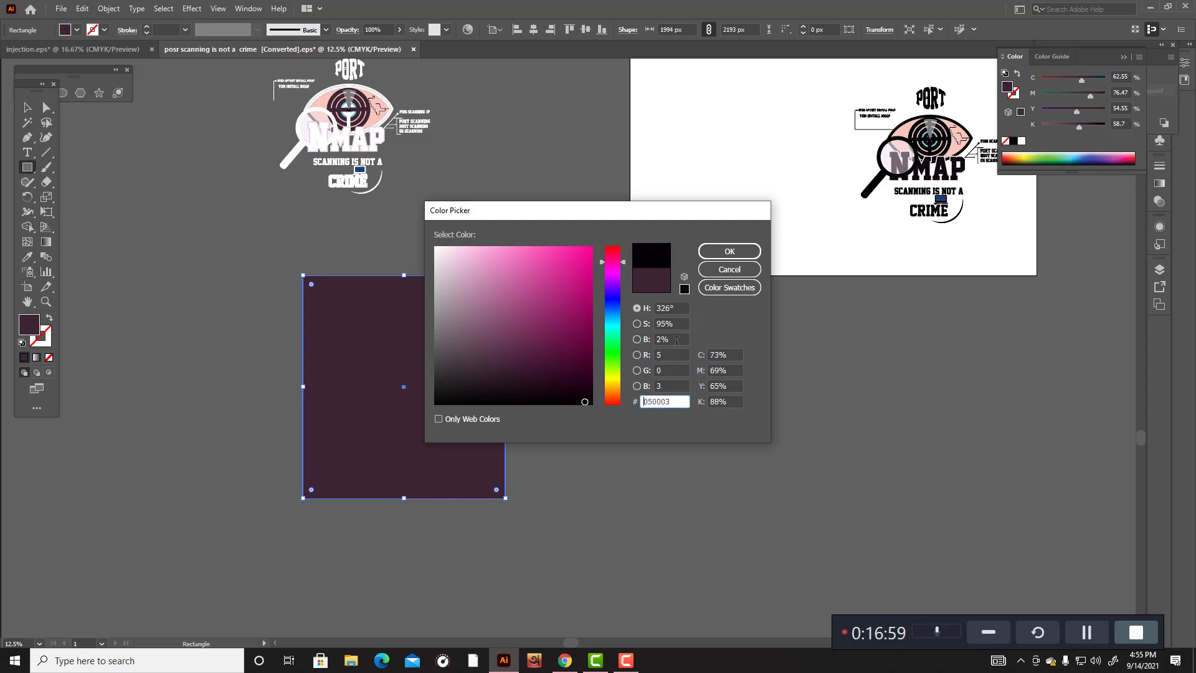
{"action": "left_click", "coordinate": [729, 251]}
Step: Curve both vertical sides of the black rectangle slightly inward with the Curvature tool and move the shape slightly down
{"action": "left_click", "coordinate": [46, 137]}
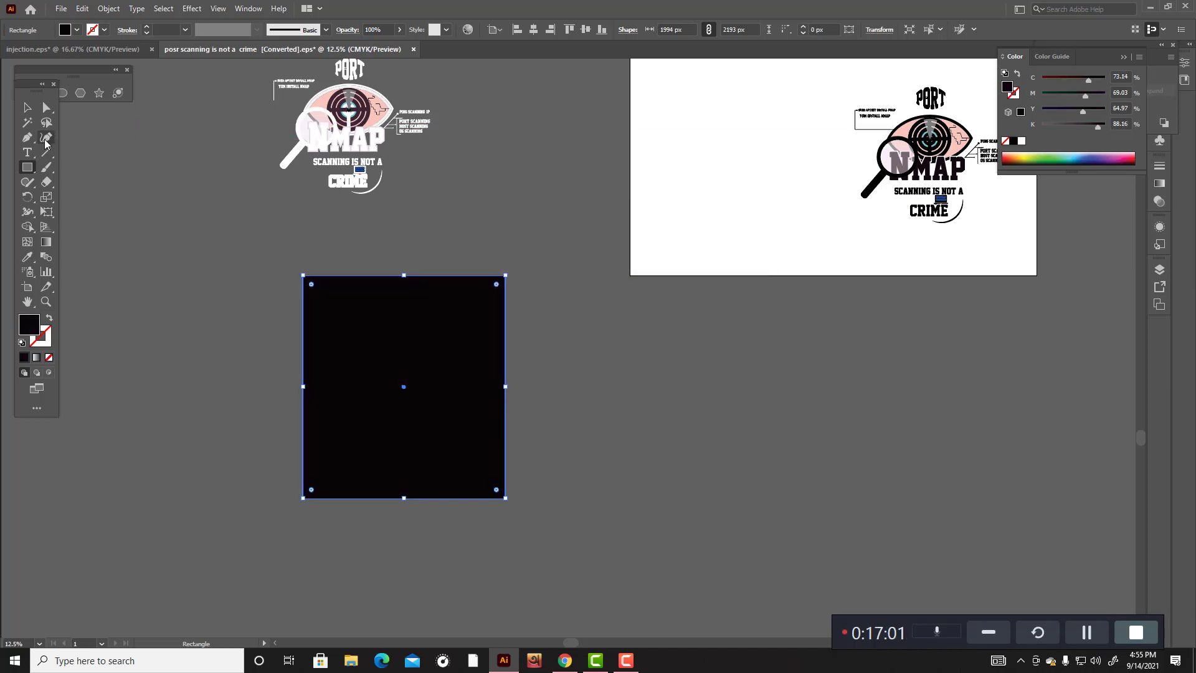
{"action": "left_click_drag", "start_coordinate": [506, 382], "coordinate": [497, 381]}
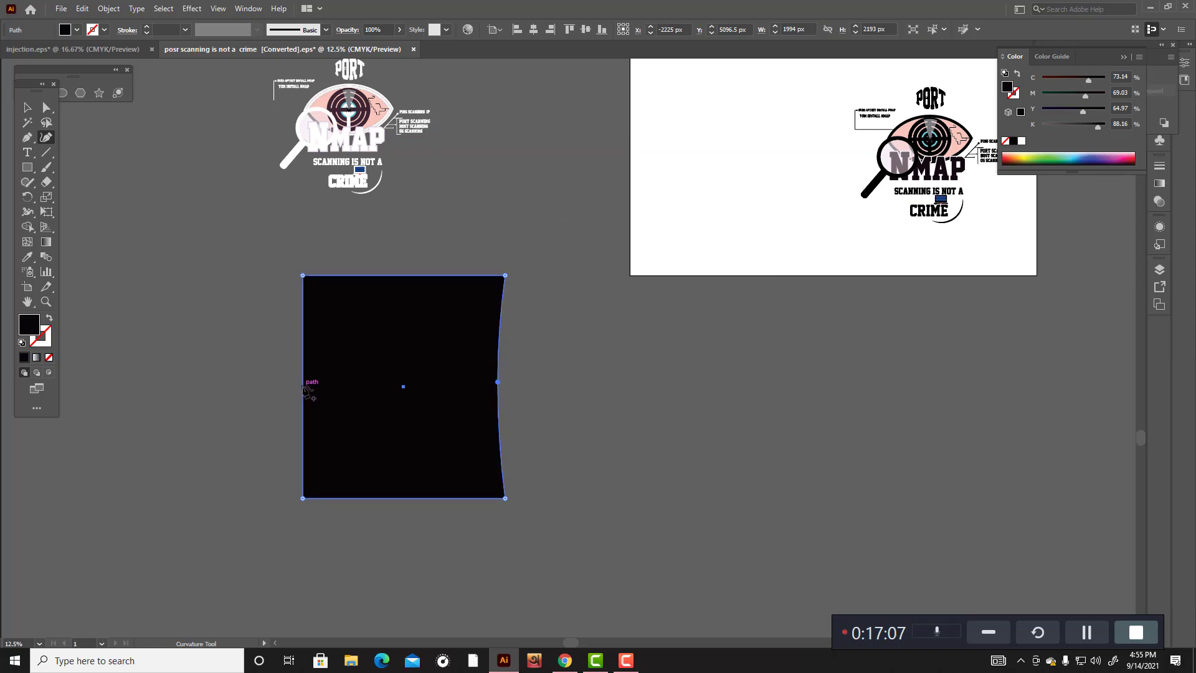
{"action": "left_click_drag", "start_coordinate": [304, 389], "coordinate": [314, 391]}
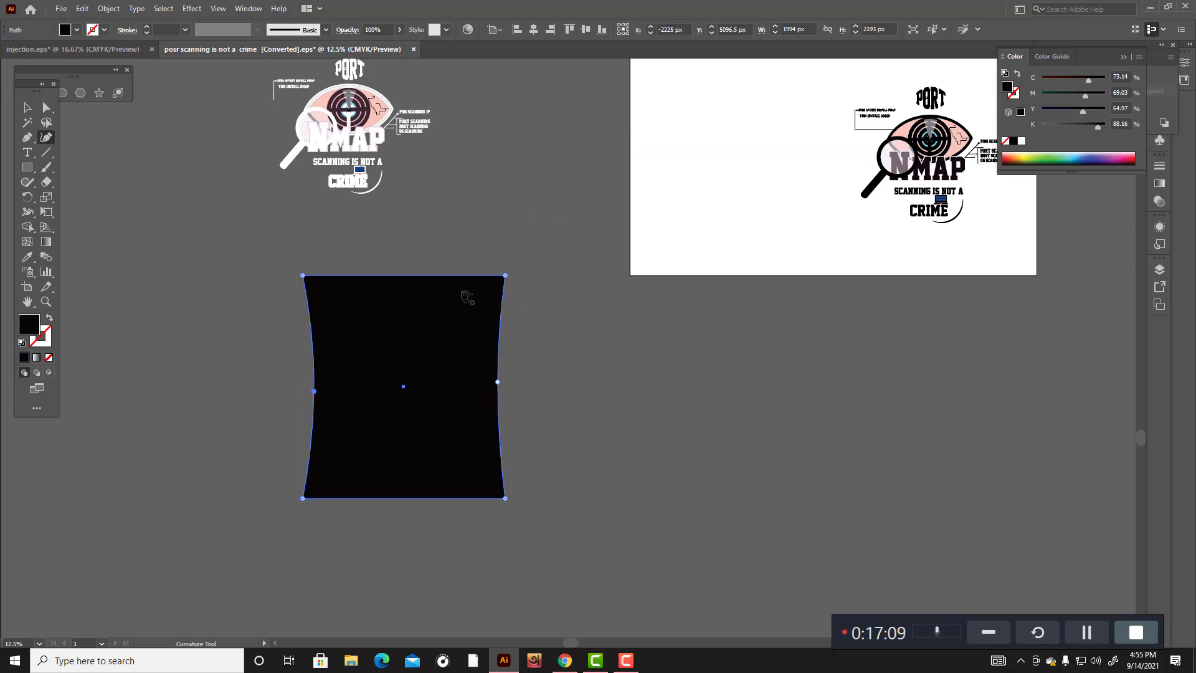
{"action": "left_click", "coordinate": [27, 107]}
{"action": "left_click_drag", "start_coordinate": [448, 333], "coordinate": [446, 352]}
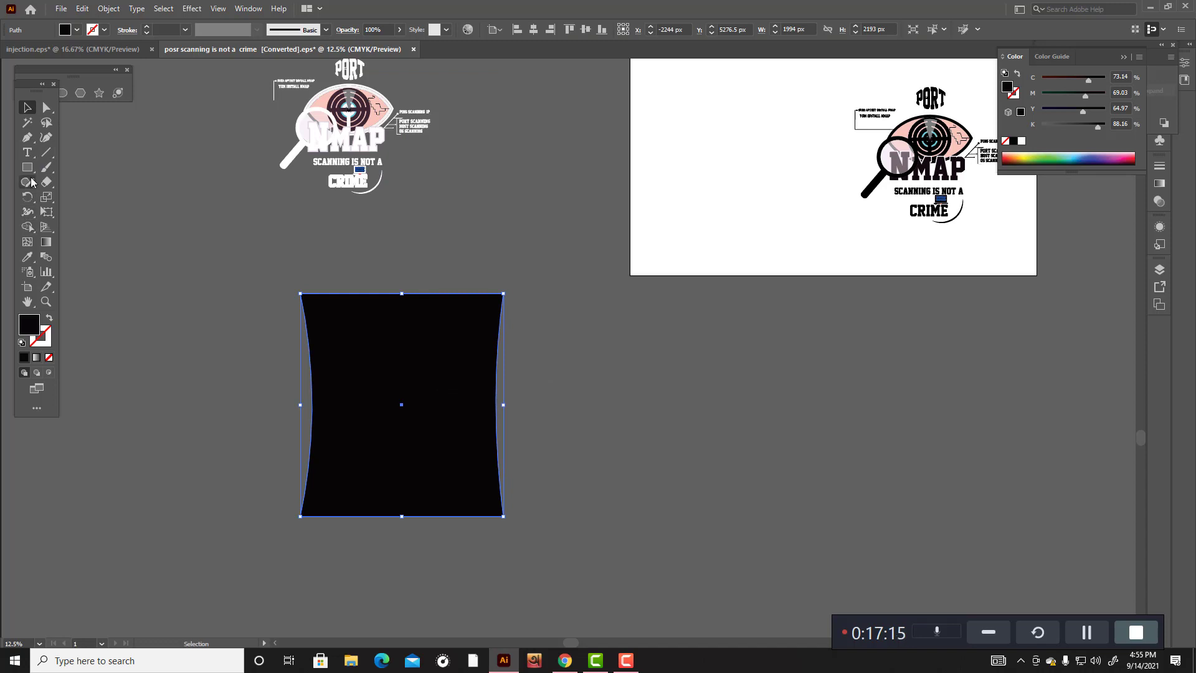
Step: Draw an ellipse about 953 × 738 px across the black shape's top edge and center it horizontally on that shape
{"action": "left_click_drag", "start_coordinate": [28, 174], "coordinate": [63, 197]}
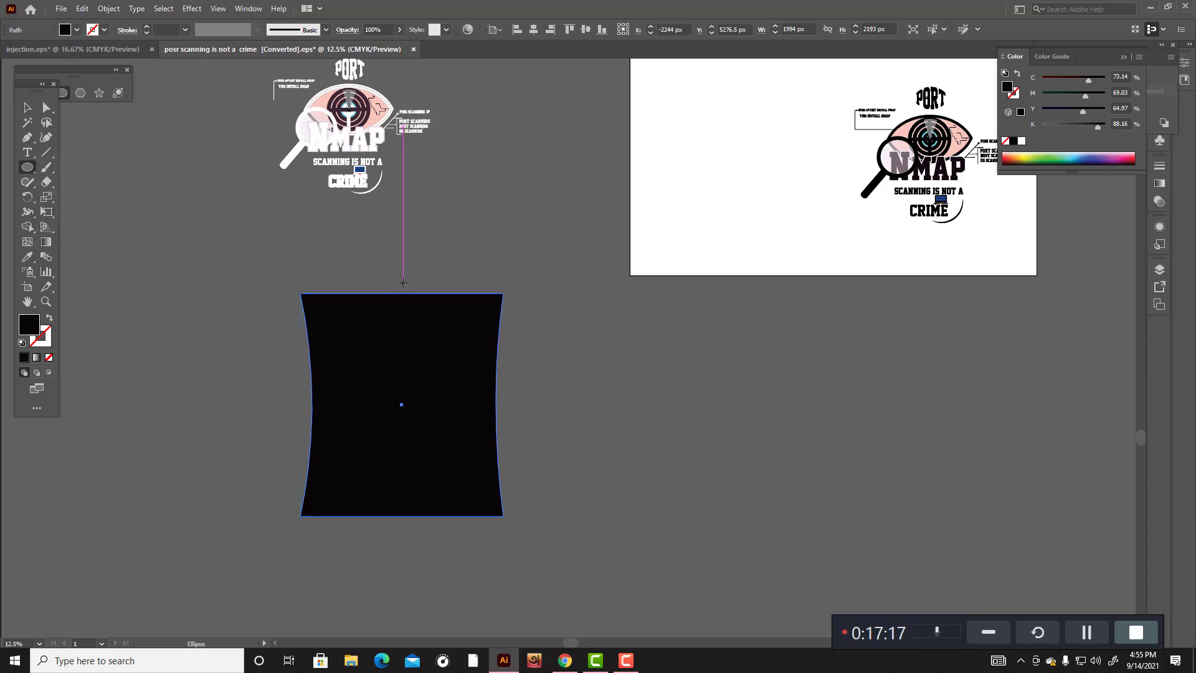
{"action": "left_click_drag", "start_coordinate": [373, 274], "coordinate": [348, 299]}
{"action": "key", "text": "v"}
{"action": "left_click", "coordinate": [498, 341], "text": "shift"}
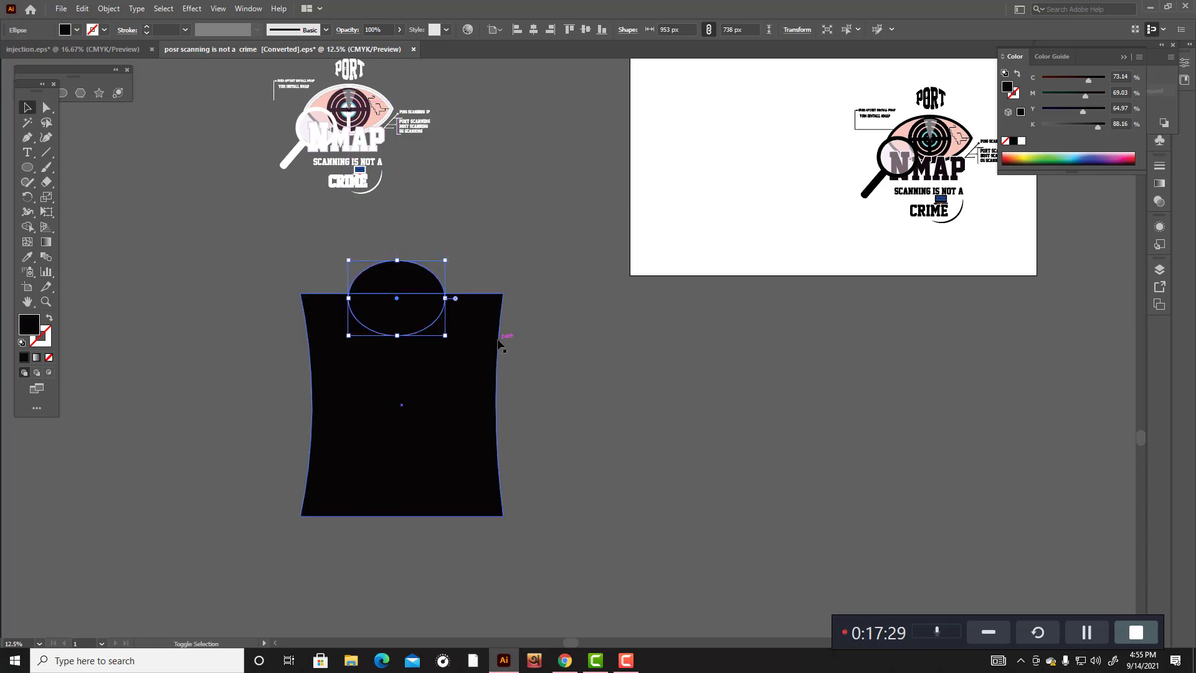
{"action": "left_click", "coordinate": [464, 390]}
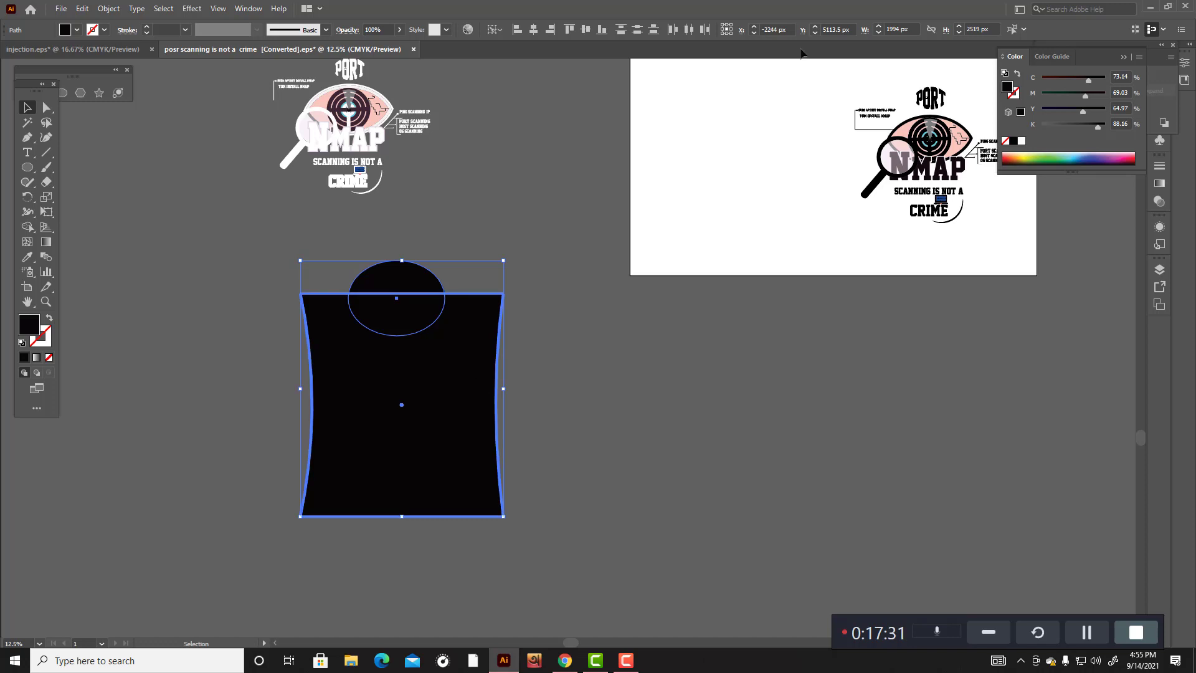
{"action": "left_click", "coordinate": [533, 30]}
{"action": "left_click", "coordinate": [532, 161]}
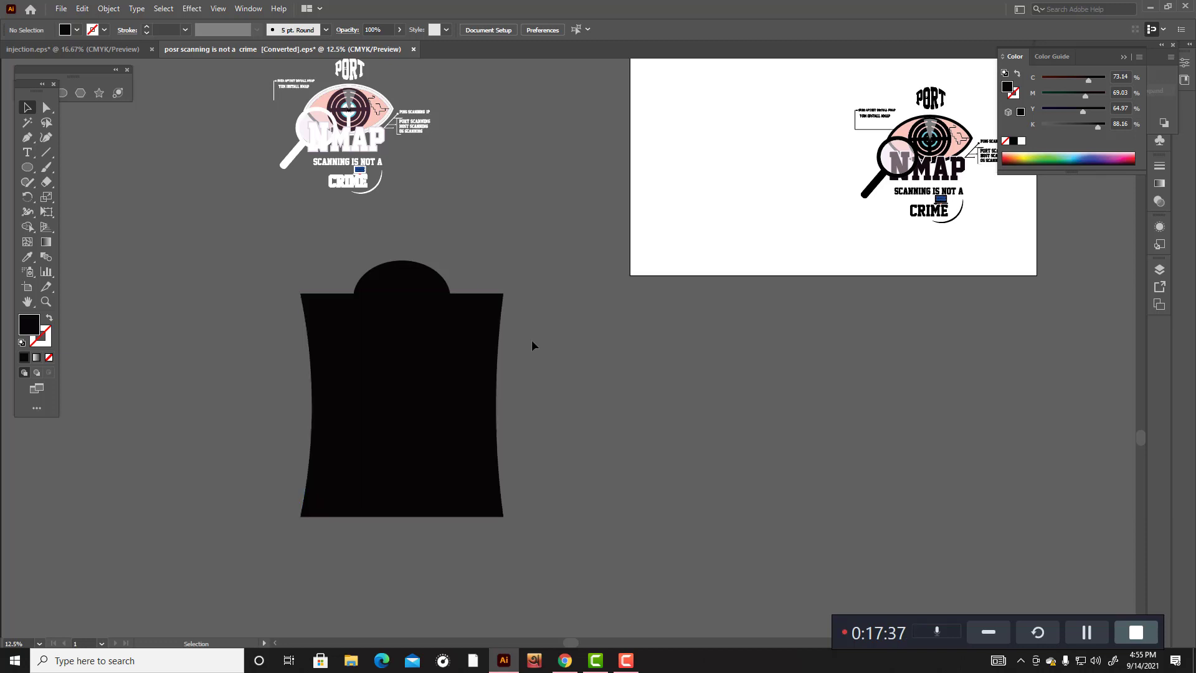
Step: Draw a closed sleeve shape about 1065 × 971 px with the Pen tool, from the ellipse's right side over the body's right shoulder
{"action": "left_click", "coordinate": [448, 290]}
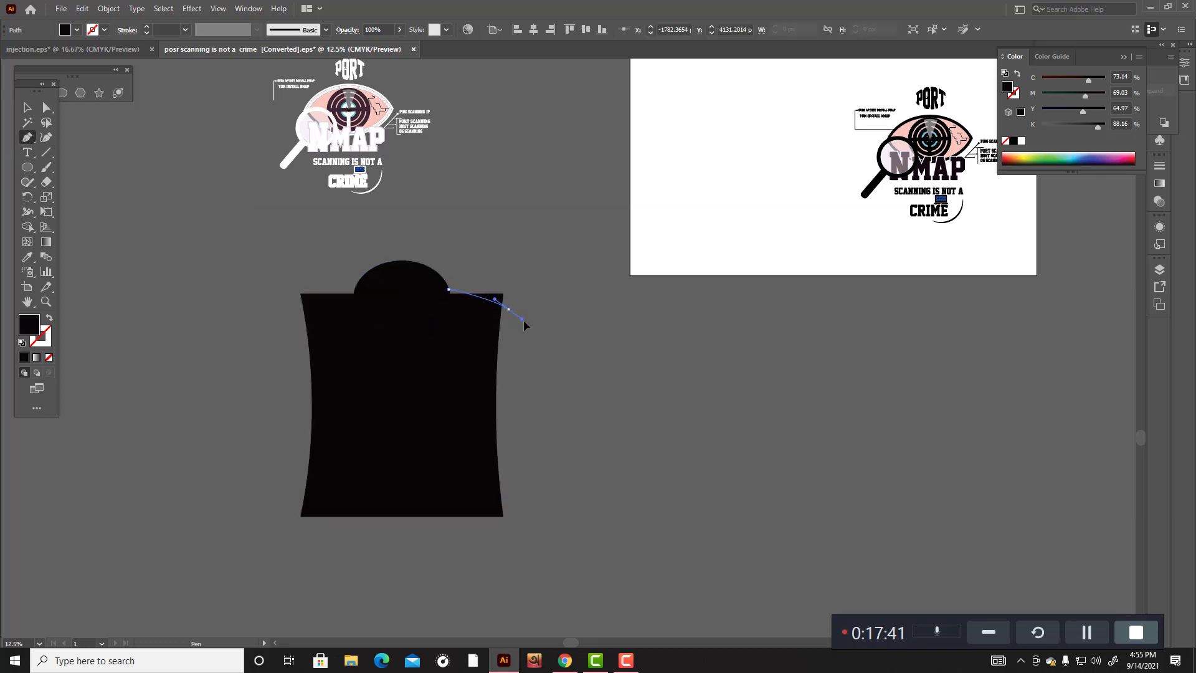
{"action": "left_click_drag", "start_coordinate": [523, 319], "coordinate": [530, 329]}
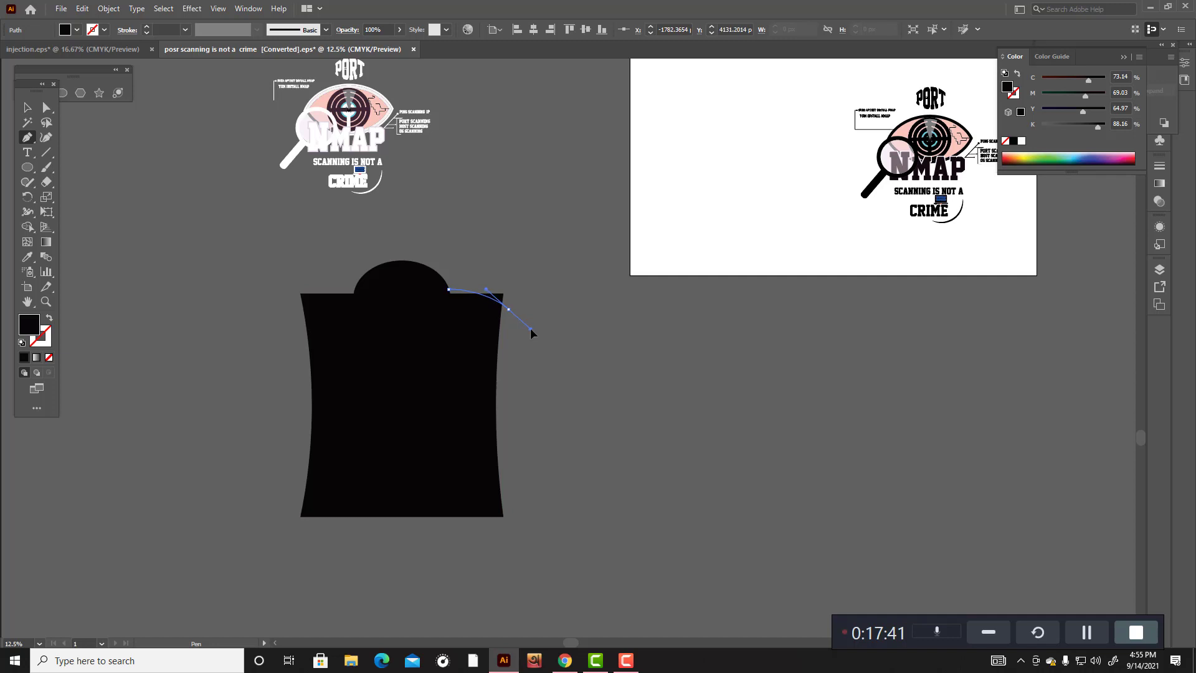
{"action": "left_click", "coordinate": [547, 380]}
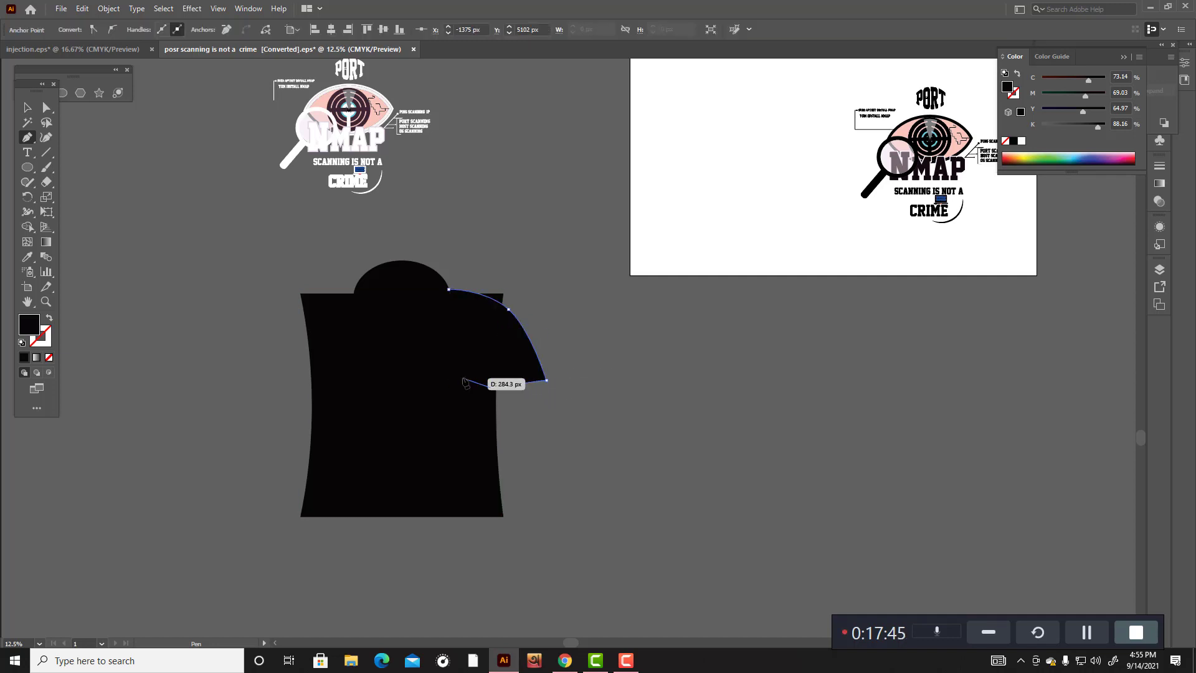
{"action": "left_click", "coordinate": [490, 387]}
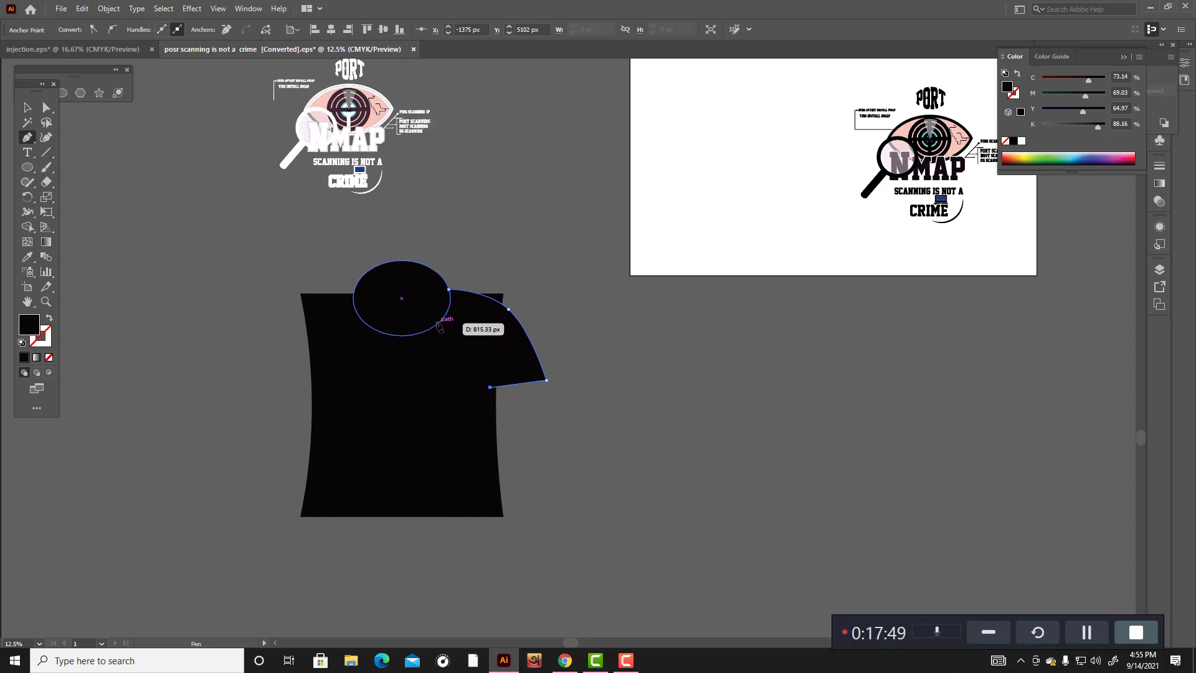
{"action": "left_click", "coordinate": [438, 323]}
{"action": "left_click", "coordinate": [448, 289]}
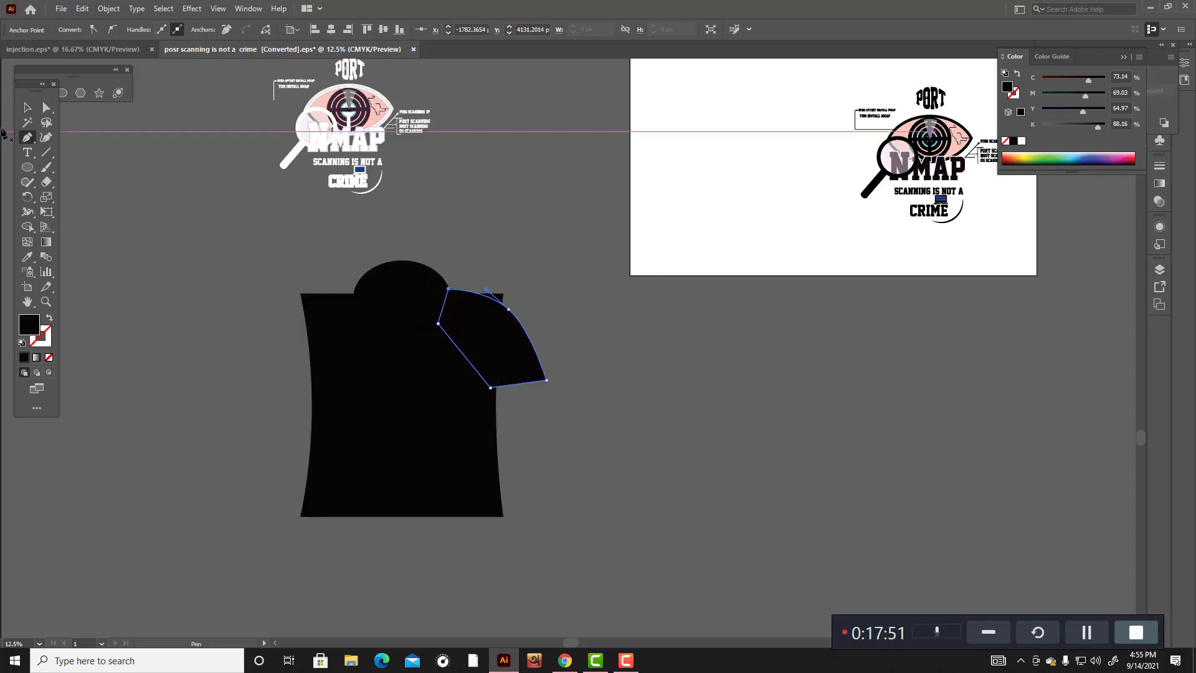
{"action": "left_click", "coordinate": [27, 108]}
{"action": "left_click", "coordinate": [160, 224]}
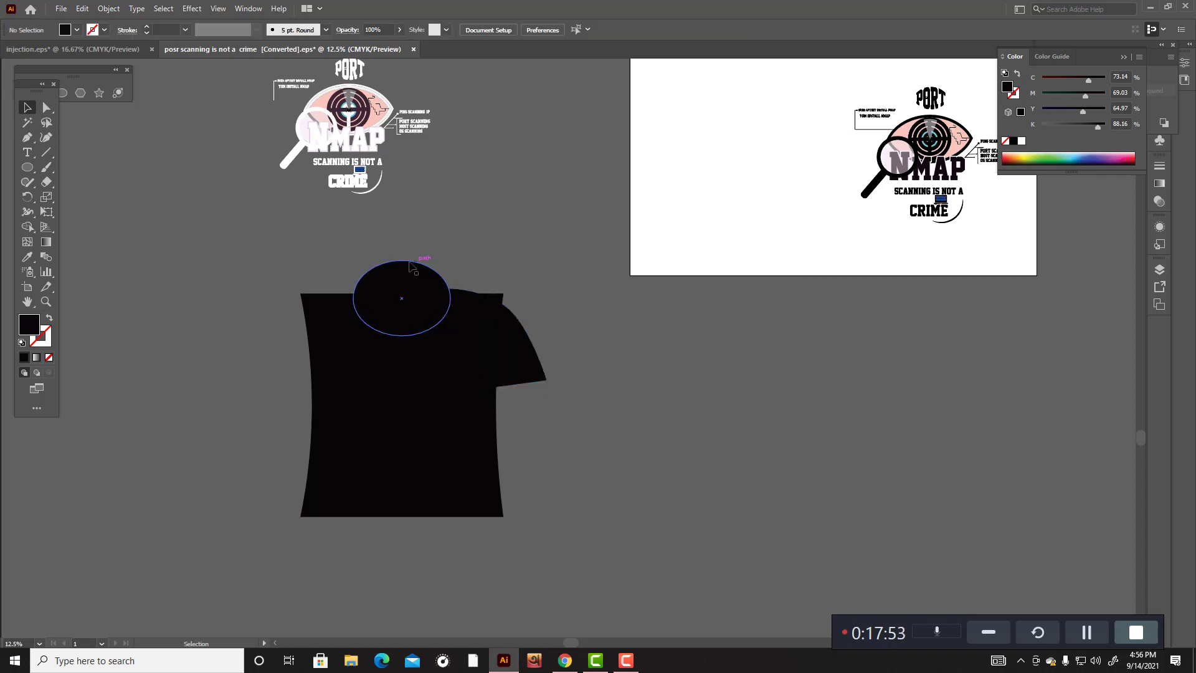
Step: Remove the part of the ellipse above the body's top edge with the Shape Builder tool
{"action": "left_click_drag", "start_coordinate": [269, 260], "coordinate": [566, 507]}
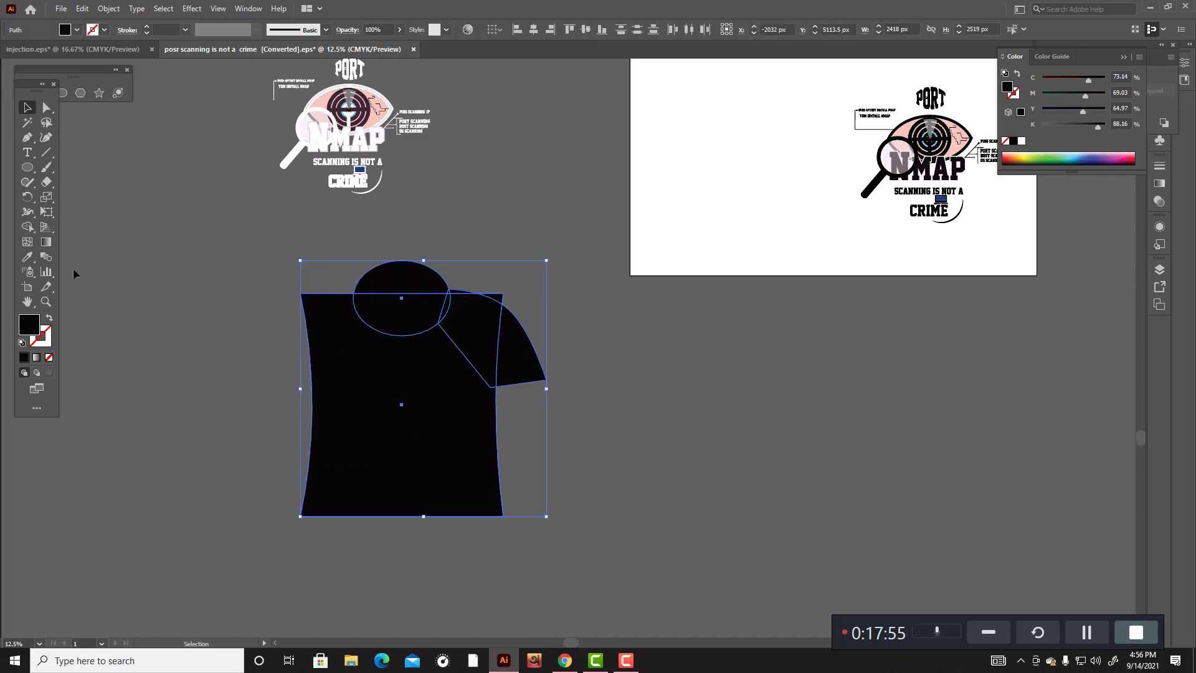
{"action": "left_click", "coordinate": [31, 232]}
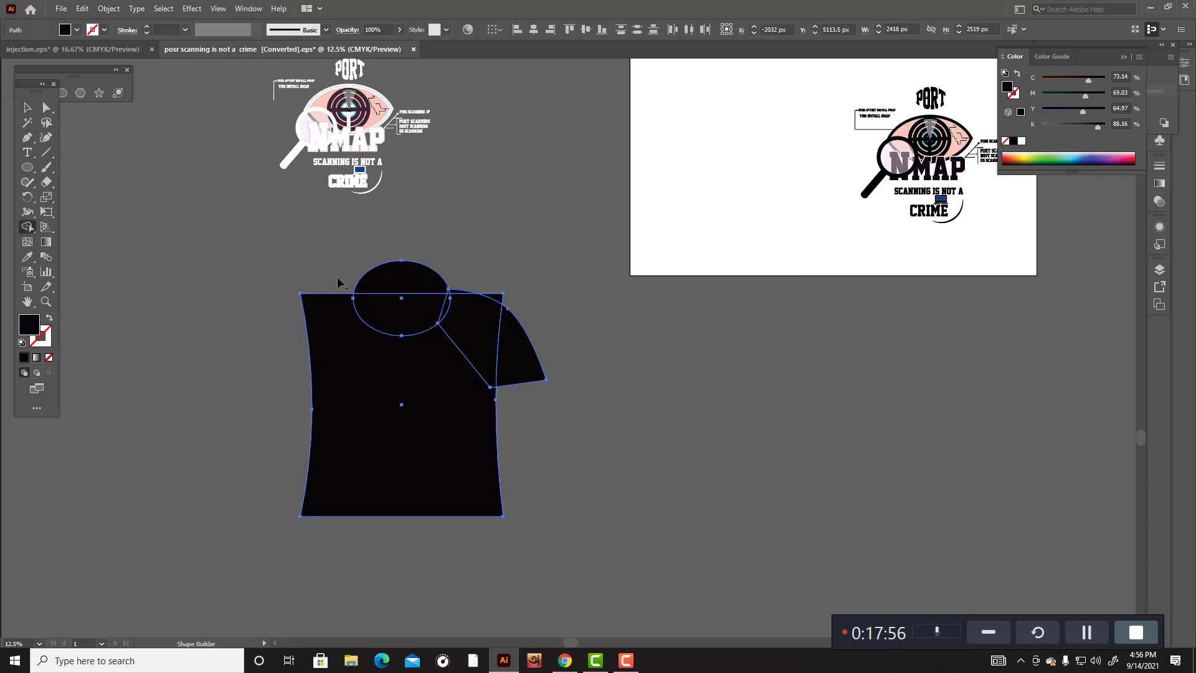
{"action": "left_click", "coordinate": [395, 292], "text": "alt"}
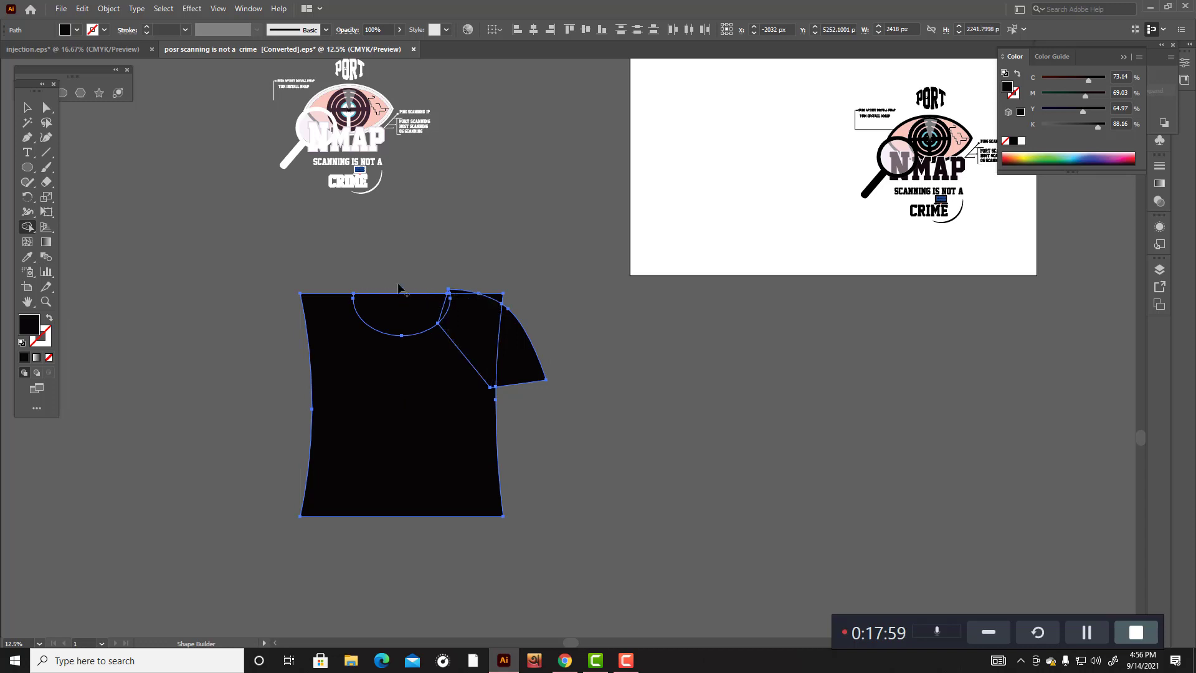
Step: Bend the straight top edge of the neck shape slightly downward with the Curvature tool
{"action": "left_click", "coordinate": [46, 137]}
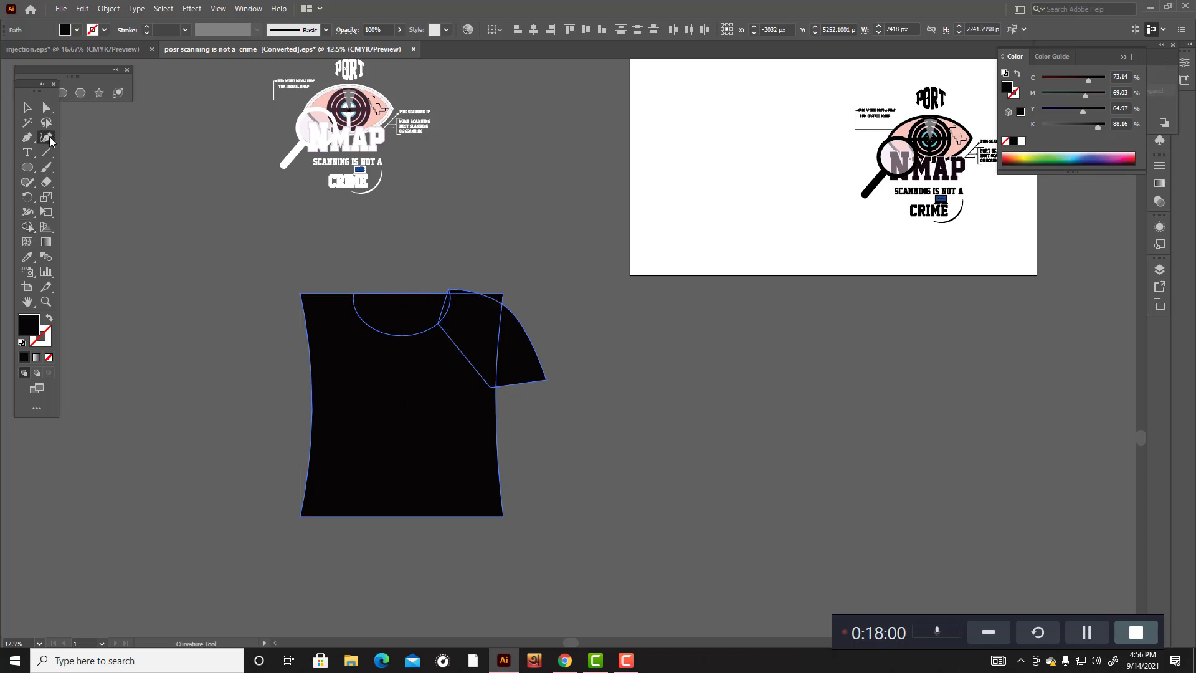
{"action": "left_click", "coordinate": [402, 299]}
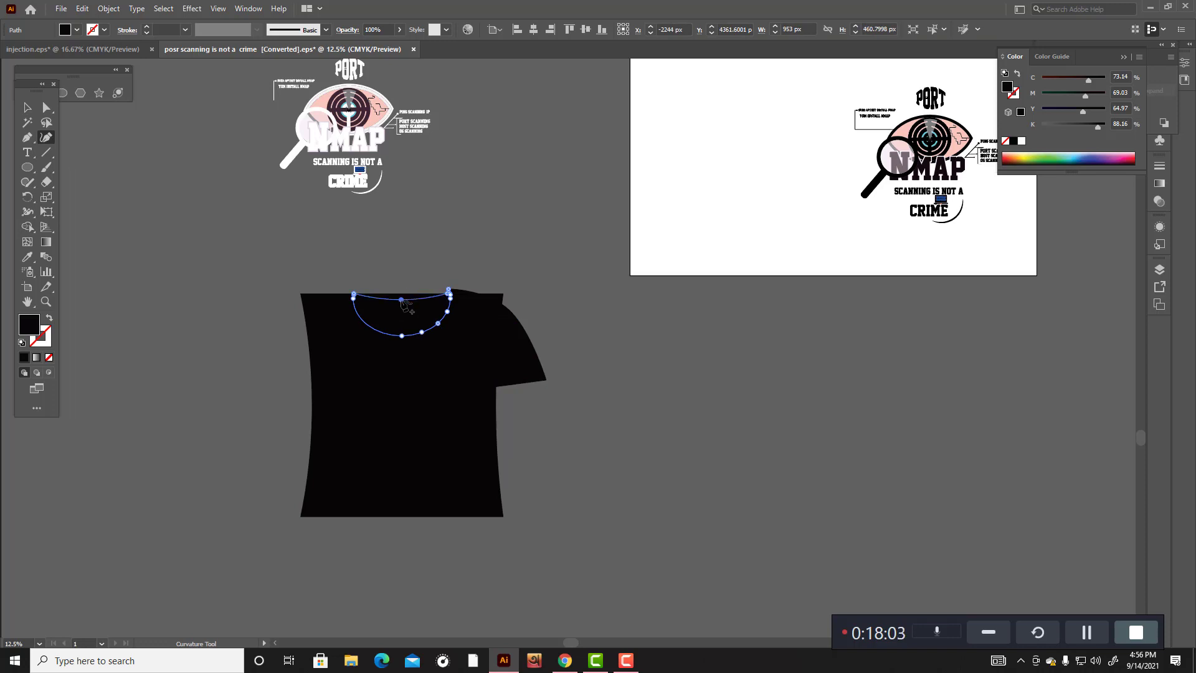
{"action": "key", "text": "v"}
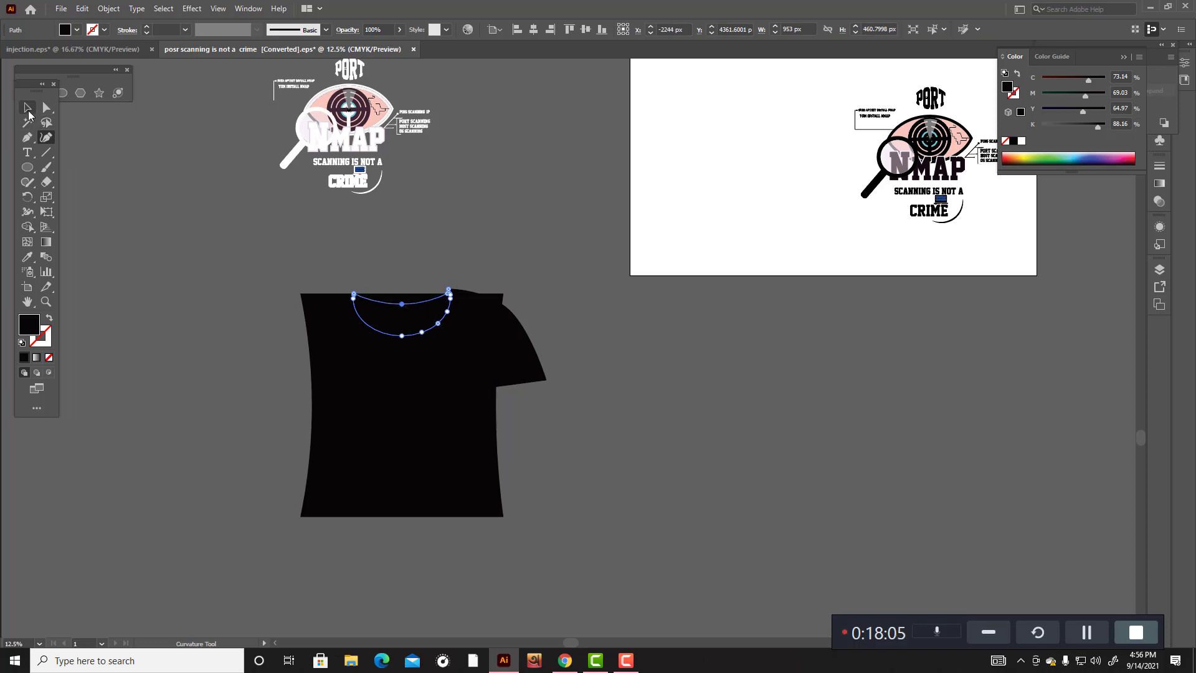
{"action": "left_click", "coordinate": [409, 273]}
{"action": "left_click", "coordinate": [400, 302]}
{"action": "left_click", "coordinate": [411, 262]}
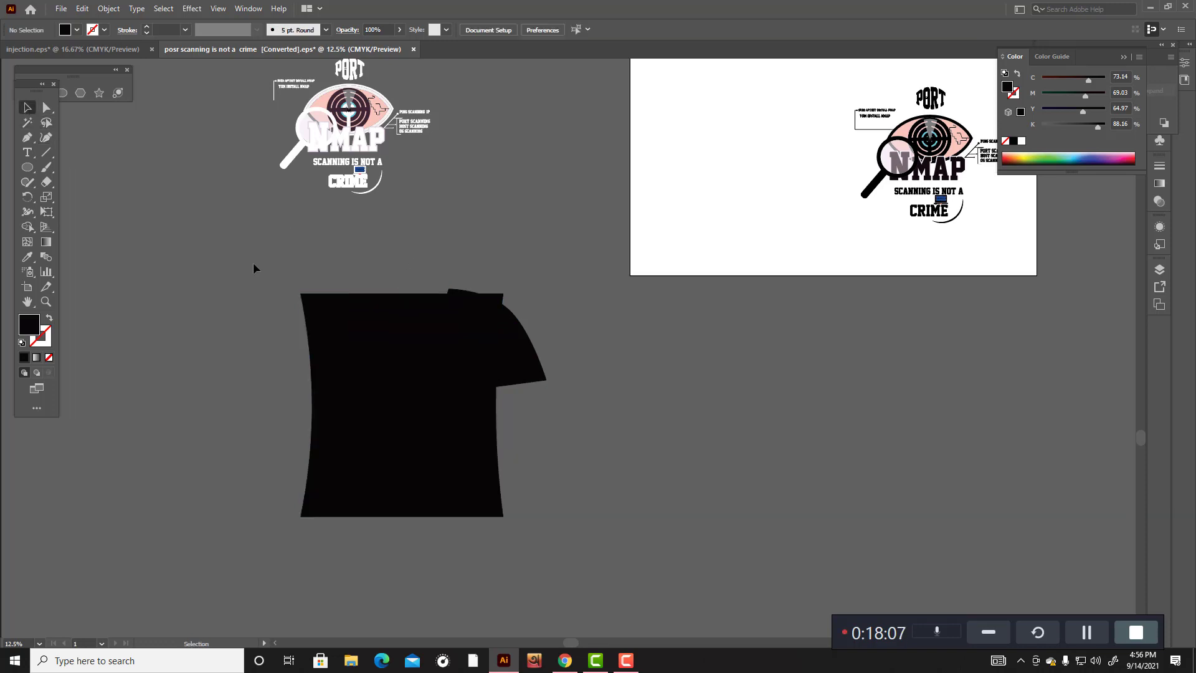
Step: Cut away the body area above the curved neckline with the Shape Builder tool
{"action": "left_click_drag", "start_coordinate": [253, 263], "coordinate": [547, 359]}
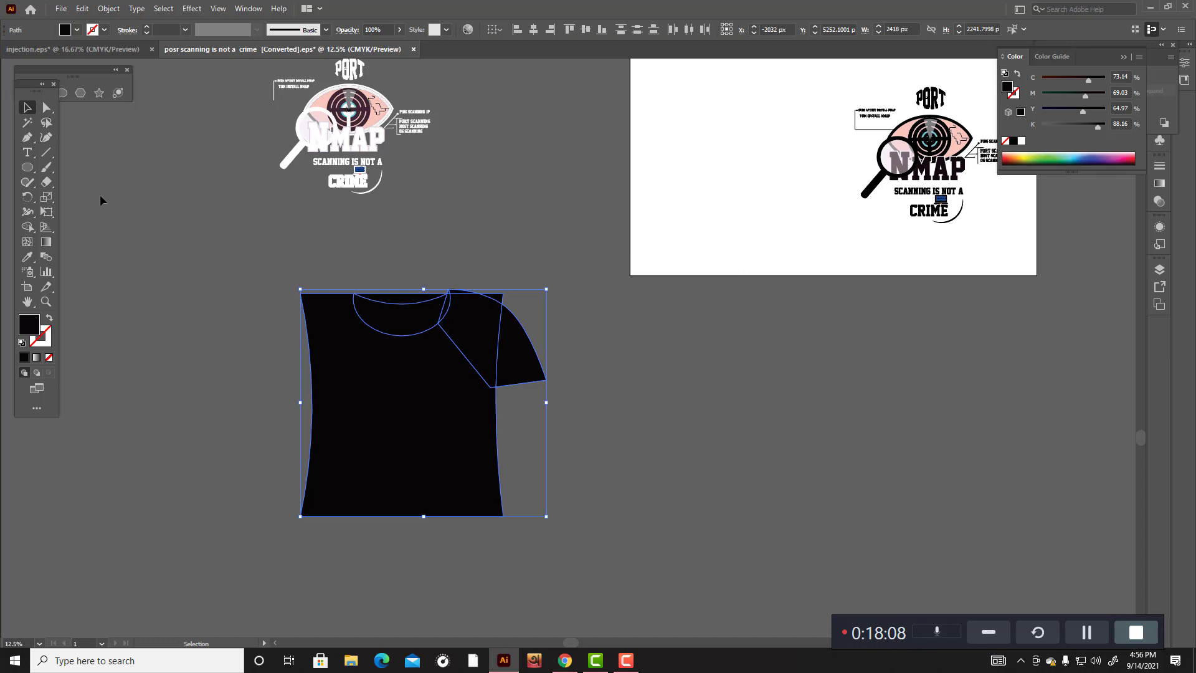
{"action": "left_click", "coordinate": [28, 227]}
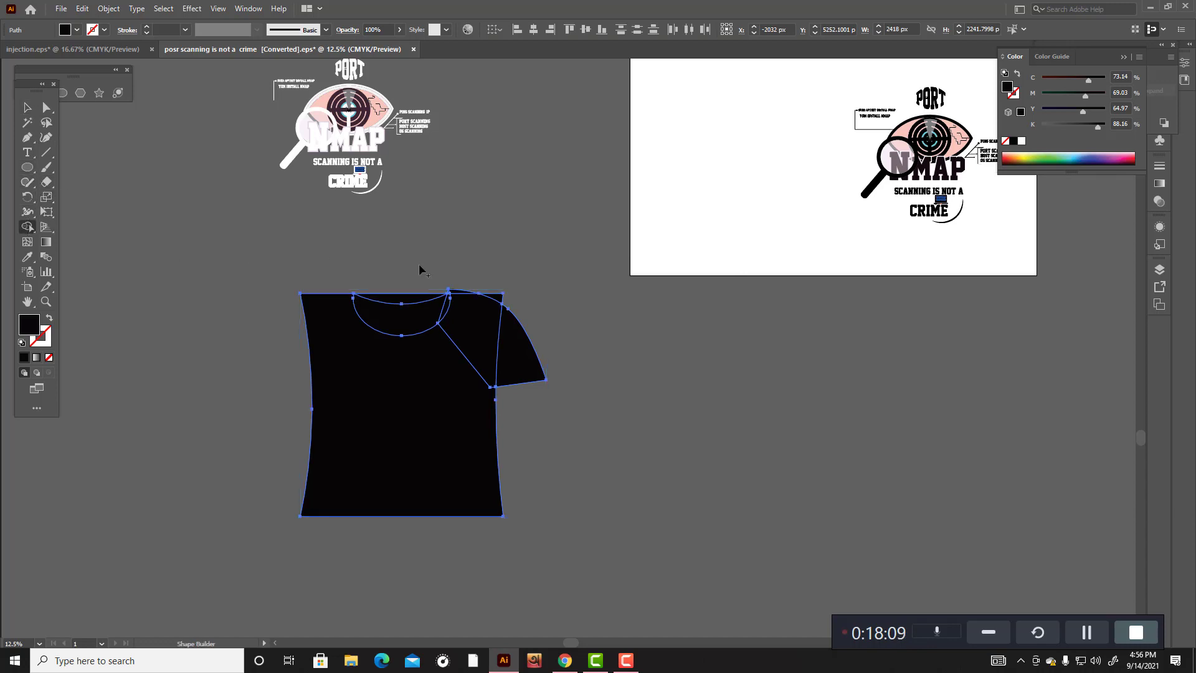
{"action": "left_click", "coordinate": [410, 303], "text": "alt"}
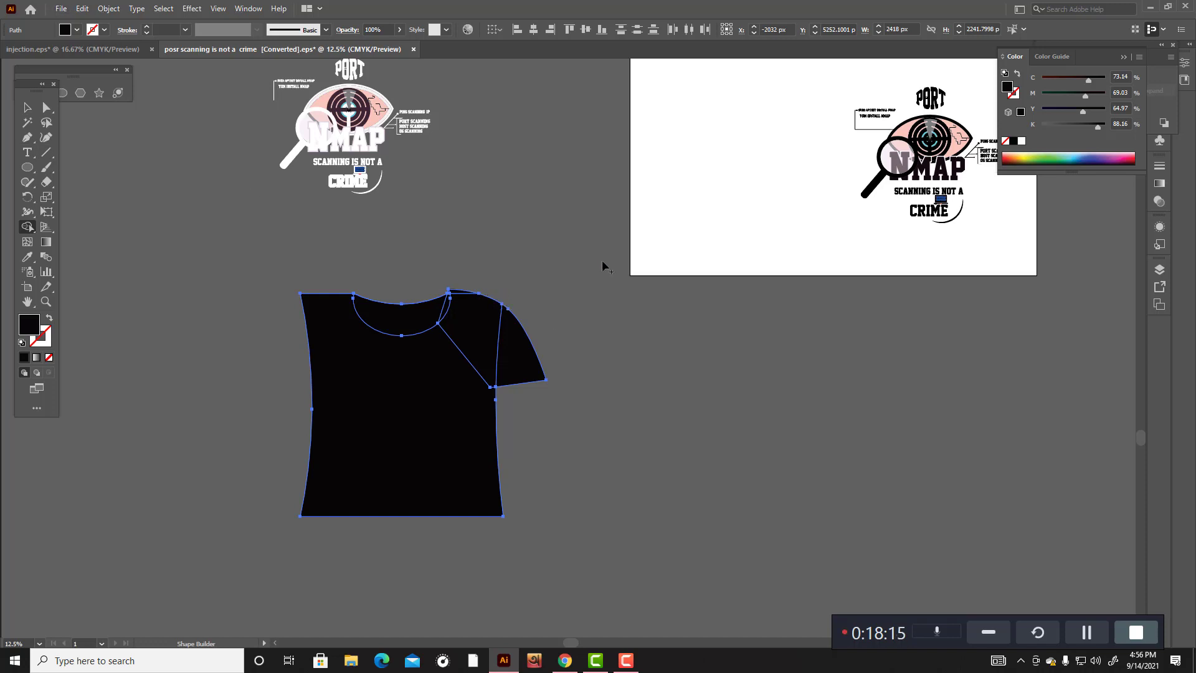
{"action": "key", "text": "v"}
{"action": "left_click", "coordinate": [571, 346]}
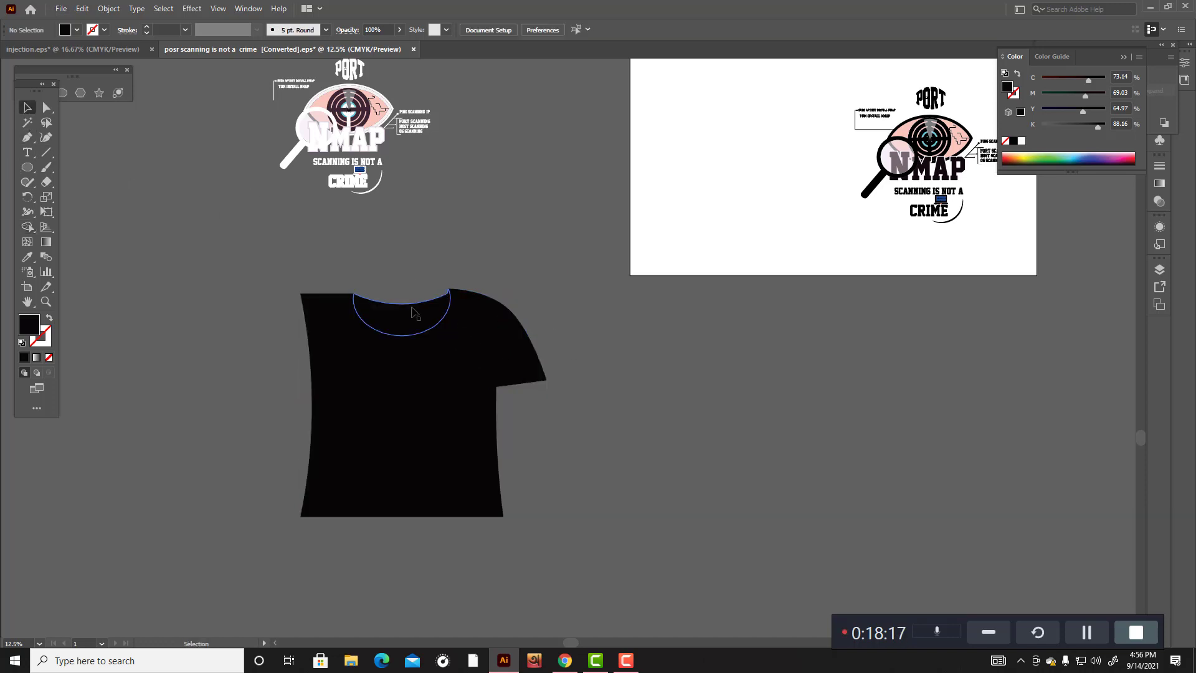
Step: Merge the overlapping regions of the right sleeve into one piece with the Shape Builder tool
{"action": "left_click_drag", "start_coordinate": [351, 272], "coordinate": [592, 574]}
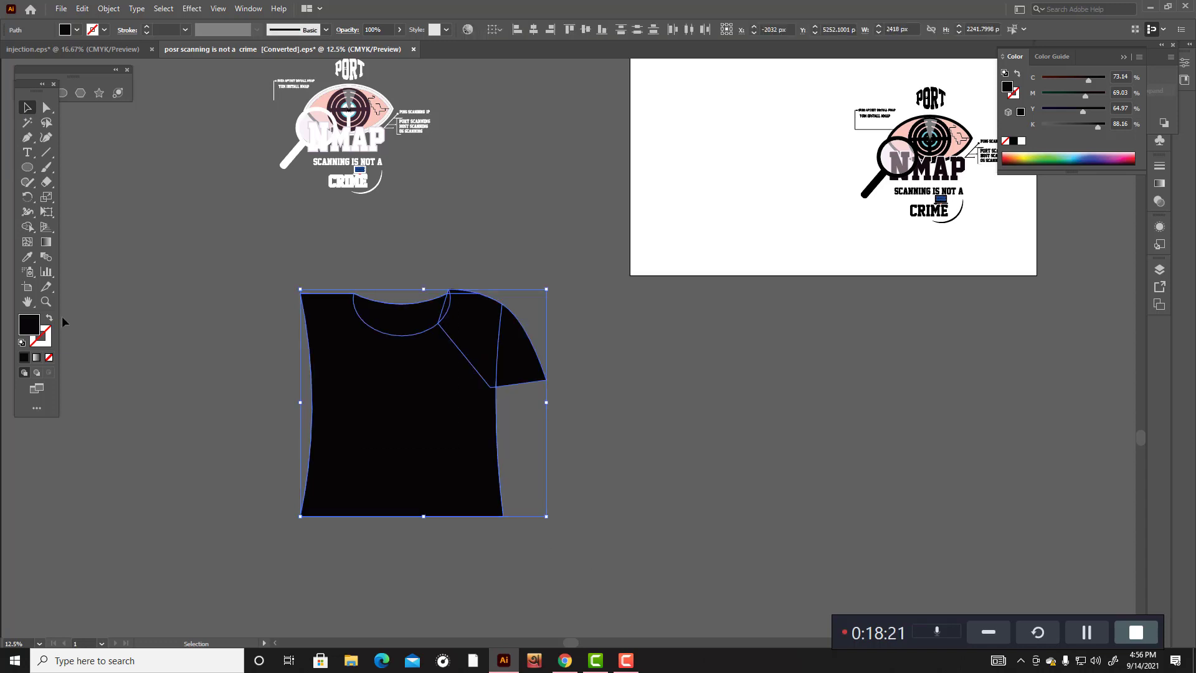
{"action": "left_click", "coordinate": [28, 226]}
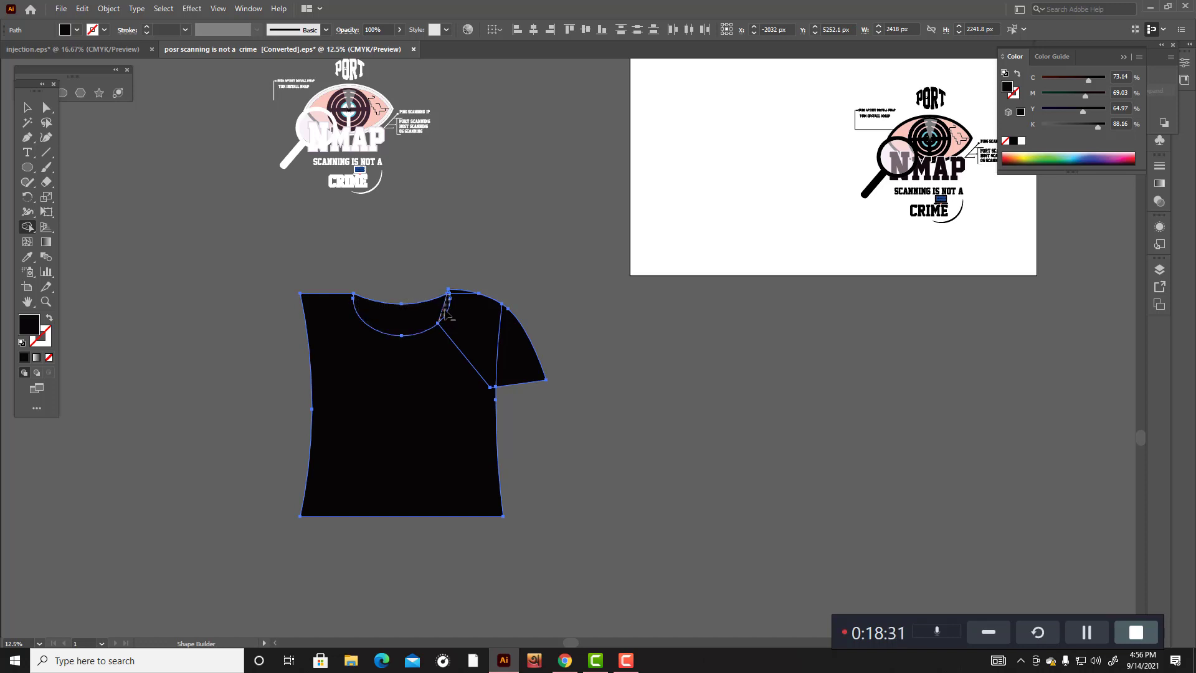
{"action": "scroll", "coordinate": [445, 310], "scroll_direction": "up", "scroll_amount": 3}
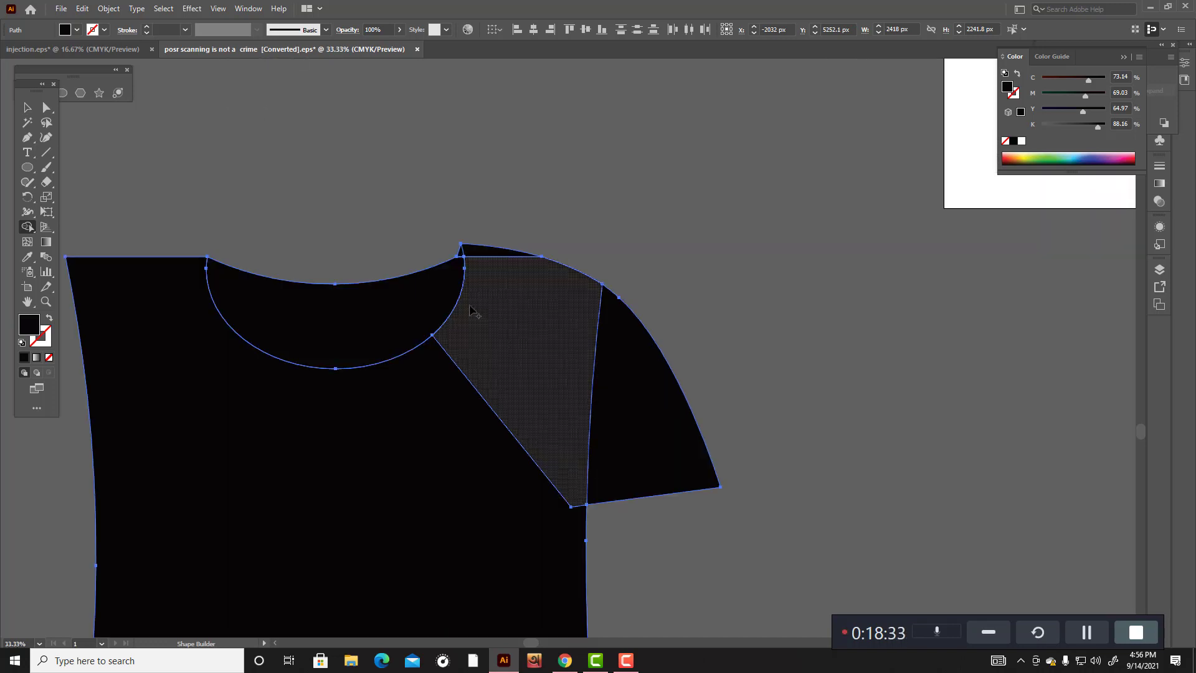
{"action": "scroll", "coordinate": [499, 328], "scroll_direction": "up", "scroll_amount": 1}
{"action": "left_click_drag", "start_coordinate": [572, 364], "coordinate": [635, 414]}
{"action": "left_click_drag", "start_coordinate": [497, 275], "coordinate": [541, 328]}
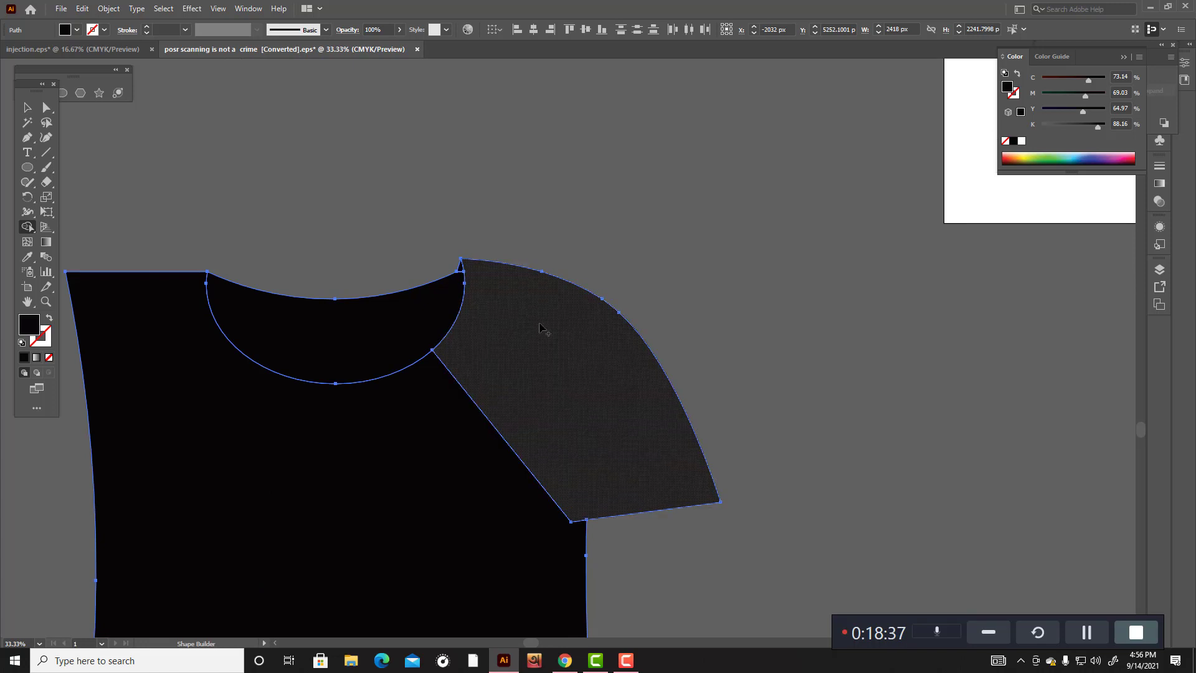
{"action": "scroll", "coordinate": [537, 336], "scroll_direction": "down", "scroll_amount": 3}
{"action": "scroll", "coordinate": [440, 352], "scroll_direction": "up", "scroll_amount": 2}
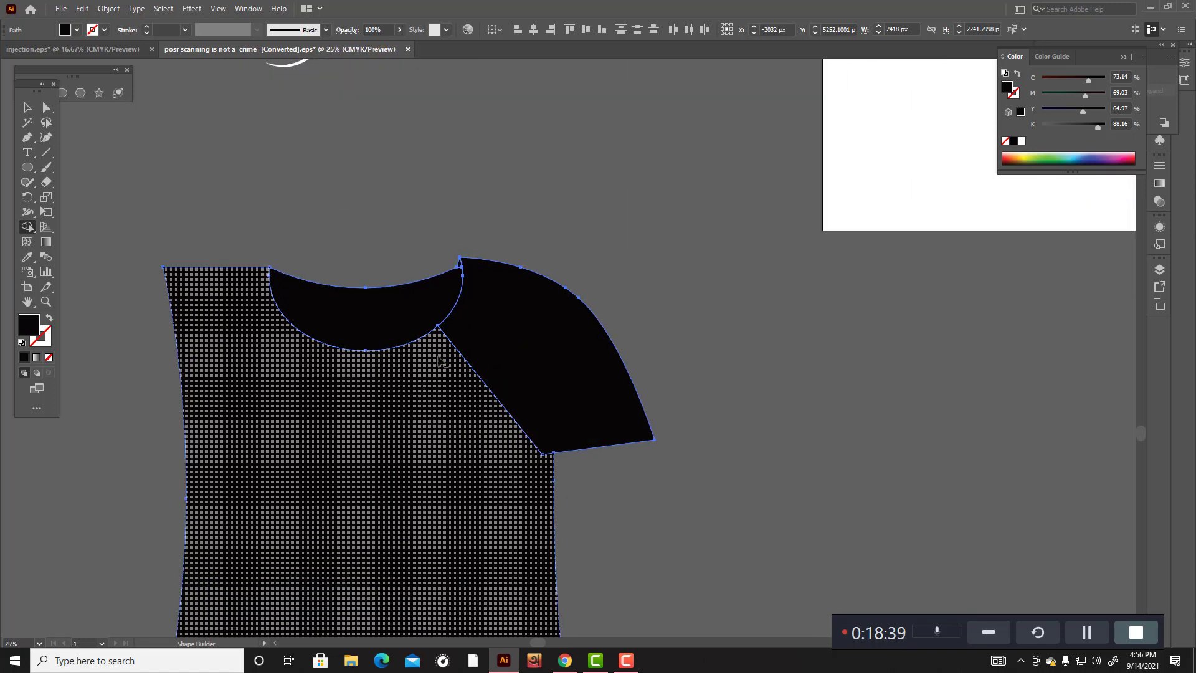
Step: Merge the right sleeve with the shirt body using the Shape Builder tool, keeping the neck shape separate
{"action": "left_click", "coordinate": [28, 107]}
{"action": "left_click", "coordinate": [383, 250]}
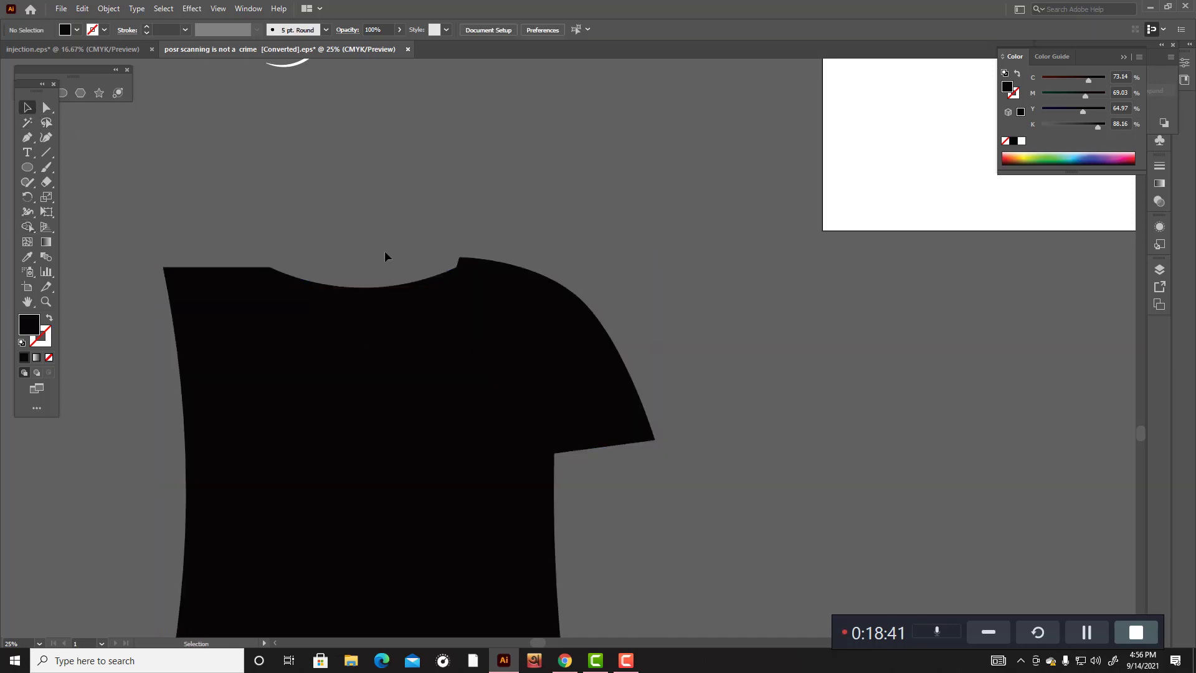
{"action": "left_click", "coordinate": [353, 314]}
{"action": "scroll", "coordinate": [353, 314], "scroll_direction": "down", "scroll_amount": 2}
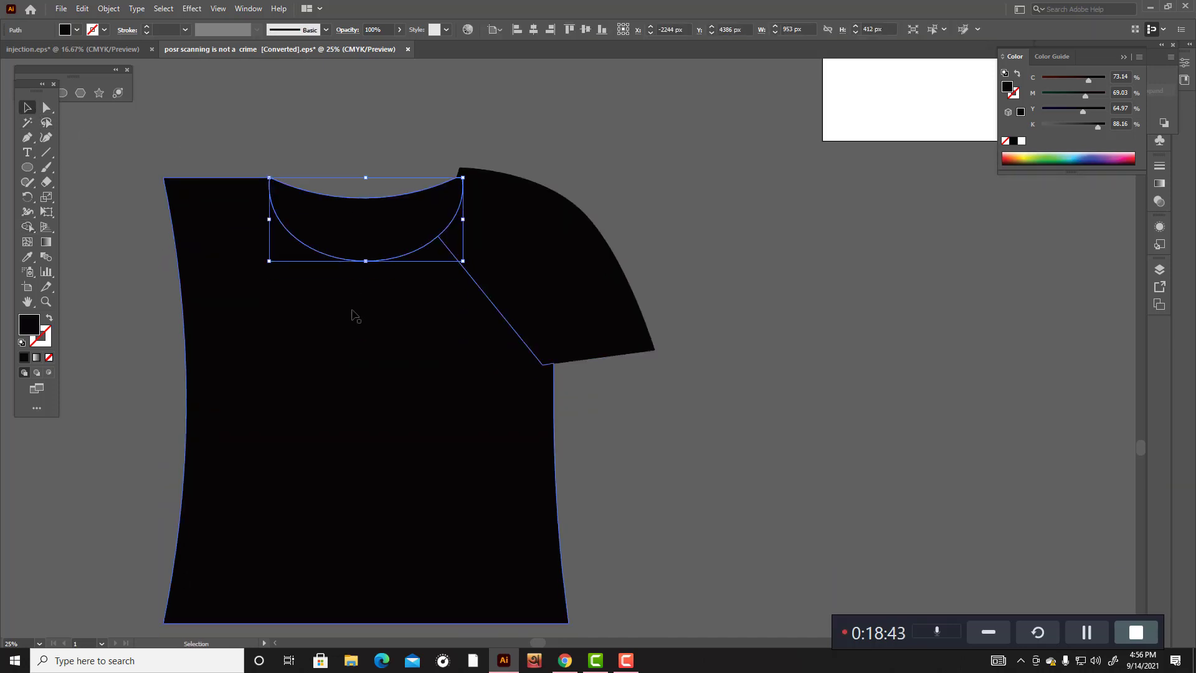
{"action": "left_click", "coordinate": [387, 404]}
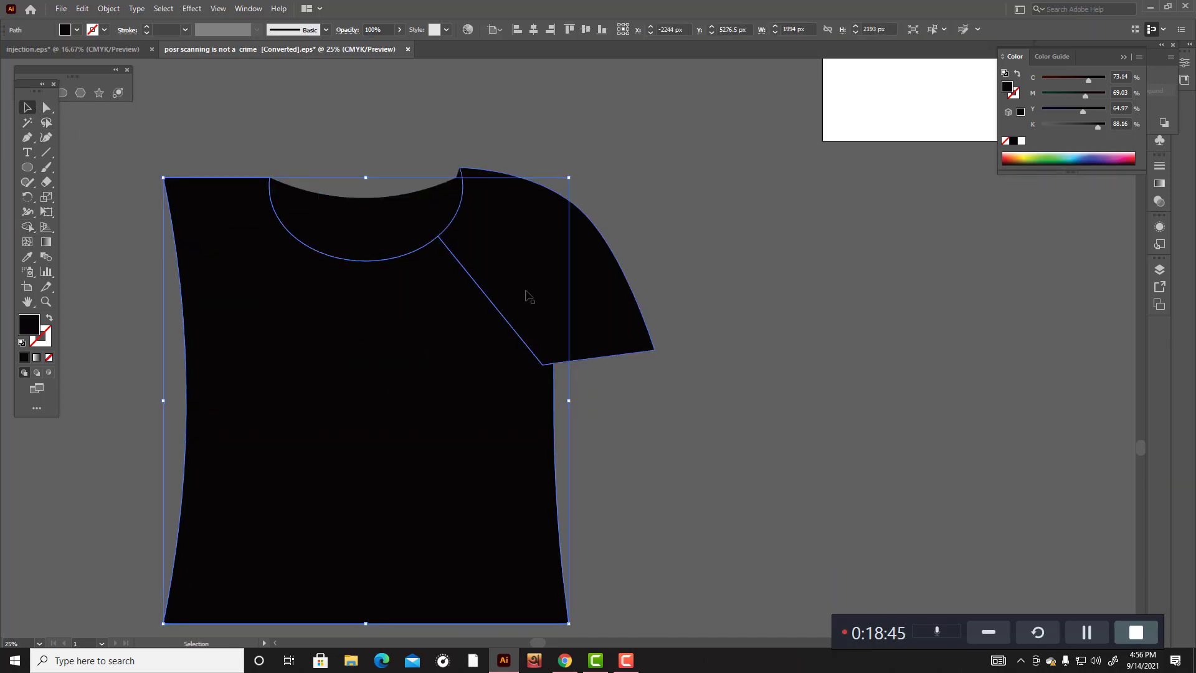
{"action": "left_click", "coordinate": [647, 339]}
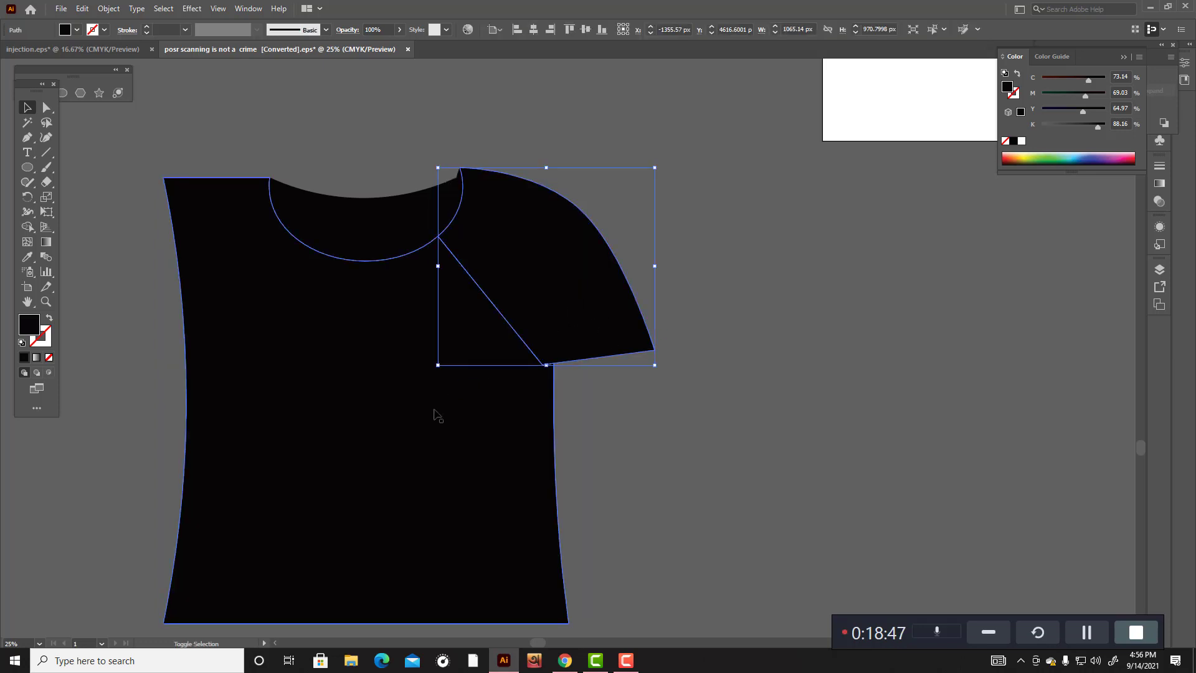
{"action": "left_click", "coordinate": [408, 399], "text": "shift"}
{"action": "key", "text": "shift+m"}
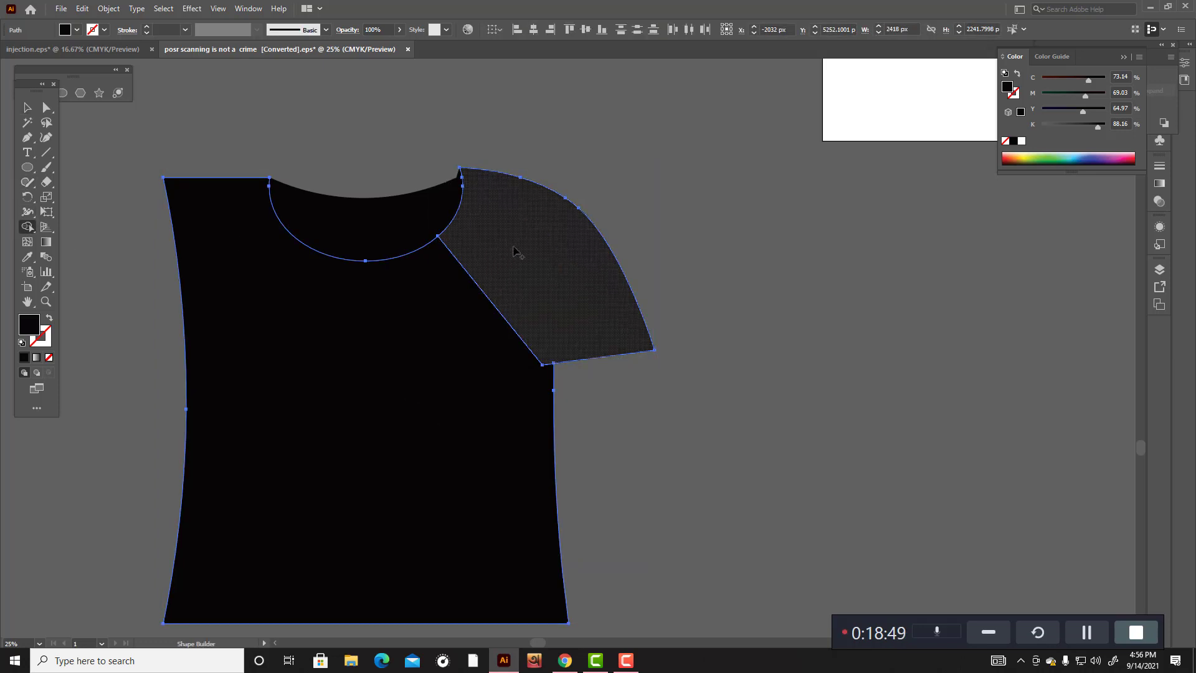
{"action": "left_click_drag", "start_coordinate": [492, 264], "coordinate": [450, 342]}
{"action": "key", "text": "v"}
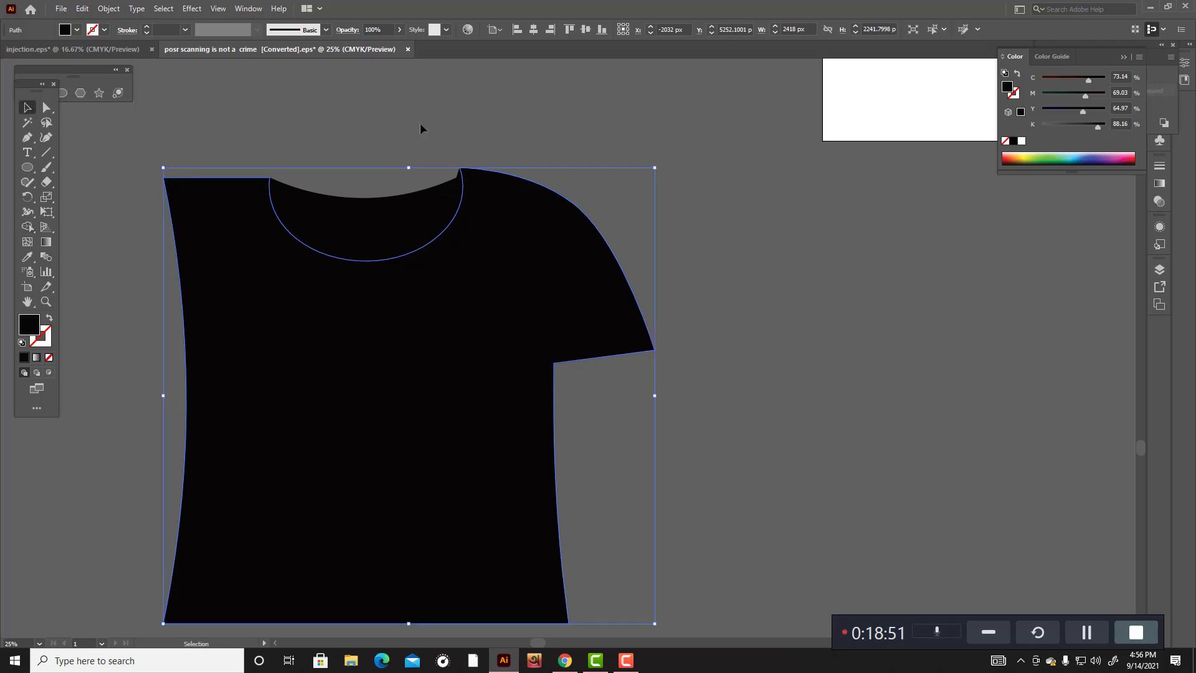
Step: Change the merged shirt body's fill to the slightly lighter black #160F14, with K at 82%
{"action": "left_click", "coordinate": [420, 124]}
{"action": "left_click", "coordinate": [528, 338]}
{"action": "double_click", "coordinate": [31, 325]}
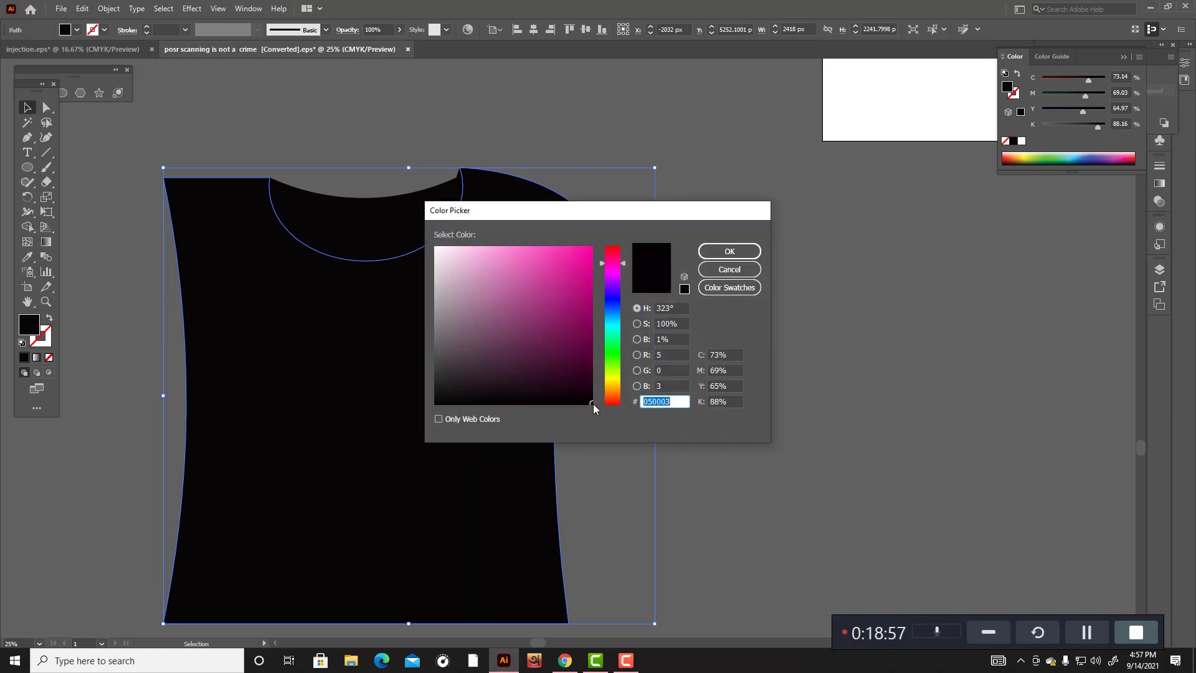
{"action": "left_click_drag", "start_coordinate": [589, 401], "coordinate": [586, 396]}
{"action": "left_click", "coordinate": [712, 402]}
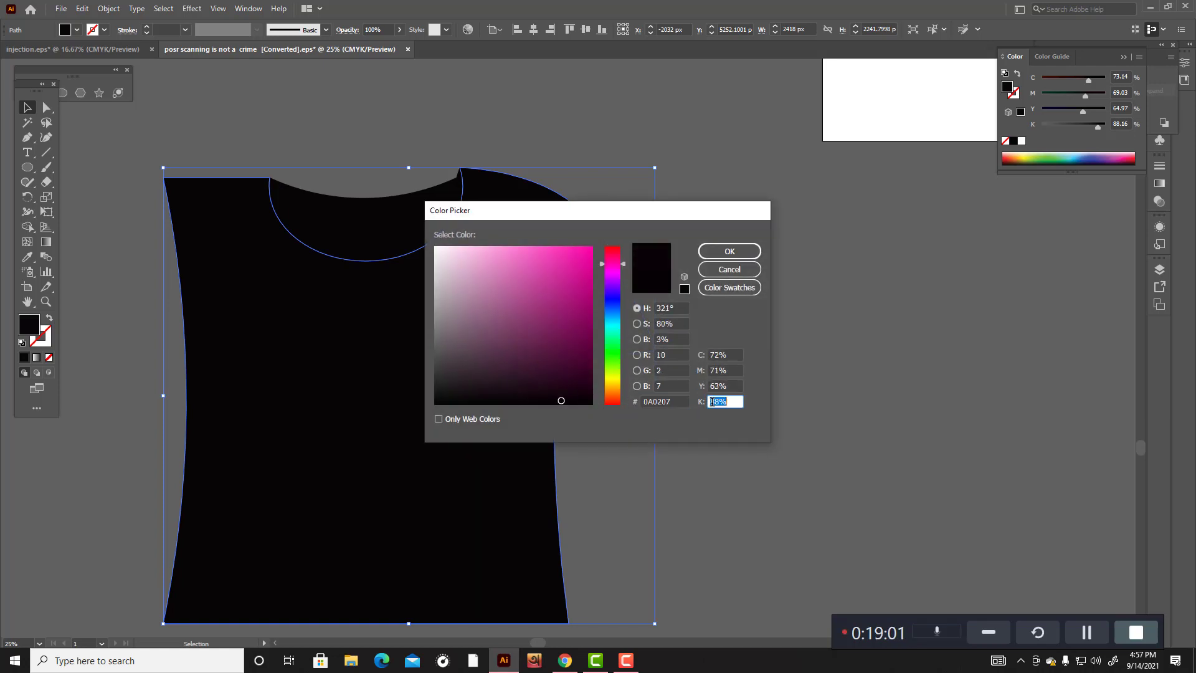
{"action": "key", "text": "Down"}
{"action": "key", "text": "Down"}
{"action": "key", "text": "Down"}
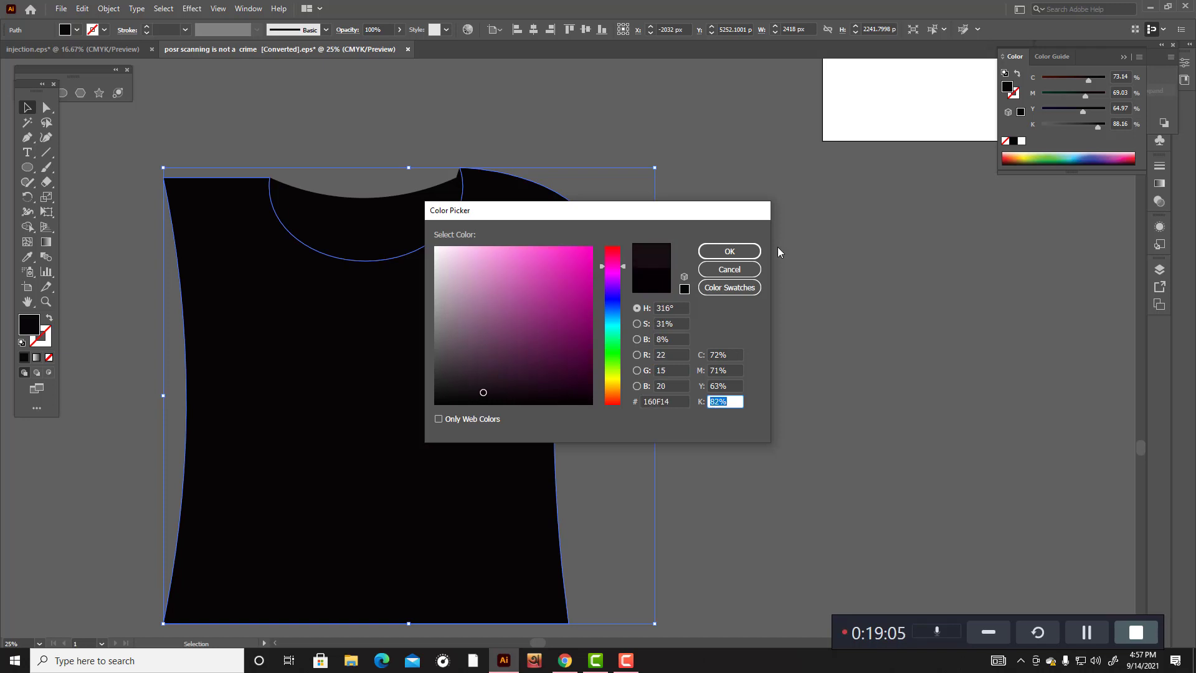
{"action": "left_click", "coordinate": [760, 255]}
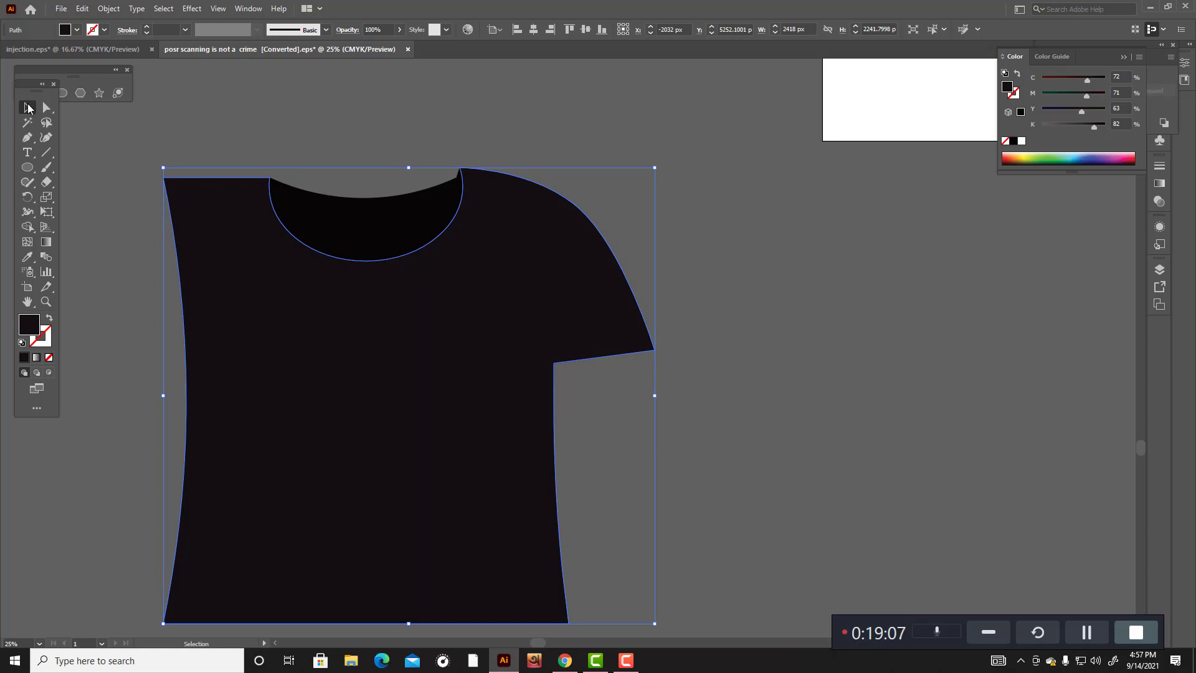
{"action": "left_click", "coordinate": [363, 141]}
Step: Erase the left half of the shirt and neck shape with a rectangular Eraser cut along the shirt's vertical centre
{"action": "scroll", "coordinate": [363, 141], "scroll_direction": "down", "scroll_amount": 2}
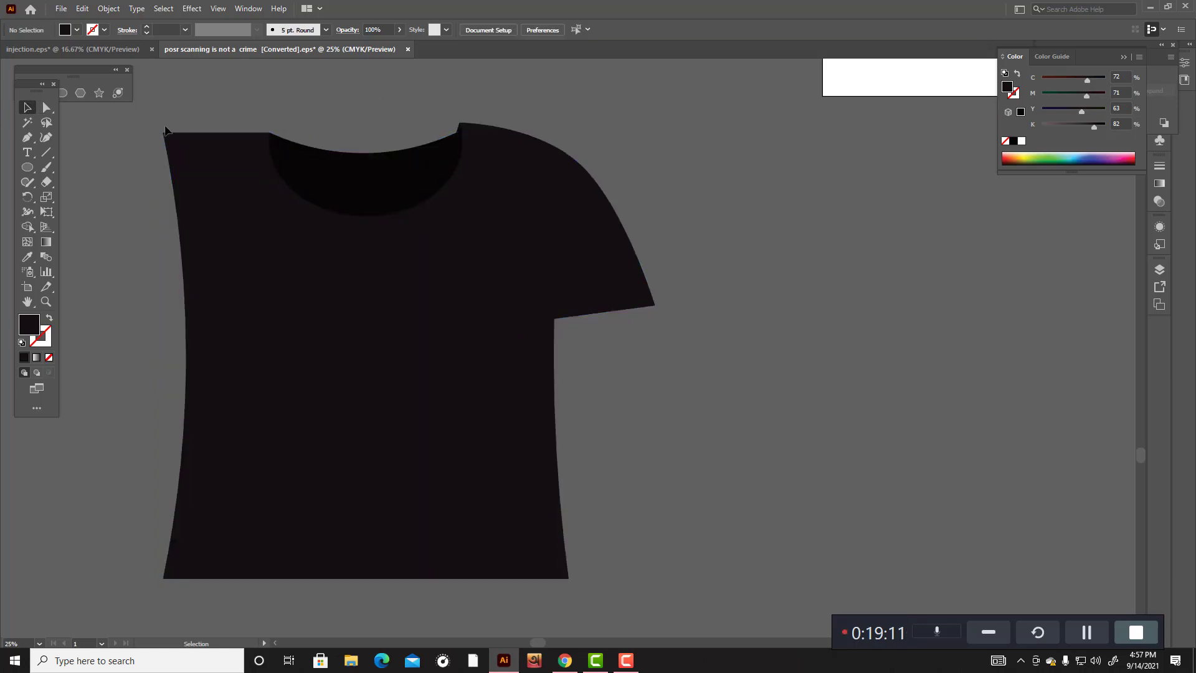
{"action": "left_click_drag", "start_coordinate": [161, 127], "coordinate": [776, 651]}
{"action": "scroll", "coordinate": [702, 455], "scroll_direction": "up", "scroll_amount": 2}
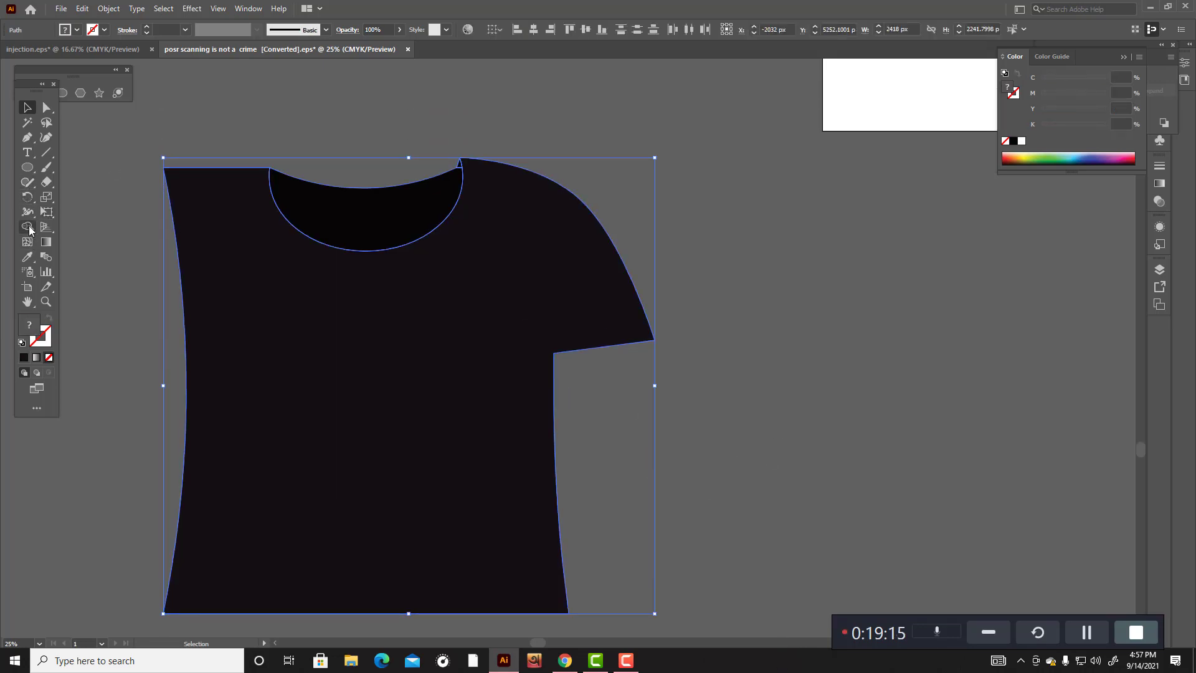
{"action": "left_click", "coordinate": [46, 182]}
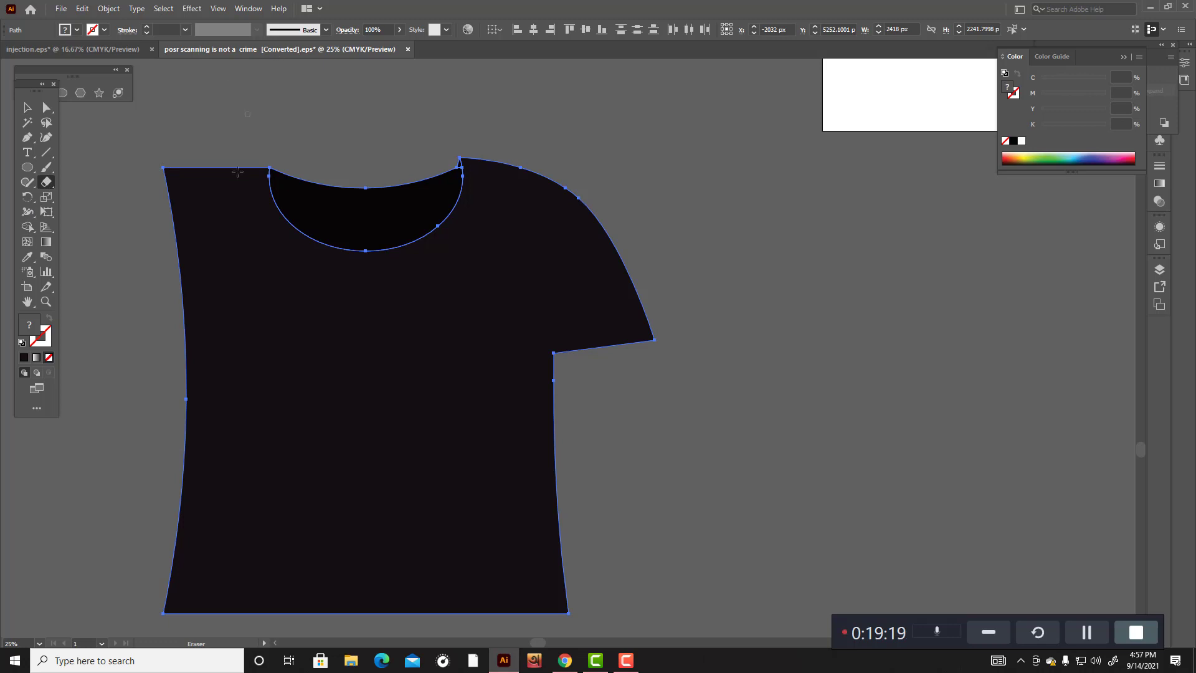
{"action": "key", "text": "ctrl"}
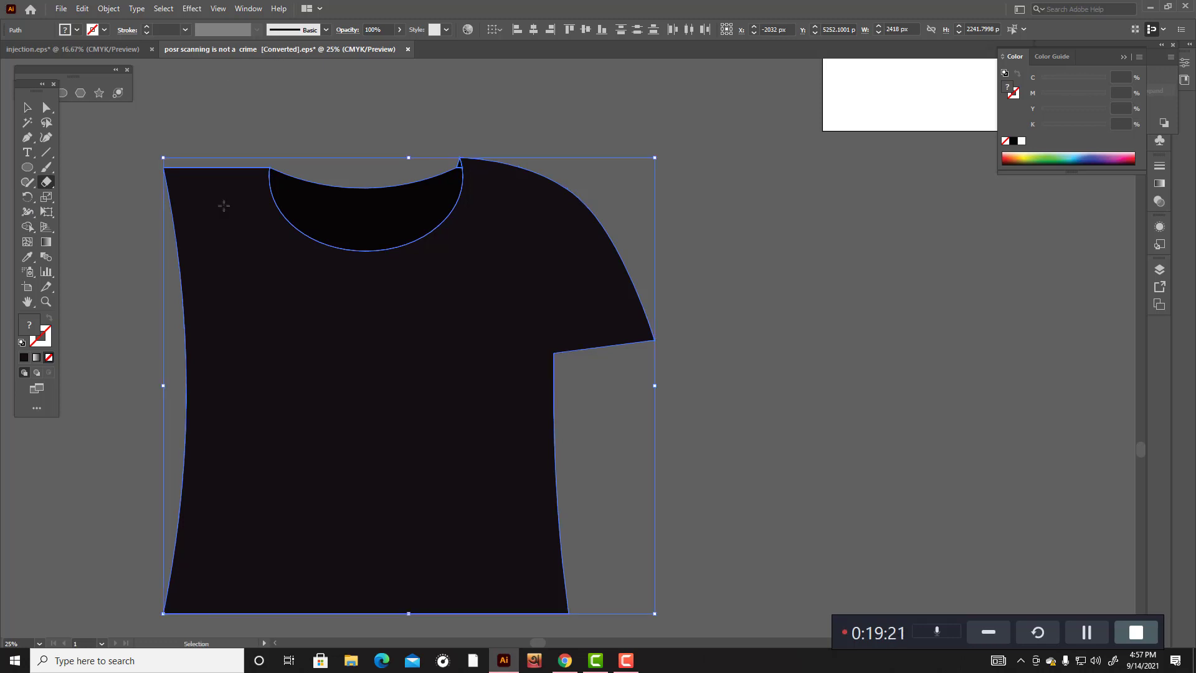
{"action": "key", "text": "ctrl+minus"}
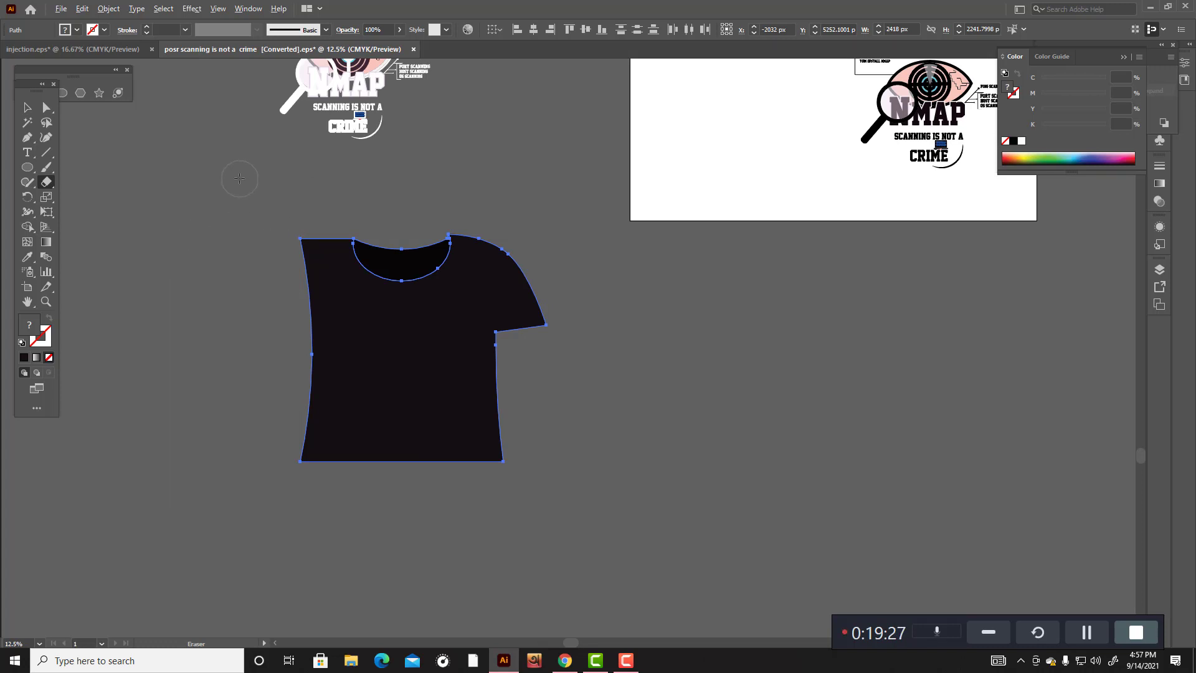
{"action": "mouse_move", "coordinate": [238, 175]}
{"action": "left_mouse_down"}
{"action": "mouse_move", "coordinate": [251, 267]}
{"action": "mouse_move", "coordinate": [321, 481]}
{"action": "mouse_move", "coordinate": [401, 532]}
{"action": "left_mouse_up"}
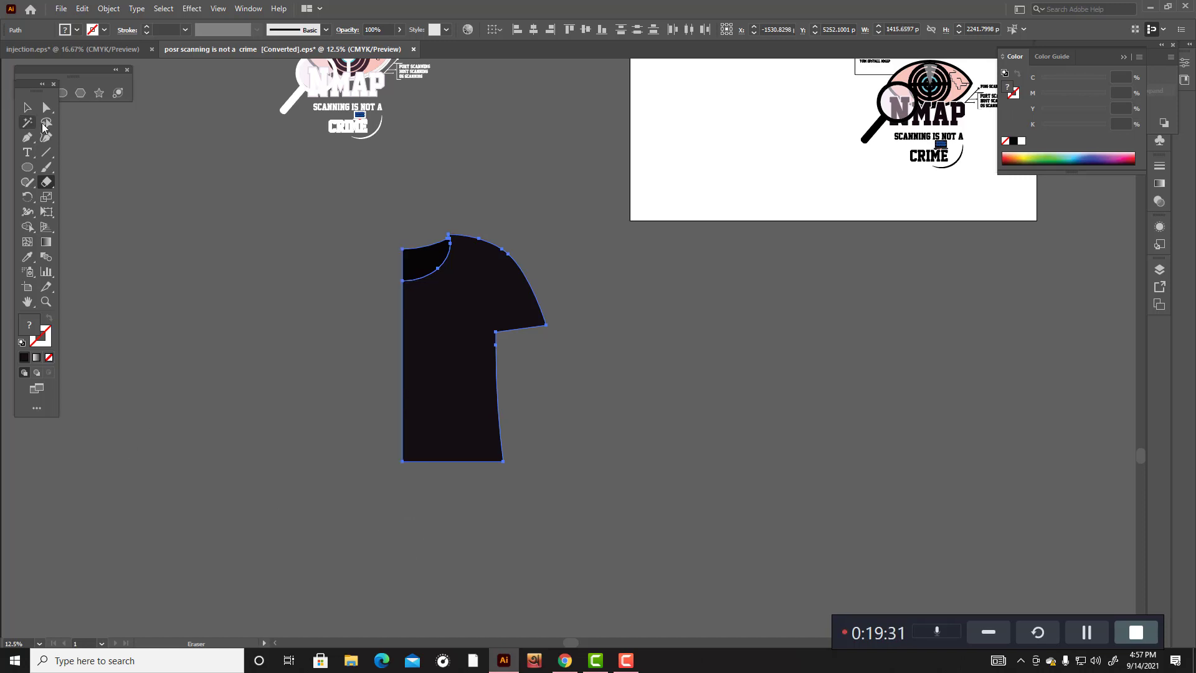
Step: Group the remaining right half, reflect a copy across the vertical axis, and place it against the centre edge as the left half
{"action": "left_click", "coordinate": [28, 108]}
{"action": "left_click_drag", "start_coordinate": [324, 201], "coordinate": [672, 534]}
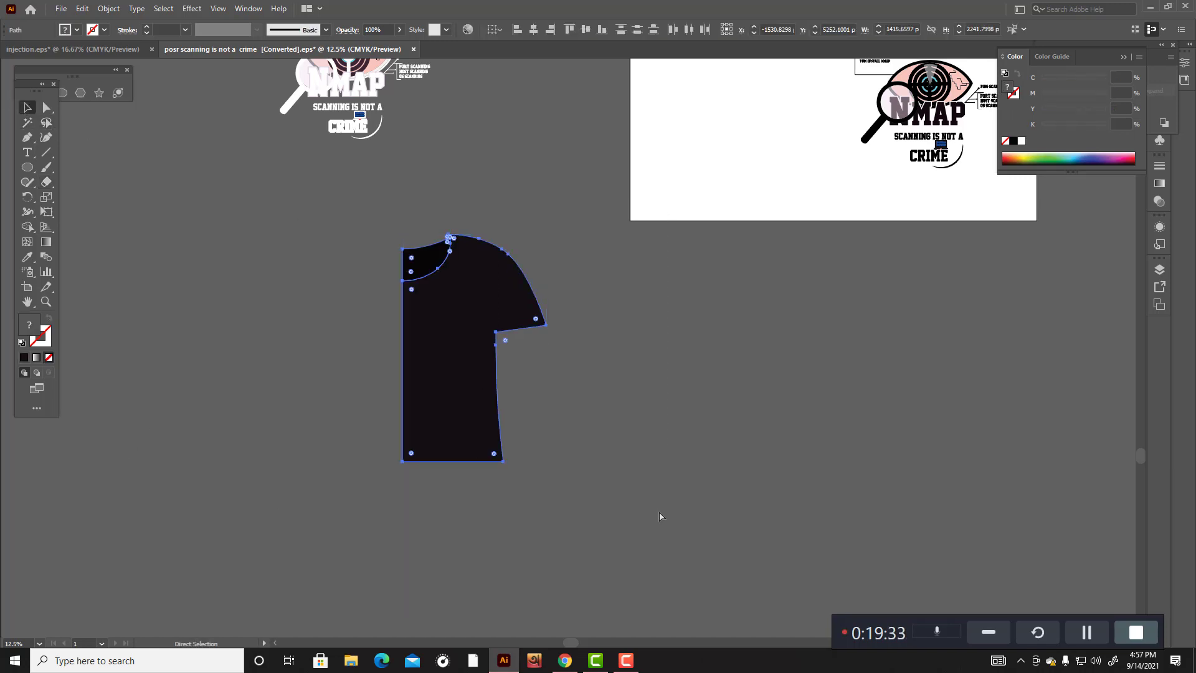
{"action": "key", "text": "ctrl+g"}
{"action": "right_click", "coordinate": [474, 306]}
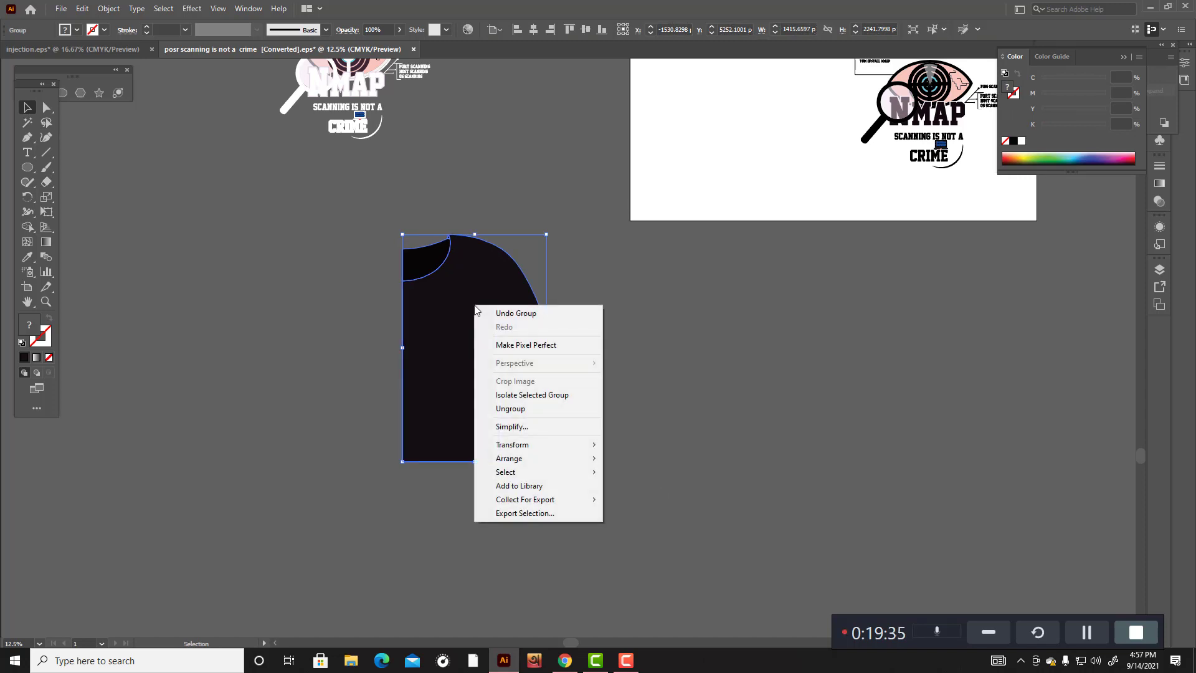
{"action": "mouse_move", "coordinate": [531, 448]}
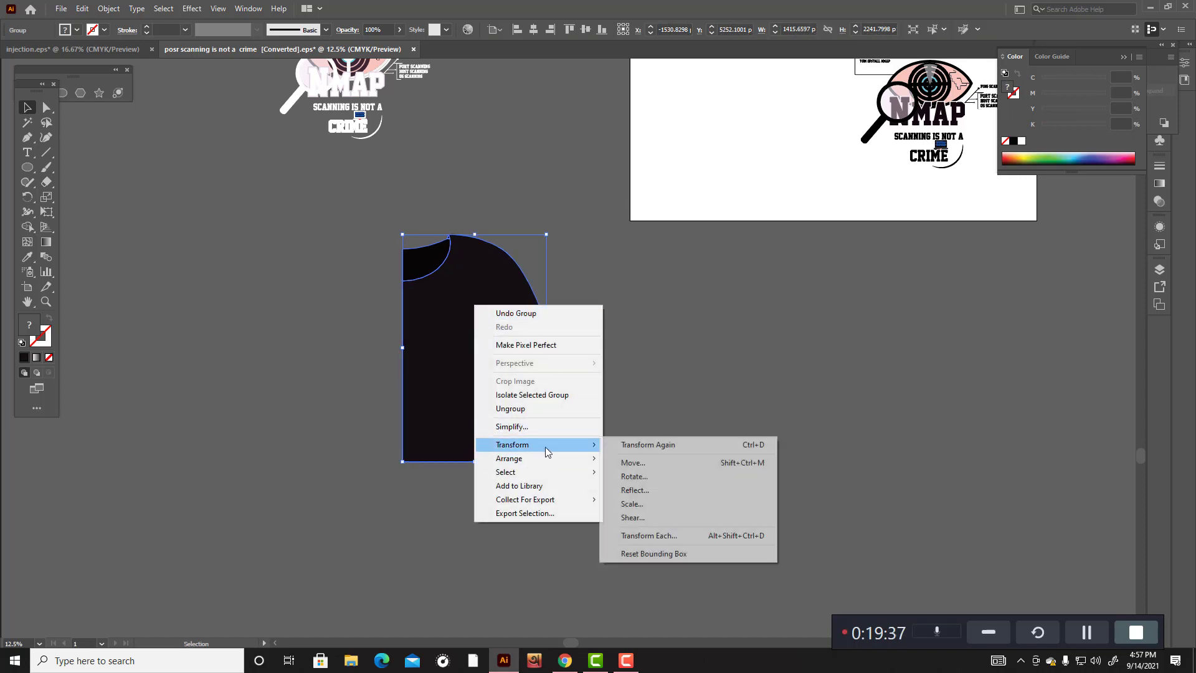
{"action": "left_click", "coordinate": [643, 491]}
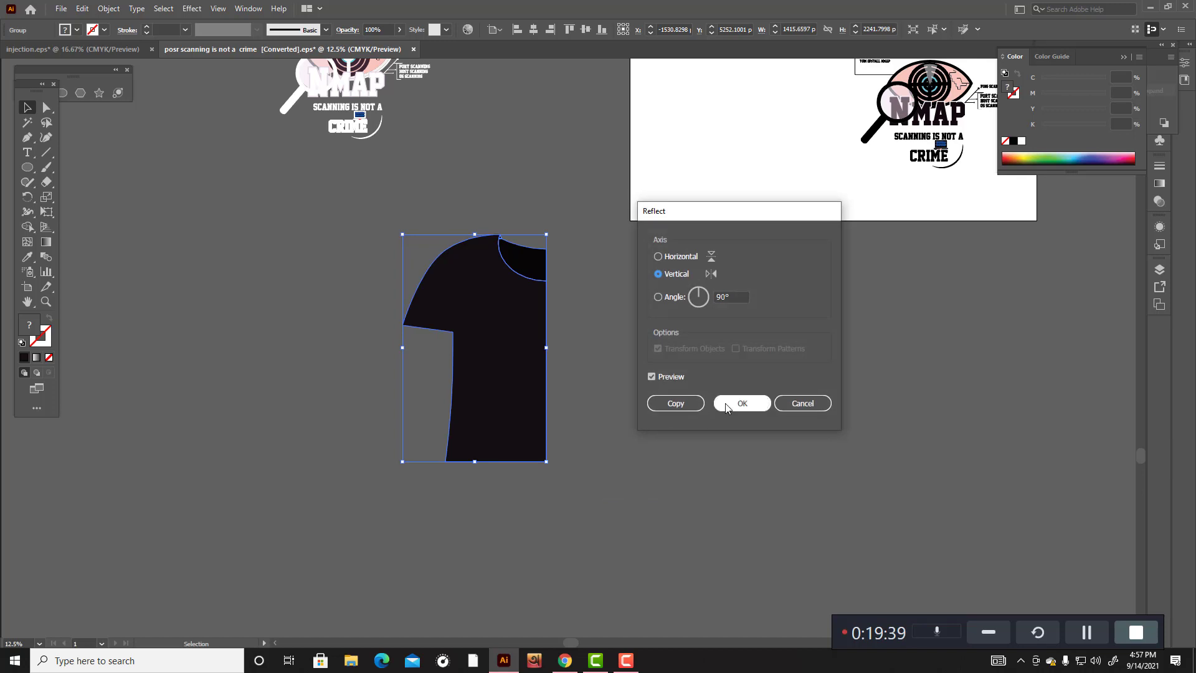
{"action": "left_click", "coordinate": [680, 403]}
{"action": "left_click_drag", "start_coordinate": [511, 371], "coordinate": [374, 370]}
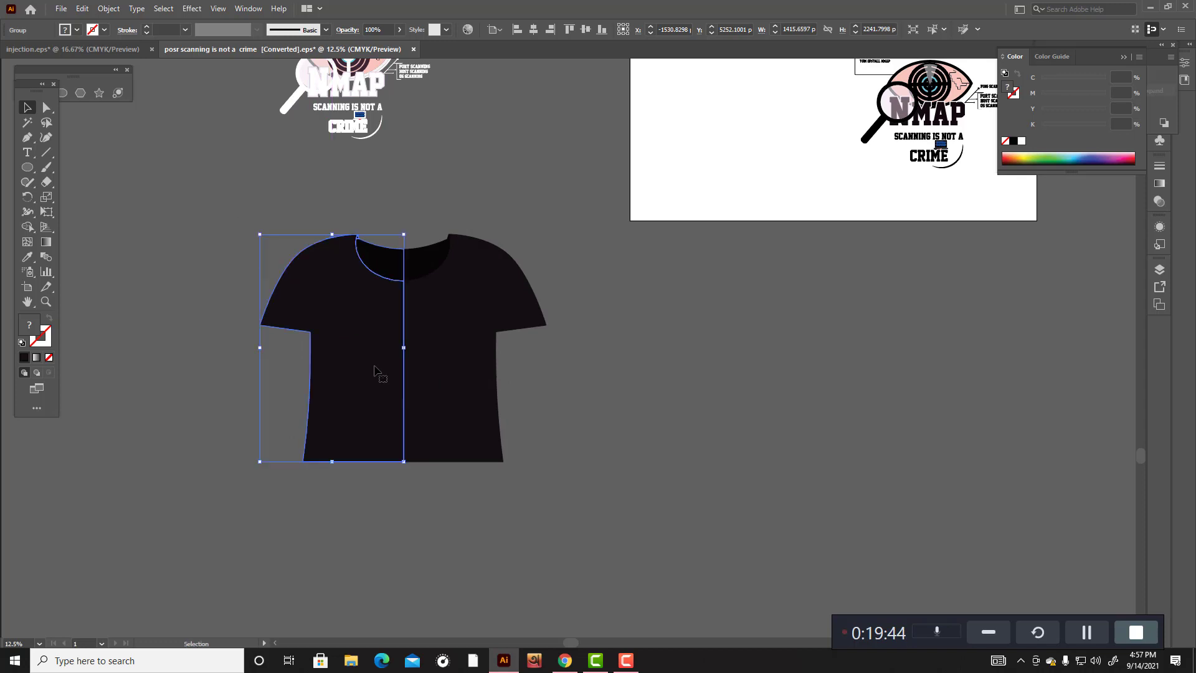
Step: Merge the two body halves into one shape and the two neck halves into another with the Shape Builder tool
{"action": "left_click", "coordinate": [633, 397]}
{"action": "left_click_drag", "start_coordinate": [274, 279], "coordinate": [633, 547]}
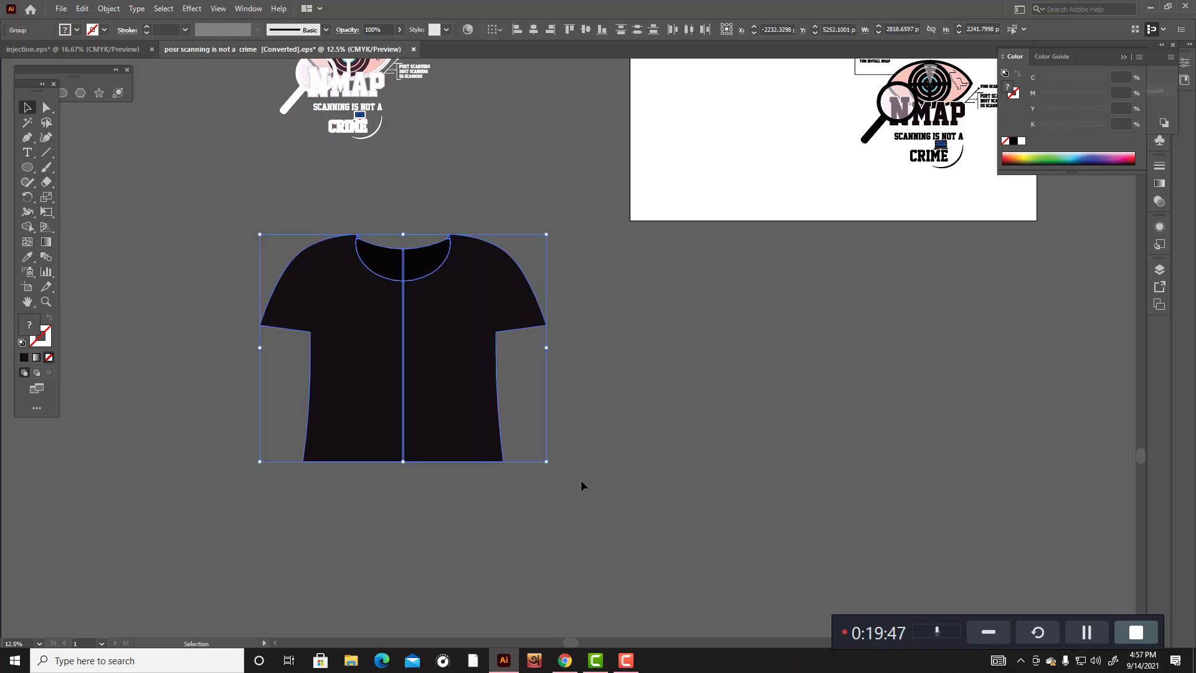
{"action": "left_click", "coordinate": [28, 226]}
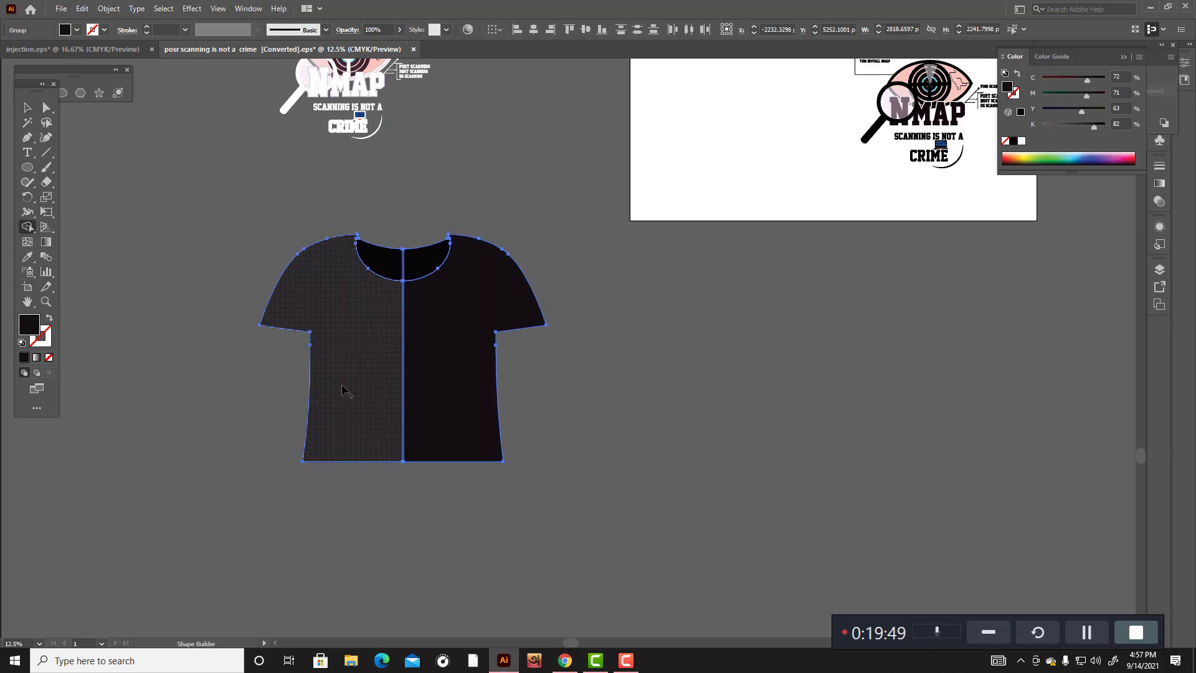
{"action": "left_click_drag", "start_coordinate": [347, 390], "coordinate": [440, 409]}
{"action": "scroll", "coordinate": [475, 427], "scroll_direction": "up", "scroll_amount": 1}
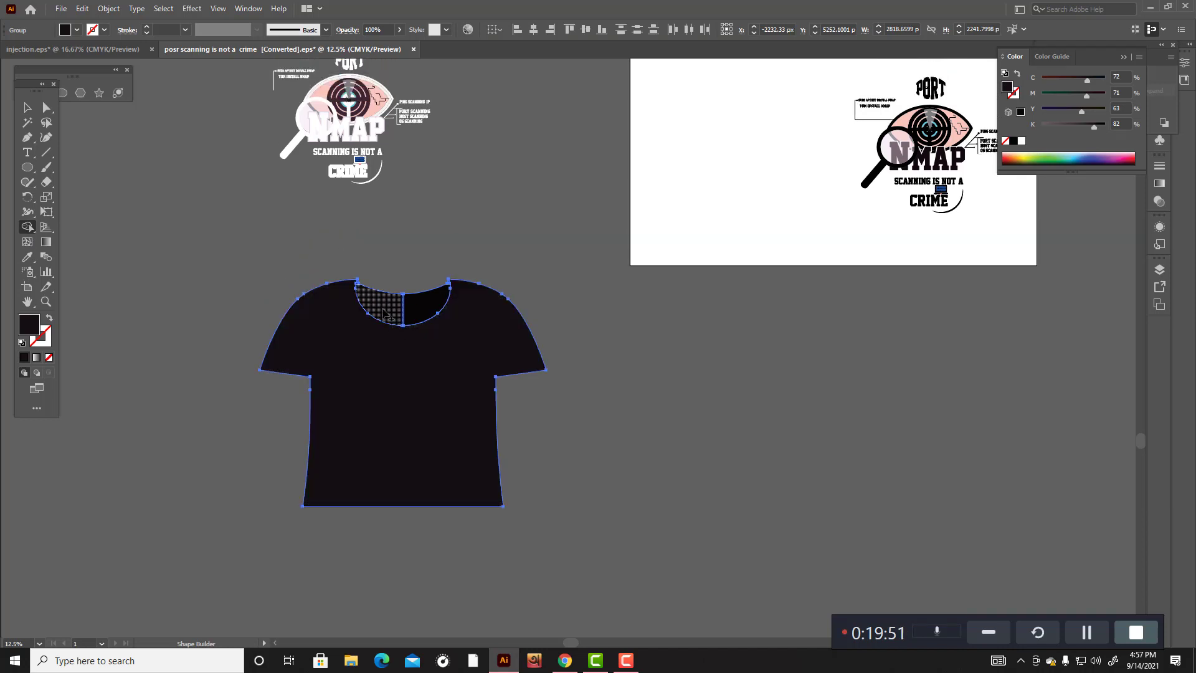
{"action": "left_click_drag", "start_coordinate": [393, 312], "coordinate": [436, 305]}
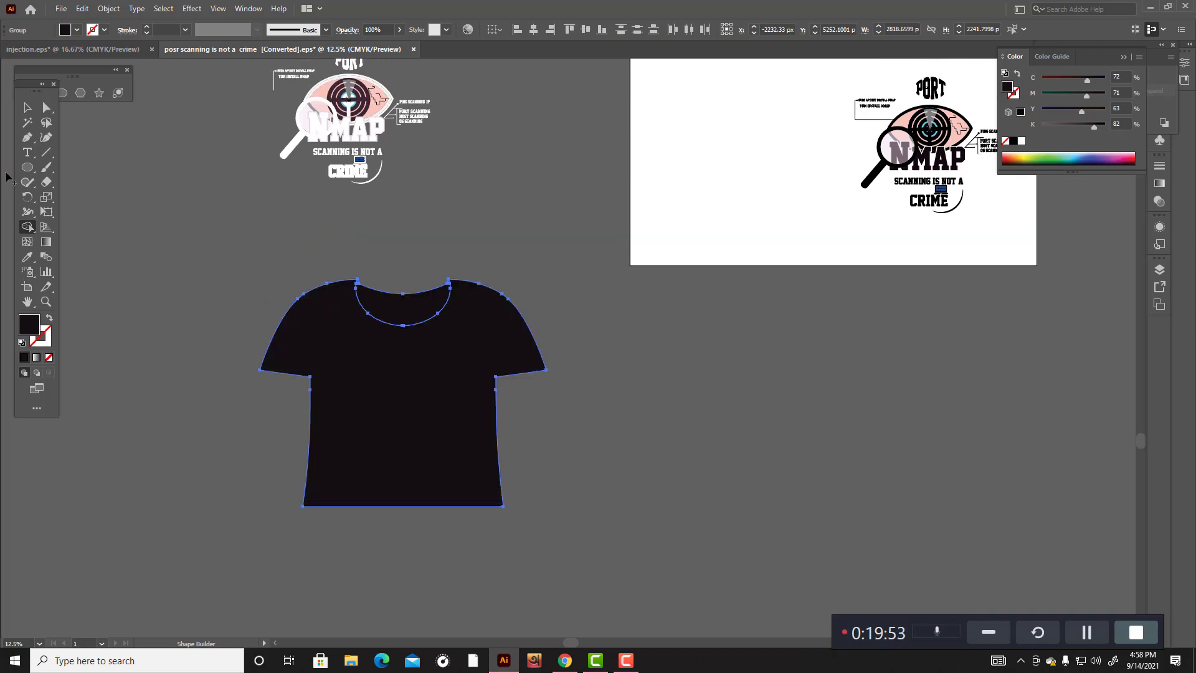
Step: Set the fill of the whole shirt group to the lighter black #1F1A1E, with K at 75%
{"action": "left_click", "coordinate": [33, 109]}
{"action": "left_click", "coordinate": [450, 273]}
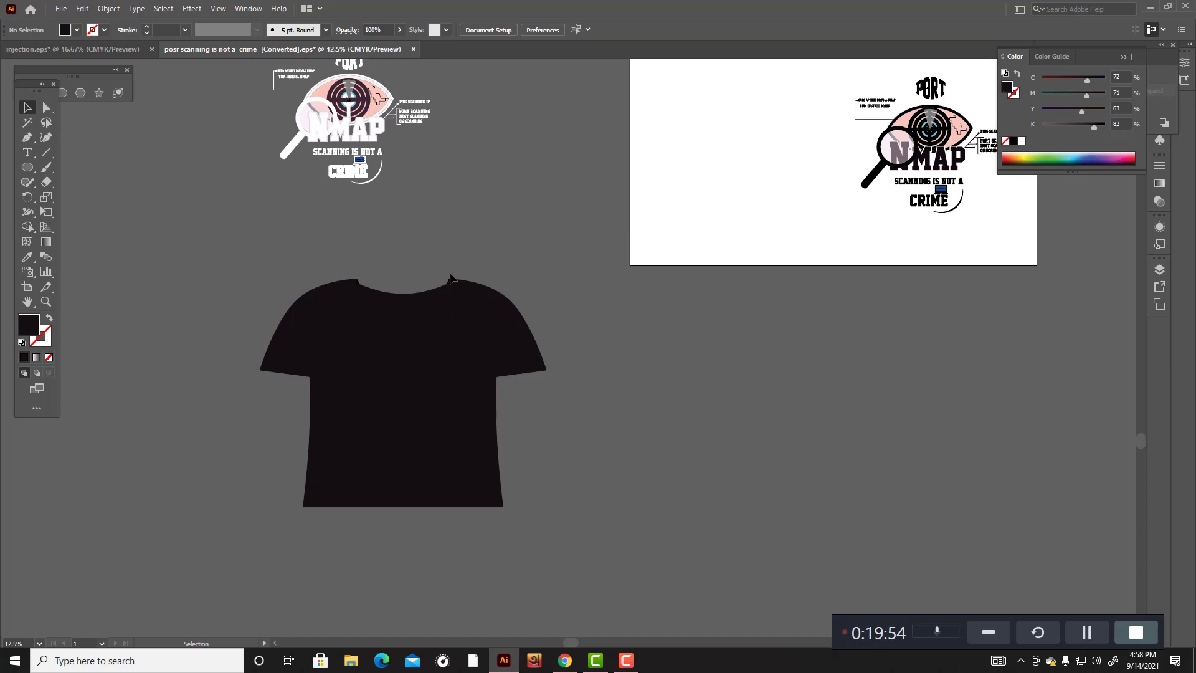
{"action": "left_click", "coordinate": [425, 304]}
{"action": "left_click", "coordinate": [604, 305]}
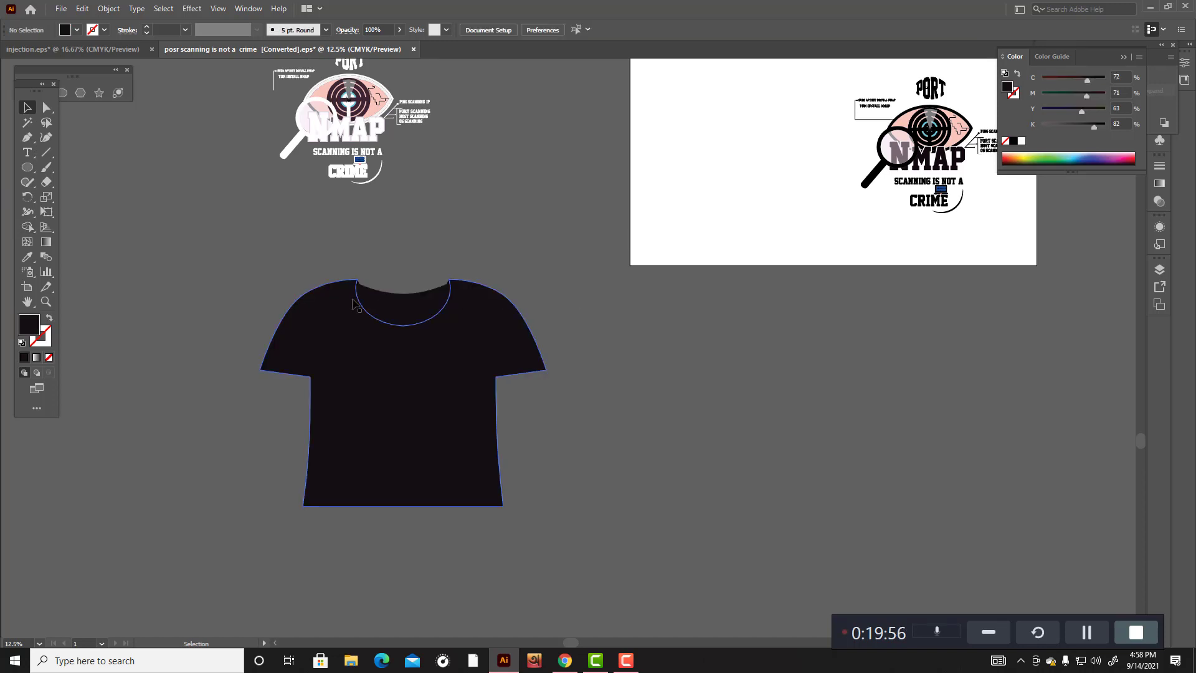
{"action": "left_click", "coordinate": [419, 401]}
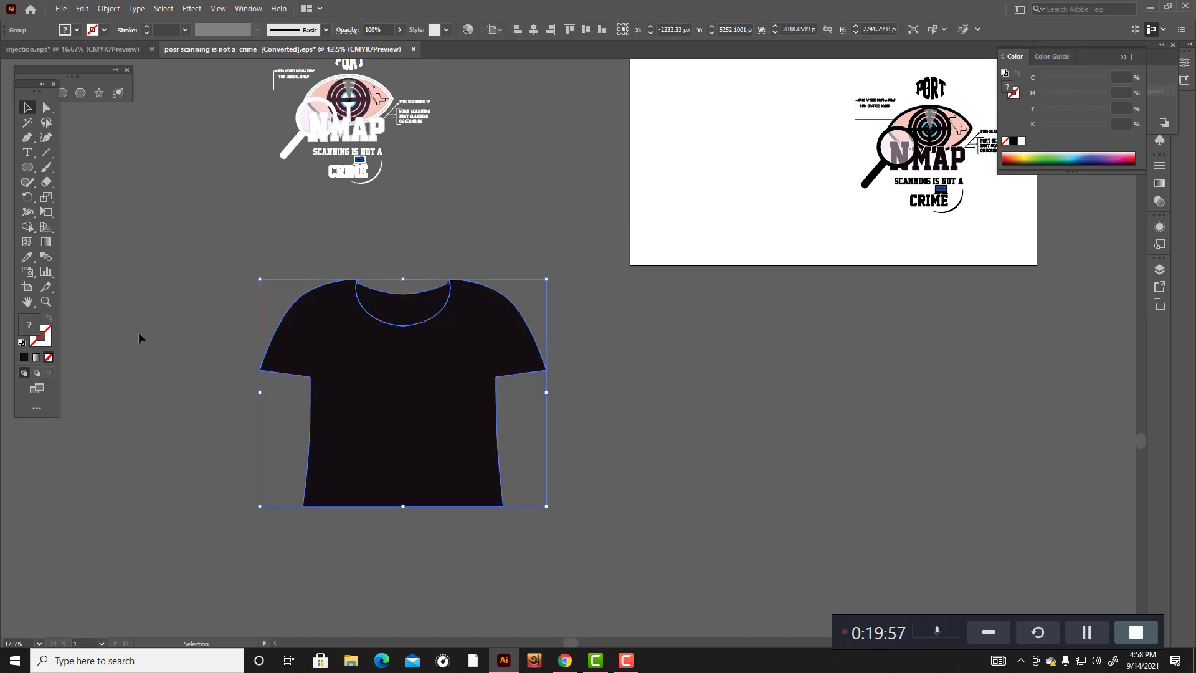
{"action": "double_click", "coordinate": [35, 325]}
{"action": "left_click", "coordinate": [716, 402]}
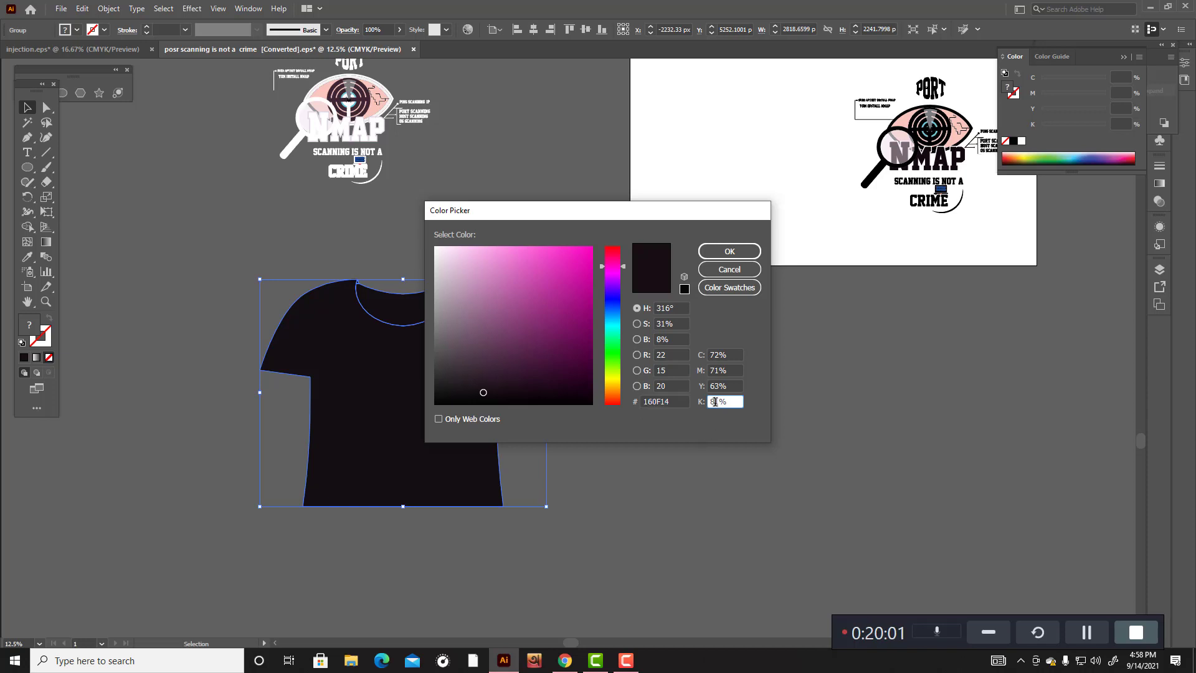
{"action": "key", "text": "Down"}
{"action": "key", "text": "Down"}
{"action": "key", "text": "Down"}
{"action": "key", "text": "Down"}
{"action": "key", "text": "Down"}
{"action": "key", "text": "Down"}
{"action": "left_click", "coordinate": [729, 251]}
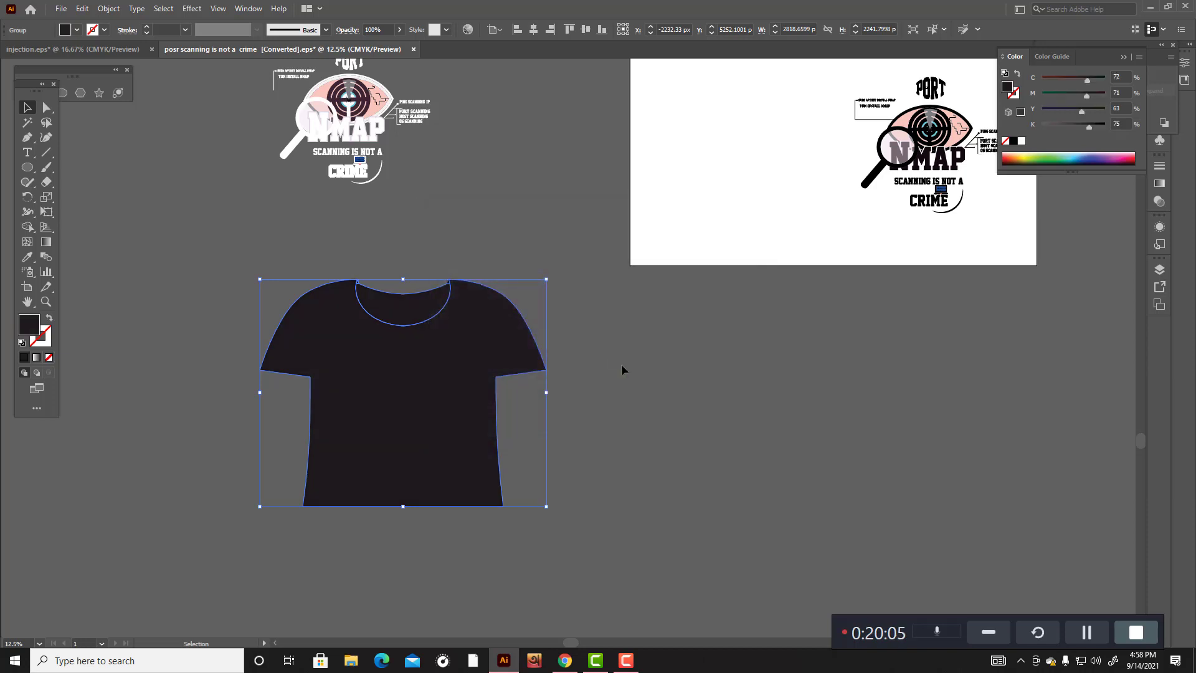
{"action": "left_click", "coordinate": [622, 368]}
Step: Ungroup the shirt so the body and the neck opening are separate objects
{"action": "scroll", "coordinate": [622, 370], "scroll_direction": "up", "scroll_amount": 2}
{"action": "left_click", "coordinate": [447, 346]}
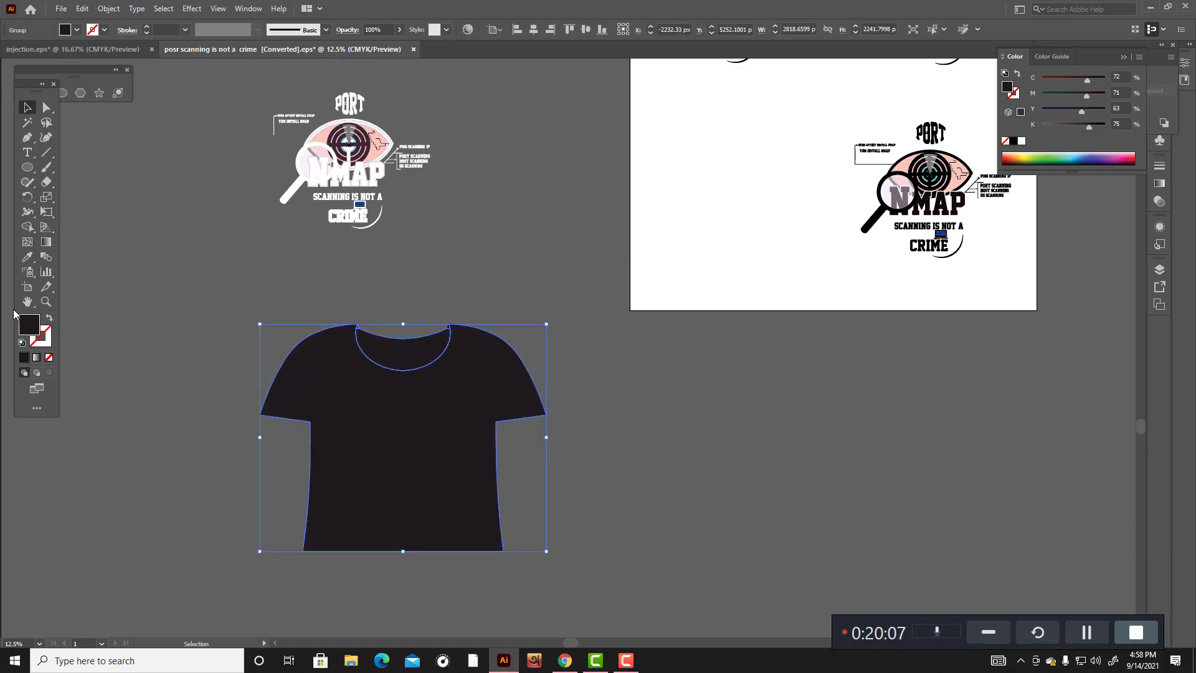
{"action": "right_click", "coordinate": [419, 381]}
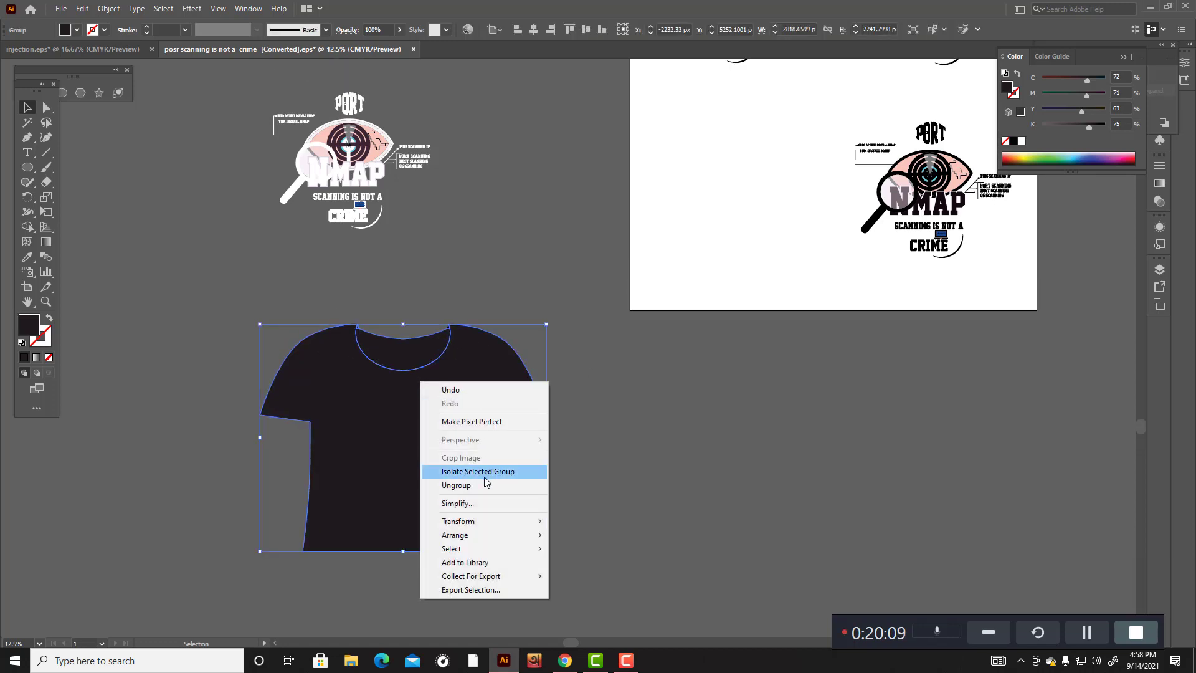
{"action": "left_click", "coordinate": [456, 485]}
{"action": "left_click", "coordinate": [640, 458]}
Step: Fill the neck opening with pure black #000000, raising K to 100%
{"action": "left_click", "coordinate": [404, 368]}
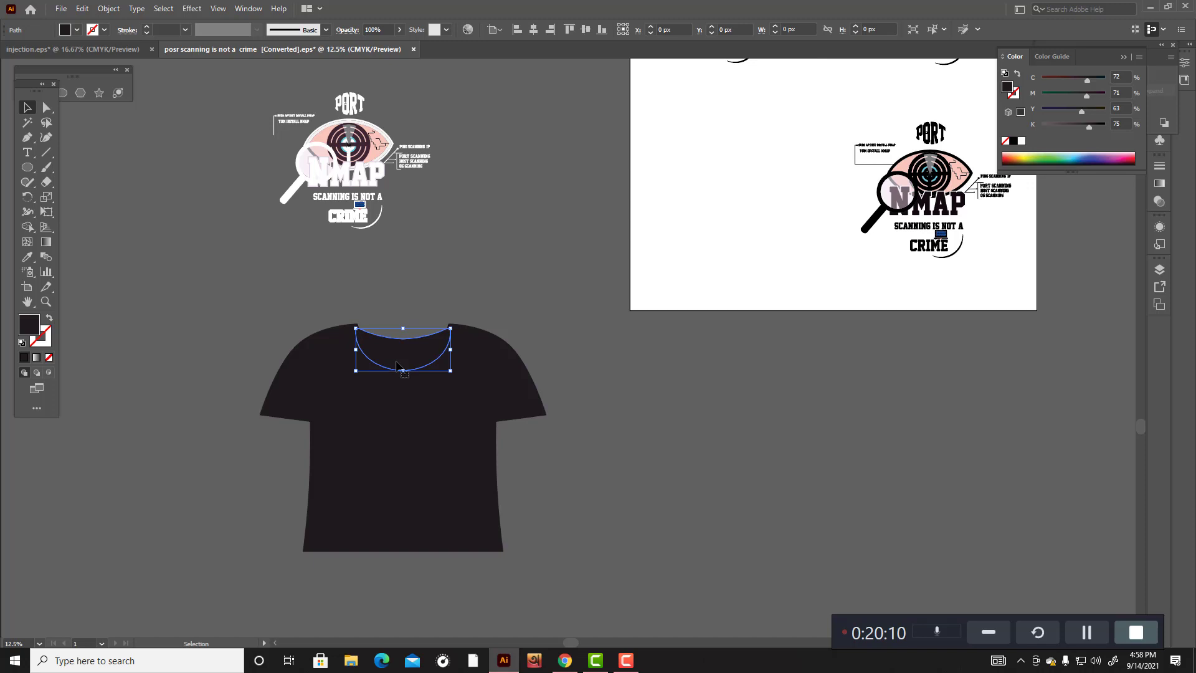
{"action": "double_click", "coordinate": [30, 324]}
{"action": "left_click", "coordinate": [716, 400]}
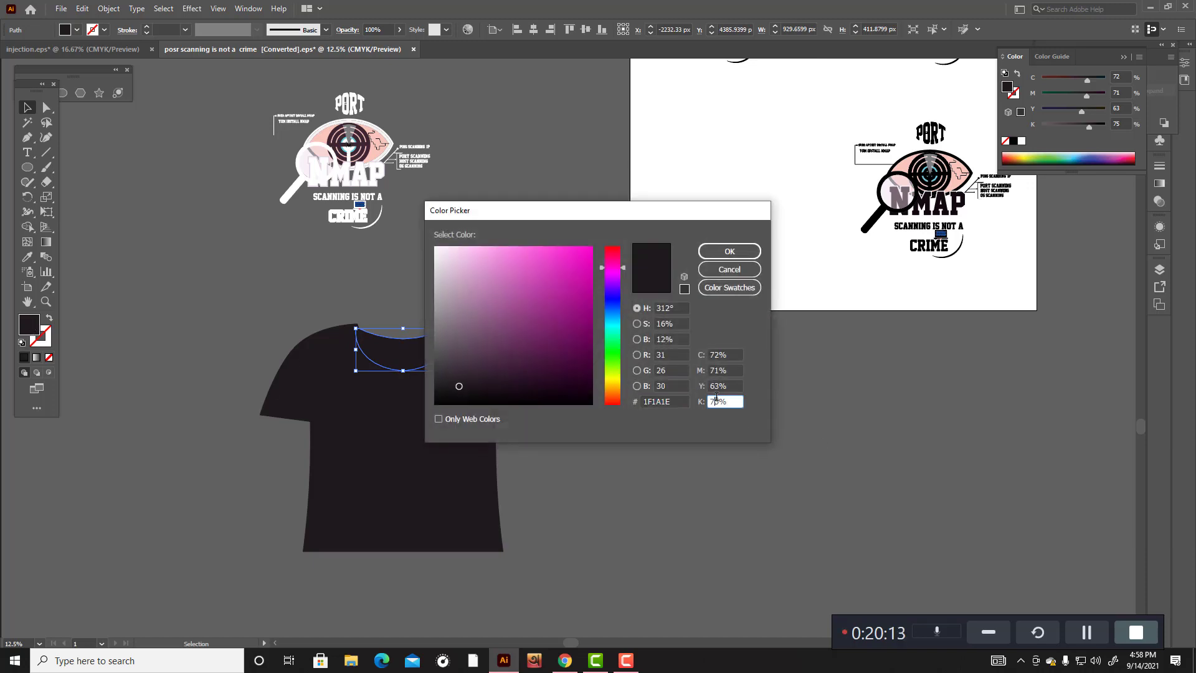
{"action": "key", "text": "Up"}
{"action": "key", "text": "Up"}
{"action": "key", "text": "Up"}
{"action": "key", "text": "Up"}
{"action": "key", "text": "Up"}
{"action": "key", "text": "Up"}
{"action": "key", "text": "Up"}
{"action": "key", "text": "Up"}
{"action": "key", "text": "Up"}
{"action": "key", "text": "Up"}
{"action": "key", "text": "Up"}
{"action": "key", "text": "Up"}
{"action": "key", "text": "Up"}
{"action": "key", "text": "Up"}
{"action": "key", "text": "Up"}
{"action": "key", "text": "Up"}
{"action": "key", "text": "Up"}
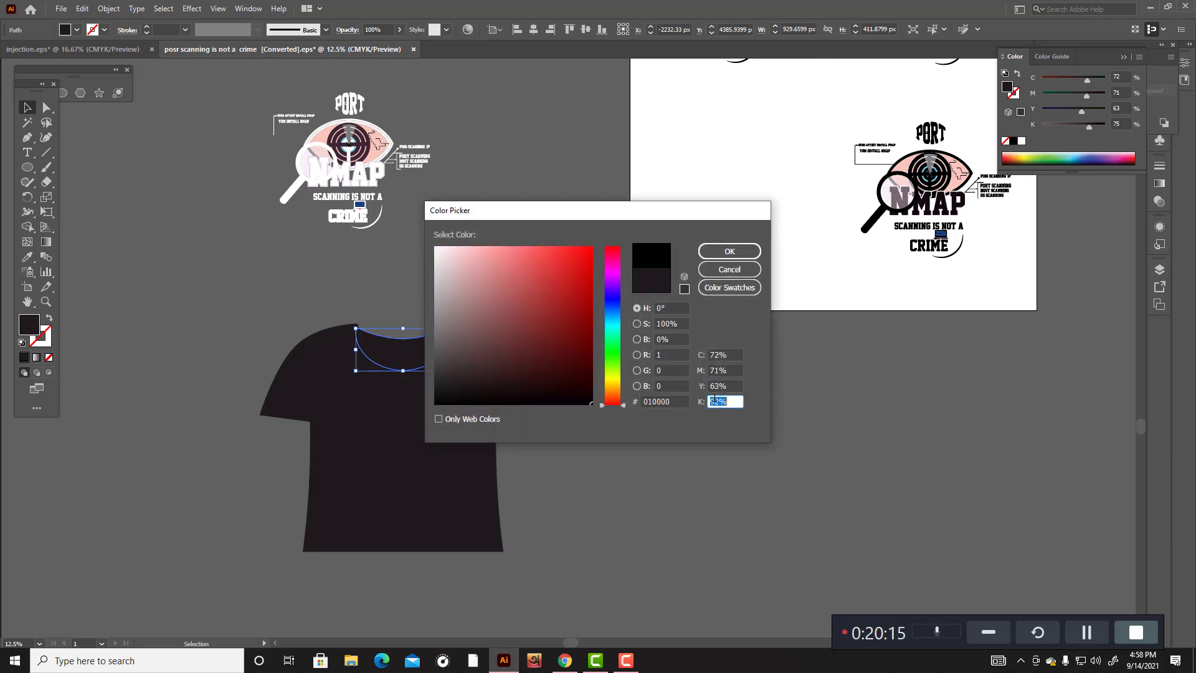
{"action": "left_click", "coordinate": [729, 251]}
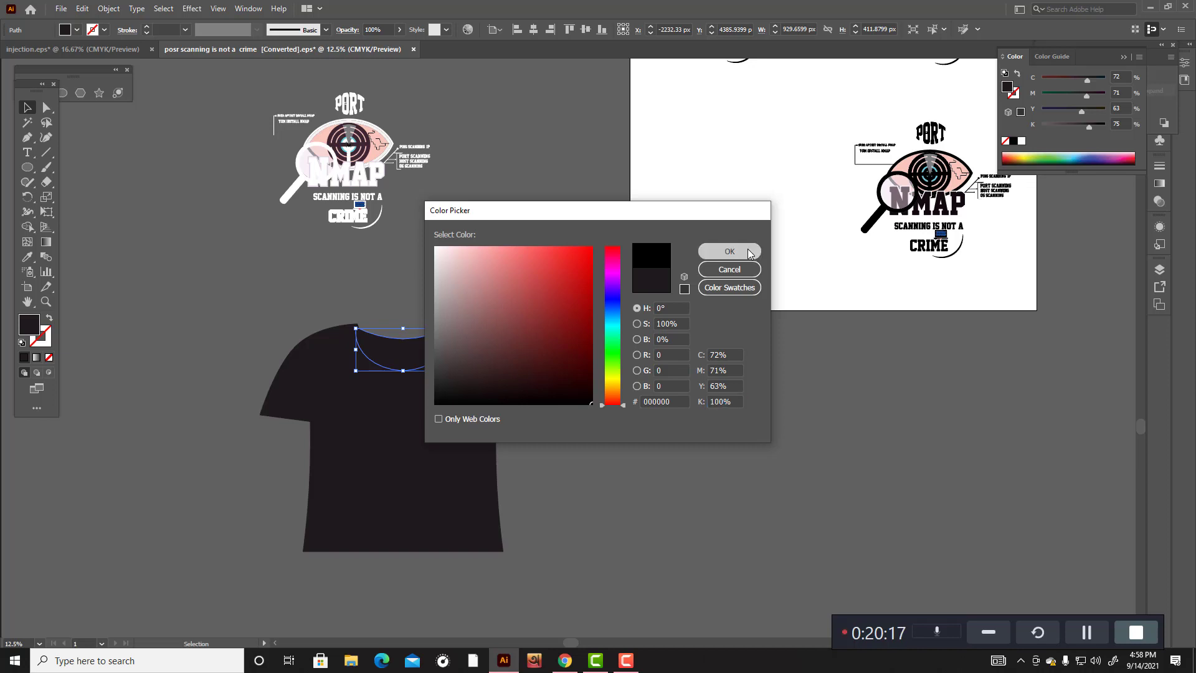
{"action": "left_click", "coordinate": [575, 411]}
Step: Move the white-lettered NMAP artwork onto the shirt, scale it down to about 1091 px wide, and centre it on the lower chest
{"action": "left_click_drag", "start_coordinate": [162, 331], "coordinate": [566, 568]}
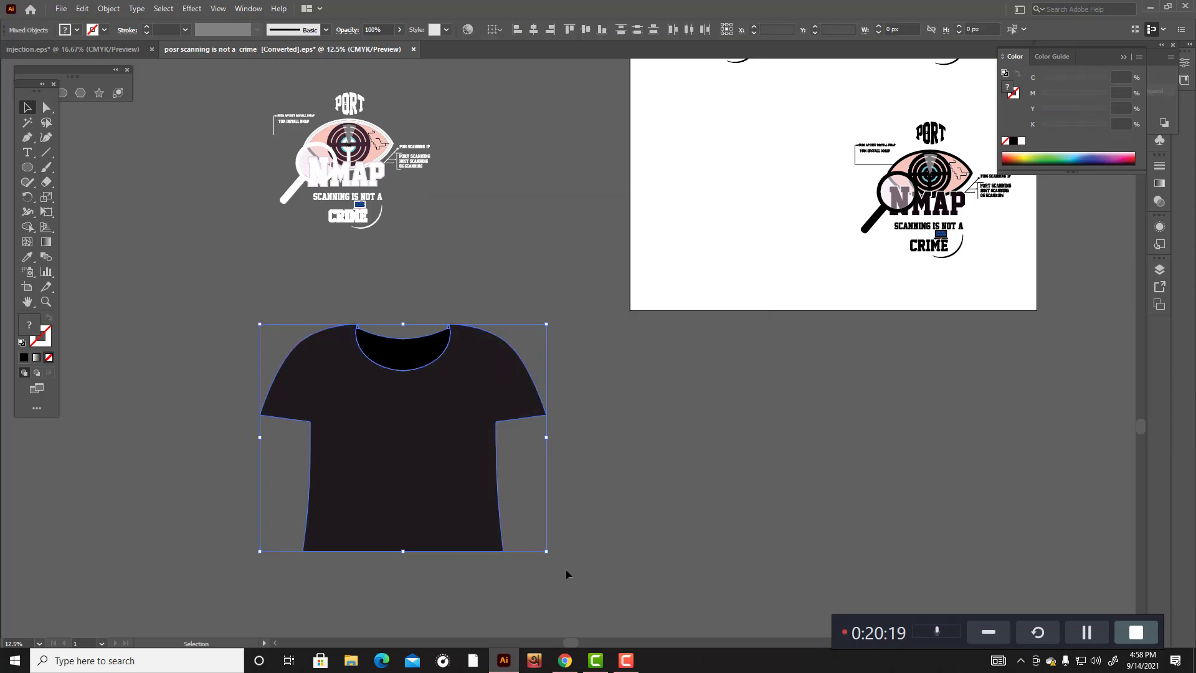
{"action": "left_click", "coordinate": [586, 518]}
{"action": "scroll", "coordinate": [579, 573], "scroll_direction": "up", "scroll_amount": 3}
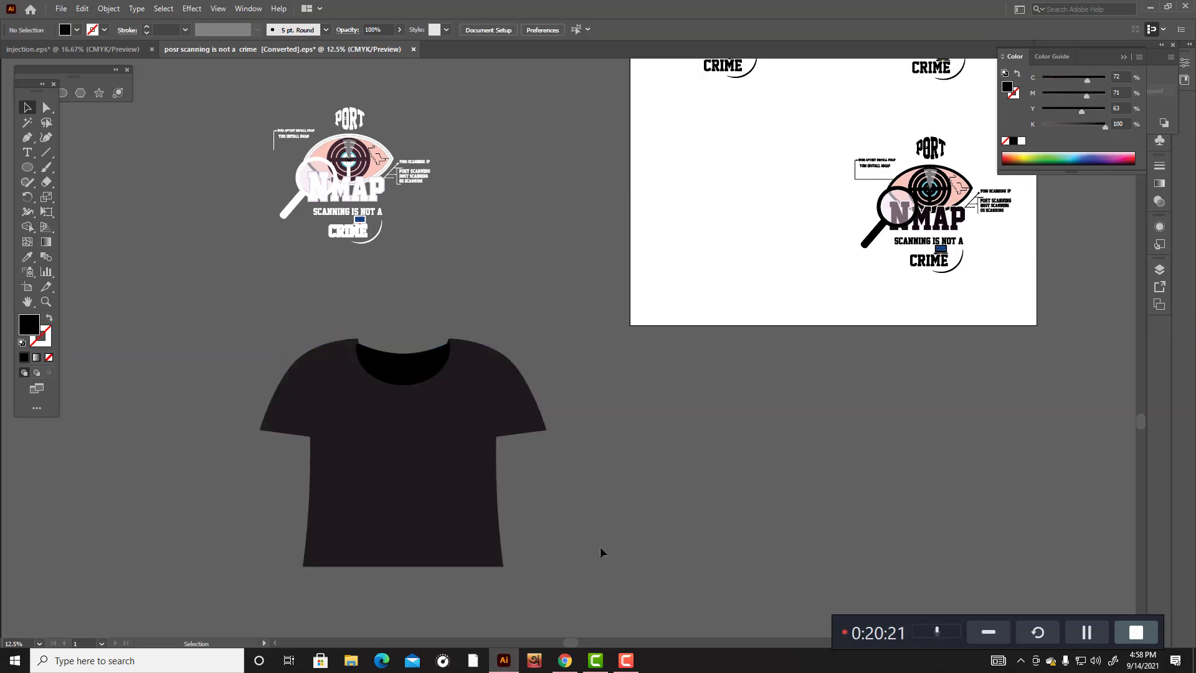
{"action": "left_click_drag", "start_coordinate": [600, 391], "coordinate": [600, 392]}
{"action": "left_click_drag", "start_coordinate": [246, 129], "coordinate": [525, 331]}
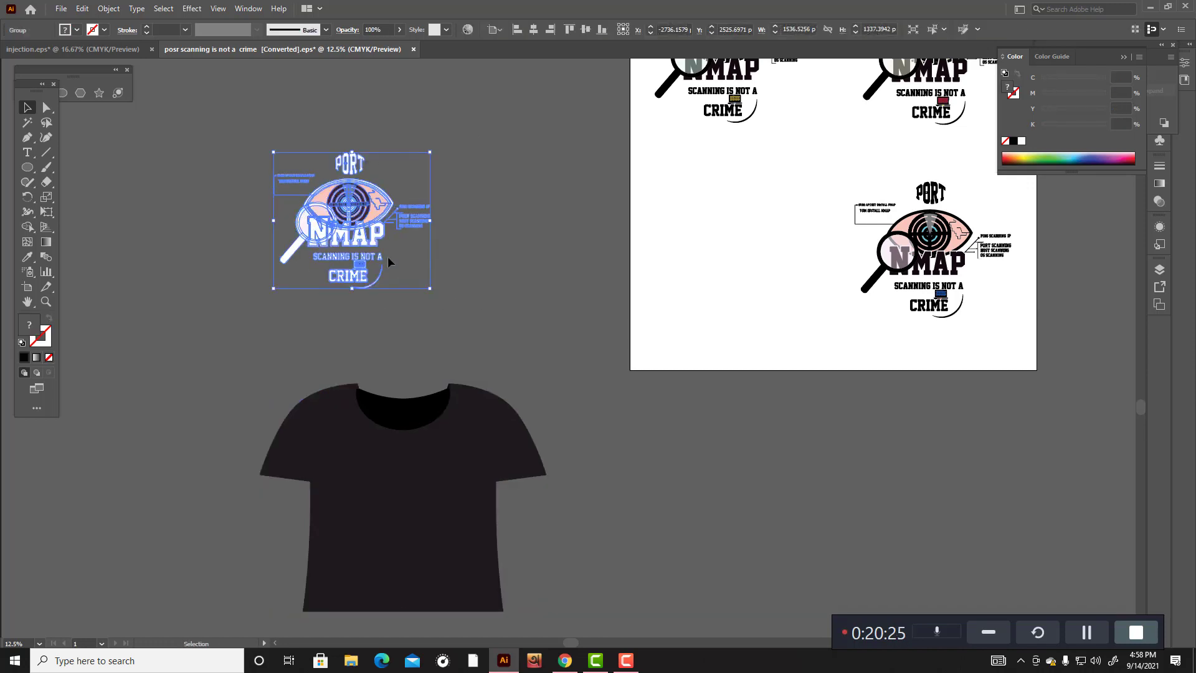
{"action": "left_click_drag", "start_coordinate": [388, 256], "coordinate": [425, 511]}
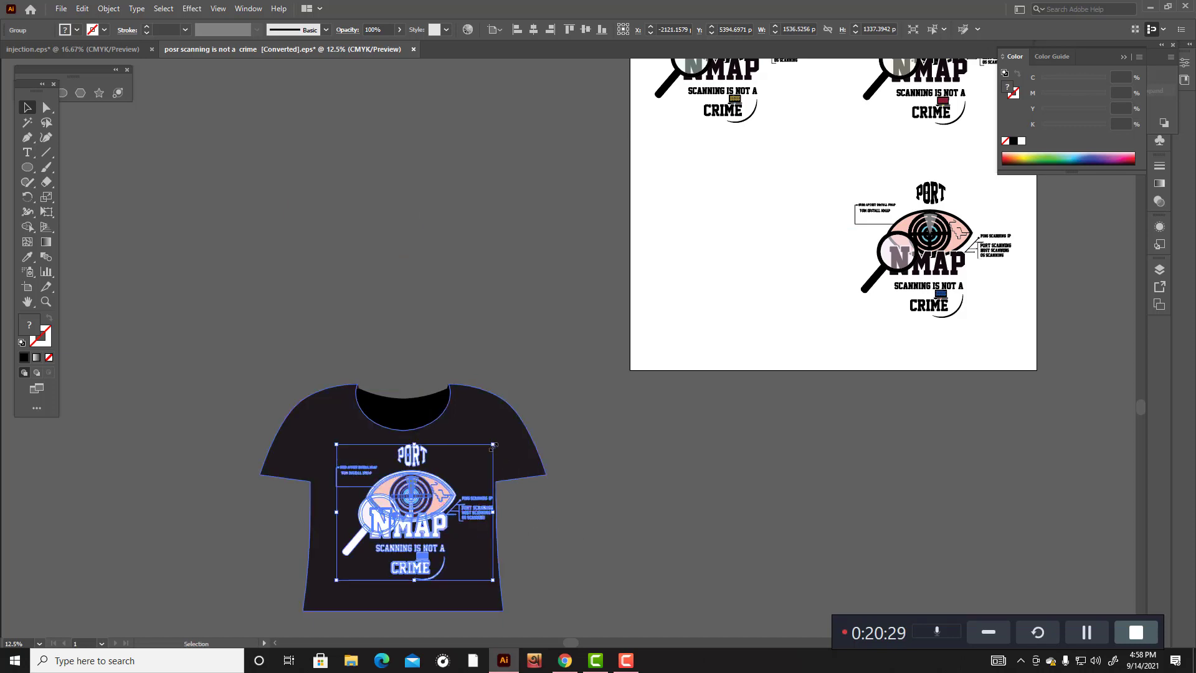
{"action": "left_click_drag", "start_coordinate": [494, 446], "coordinate": [479, 465]}
{"action": "left_click_drag", "start_coordinate": [427, 503], "coordinate": [441, 527]}
{"action": "left_click", "coordinate": [534, 566]}
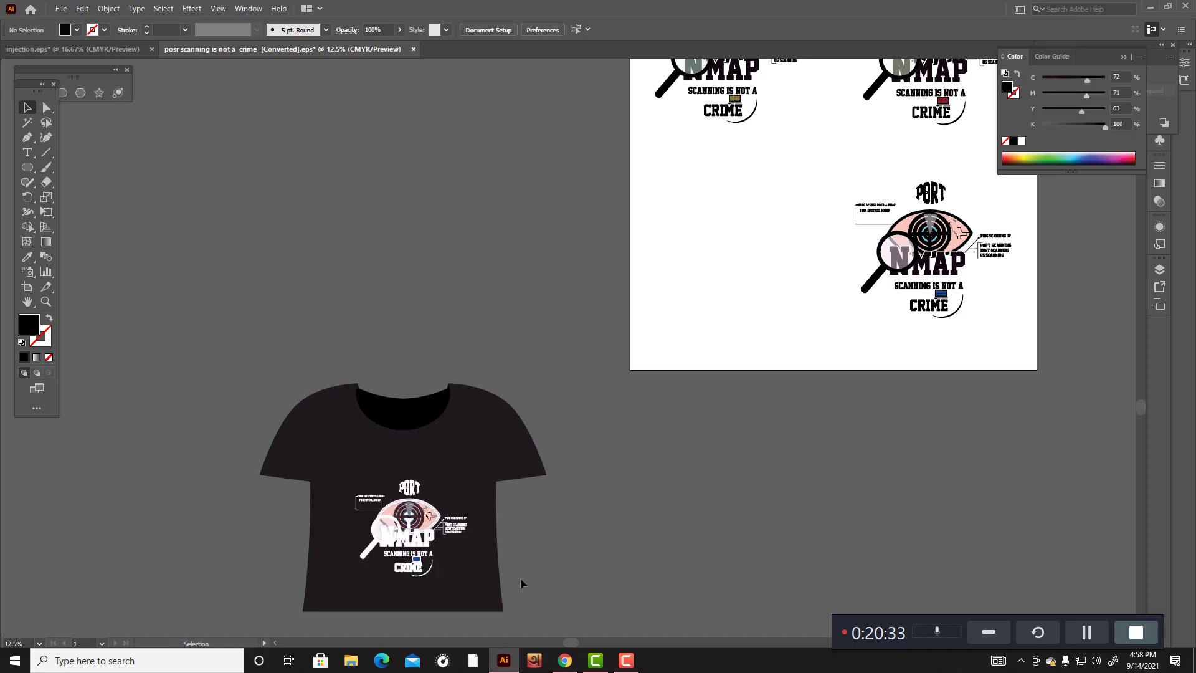
Step: Lock the shirt body behind the NMAP artwork
{"action": "scroll", "coordinate": [499, 565], "scroll_direction": "down", "scroll_amount": 1}
{"action": "scroll", "coordinate": [391, 507], "scroll_direction": "up", "scroll_amount": 4}
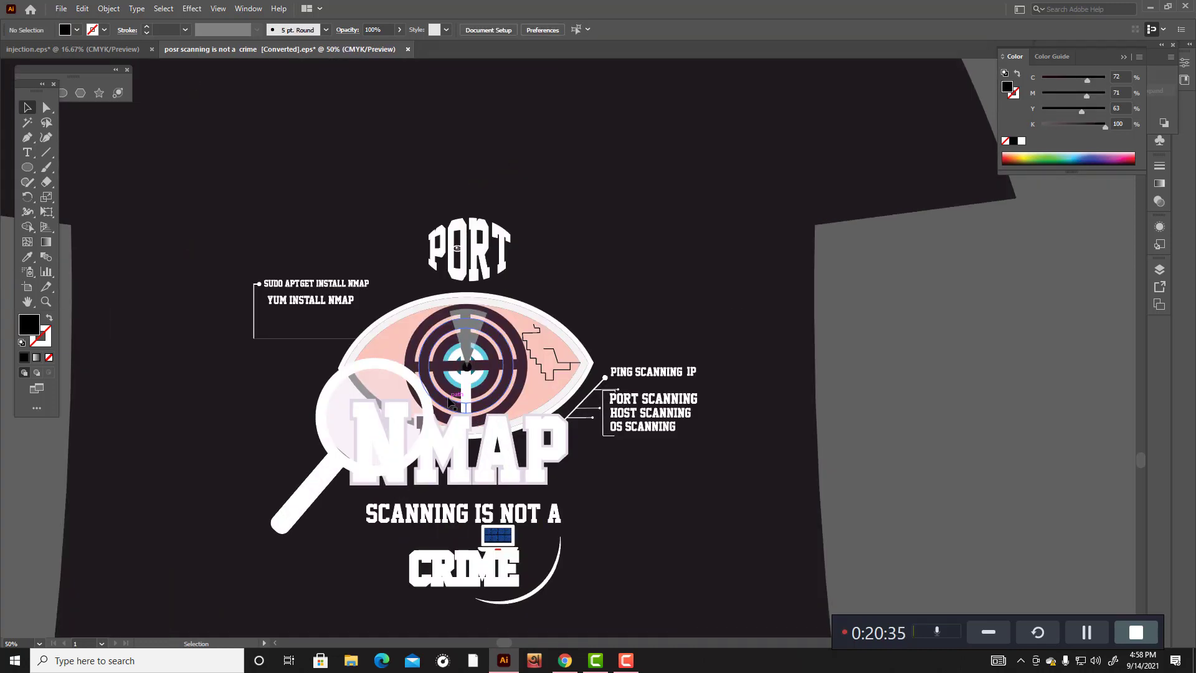
{"action": "left_click_drag", "start_coordinate": [424, 397], "coordinate": [423, 397]}
{"action": "left_click", "coordinate": [824, 375]}
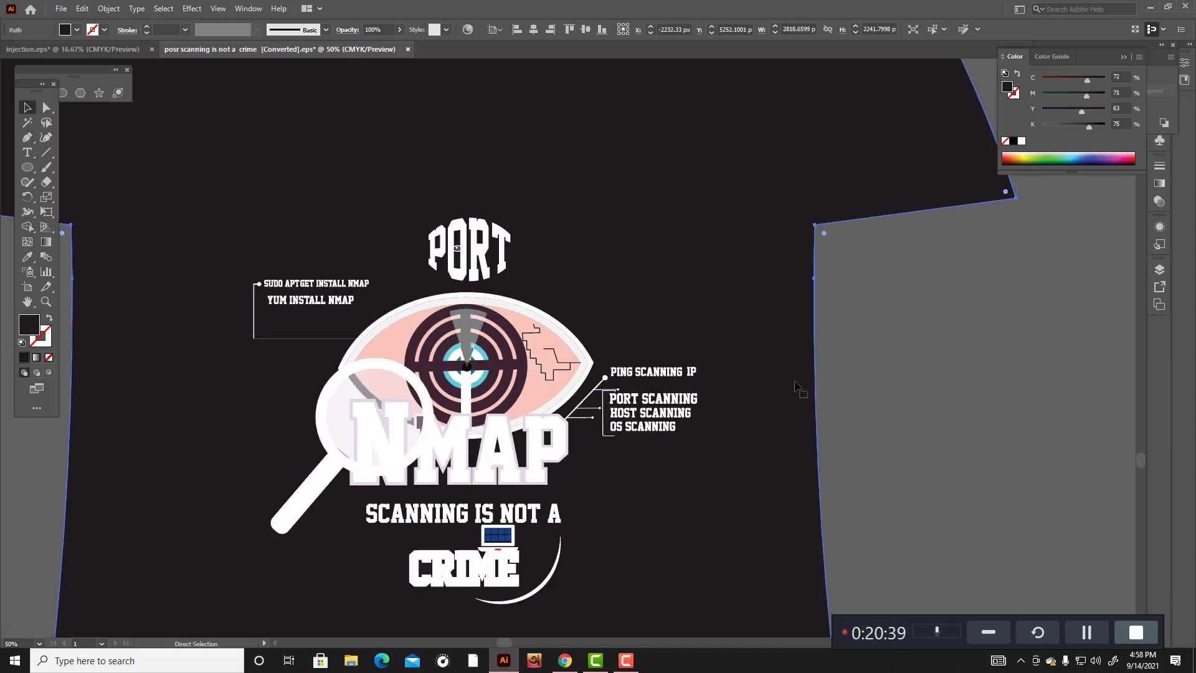
{"action": "left_click", "coordinate": [958, 458]}
{"action": "scroll", "coordinate": [916, 473], "scroll_direction": "down", "scroll_amount": 5}
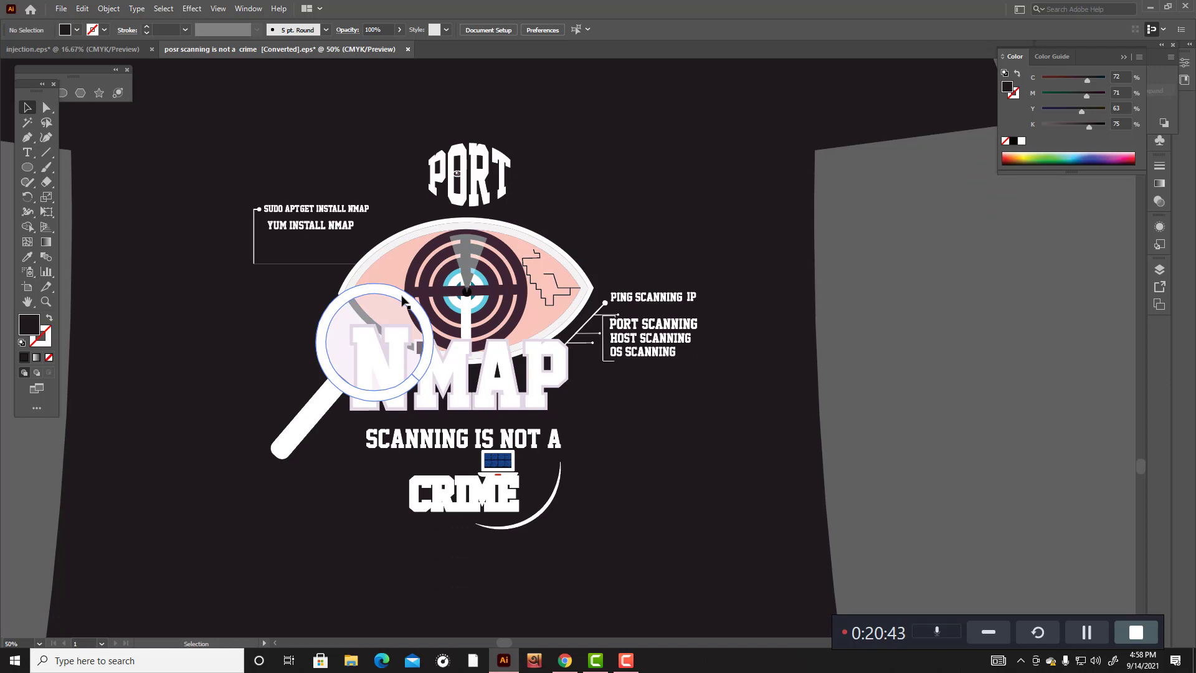
Step: Ungroup the NMAP artwork on the shirt so its parts can be edited separately
{"action": "left_click", "coordinate": [402, 301]}
{"action": "right_click", "coordinate": [402, 301]}
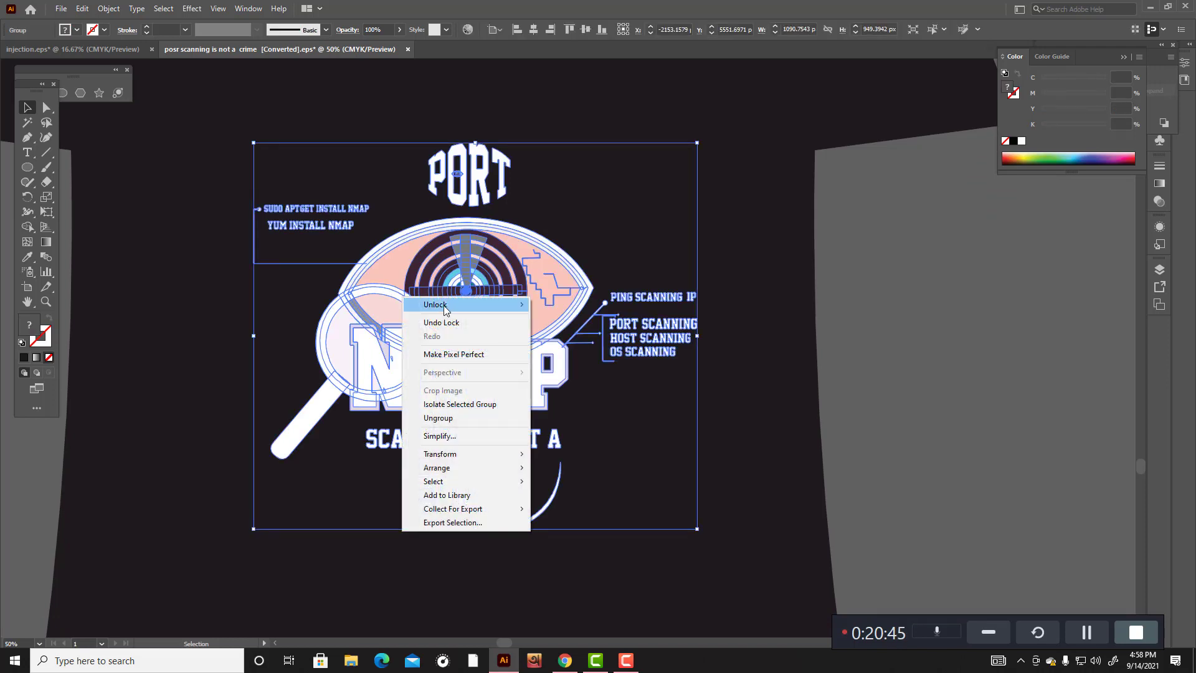
{"action": "left_click", "coordinate": [442, 415]}
{"action": "left_click", "coordinate": [863, 379]}
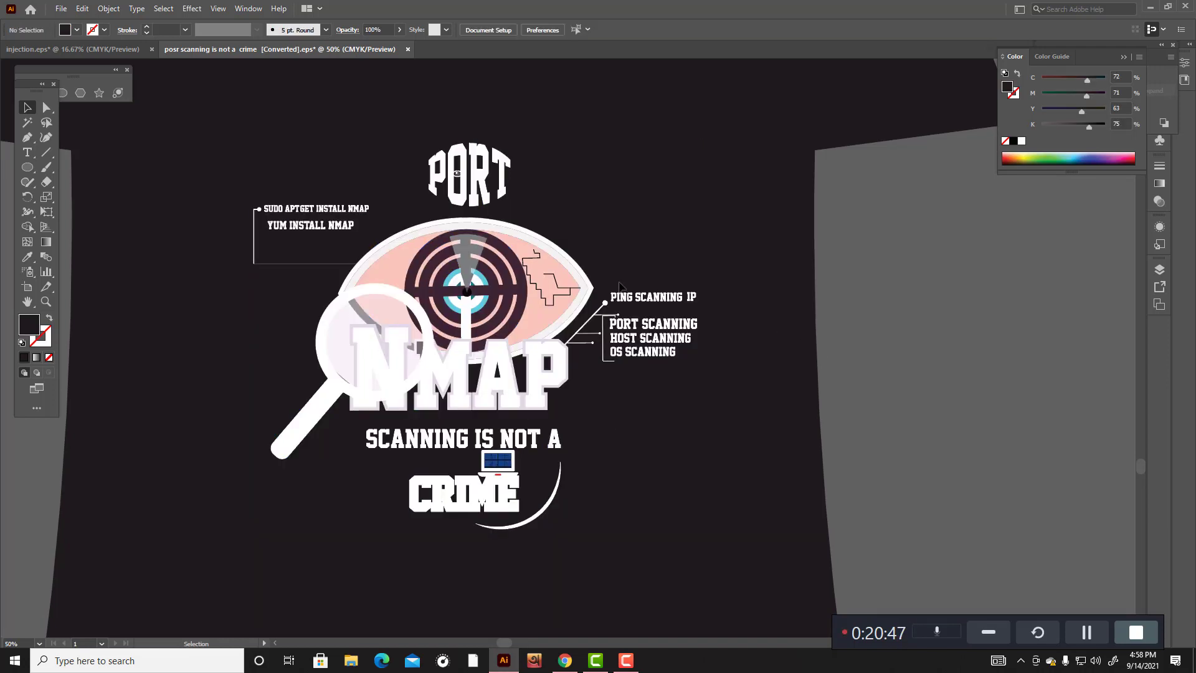
Step: Merge the magnifying glass's ring and handle into one shape with the Shape Builder
{"action": "left_click", "coordinate": [402, 301]}
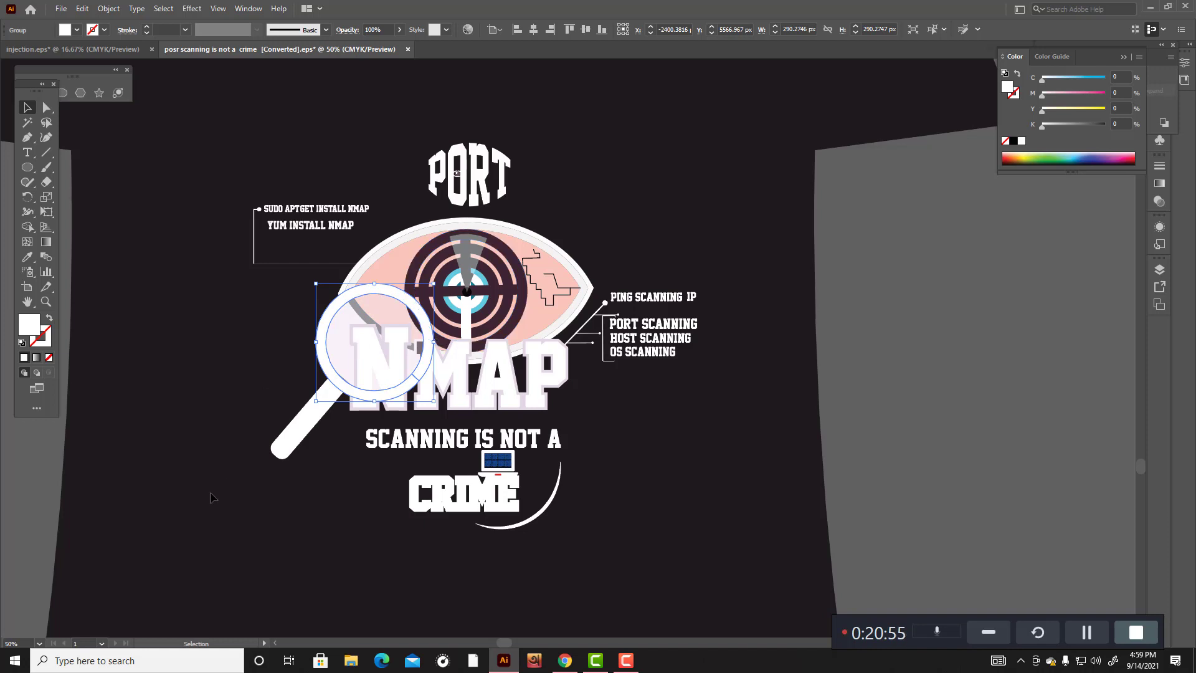
{"action": "left_click", "coordinate": [32, 228]}
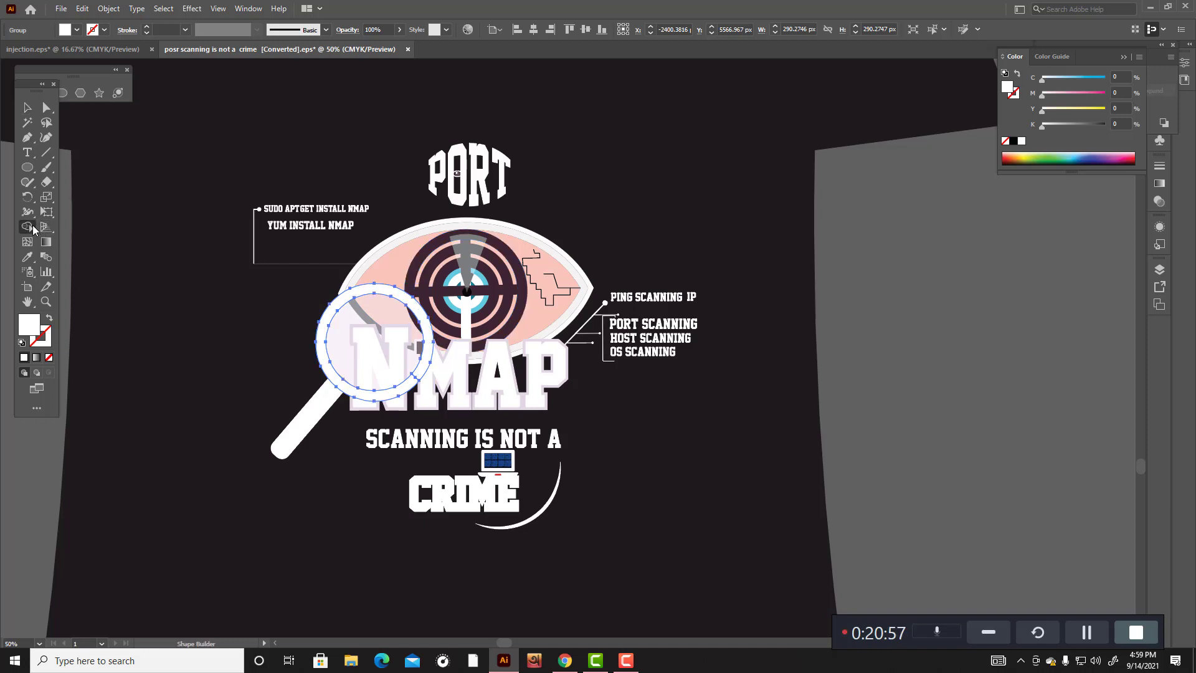
{"action": "scroll", "coordinate": [434, 312], "scroll_direction": "up", "scroll_amount": 3}
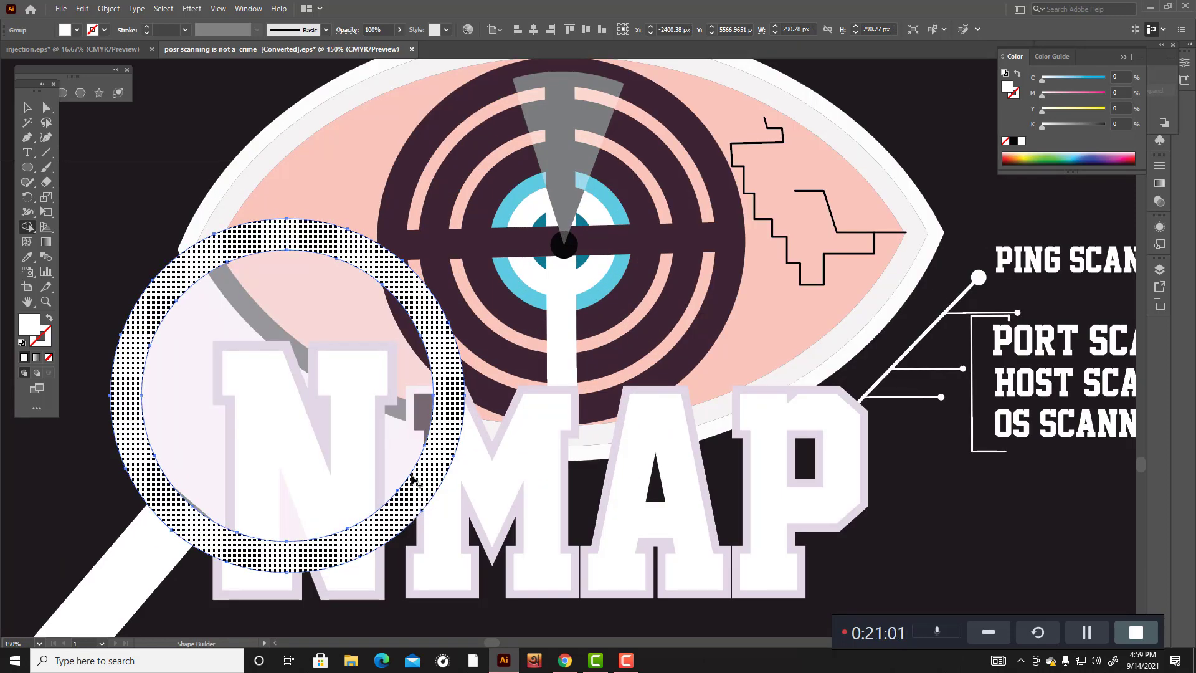
{"action": "scroll", "coordinate": [408, 489], "scroll_direction": "down", "scroll_amount": 1}
{"action": "scroll", "coordinate": [411, 480], "scroll_direction": "down", "scroll_amount": 1}
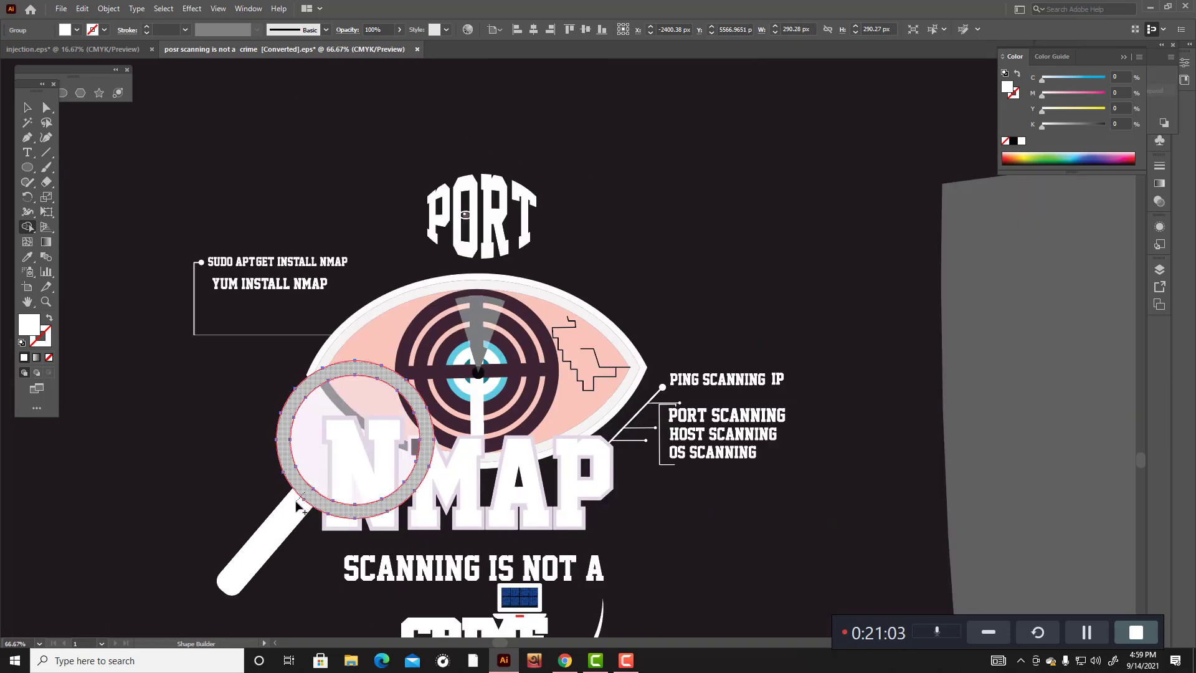
{"action": "key", "text": "v"}
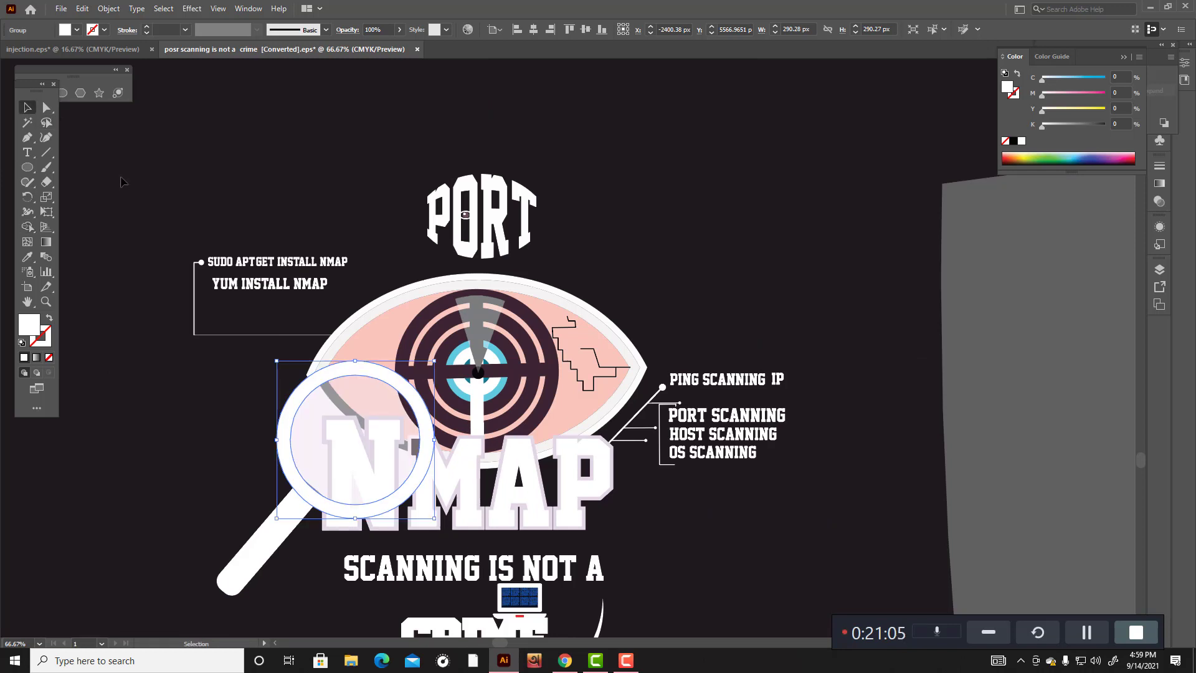
{"action": "left_click", "coordinate": [291, 511]}
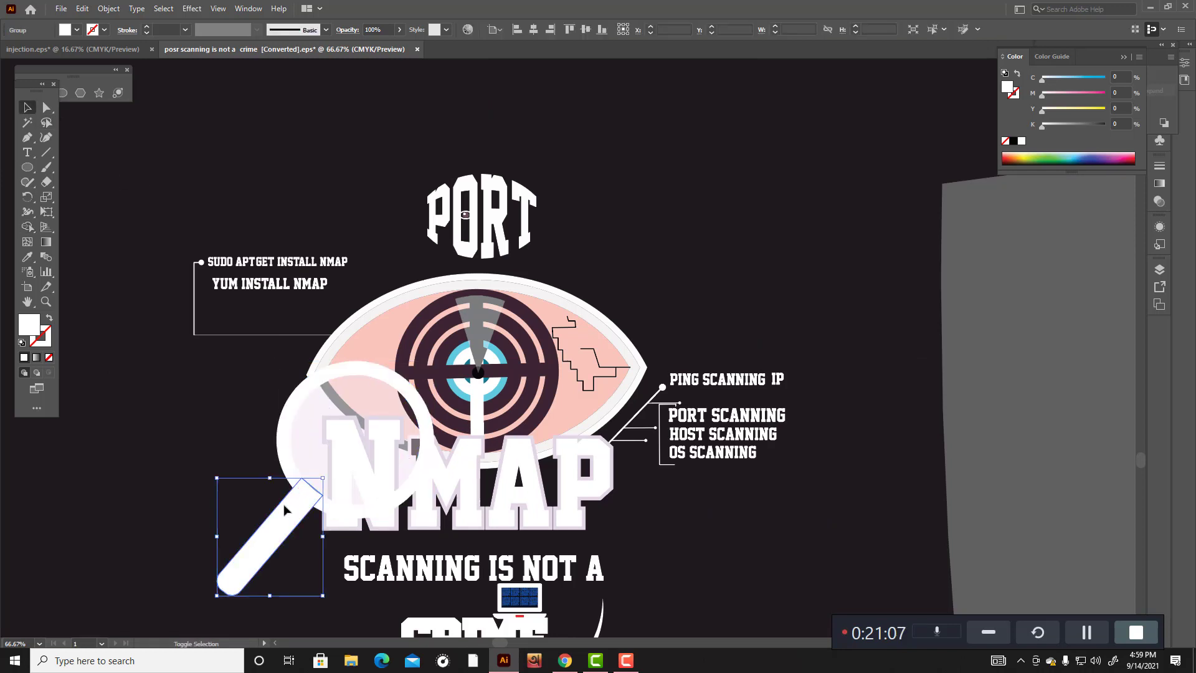
{"action": "left_click", "coordinate": [289, 460], "text": "shift"}
{"action": "key", "text": "shift+m"}
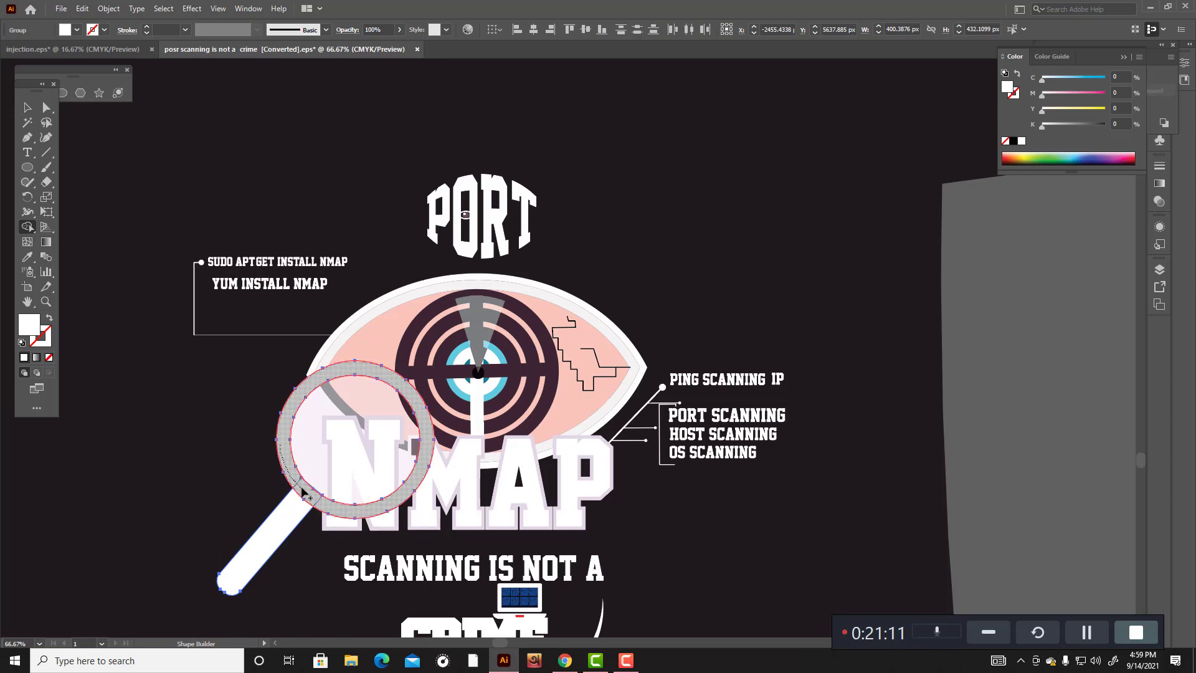
{"action": "mouse_move", "coordinate": [307, 498]}
{"action": "left_mouse_down"}
{"action": "mouse_move", "coordinate": [302, 515]}
{"action": "mouse_move", "coordinate": [322, 523]}
{"action": "left_mouse_up"}
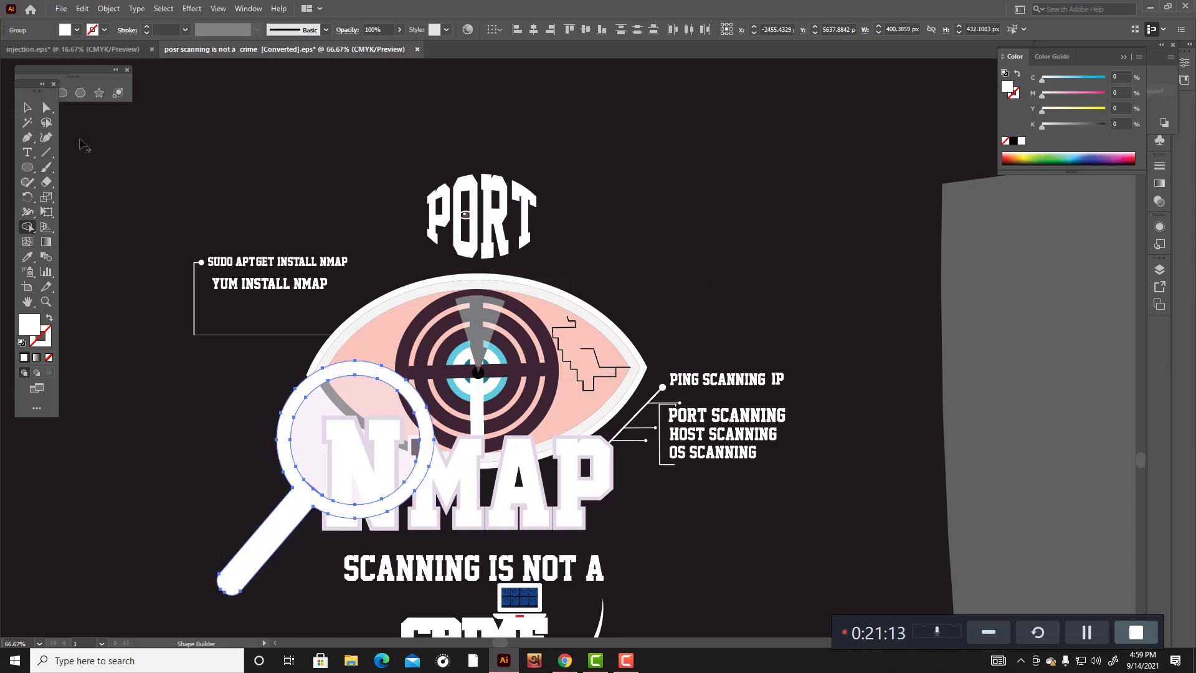
{"action": "left_click", "coordinate": [28, 109]}
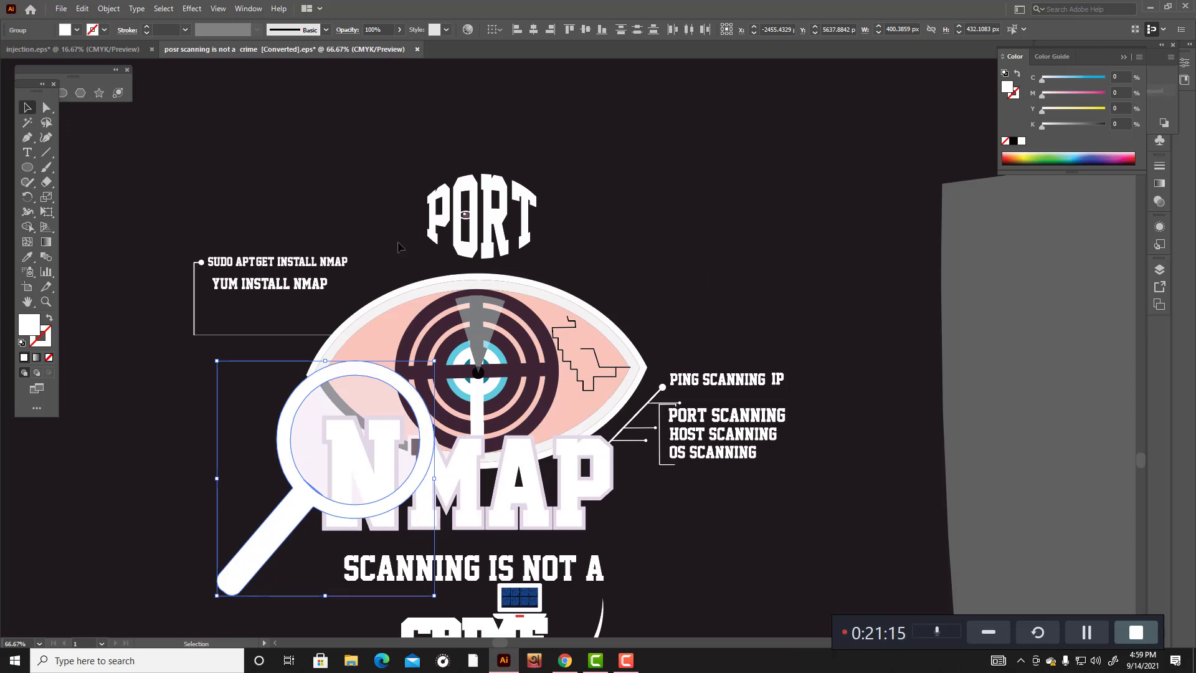
Step: Fill the merged magnifying glass with light pink #F7DFDF
{"action": "double_click", "coordinate": [29, 326]}
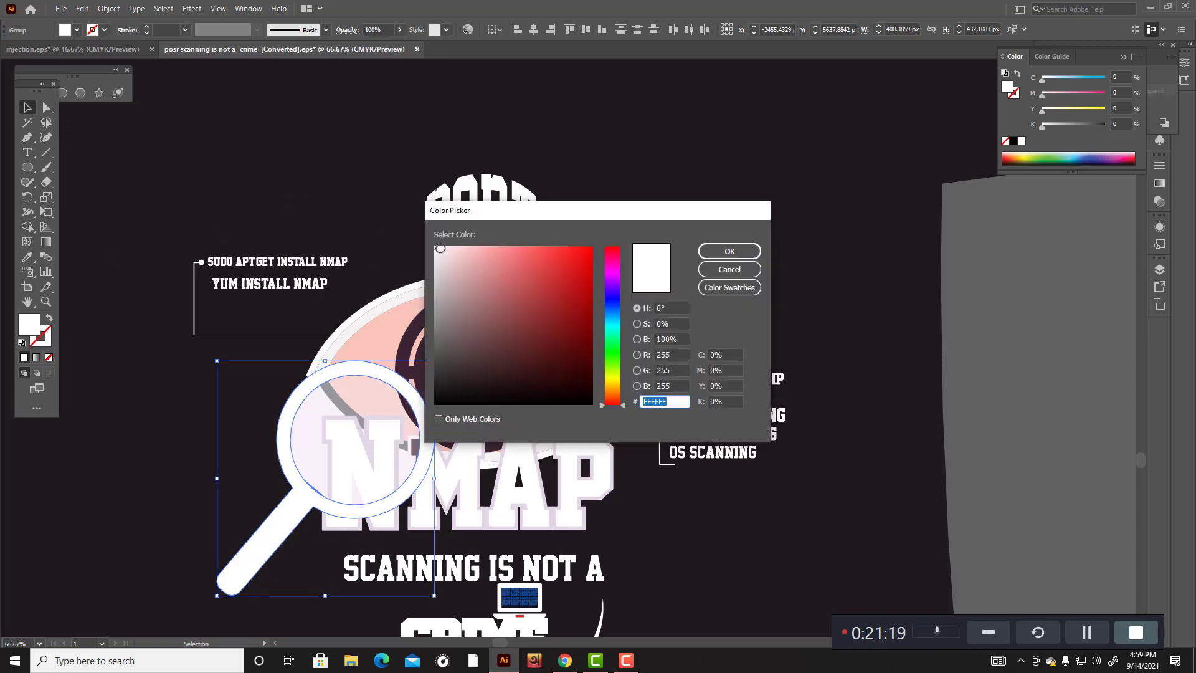
{"action": "left_click_drag", "start_coordinate": [440, 249], "coordinate": [449, 251]}
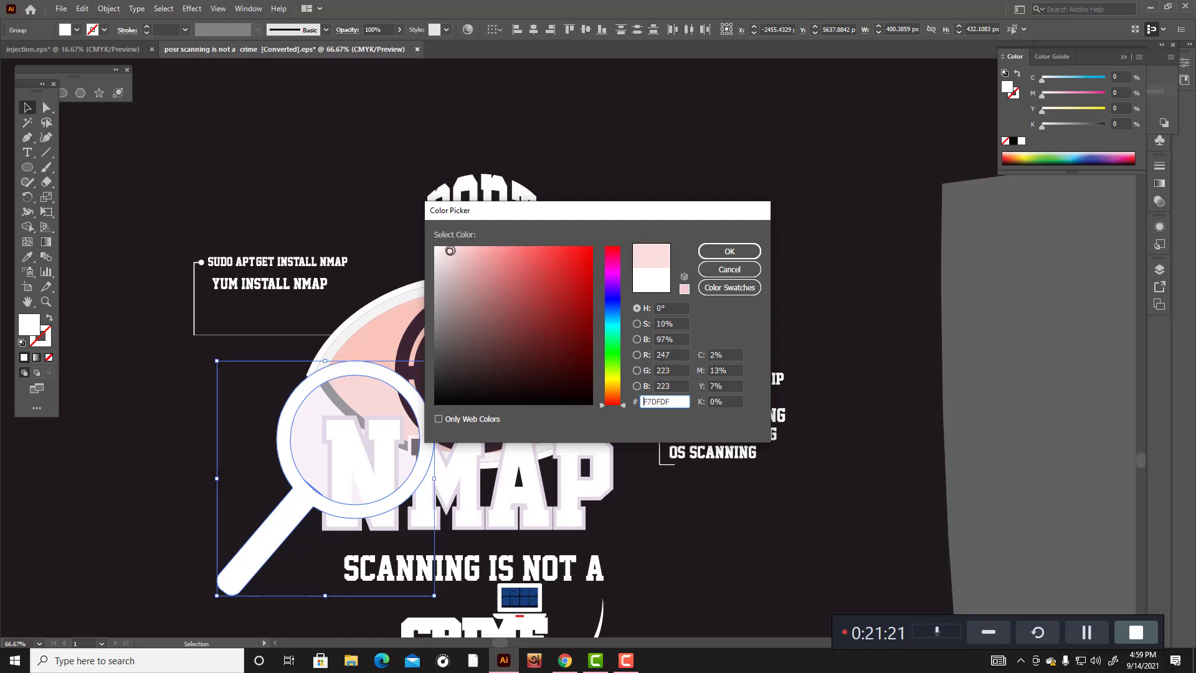
{"action": "left_click", "coordinate": [729, 251]}
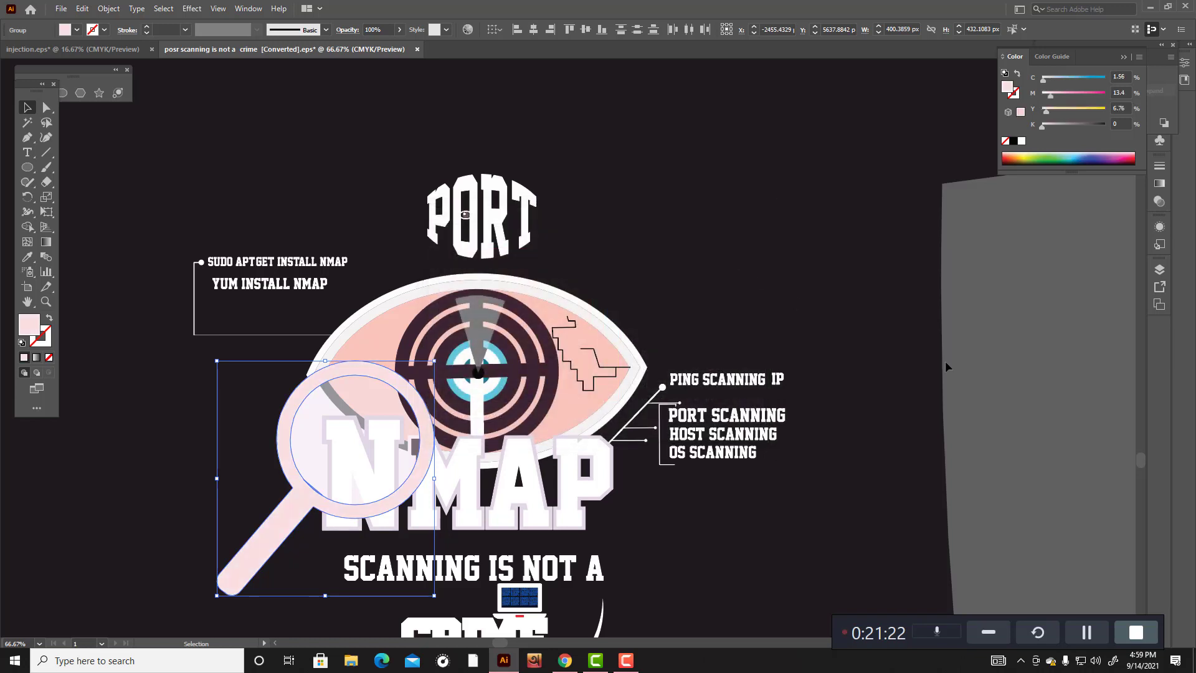
{"action": "left_click", "coordinate": [1061, 383]}
Step: Lighten the magnifying glass's fill to very pale pink #FCF0F0
{"action": "left_click", "coordinate": [426, 431]}
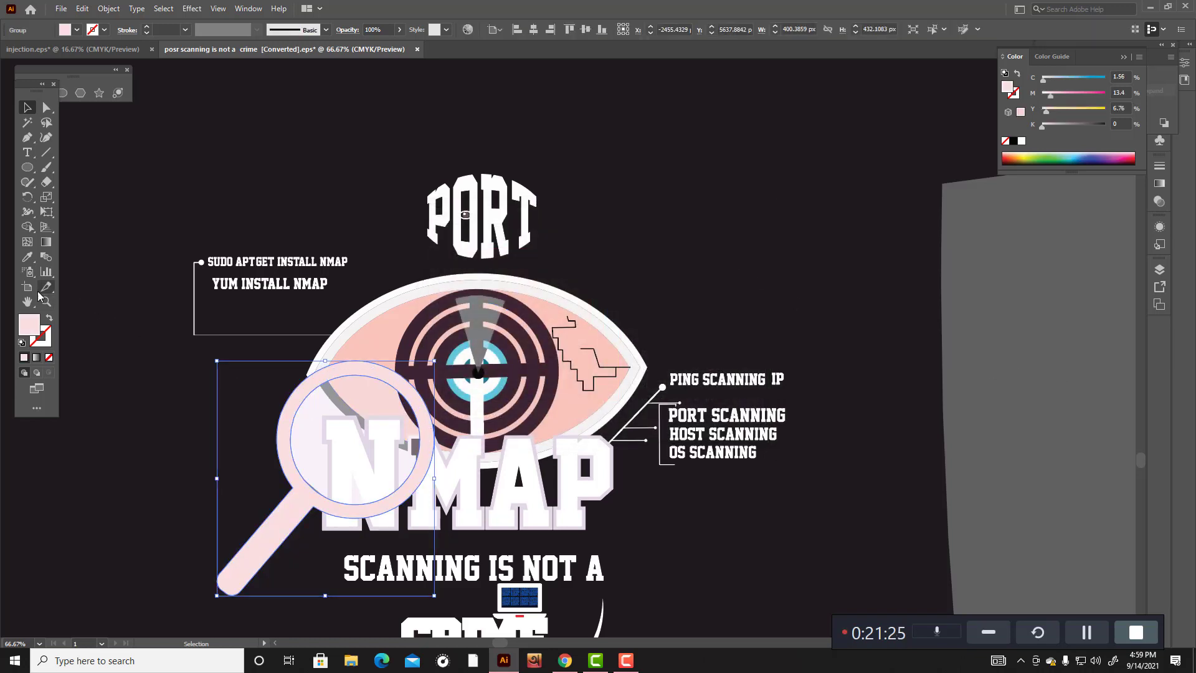
{"action": "double_click", "coordinate": [29, 324]}
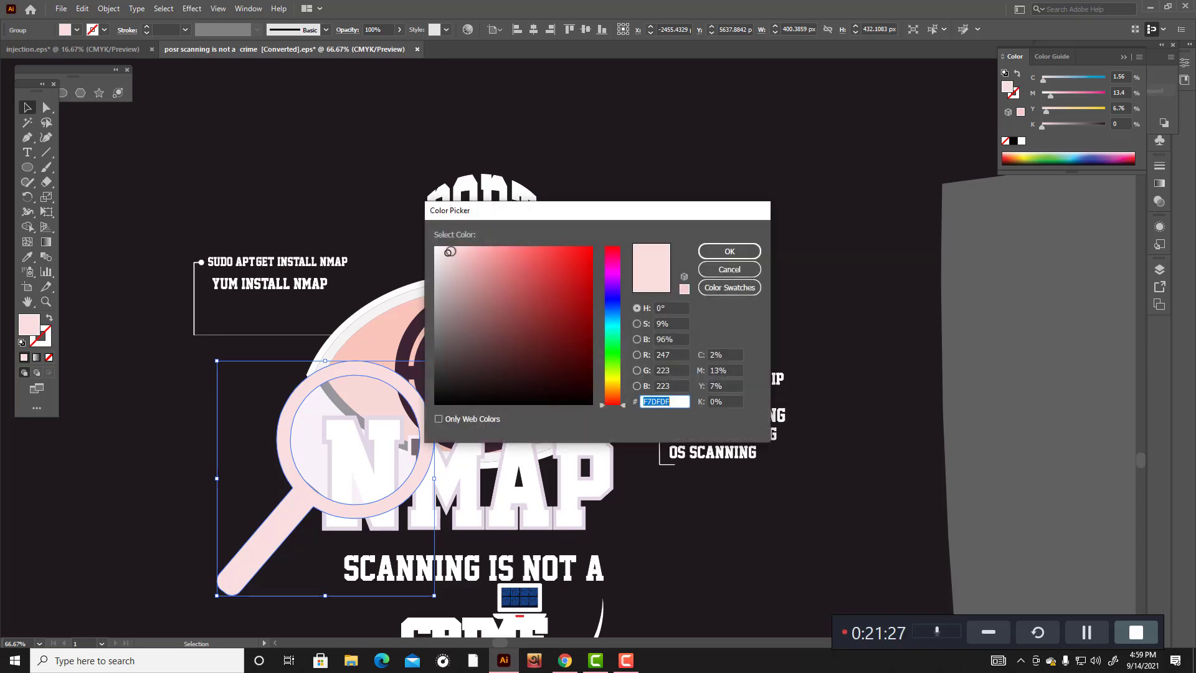
{"action": "left_click_drag", "start_coordinate": [449, 252], "coordinate": [444, 246]}
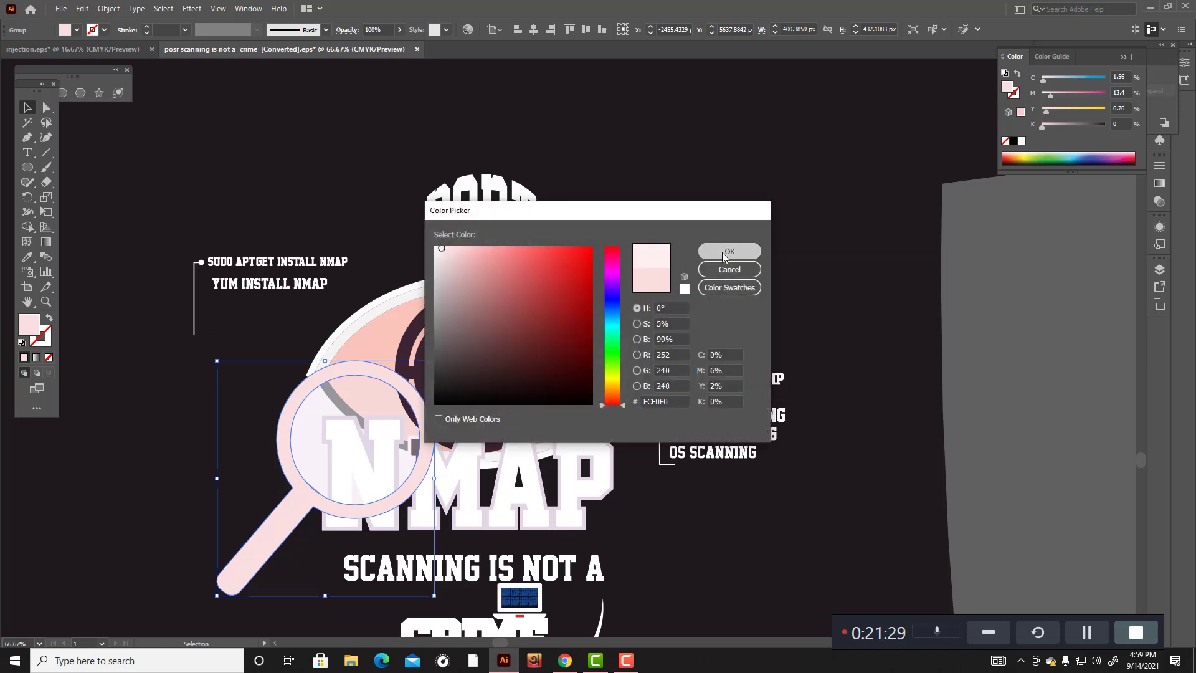
{"action": "left_click", "coordinate": [729, 251]}
{"action": "left_click", "coordinate": [1017, 417]}
Step: Set the magnifying glass's ring and handle back to a pure white fill
{"action": "scroll", "coordinate": [999, 409], "scroll_direction": "down", "scroll_amount": 2}
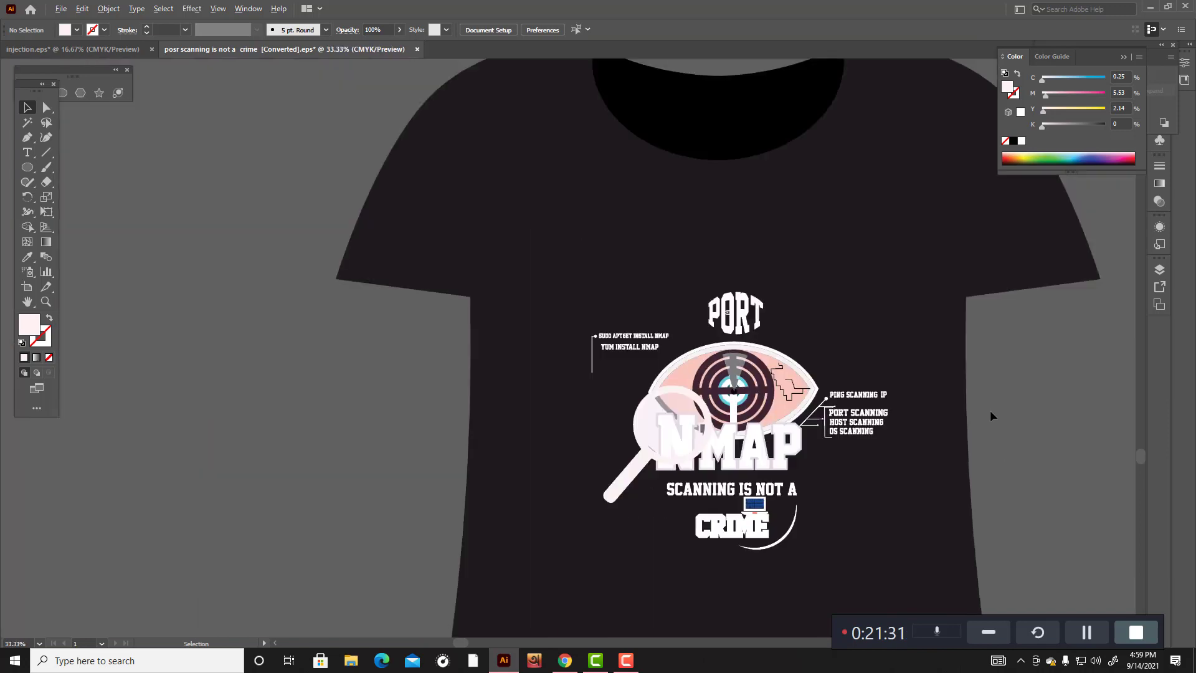
{"action": "scroll", "coordinate": [973, 502], "scroll_direction": "up", "scroll_amount": 2}
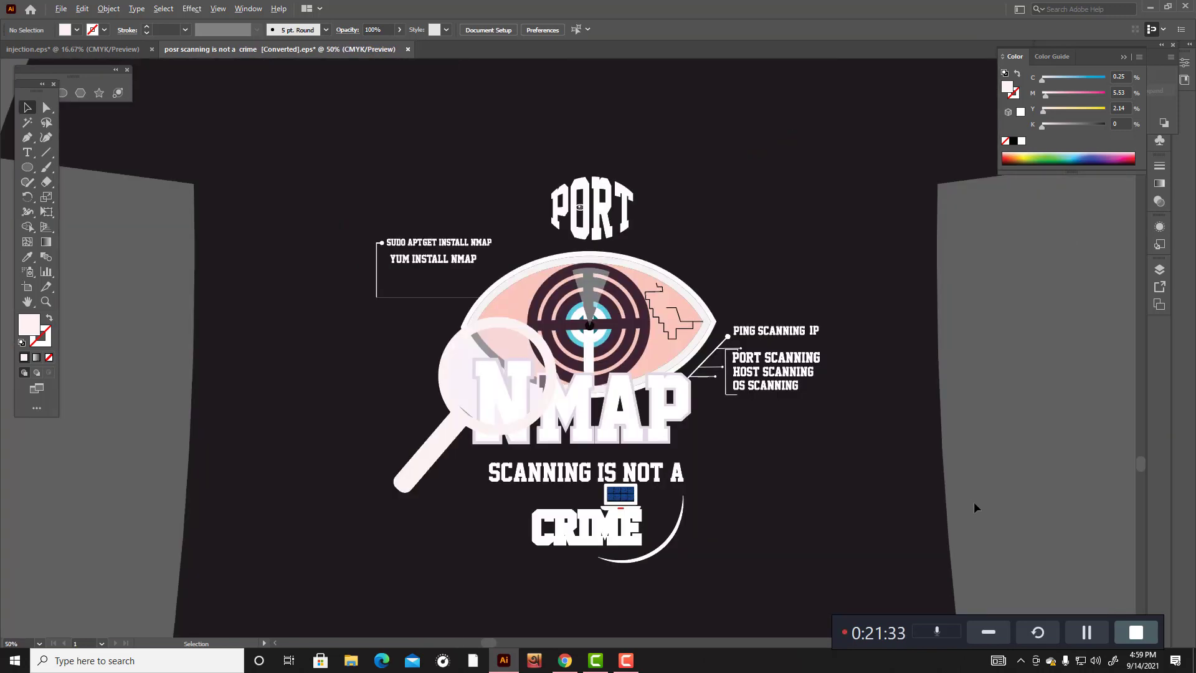
{"action": "scroll", "coordinate": [973, 502], "scroll_direction": "down", "scroll_amount": 2}
{"action": "scroll", "coordinate": [974, 502], "scroll_direction": "up", "scroll_amount": 2}
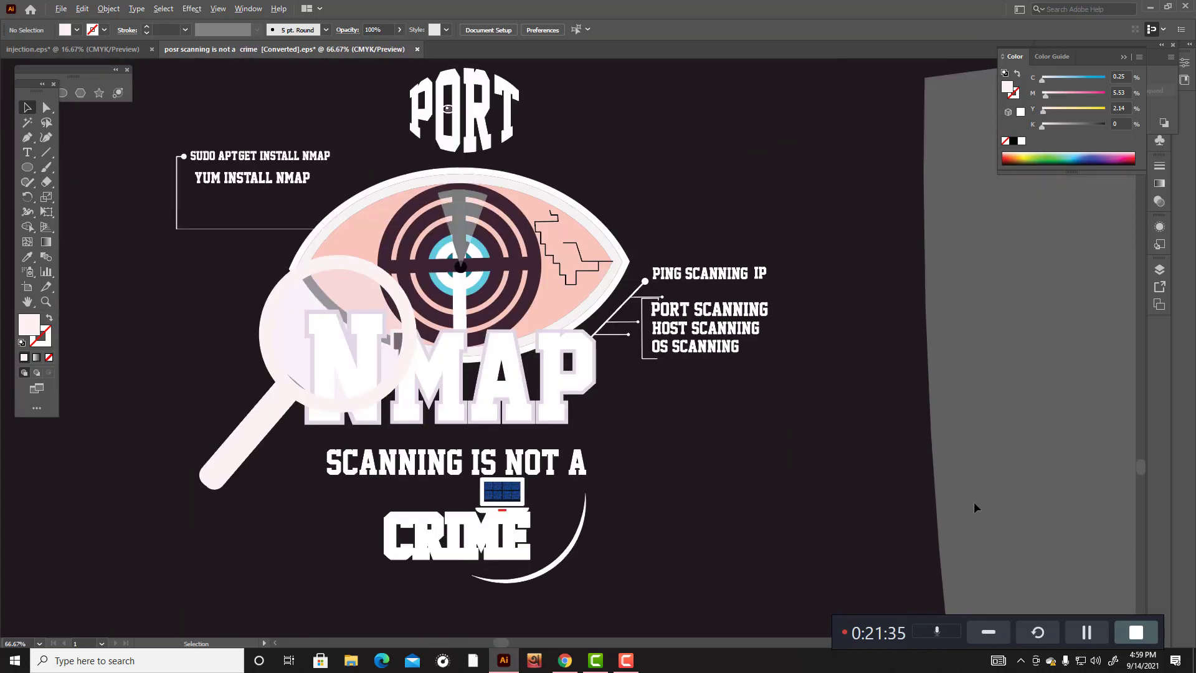
{"action": "scroll", "coordinate": [974, 502], "scroll_direction": "down", "scroll_amount": 1}
{"action": "scroll", "coordinate": [974, 502], "scroll_direction": "down", "scroll_amount": 1}
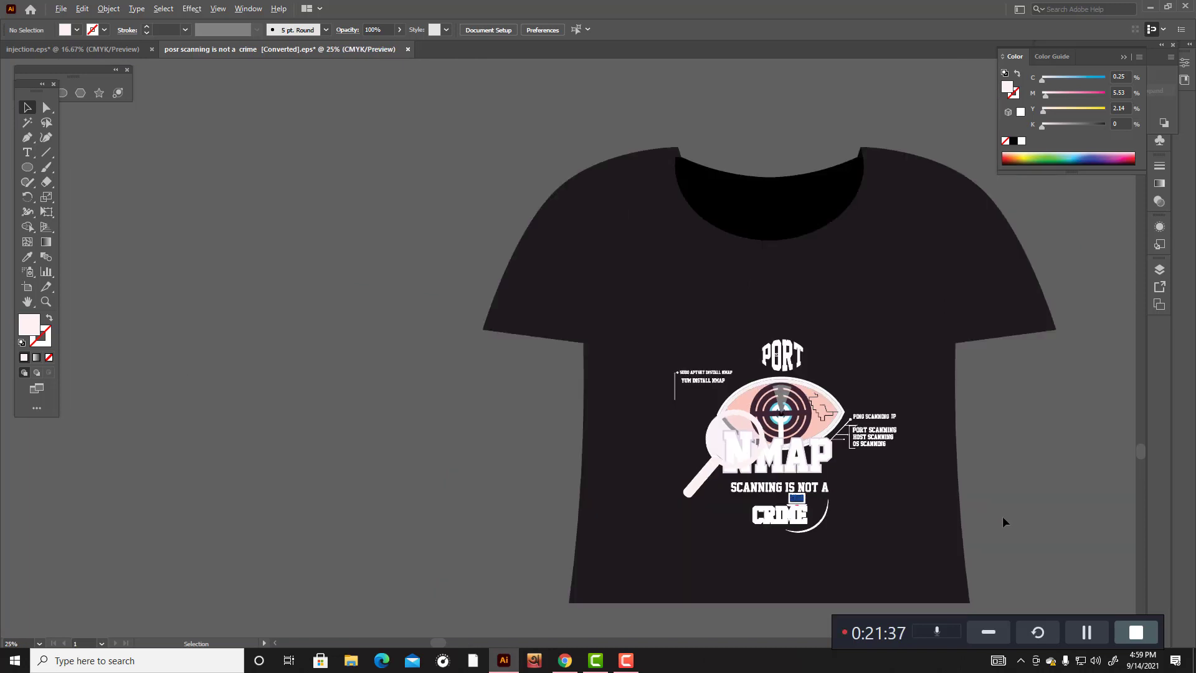
{"action": "scroll", "coordinate": [1003, 517], "scroll_direction": "up", "scroll_amount": 3}
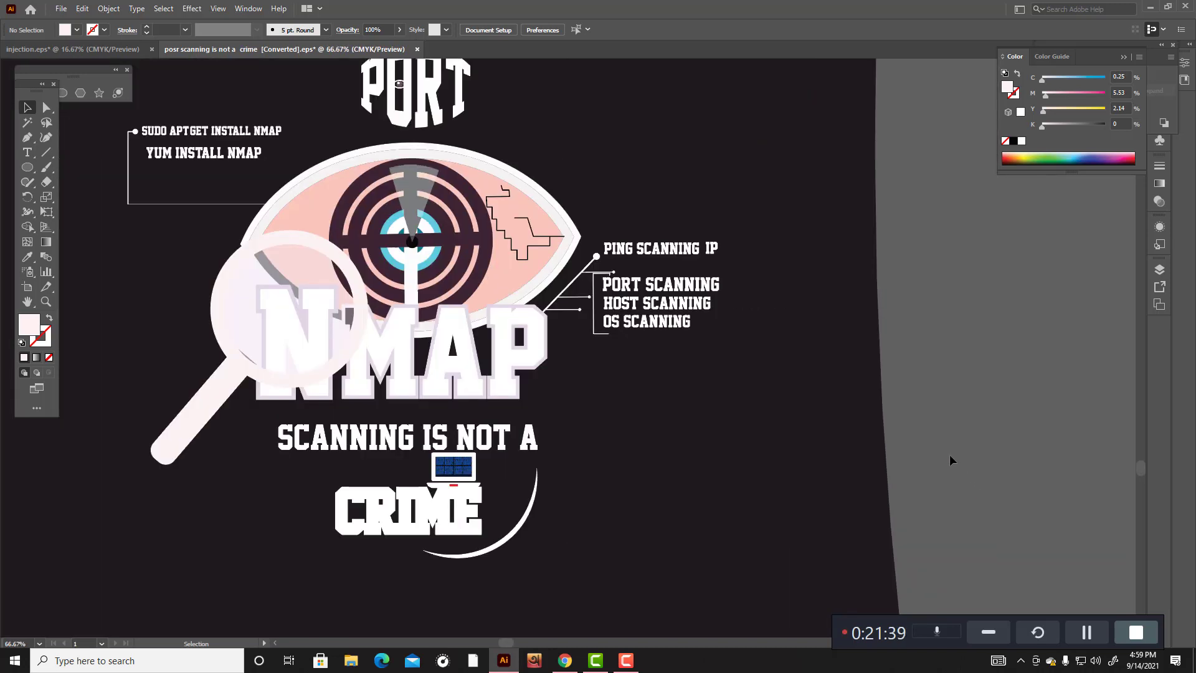
{"action": "left_click", "coordinate": [327, 251]}
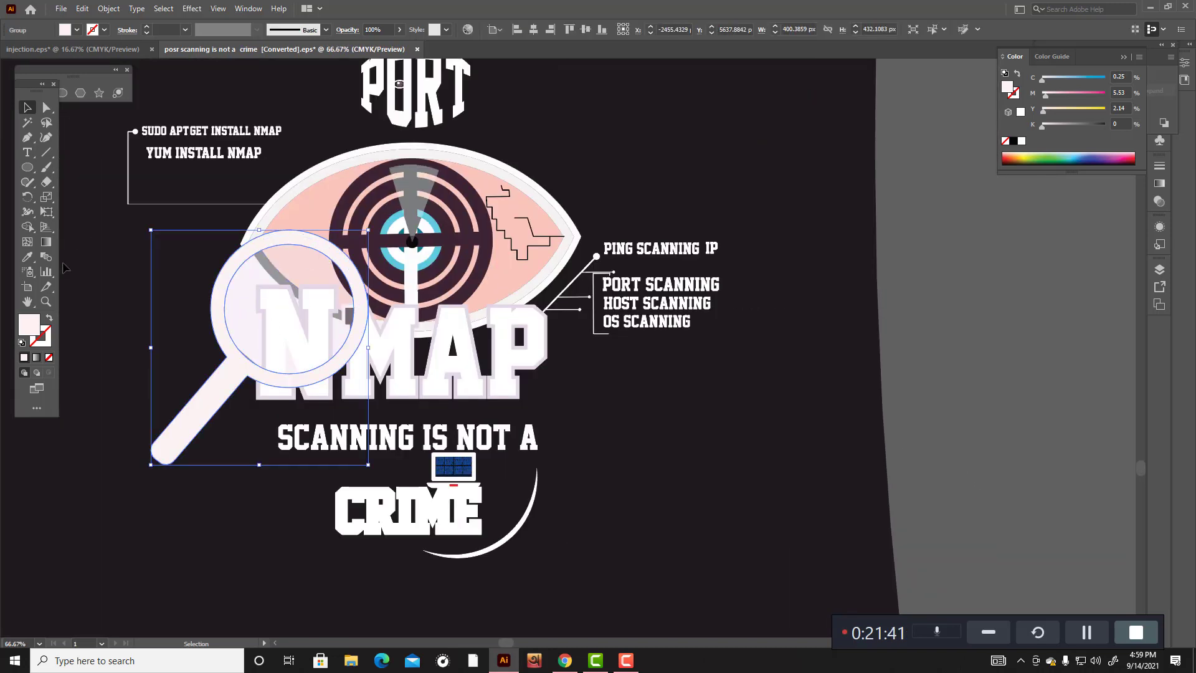
{"action": "double_click", "coordinate": [29, 325]}
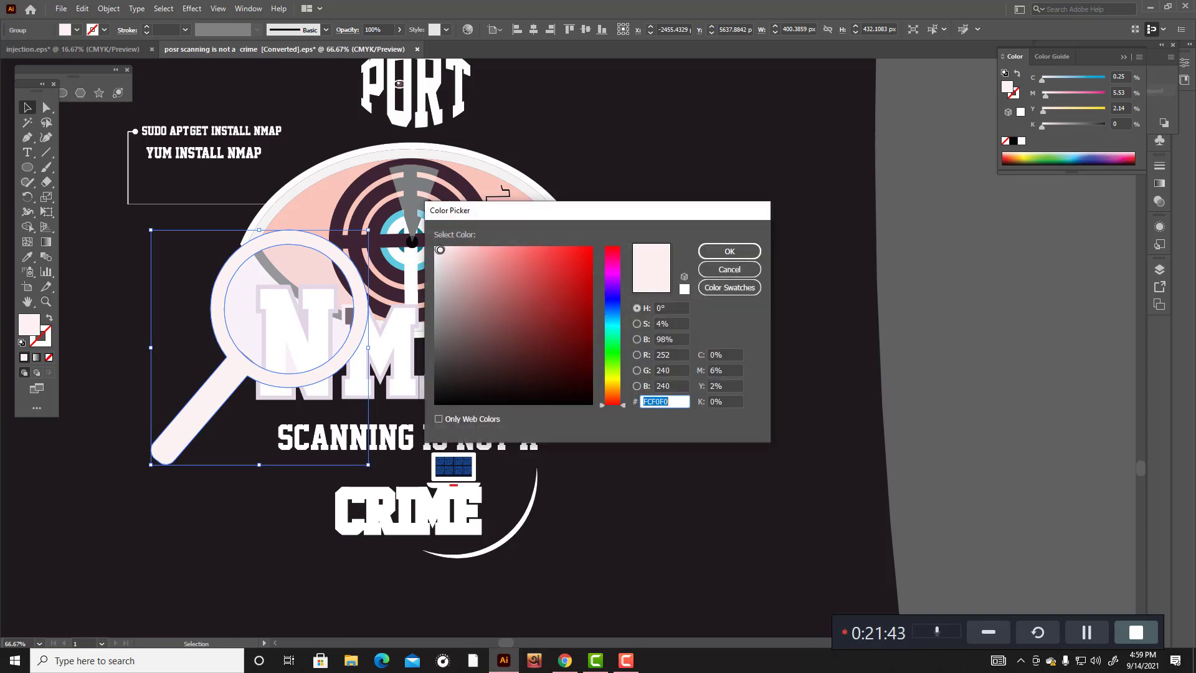
{"action": "left_click_drag", "start_coordinate": [440, 250], "coordinate": [425, 239]}
{"action": "left_click", "coordinate": [729, 251]}
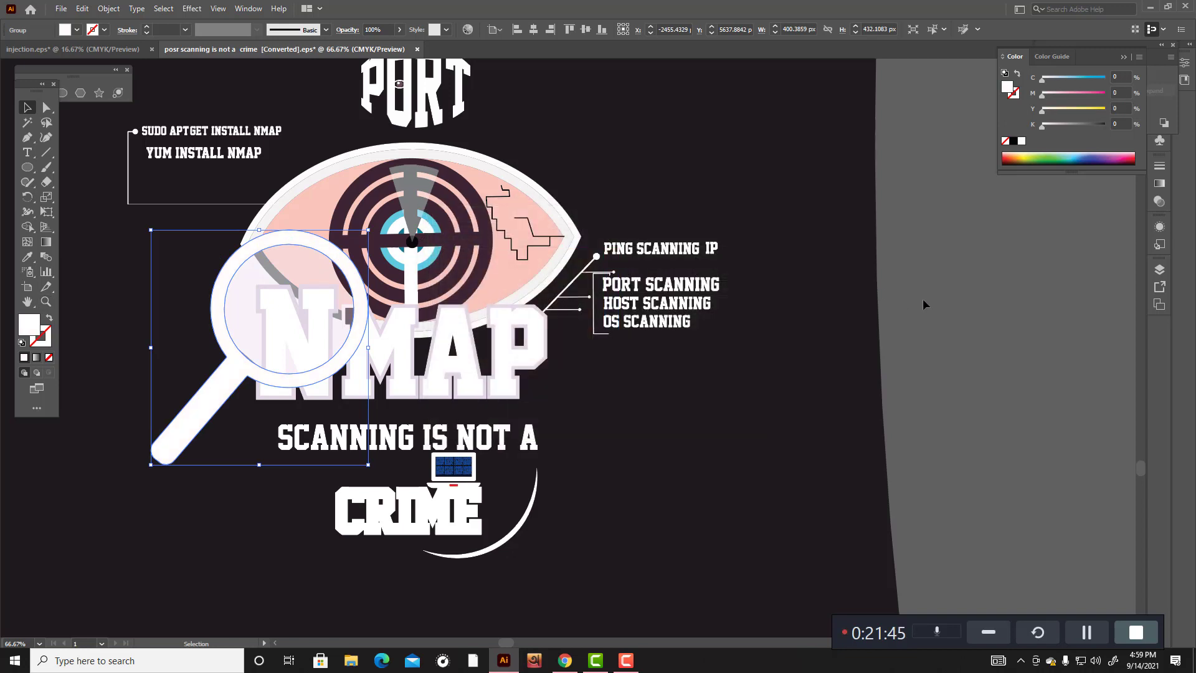
{"action": "left_click", "coordinate": [856, 274]}
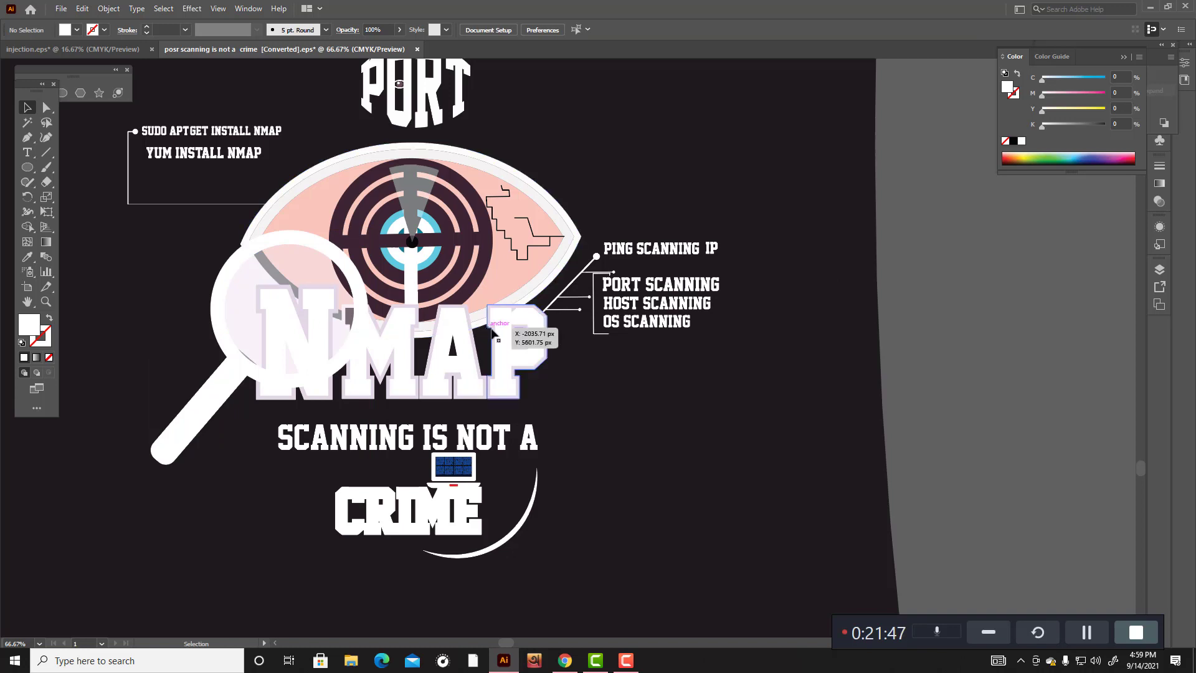
Step: Recolor the four inner NMAP letters with the shirt's dark color using the Eyedropper
{"action": "left_click", "coordinate": [523, 349]}
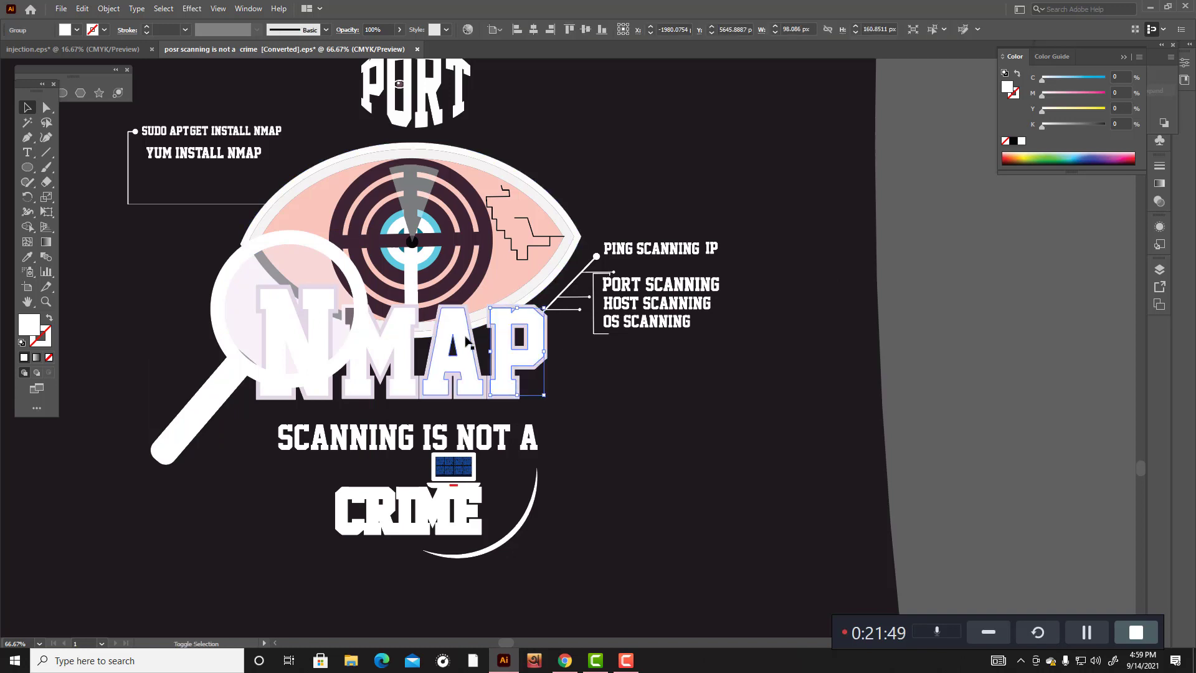
{"action": "left_click", "coordinate": [467, 341], "text": "shift"}
{"action": "left_click", "coordinate": [383, 345], "text": "shift"}
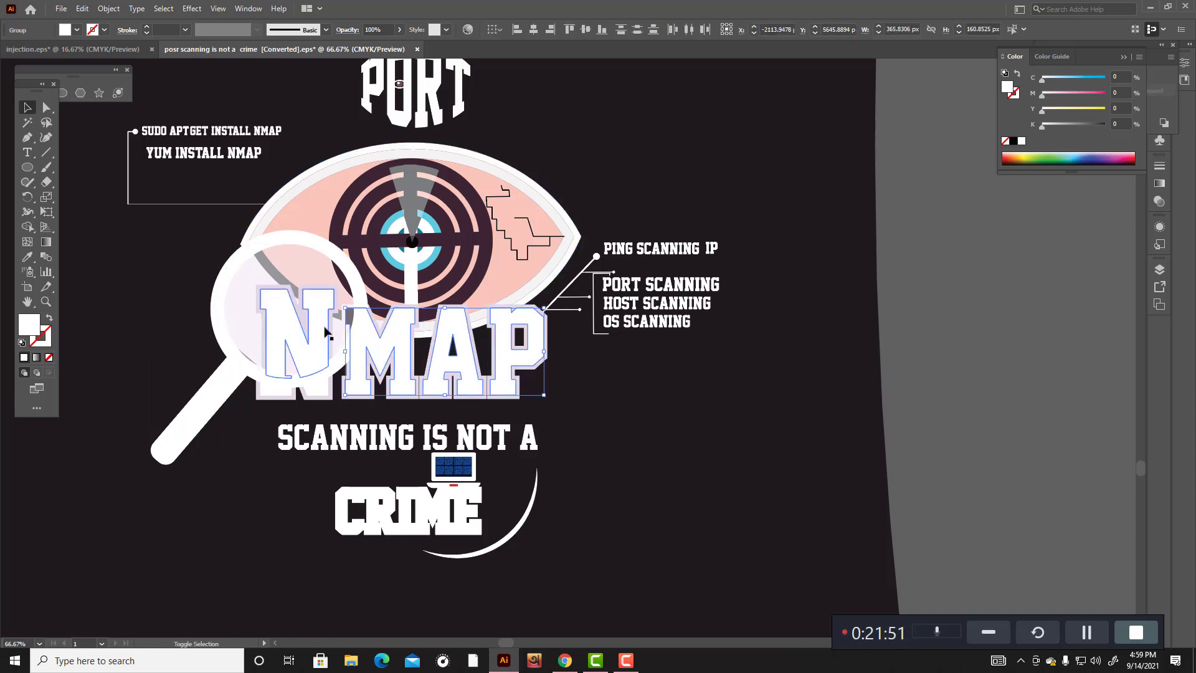
{"action": "left_click", "coordinate": [325, 332], "text": "shift"}
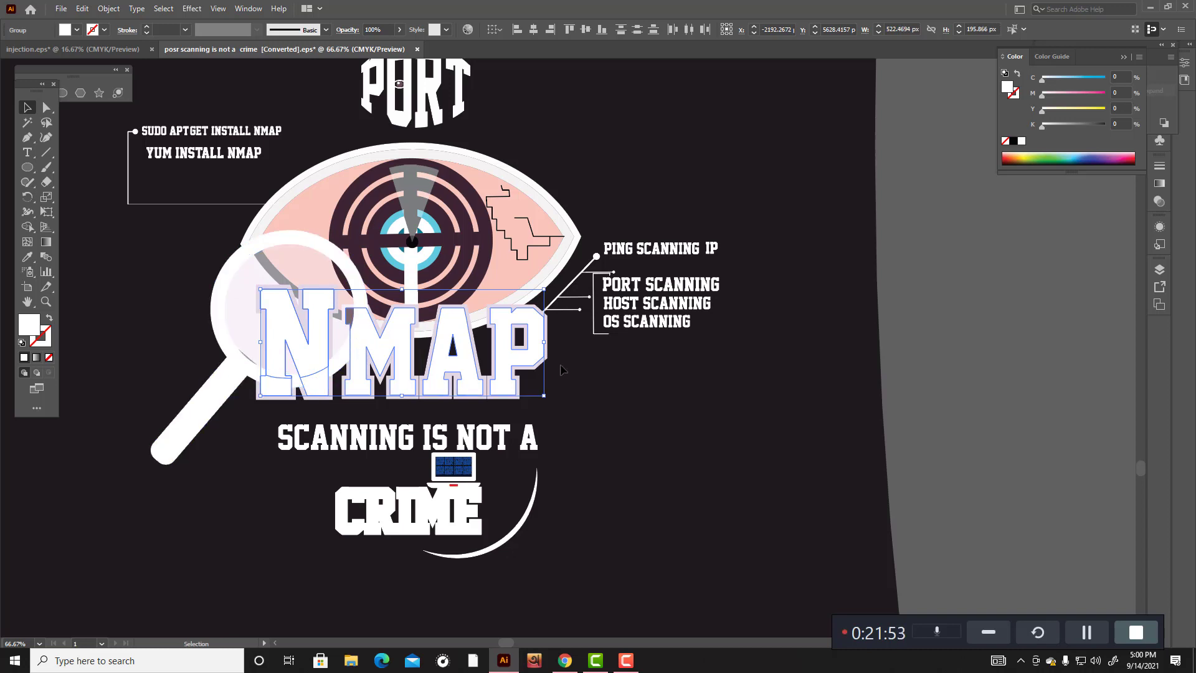
{"action": "left_click", "coordinate": [27, 257]}
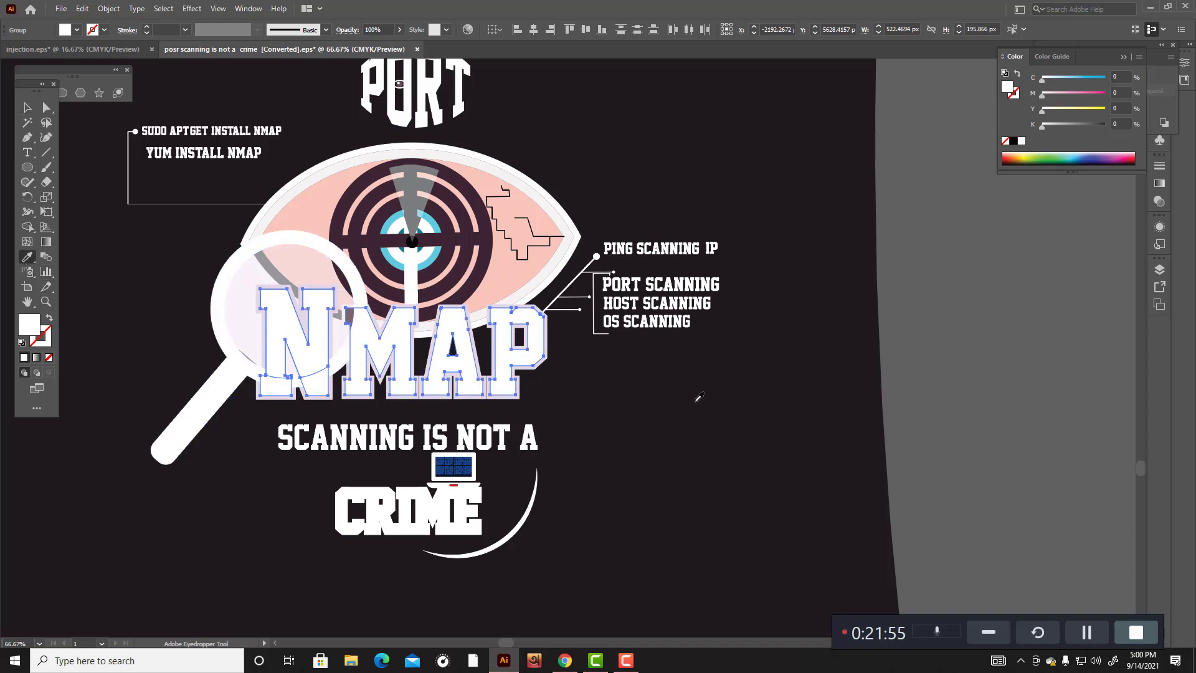
{"action": "left_click", "coordinate": [696, 400]}
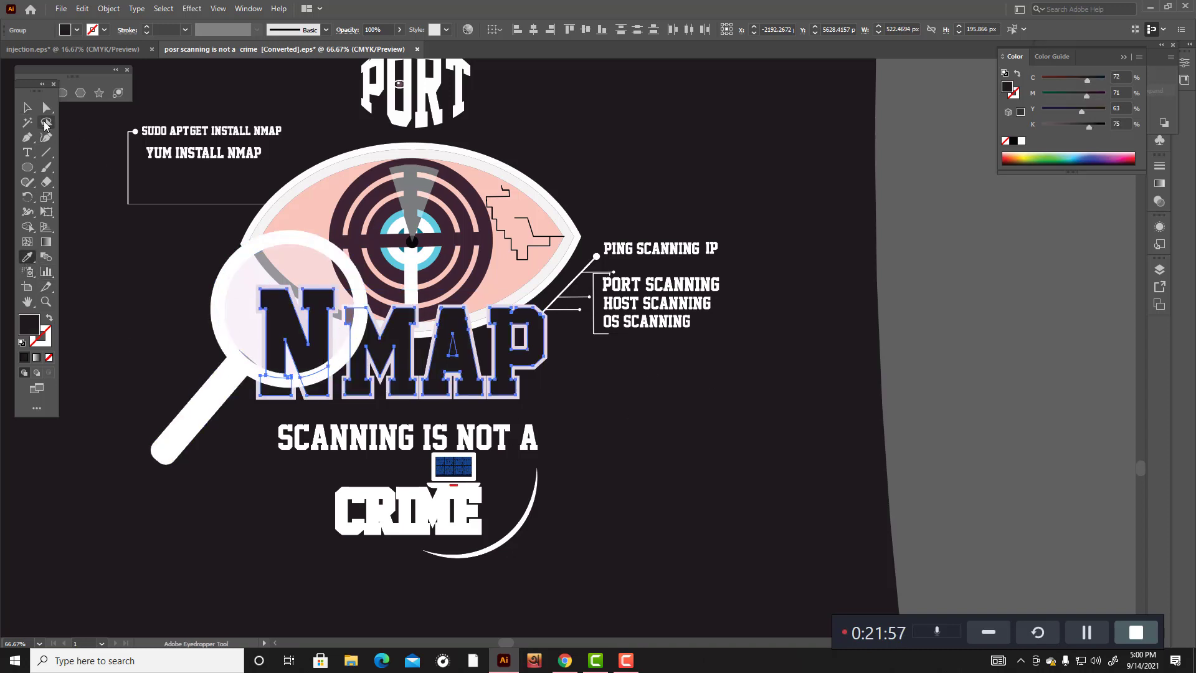
{"action": "key", "text": "v"}
{"action": "left_click", "coordinate": [903, 386]}
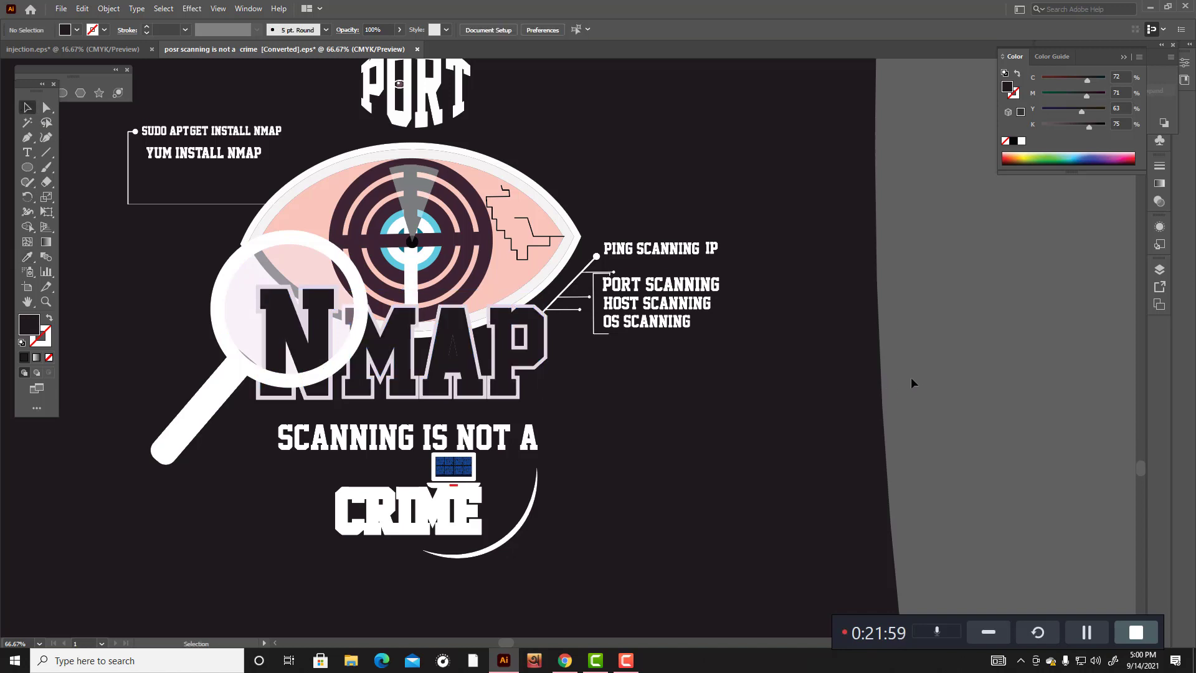
{"action": "left_click", "coordinate": [454, 354]}
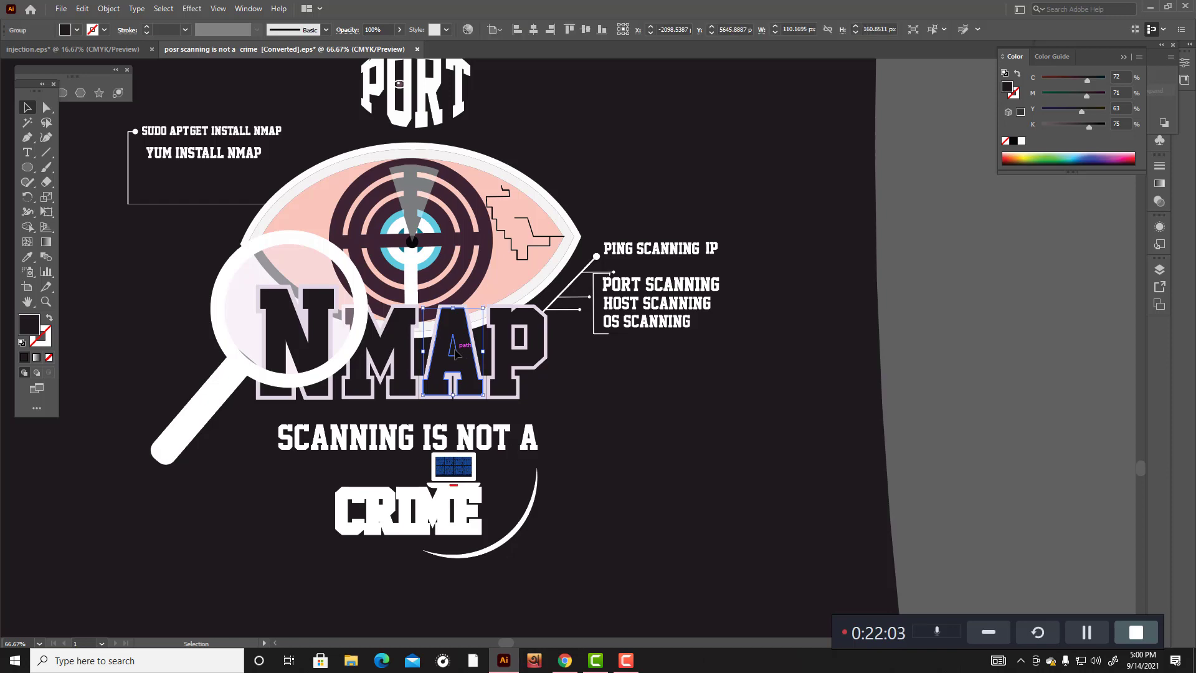
{"action": "scroll", "coordinate": [455, 350], "scroll_direction": "up", "scroll_amount": 5}
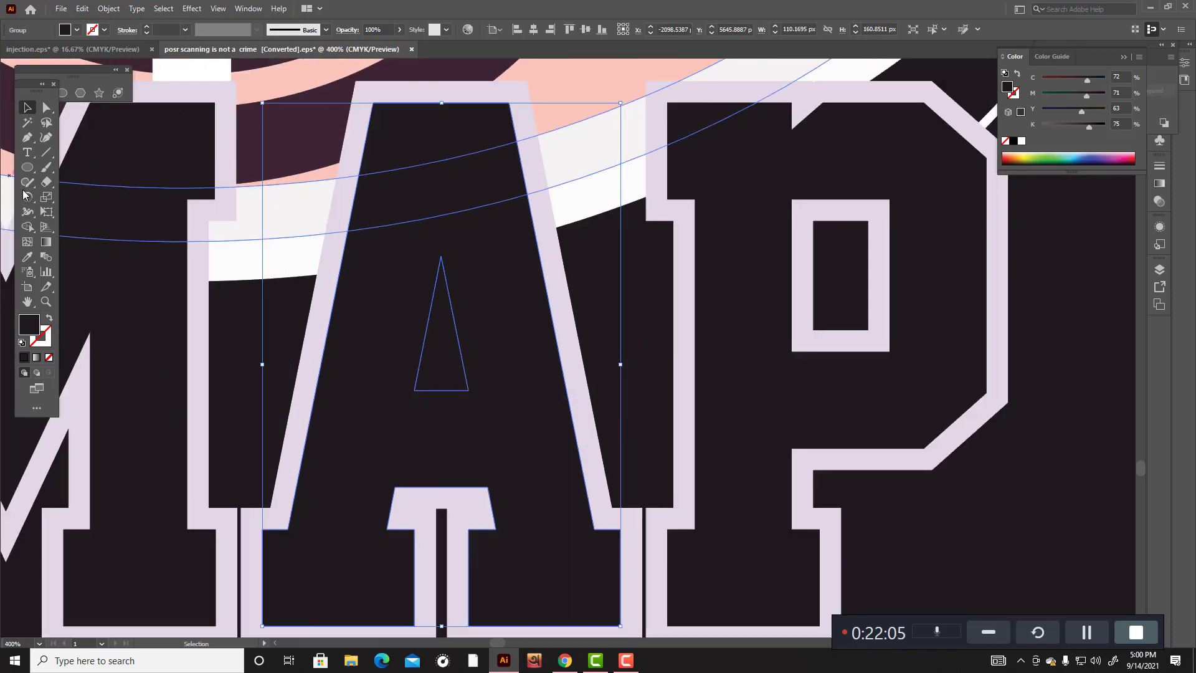
{"action": "left_click", "coordinate": [28, 228]}
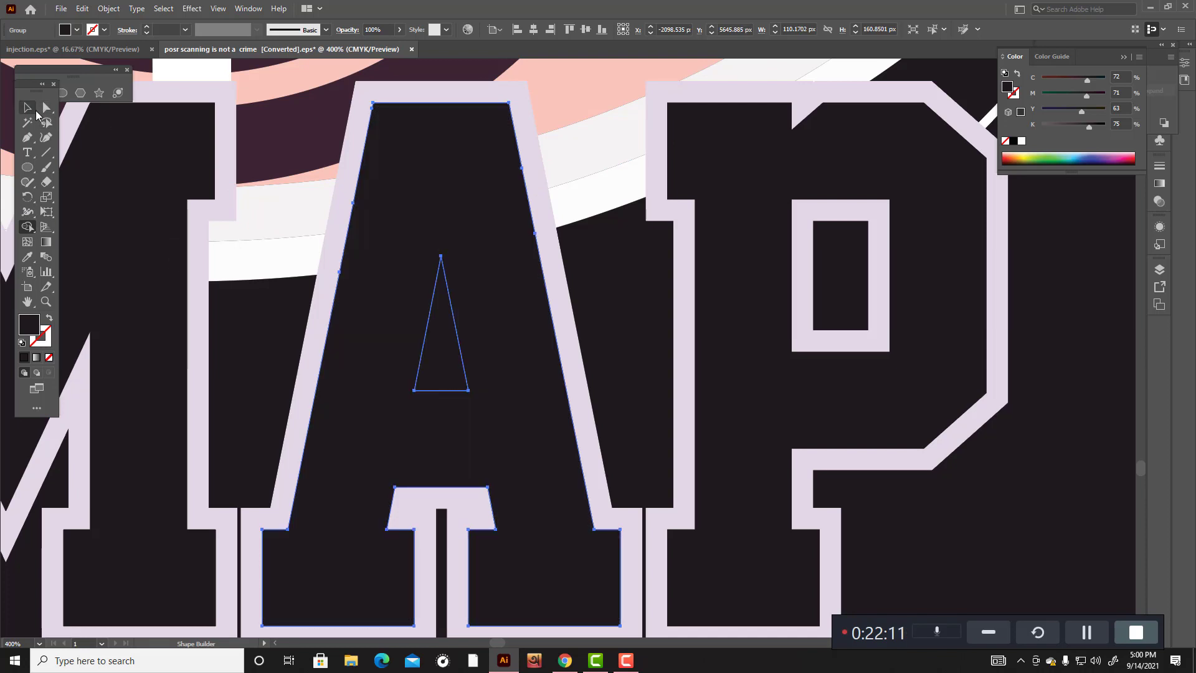
{"action": "left_click", "coordinate": [29, 108]}
{"action": "scroll", "coordinate": [753, 377], "scroll_direction": "down", "scroll_amount": 4}
{"action": "left_click", "coordinate": [947, 441]}
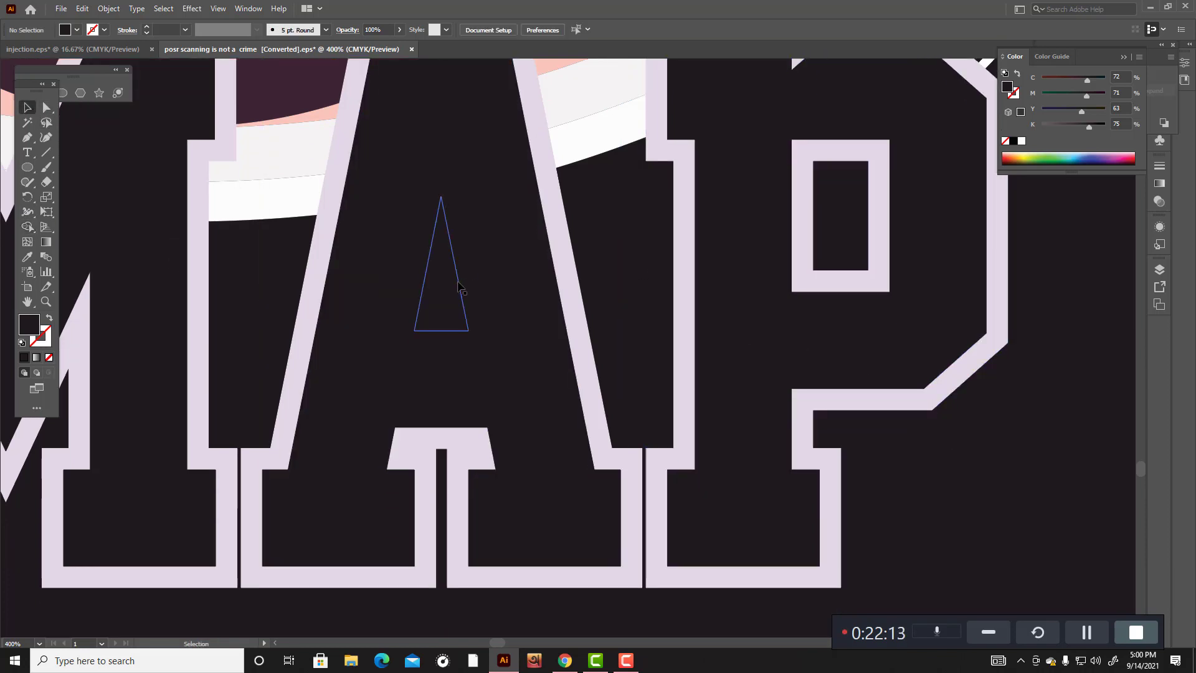
Step: Ungroup the dark inner letter A of the NMAP lettering
{"action": "left_click", "coordinate": [459, 286]}
{"action": "scroll", "coordinate": [453, 284], "scroll_direction": "up", "scroll_amount": 3}
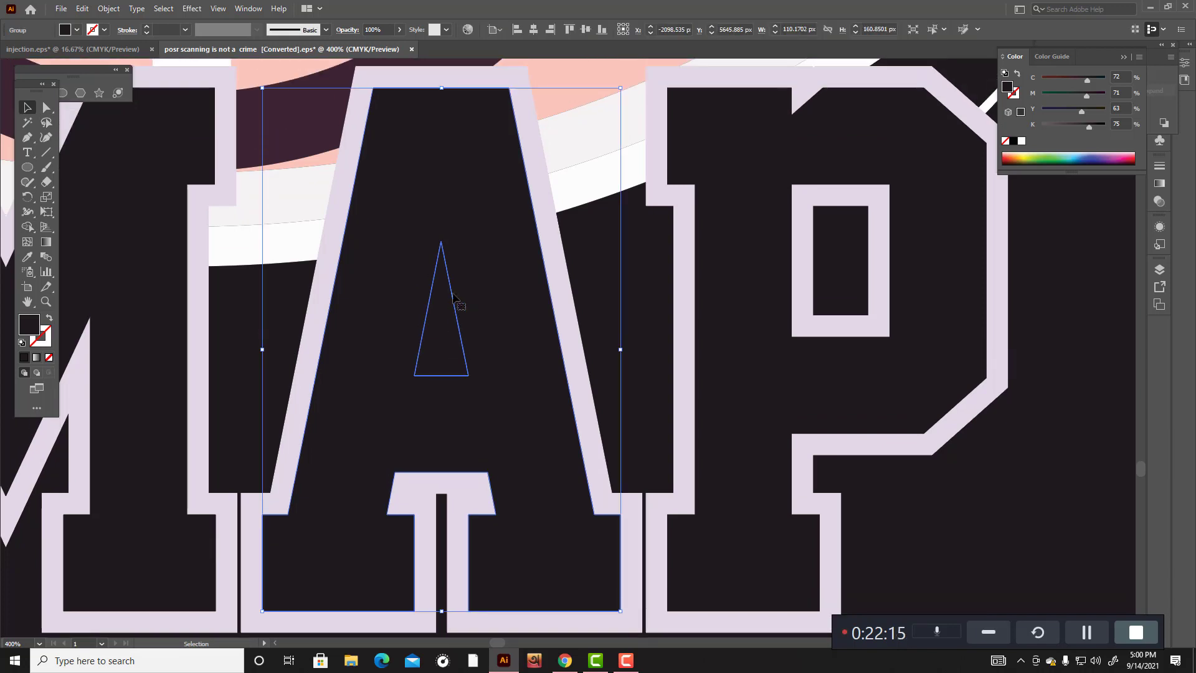
{"action": "right_click", "coordinate": [453, 292]}
{"action": "left_click", "coordinate": [492, 419]}
{"action": "left_click", "coordinate": [1051, 520]}
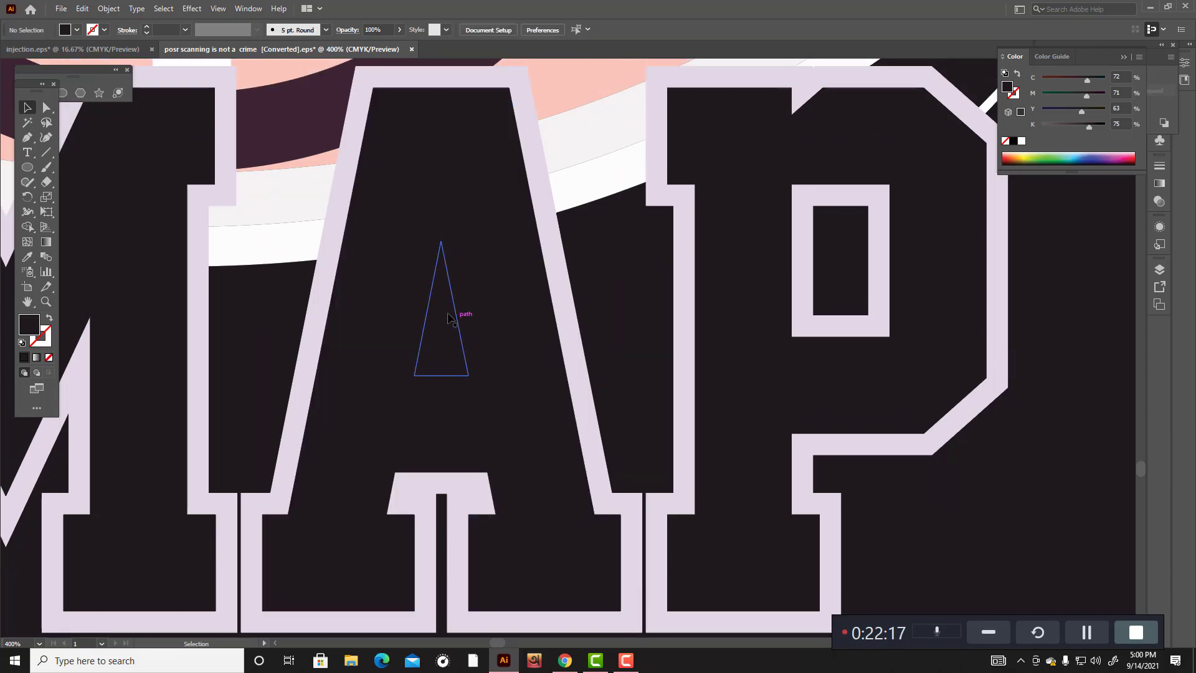
Step: Offset the triangular path inside the letter A by -2 px with mitered joins
{"action": "left_click", "coordinate": [436, 290]}
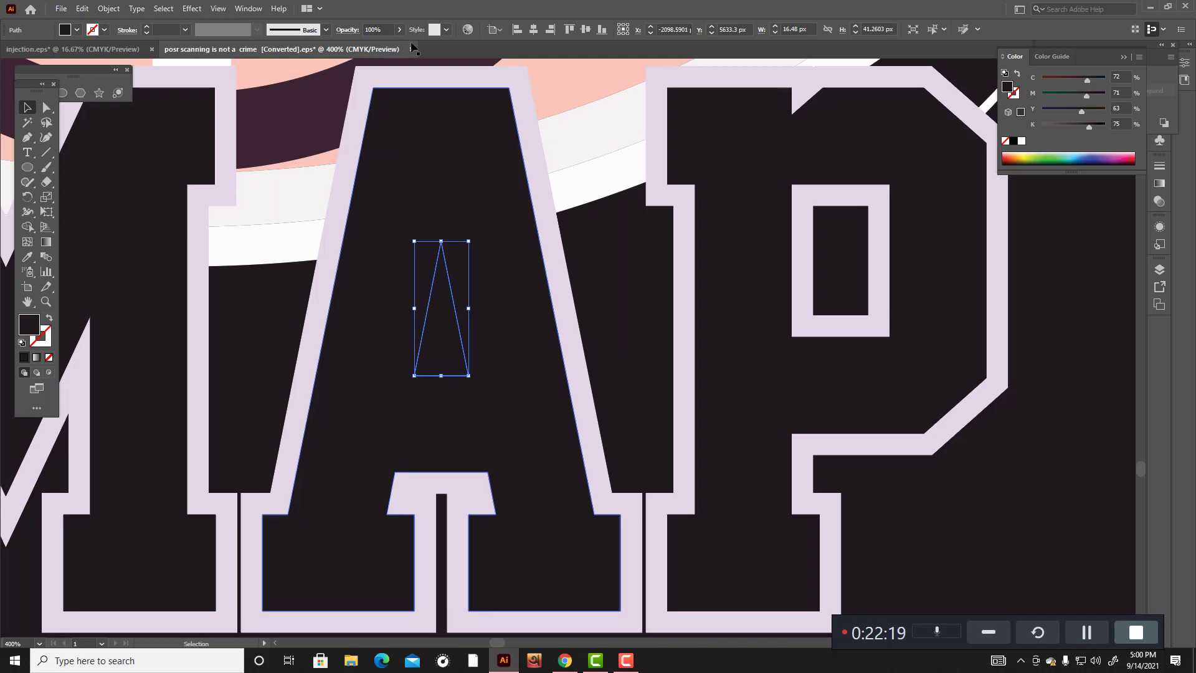
{"action": "left_click", "coordinate": [109, 8]}
{"action": "mouse_move", "coordinate": [229, 305]}
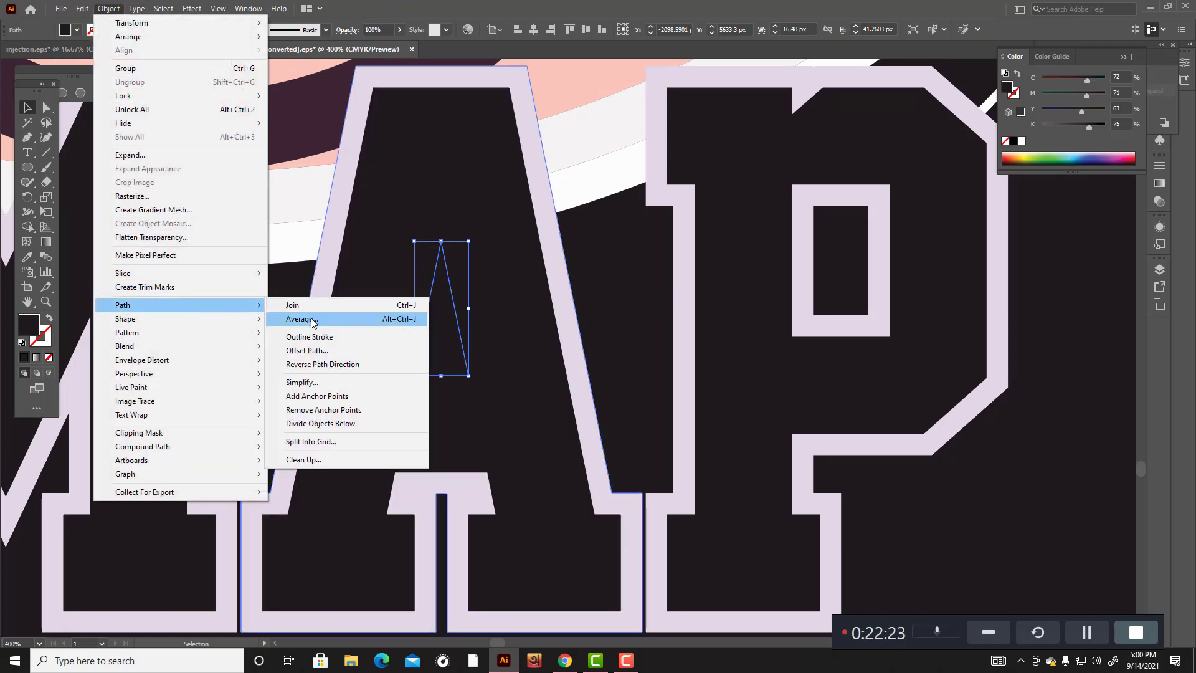
{"action": "left_click", "coordinate": [307, 351]}
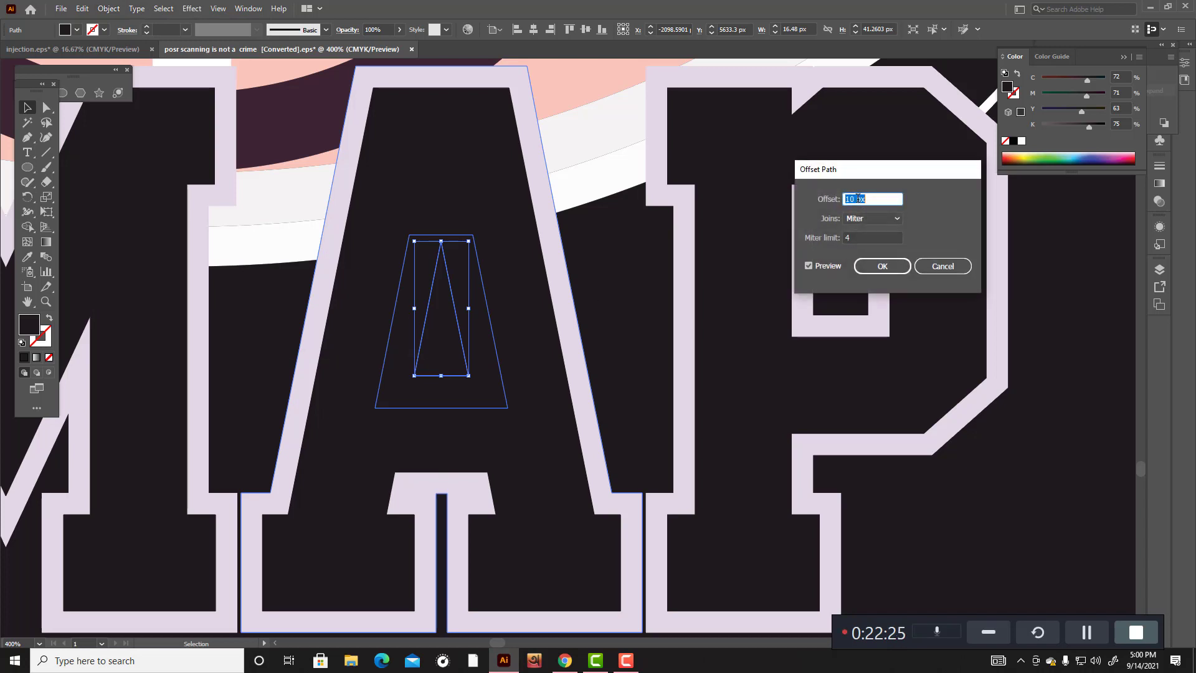
{"action": "type", "text": "2"}
{"action": "type", "text": "-2"}
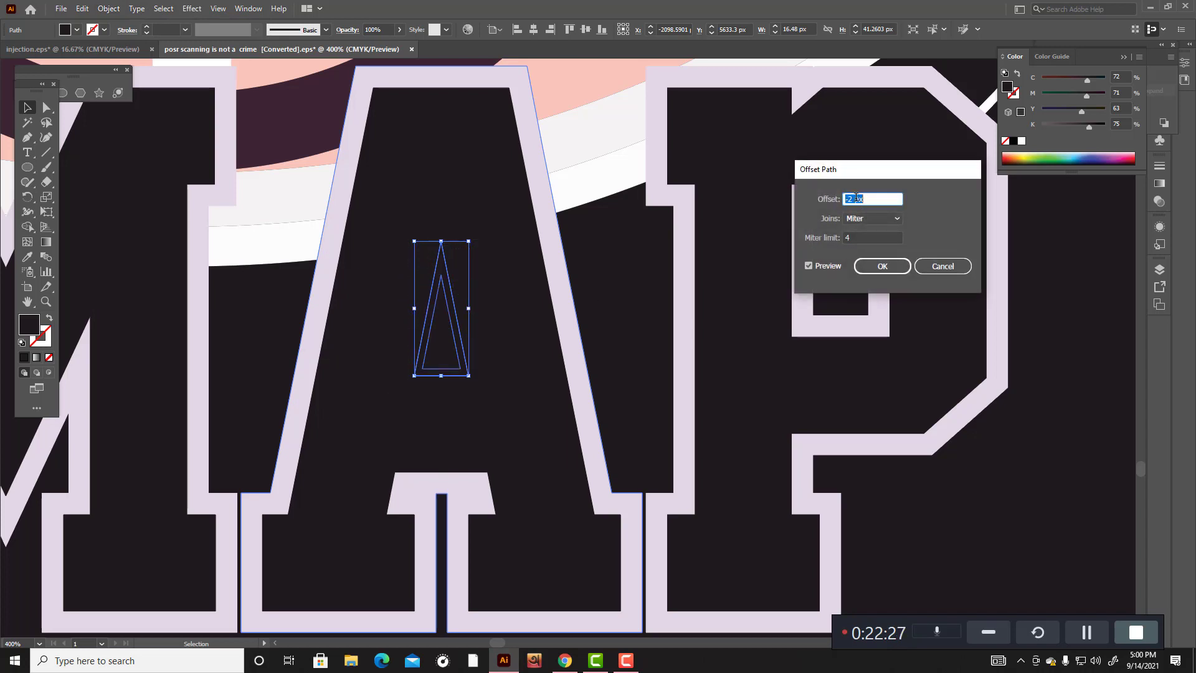
{"action": "left_click", "coordinate": [893, 266]}
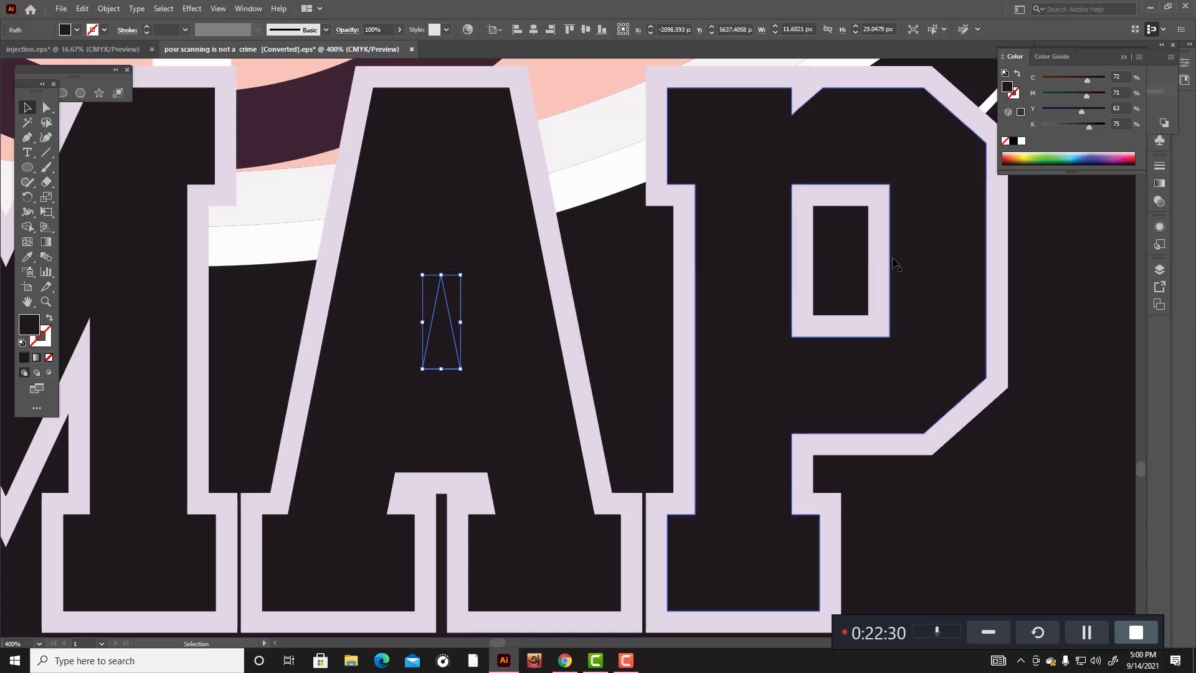
Step: Release the compound path of the dark inner letter A
{"action": "left_click", "coordinate": [451, 276]}
{"action": "right_click", "coordinate": [450, 276]}
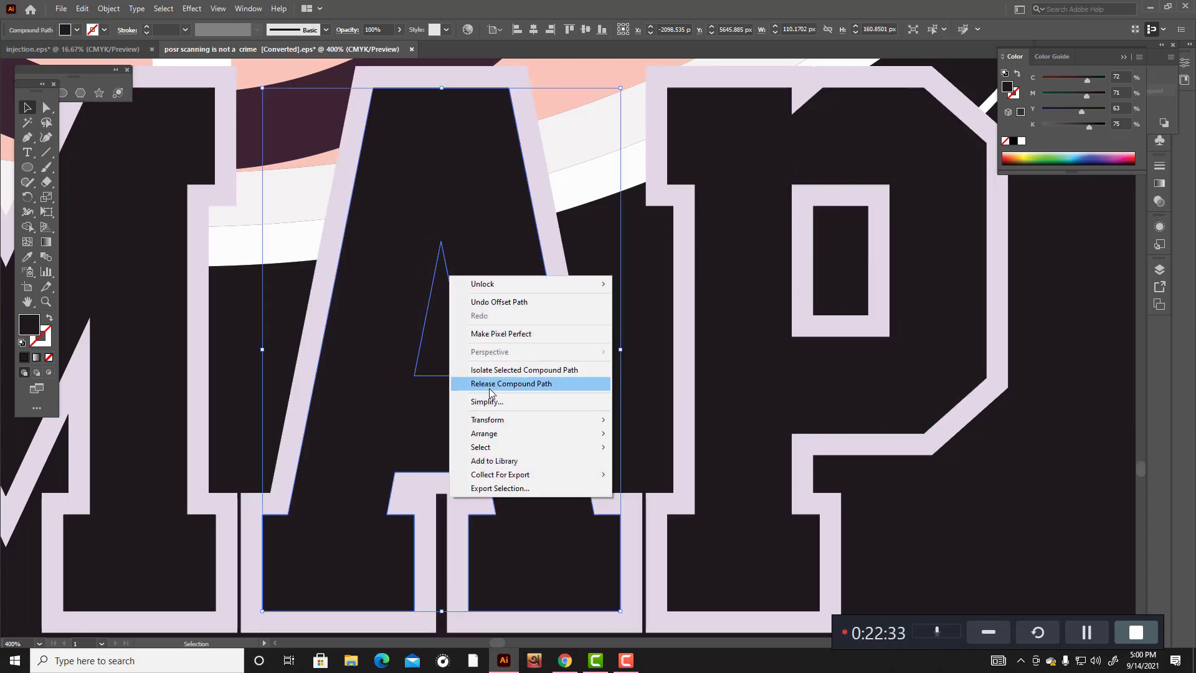
{"action": "left_click", "coordinate": [492, 384]}
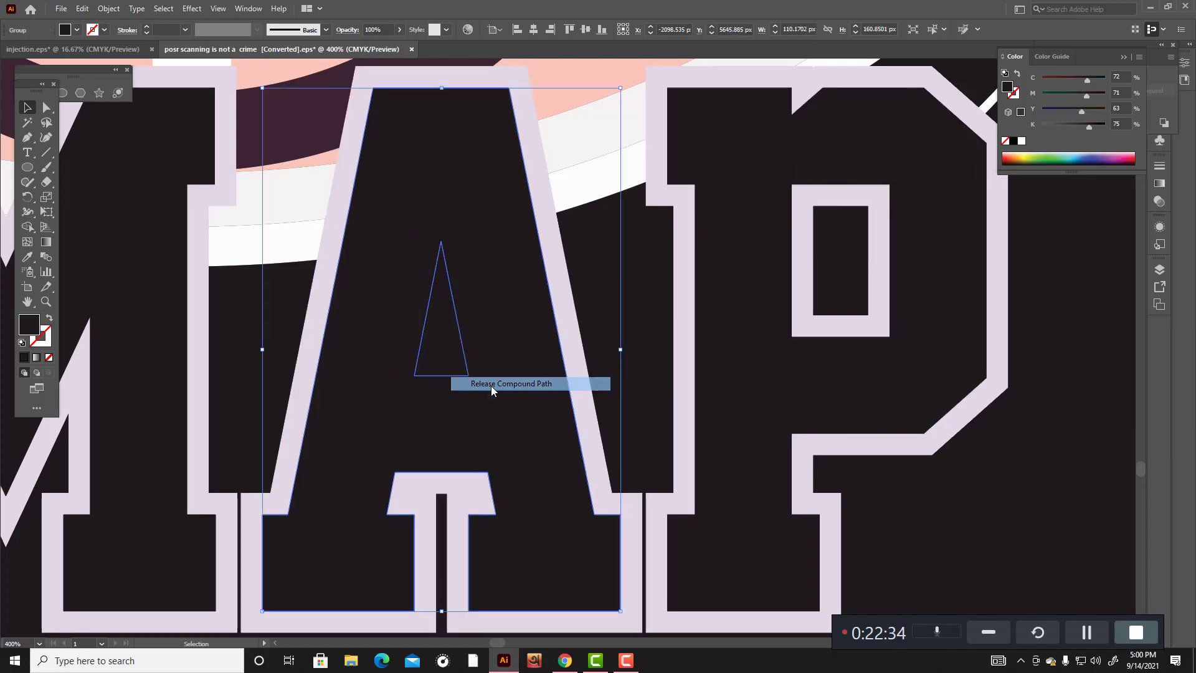
Step: Recolor the triangle inside the letter A with the light lavender sampled from the P's outline
{"action": "left_click", "coordinate": [1035, 531]}
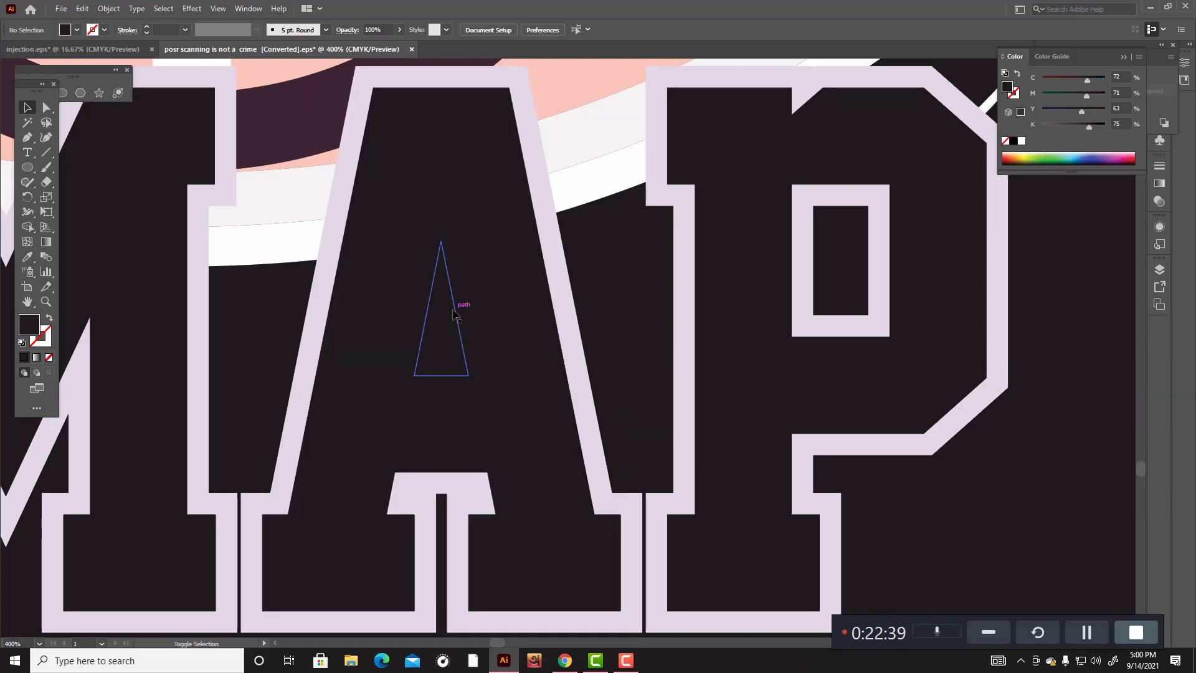
{"action": "left_click", "coordinate": [453, 314]}
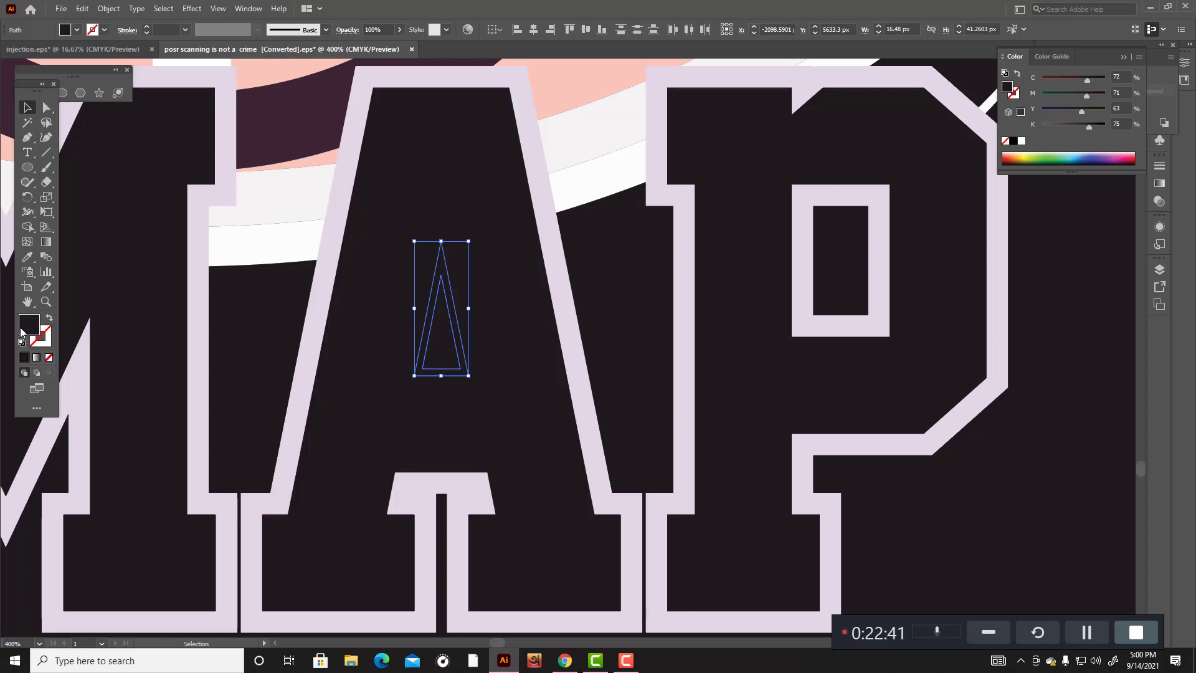
{"action": "left_click", "coordinate": [26, 256]}
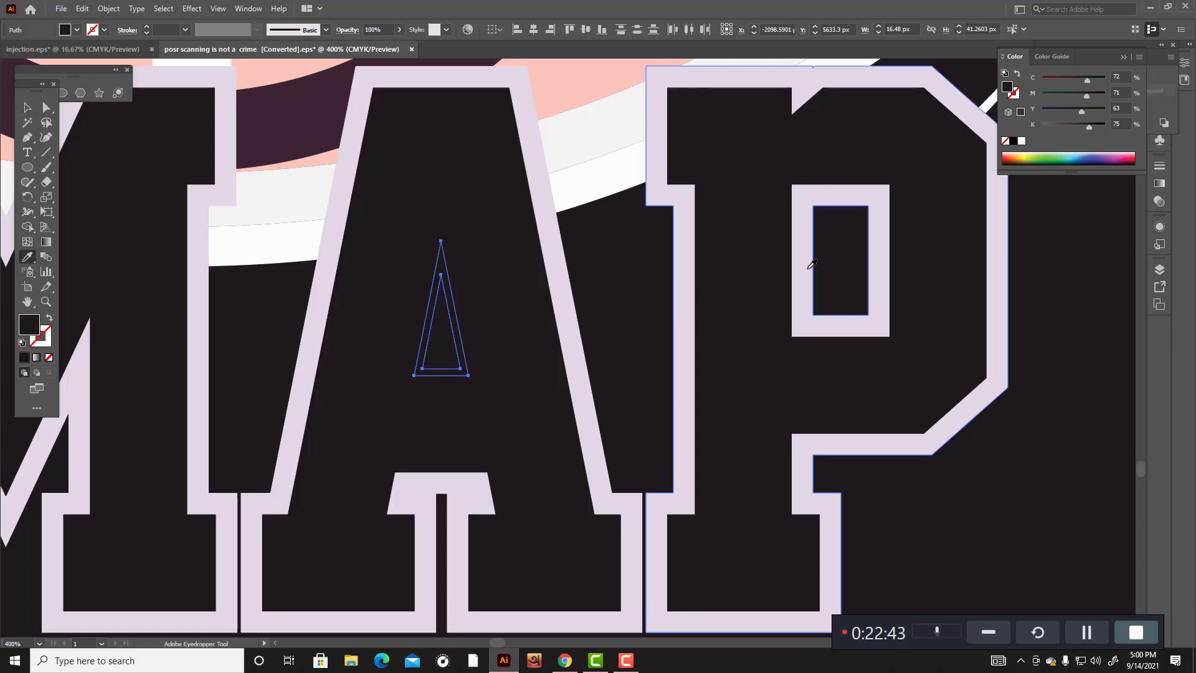
{"action": "left_click", "coordinate": [811, 264]}
{"action": "left_click", "coordinate": [25, 108]}
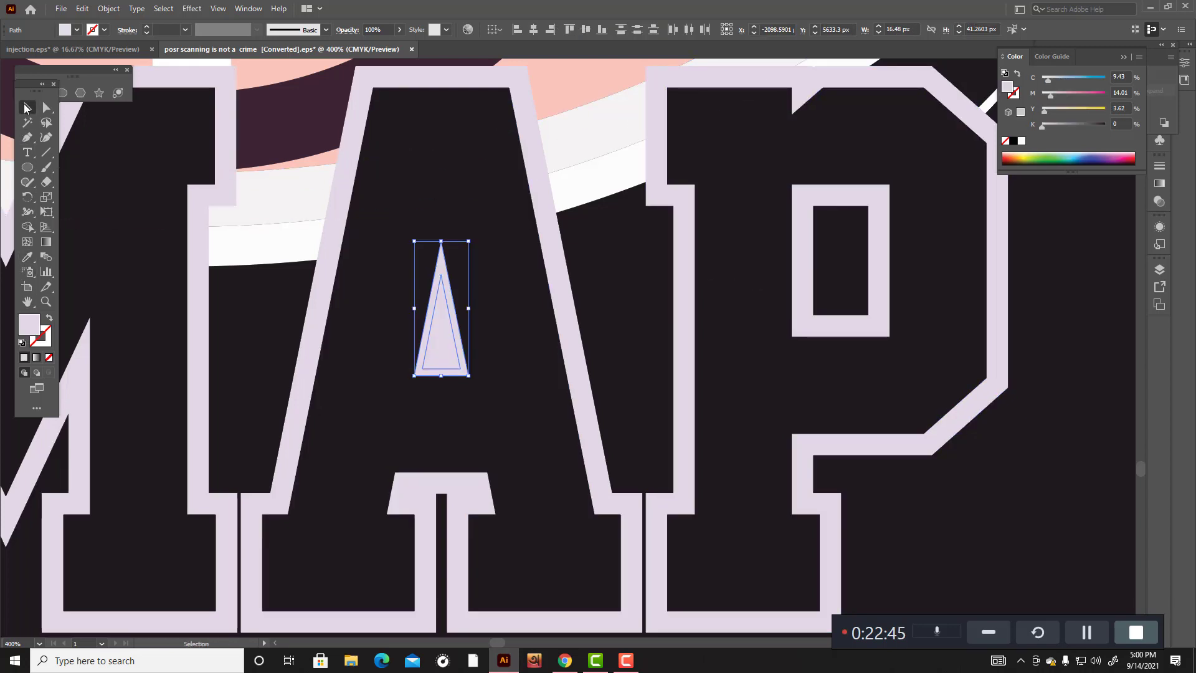
Step: Cut the smaller inner triangle out of the A's lavender triangle with the Shape Builder, leaving a hollow frame
{"action": "scroll", "coordinate": [481, 388], "scroll_direction": "up", "scroll_amount": 1}
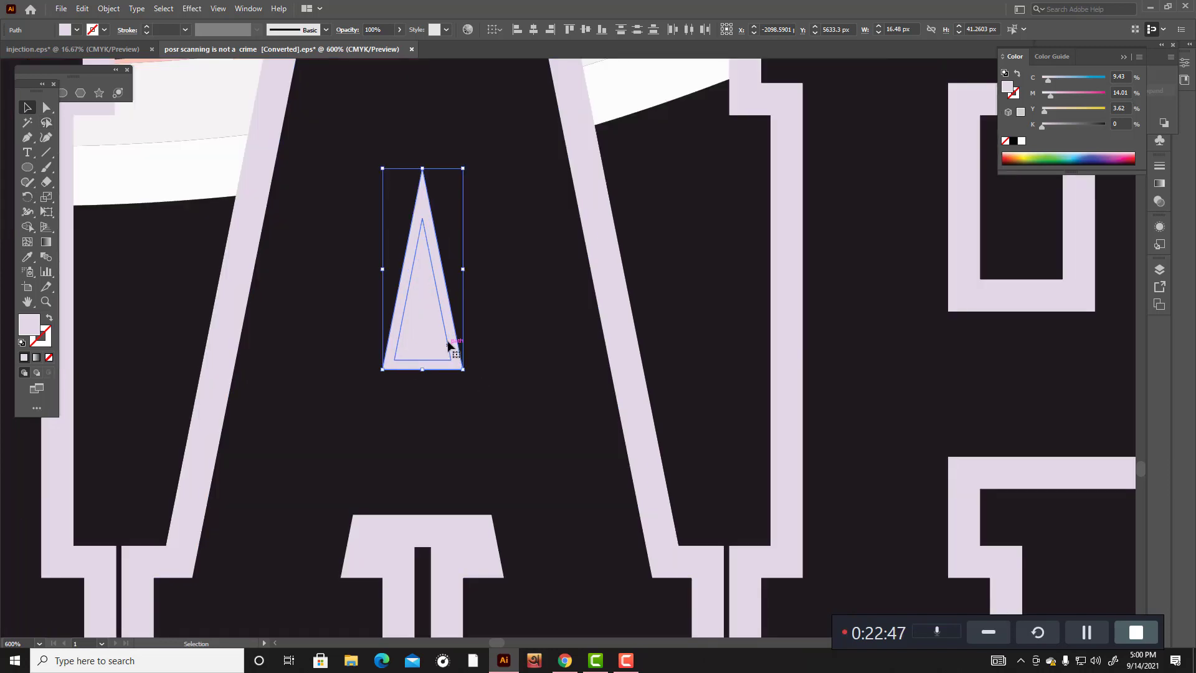
{"action": "left_click", "coordinate": [26, 229]}
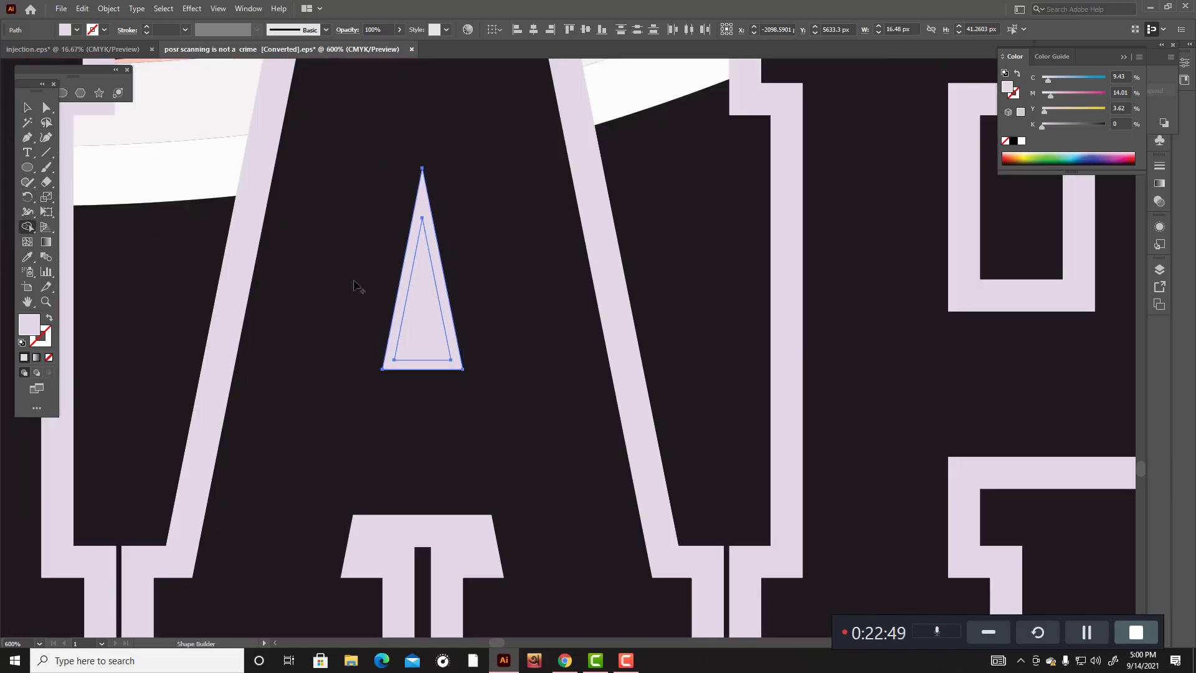
{"action": "left_click", "coordinate": [434, 333], "text": "alt"}
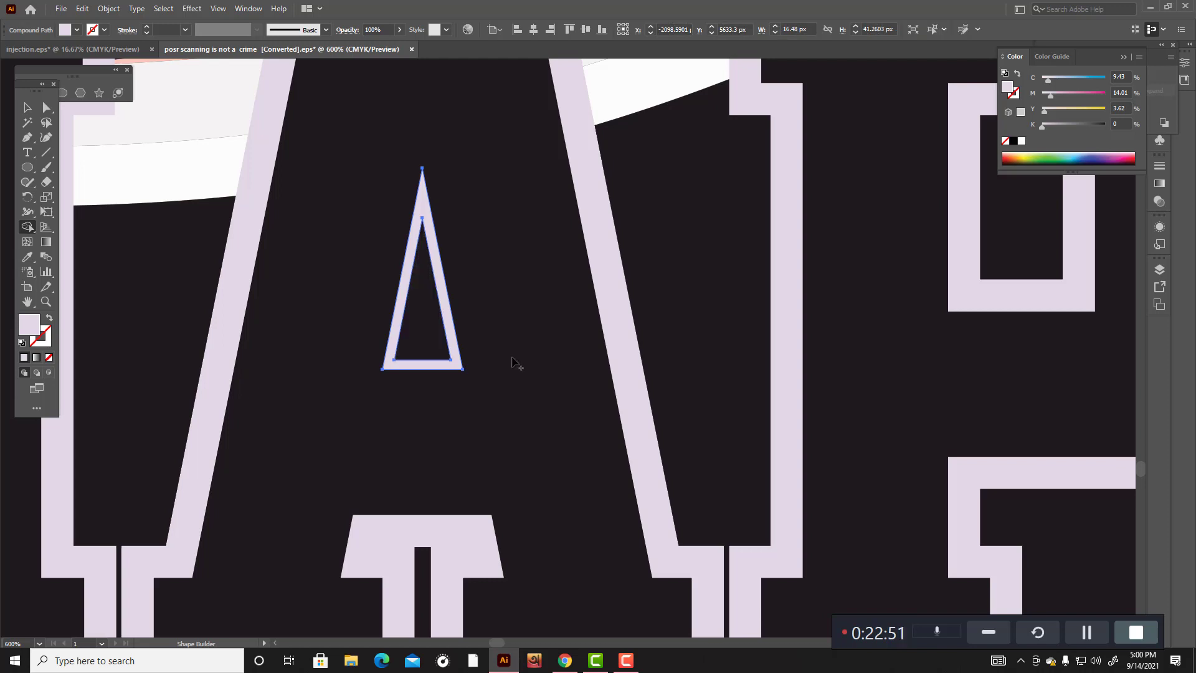
{"action": "scroll", "coordinate": [504, 358], "scroll_direction": "down", "scroll_amount": 2}
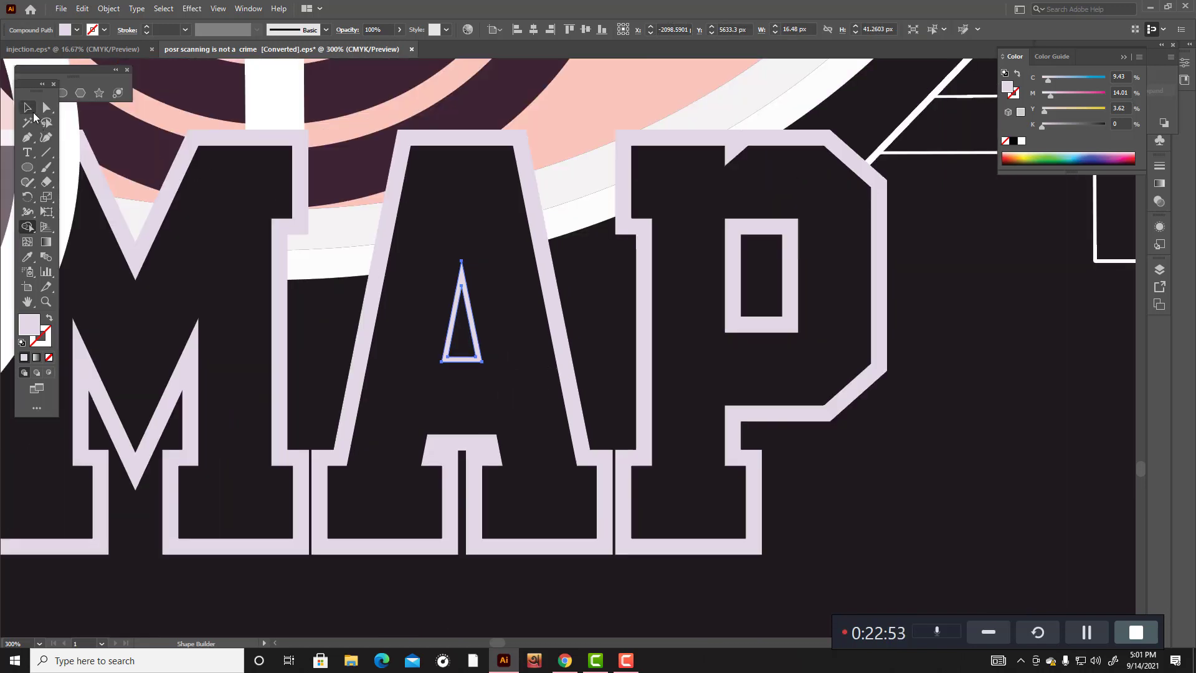
{"action": "left_click", "coordinate": [27, 108]}
{"action": "left_click", "coordinate": [885, 478]}
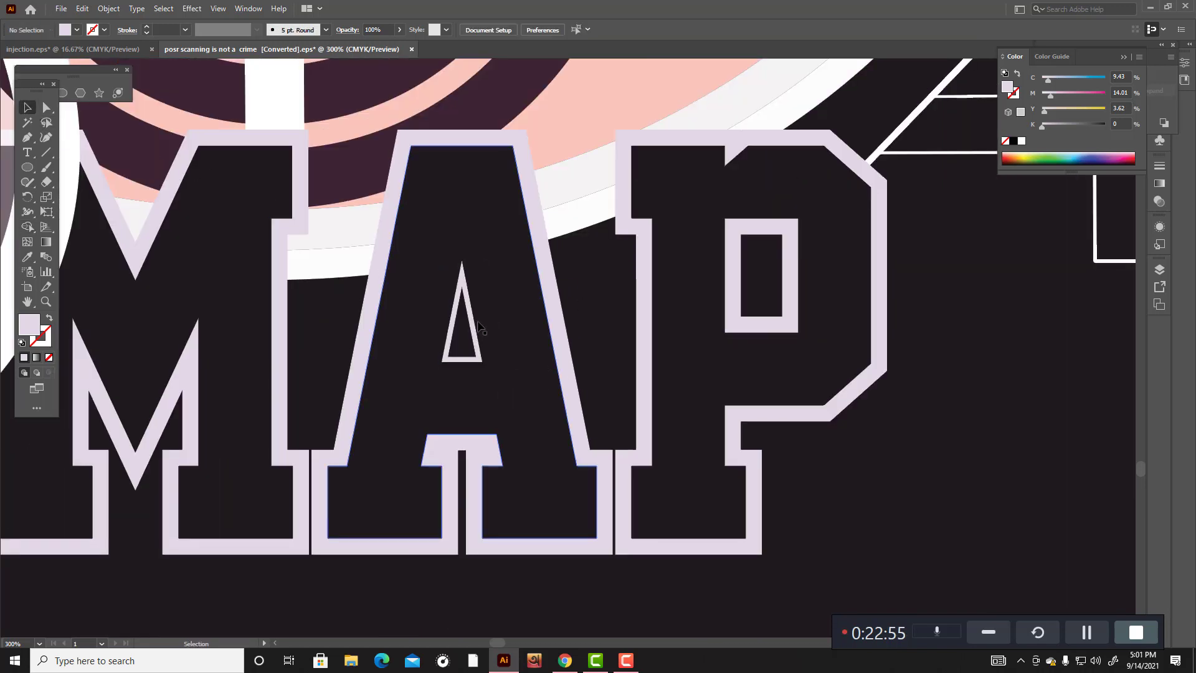
Step: Thicken the A's hollow triangle frame by applying Offset Path with a 2 px offset
{"action": "left_click", "coordinate": [478, 327]}
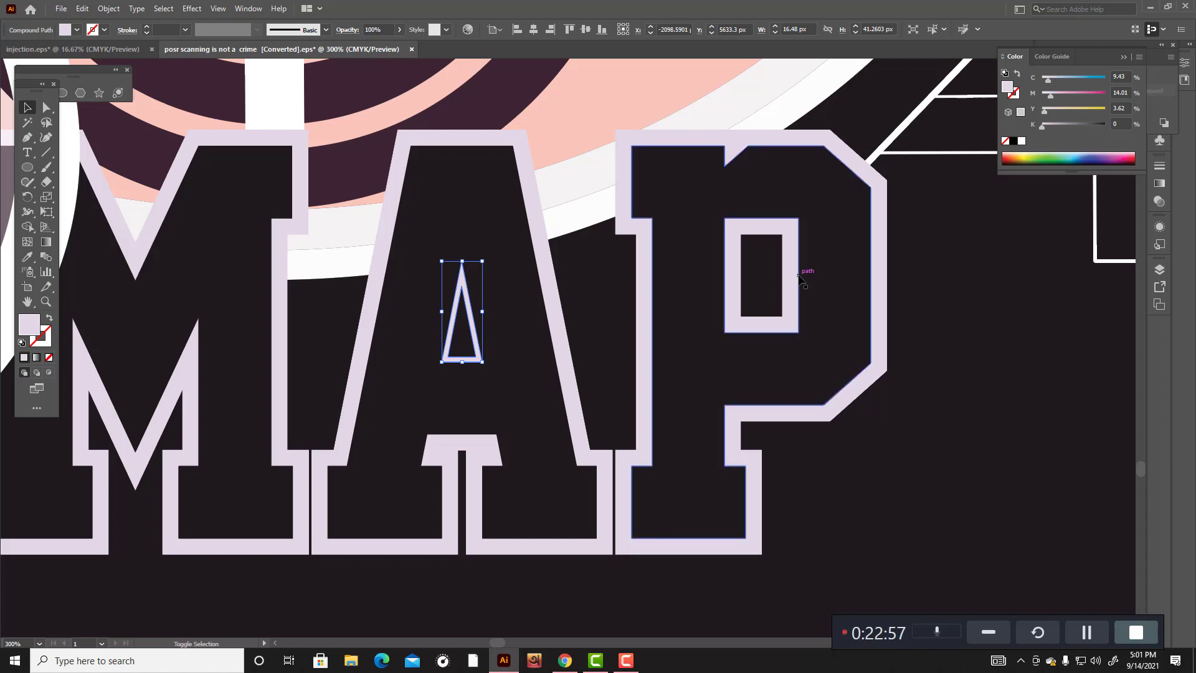
{"action": "left_click", "coordinate": [108, 8]}
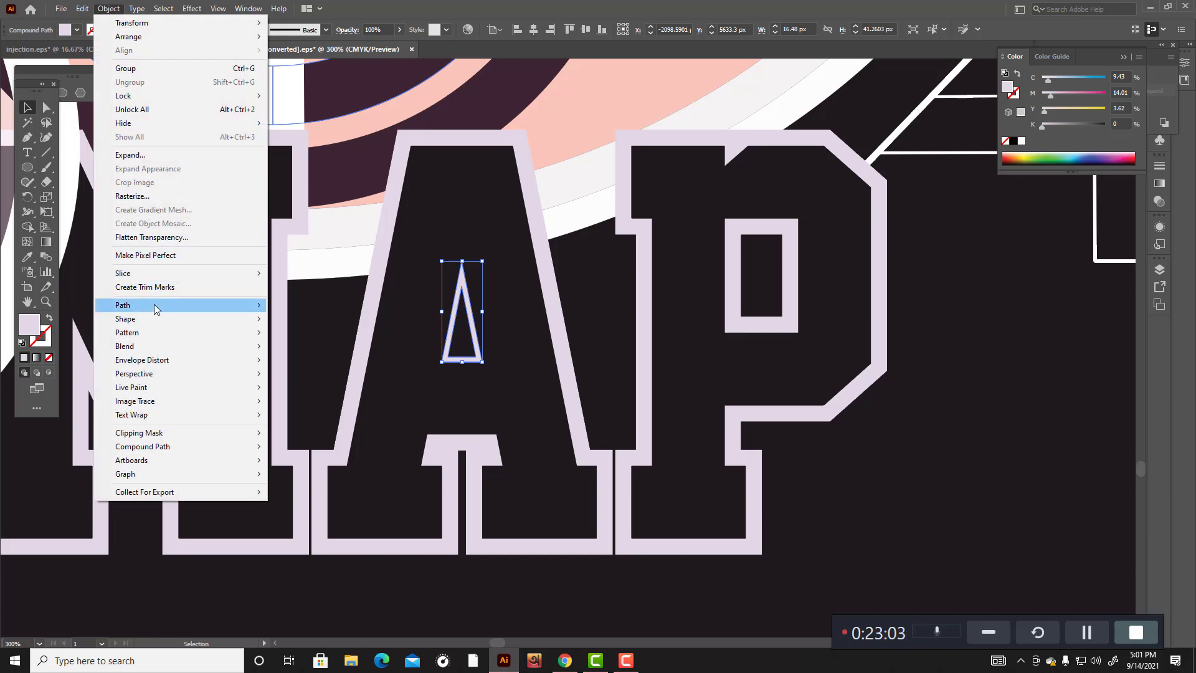
{"action": "mouse_move", "coordinate": [156, 307]}
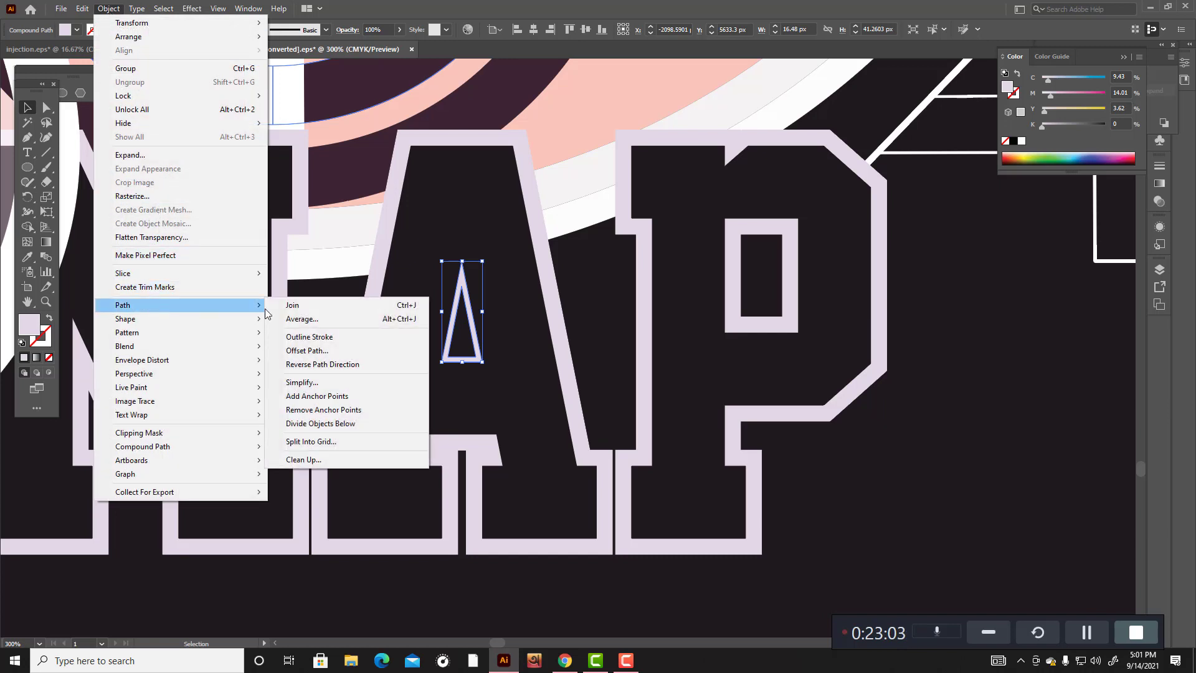
{"action": "left_click", "coordinate": [309, 351]}
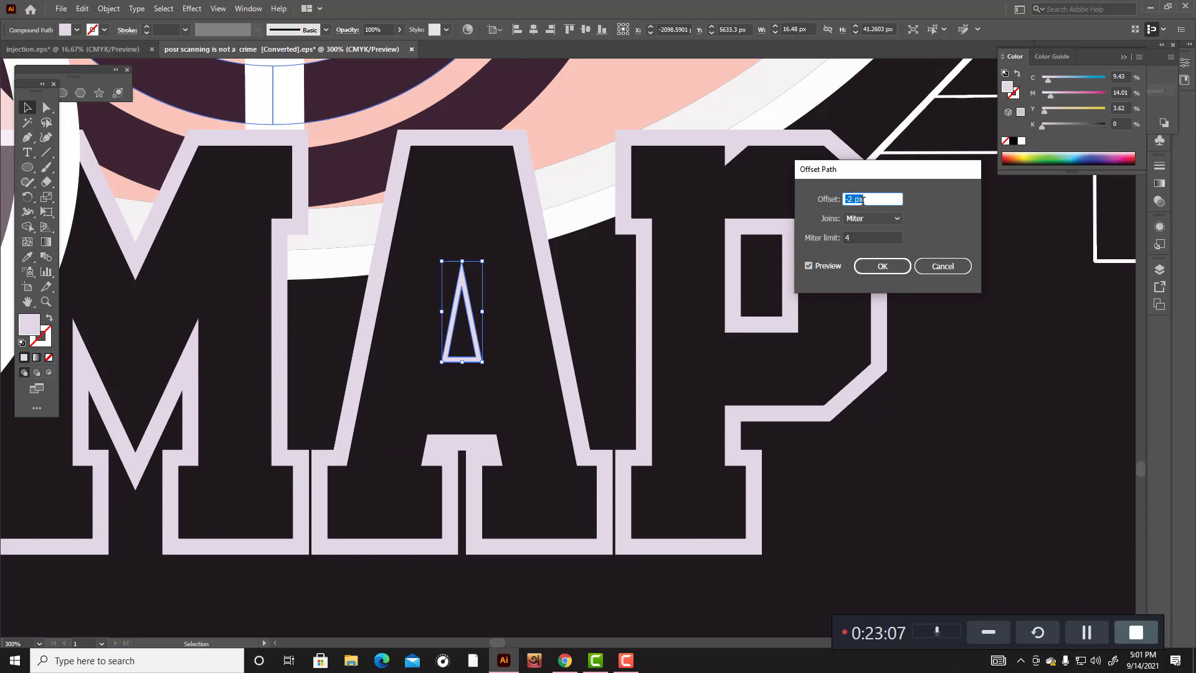
{"action": "key", "text": "Up"}
{"action": "key", "text": "Up"}
{"action": "key", "text": "Up"}
{"action": "key", "text": "Up"}
{"action": "key", "text": "Up"}
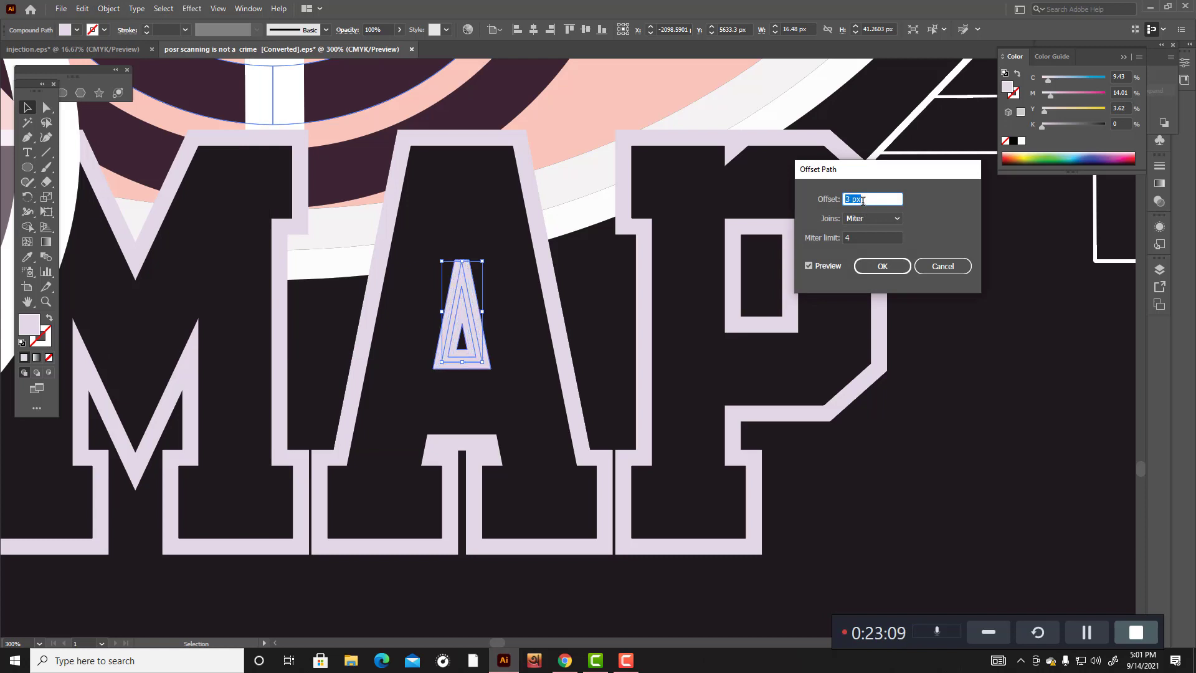
{"action": "key", "text": "Down"}
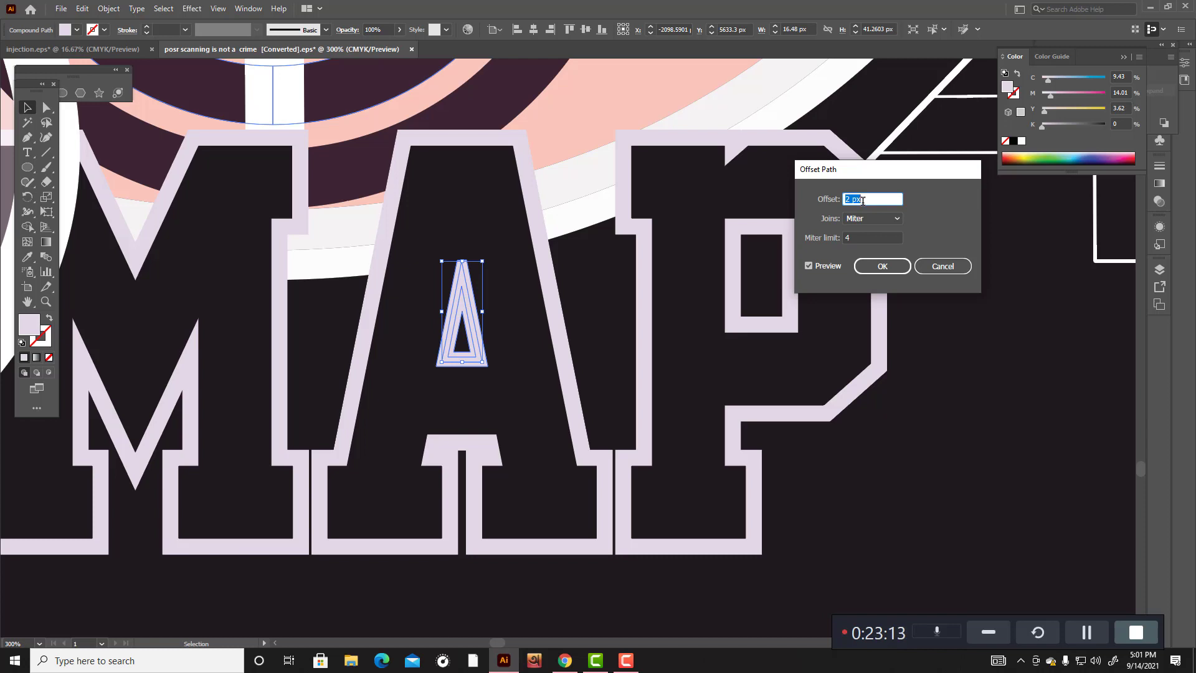
{"action": "left_click", "coordinate": [881, 266]}
{"action": "left_click", "coordinate": [922, 353]}
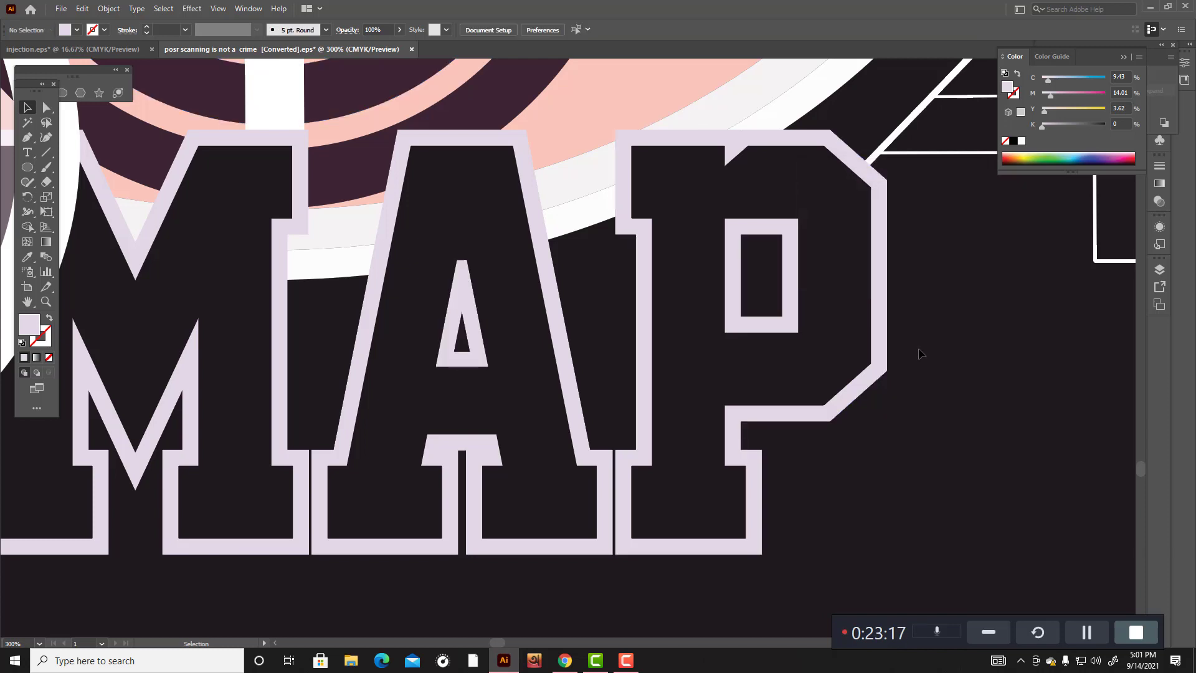
Step: Recolor the white vertical crosshair bar in the eye with the dark purple sampled from the outer target ring
{"action": "scroll", "coordinate": [913, 341], "scroll_direction": "down", "scroll_amount": 2}
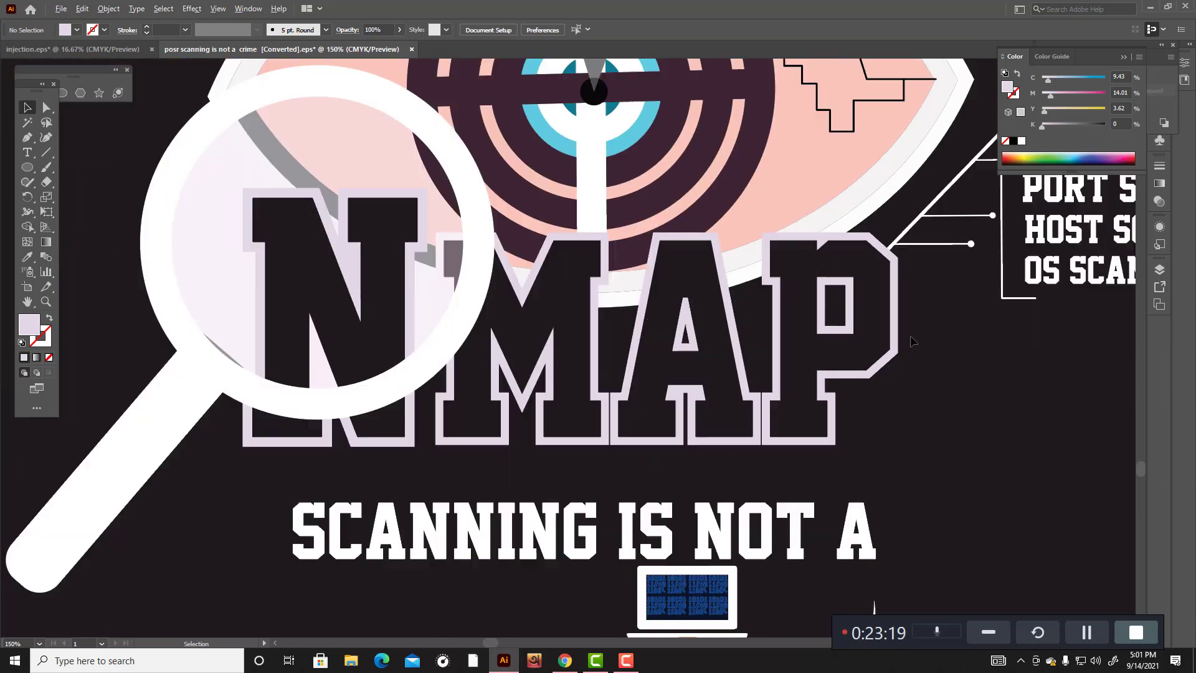
{"action": "scroll", "coordinate": [921, 353], "scroll_direction": "down", "scroll_amount": 3}
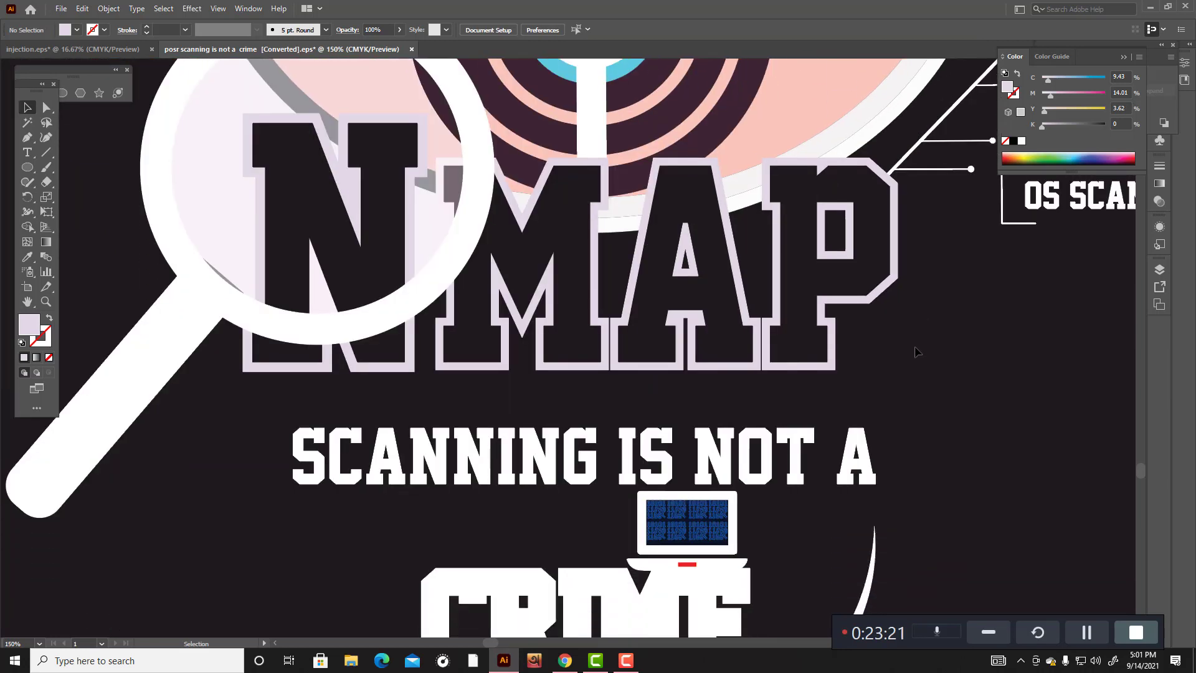
{"action": "scroll", "coordinate": [912, 363], "scroll_direction": "up", "scroll_amount": 6}
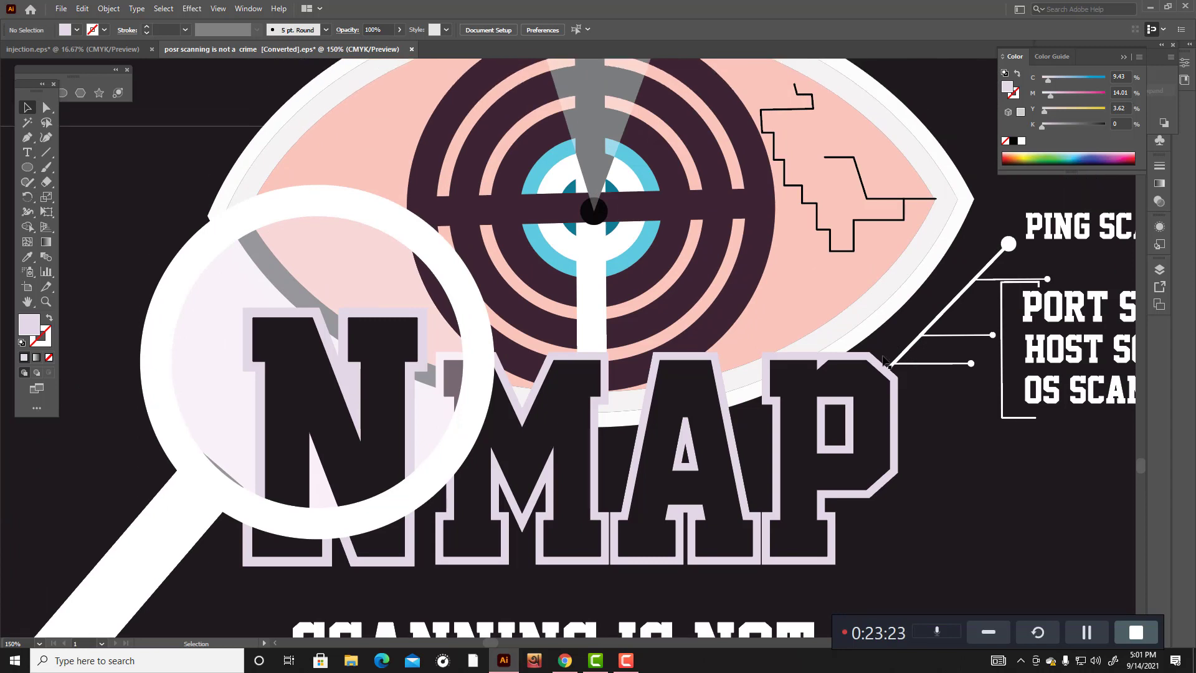
{"action": "left_click", "coordinate": [604, 278]}
{"action": "scroll", "coordinate": [603, 278], "scroll_direction": "up", "scroll_amount": 3}
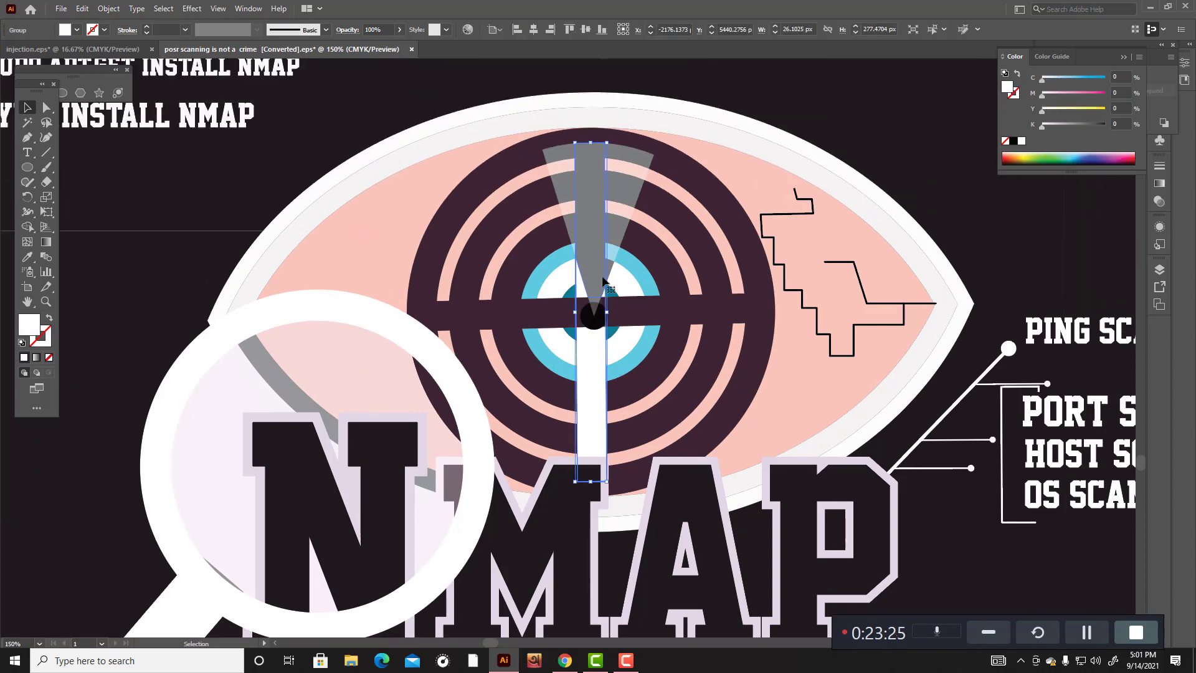
{"action": "left_click", "coordinate": [28, 257]}
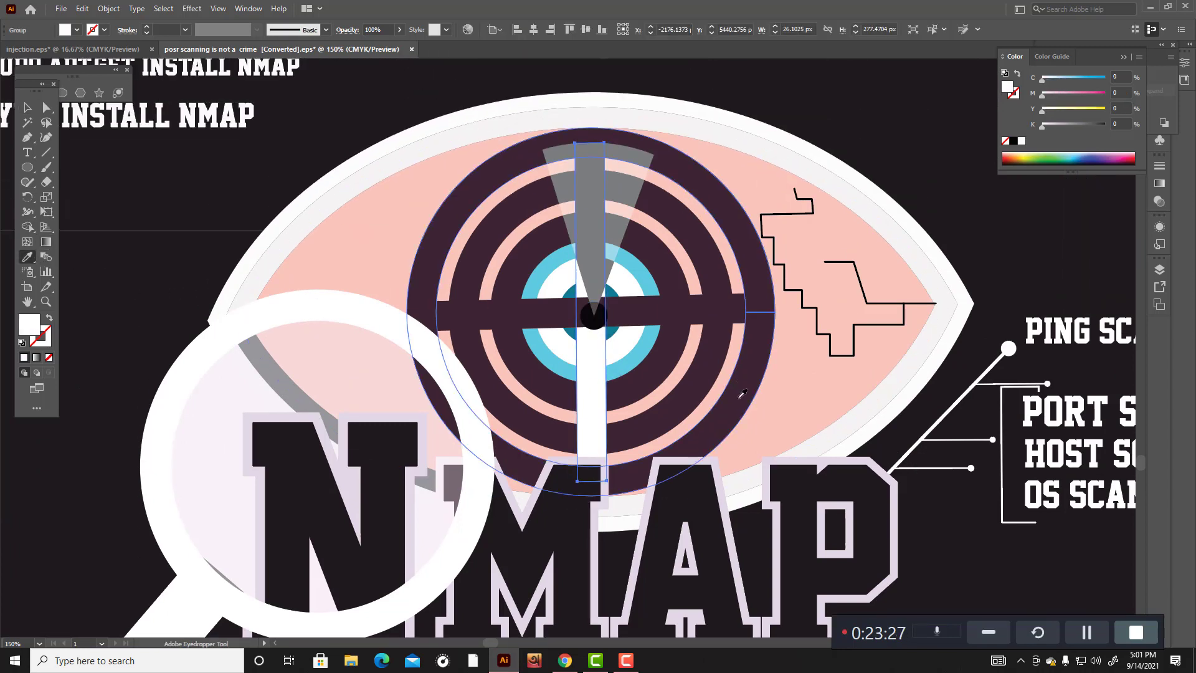
{"action": "left_click", "coordinate": [743, 393]}
{"action": "left_click", "coordinate": [27, 107]}
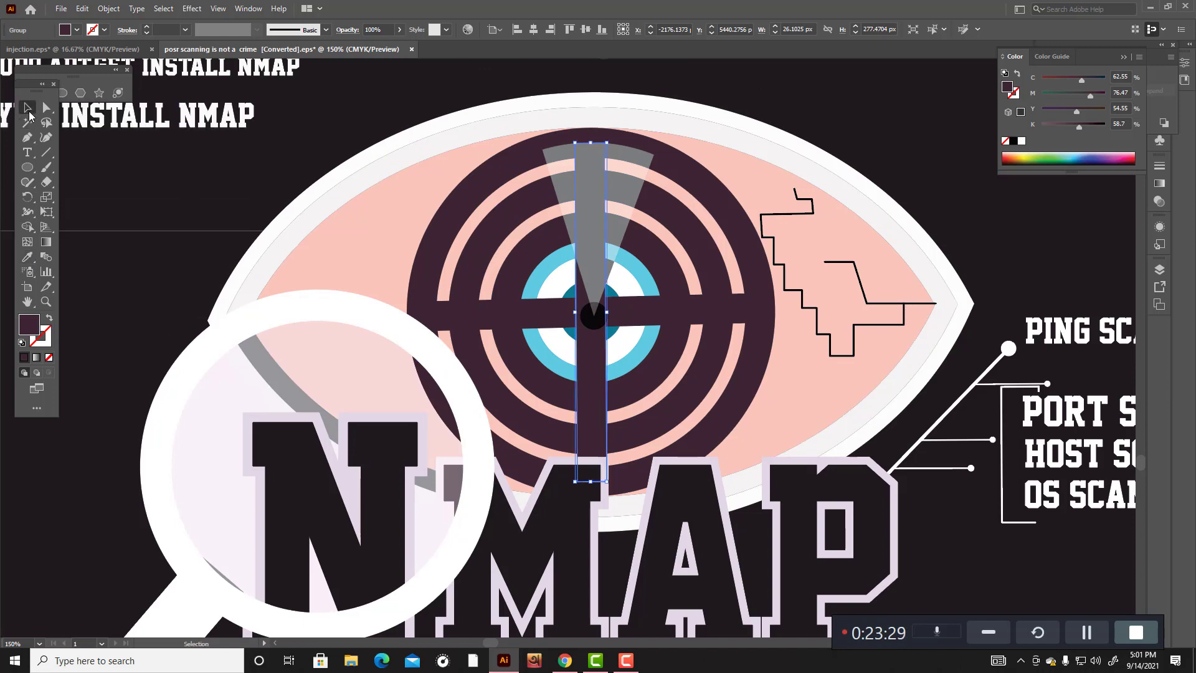
{"action": "key", "text": "ctrl+shift+a"}
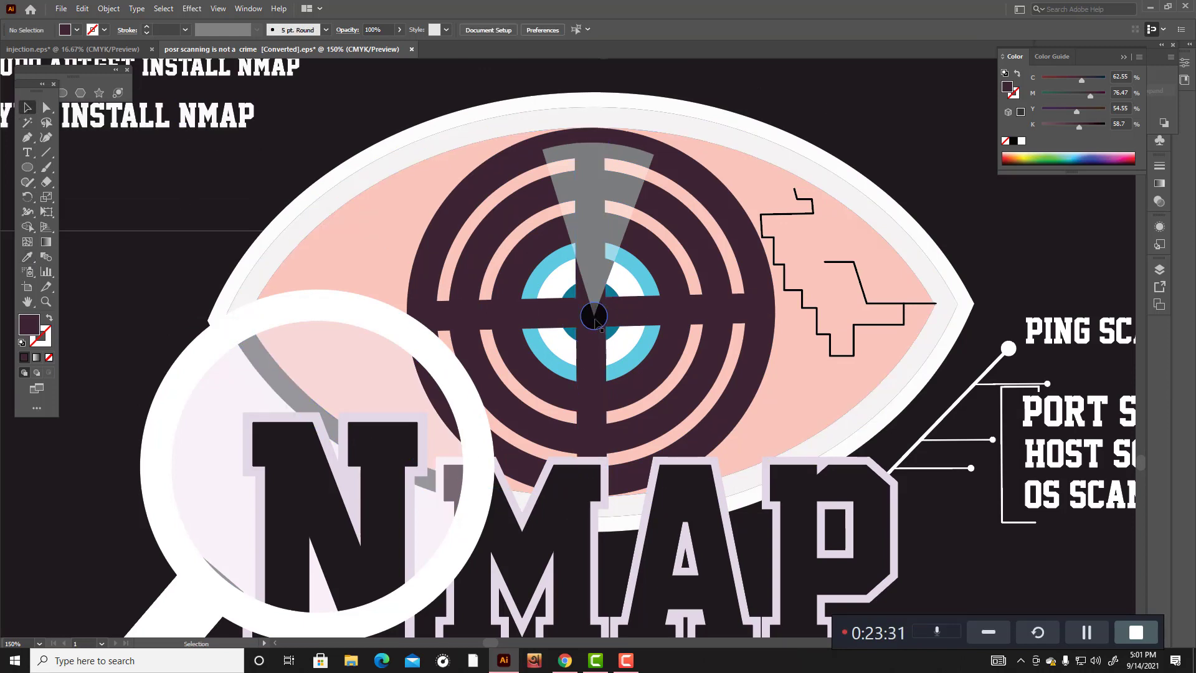
Step: Recolor the small black circle at the target's center with the dark purple sampled from the inner ring
{"action": "left_click", "coordinate": [595, 319]}
{"action": "key", "text": "i"}
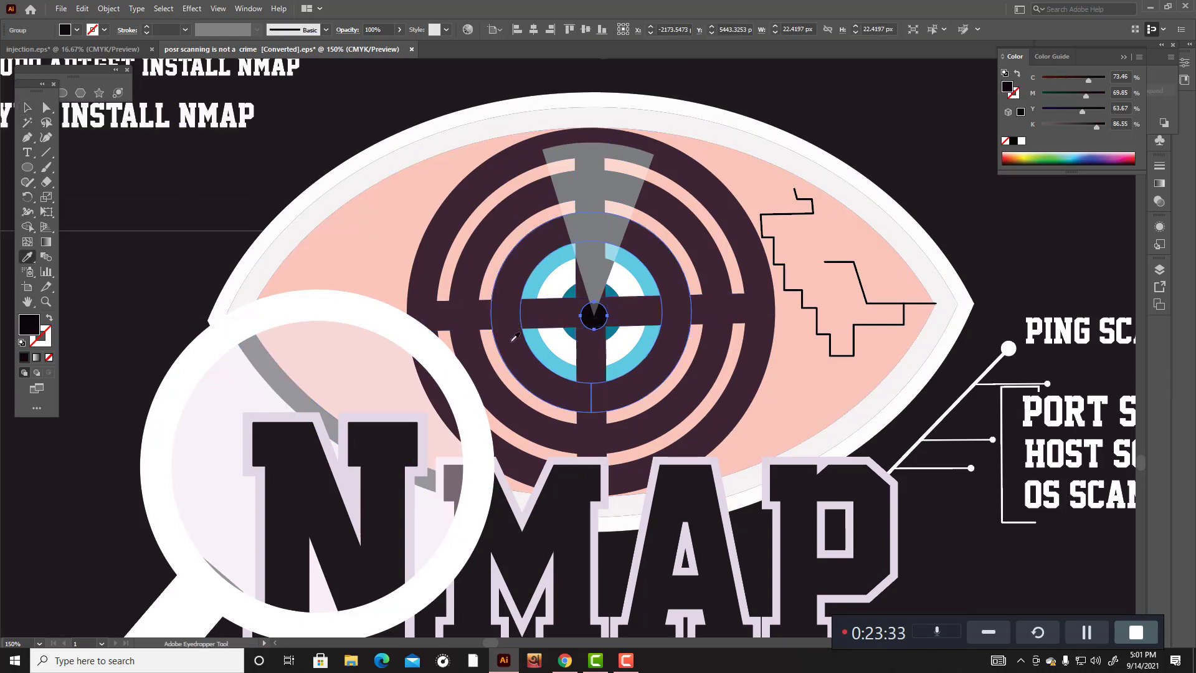
{"action": "left_click", "coordinate": [515, 337]}
{"action": "left_click", "coordinate": [28, 107]}
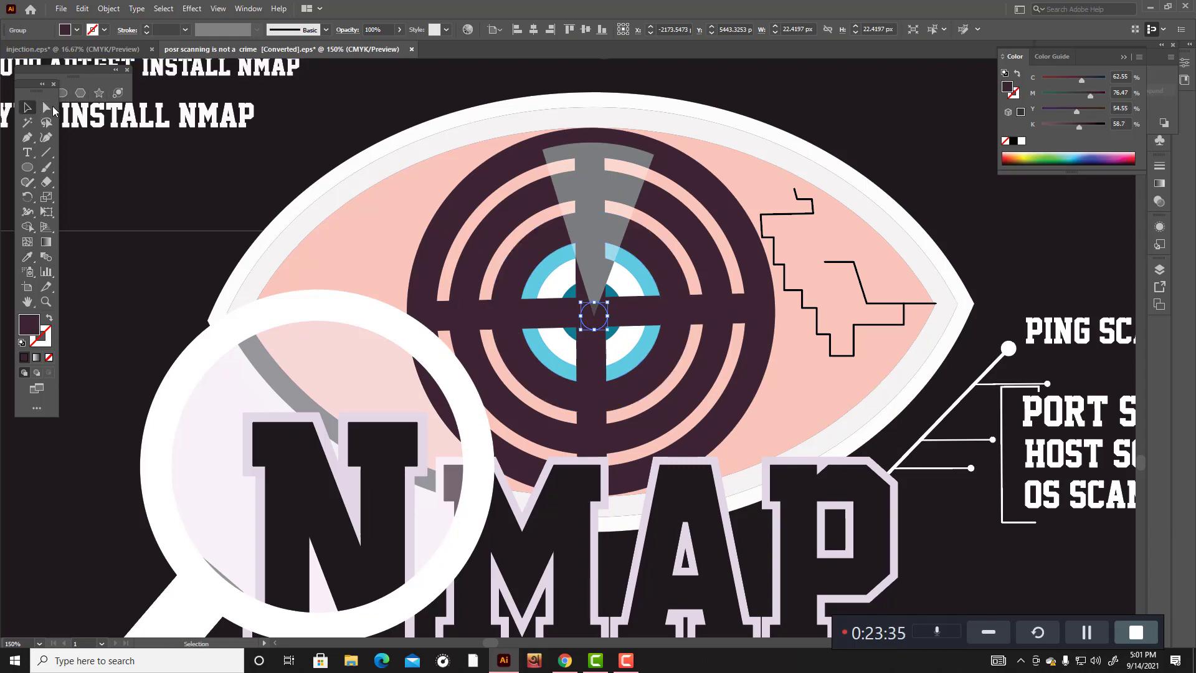
{"action": "left_click", "coordinate": [949, 147]}
Step: Fill the front CRIME lettering with the near-black sampled from the shirt background, leaving its white outline behind
{"action": "scroll", "coordinate": [960, 287], "scroll_direction": "down", "scroll_amount": 2}
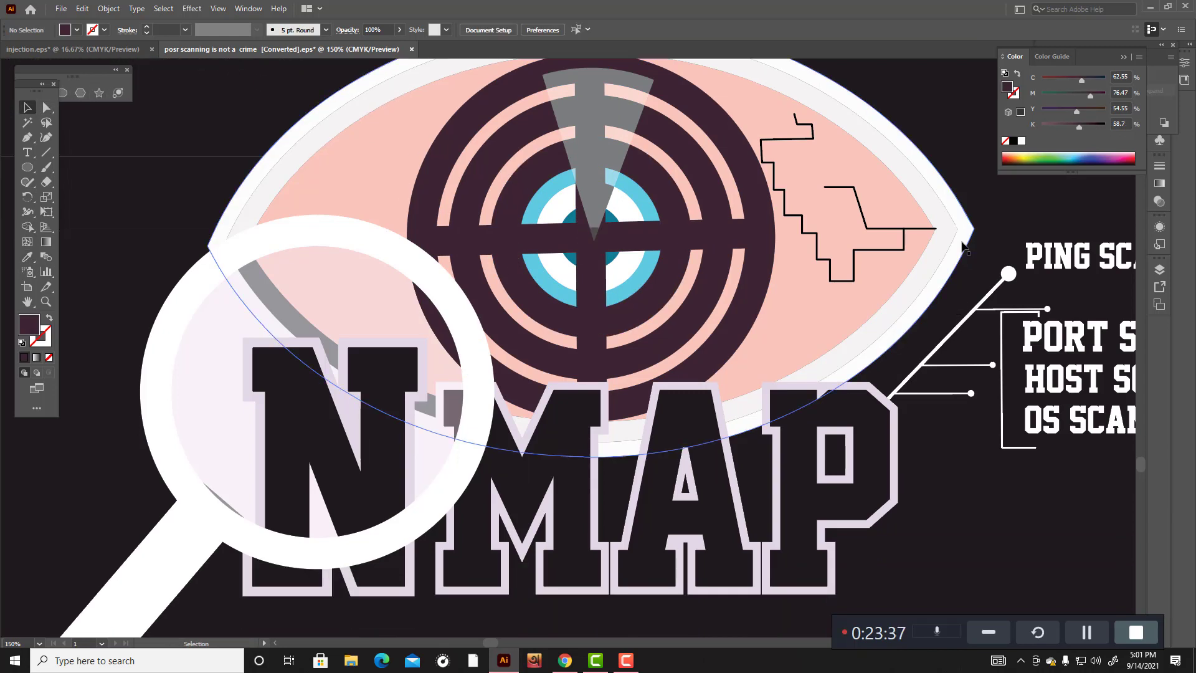
{"action": "scroll", "coordinate": [954, 250], "scroll_direction": "up", "scroll_amount": 1}
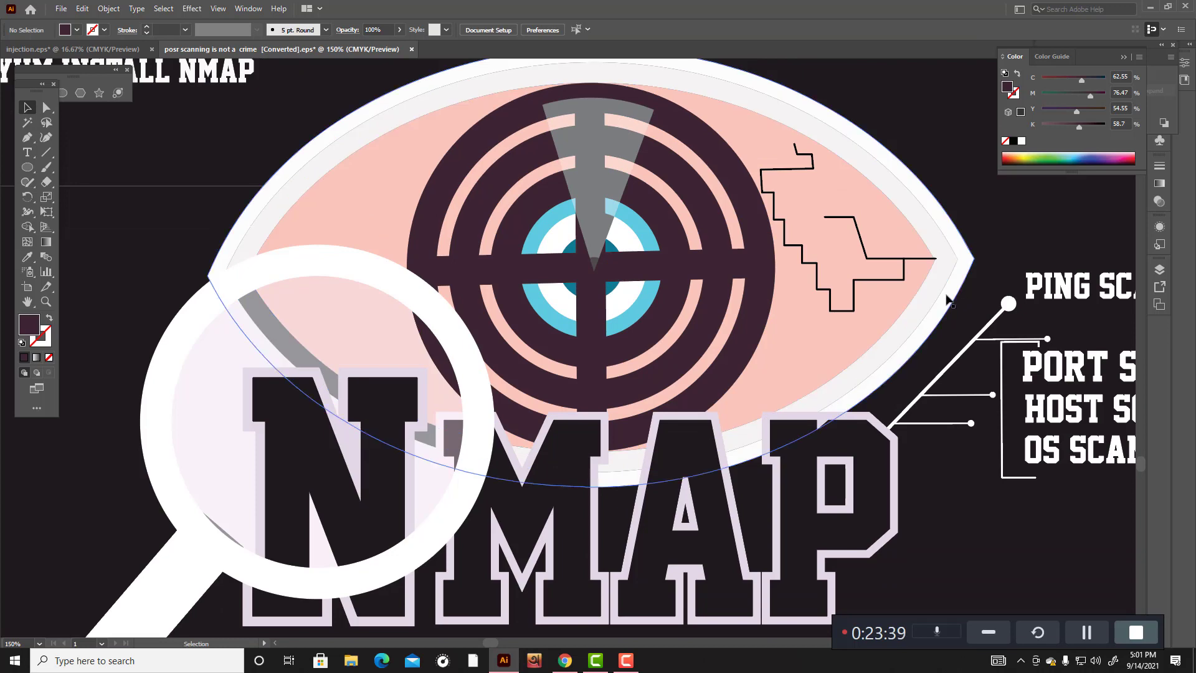
{"action": "scroll", "coordinate": [932, 299], "scroll_direction": "down", "scroll_amount": 3}
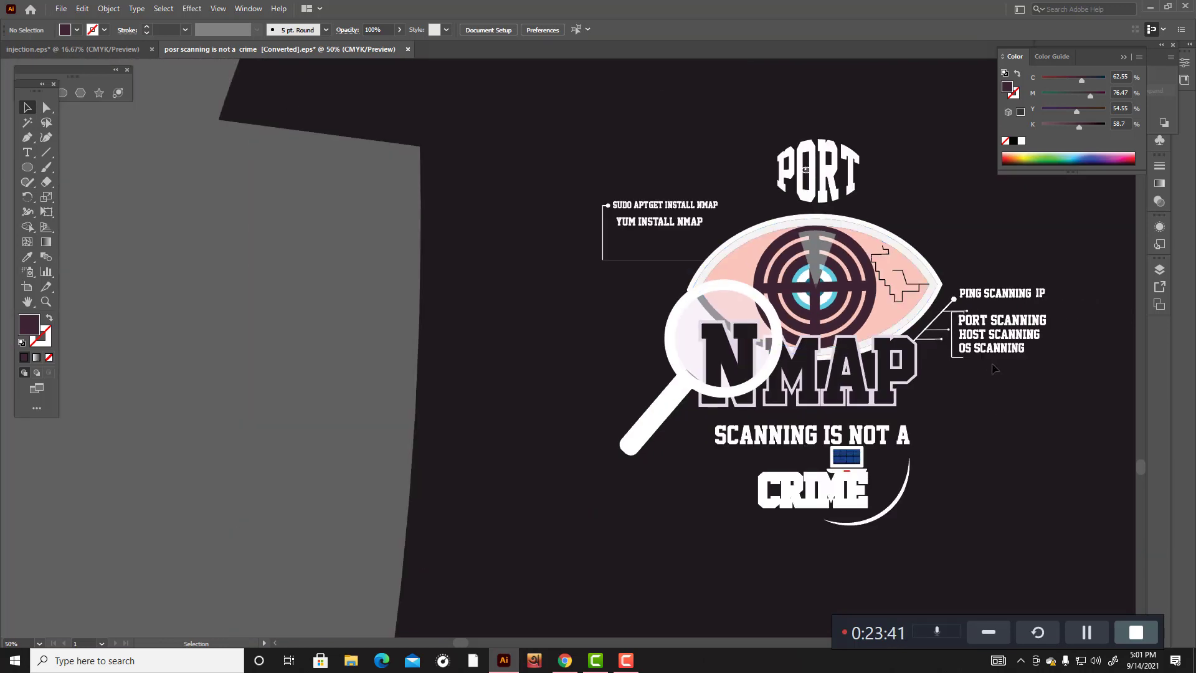
{"action": "scroll", "coordinate": [1019, 420], "scroll_direction": "down", "scroll_amount": 2}
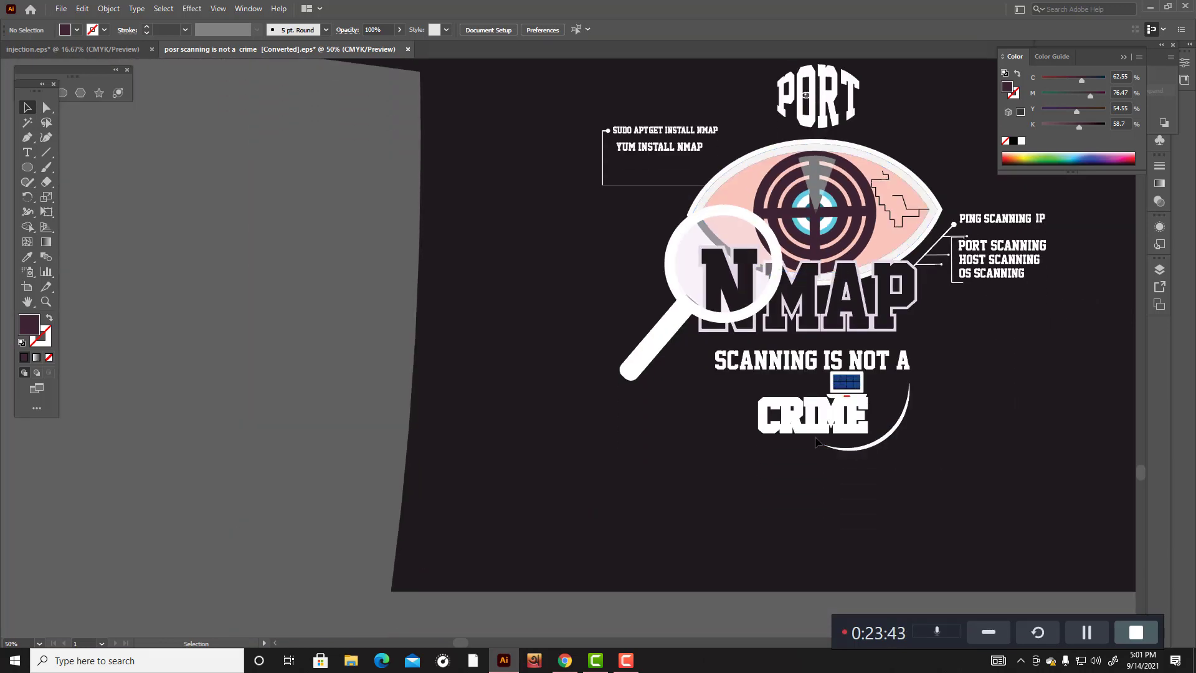
{"action": "left_click", "coordinate": [824, 429]}
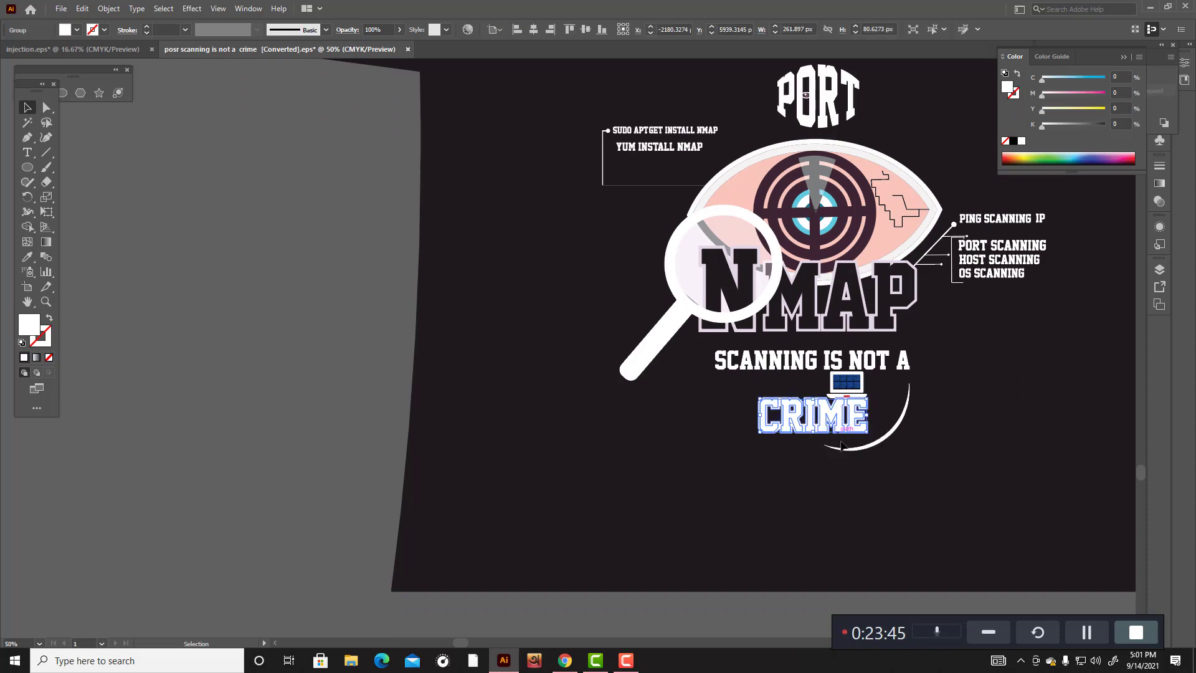
{"action": "left_click", "coordinate": [28, 256]}
{"action": "left_click", "coordinate": [541, 431]}
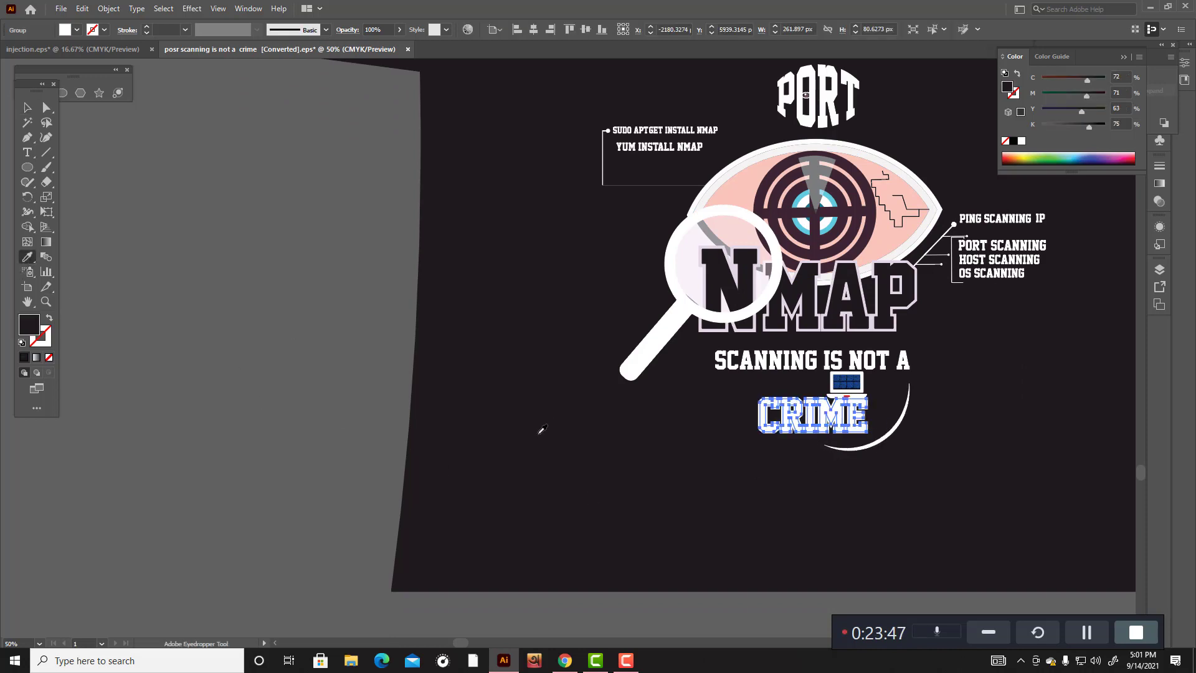
{"action": "key", "text": "v"}
{"action": "left_click", "coordinate": [237, 240]}
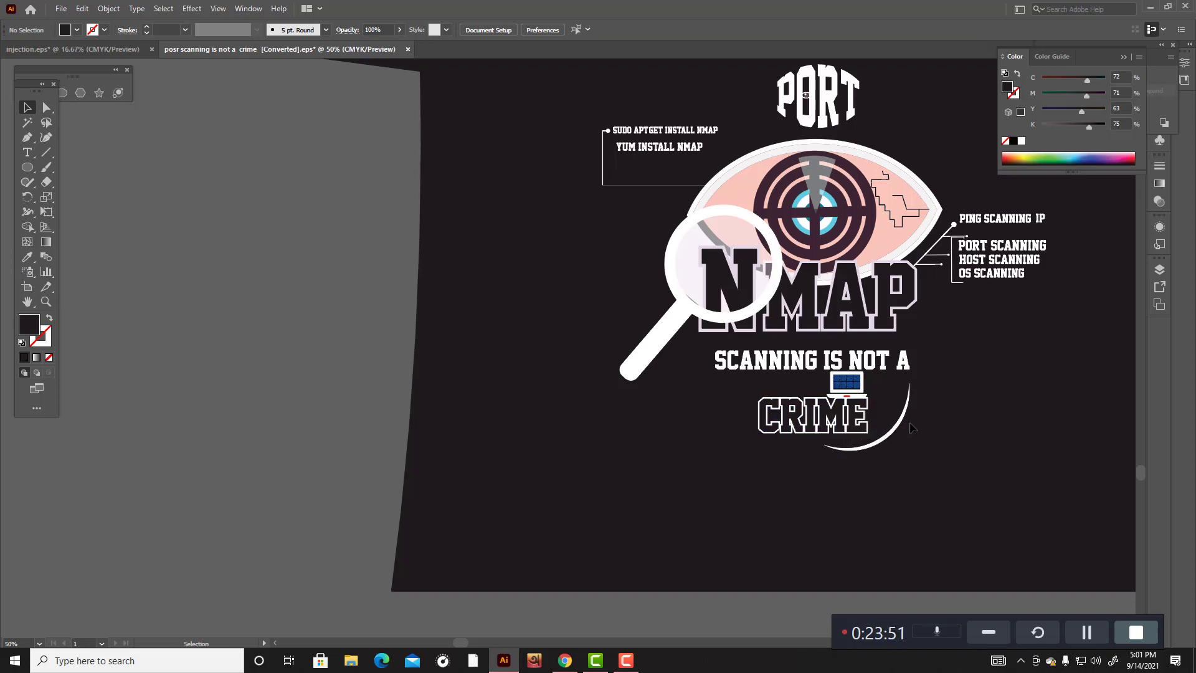
Step: Offset the SCANNING IS NOT A lettering outward by 4 px with Offset Path
{"action": "left_click", "coordinate": [902, 364]}
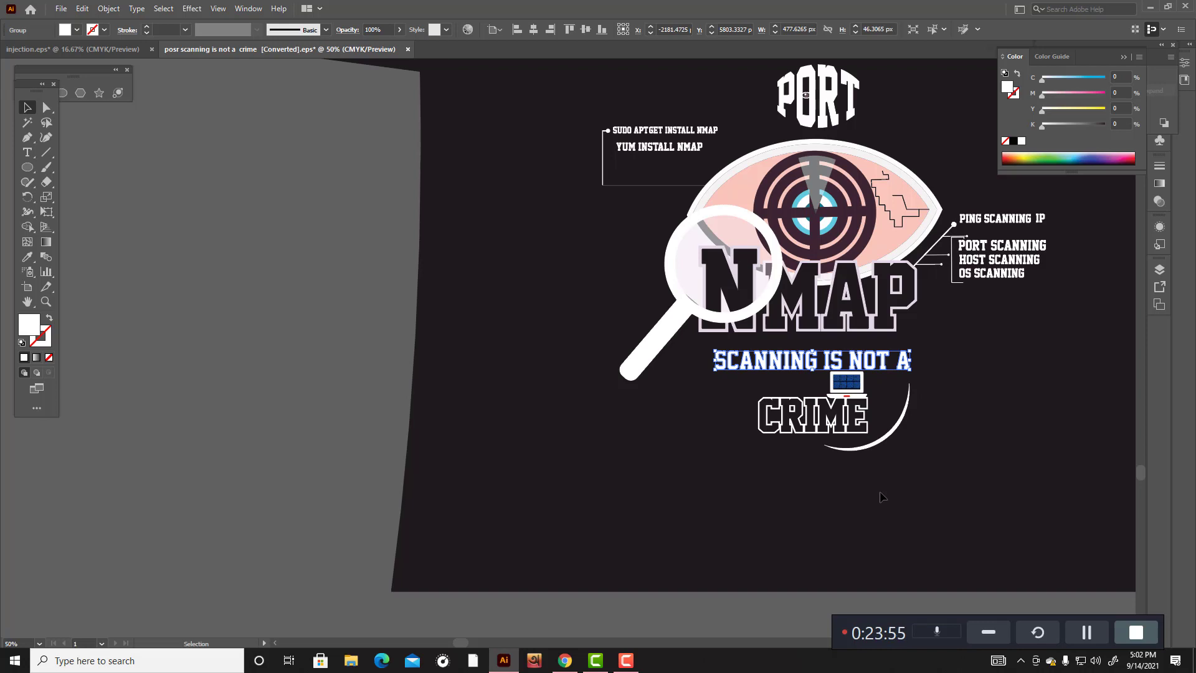
{"action": "left_click", "coordinate": [110, 8]}
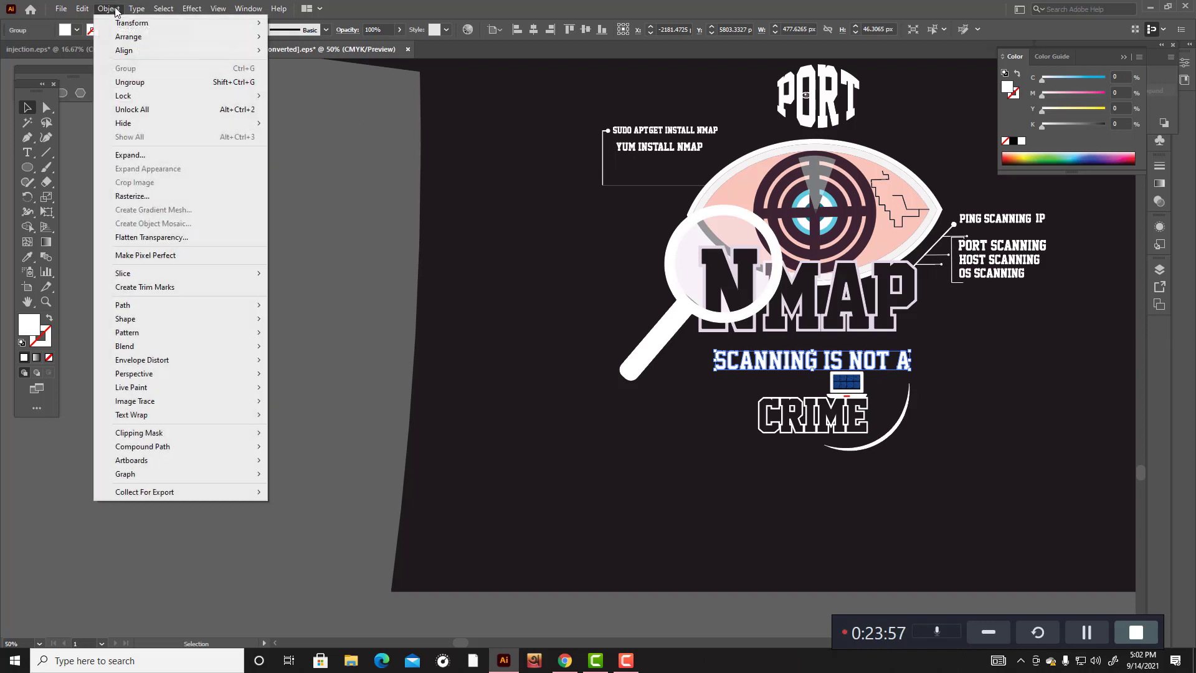
{"action": "mouse_move", "coordinate": [141, 307]}
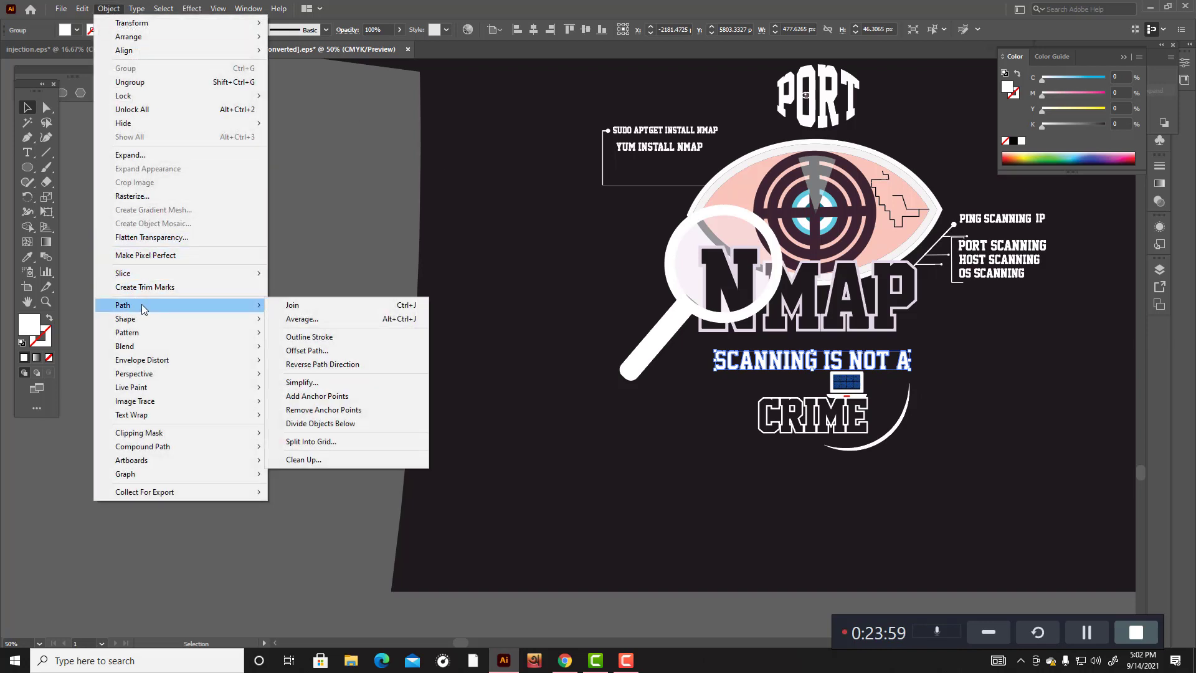
{"action": "left_click", "coordinate": [316, 352]}
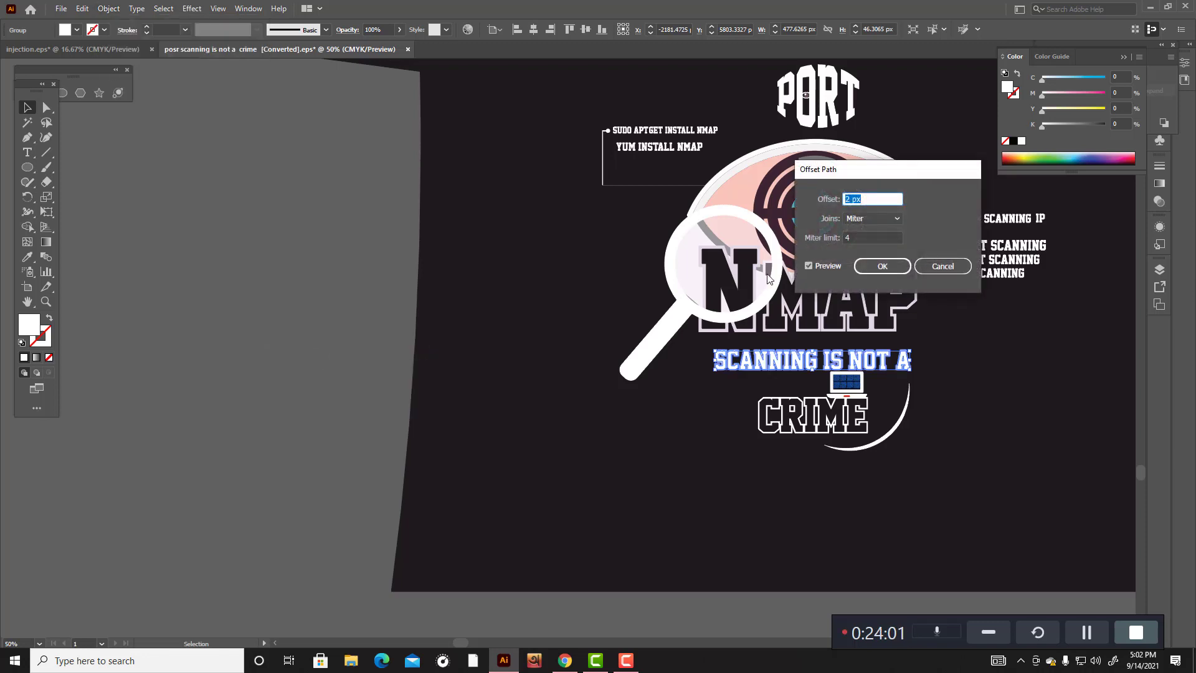
{"action": "key", "text": "Up"}
{"action": "key", "text": "Up"}
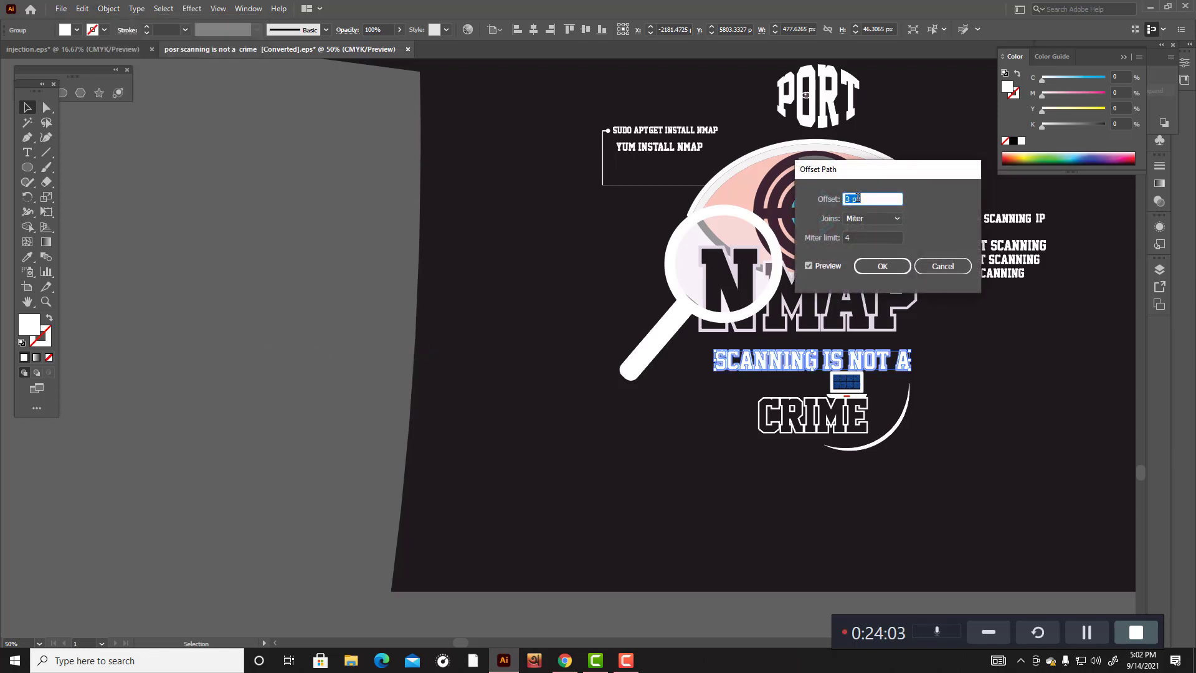
{"action": "left_click", "coordinate": [884, 268]}
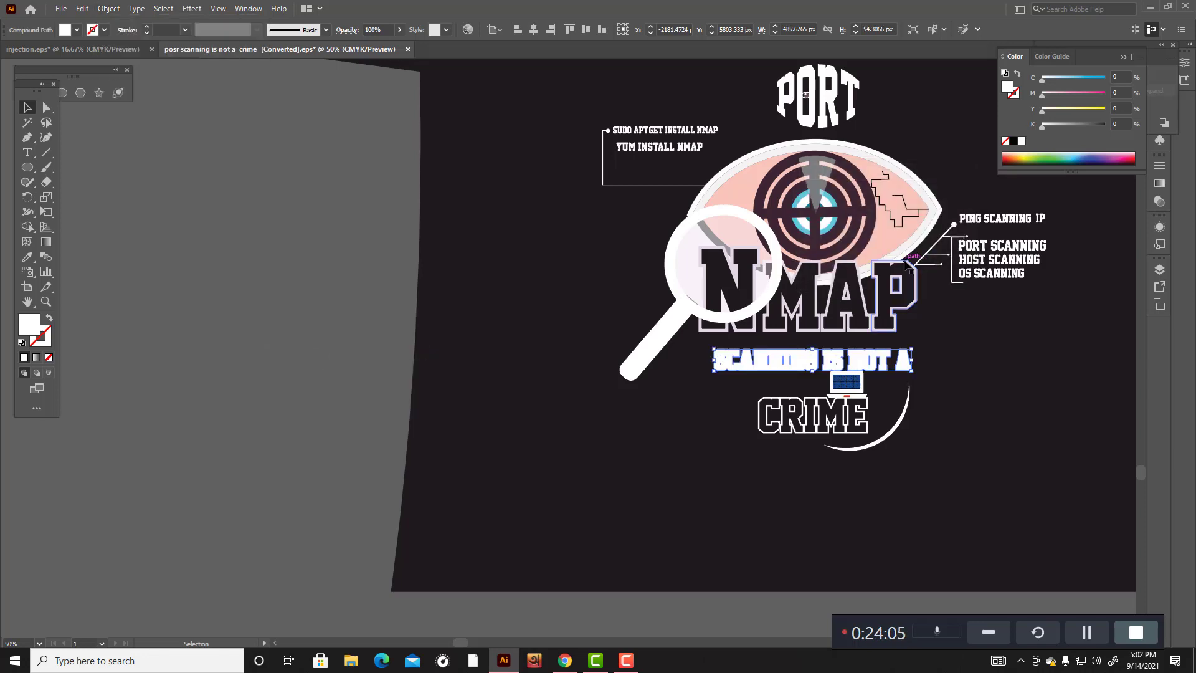
Step: Ungroup the SCANNING IS NOT A lettering from its offset outline
{"action": "left_click", "coordinate": [866, 365]}
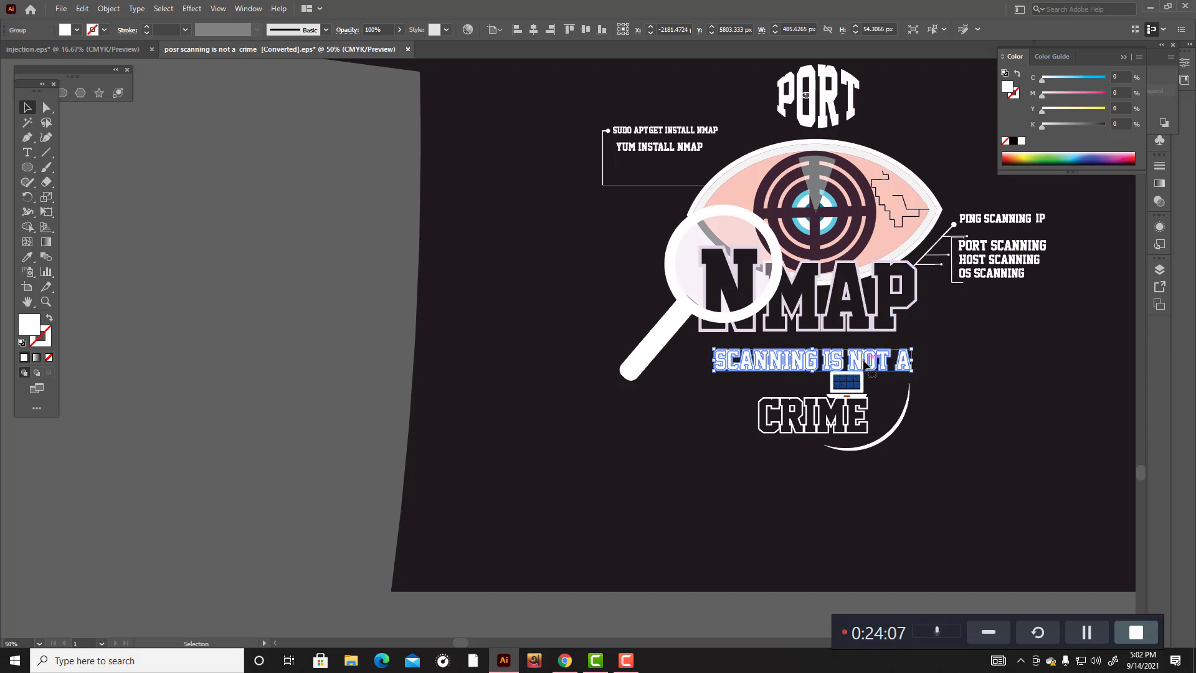
{"action": "right_click", "coordinate": [865, 364]}
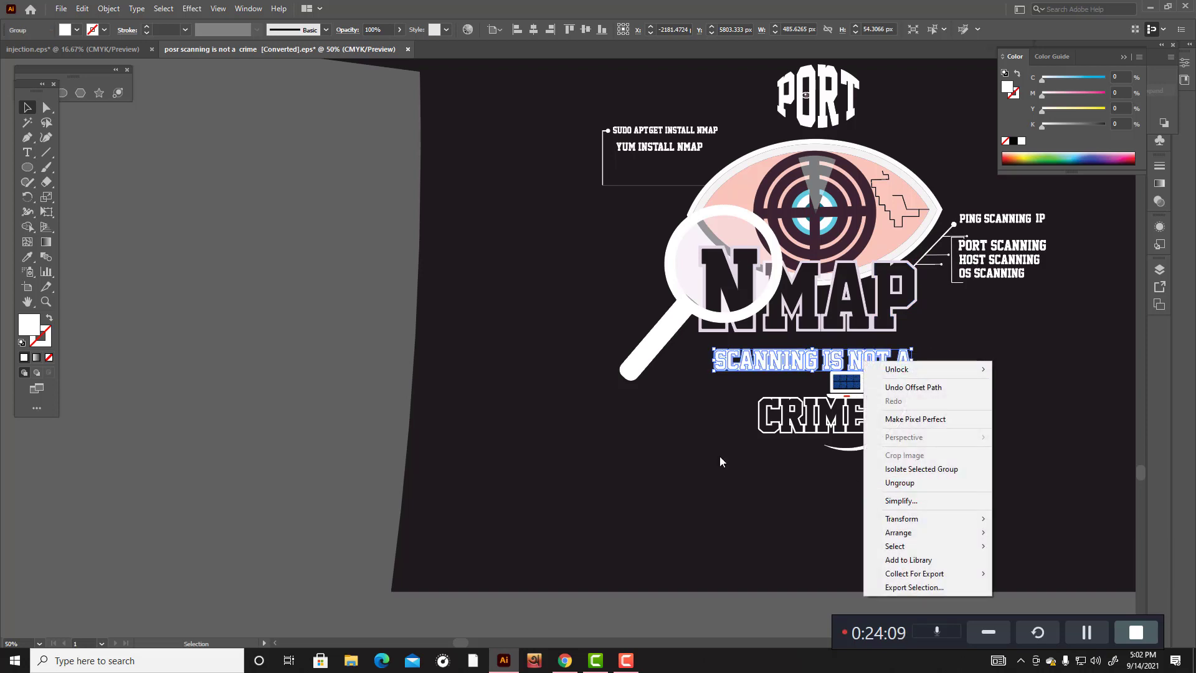
{"action": "left_click", "coordinate": [231, 370]}
{"action": "right_click", "coordinate": [782, 364]}
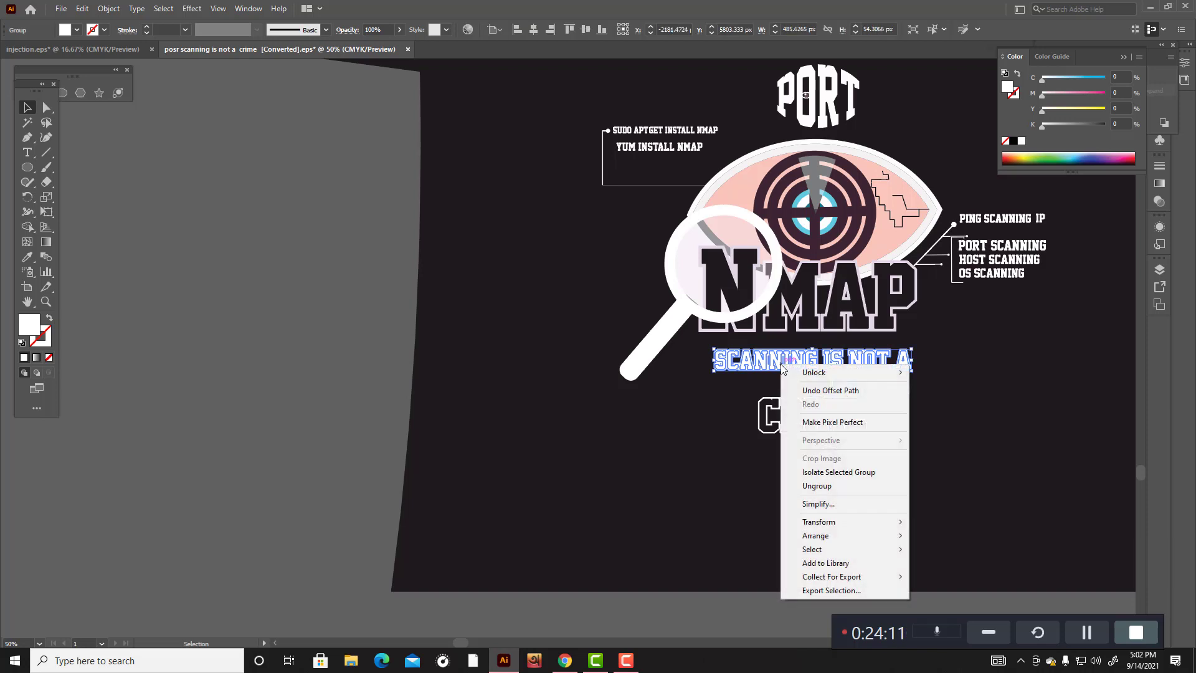
{"action": "left_click", "coordinate": [817, 485]}
{"action": "left_click", "coordinate": [336, 404]}
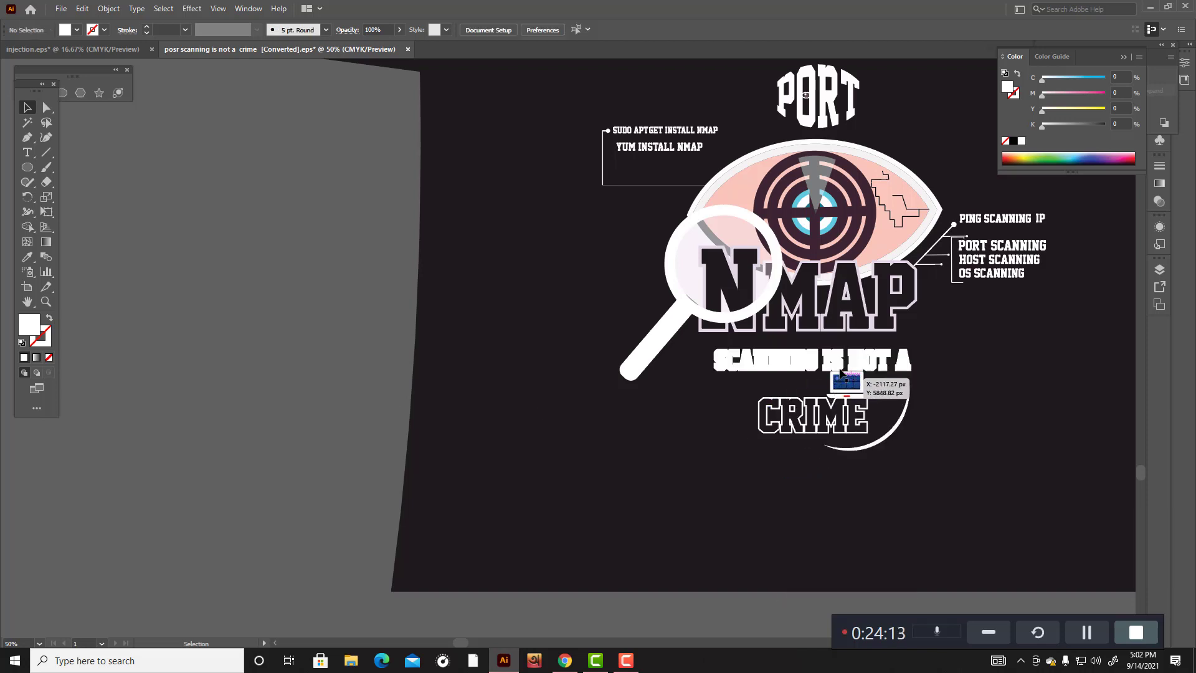
Step: Fill the front SCANNING IS NOT A lettering with the near-black sampled from the shirt background, leaving its white outline behind
{"action": "left_click", "coordinate": [840, 370]}
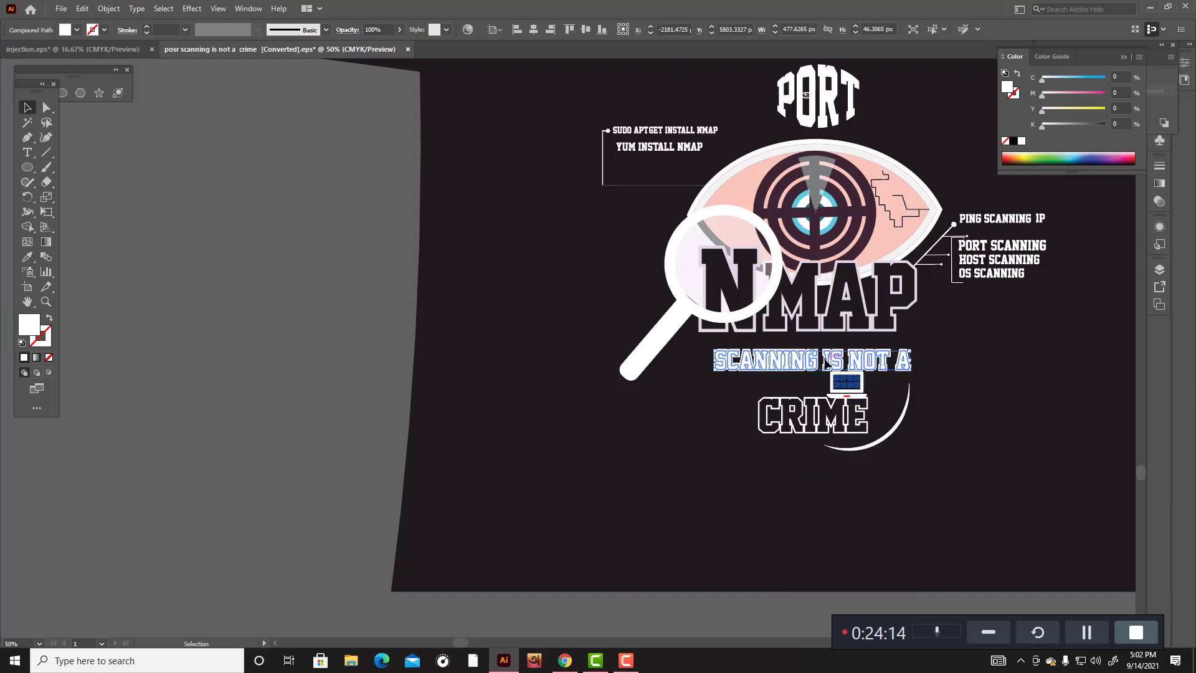
{"action": "left_click", "coordinate": [28, 258]}
{"action": "left_click", "coordinate": [539, 377]}
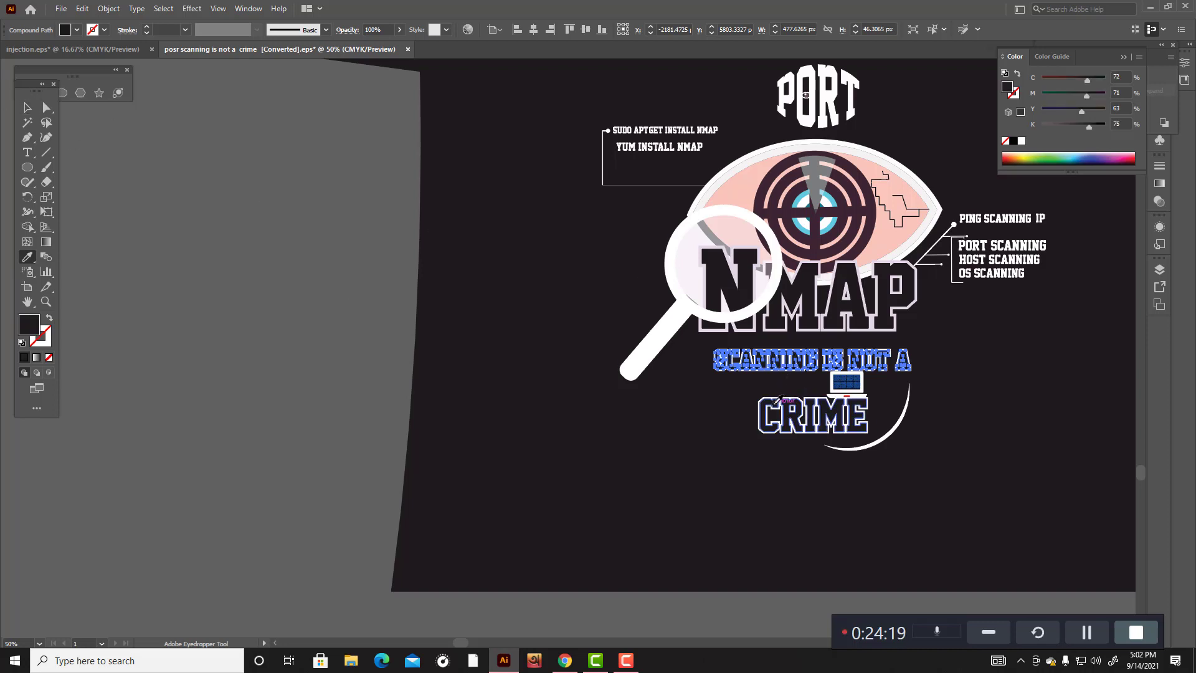
{"action": "left_click", "coordinate": [27, 108]}
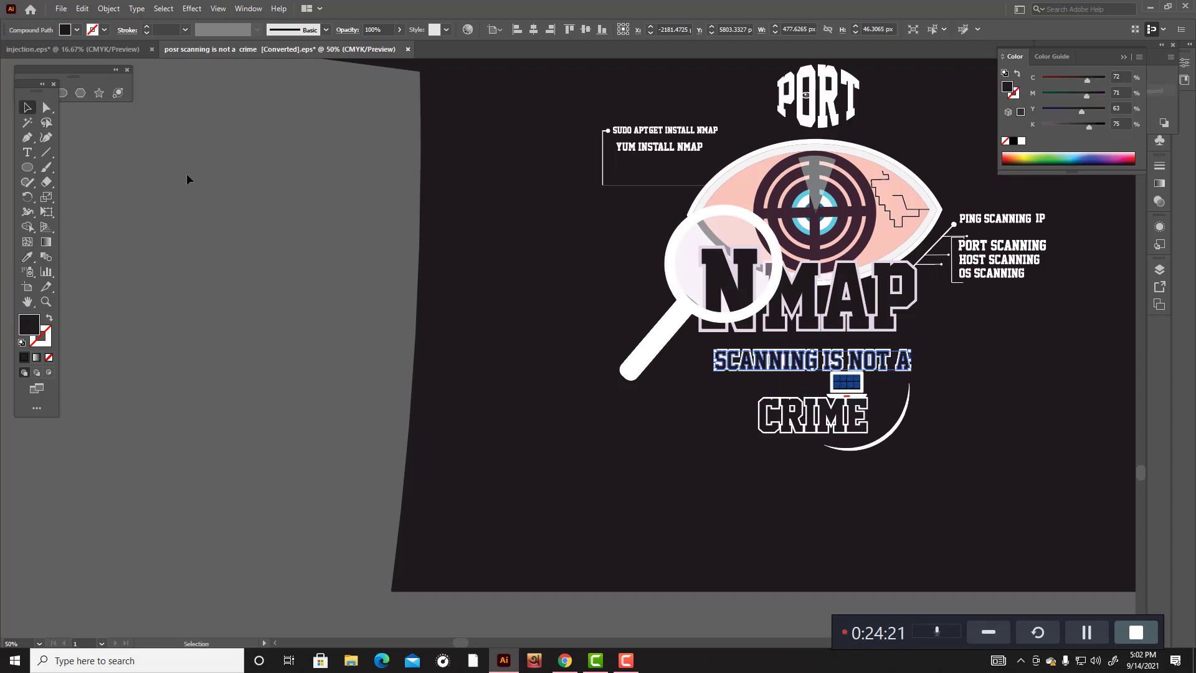
{"action": "left_click", "coordinate": [296, 186]}
Step: Give the thin horizontal connector line beneath YUM INSTALL NMAP a 2 pt white stroke and no fill
{"action": "scroll", "coordinate": [280, 166], "scroll_direction": "up", "scroll_amount": 1}
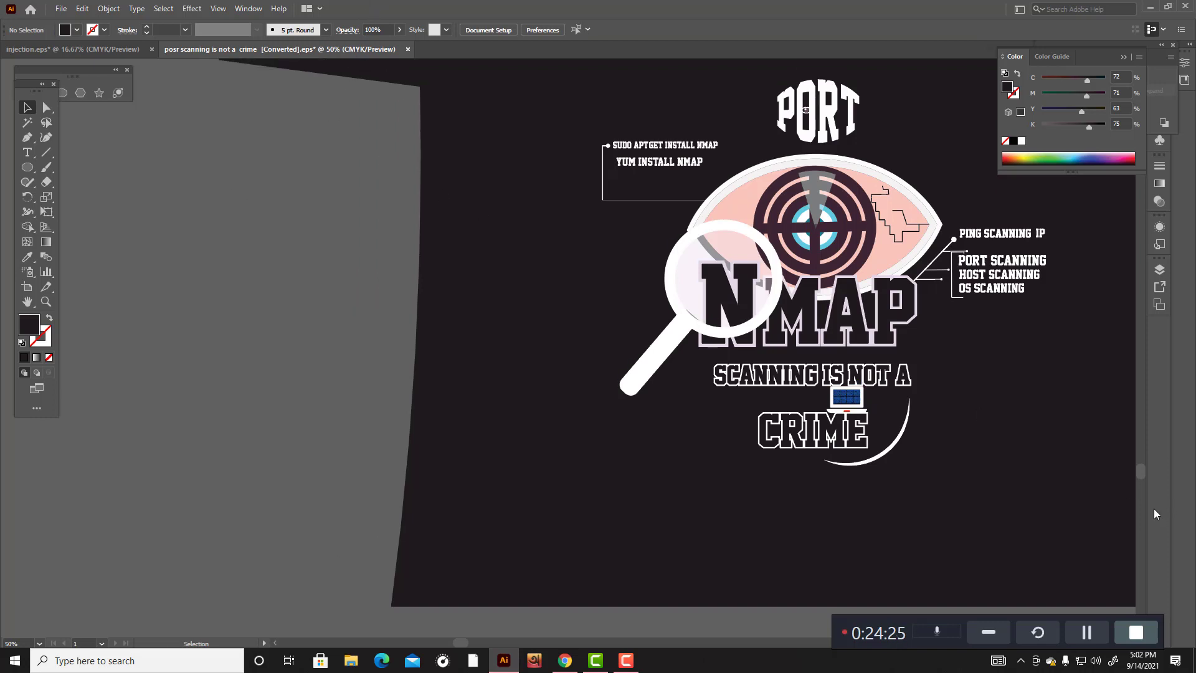
{"action": "left_click", "coordinate": [647, 201]}
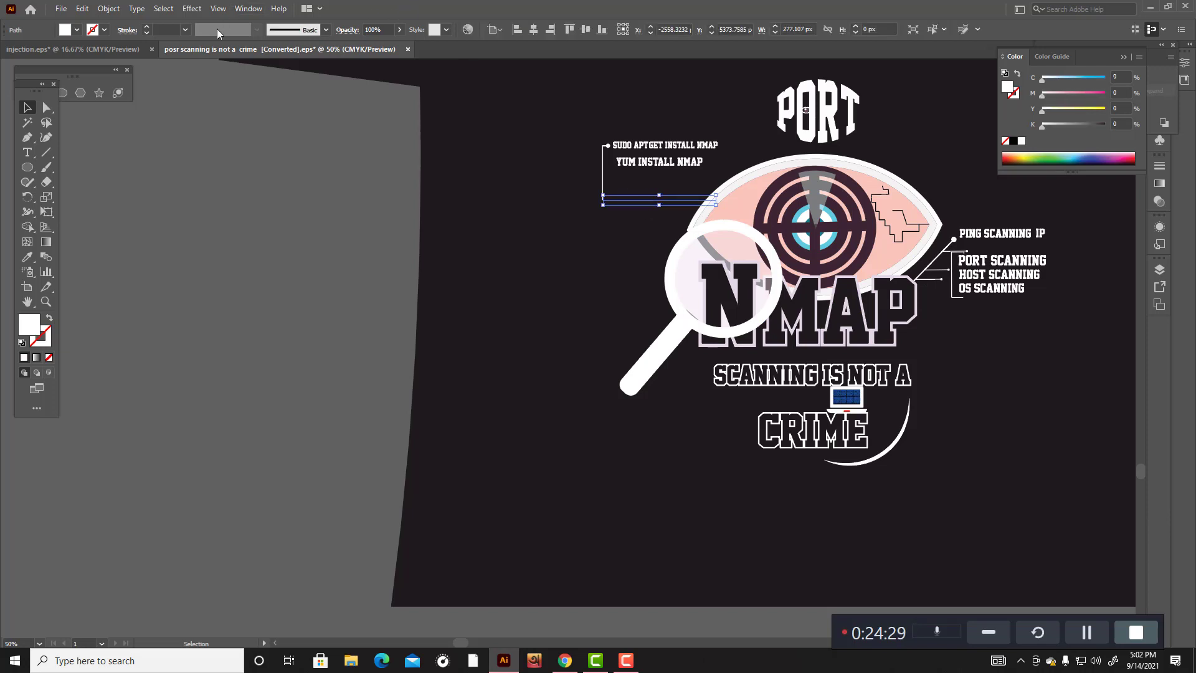
{"action": "scroll", "coordinate": [160, 30], "scroll_direction": "up", "scroll_amount": 1}
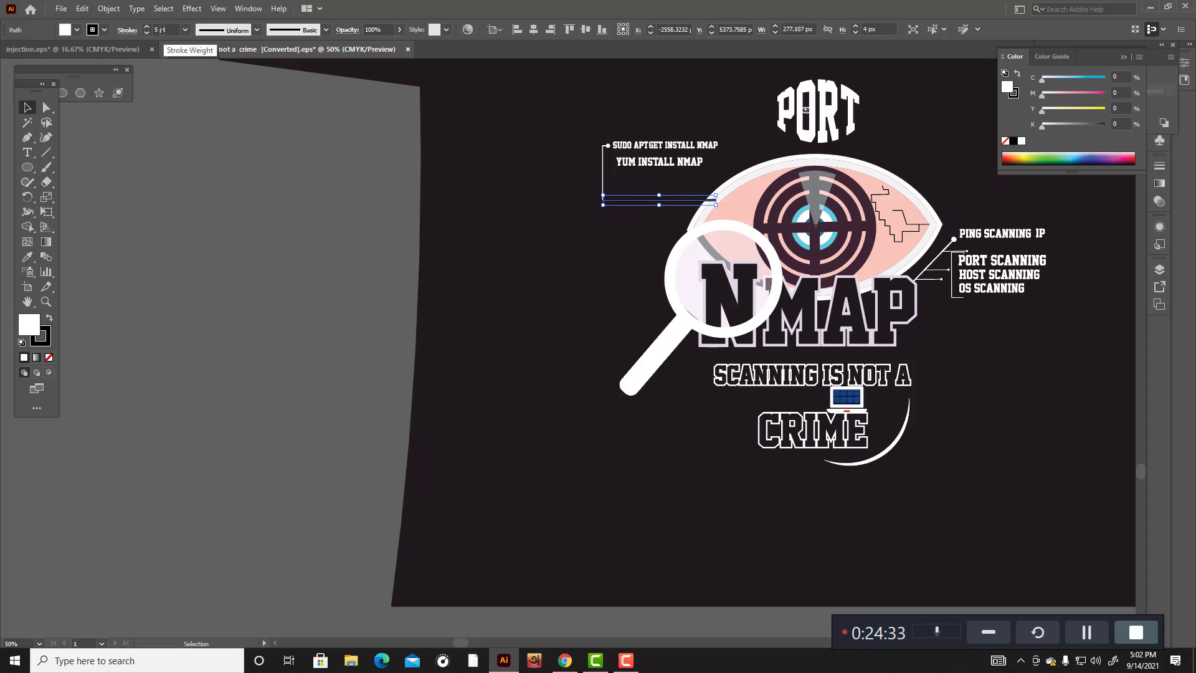
{"action": "scroll", "coordinate": [162, 30], "scroll_direction": "up", "scroll_amount": 5}
{"action": "scroll", "coordinate": [161, 30], "scroll_direction": "down", "scroll_amount": 5}
{"action": "scroll", "coordinate": [161, 30], "scroll_direction": "down", "scroll_amount": 1}
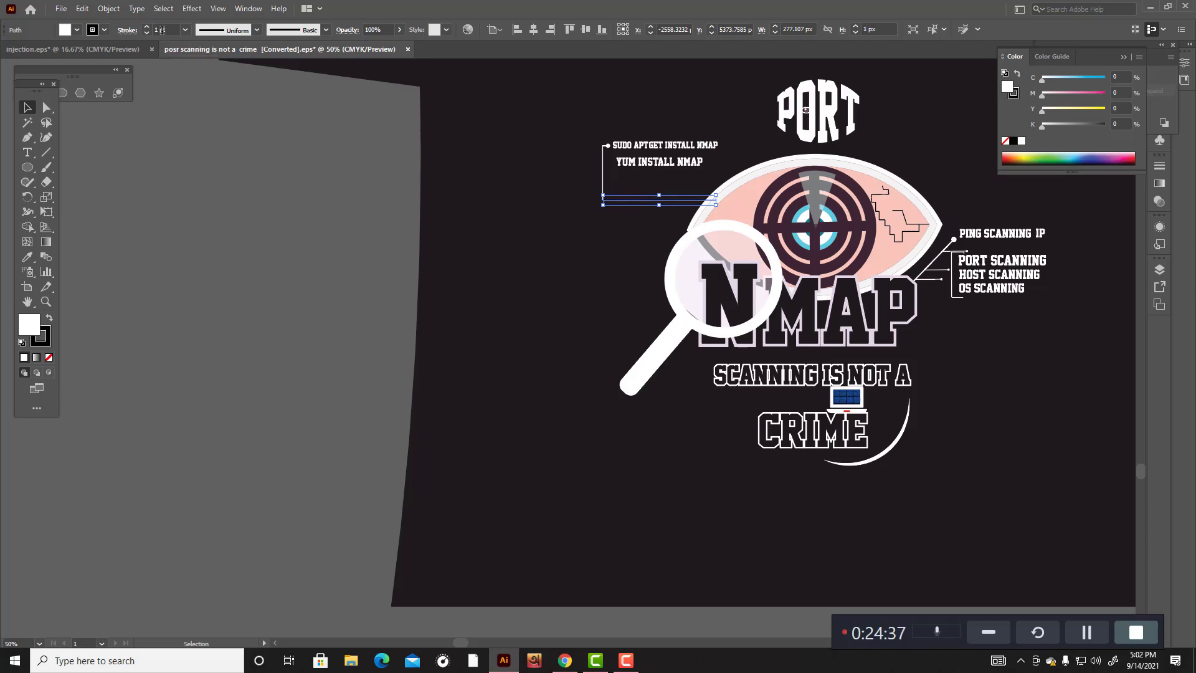
{"action": "left_click", "coordinate": [50, 317]}
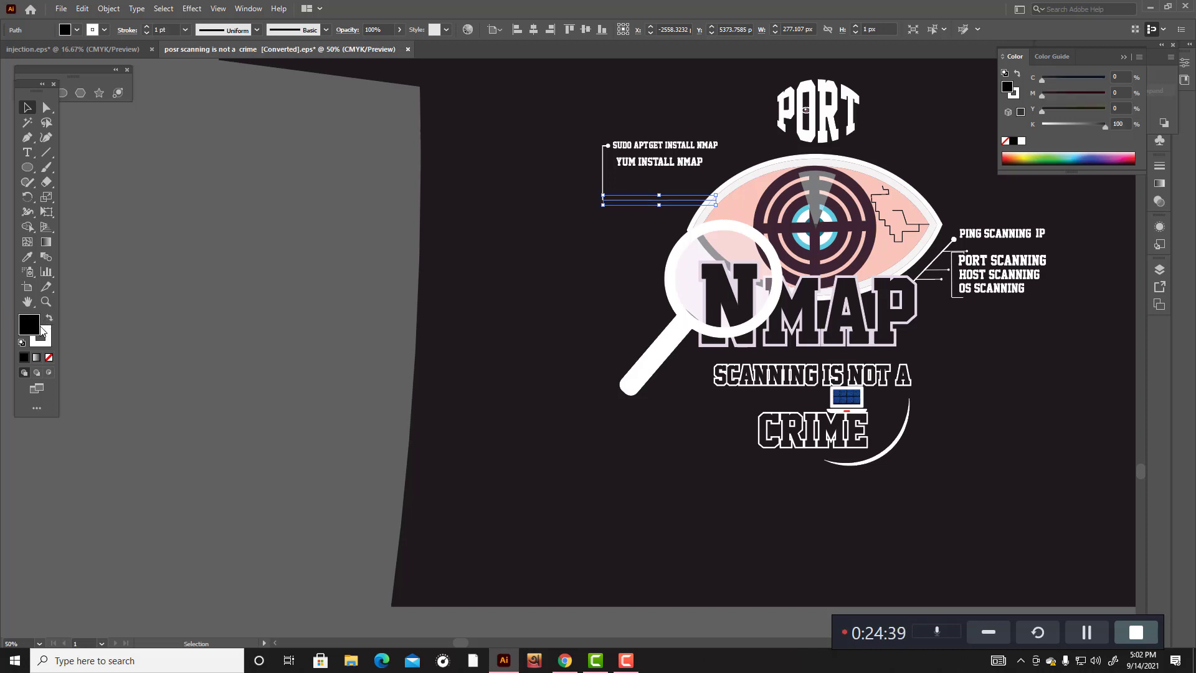
{"action": "left_click", "coordinate": [51, 358]}
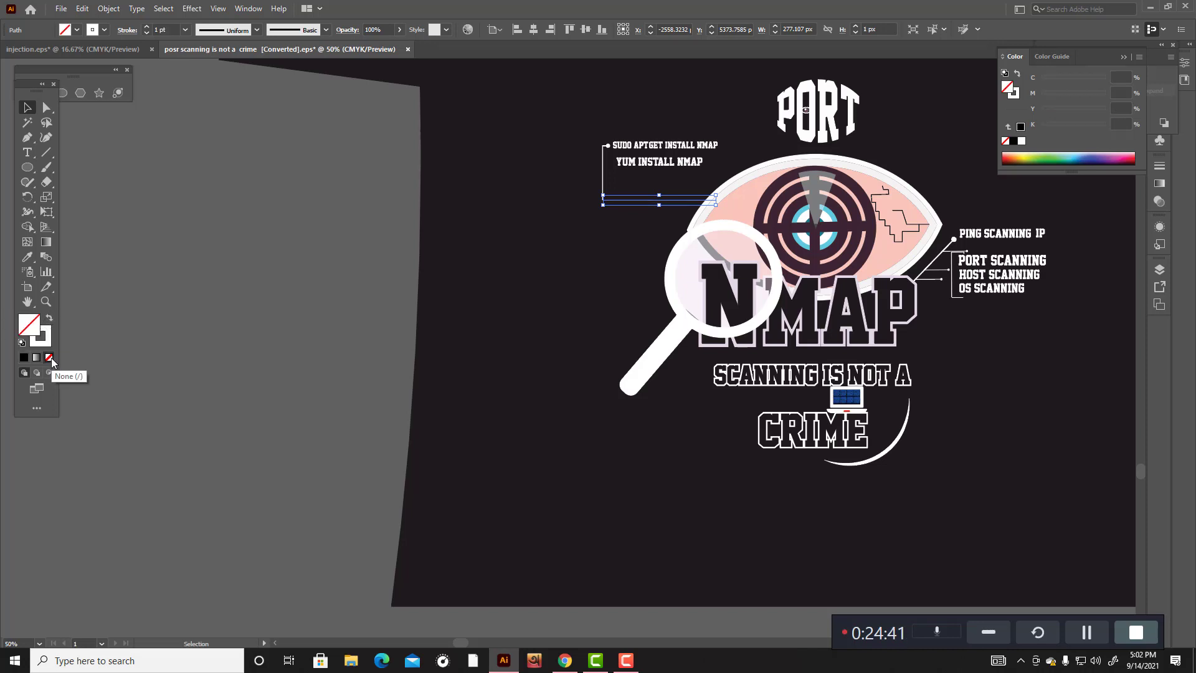
{"action": "left_click", "coordinate": [50, 340]}
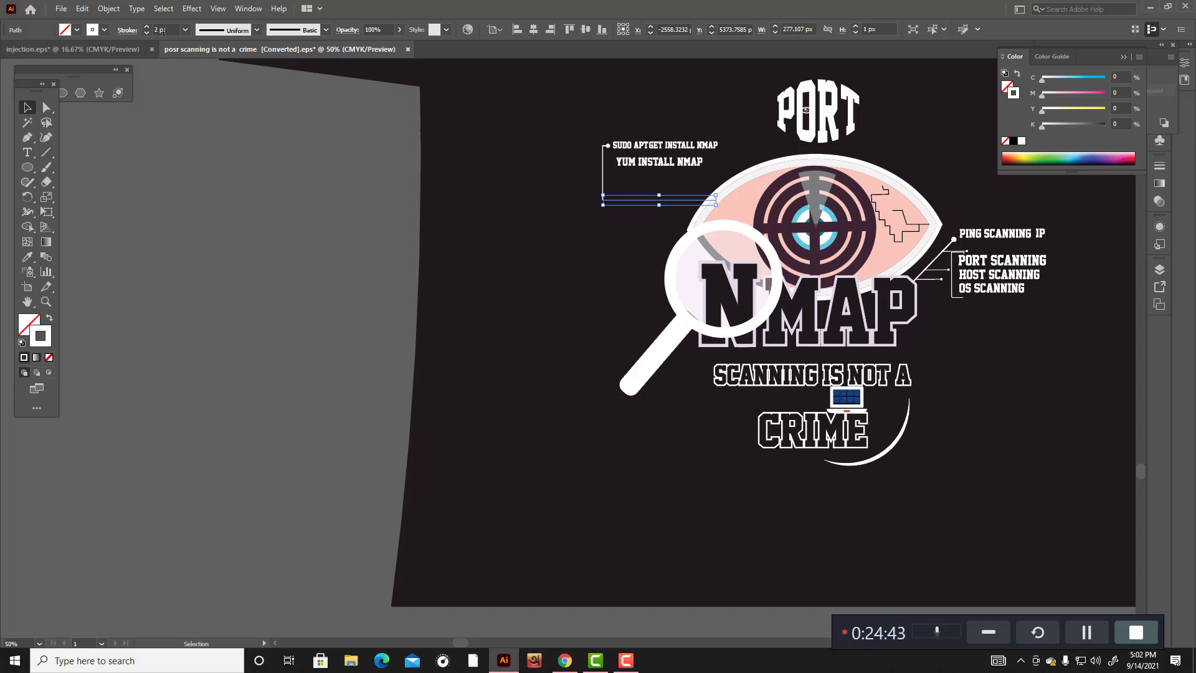
{"action": "left_click", "coordinate": [233, 192]}
Step: Try to delete the horizontal connector line beneath YUM INSTALL NMAP
{"action": "left_click", "coordinate": [711, 200]}
{"action": "key", "text": "Delete"}
{"action": "key", "text": "a"}
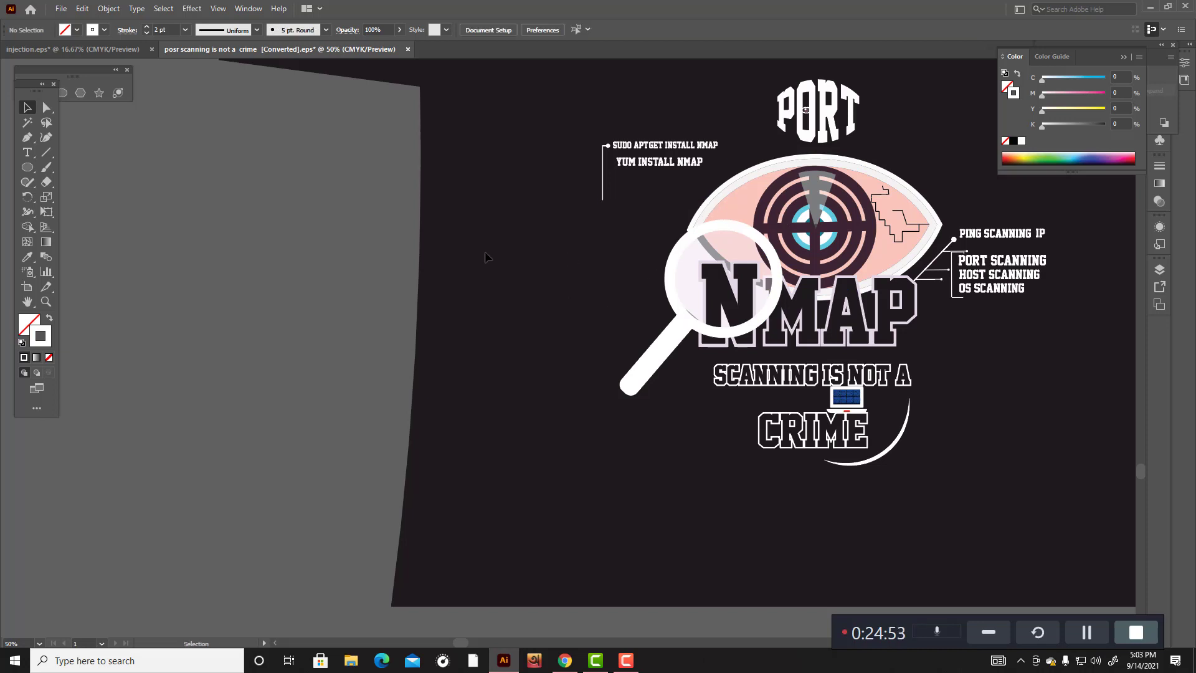
{"action": "scroll", "coordinate": [486, 254], "scroll_direction": "down", "scroll_amount": 3}
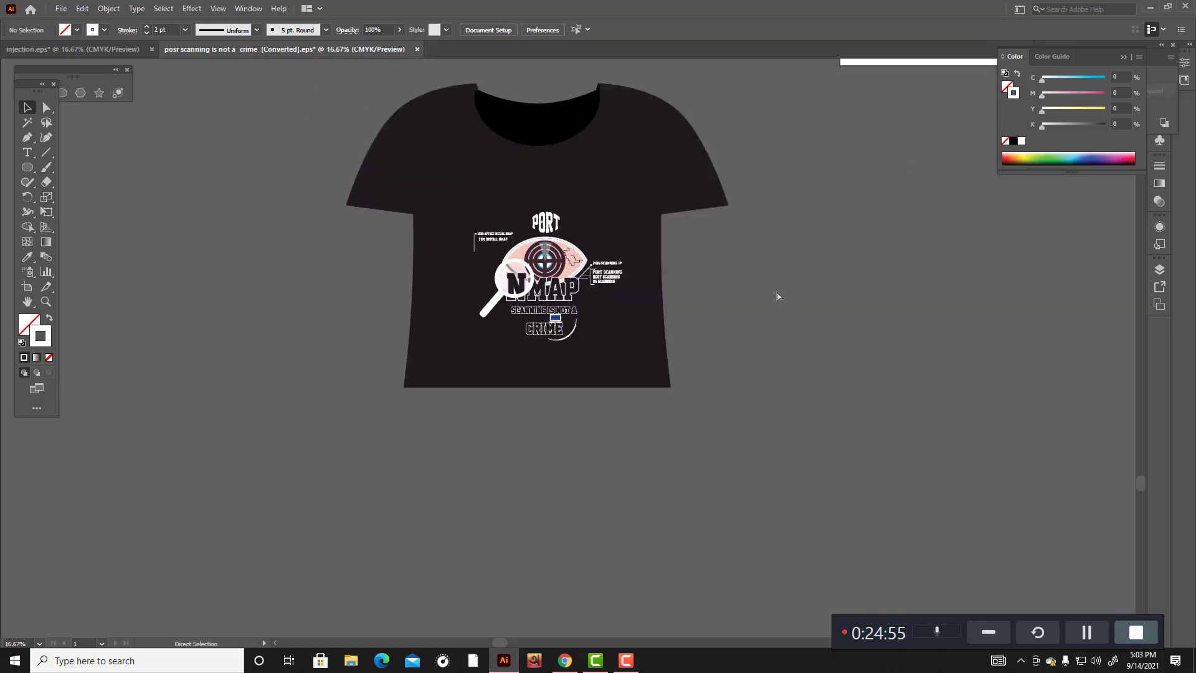
{"action": "key", "text": "ctrl+a"}
{"action": "key", "text": "v"}
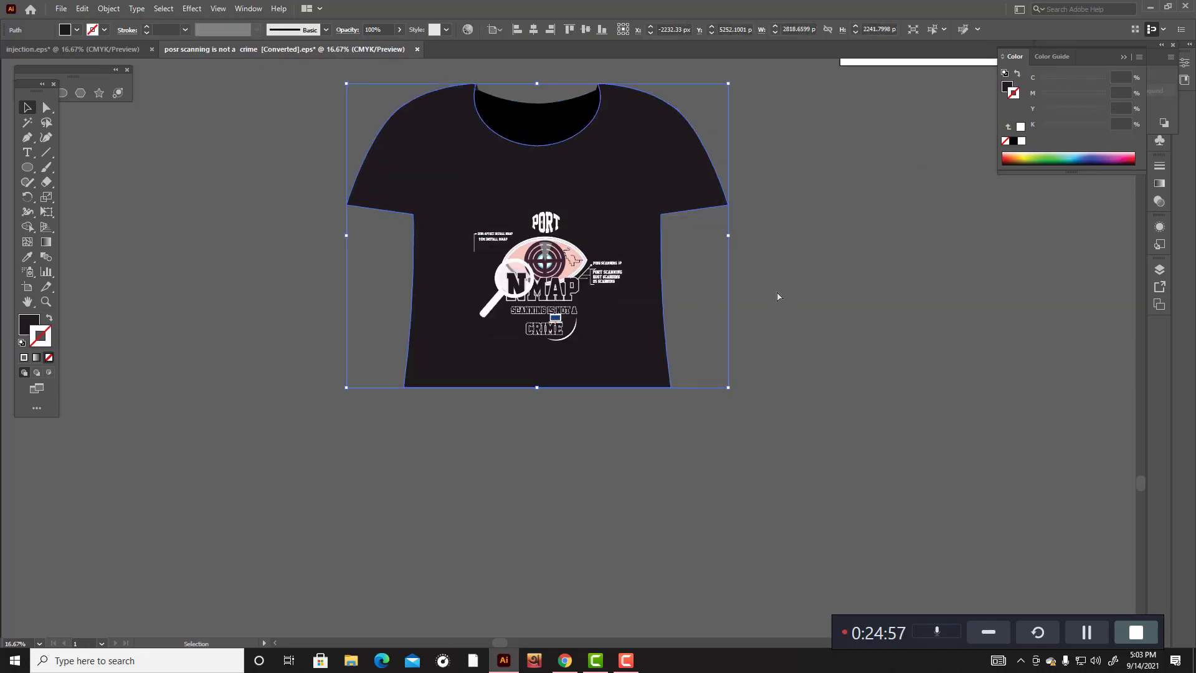
{"action": "left_click", "coordinate": [761, 314]}
{"action": "left_click", "coordinate": [657, 295]}
{"action": "left_click", "coordinate": [553, 121], "text": "shift"}
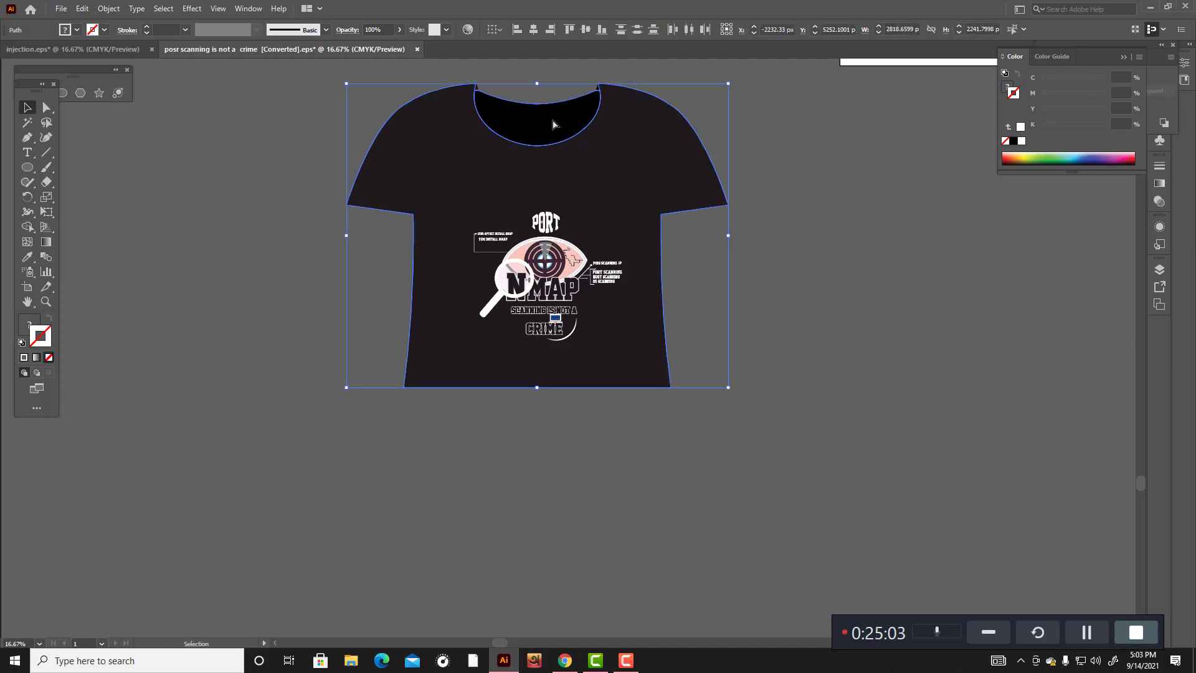
{"action": "left_click", "coordinate": [875, 289]}
Step: Scale the whole dark T-shirt mockup down to about 1793 × 1426 px and move it onto the artboard's empty area beside the pink-eye design
{"action": "scroll", "coordinate": [791, 282], "scroll_direction": "up", "scroll_amount": 1}
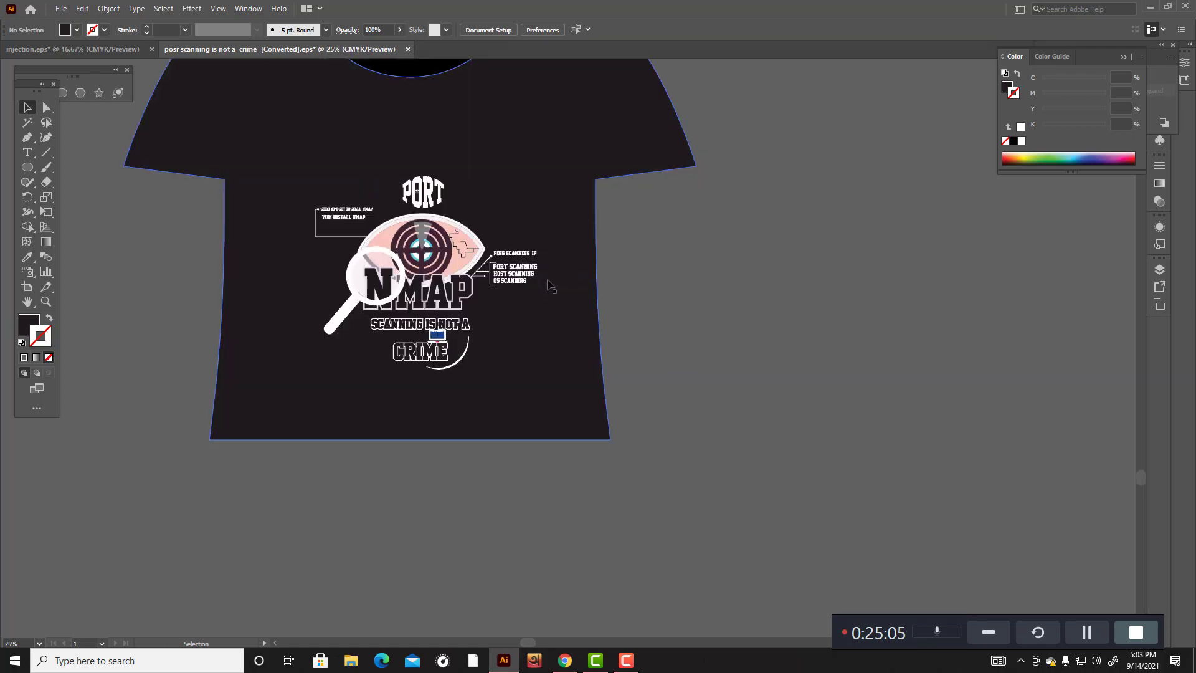
{"action": "scroll", "coordinate": [462, 248], "scroll_direction": "down", "scroll_amount": 3}
{"action": "scroll", "coordinate": [433, 289], "scroll_direction": "up", "scroll_amount": 3}
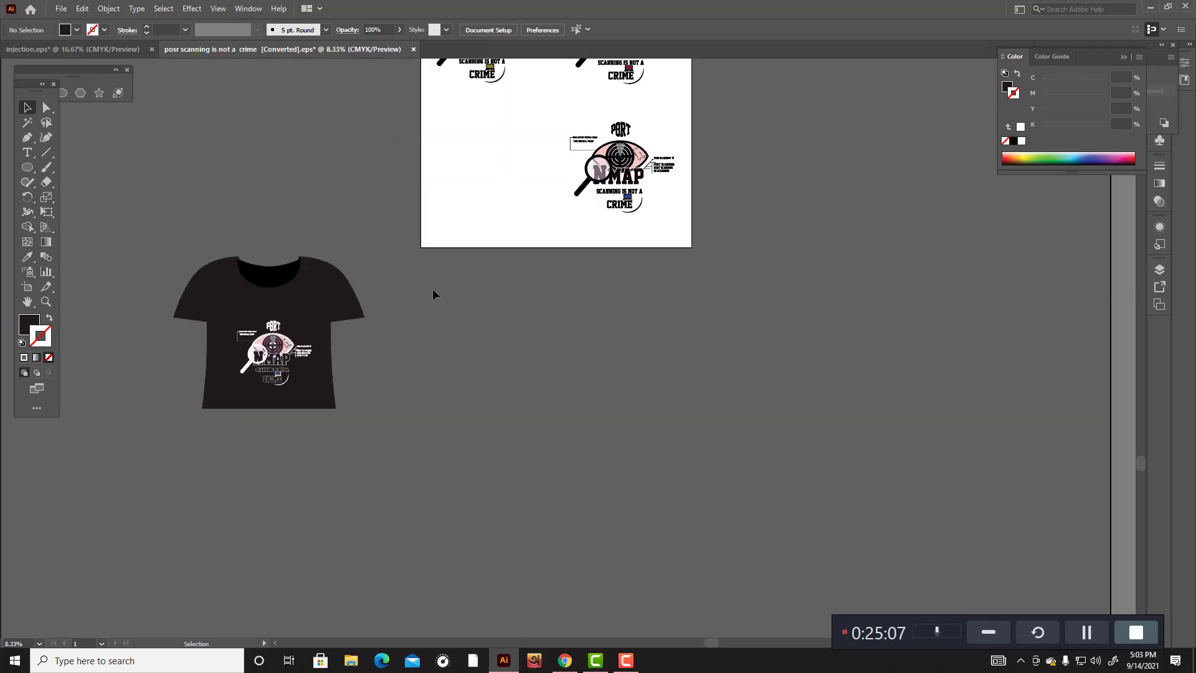
{"action": "left_click_drag", "start_coordinate": [171, 271], "coordinate": [413, 507]}
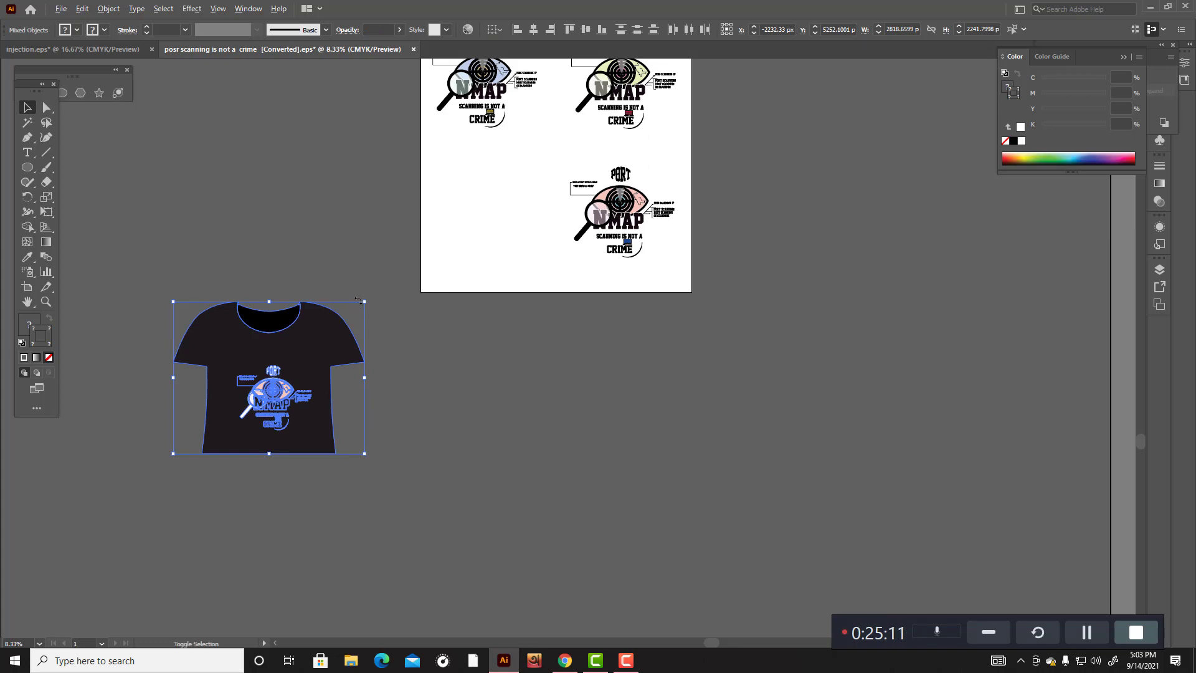
{"action": "left_click_drag", "start_coordinate": [364, 301], "coordinate": [329, 329]}
{"action": "left_click_drag", "start_coordinate": [307, 367], "coordinate": [525, 191]}
{"action": "scroll", "coordinate": [543, 345], "scroll_direction": "up", "scroll_amount": 2}
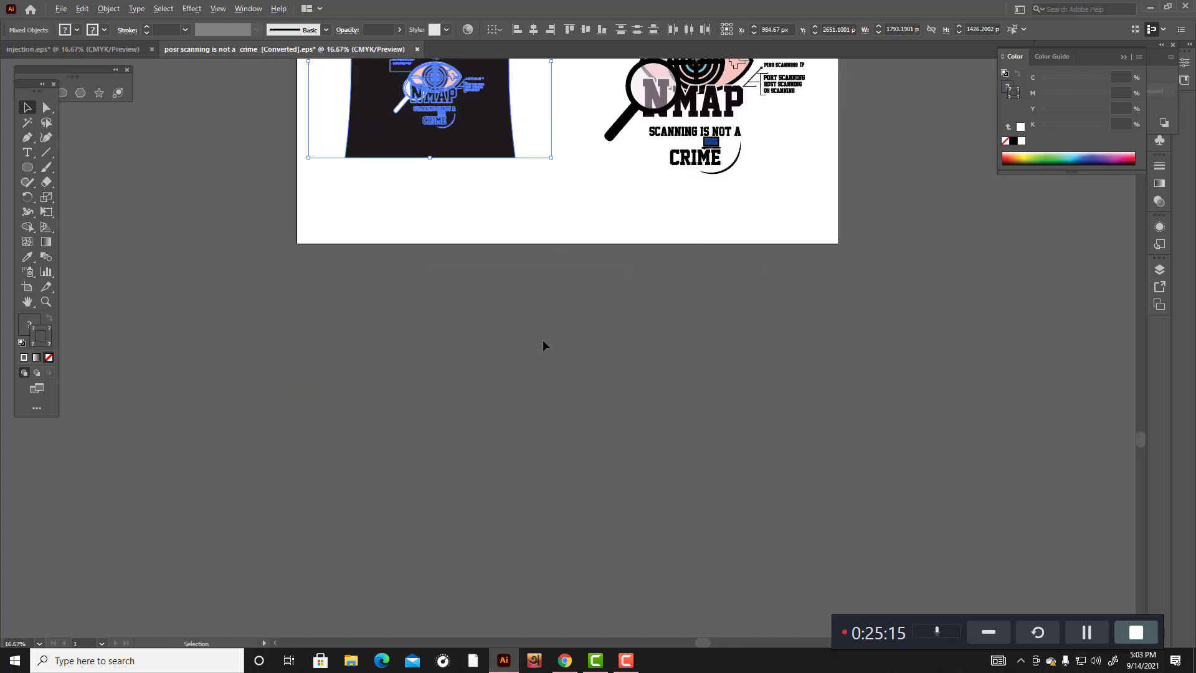
{"action": "left_click", "coordinate": [551, 351]}
Step: Duplicate the dark shirt body and neckline, without the artwork, to the empty canvas below the artboard
{"action": "scroll", "coordinate": [558, 349], "scroll_direction": "up", "scroll_amount": 3}
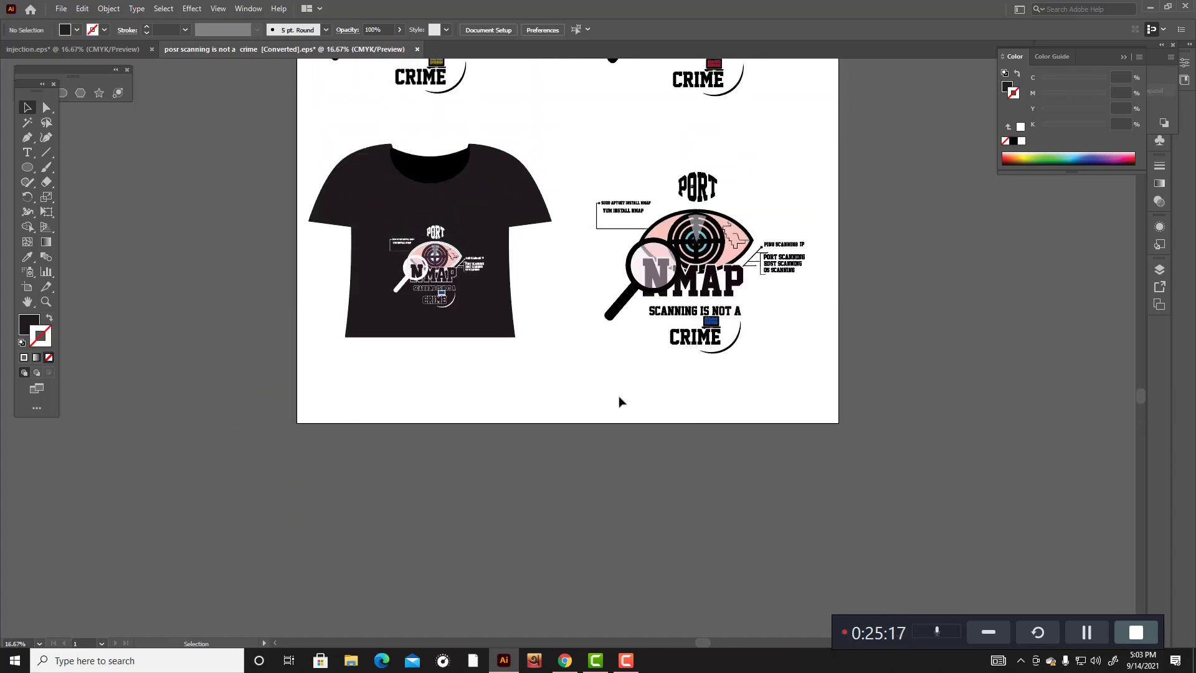
{"action": "left_click", "coordinate": [476, 194]}
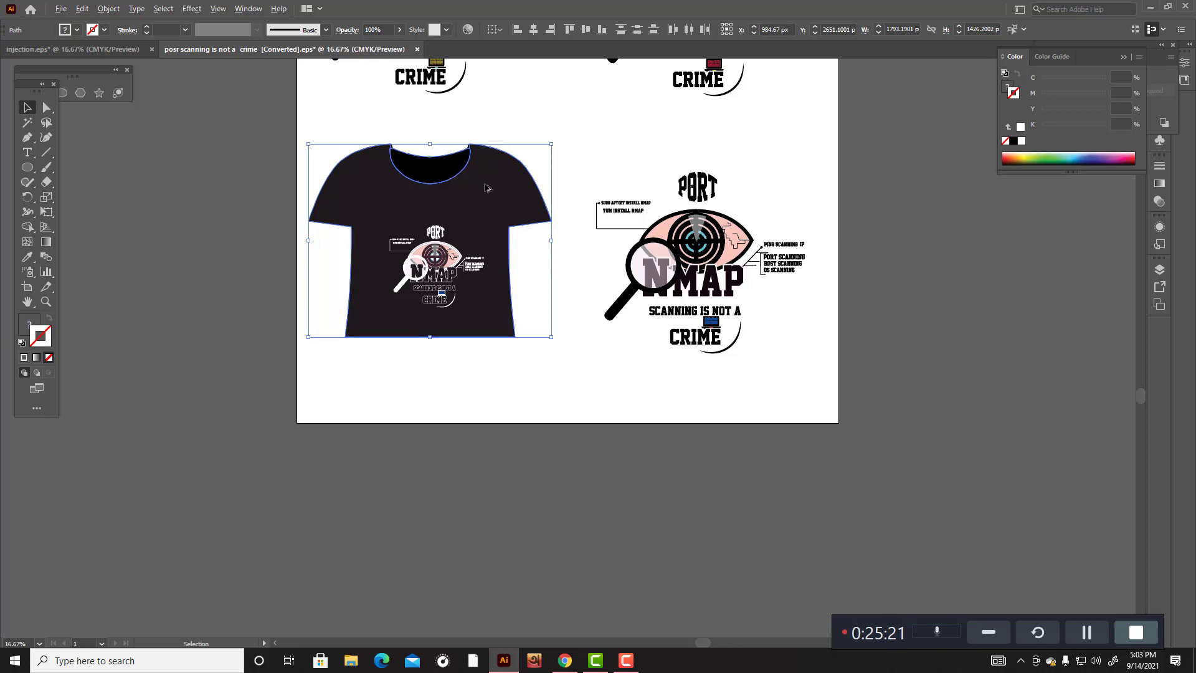
{"action": "left_click_drag", "start_coordinate": [455, 175], "coordinate": [636, 483], "text": "alt"}
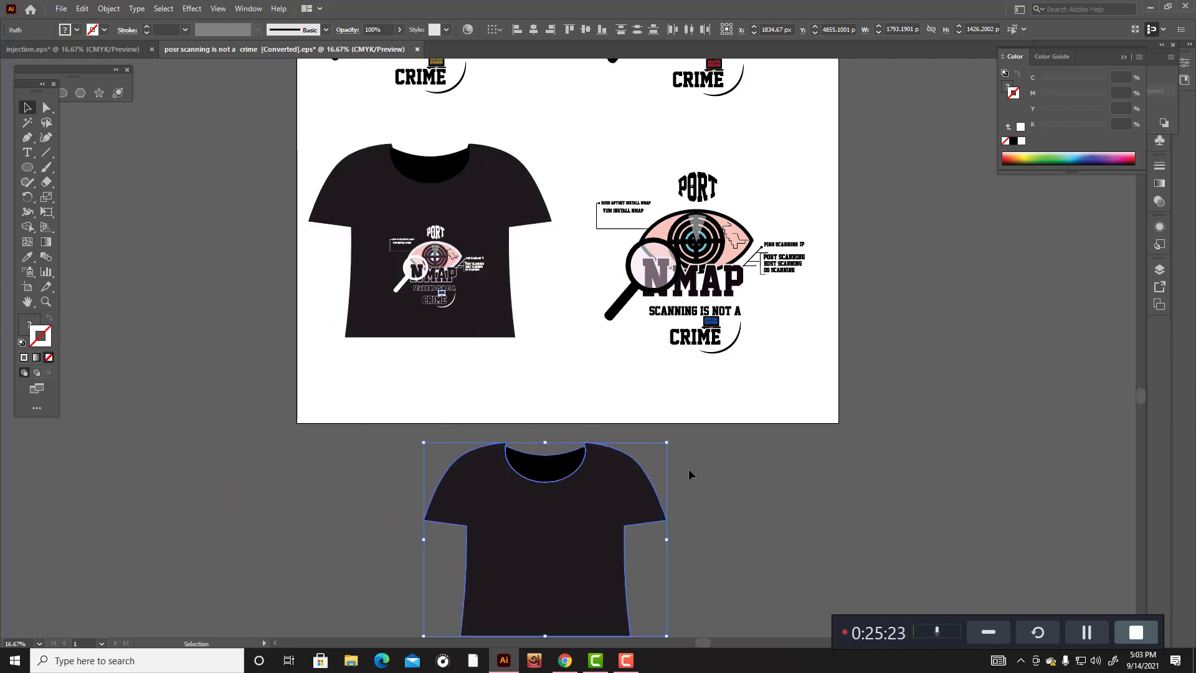
{"action": "scroll", "coordinate": [682, 464], "scroll_direction": "down", "scroll_amount": 3}
{"action": "scroll", "coordinate": [802, 402], "scroll_direction": "up", "scroll_amount": 3}
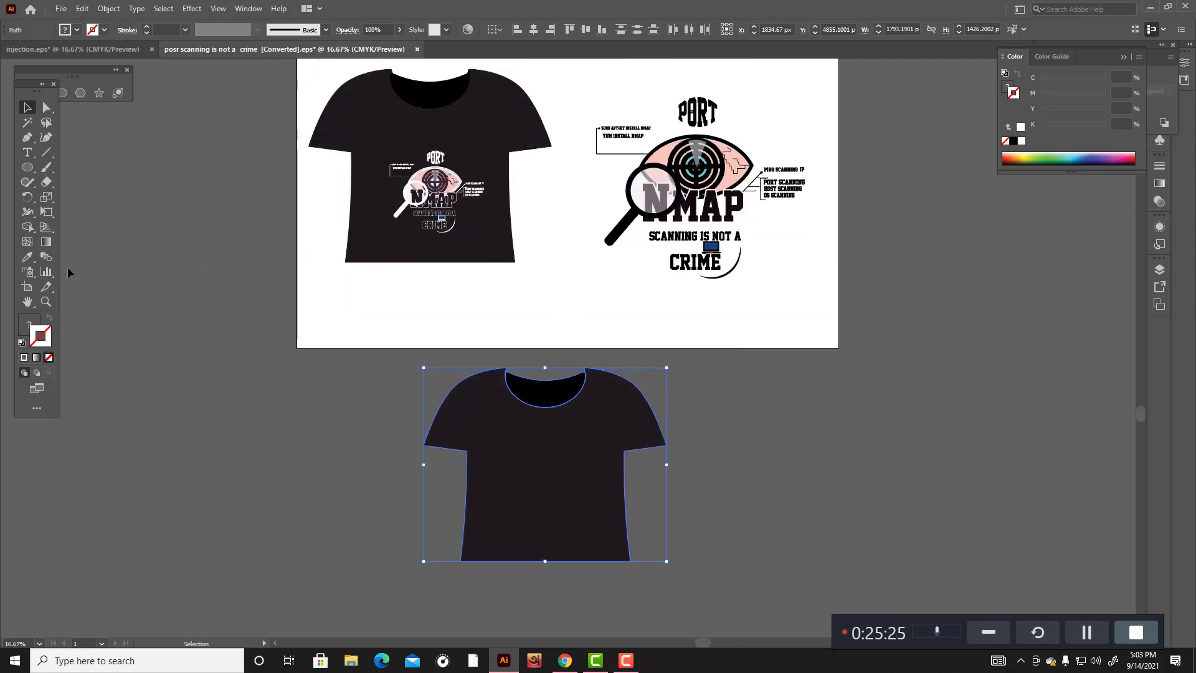
Step: Recolor the duplicated shirt body and neckline with the white sampled from the artboard
{"action": "left_click", "coordinate": [27, 257]}
{"action": "left_click", "coordinate": [412, 318]}
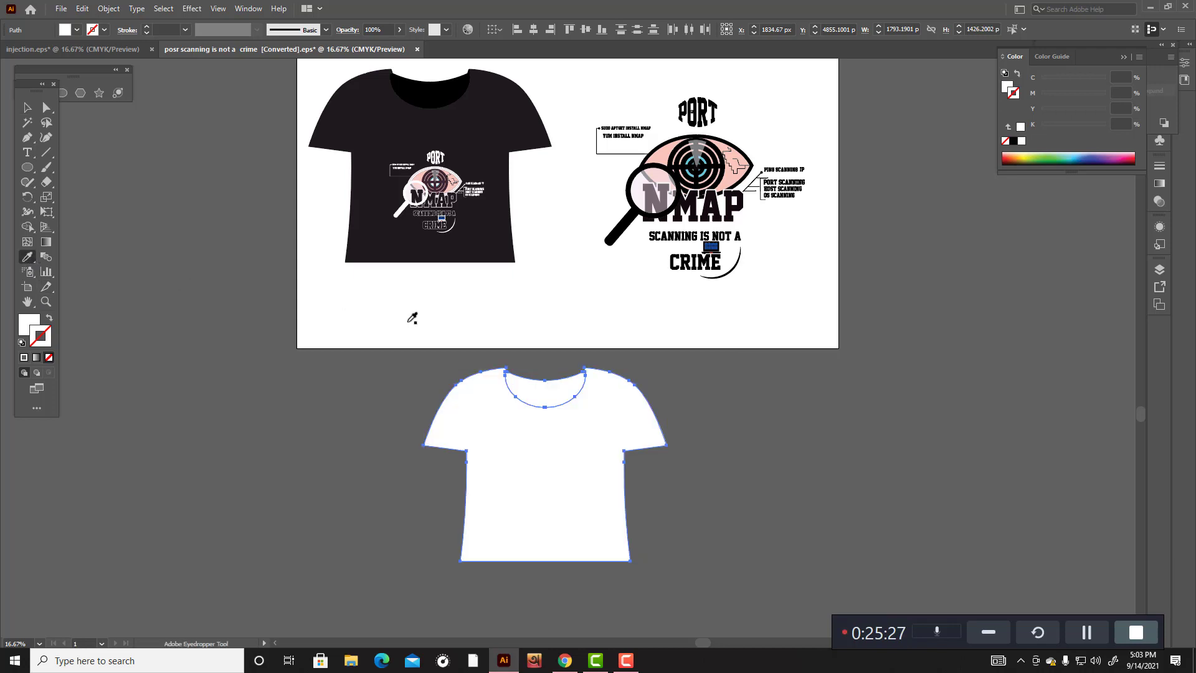
{"action": "left_click", "coordinate": [27, 109]}
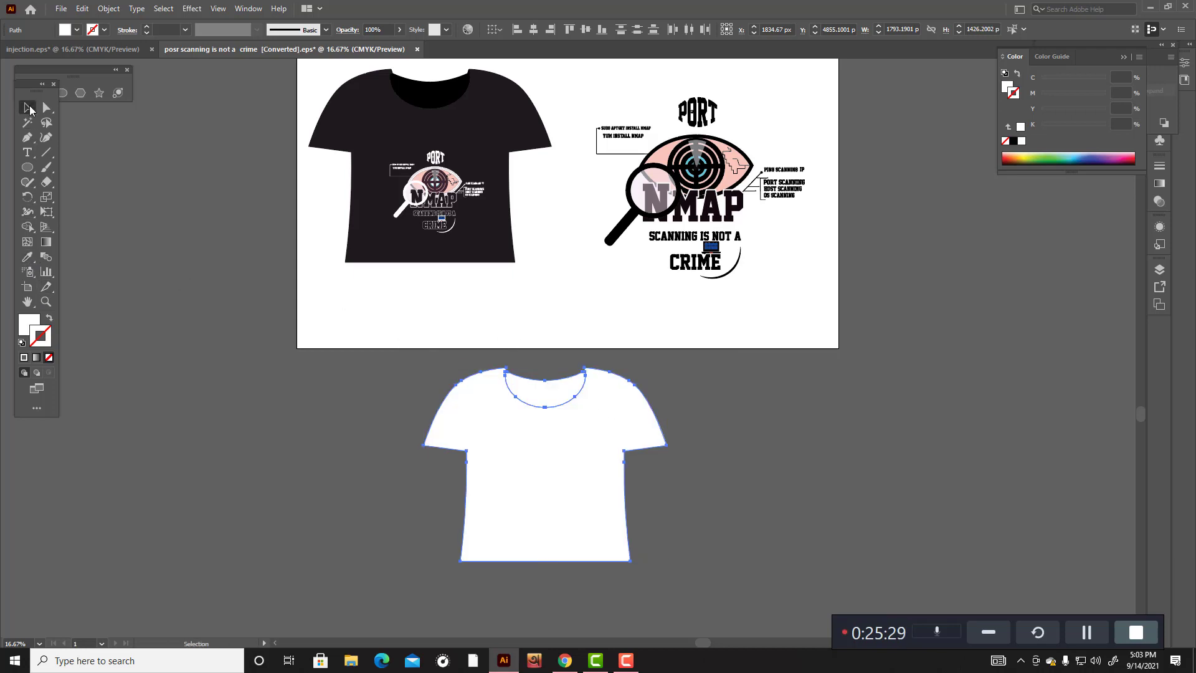
{"action": "left_click", "coordinate": [324, 386]}
Step: Recolor the white shirt's inner neckline light grey with 7% black (K)
{"action": "left_click", "coordinate": [554, 400]}
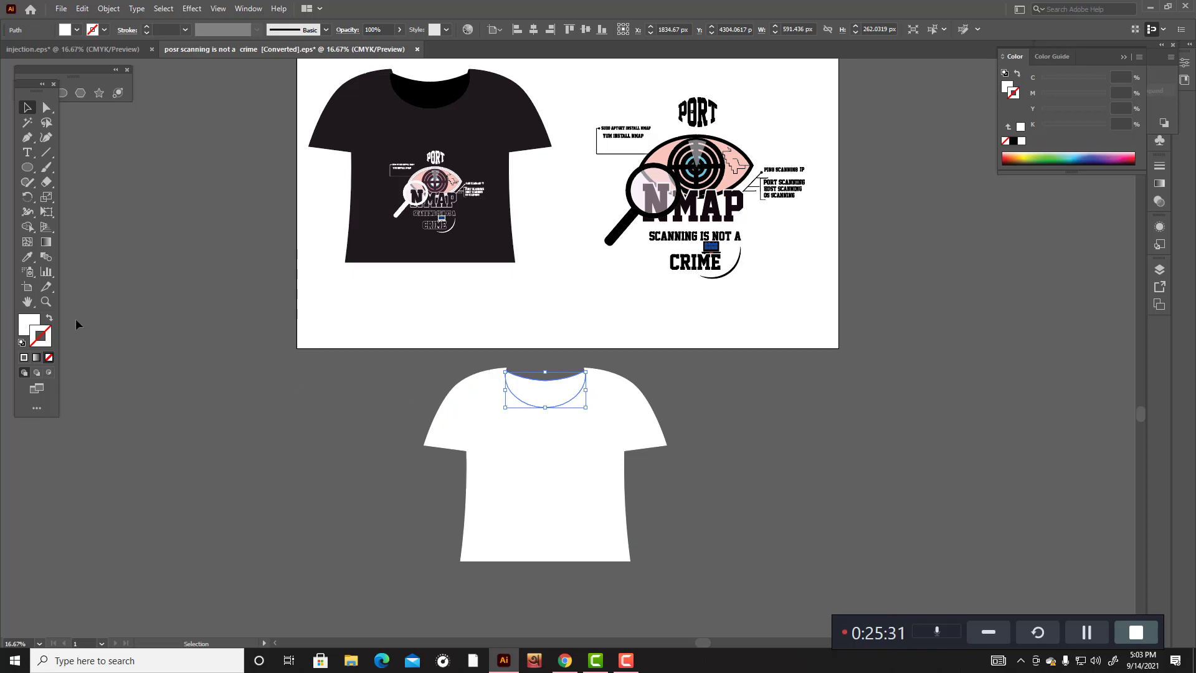
{"action": "double_click", "coordinate": [31, 327]}
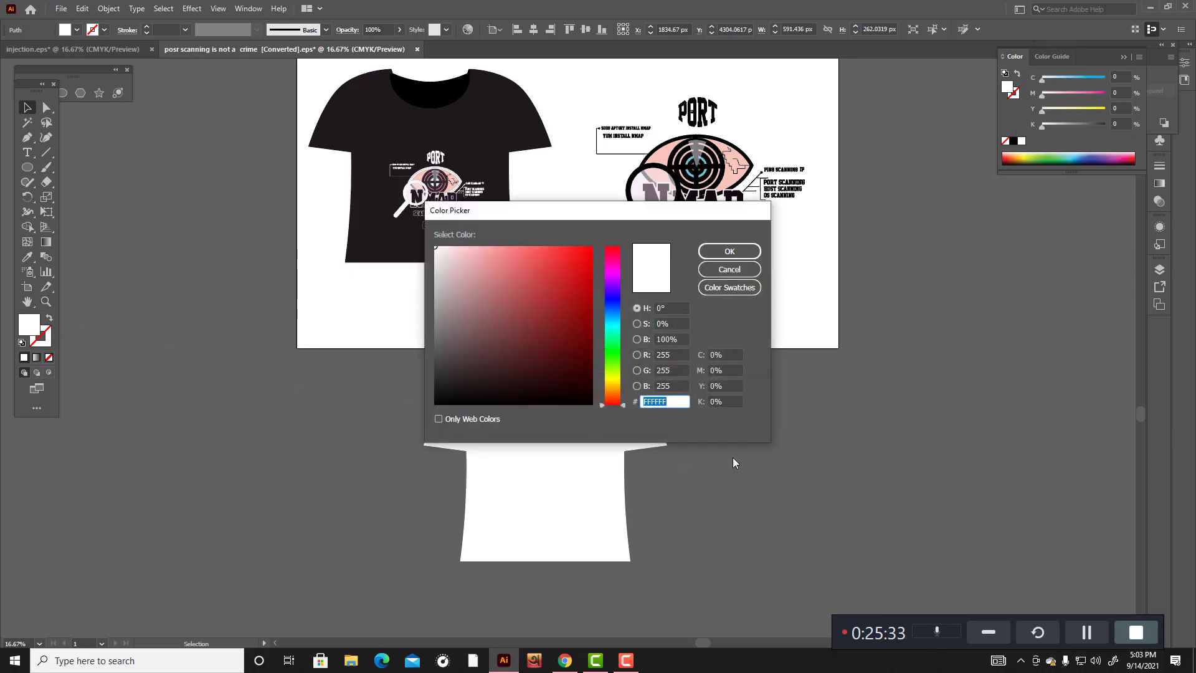
{"action": "left_click", "coordinate": [715, 401]}
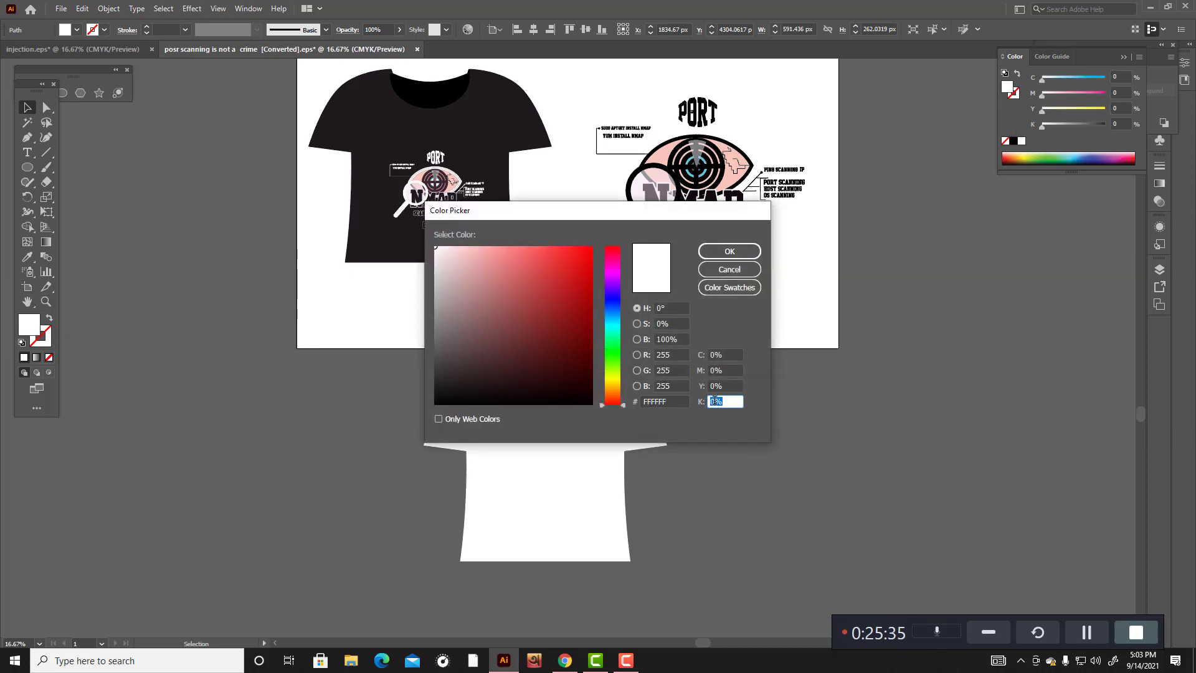
{"action": "key", "text": "Up"}
{"action": "key", "text": "Up"}
{"action": "key", "text": "Up"}
{"action": "key", "text": "Up"}
{"action": "key", "text": "Up"}
{"action": "key", "text": "Up"}
{"action": "key", "text": "Up"}
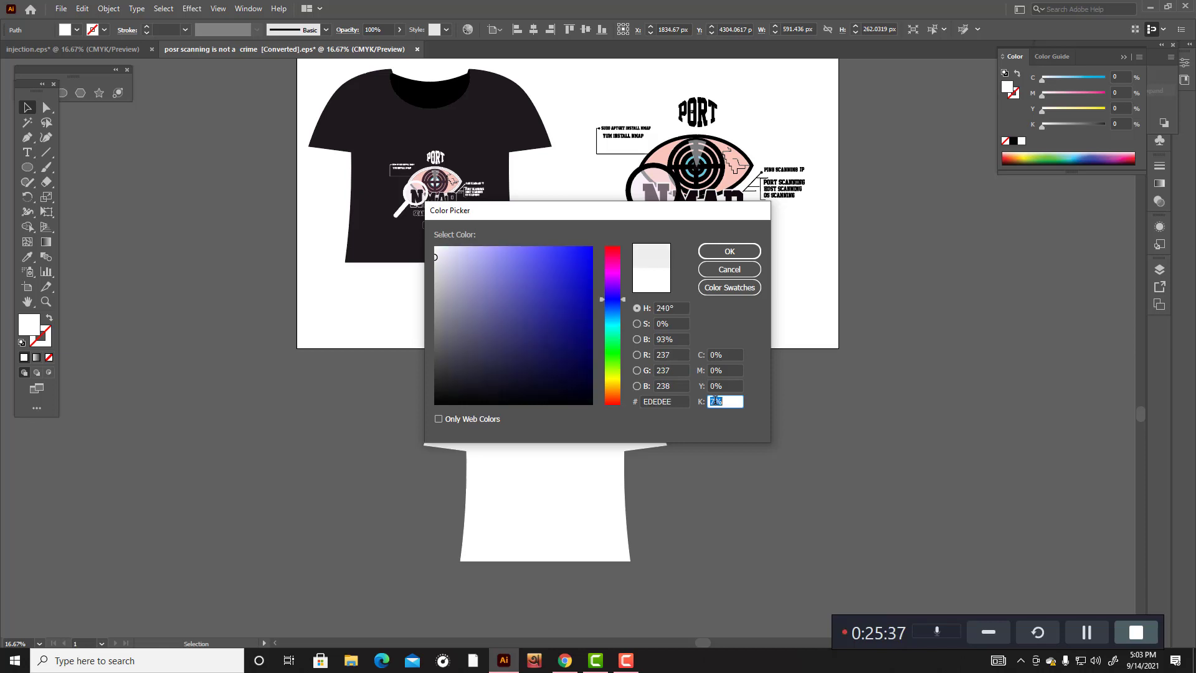
{"action": "left_click", "coordinate": [729, 251]}
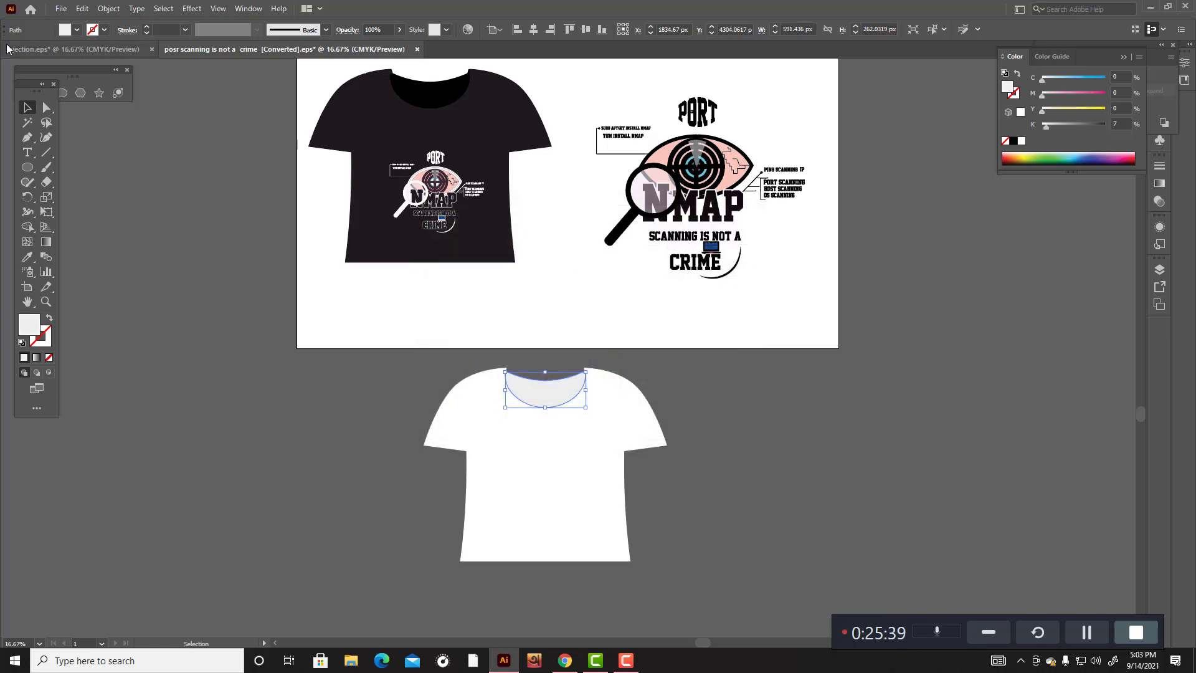
{"action": "left_click", "coordinate": [216, 292]}
Step: Move the pink-eye NMAP artwork off the artboard, scale it down, and place it on the white shirt's chest
{"action": "scroll", "coordinate": [217, 292], "scroll_direction": "up", "scroll_amount": 2}
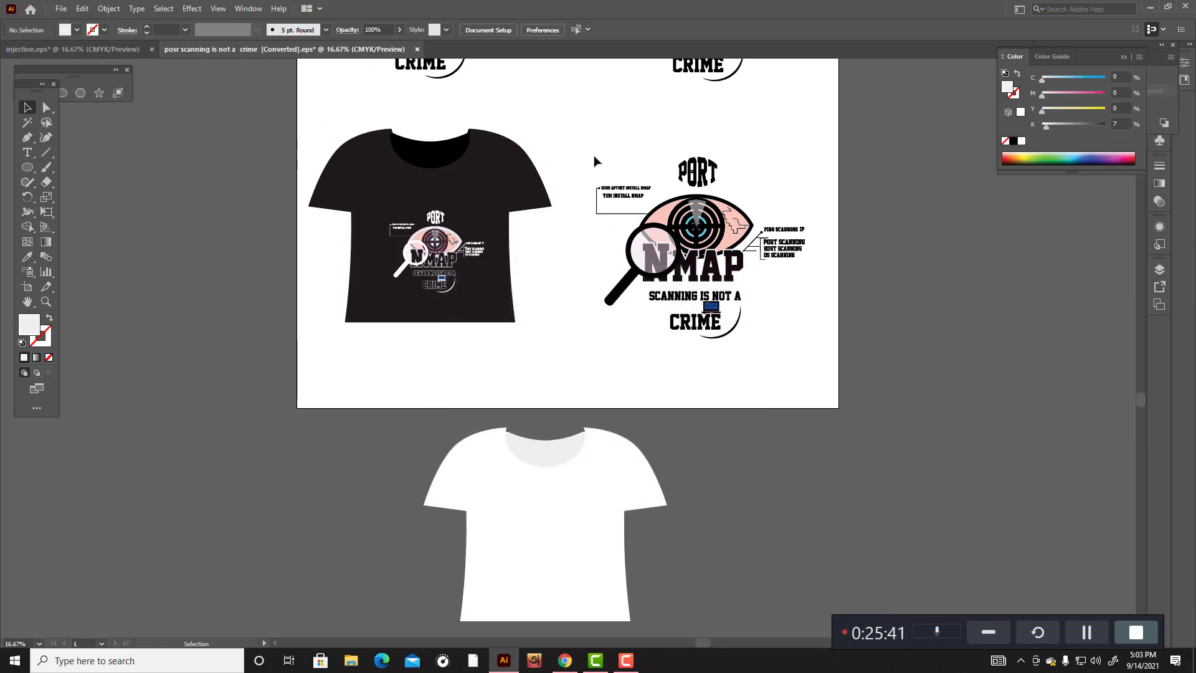
{"action": "left_click", "coordinate": [795, 343]}
{"action": "scroll", "coordinate": [813, 270], "scroll_direction": "down", "scroll_amount": 3}
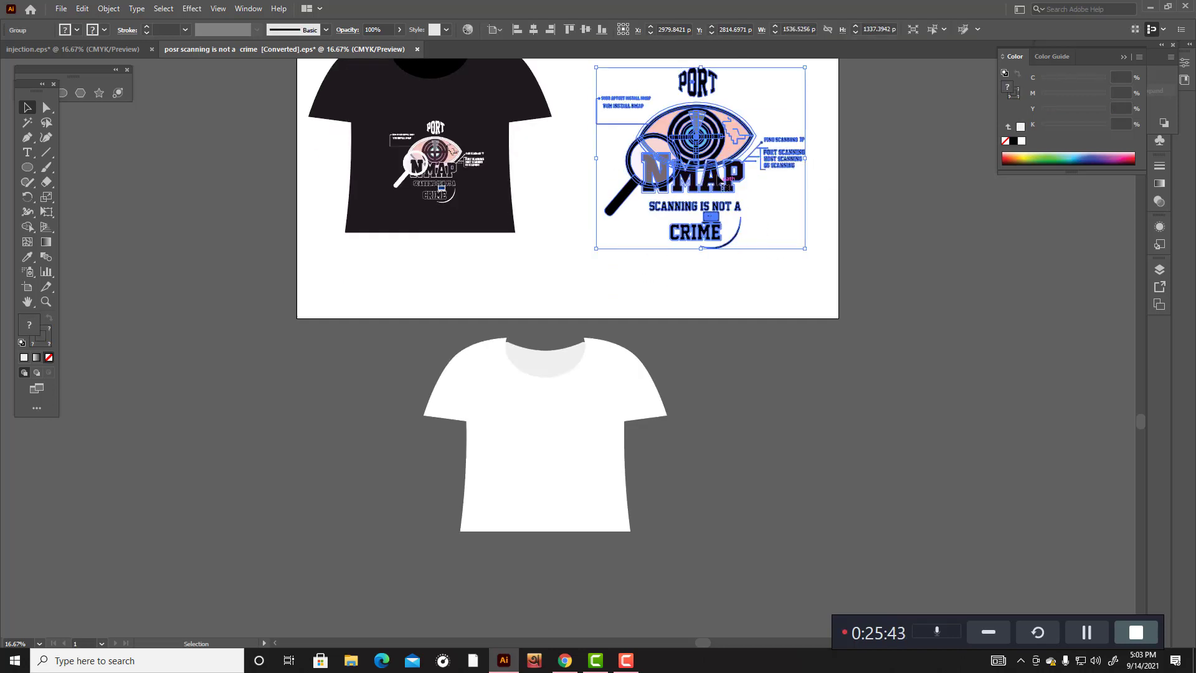
{"action": "left_click_drag", "start_coordinate": [698, 138], "coordinate": [861, 466]}
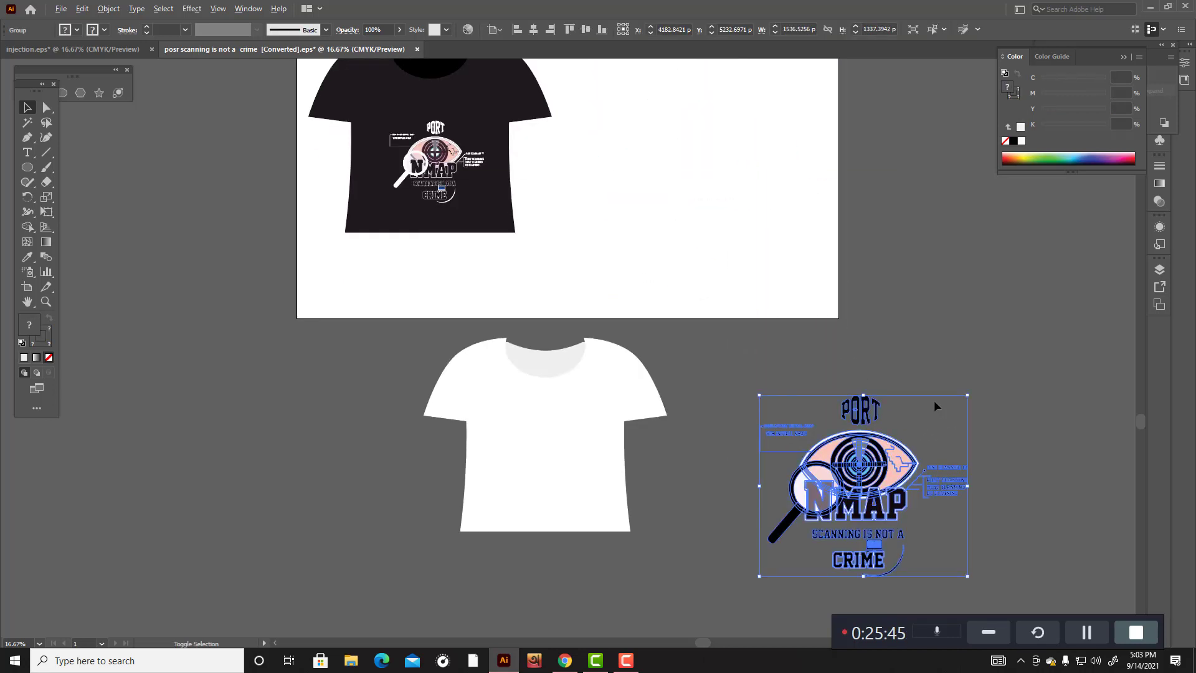
{"action": "left_click_drag", "start_coordinate": [968, 394], "coordinate": [933, 436]}
{"action": "left_click_drag", "start_coordinate": [833, 472], "coordinate": [588, 445]}
{"action": "left_click", "coordinate": [701, 459]}
Step: Move the complete white T-shirt mockup with its artwork onto the artboard's empty area beside the dark shirt
{"action": "scroll", "coordinate": [750, 446], "scroll_direction": "up", "scroll_amount": 2}
{"action": "left_click_drag", "start_coordinate": [423, 371], "coordinate": [723, 547]}
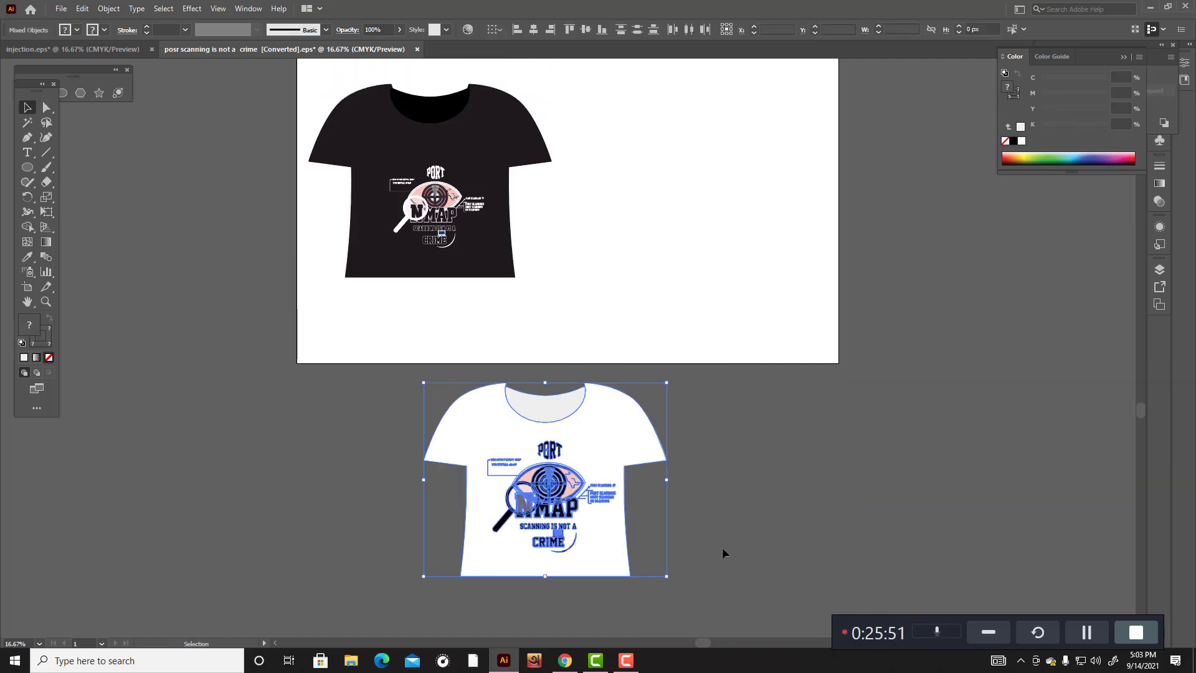
{"action": "scroll", "coordinate": [723, 547], "scroll_direction": "up", "scroll_amount": 3}
{"action": "left_click_drag", "start_coordinate": [602, 551], "coordinate": [741, 255]}
{"action": "scroll", "coordinate": [854, 381], "scroll_direction": "up", "scroll_amount": 2}
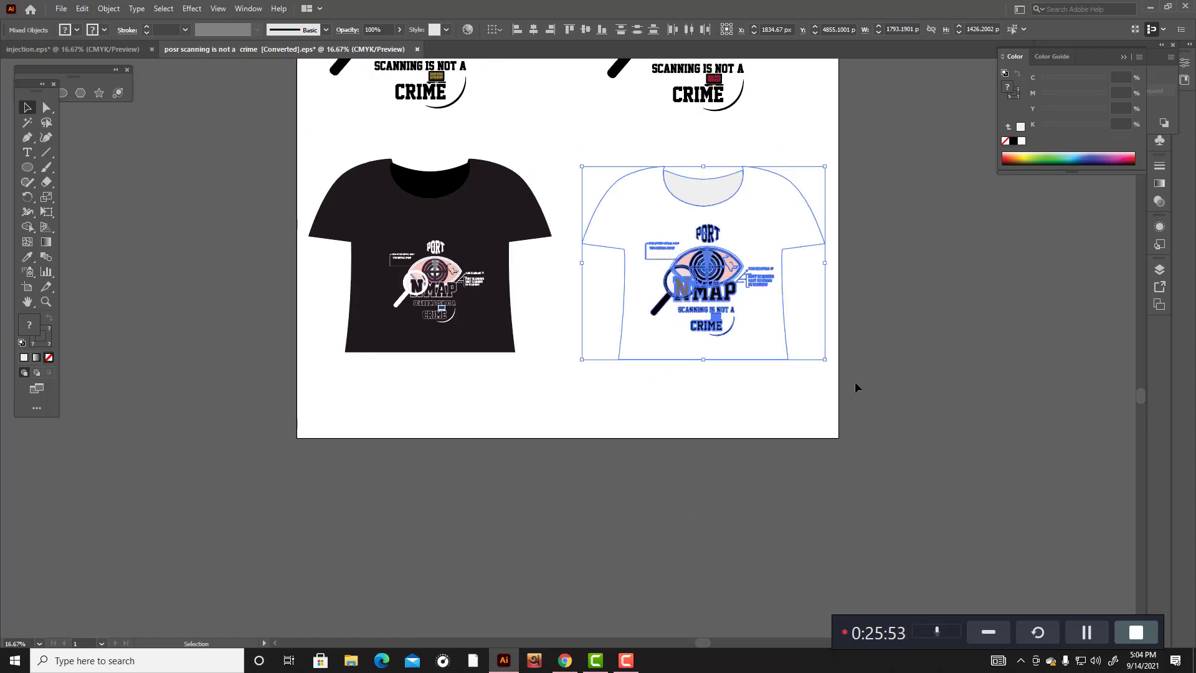
{"action": "left_click", "coordinate": [905, 399]}
Step: Draw a rectangle about 3915 × 3915 px covering nearly the whole artboard
{"action": "scroll", "coordinate": [904, 398], "scroll_direction": "up", "scroll_amount": 2}
{"action": "key", "text": "ctrl+minus"}
{"action": "key", "text": "ctrl+minus"}
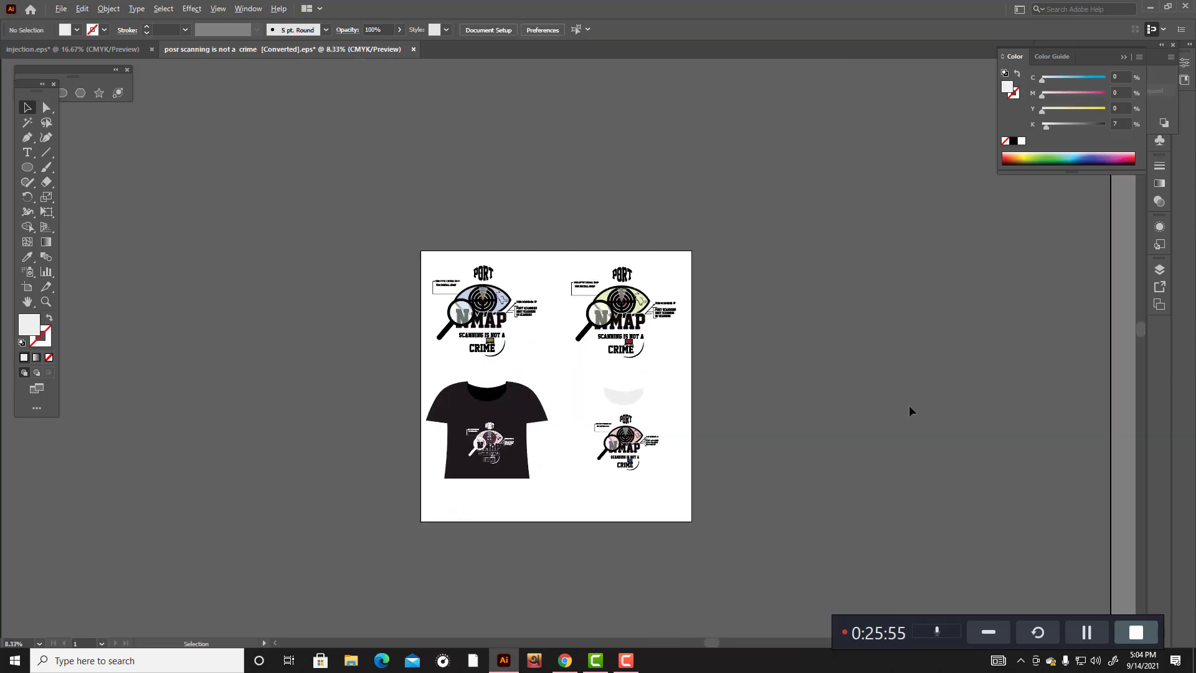
{"action": "left_click", "coordinate": [29, 169]}
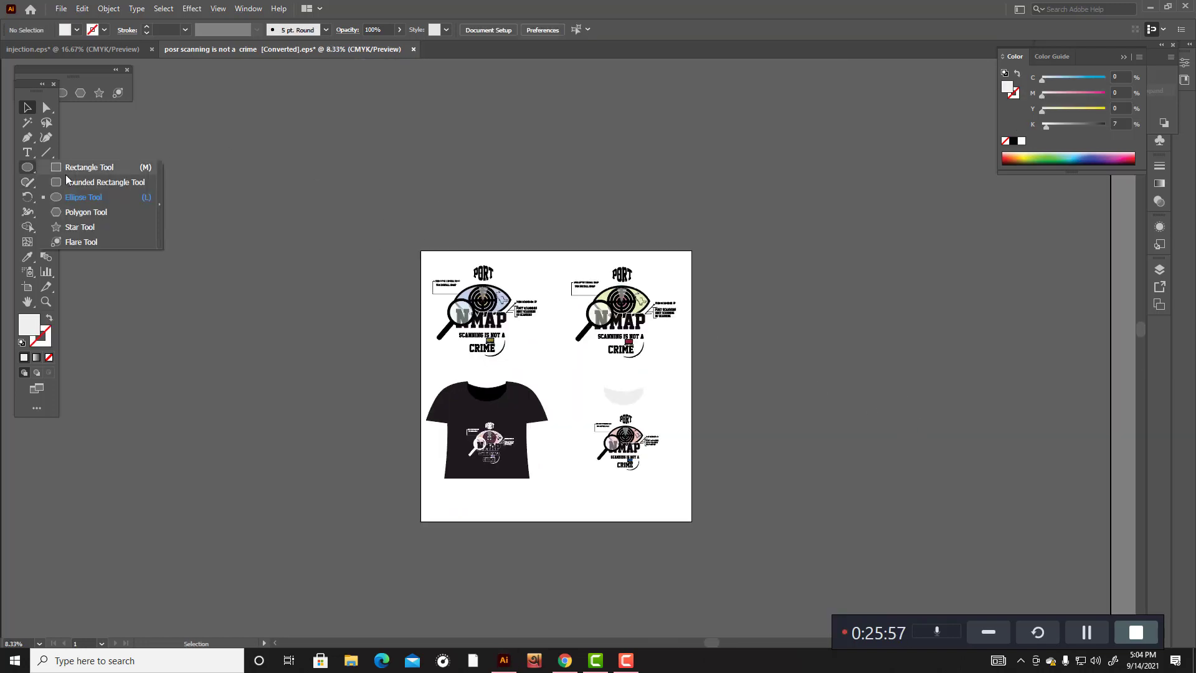
{"action": "left_click", "coordinate": [81, 165]}
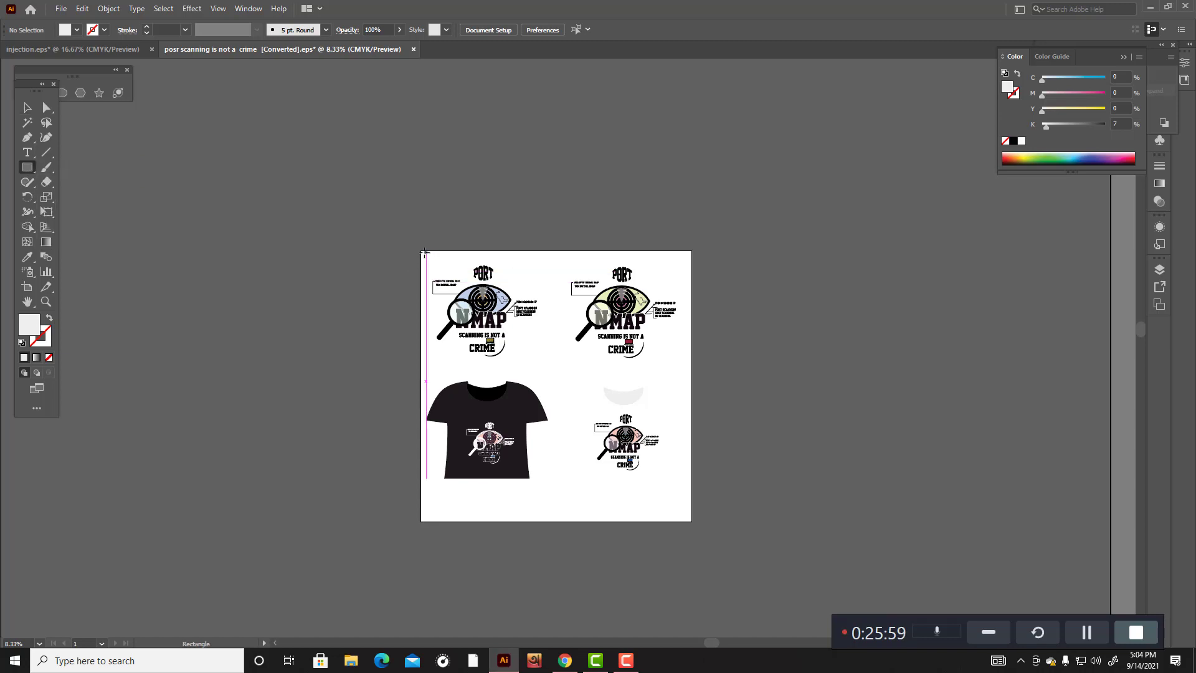
{"action": "left_click_drag", "start_coordinate": [424, 252], "coordinate": [690, 518]}
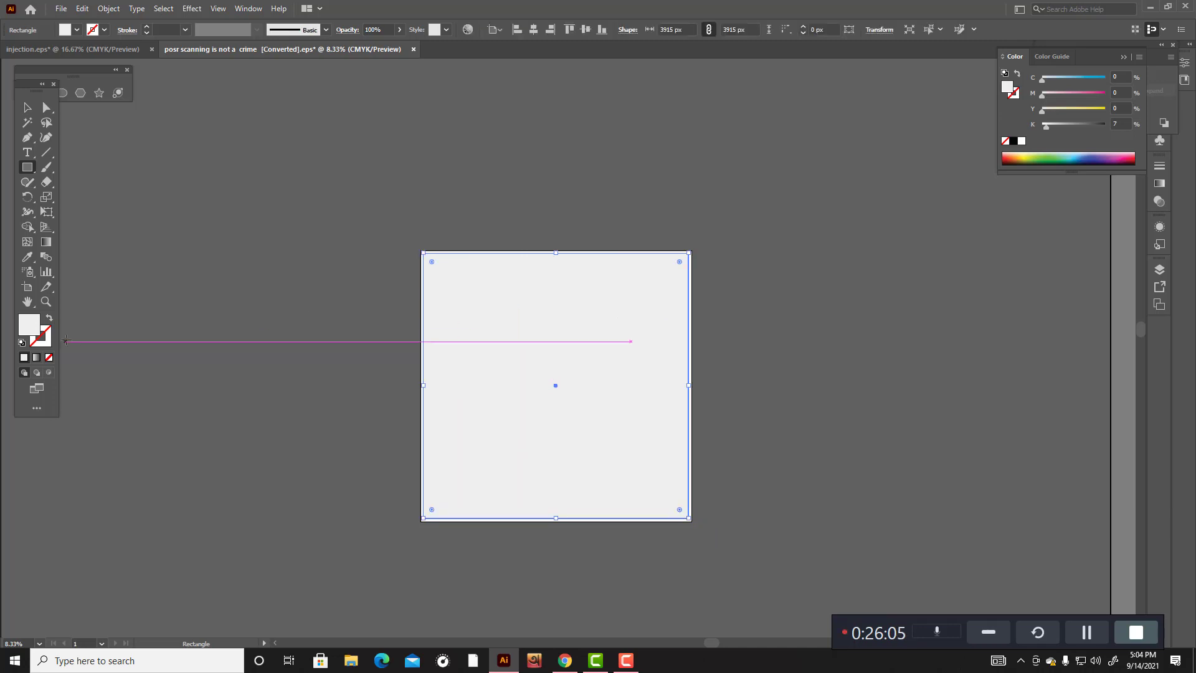
Step: Fill the rectangle with dark navy blue (C 100, M 99.15, Y 27.58, K 41.82) and send it behind all the artwork
{"action": "double_click", "coordinate": [30, 328]}
{"action": "left_click_drag", "start_coordinate": [556, 297], "coordinate": [580, 355]}
{"action": "left_click", "coordinate": [731, 252]}
{"action": "key", "text": "ctrl+shift+bracketleft"}
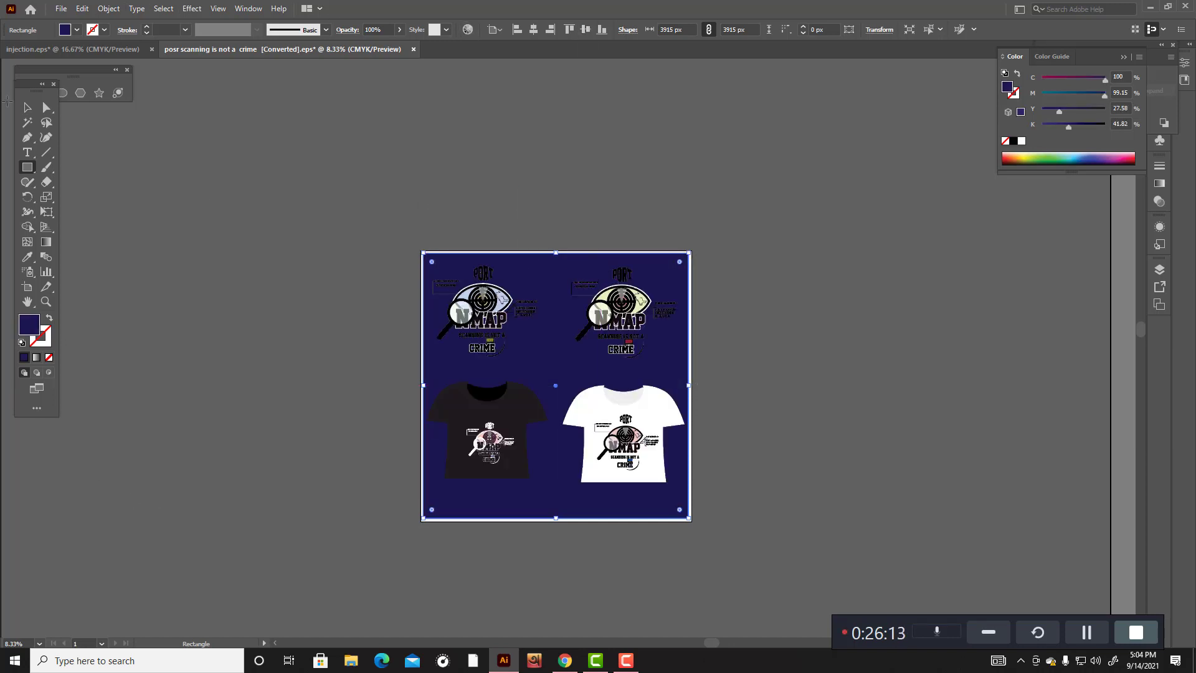
{"action": "left_click", "coordinate": [29, 109]}
{"action": "left_click", "coordinate": [760, 311]}
Step: Examine the two NMAP designs and both T-shirt mockups against the navy background
{"action": "scroll", "coordinate": [730, 443], "scroll_direction": "up", "scroll_amount": 1}
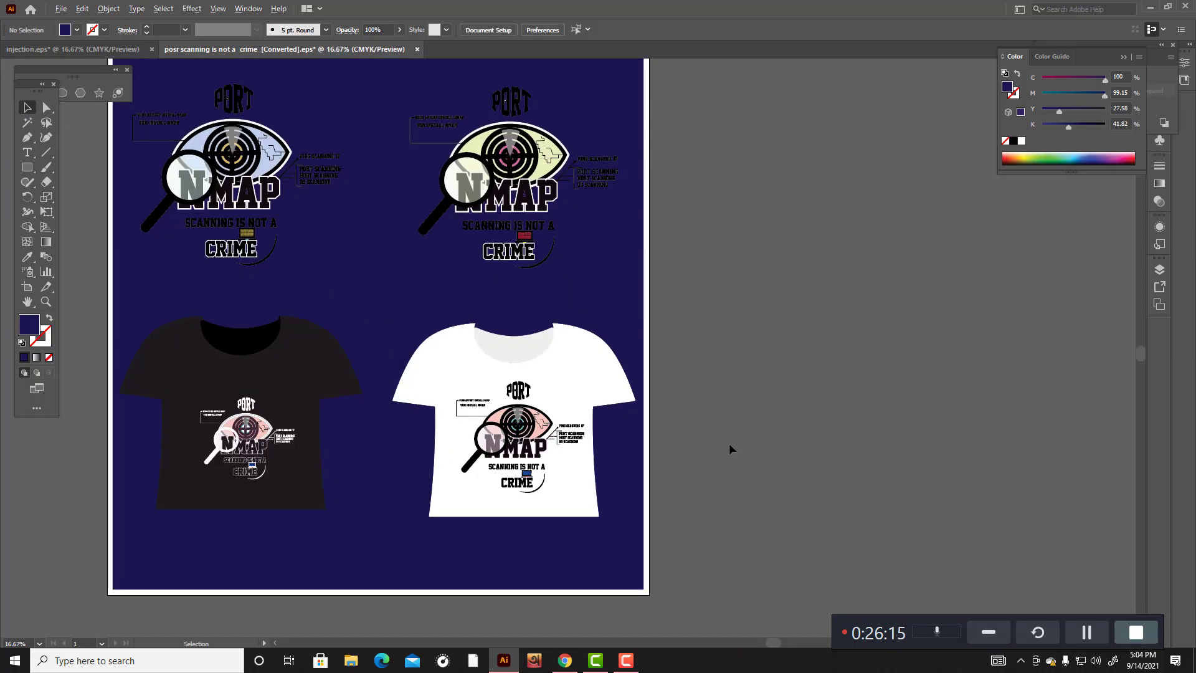
{"action": "scroll", "coordinate": [729, 443], "scroll_direction": "down", "scroll_amount": 1}
{"action": "scroll", "coordinate": [716, 423], "scroll_direction": "up", "scroll_amount": 2}
{"action": "scroll", "coordinate": [760, 402], "scroll_direction": "up", "scroll_amount": 2}
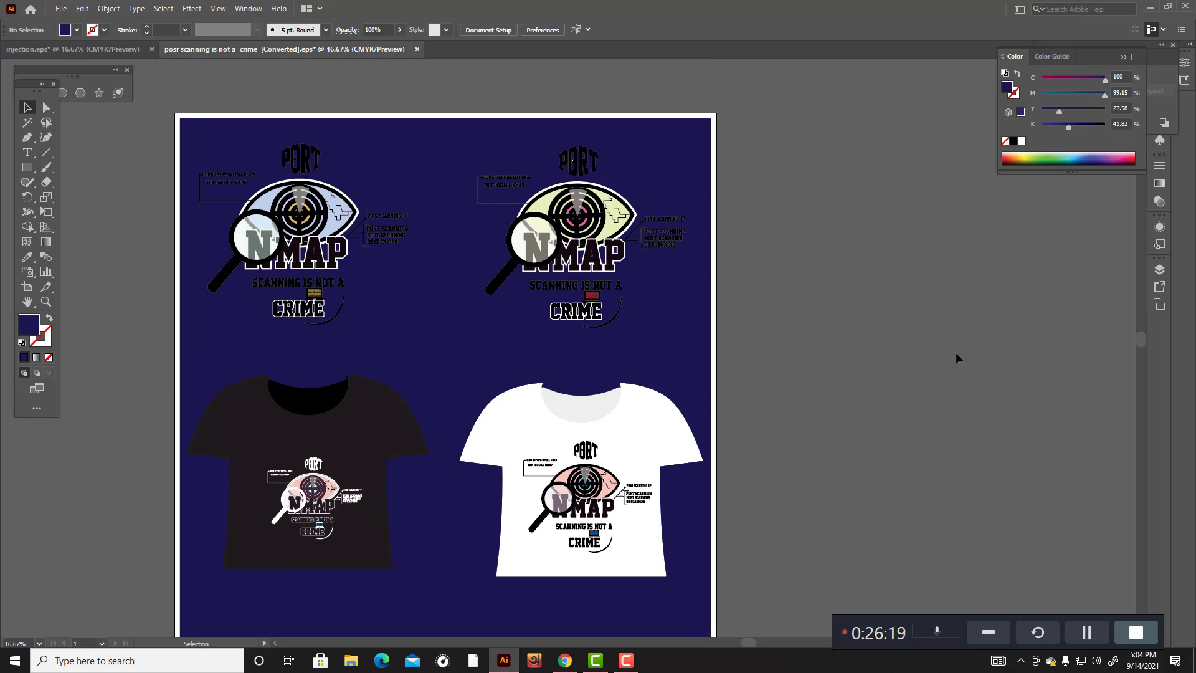
{"action": "left_click", "coordinate": [330, 506]}
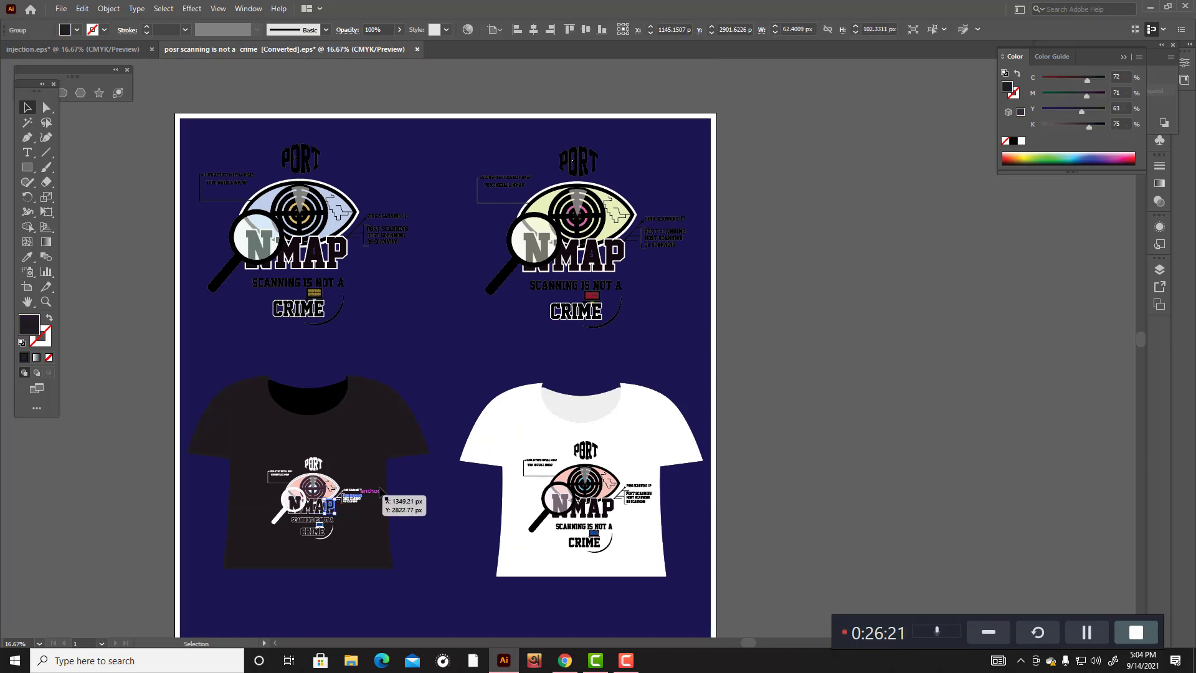
{"action": "left_click", "coordinate": [815, 440]}
{"action": "scroll", "coordinate": [813, 438], "scroll_direction": "down", "scroll_amount": 1}
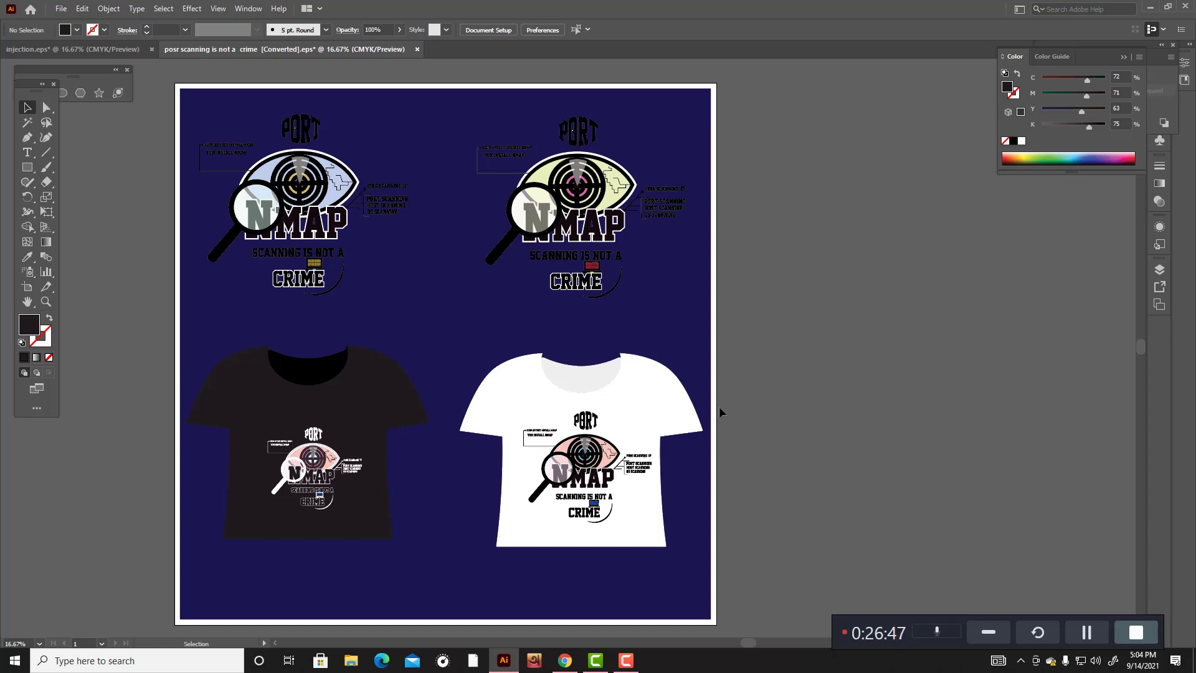
Step: Create a new 4000 × 4000 px document in CMYK color at 300 ppi
{"action": "left_click", "coordinate": [61, 11]}
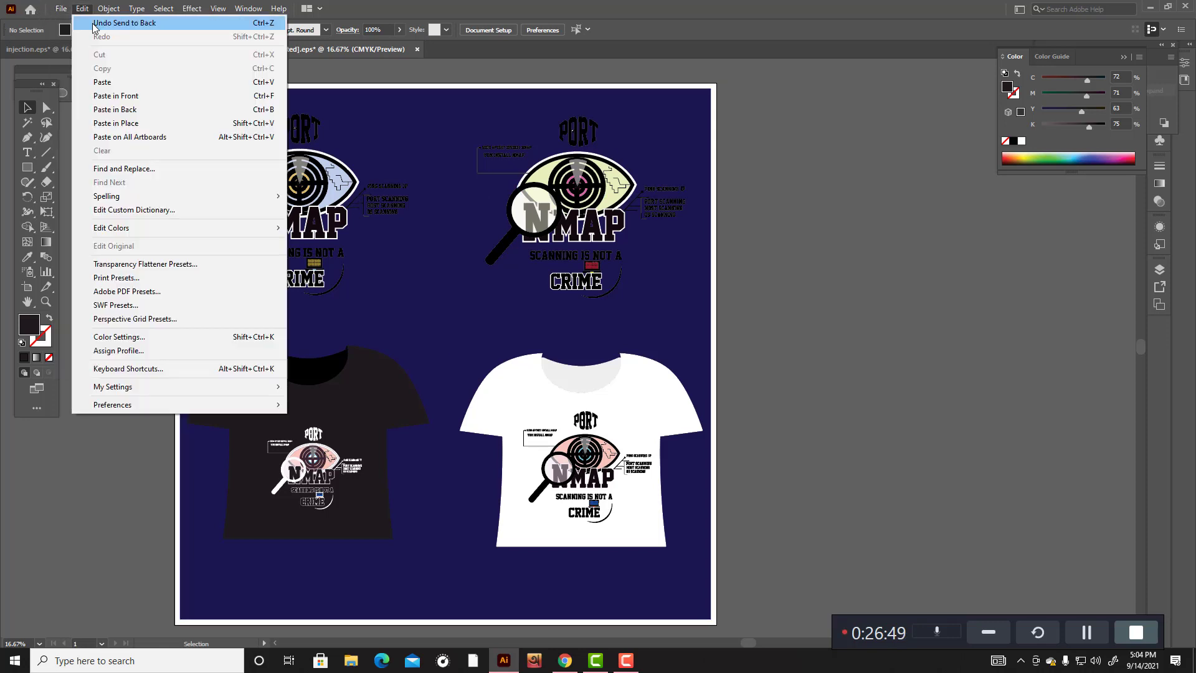
{"action": "left_click", "coordinate": [77, 23]}
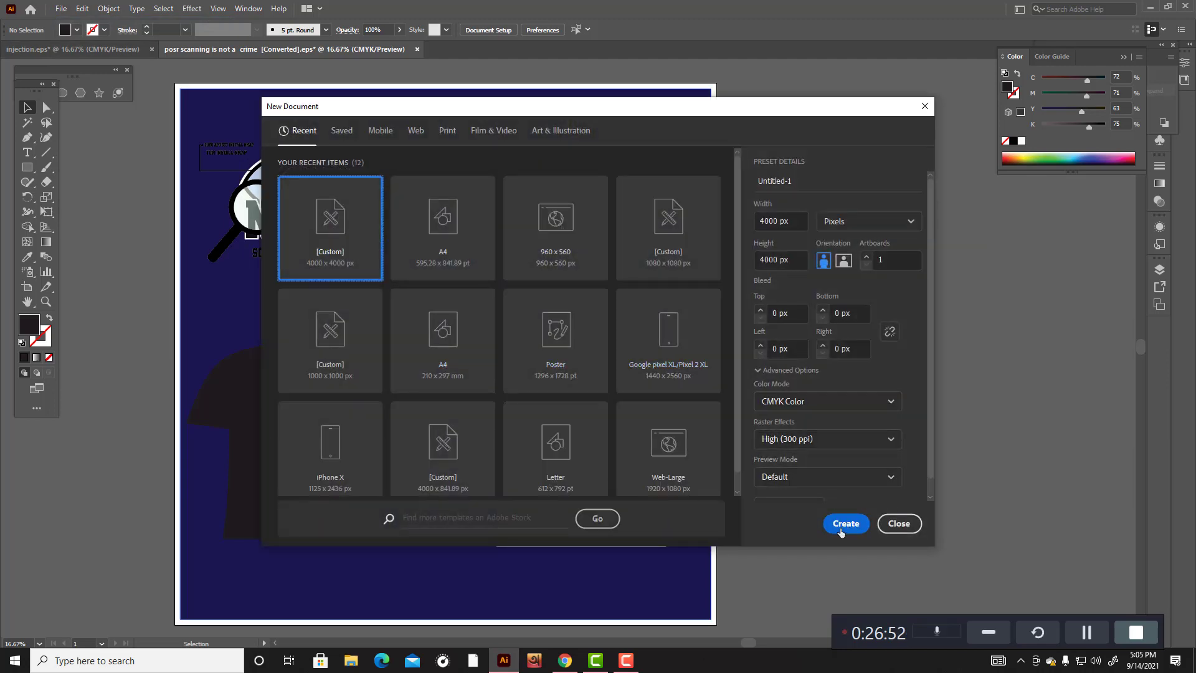
{"action": "left_click", "coordinate": [846, 523]}
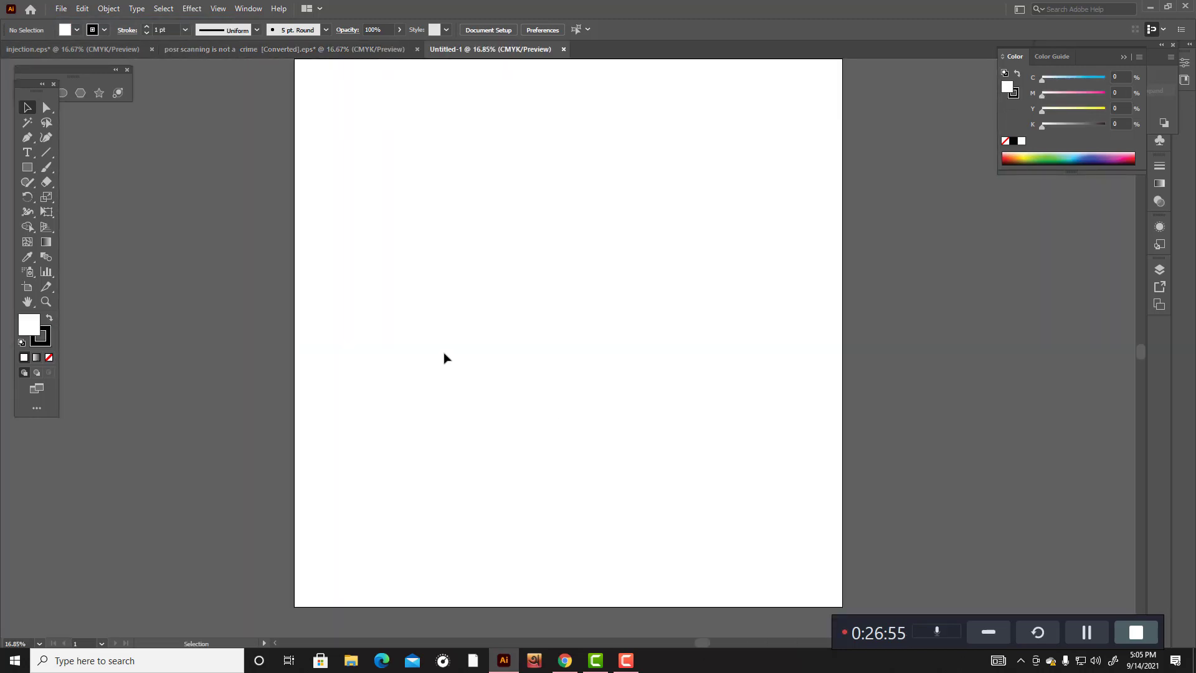
Step: Draw a circle about 1490 px in diameter in the upper part of the new artboard
{"action": "left_click", "coordinate": [27, 167]}
{"action": "left_click", "coordinate": [73, 198]}
{"action": "scroll", "coordinate": [469, 287], "scroll_direction": "up", "scroll_amount": 2}
{"action": "mouse_move", "coordinate": [466, 296]}
{"action": "left_mouse_down"}
{"action": "mouse_move", "coordinate": [568, 382]}
{"action": "mouse_move", "coordinate": [568, 396]}
{"action": "left_mouse_up"}
{"action": "left_click", "coordinate": [346, 50]}
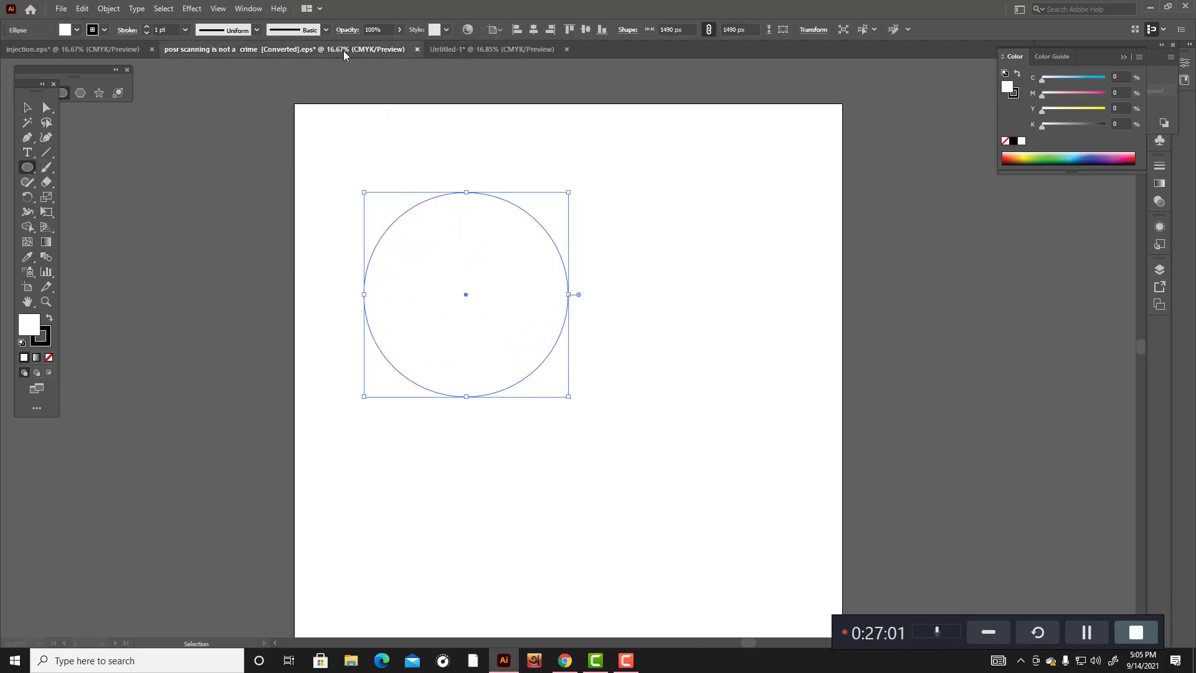
{"action": "left_click", "coordinate": [72, 45]}
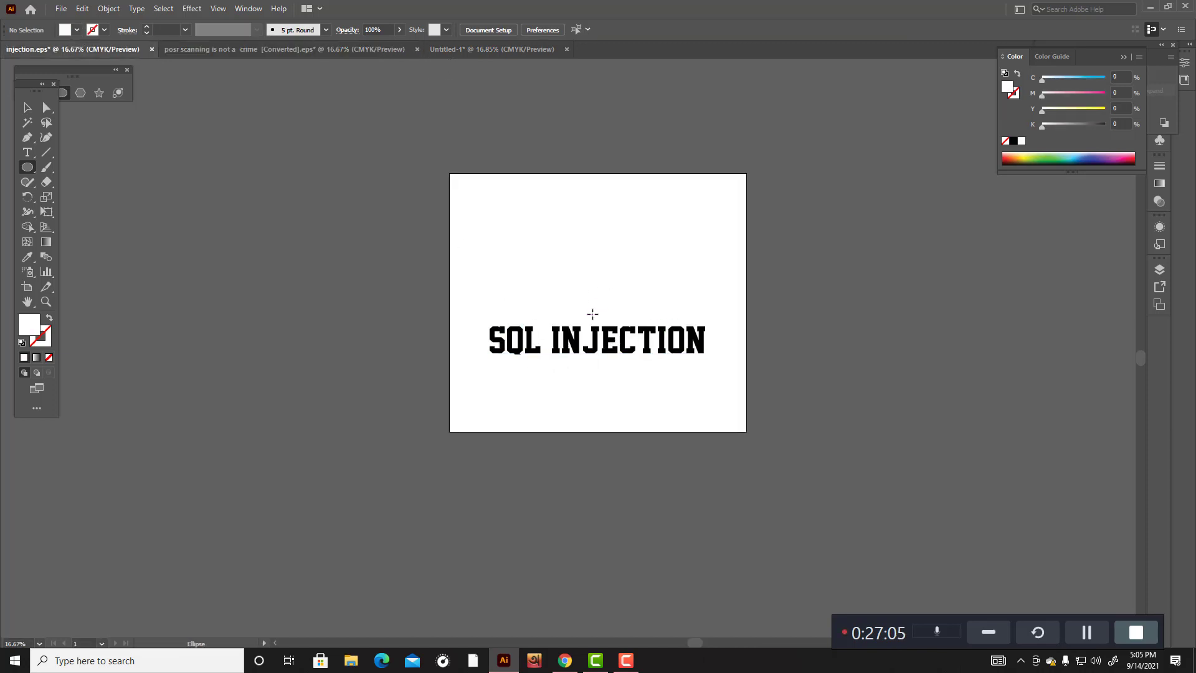
{"action": "left_click", "coordinate": [462, 48]}
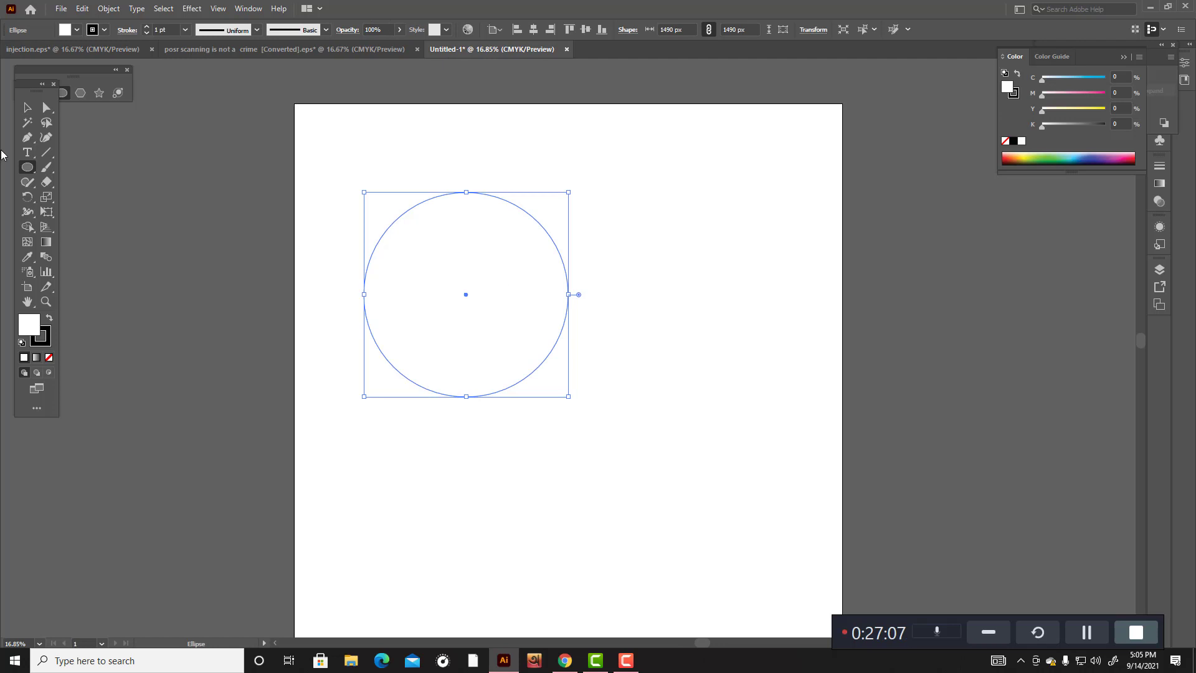
Step: Move the circle to the middle of the artboard and set its stroke weight to 50 pt
{"action": "left_click", "coordinate": [28, 108]}
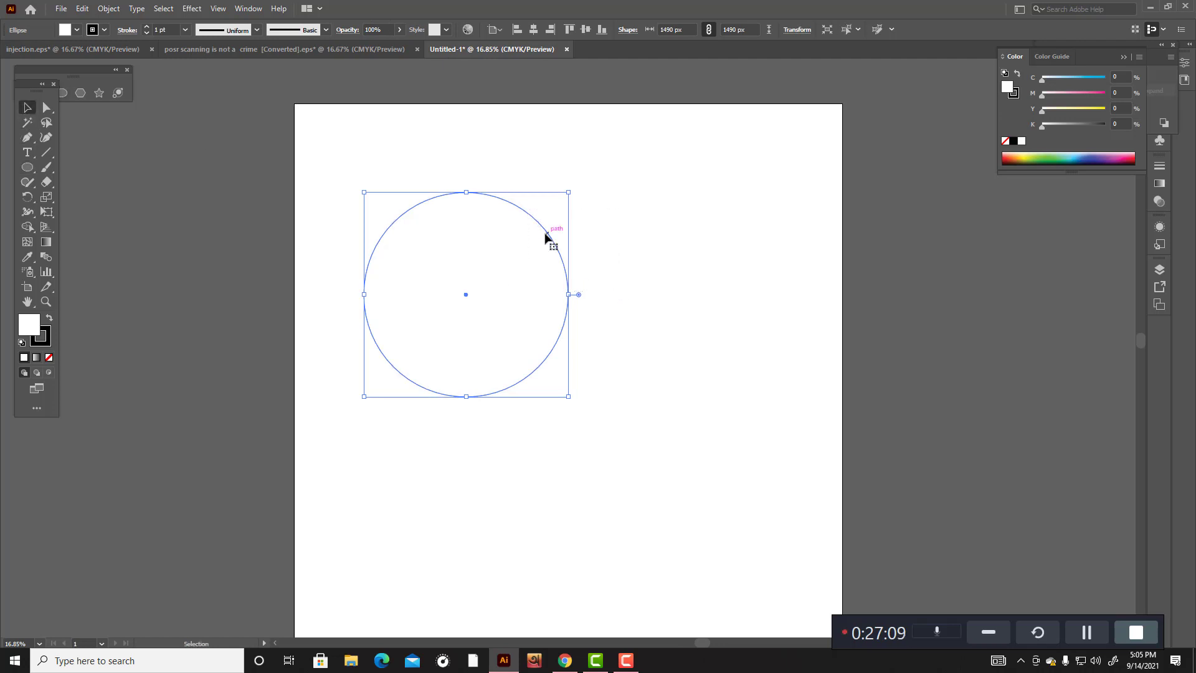
{"action": "left_click_drag", "start_coordinate": [539, 223], "coordinate": [630, 292]}
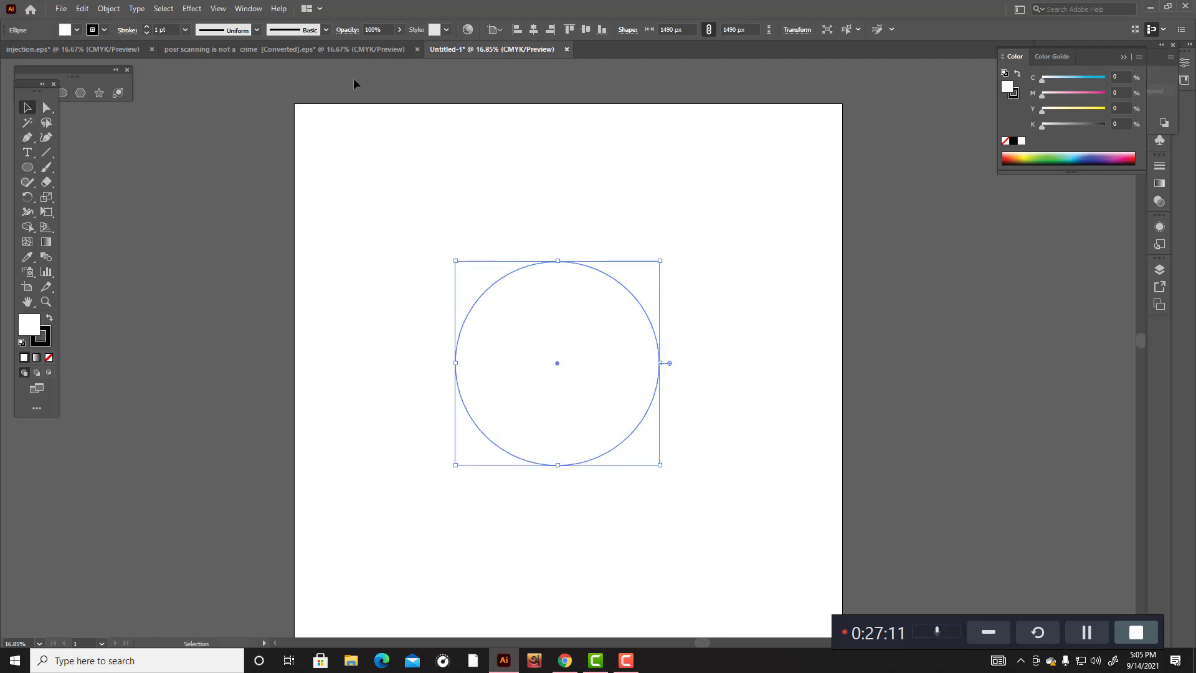
{"action": "scroll", "coordinate": [173, 30], "scroll_direction": "up", "scroll_amount": 20}
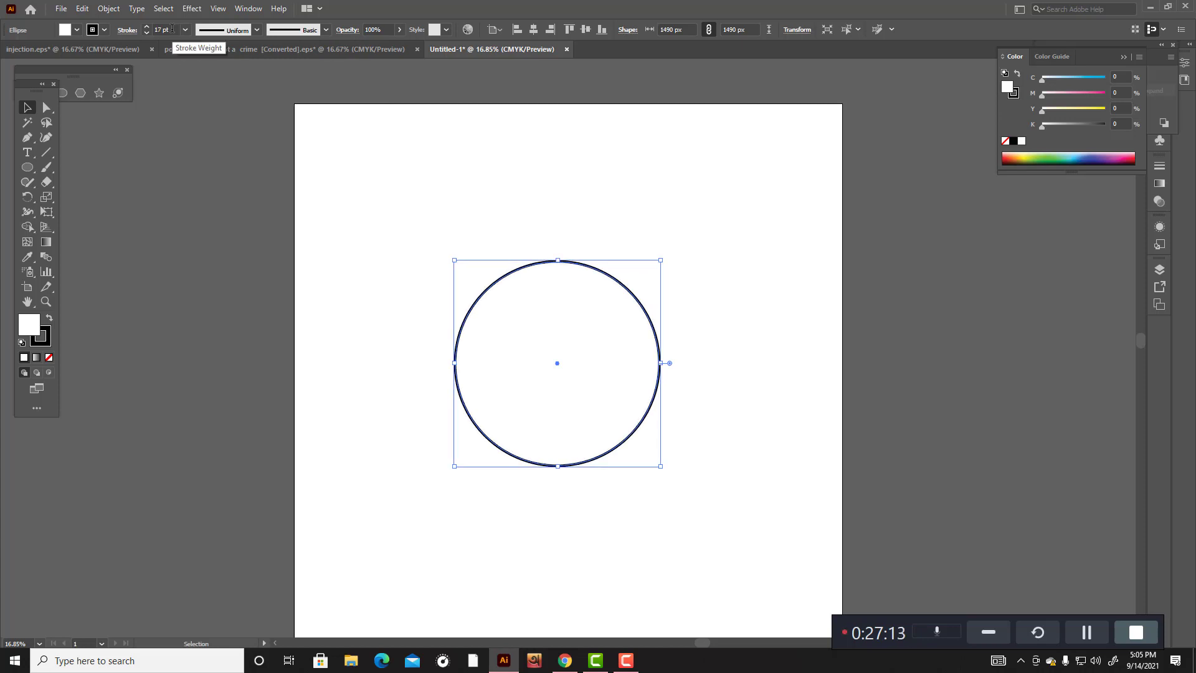
{"action": "scroll", "coordinate": [173, 29], "scroll_direction": "up", "scroll_amount": 20}
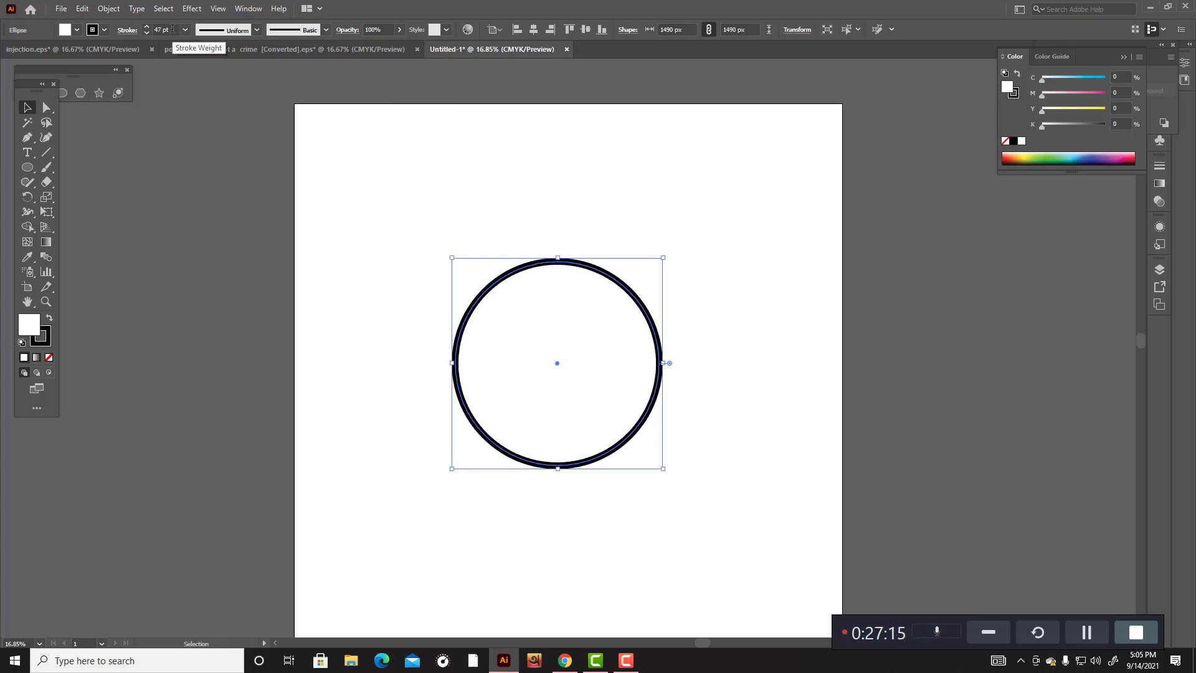
Step: Duplicate the circle straight down so that the copy overlaps the original's lower part
{"action": "left_click", "coordinate": [568, 170]}
{"action": "left_click", "coordinate": [619, 280]}
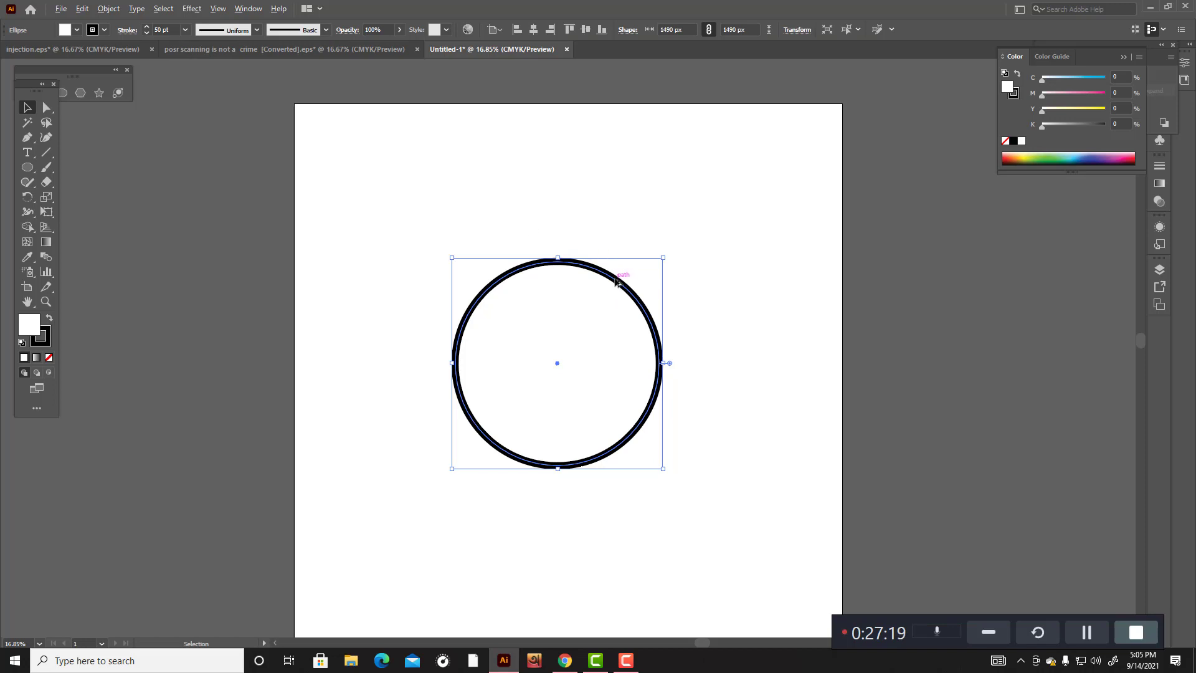
{"action": "left_click_drag", "start_coordinate": [616, 282], "coordinate": [615, 395]}
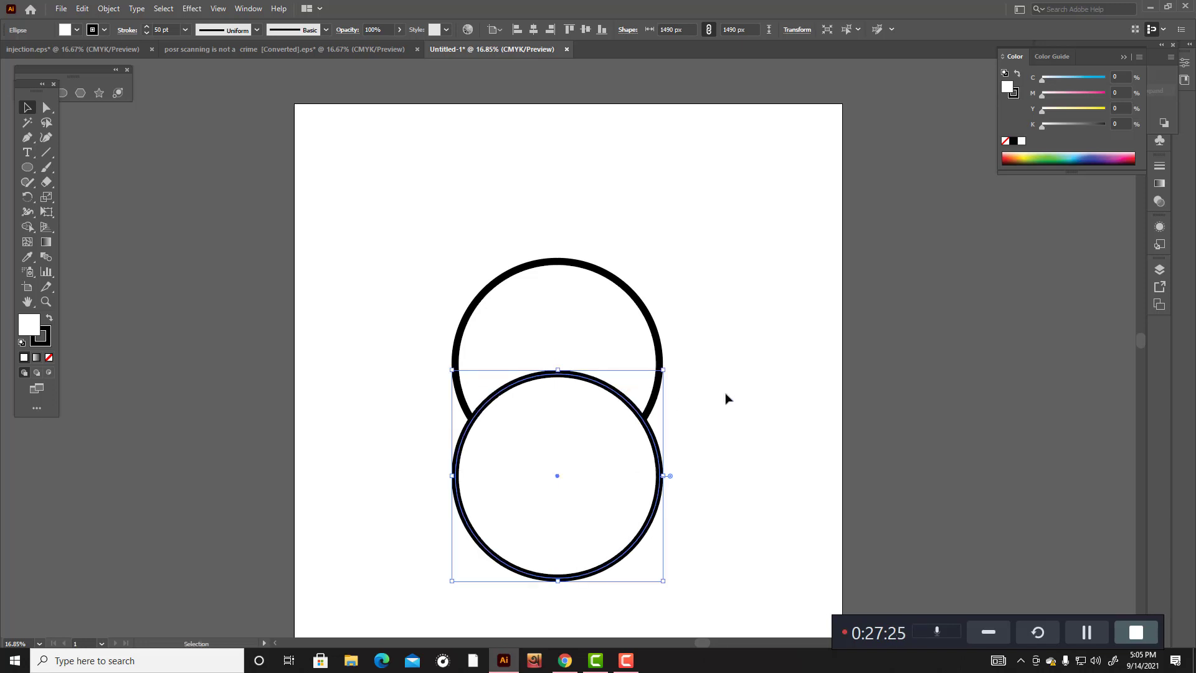
{"action": "left_click", "coordinate": [726, 398]}
Step: Remove the non-overlapping parts of both circles with Shape Builder, keeping only the eye-shaped intersection, and select that shape
{"action": "left_click_drag", "start_coordinate": [451, 259], "coordinate": [794, 496]}
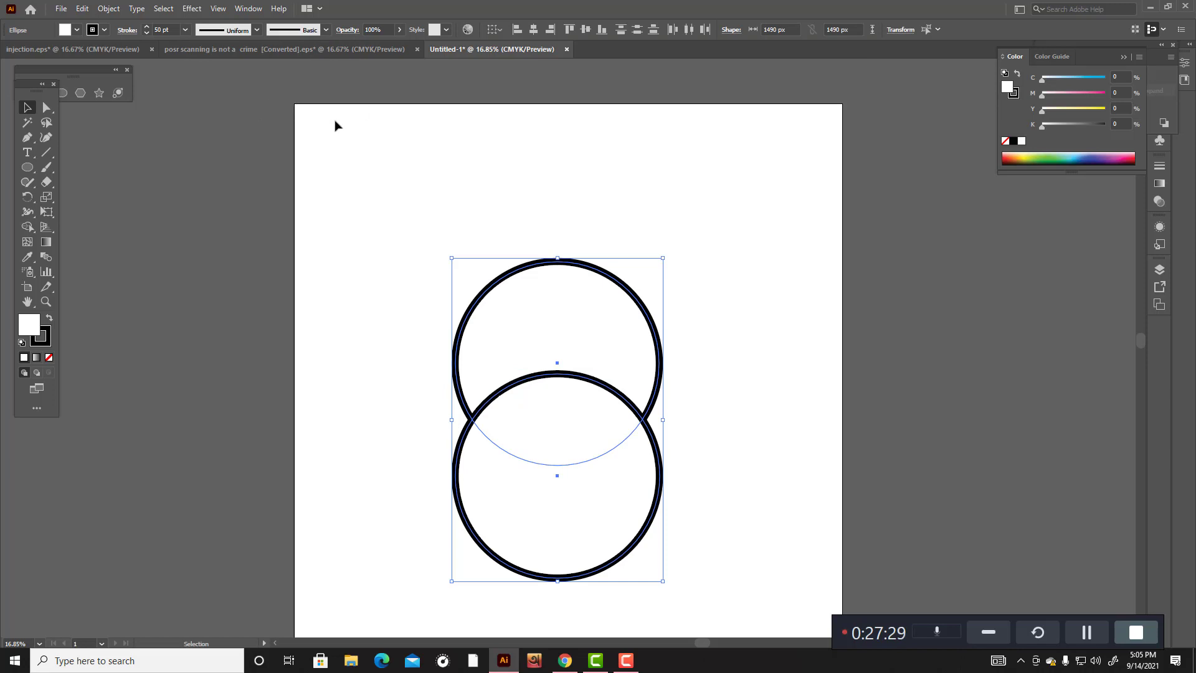
{"action": "left_click", "coordinate": [27, 227]}
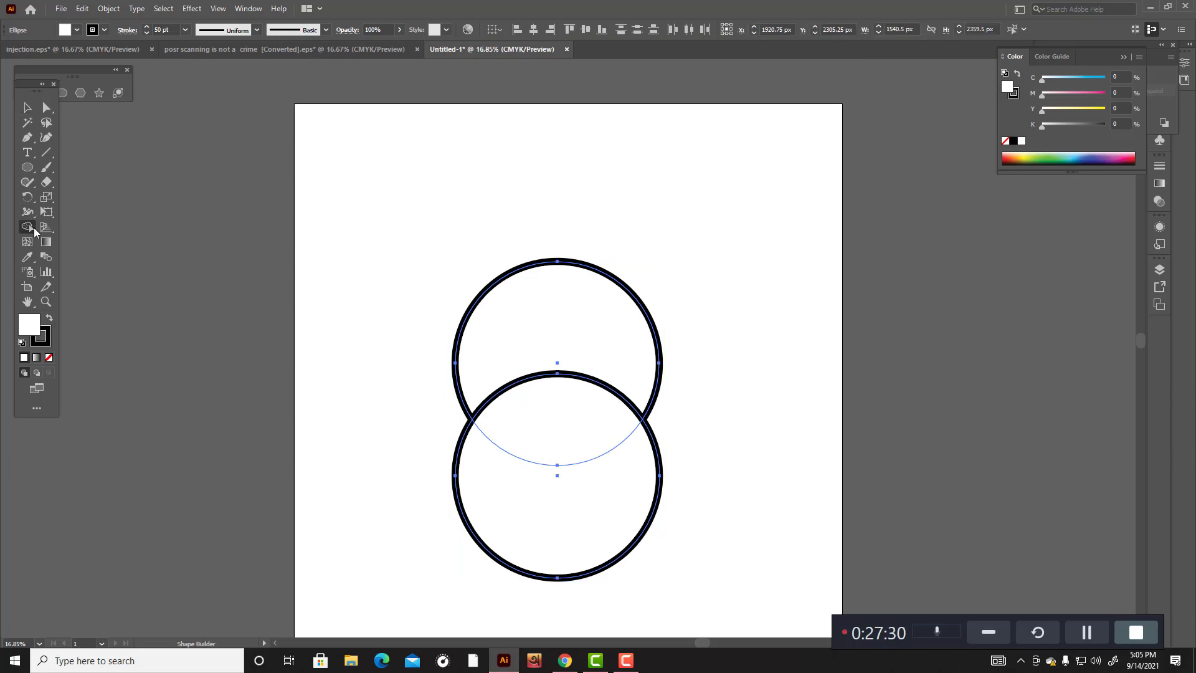
{"action": "left_click", "coordinate": [540, 321], "text": "alt"}
{"action": "left_click", "coordinate": [617, 548], "text": "alt"}
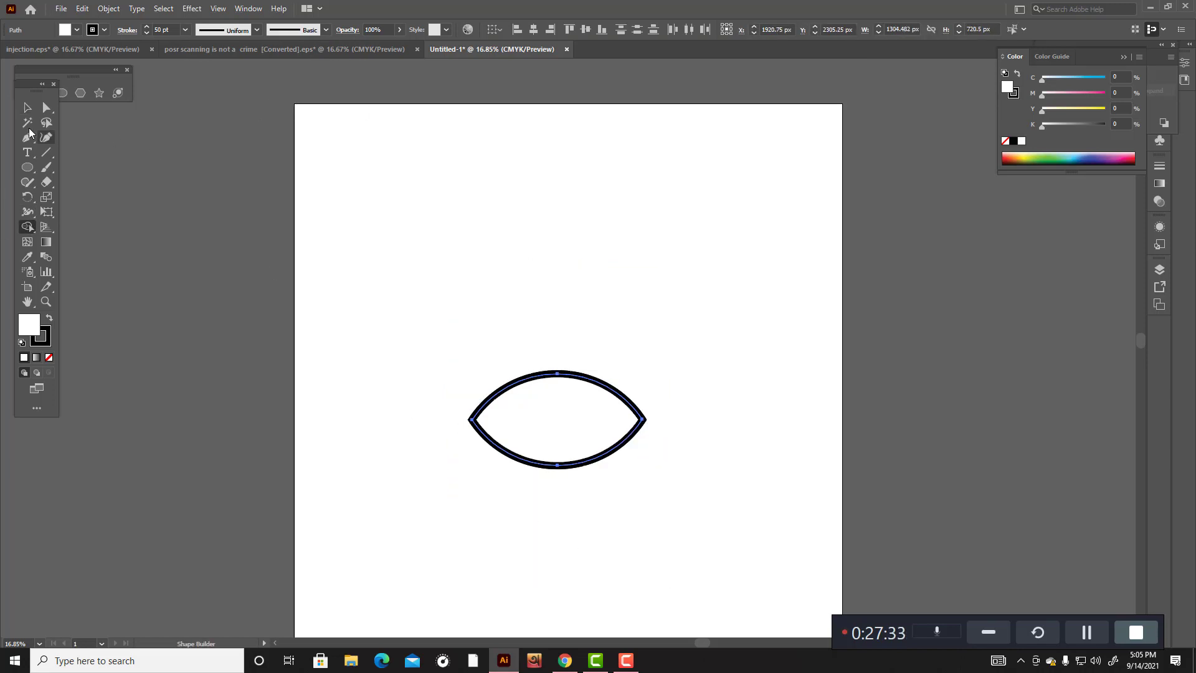
{"action": "left_click", "coordinate": [27, 107]}
{"action": "left_click", "coordinate": [539, 254]}
{"action": "left_click_drag", "start_coordinate": [438, 324], "coordinate": [779, 480]}
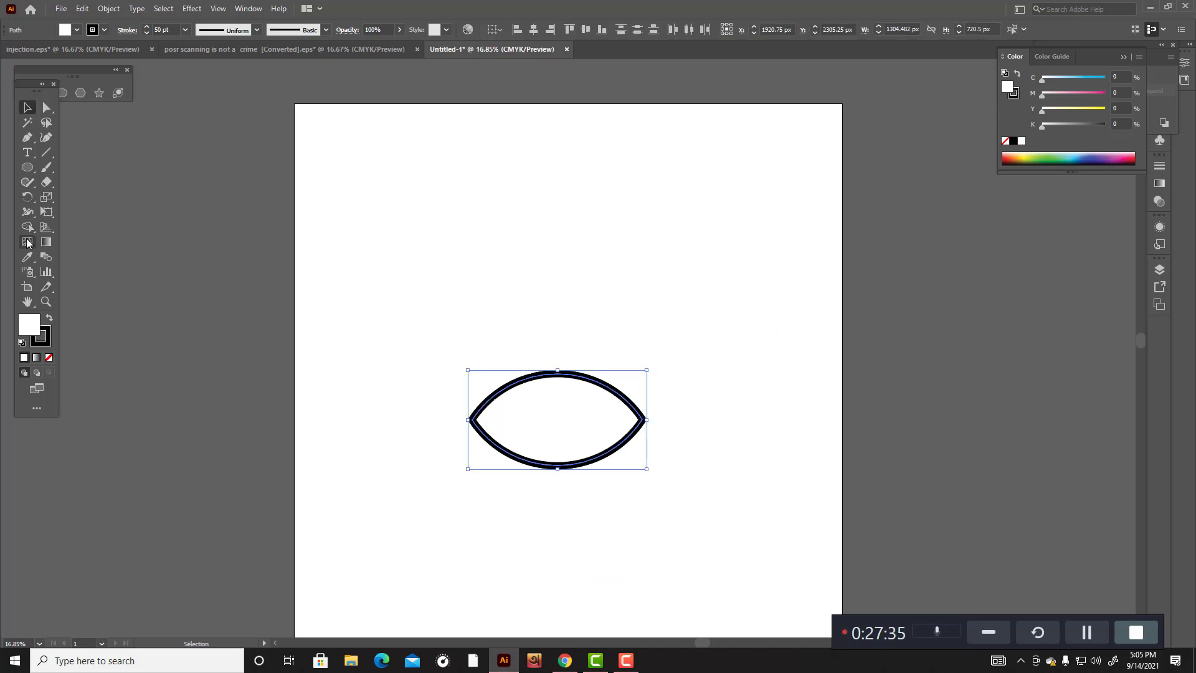
{"action": "left_click", "coordinate": [27, 227]}
{"action": "left_click", "coordinate": [563, 402], "text": "alt"}
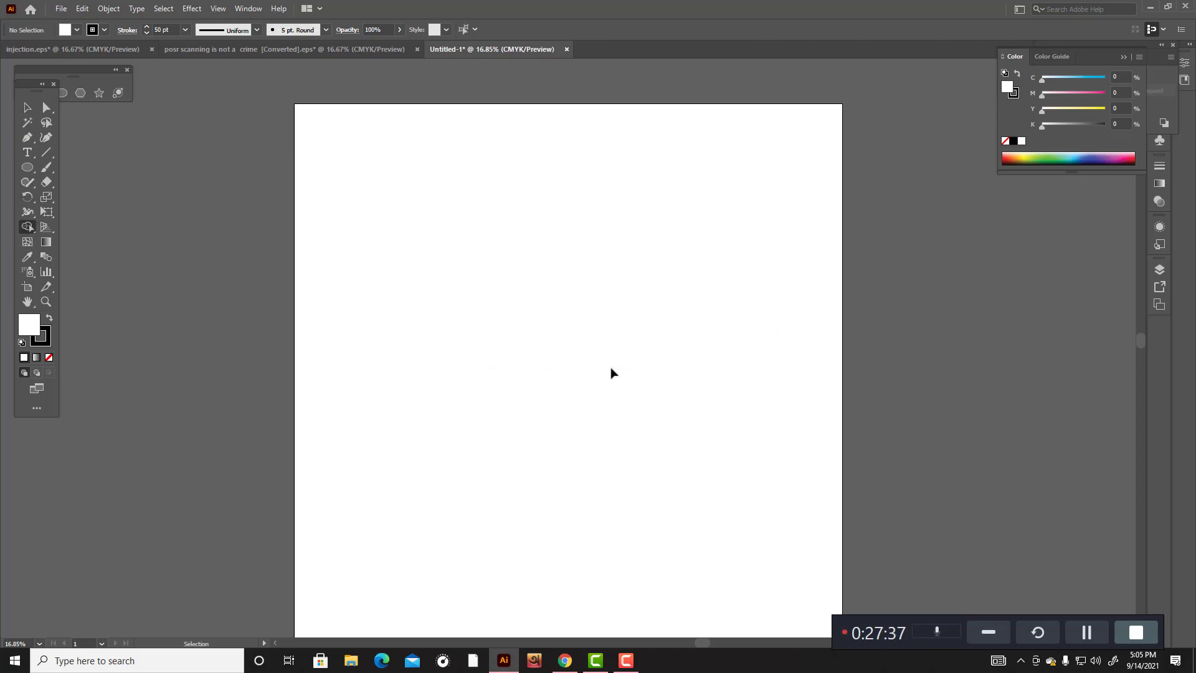
{"action": "key", "text": "ctrl+z"}
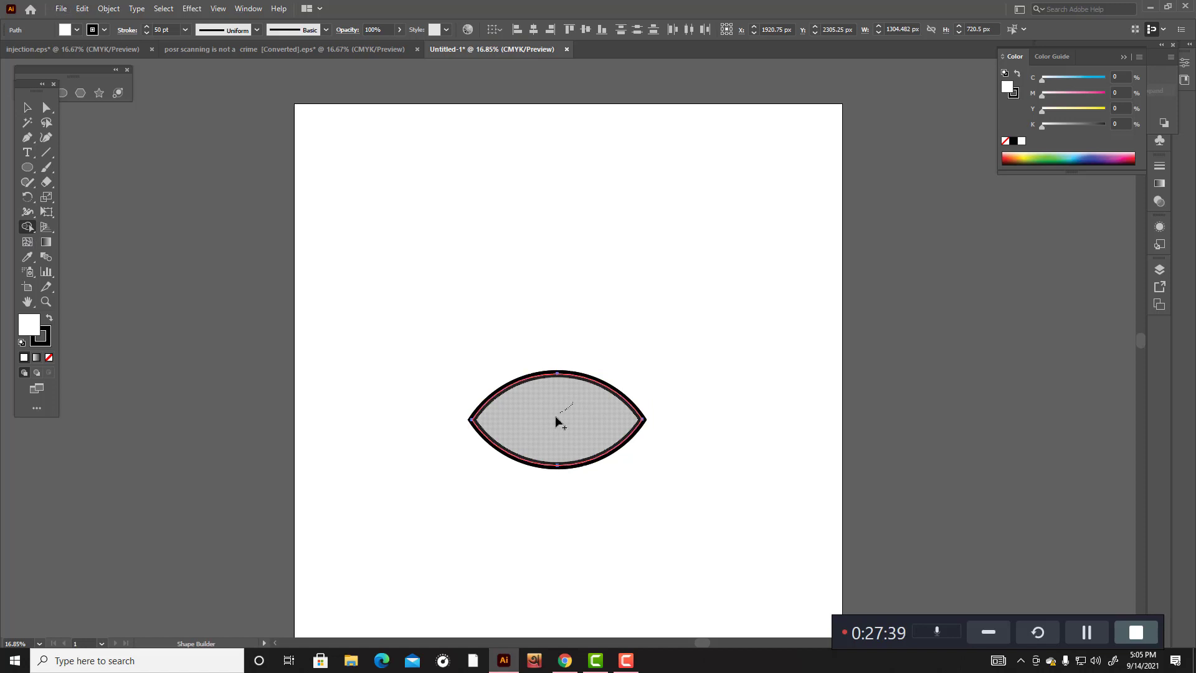
{"action": "left_click", "coordinate": [27, 107]}
{"action": "left_click", "coordinate": [598, 250]}
Step: Draw a circle, centre it inside the eye outline and scale it to about 610 px in diameter
{"action": "scroll", "coordinate": [598, 250], "scroll_direction": "down", "scroll_amount": 1}
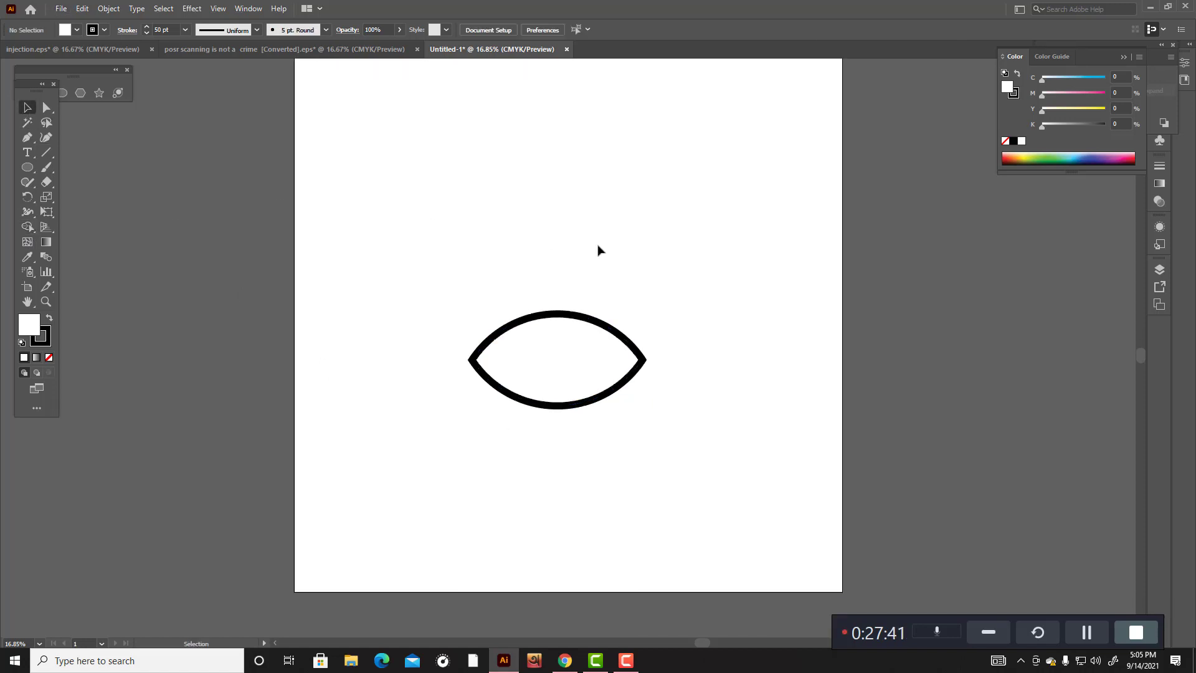
{"action": "scroll", "coordinate": [567, 257], "scroll_direction": "up", "scroll_amount": 1}
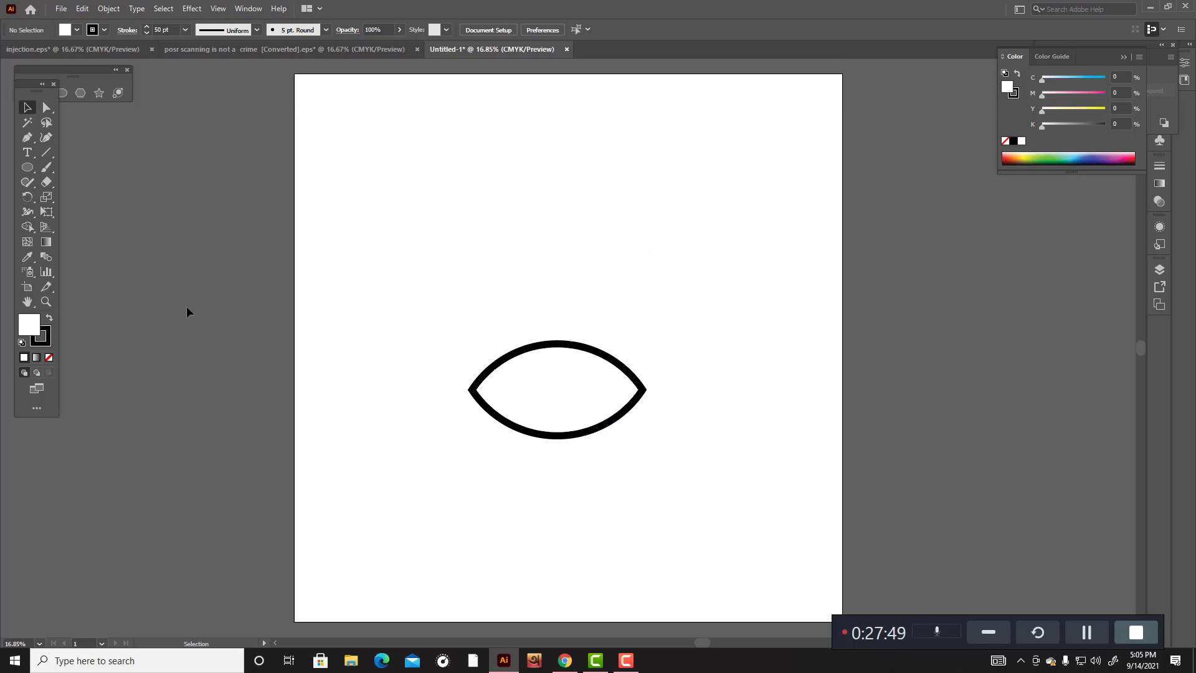
{"action": "scroll", "coordinate": [209, 318], "scroll_direction": "down", "scroll_amount": 1}
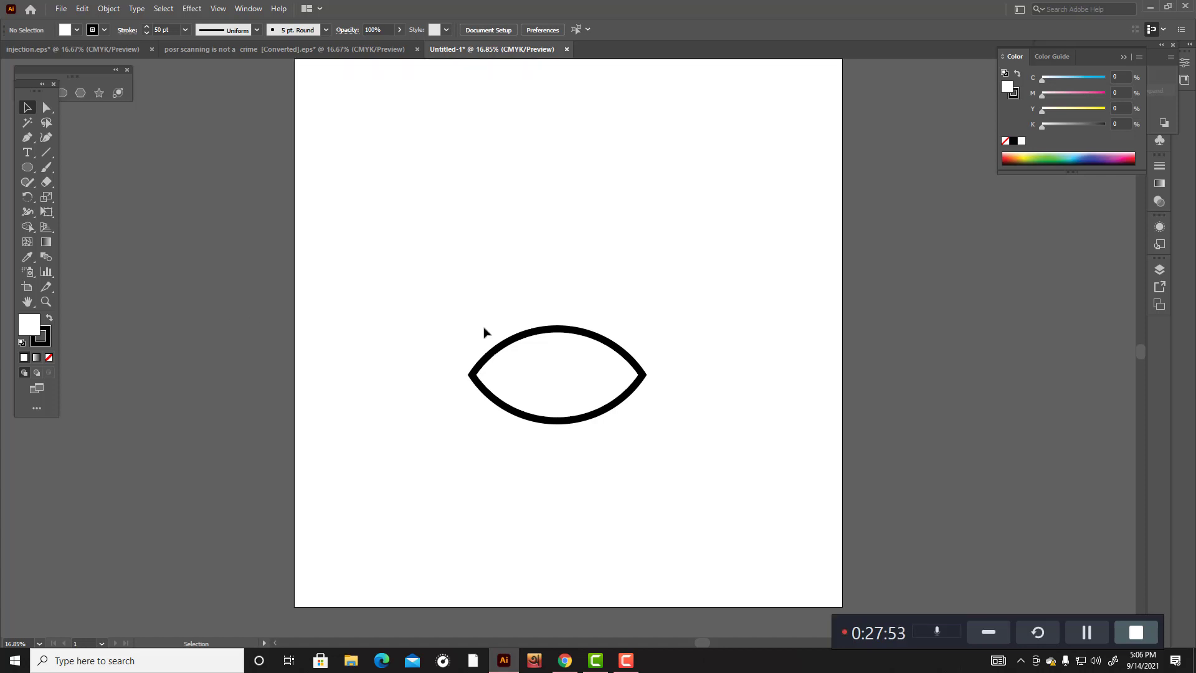
{"action": "left_click_drag", "start_coordinate": [28, 167], "coordinate": [68, 197]}
{"action": "left_click_drag", "start_coordinate": [468, 244], "coordinate": [502, 273]}
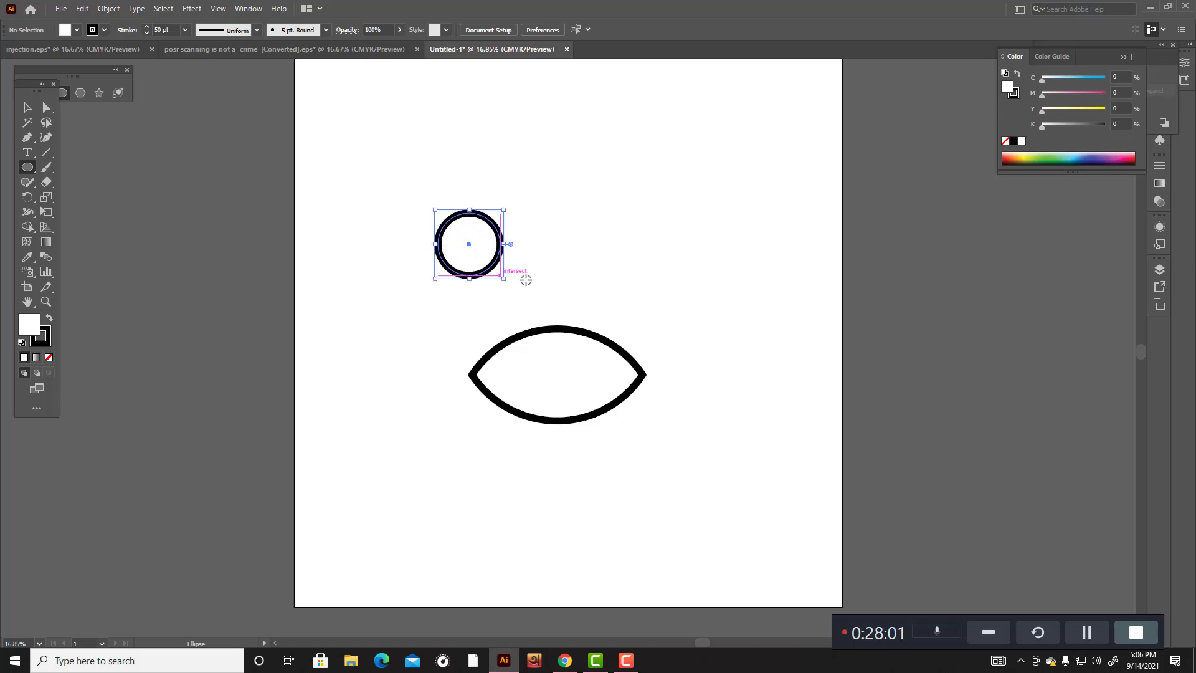
{"action": "left_click", "coordinate": [27, 108]}
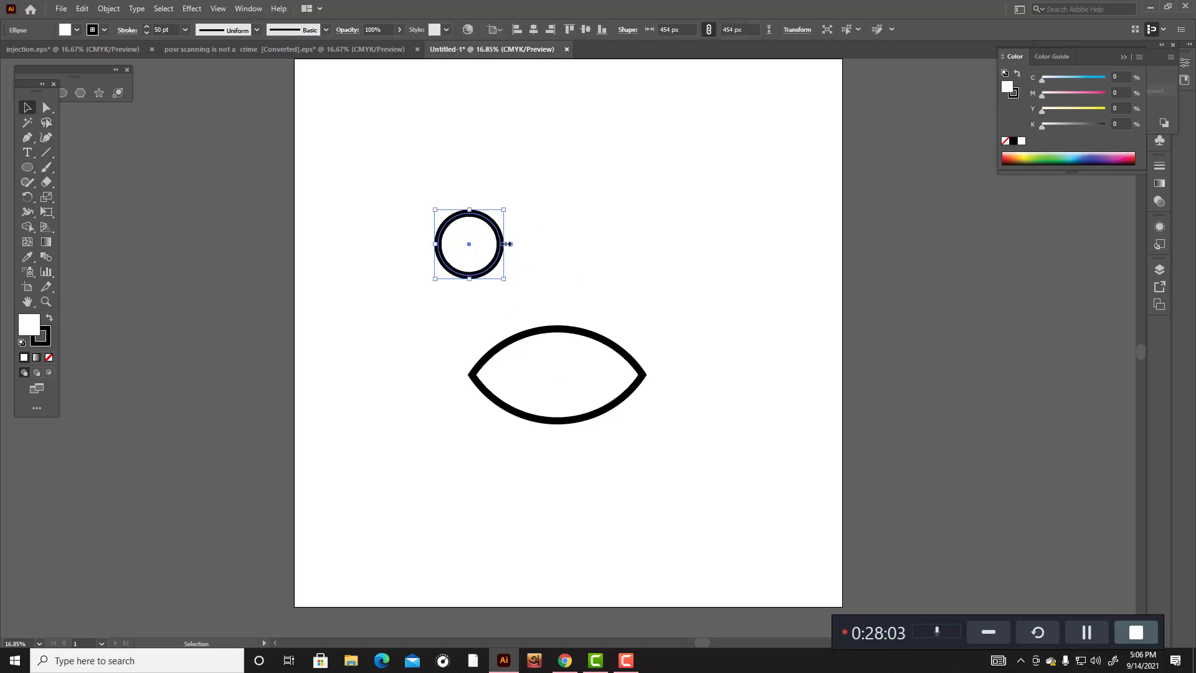
{"action": "mouse_move", "coordinate": [470, 245]}
{"action": "left_mouse_down"}
{"action": "mouse_move", "coordinate": [568, 356]}
{"action": "mouse_move", "coordinate": [553, 376]}
{"action": "mouse_move", "coordinate": [600, 334]}
{"action": "left_mouse_up"}
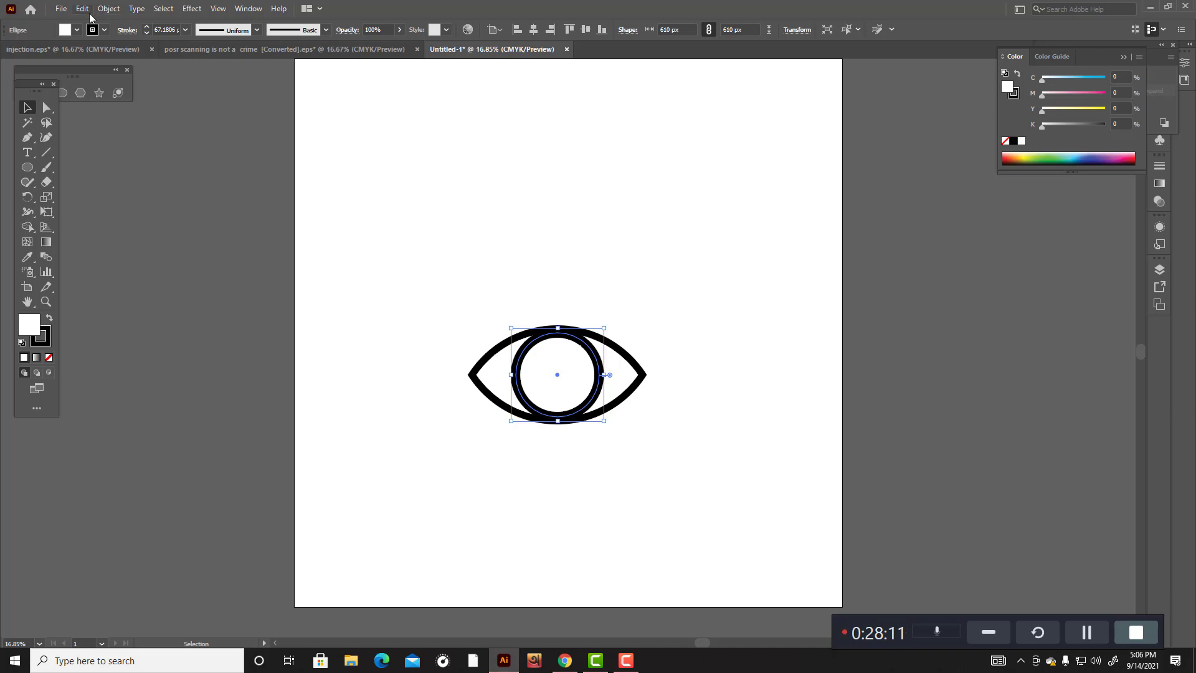
Step: Add a smaller concentric circle inside the iris circle with Offset Path at -94 px, keeping Miter joins
{"action": "left_click", "coordinate": [105, 10]}
{"action": "mouse_move", "coordinate": [160, 306]}
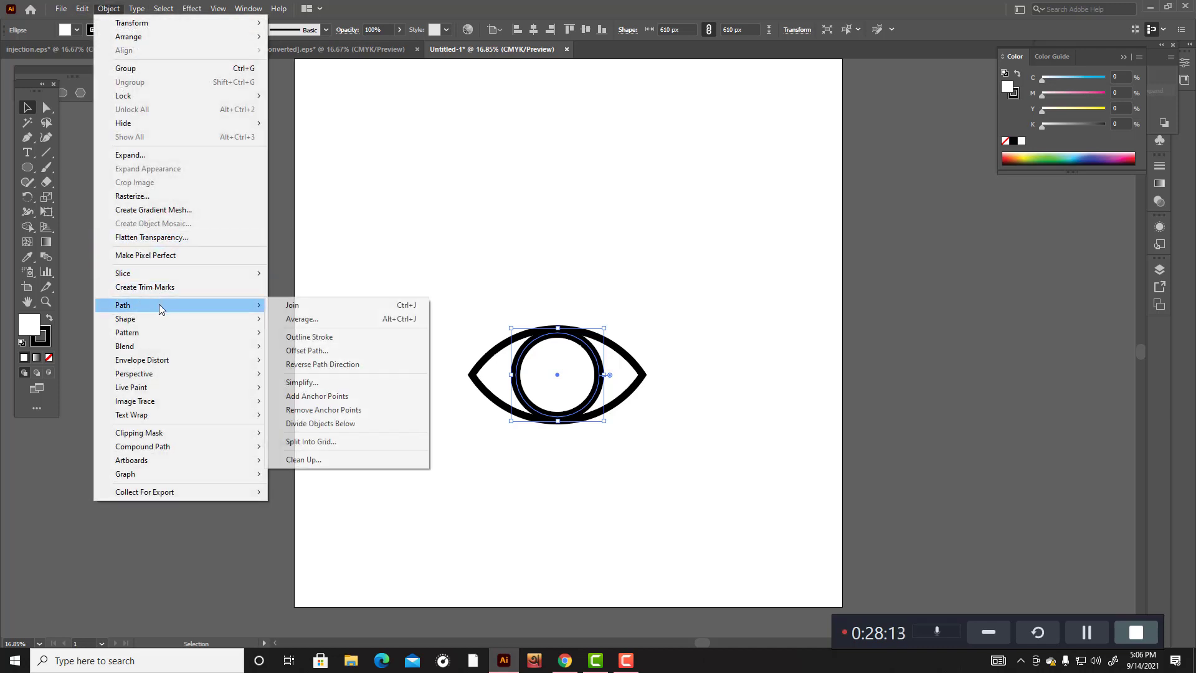
{"action": "left_click", "coordinate": [307, 350]}
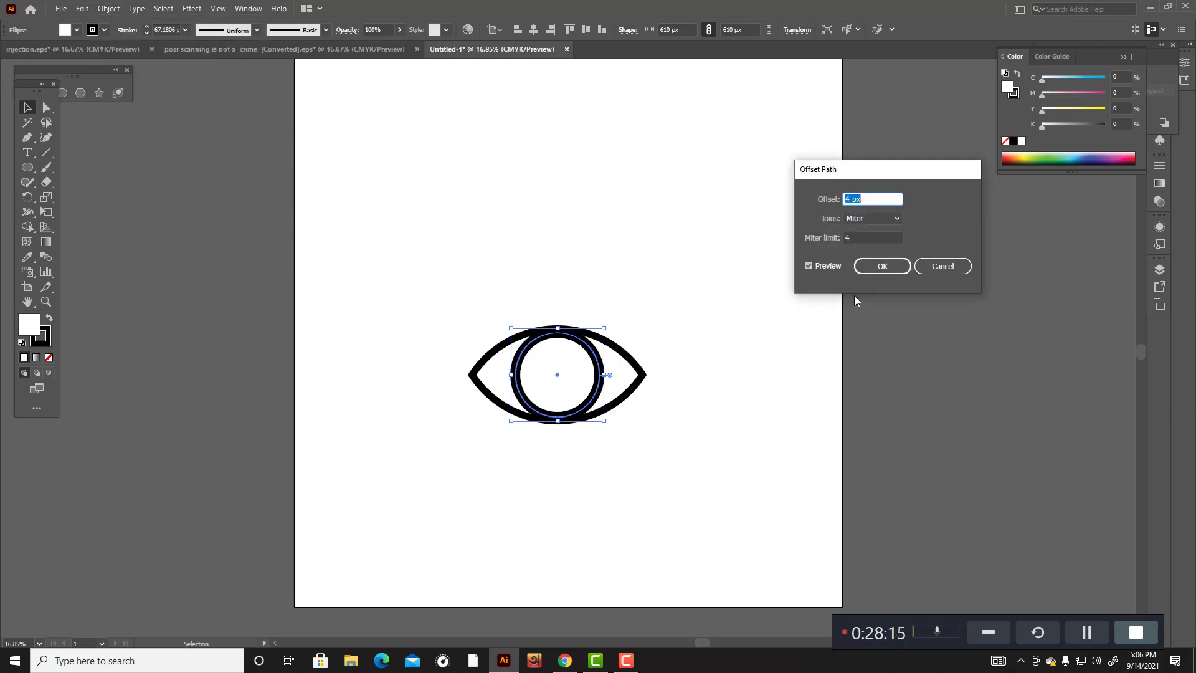
{"action": "scroll", "coordinate": [851, 201], "scroll_direction": "down", "scroll_amount": 20}
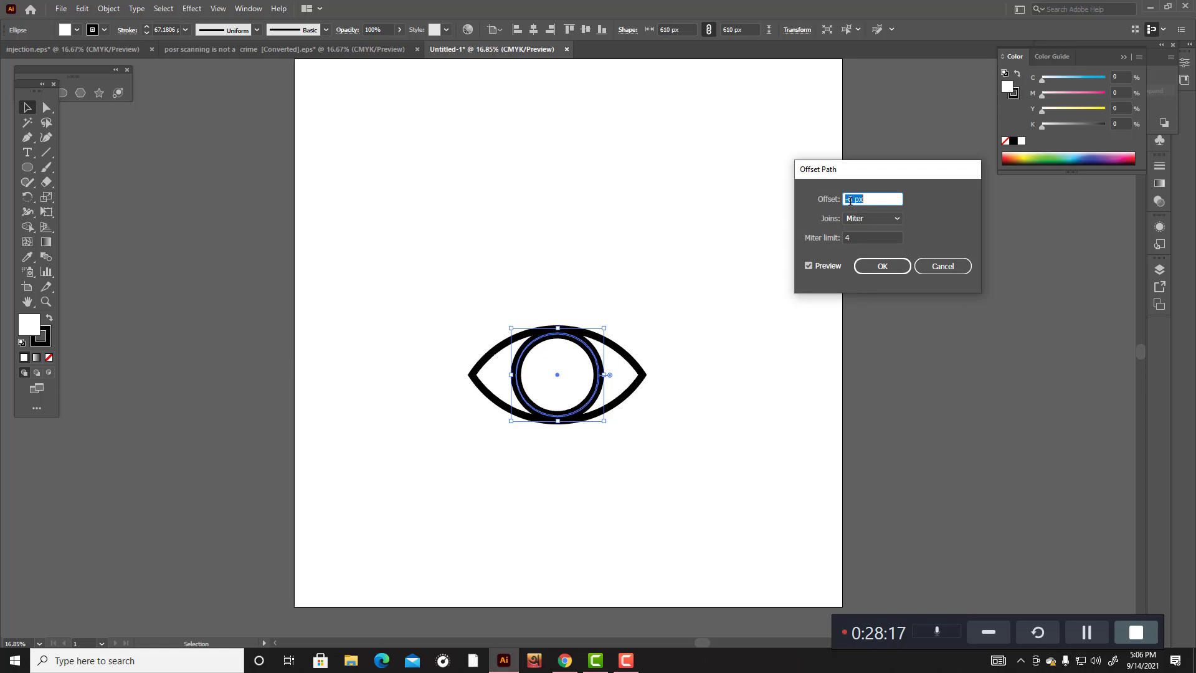
{"action": "scroll", "coordinate": [850, 201], "scroll_direction": "down", "scroll_amount": 10}
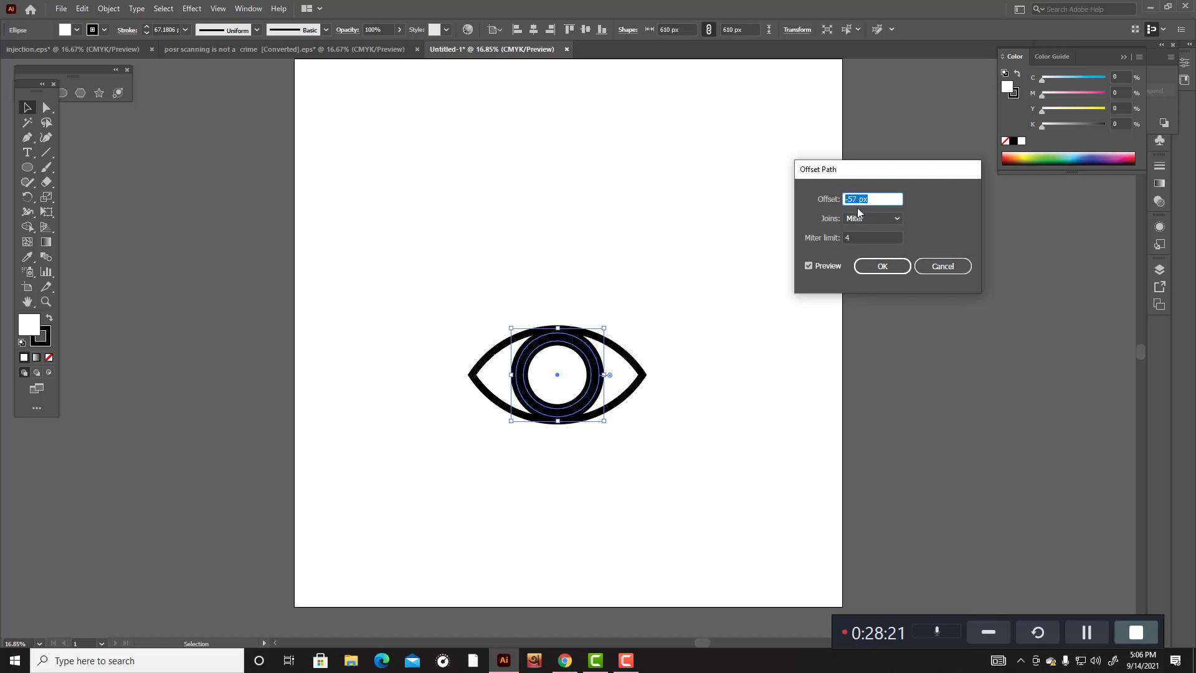
{"action": "scroll", "coordinate": [857, 209], "scroll_direction": "down", "scroll_amount": 20}
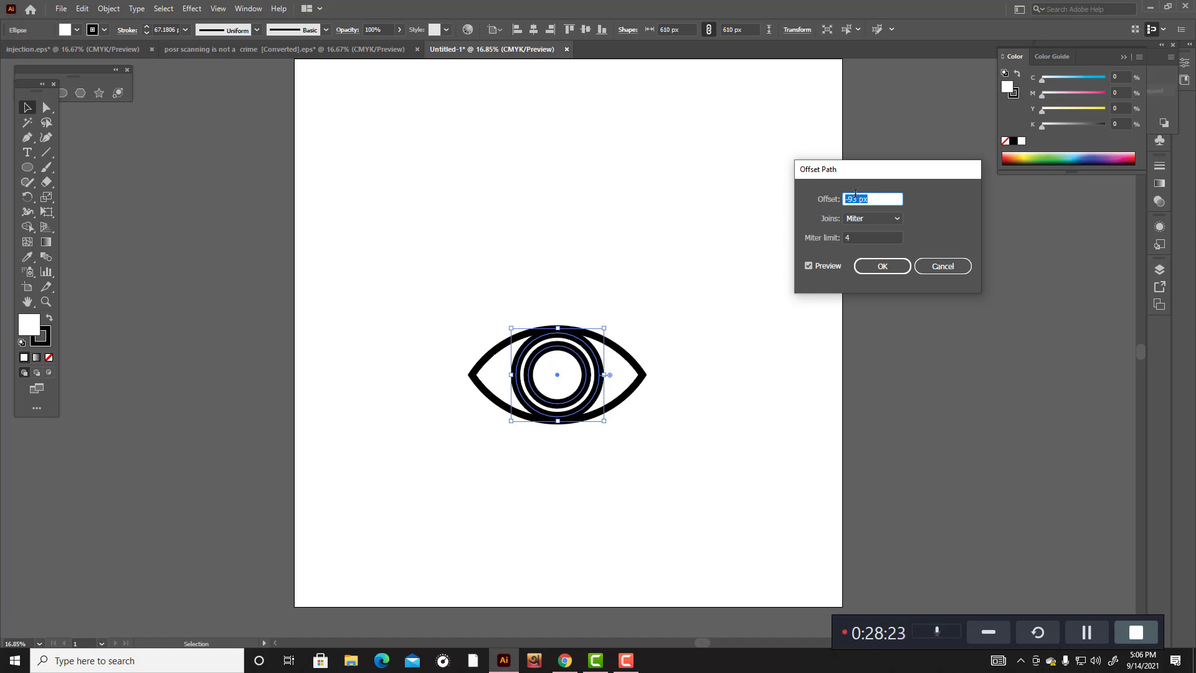
{"action": "scroll", "coordinate": [855, 194], "scroll_direction": "down", "scroll_amount": 1}
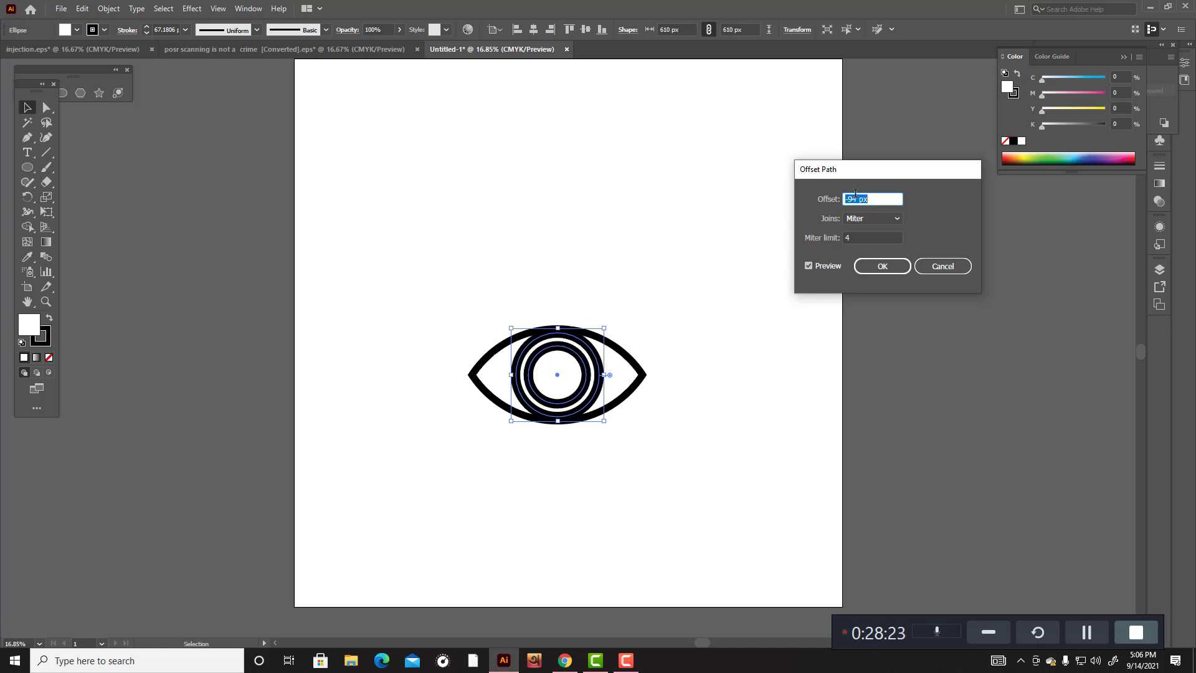
{"action": "left_click", "coordinate": [883, 266]}
{"action": "left_click", "coordinate": [744, 287]}
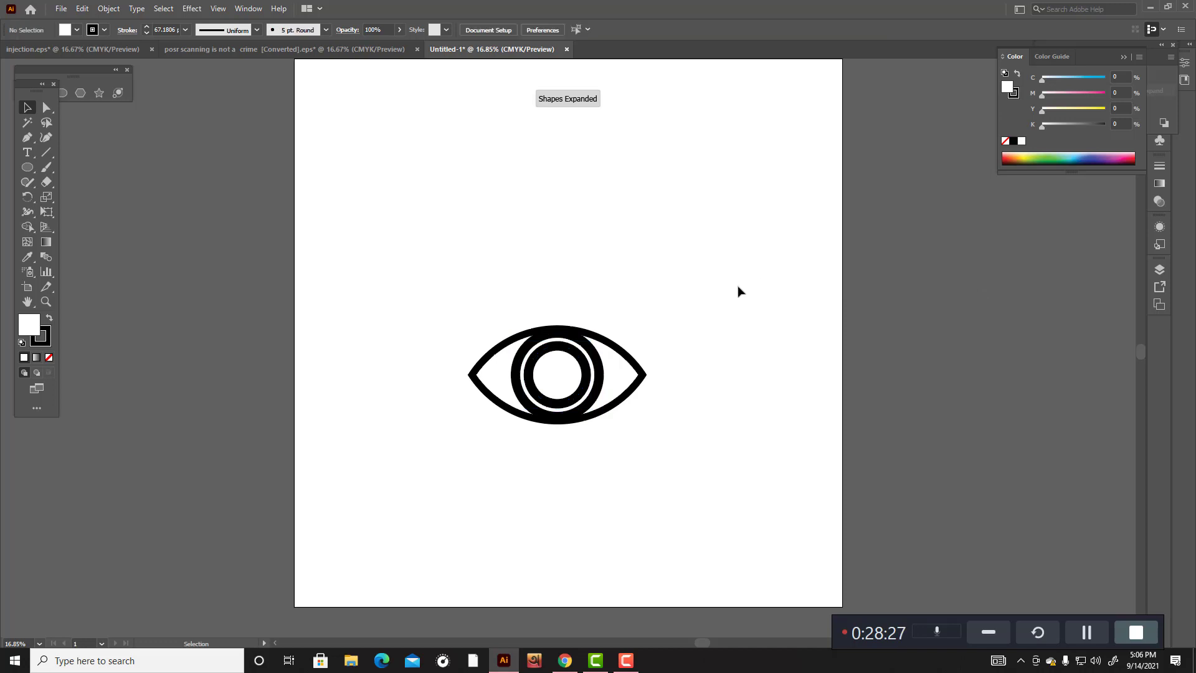
Step: Offset the new inner circle by -94 px to create a third concentric ring in the iris
{"action": "left_click", "coordinate": [587, 374]}
{"action": "left_click", "coordinate": [107, 9]}
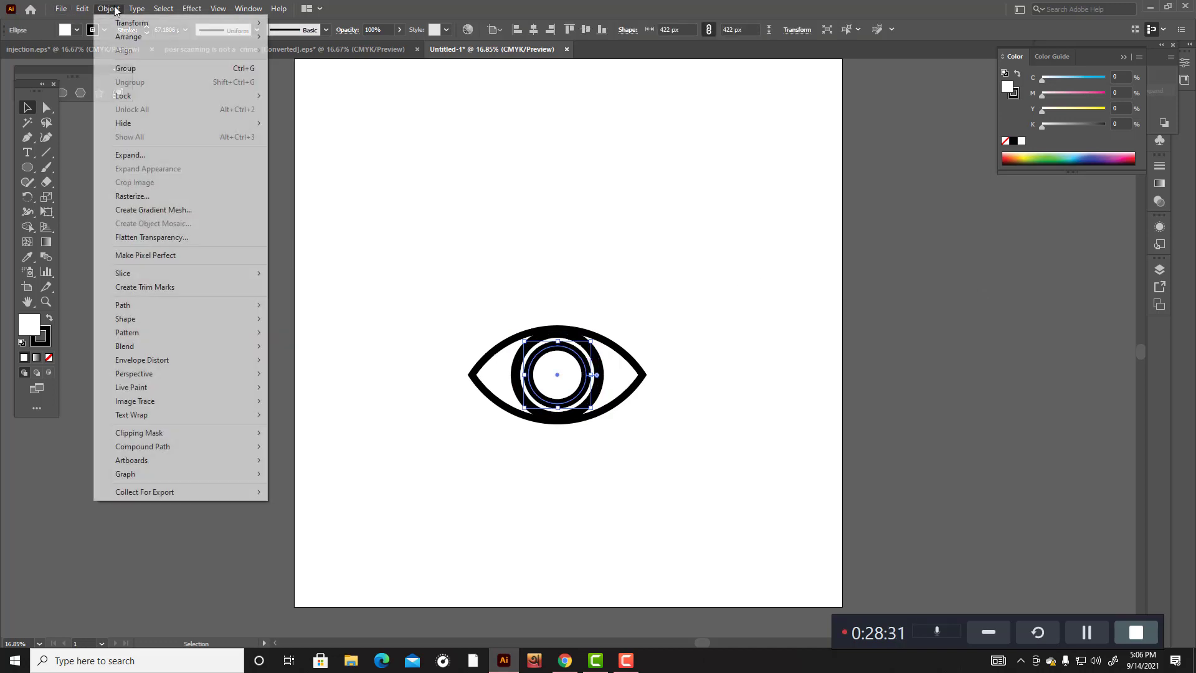
{"action": "mouse_move", "coordinate": [147, 304]}
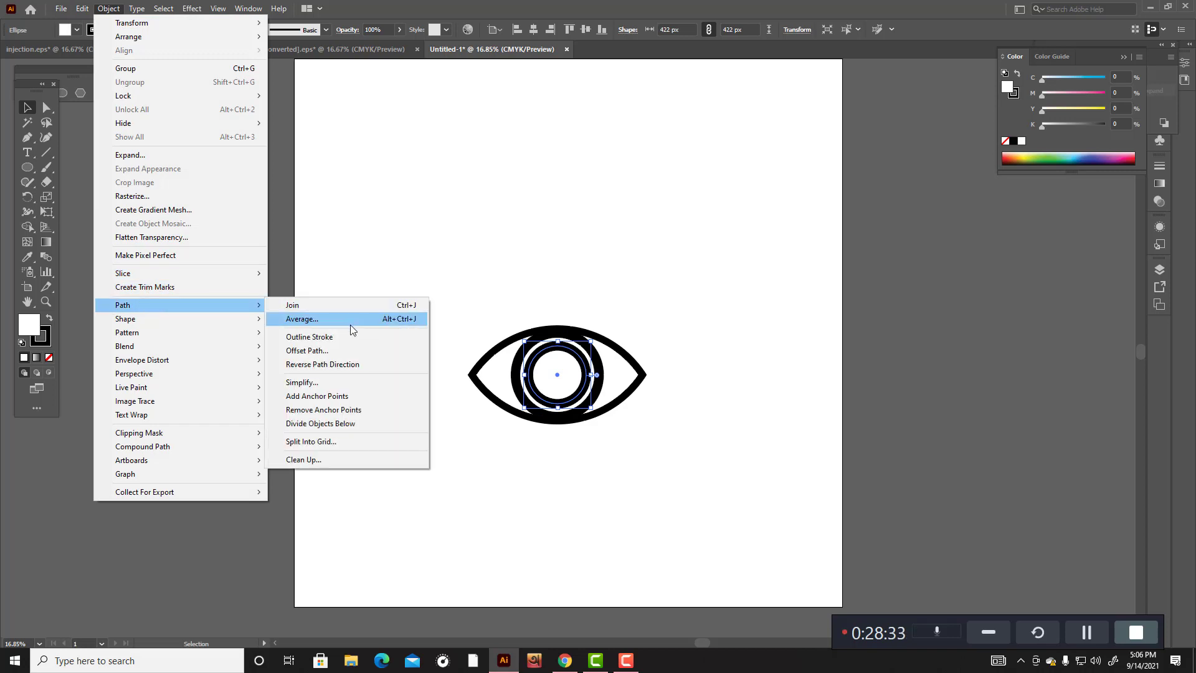
{"action": "left_click", "coordinate": [337, 350]}
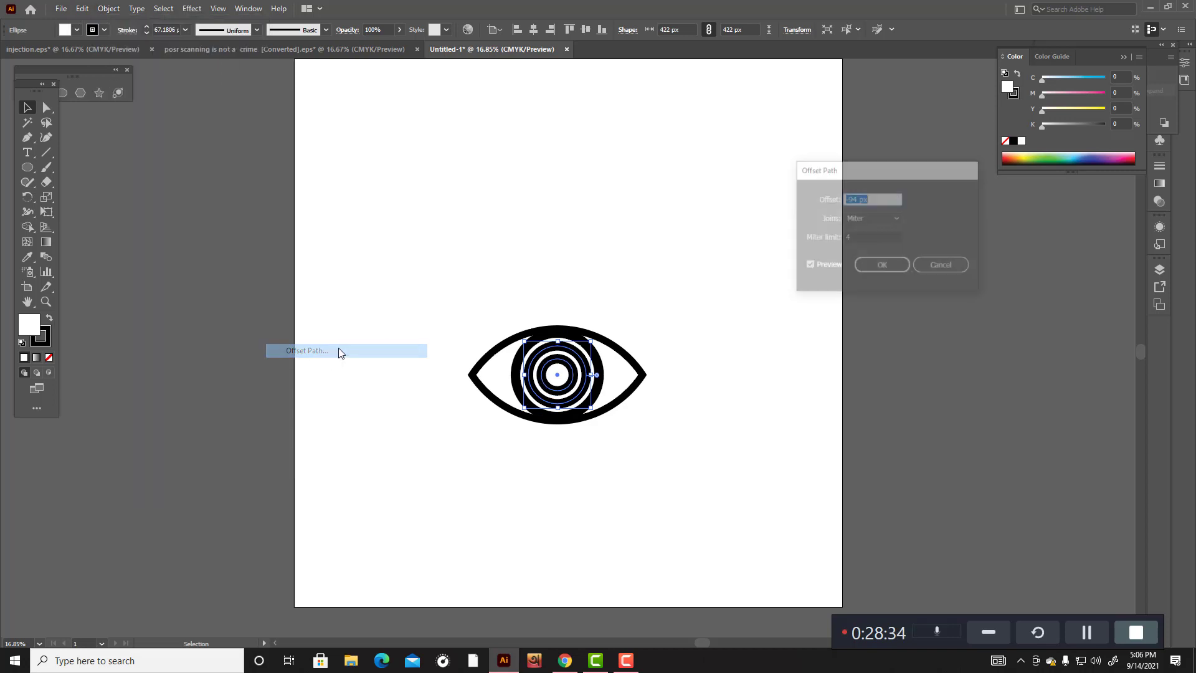
{"action": "left_click", "coordinate": [872, 270]}
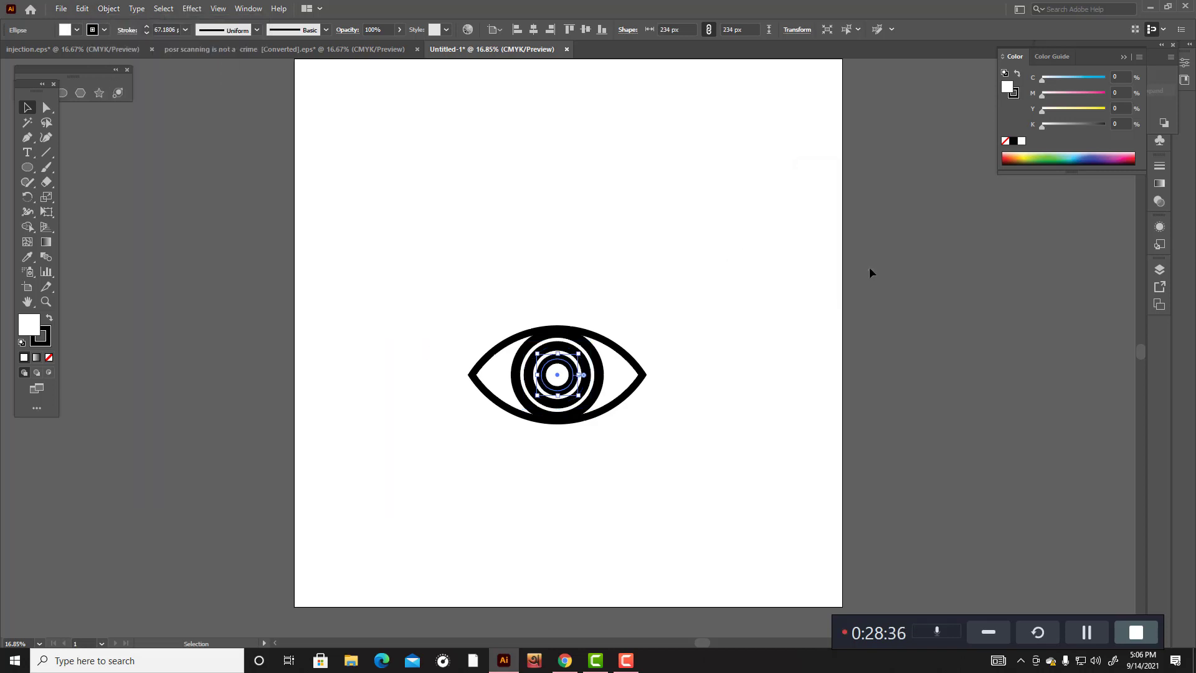
Step: Offset the smallest ring by another -94 px to form the pupil at the eye's centre, and deselect
{"action": "left_click", "coordinate": [112, 8]}
{"action": "mouse_move", "coordinate": [174, 307]}
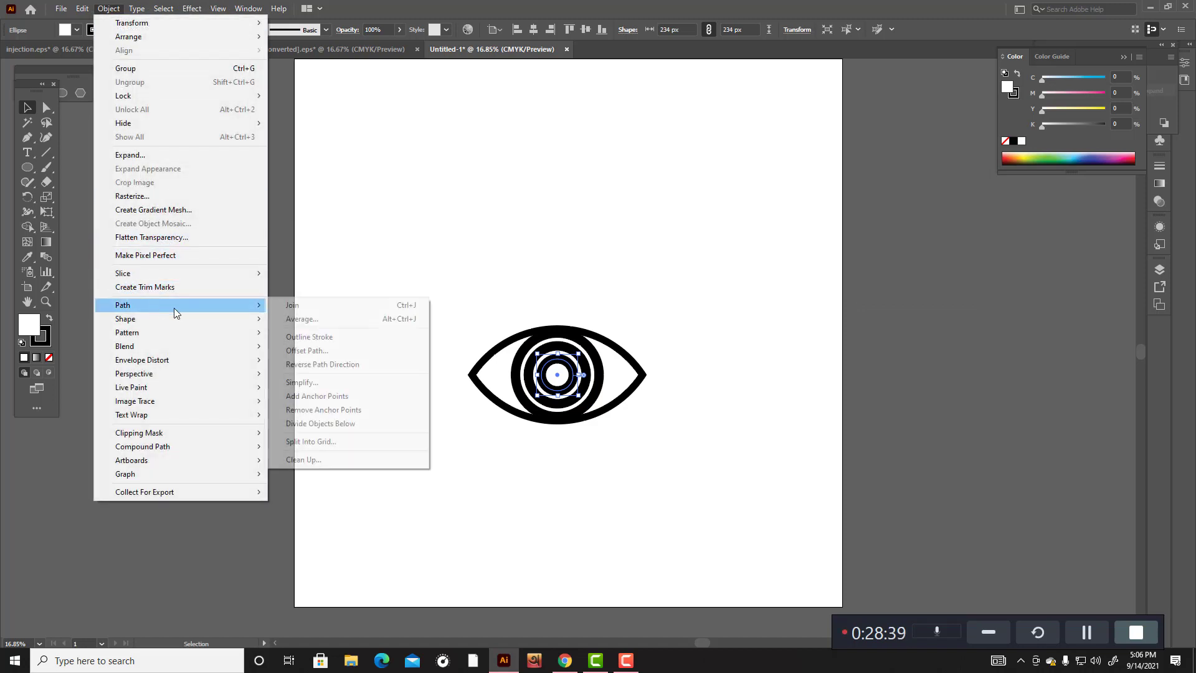
{"action": "left_click", "coordinate": [323, 351]}
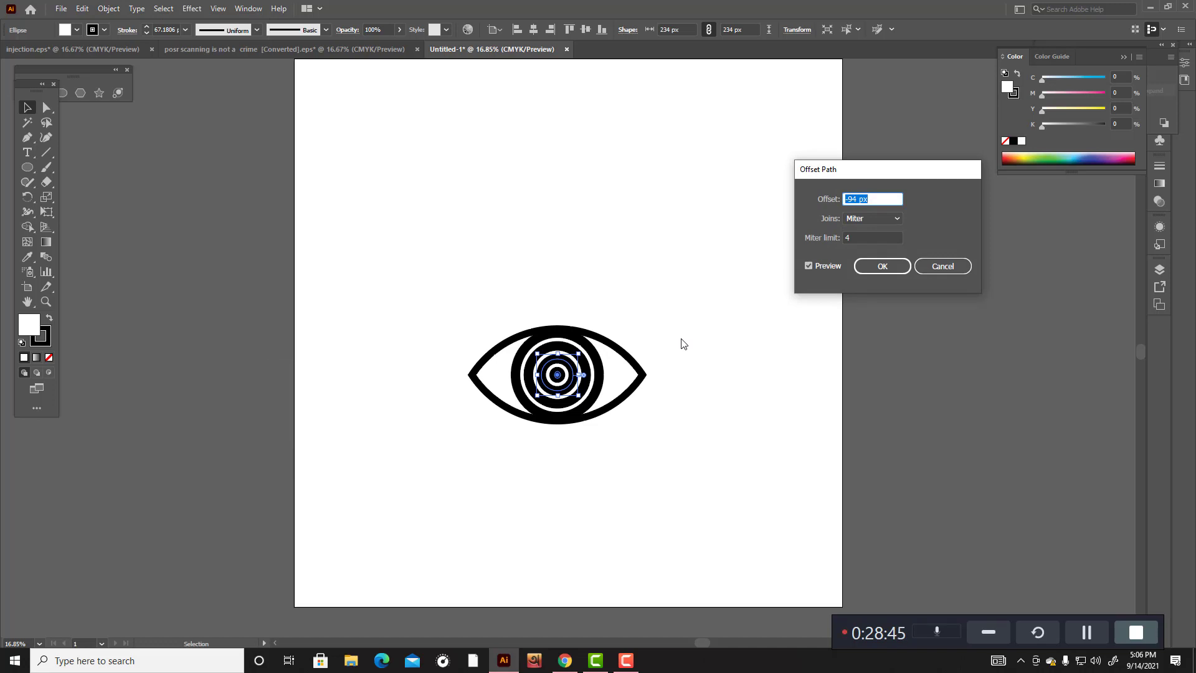
{"action": "left_click", "coordinate": [876, 272]}
{"action": "left_click", "coordinate": [657, 365]}
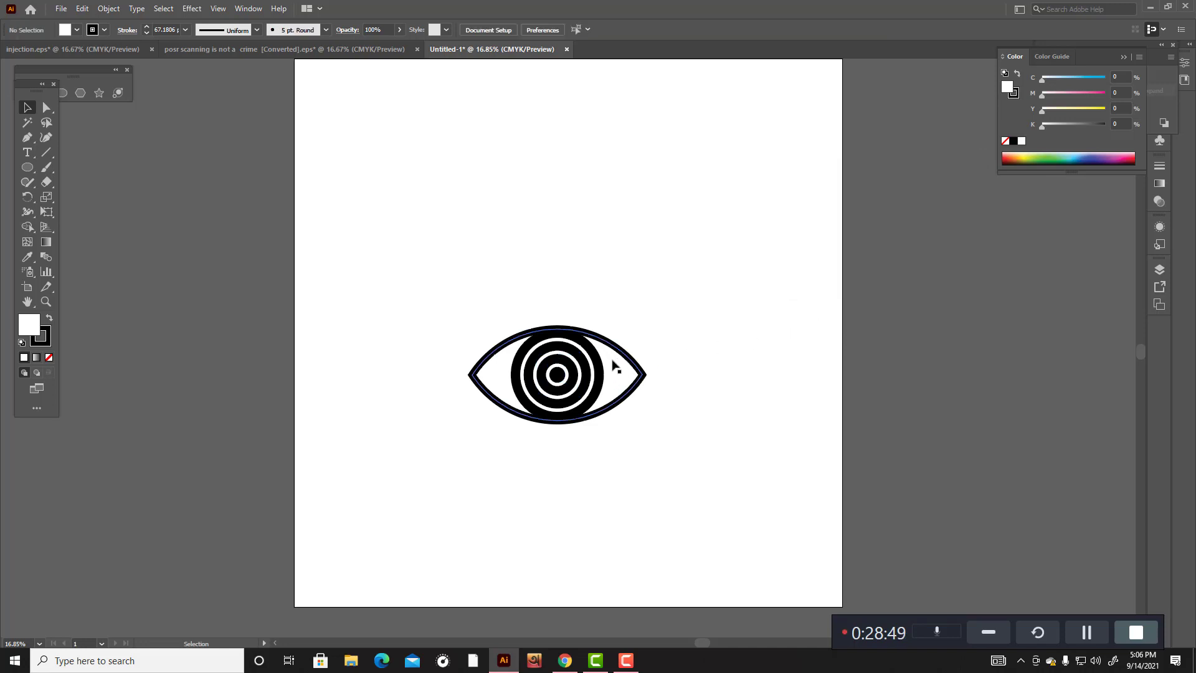
Step: Select all the concentric iris circles together and reduce their stroke weight to 43 pt
{"action": "left_click", "coordinate": [589, 372]}
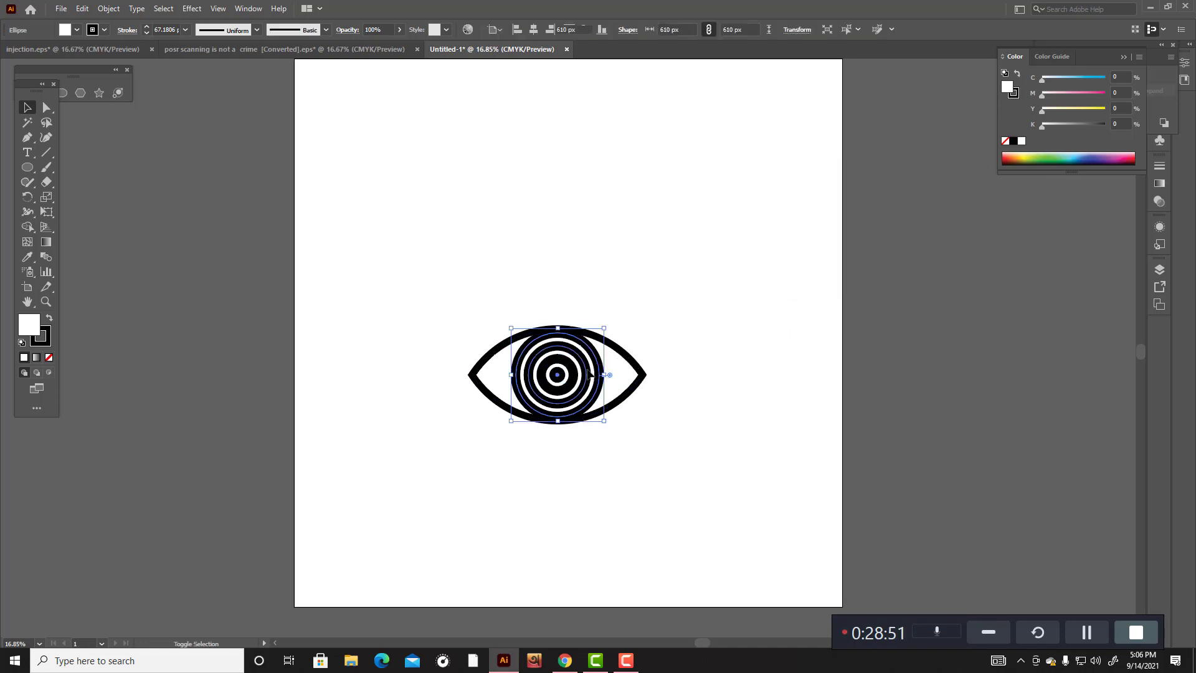
{"action": "left_click", "coordinate": [564, 375], "text": "shift"}
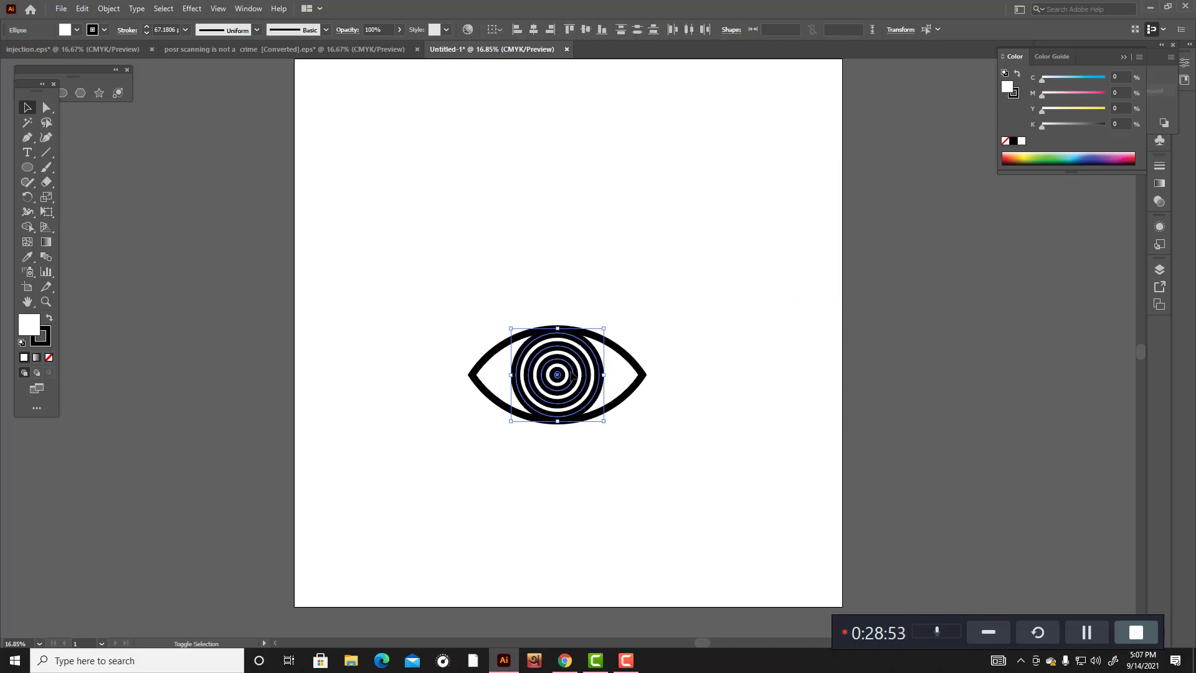
{"action": "double_click", "coordinate": [169, 29]}
{"action": "type", "text": "60"}
{"action": "key", "text": "Return"}
{"action": "scroll", "coordinate": [170, 30], "scroll_direction": "down", "scroll_amount": 12}
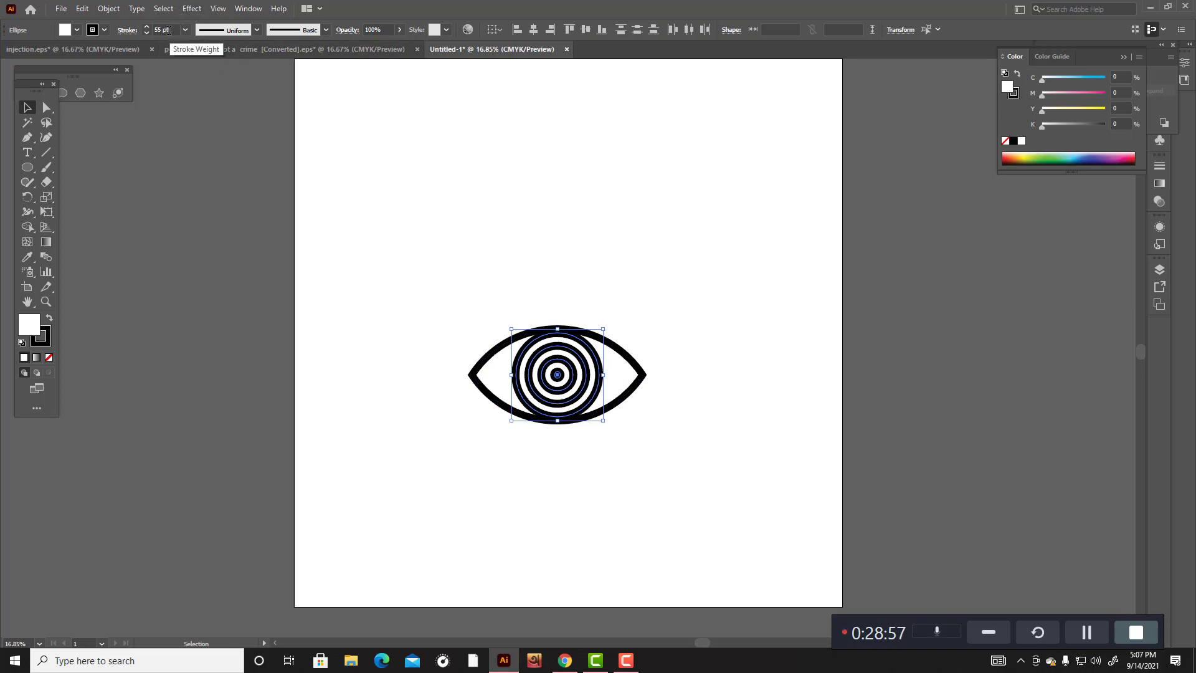
{"action": "scroll", "coordinate": [168, 35], "scroll_direction": "down", "scroll_amount": 3}
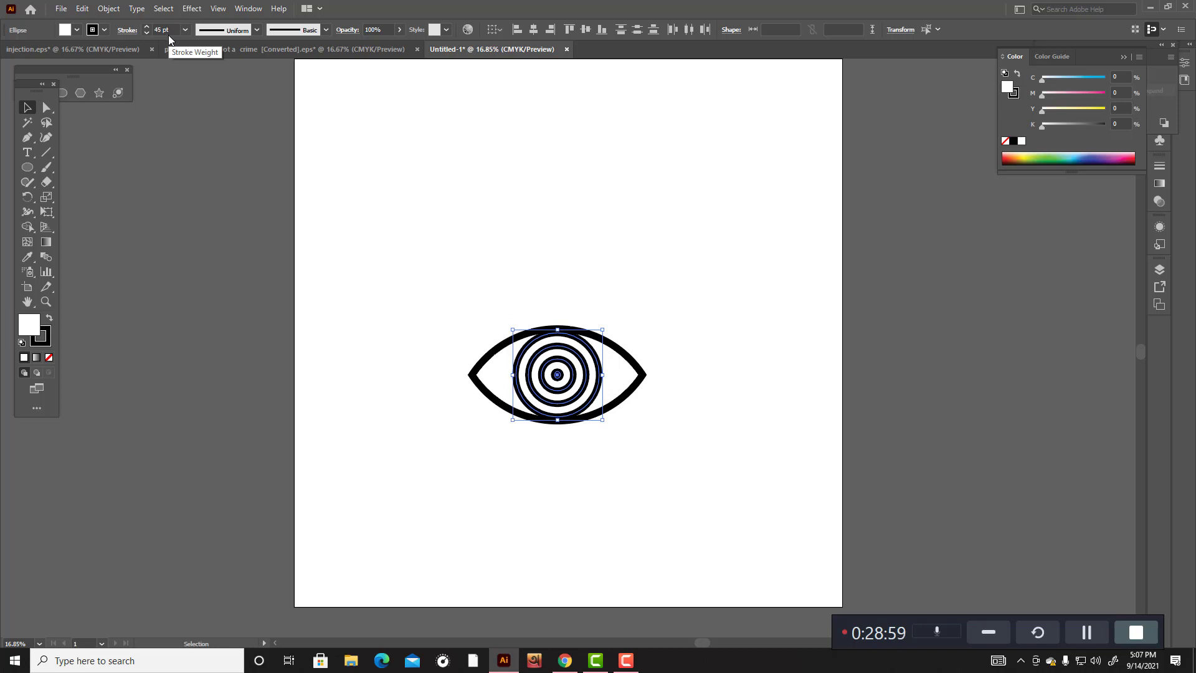
{"action": "left_click", "coordinate": [610, 257]}
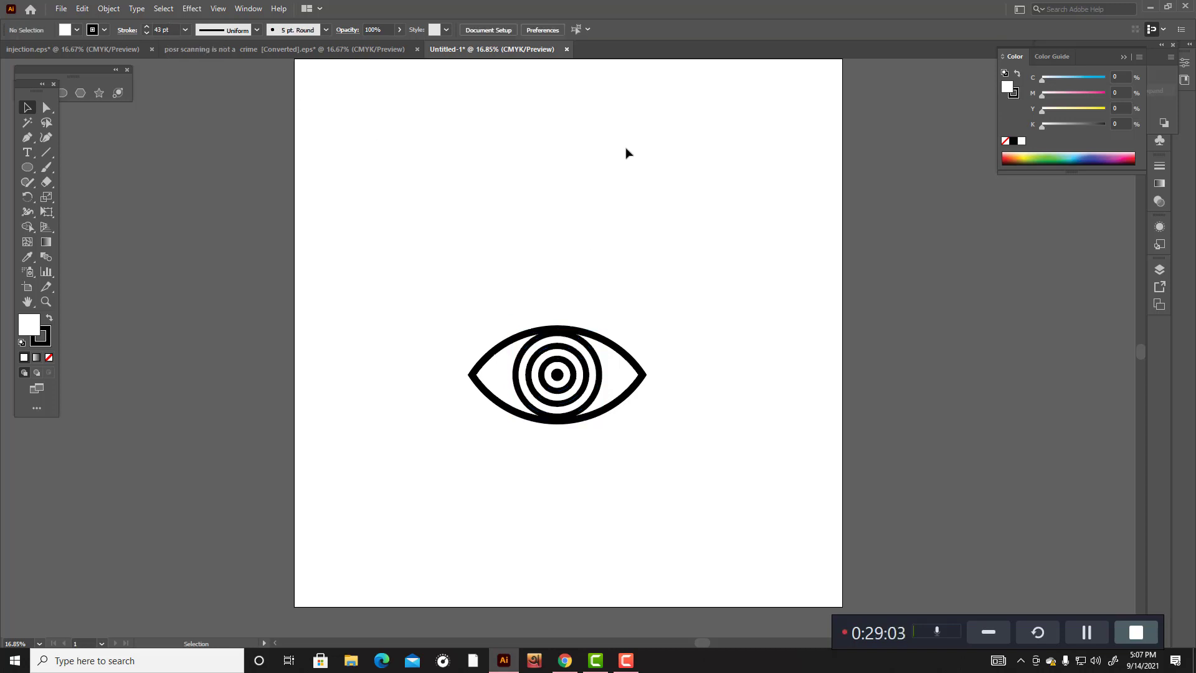
{"action": "left_click", "coordinate": [28, 138]}
{"action": "left_click", "coordinate": [425, 189]}
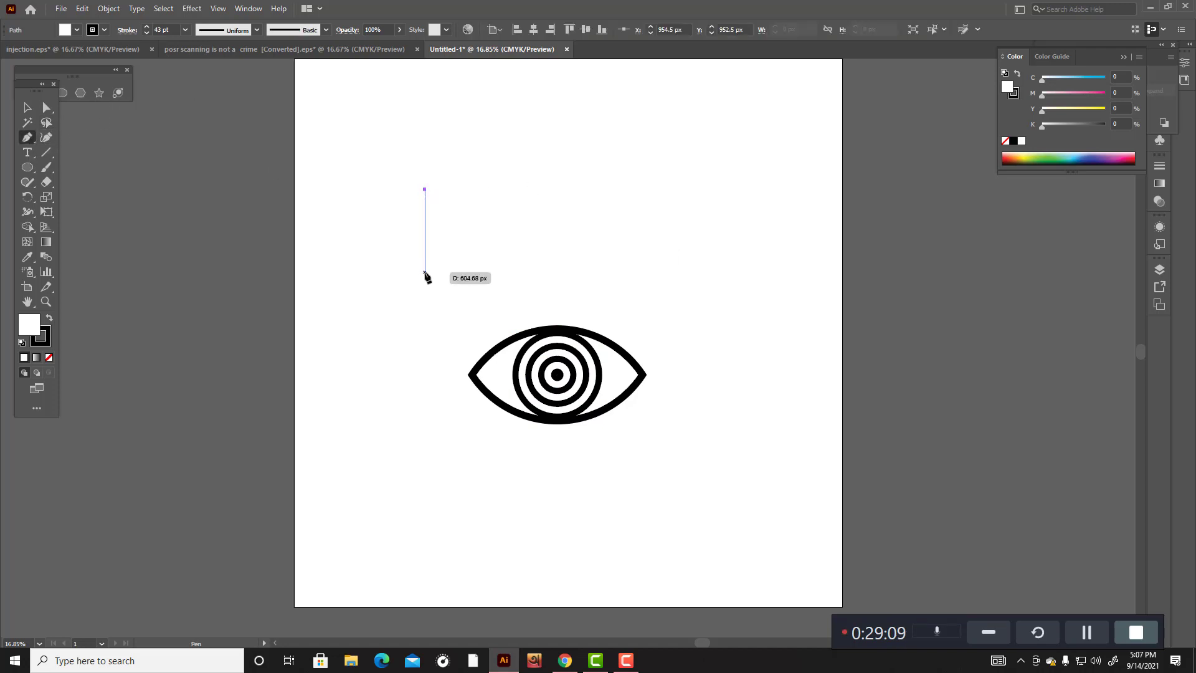
{"action": "left_click", "coordinate": [35, 107]}
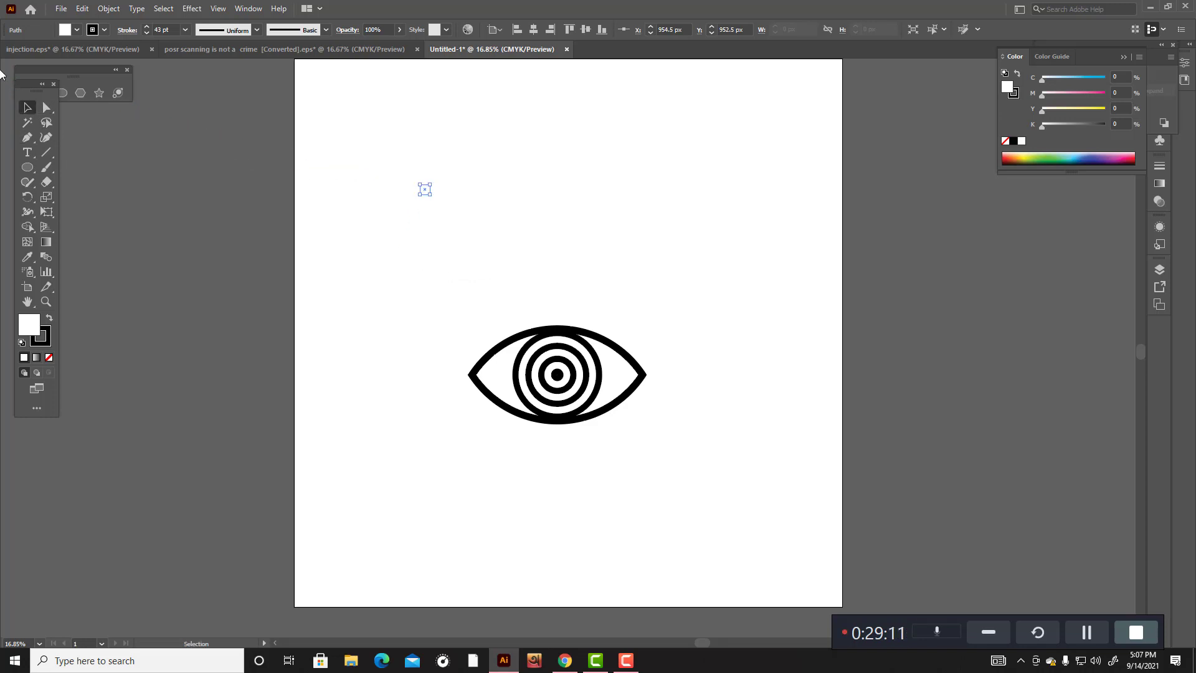
{"action": "key", "text": "Delete"}
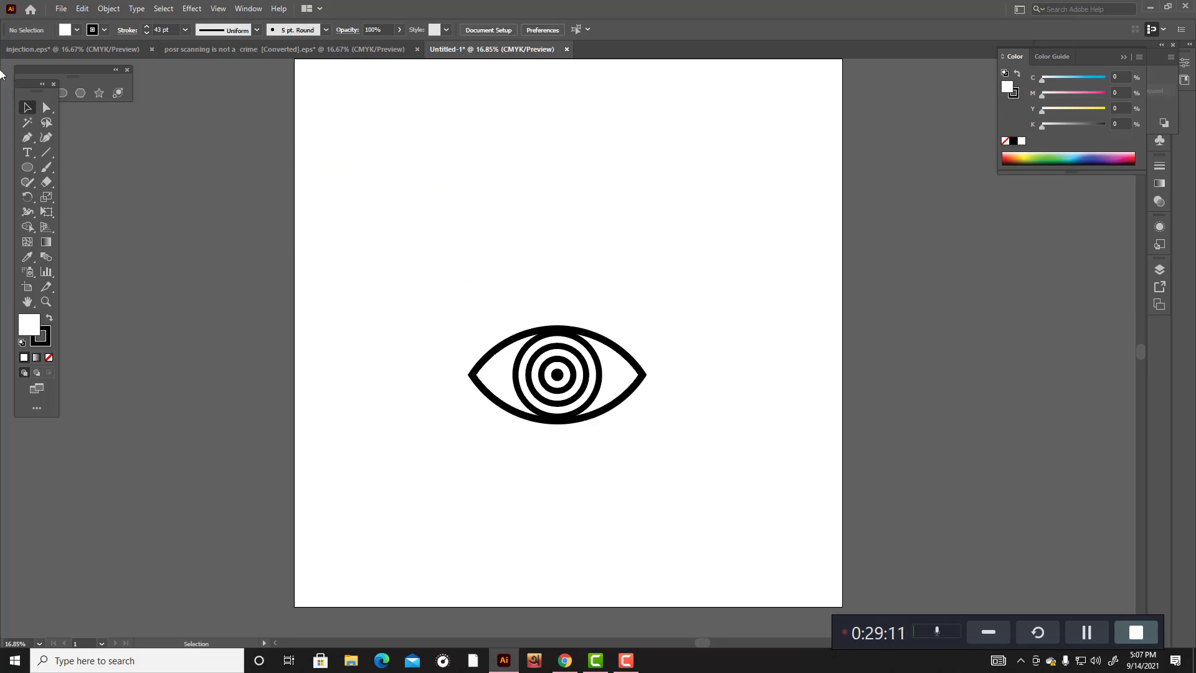
Step: Draw a straight line with the Pen tool from the outer iris circle's top anchor down to the eye's lower edge
{"action": "left_click", "coordinate": [27, 137]}
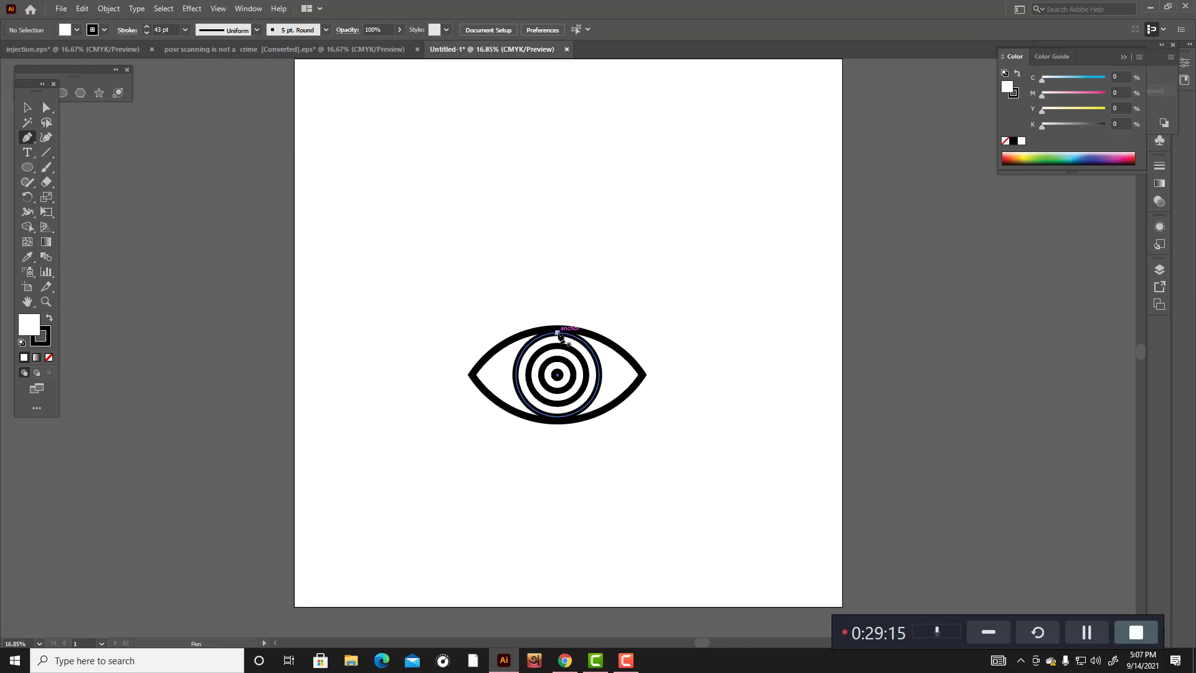
{"action": "left_click", "coordinate": [557, 332]}
{"action": "left_click", "coordinate": [561, 421]}
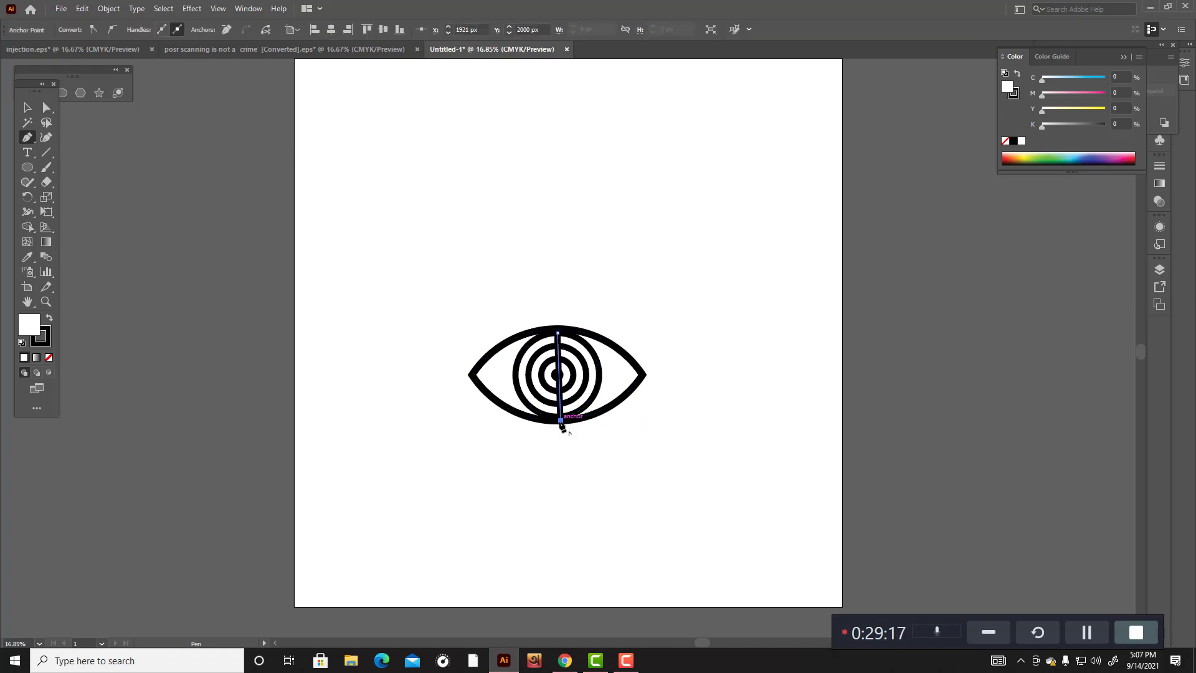
{"action": "left_click", "coordinate": [27, 108]}
{"action": "left_click", "coordinate": [467, 196]}
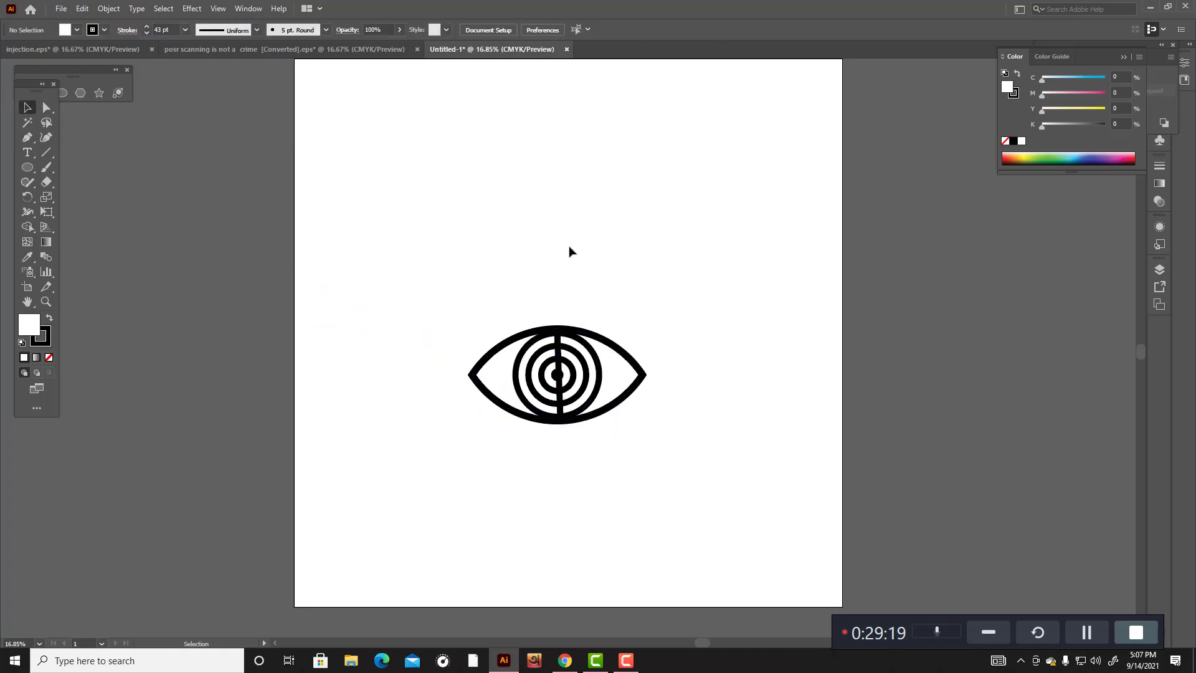
Step: Delete the slanted line that crosses the iris
{"action": "scroll", "coordinate": [592, 274], "scroll_direction": "up", "scroll_amount": 2}
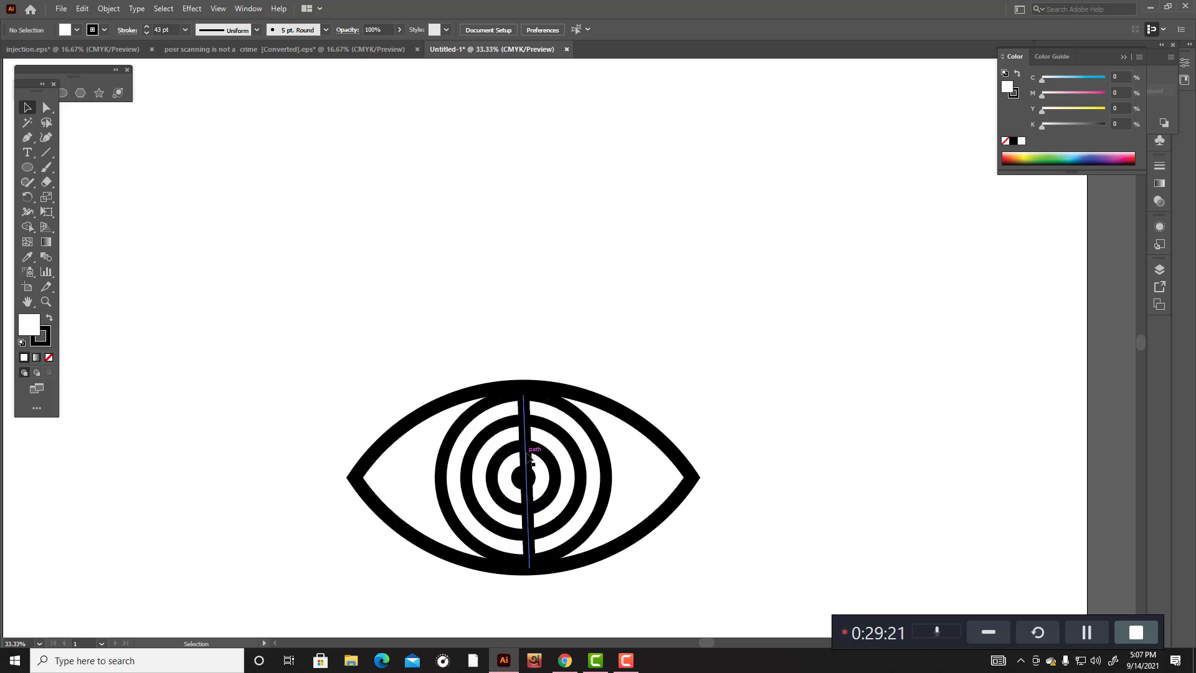
{"action": "left_click", "coordinate": [528, 457]}
{"action": "scroll", "coordinate": [554, 532], "scroll_direction": "up", "scroll_amount": 4}
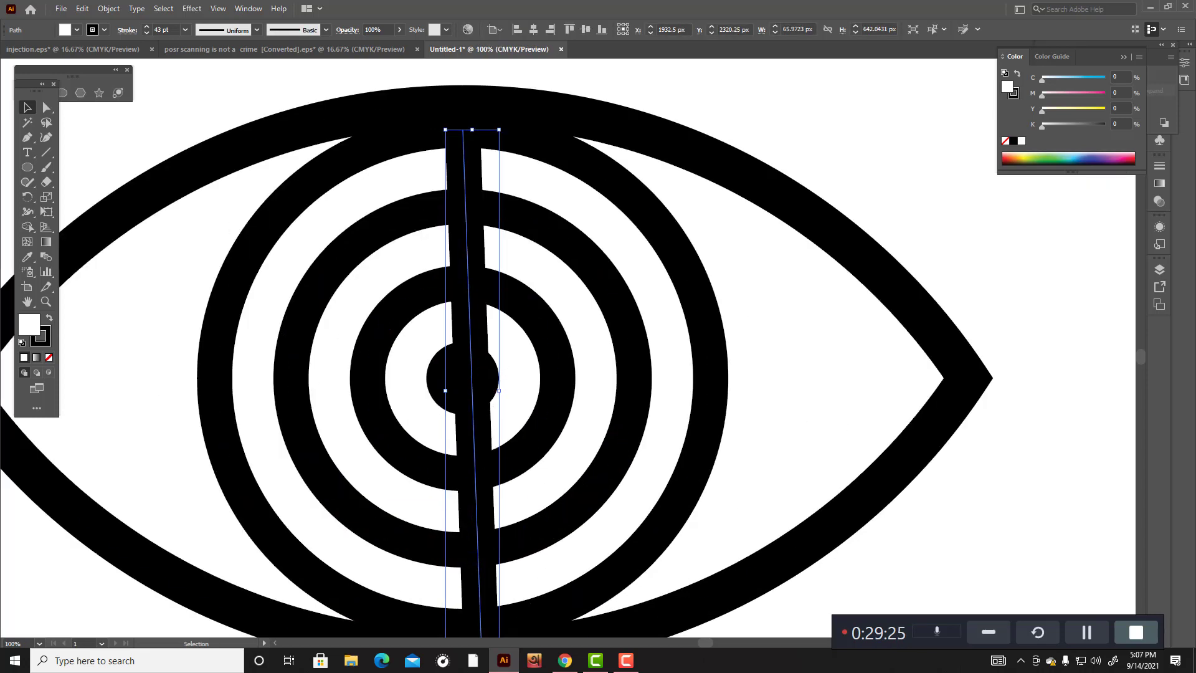
{"action": "key", "text": "Delete"}
{"action": "scroll", "coordinate": [419, 155], "scroll_direction": "down", "scroll_amount": 1}
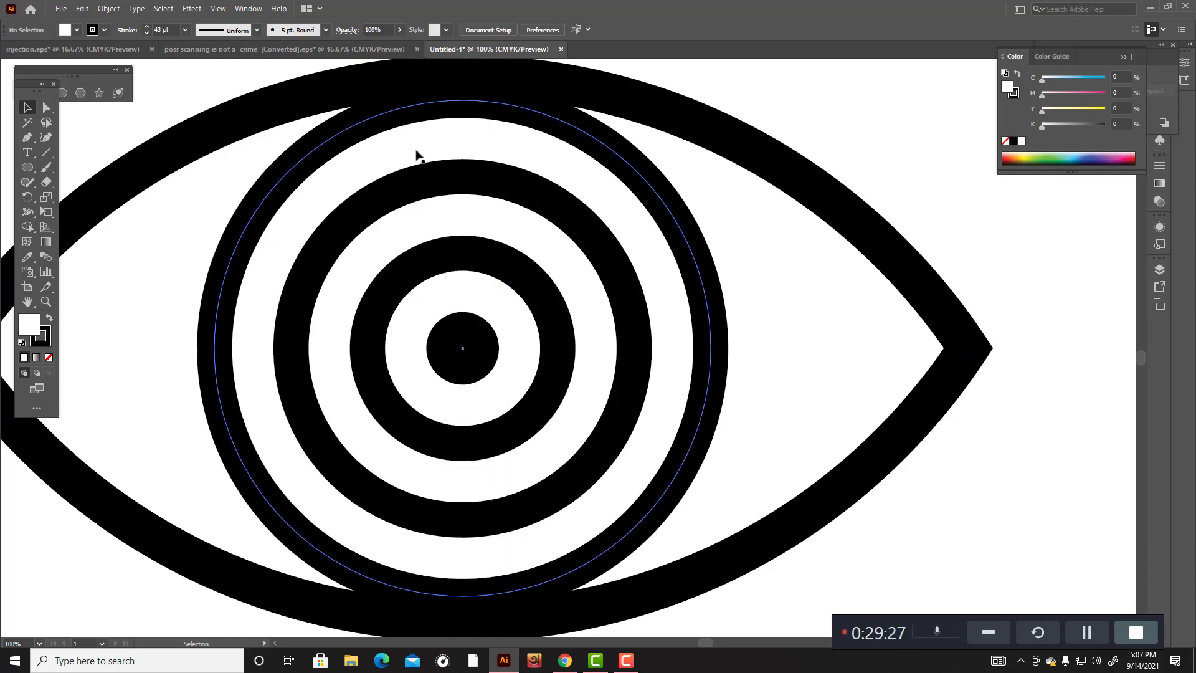
Step: Give the small pupil circle a black fill and no stroke, and deselect it
{"action": "left_click", "coordinate": [463, 349]}
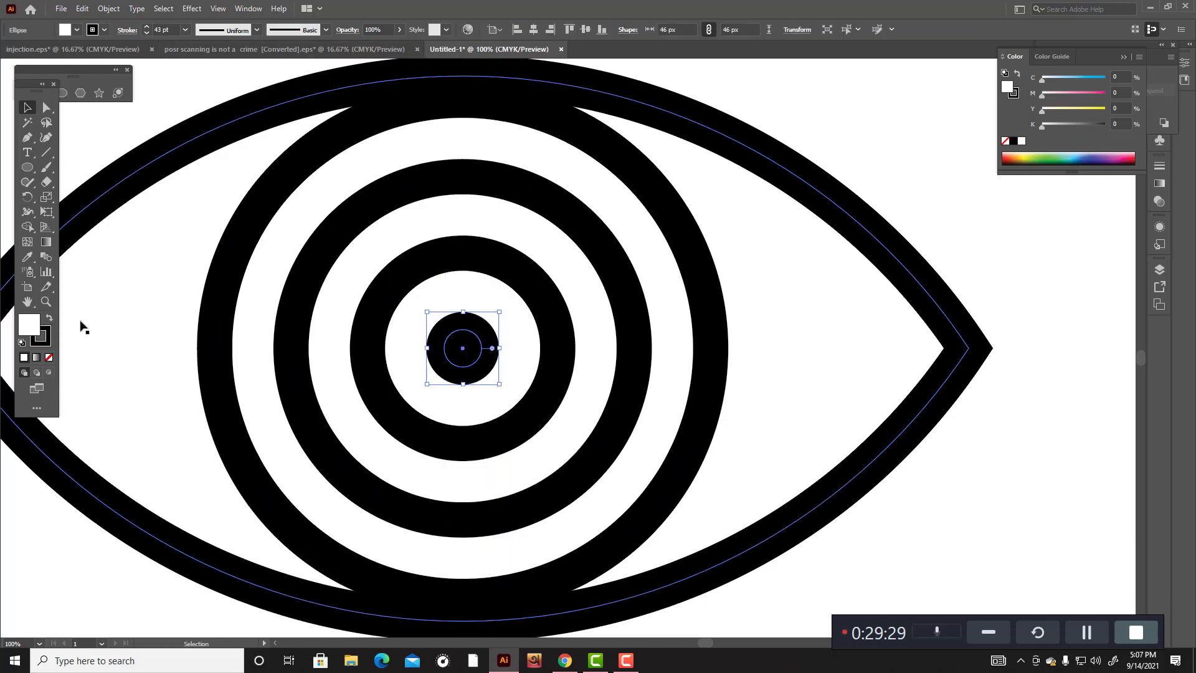
{"action": "left_click", "coordinate": [50, 318]}
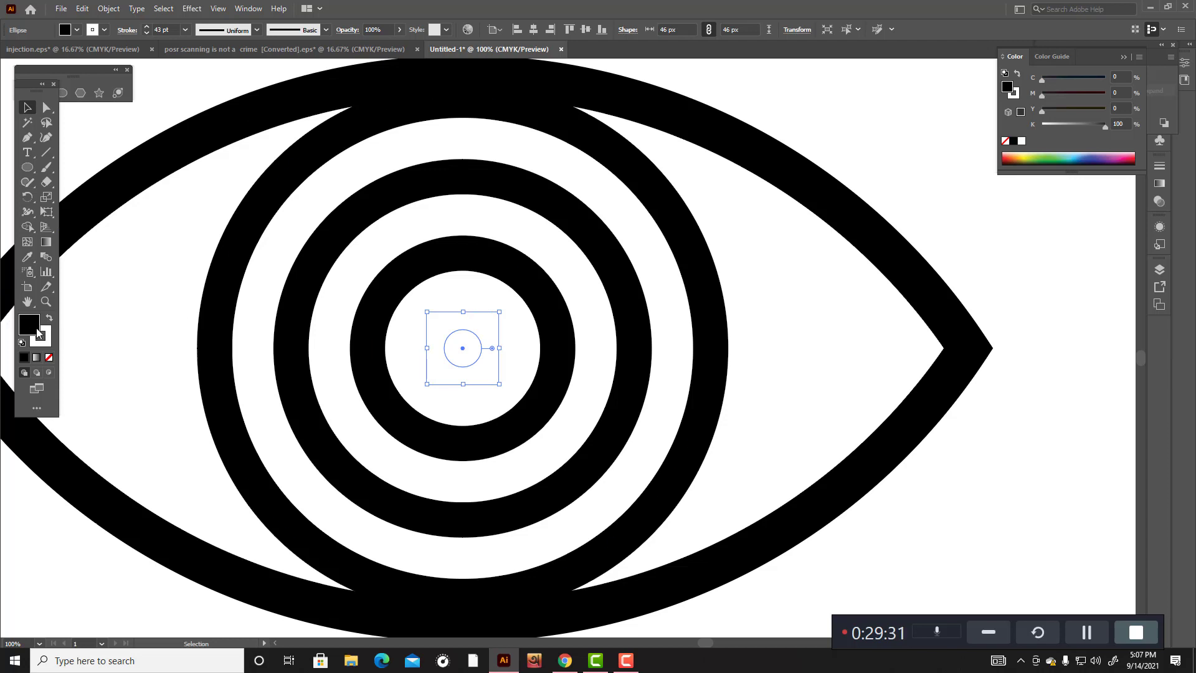
{"action": "left_click", "coordinate": [44, 338]}
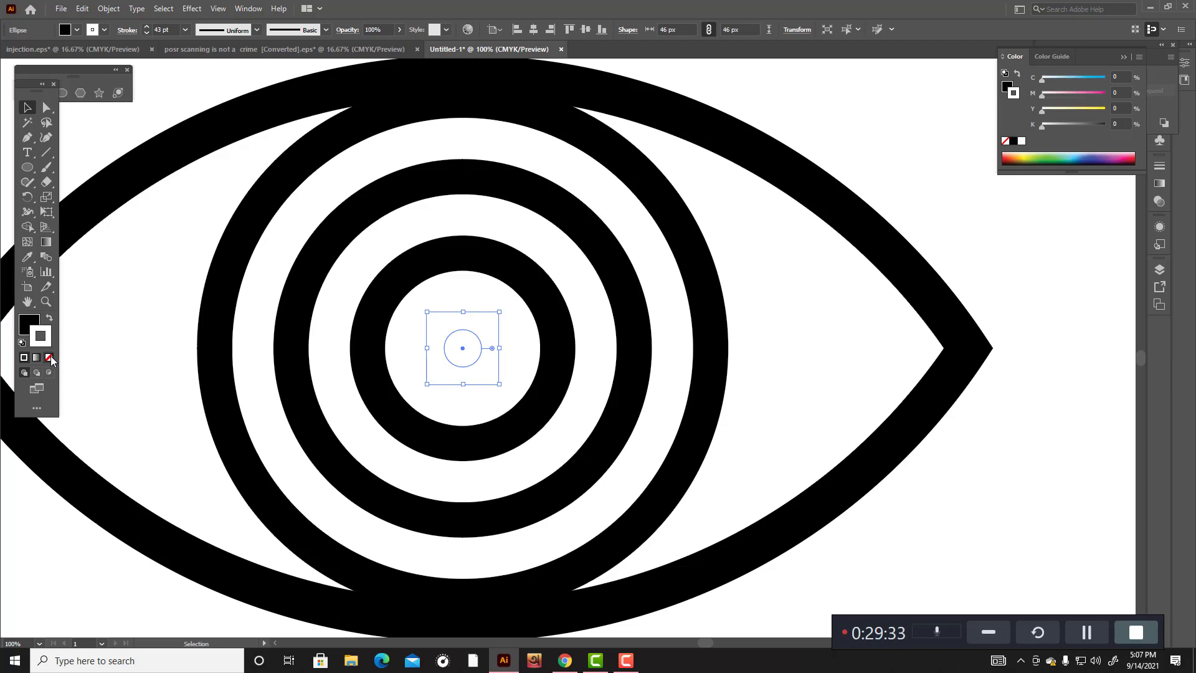
{"action": "left_click", "coordinate": [50, 357]}
{"action": "left_click", "coordinate": [832, 116]}
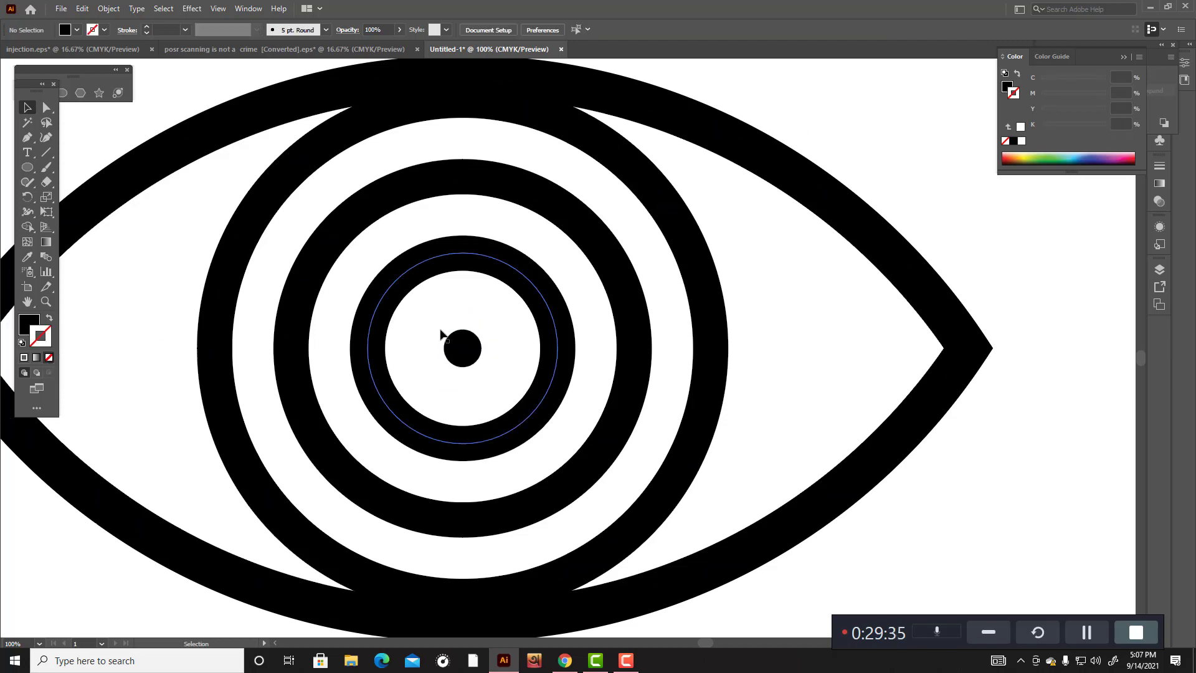
Step: Draw a vertical line about 656 px long with the Pen tool from the eye's upper edge to the outer iris circle's bottom anchor
{"action": "left_click", "coordinate": [26, 138]}
{"action": "scroll", "coordinate": [462, 93], "scroll_direction": "up", "scroll_amount": 1}
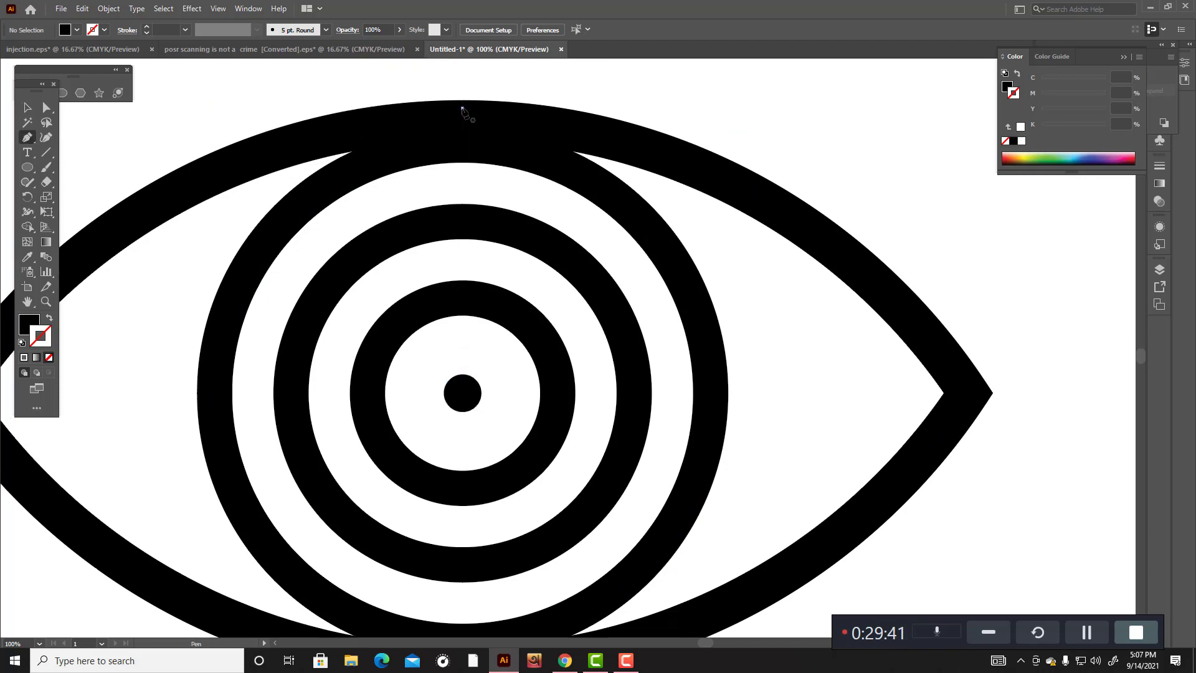
{"action": "left_click", "coordinate": [462, 107]}
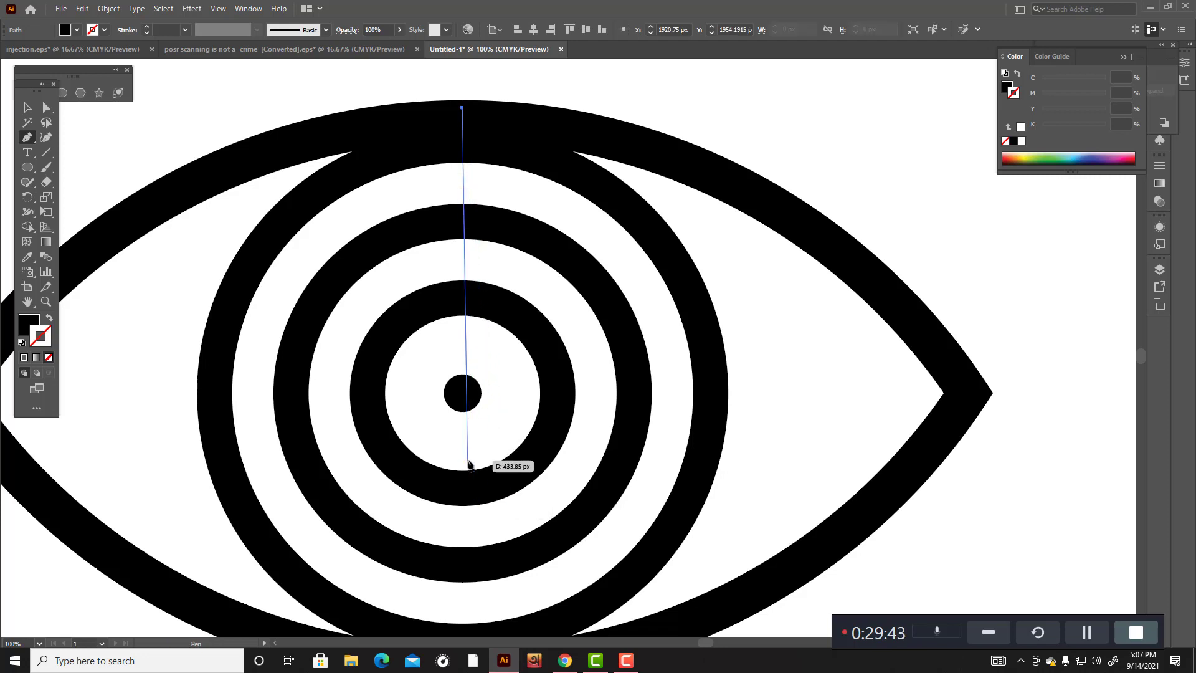
{"action": "scroll", "coordinate": [464, 436], "scroll_direction": "down", "scroll_amount": 2}
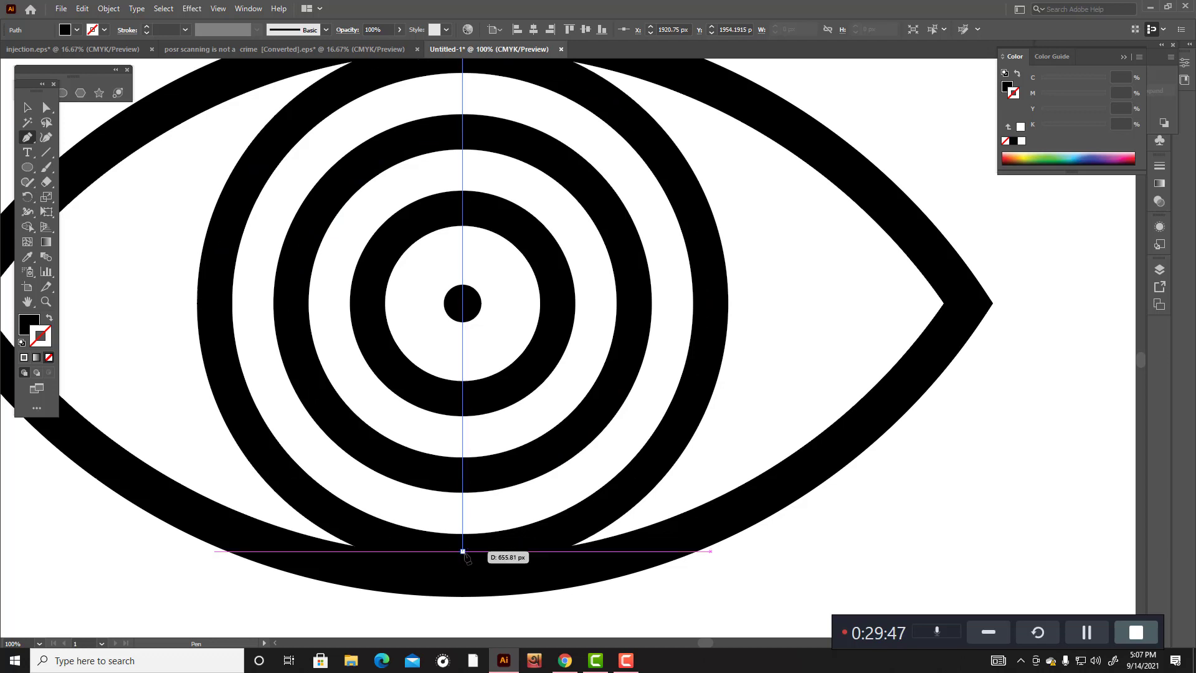
{"action": "left_click", "coordinate": [463, 551]}
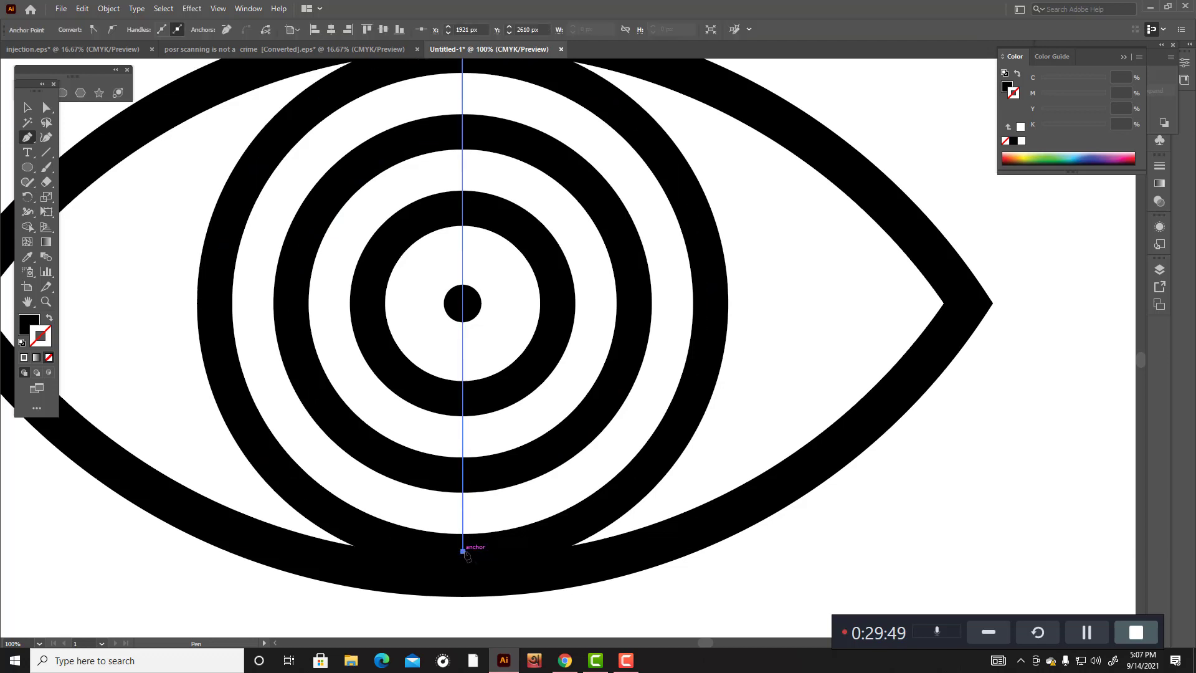
Step: Give the vertical line no fill and a 15 pt black stroke, and deselect it
{"action": "scroll", "coordinate": [467, 552], "scroll_direction": "up", "scroll_amount": 1}
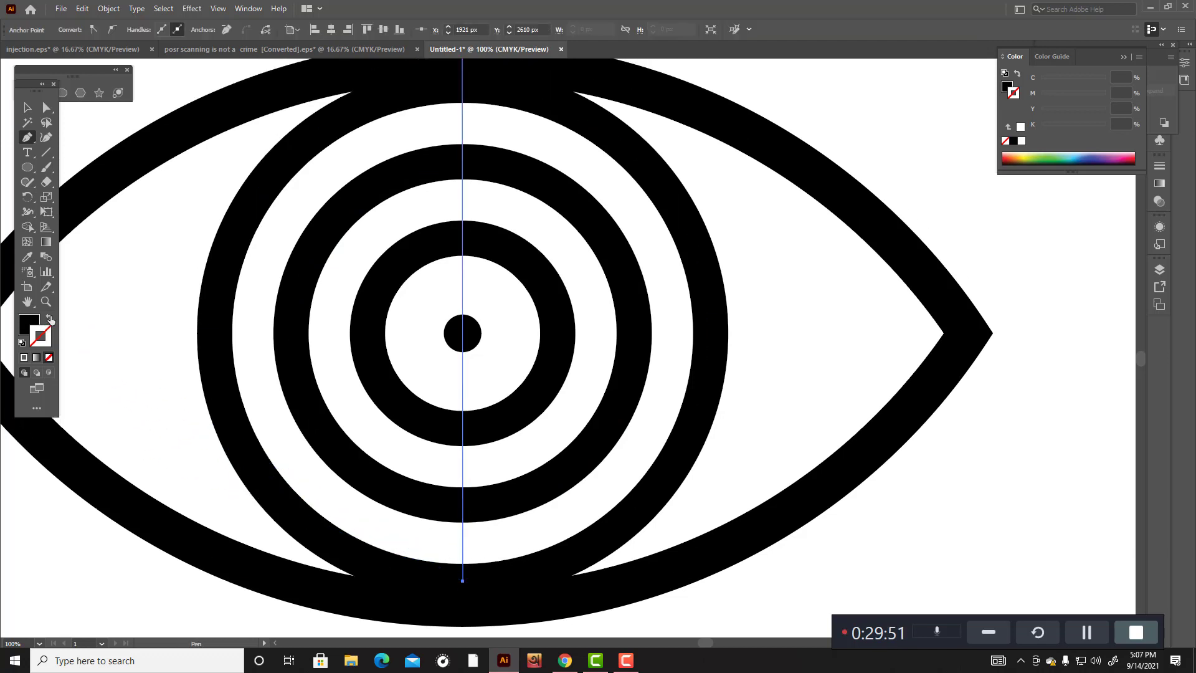
{"action": "left_click", "coordinate": [50, 319]}
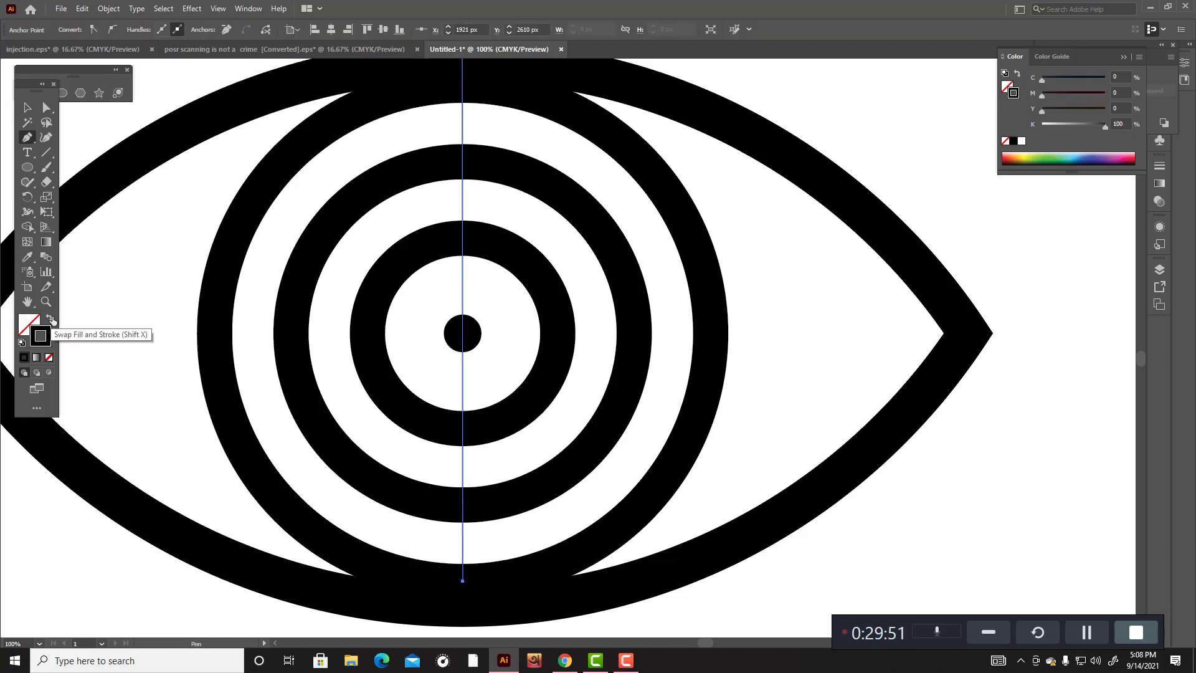
{"action": "left_click", "coordinate": [47, 137]}
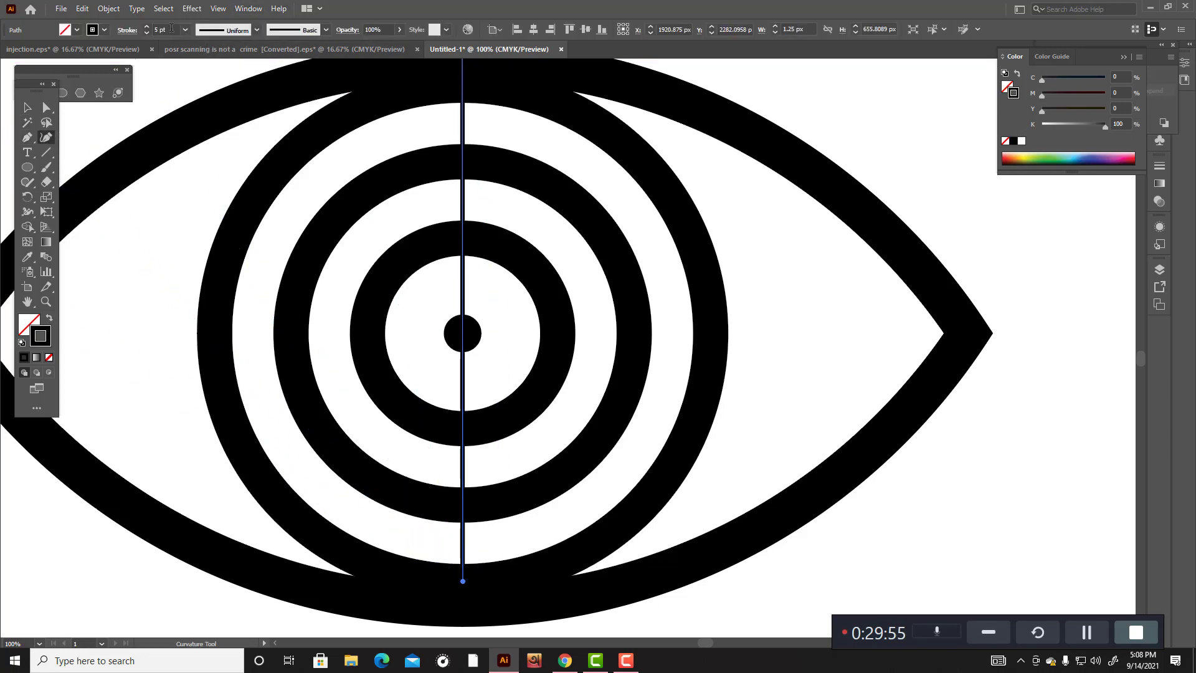
{"action": "key", "text": "Return"}
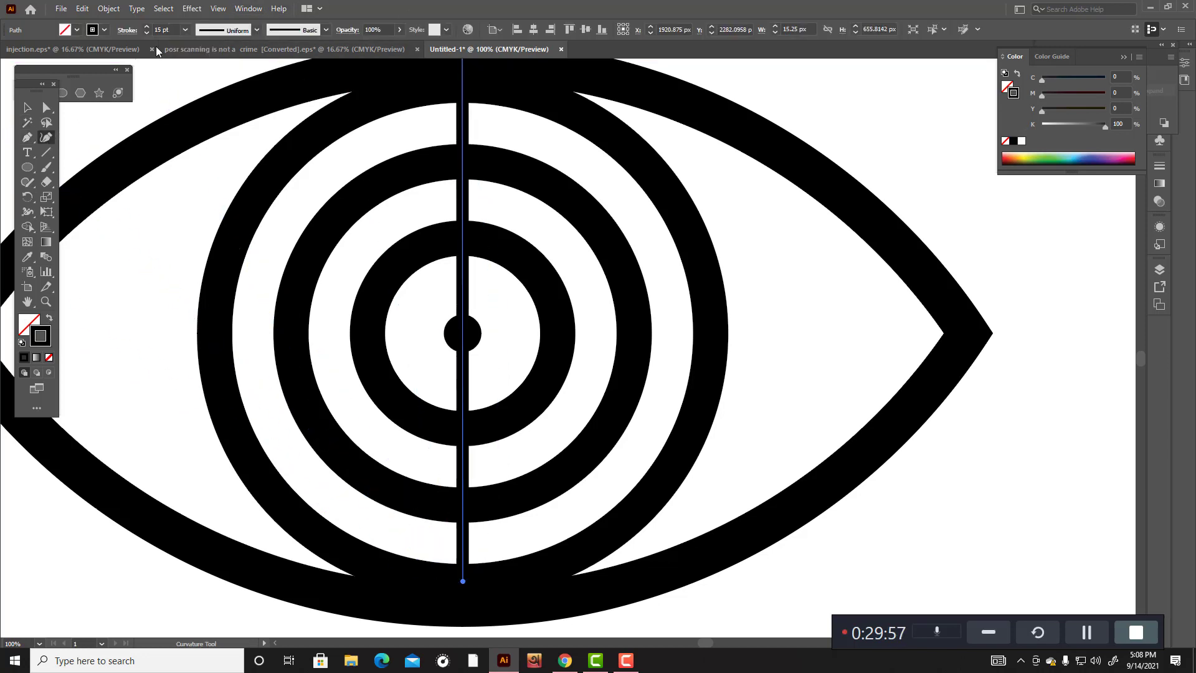
{"action": "left_click", "coordinate": [26, 107]}
{"action": "scroll", "coordinate": [716, 124], "scroll_direction": "up", "scroll_amount": 1}
{"action": "left_click", "coordinate": [756, 118]}
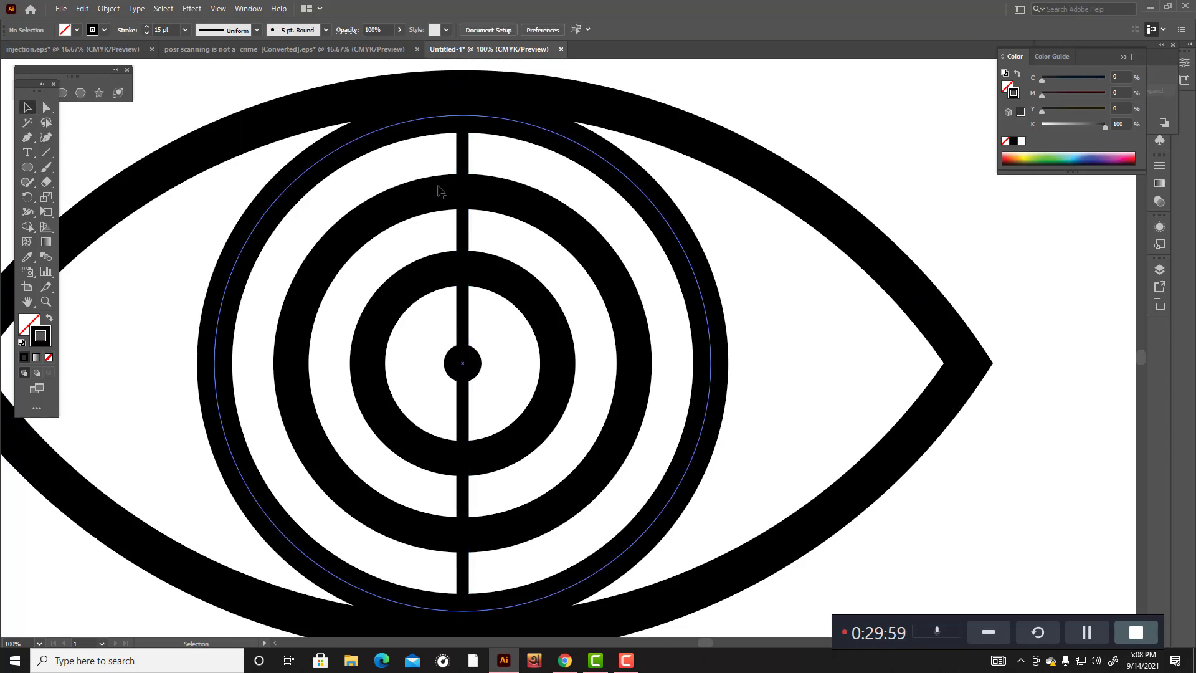
Step: Start a Distort & Transform > Transform effect on the vertical line and set it to make 1 copy
{"action": "left_click", "coordinate": [465, 196]}
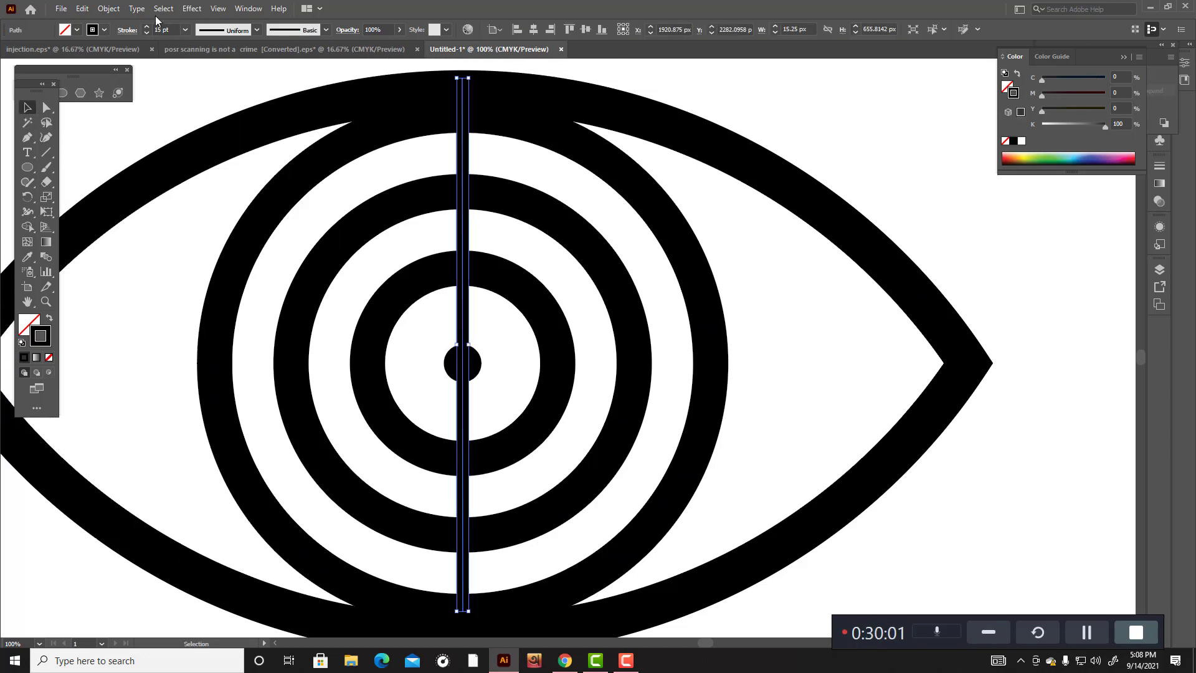
{"action": "left_click", "coordinate": [108, 8]}
{"action": "mouse_move", "coordinate": [192, 8]}
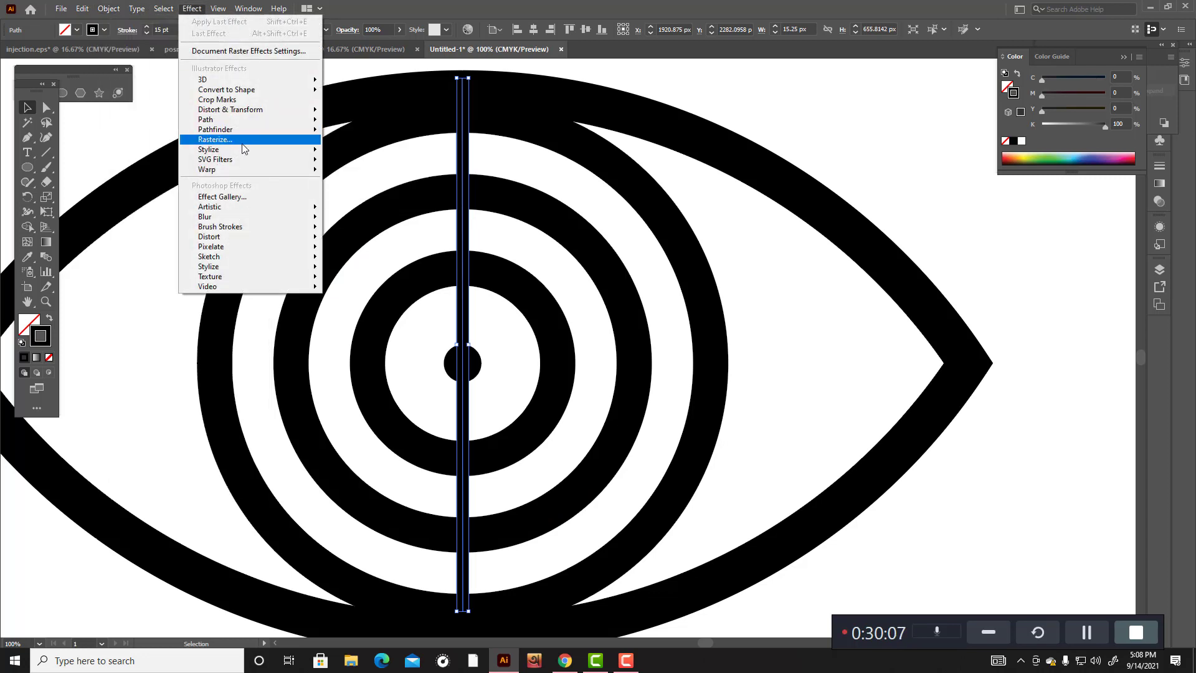
{"action": "mouse_move", "coordinate": [243, 149]}
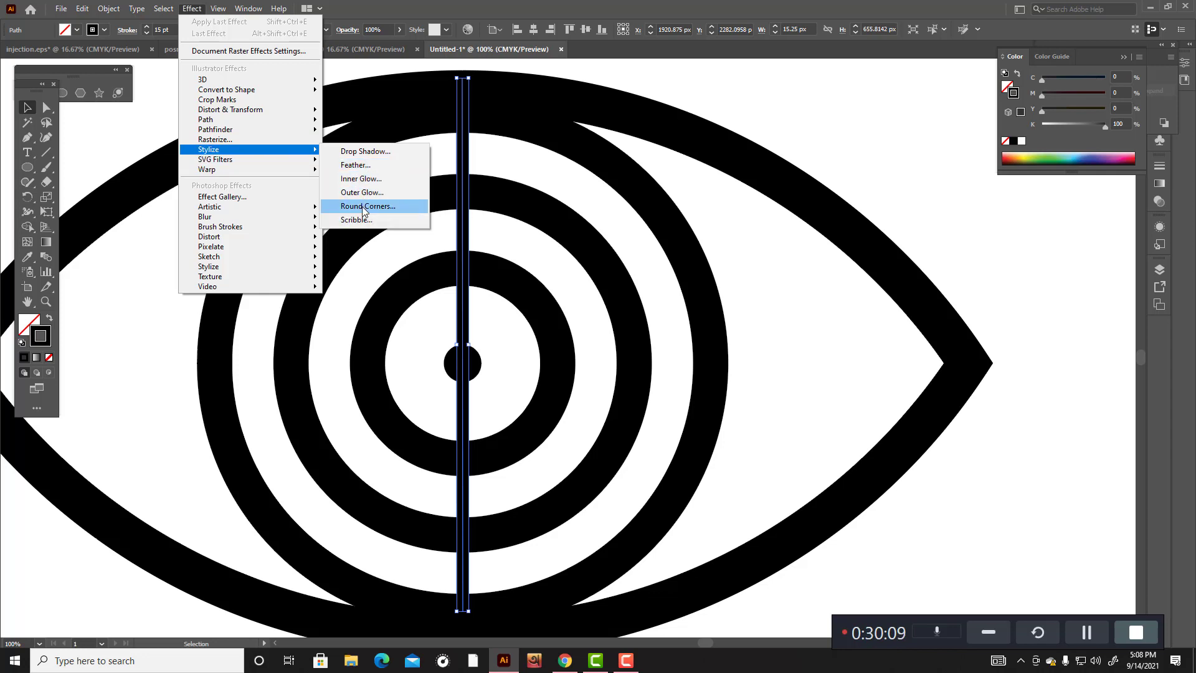
{"action": "mouse_move", "coordinate": [252, 112]}
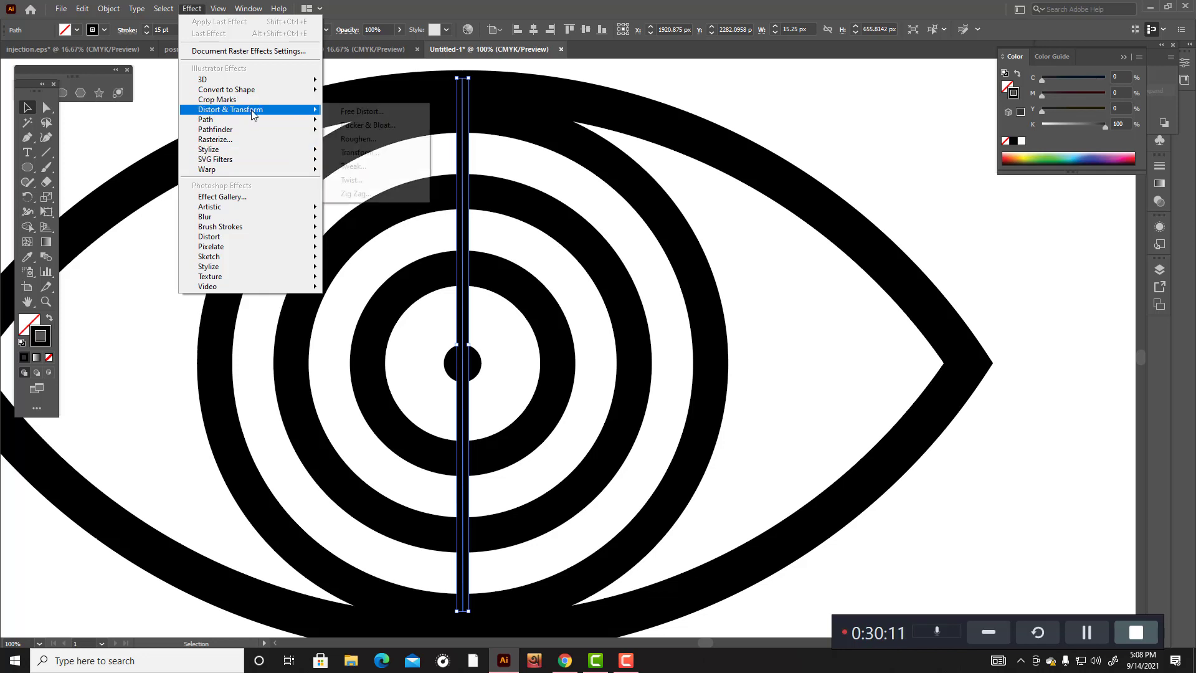
{"action": "left_click", "coordinate": [370, 152]}
{"action": "left_click_drag", "start_coordinate": [617, 145], "coordinate": [854, 114]}
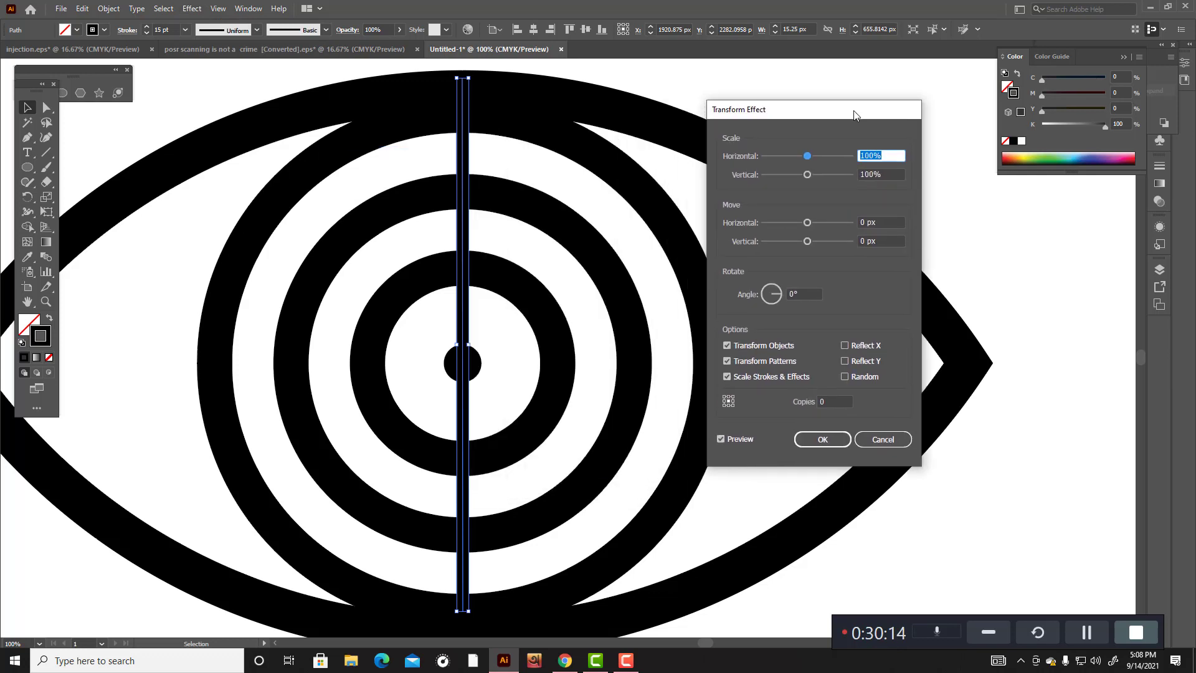
{"action": "left_click", "coordinate": [836, 401]}
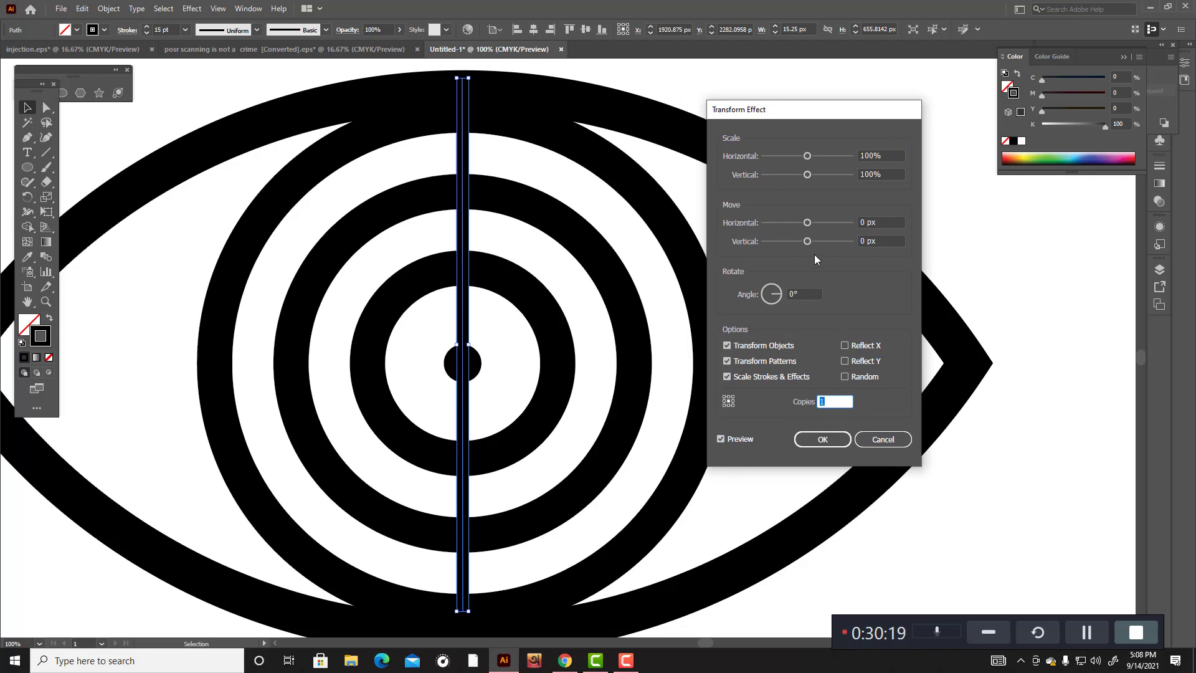
Step: Set the copy's rotation angle to 90° and apply the effect to form a crosshair over the iris
{"action": "left_click", "coordinate": [802, 293]}
{"action": "key", "text": "Up"}
{"action": "key", "text": "Up"}
{"action": "key", "text": "Up"}
{"action": "key", "text": "Up"}
{"action": "key", "text": "Up"}
{"action": "key", "text": "Up"}
{"action": "key", "text": "Up"}
{"action": "key", "text": "Up"}
{"action": "key", "text": "Up"}
{"action": "key", "text": "Up"}
{"action": "key", "text": "Up"}
{"action": "key", "text": "Up"}
{"action": "key", "text": "Up"}
{"action": "key", "text": "Up"}
{"action": "key", "text": "Up"}
{"action": "key", "text": "Up"}
{"action": "key", "text": "Up"}
{"action": "key", "text": "Up"}
{"action": "key", "text": "Up"}
{"action": "key", "text": "Up"}
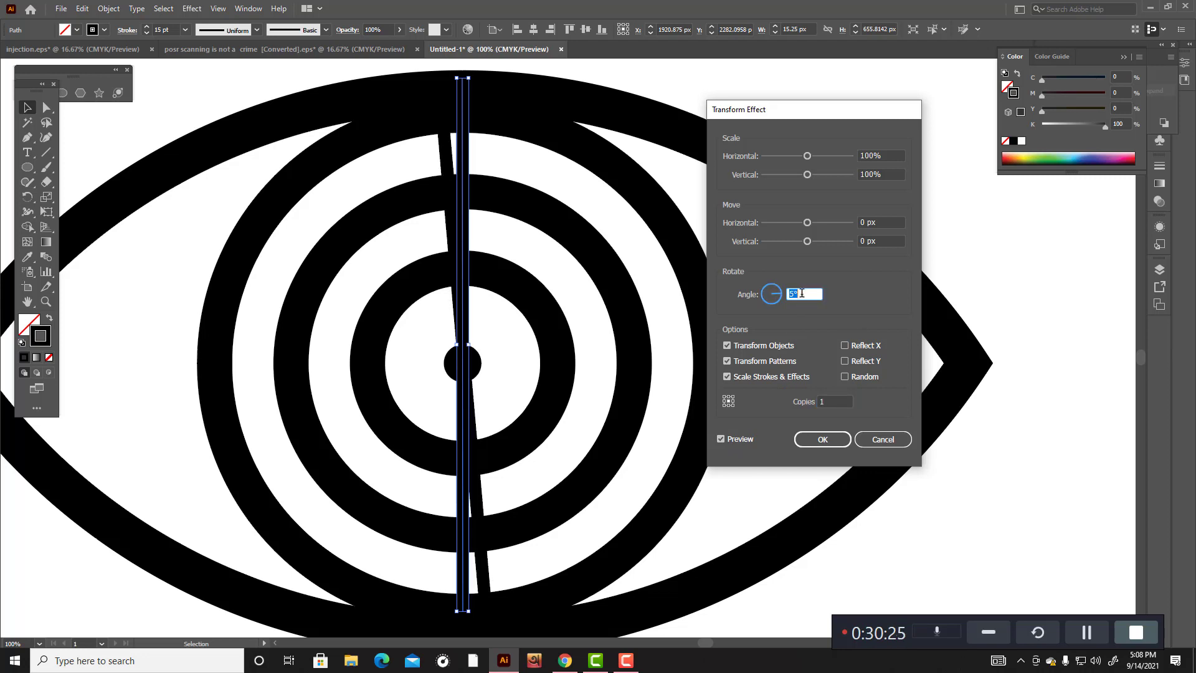
{"action": "key", "text": "Up"}
{"action": "key", "text": "Up"}
{"action": "key", "text": "Up"}
{"action": "key", "text": "Up"}
{"action": "key", "text": "Up"}
{"action": "key", "text": "Up"}
{"action": "key", "text": "Up"}
{"action": "key", "text": "Up"}
{"action": "key", "text": "Up"}
{"action": "key", "text": "Up"}
{"action": "key", "text": "Up"}
{"action": "key", "text": "Up"}
{"action": "key", "text": "Up"}
{"action": "key", "text": "Up"}
{"action": "key", "text": "Up"}
{"action": "key", "text": "Up"}
{"action": "key", "text": "Up"}
{"action": "key", "text": "Up"}
{"action": "key", "text": "Up"}
{"action": "key", "text": "Up"}
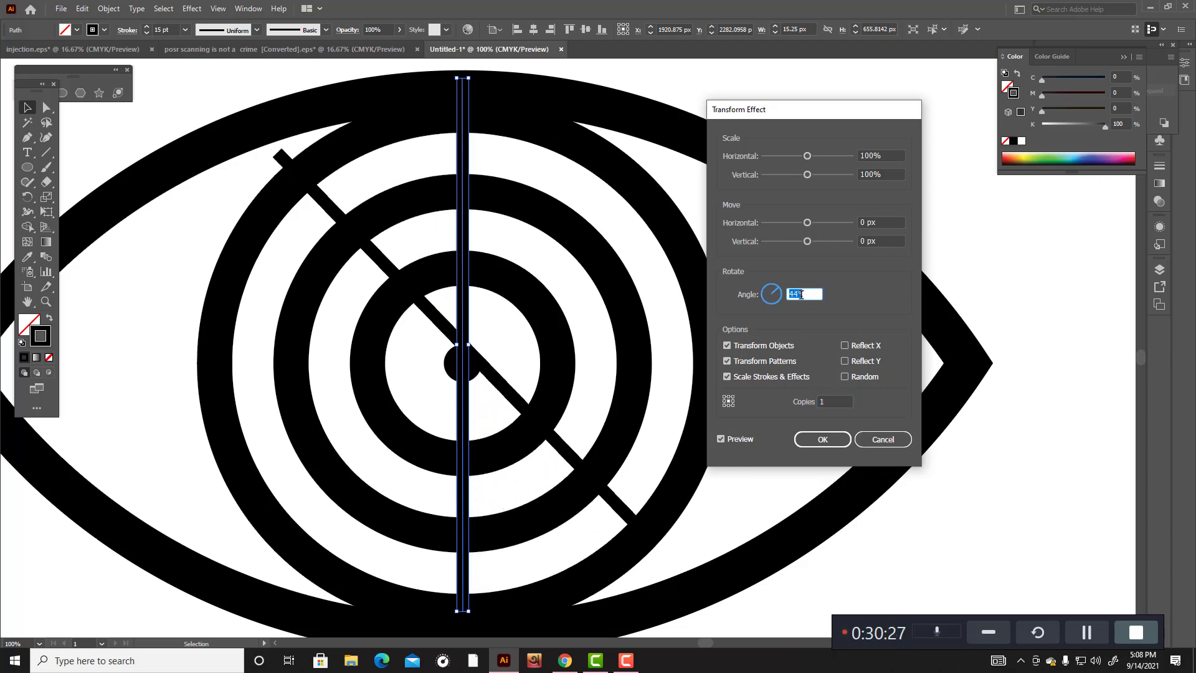
{"action": "key", "text": "Up"}
{"action": "key", "text": "Up"}
{"action": "key", "text": "Up"}
{"action": "key", "text": "Up"}
{"action": "key", "text": "Up"}
{"action": "key", "text": "Up"}
{"action": "key", "text": "Up"}
{"action": "key", "text": "Up"}
{"action": "key", "text": "Up"}
{"action": "key", "text": "Up"}
{"action": "key", "text": "Up"}
{"action": "key", "text": "Up"}
{"action": "key", "text": "Up"}
{"action": "key", "text": "Up"}
{"action": "key", "text": "Up"}
{"action": "key", "text": "Up"}
{"action": "key", "text": "Up"}
{"action": "key", "text": "Up"}
{"action": "key", "text": "Up"}
{"action": "key", "text": "Up"}
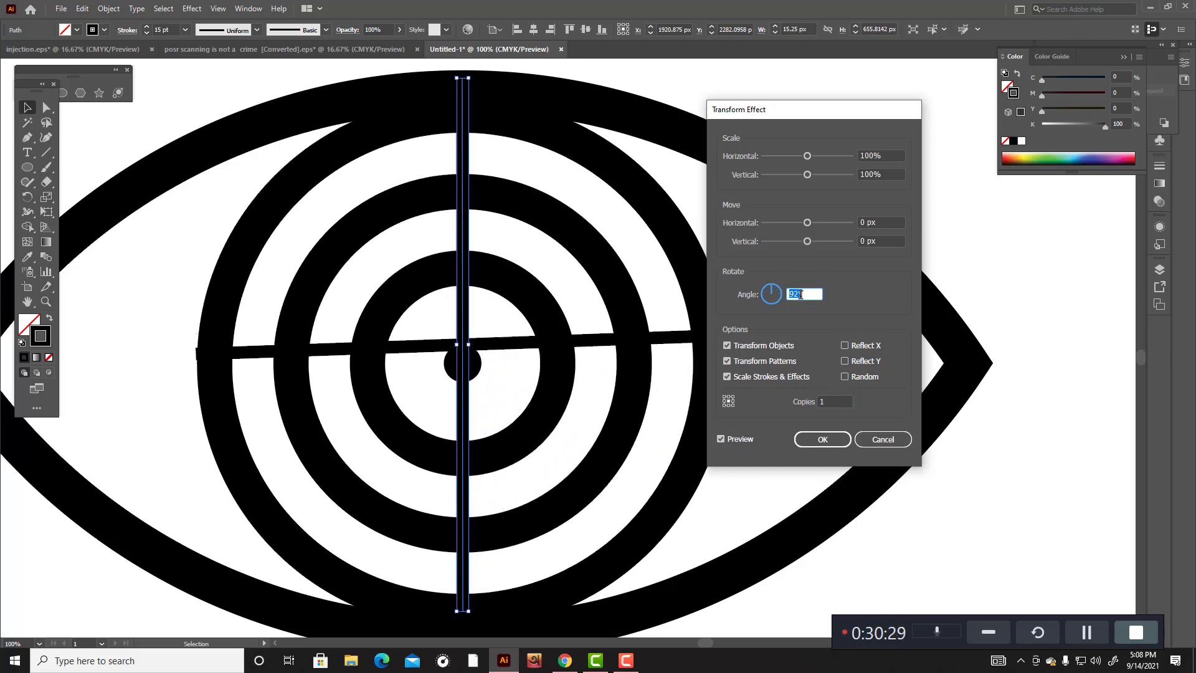
{"action": "key", "text": "Down"}
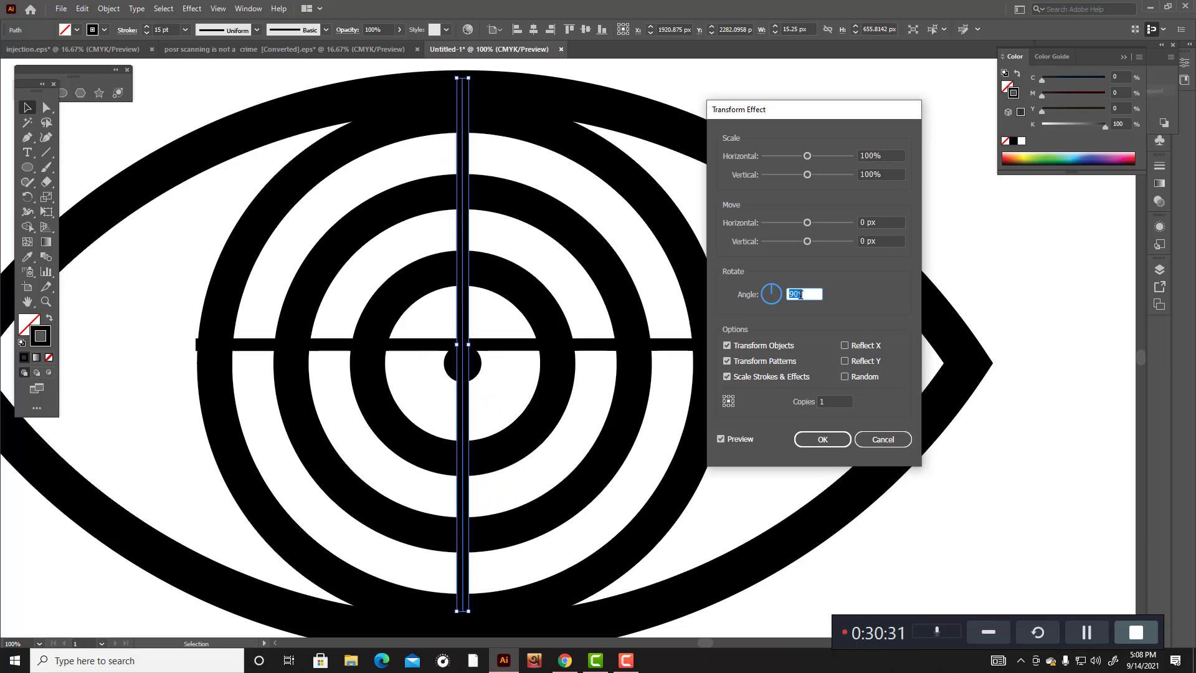
{"action": "key", "text": "Up"}
{"action": "key", "text": "Down"}
{"action": "key", "text": "Up"}
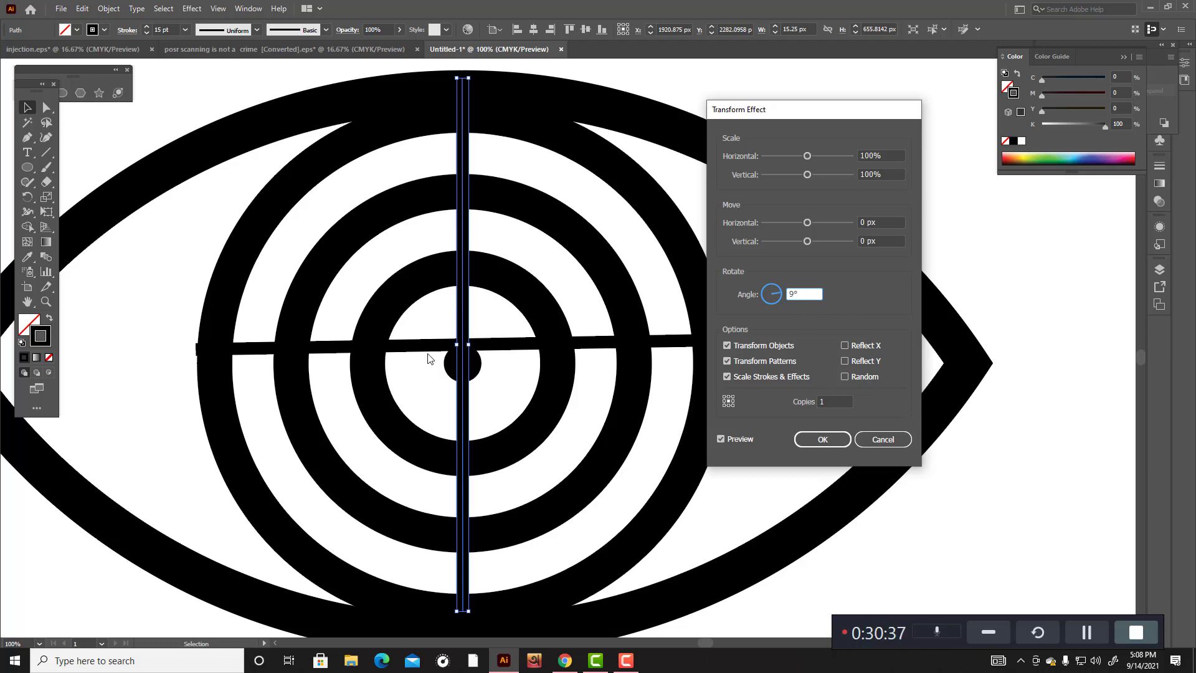
{"action": "key", "text": "Return"}
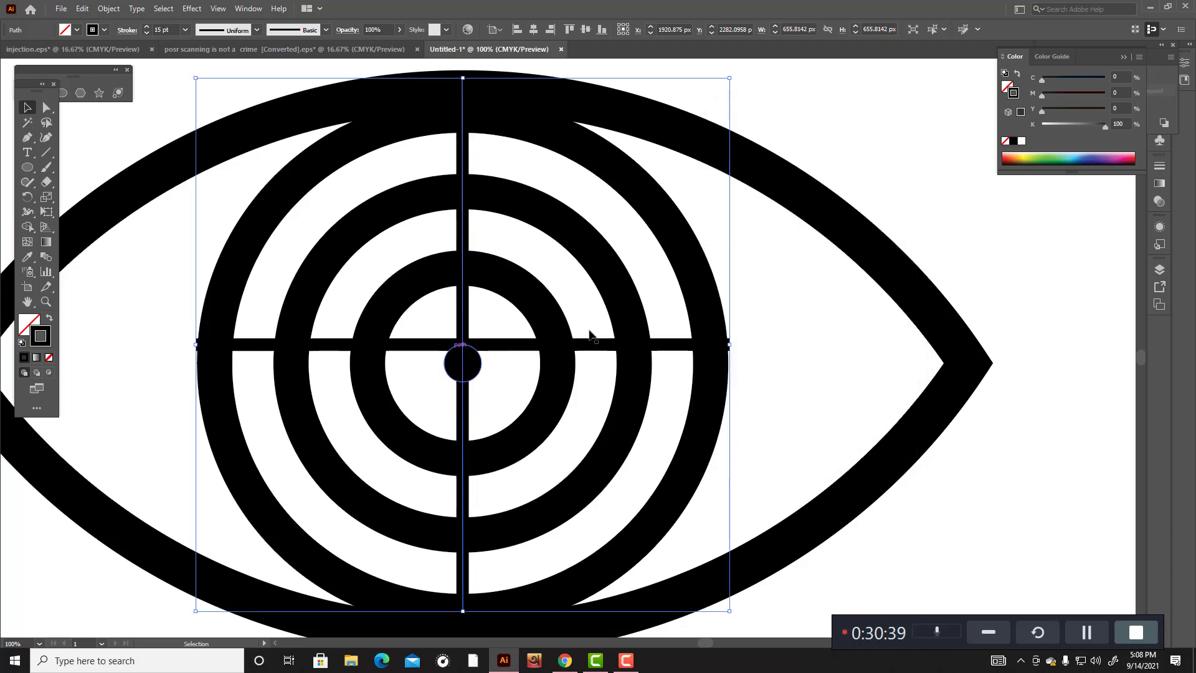
Step: Select the crosshair lines and send them to the back, behind the eye shapes
{"action": "left_click", "coordinate": [630, 377]}
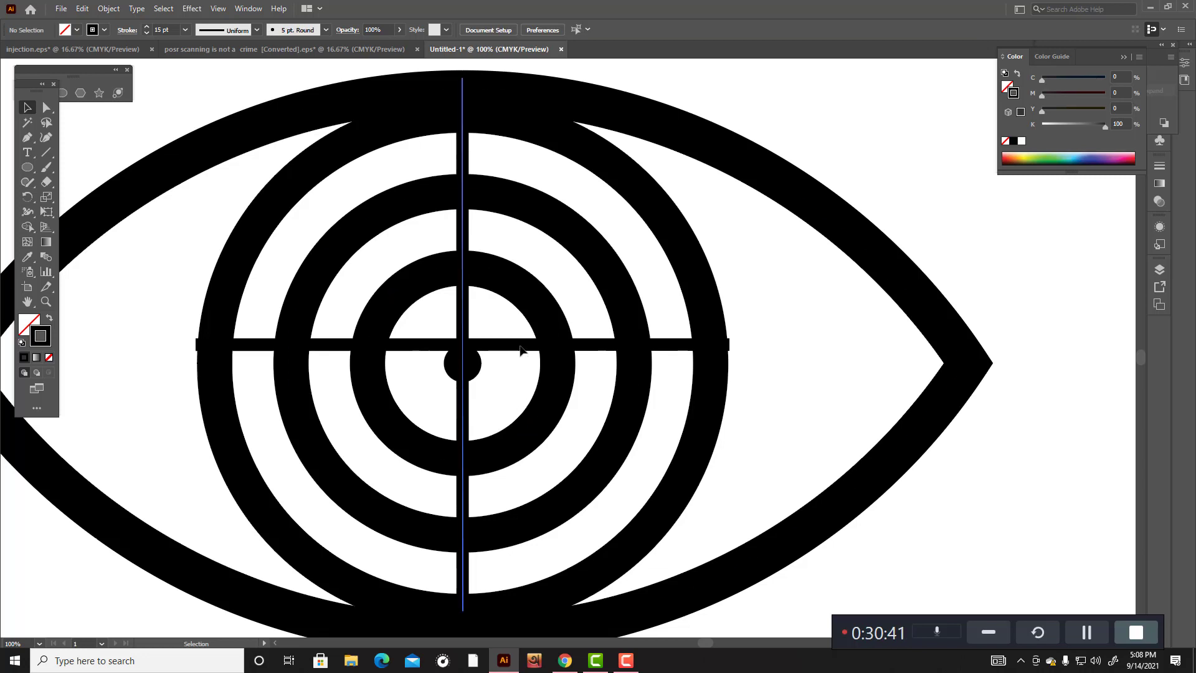
{"action": "left_click", "coordinate": [462, 312]}
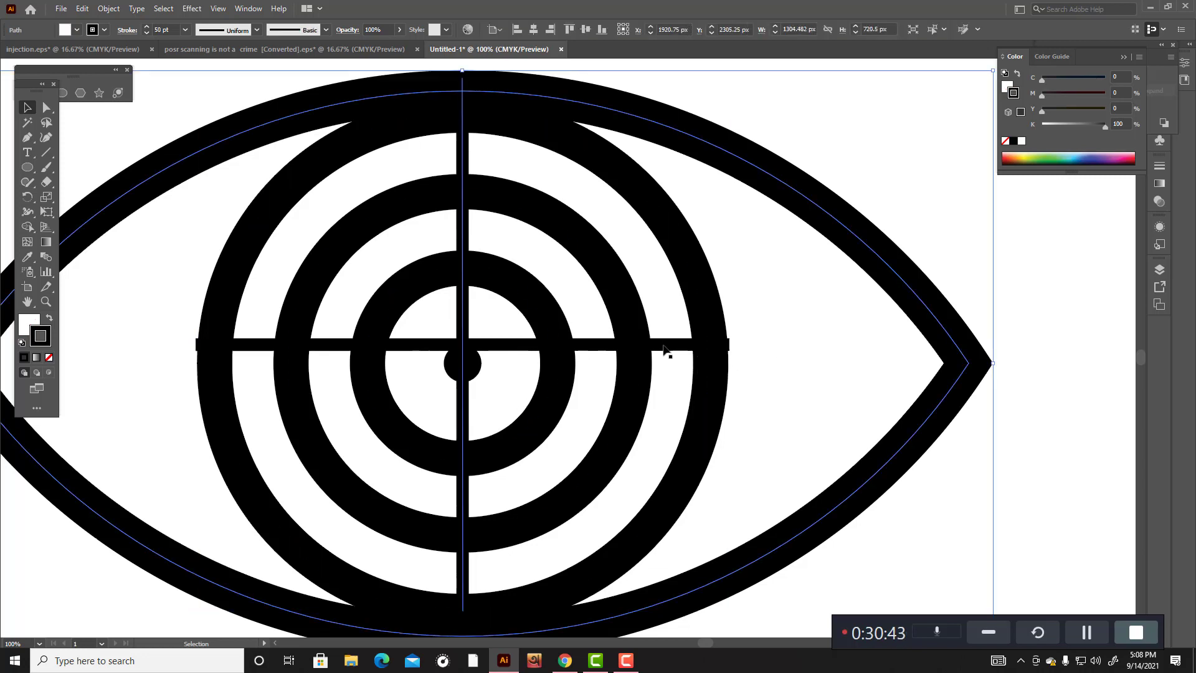
{"action": "left_click", "coordinate": [502, 350]}
{"action": "left_click", "coordinate": [501, 347]}
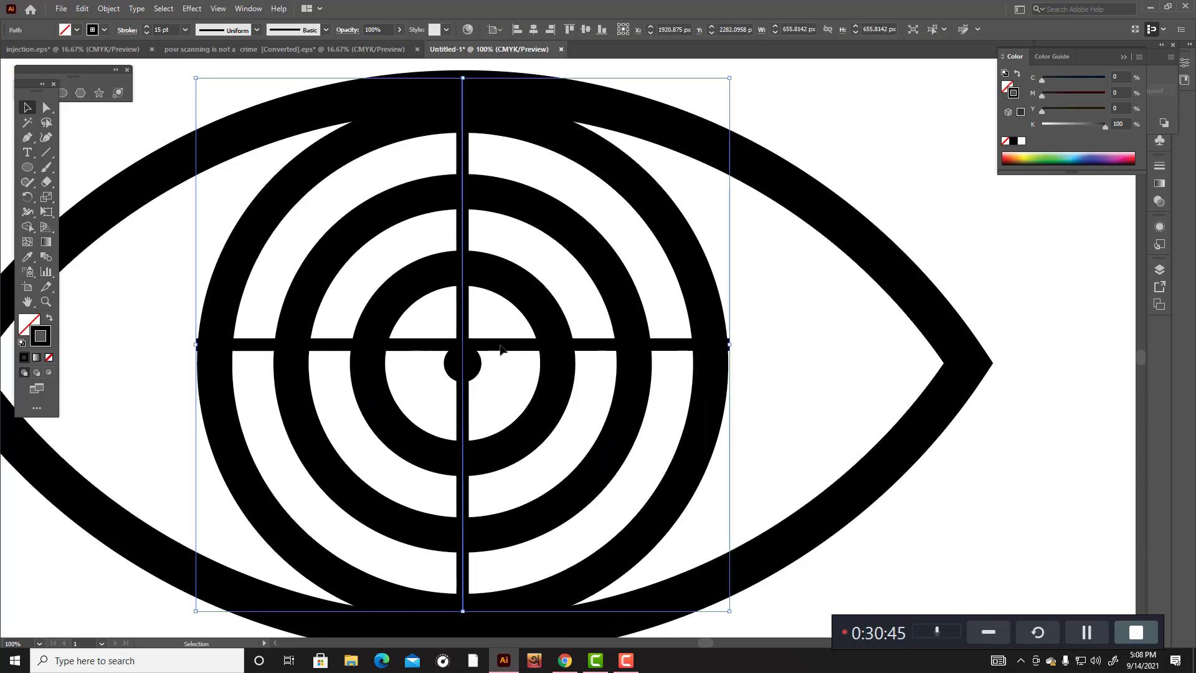
{"action": "key", "text": "ctrl+shift+["}
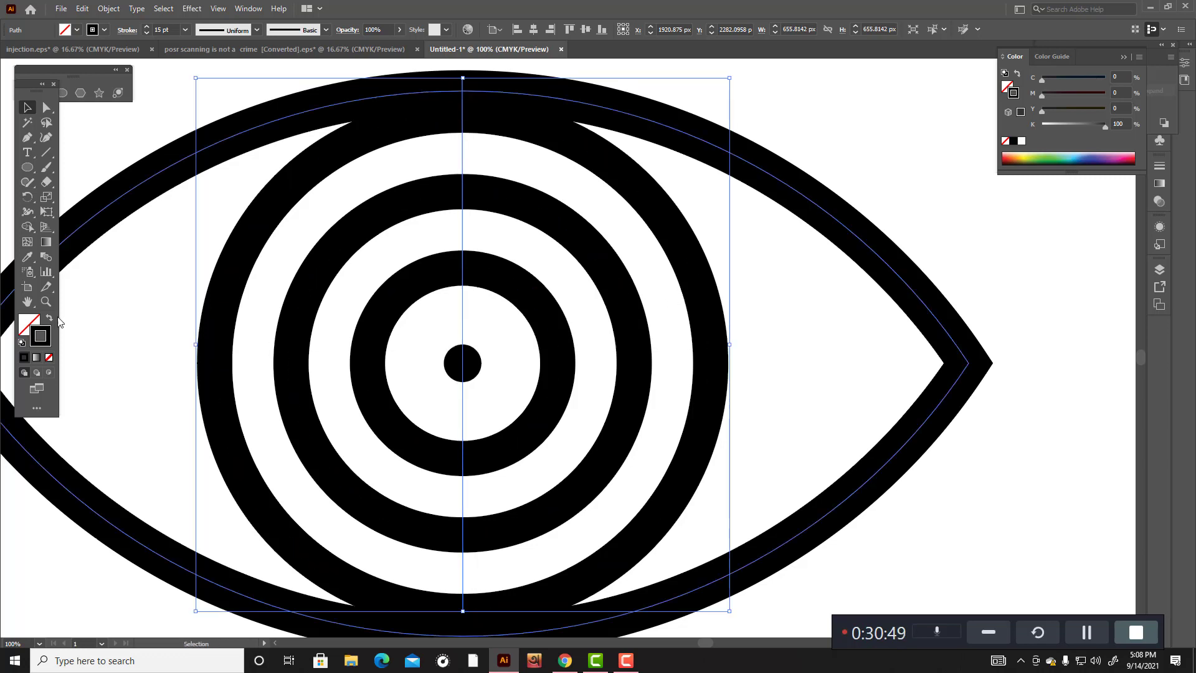
Step: Remove the fill from the outermost iris circle and select the eye outline
{"action": "left_click", "coordinate": [683, 298]}
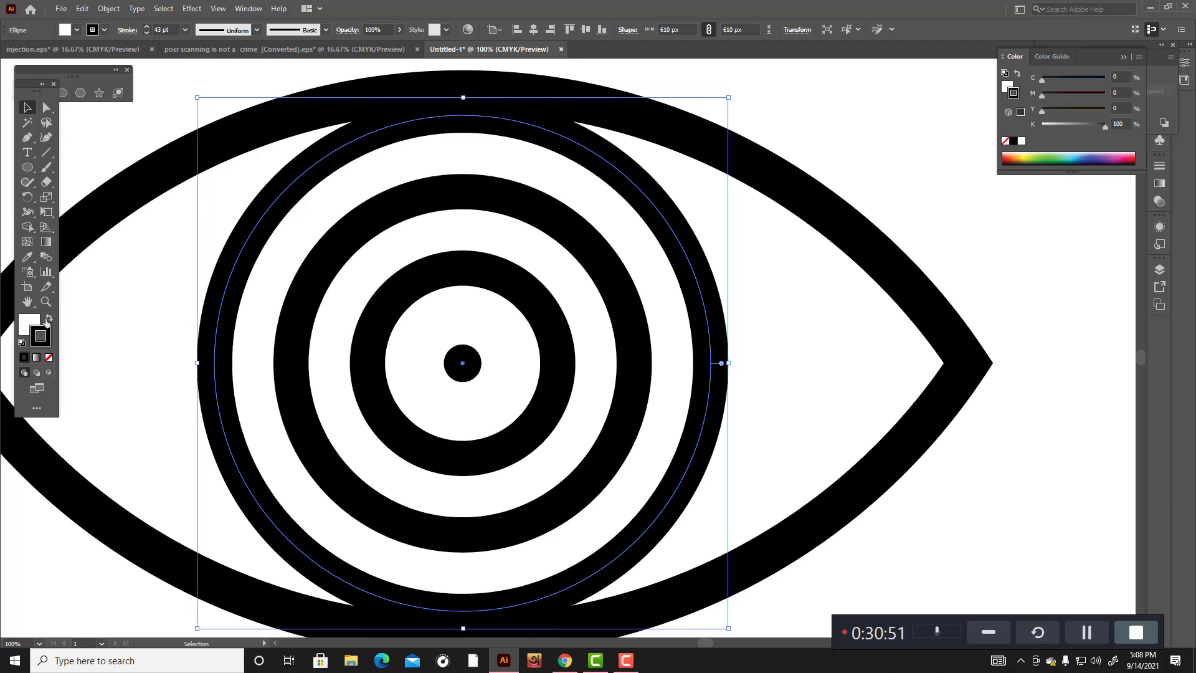
{"action": "left_click", "coordinate": [49, 357]}
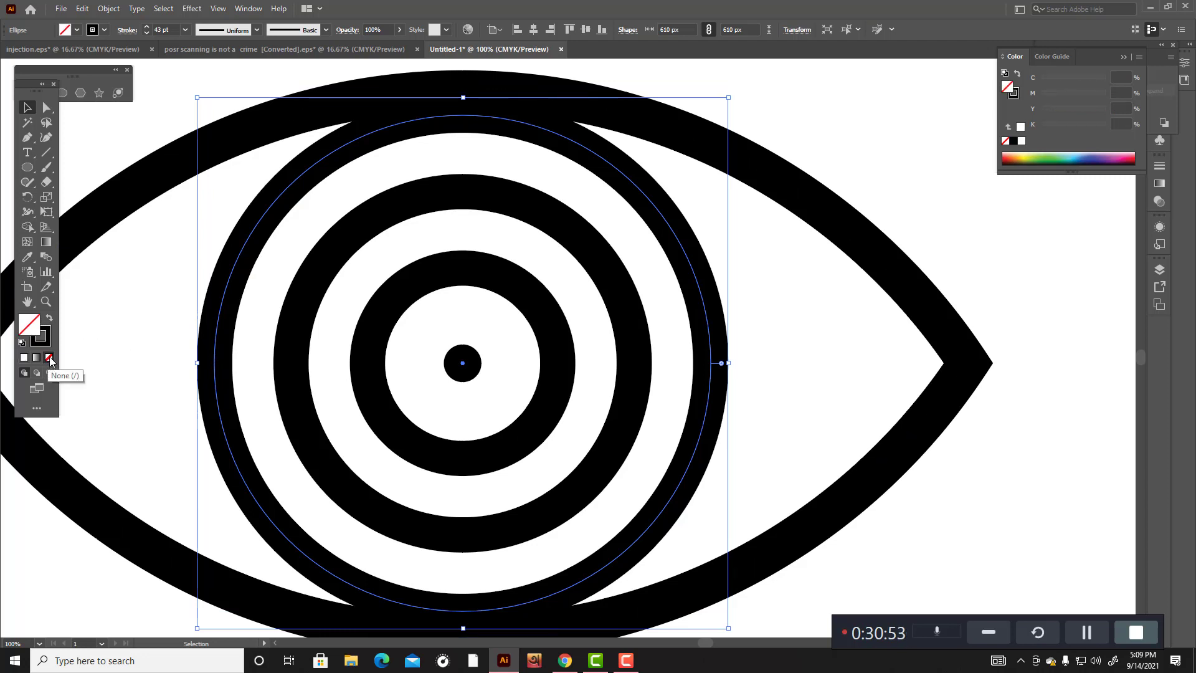
{"action": "left_click", "coordinate": [786, 258]}
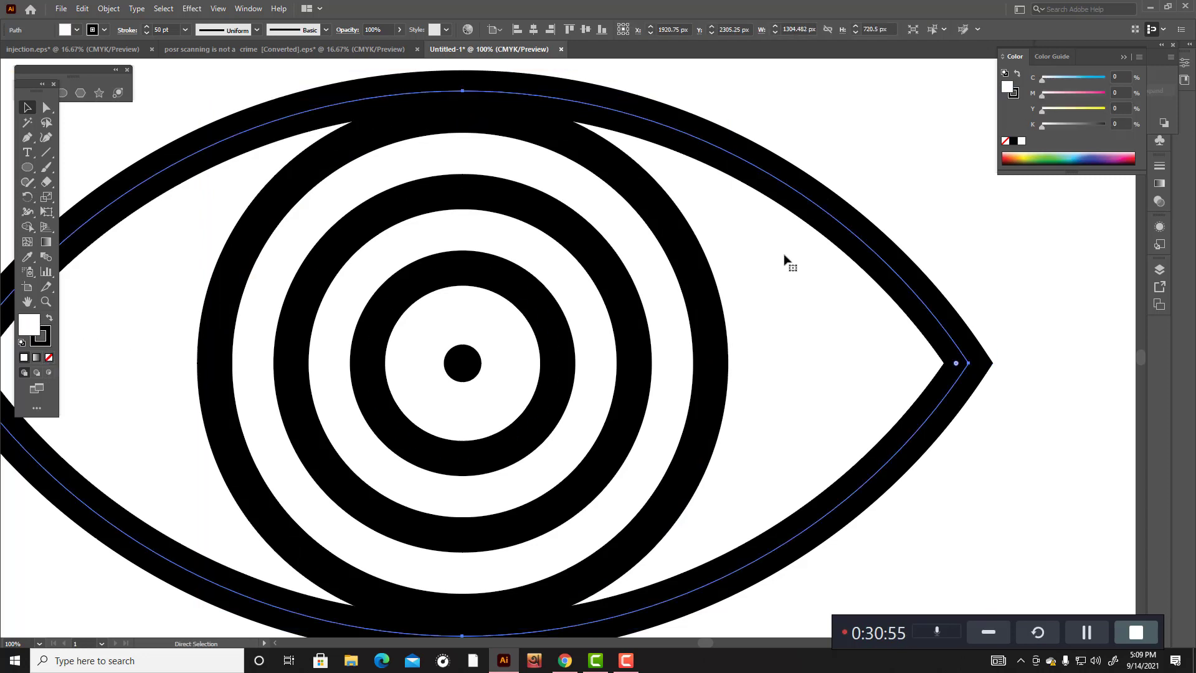
Step: Send the eye outline to the back, and send the middle iris ring behind it as well
{"action": "key", "text": "ctrl+shift+bracketleft"}
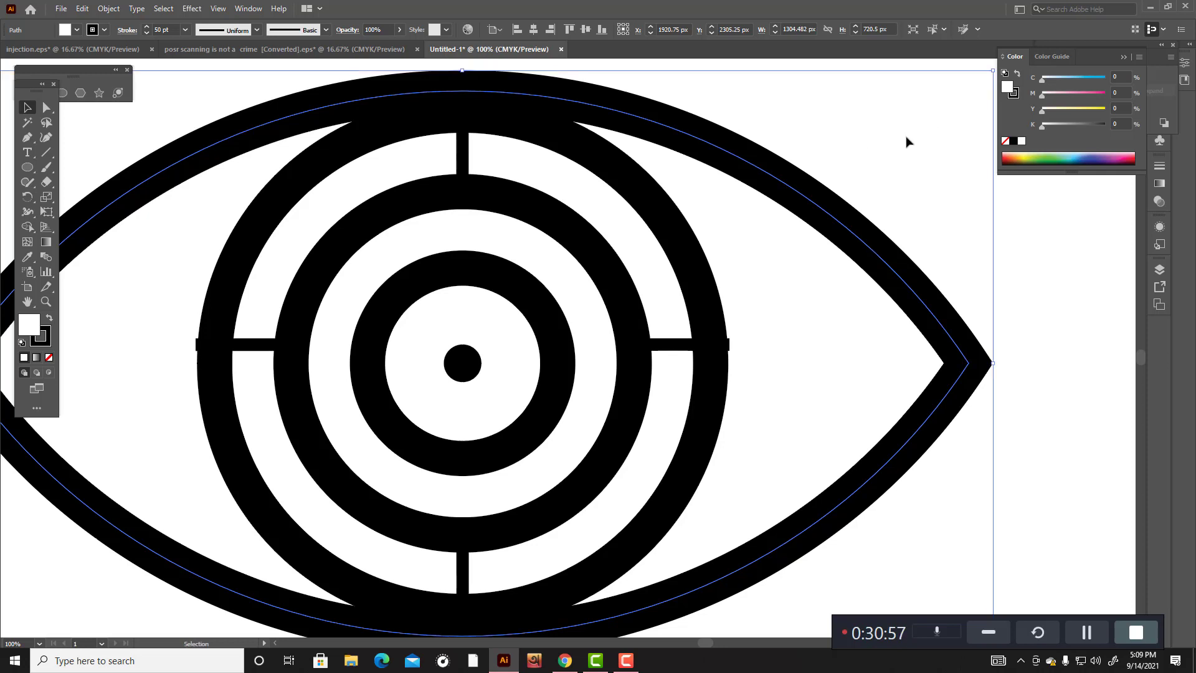
{"action": "left_click", "coordinate": [908, 139]}
{"action": "left_click", "coordinate": [621, 320]}
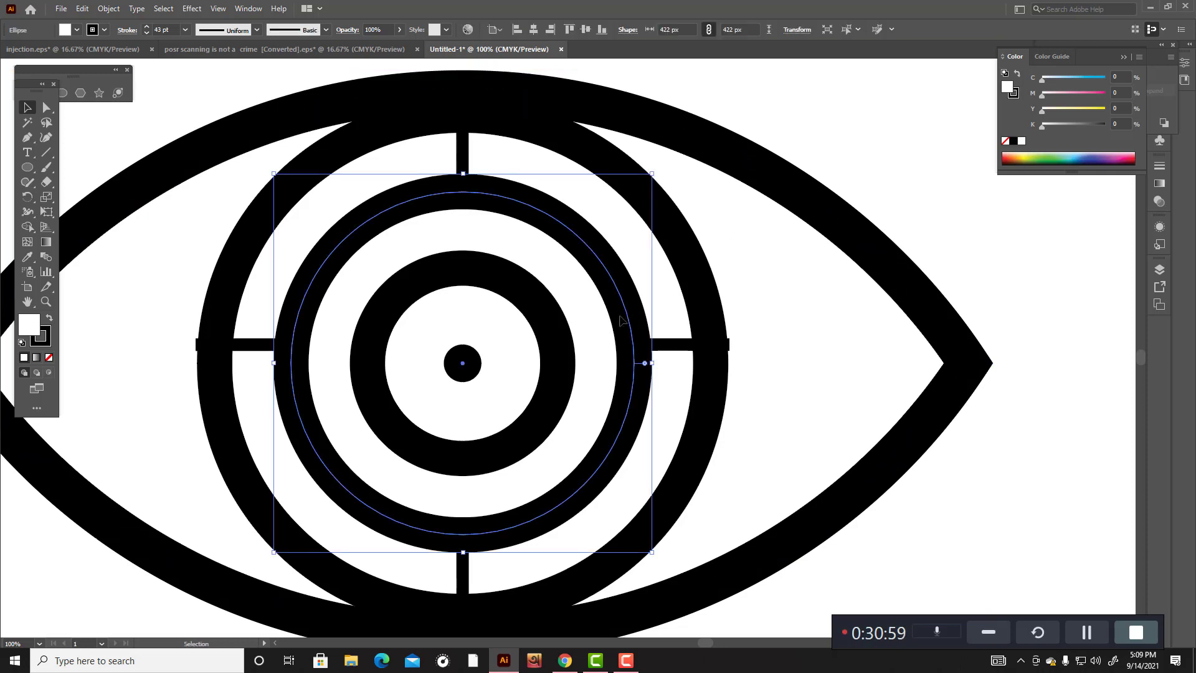
{"action": "key", "text": "ctrl+shift+bracketleft"}
Step: Remove the white fill from the eye outline and from the middle iris ring
{"action": "left_click", "coordinate": [665, 303]}
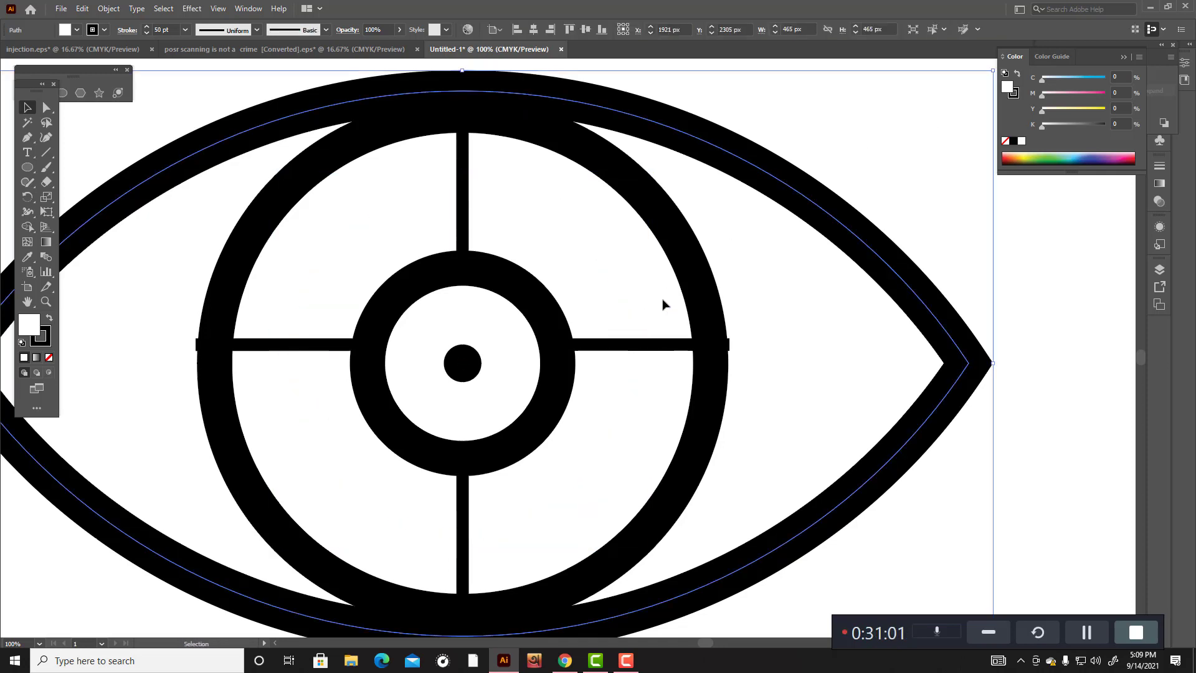
{"action": "left_click", "coordinate": [49, 359]}
{"action": "left_click", "coordinate": [885, 168]}
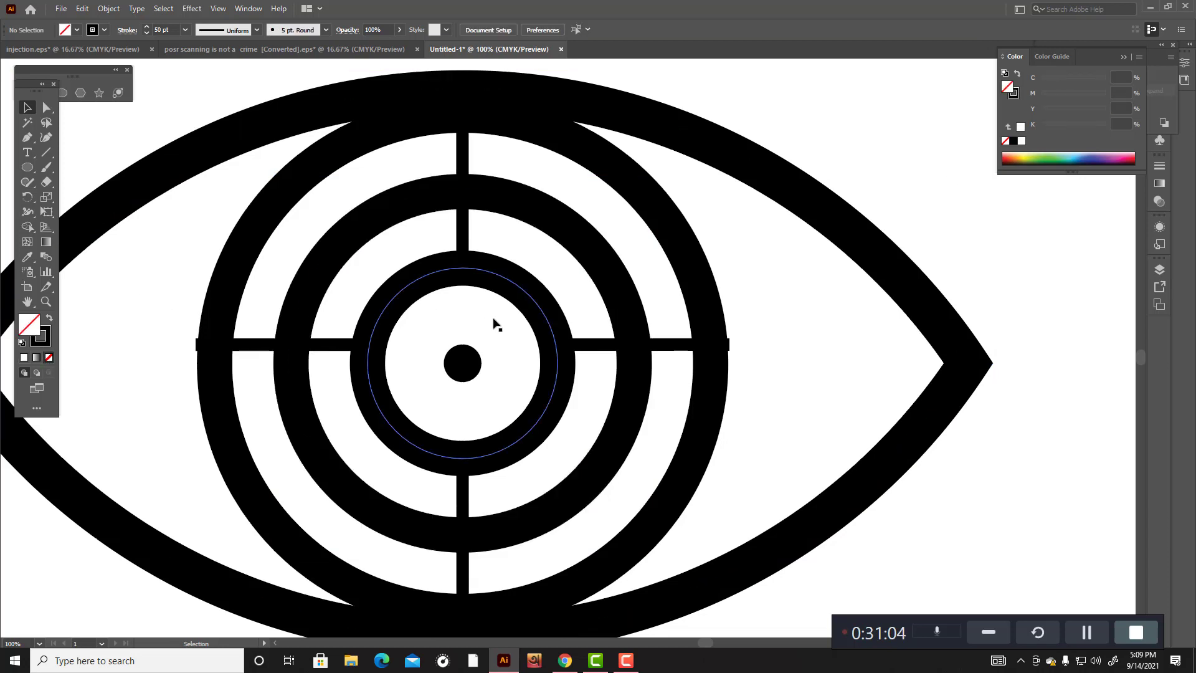
{"action": "left_click", "coordinate": [534, 321]}
{"action": "left_click", "coordinate": [596, 276]}
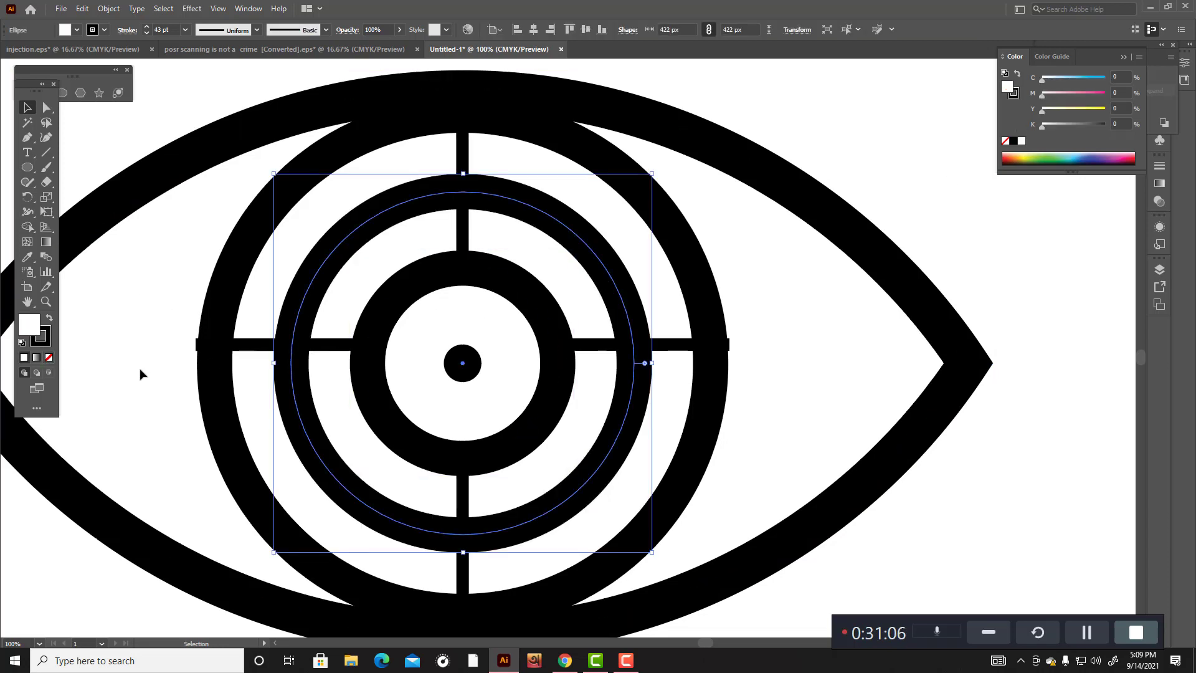
{"action": "left_click", "coordinate": [49, 358]}
{"action": "left_click", "coordinate": [817, 195]}
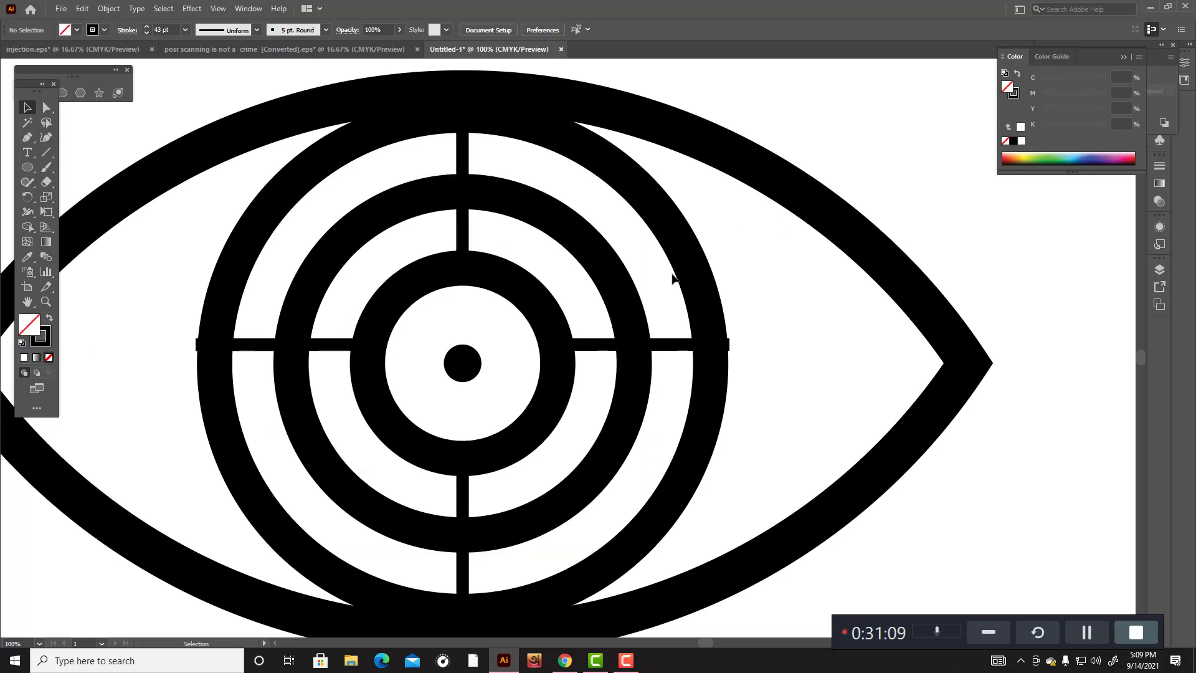
{"action": "left_click", "coordinate": [677, 344]}
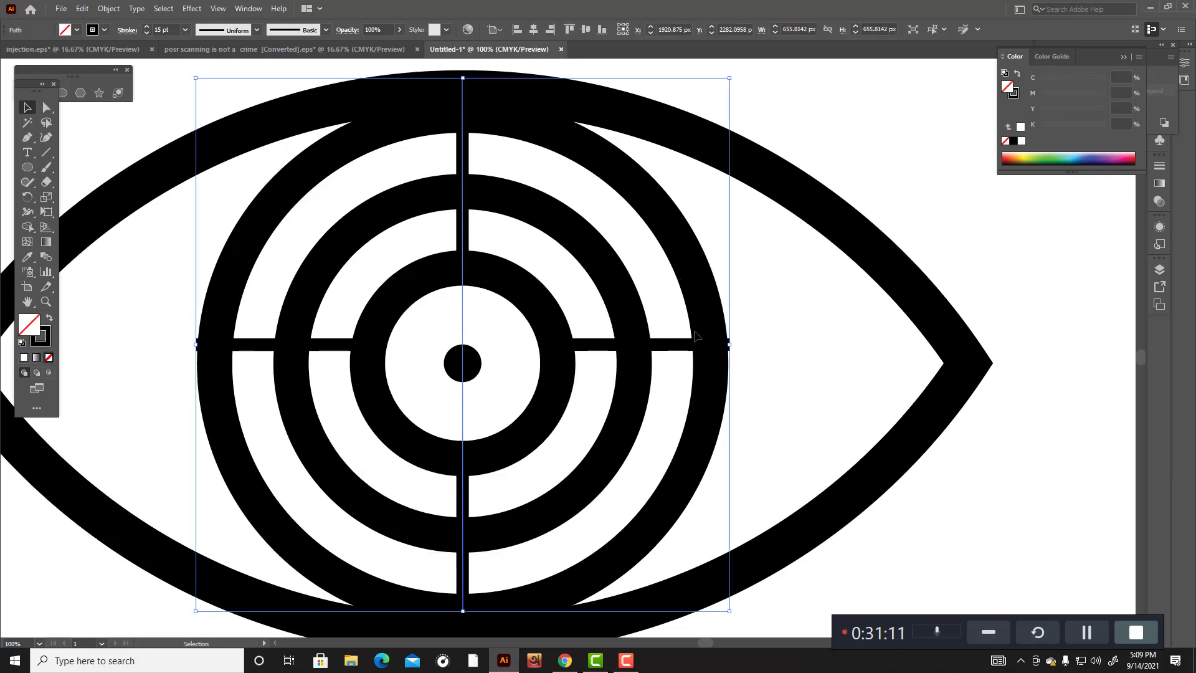
{"action": "key", "text": "ctrl"}
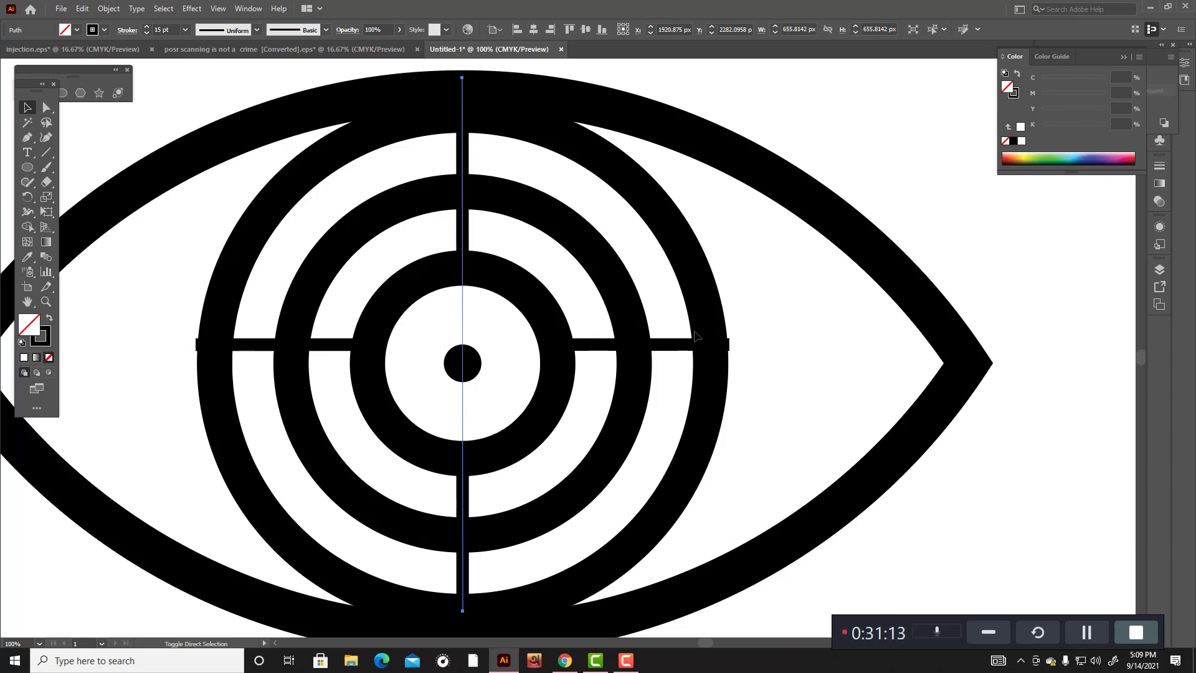
{"action": "left_click", "coordinate": [774, 347]}
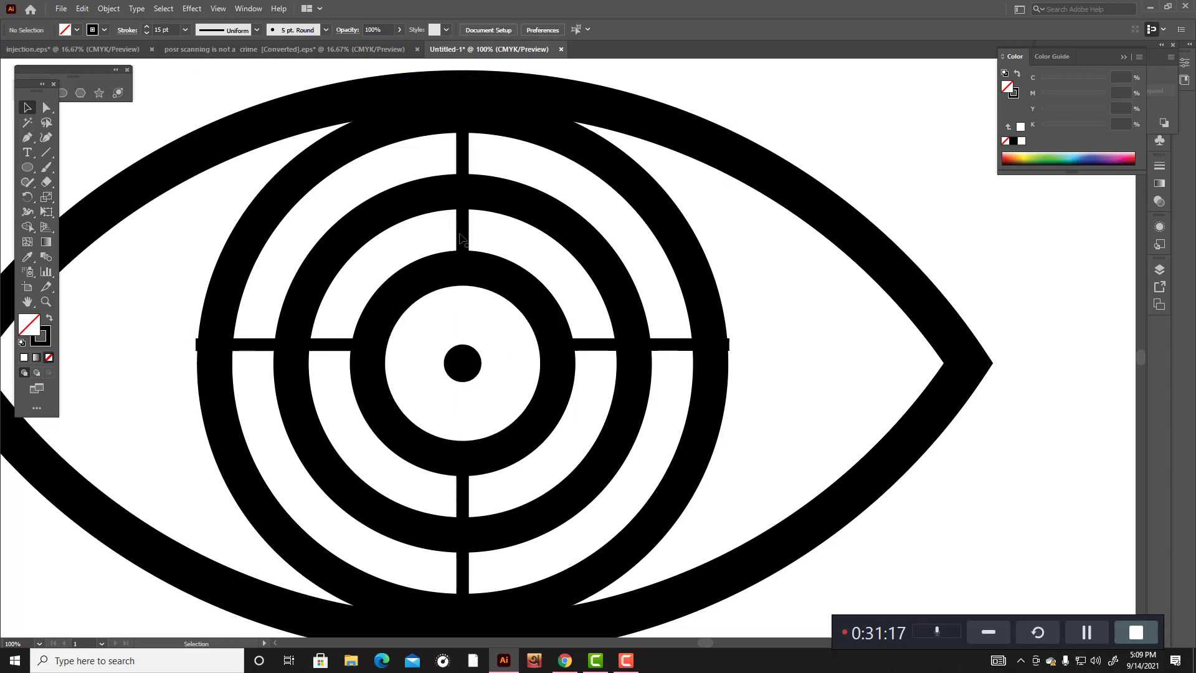
Step: Remove the white fill from the innermost iris ring around the pupil
{"action": "left_click", "coordinate": [503, 292]}
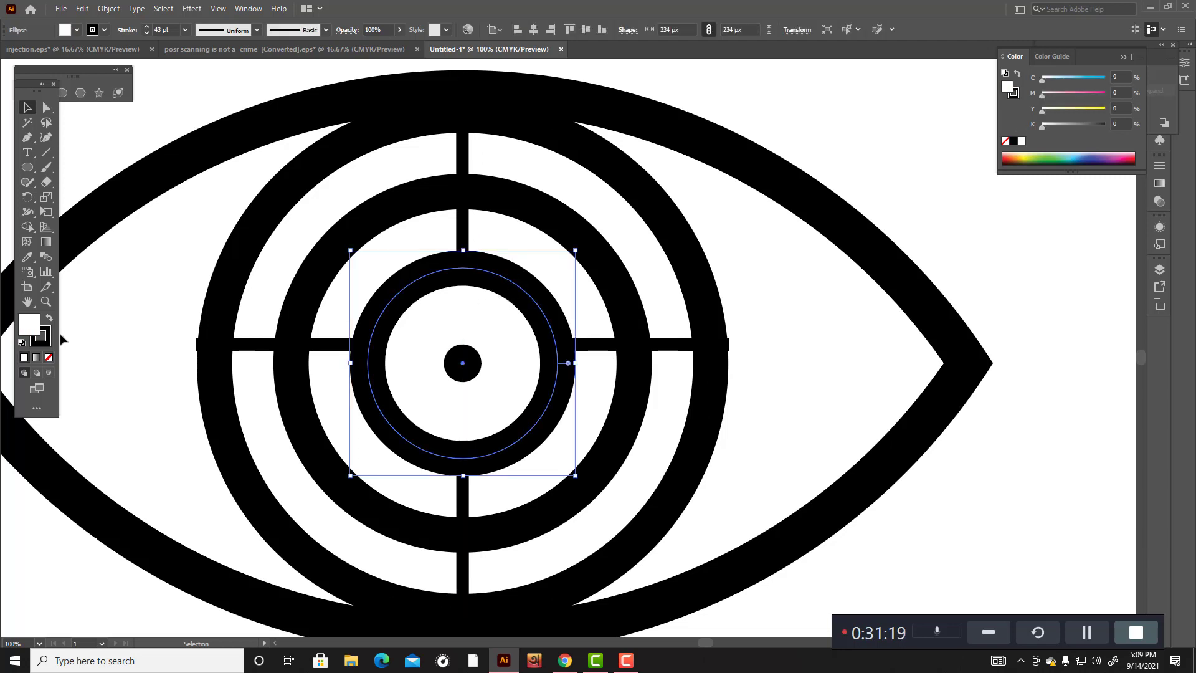
{"action": "left_click", "coordinate": [49, 358]}
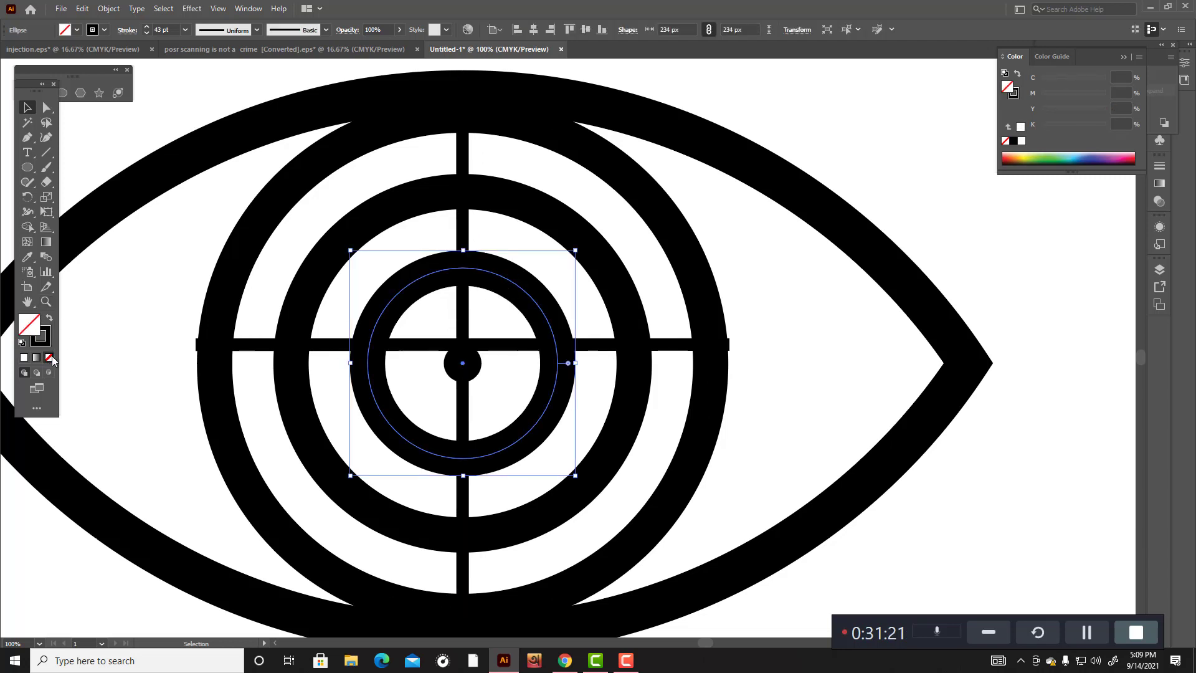
{"action": "left_click", "coordinate": [456, 337]}
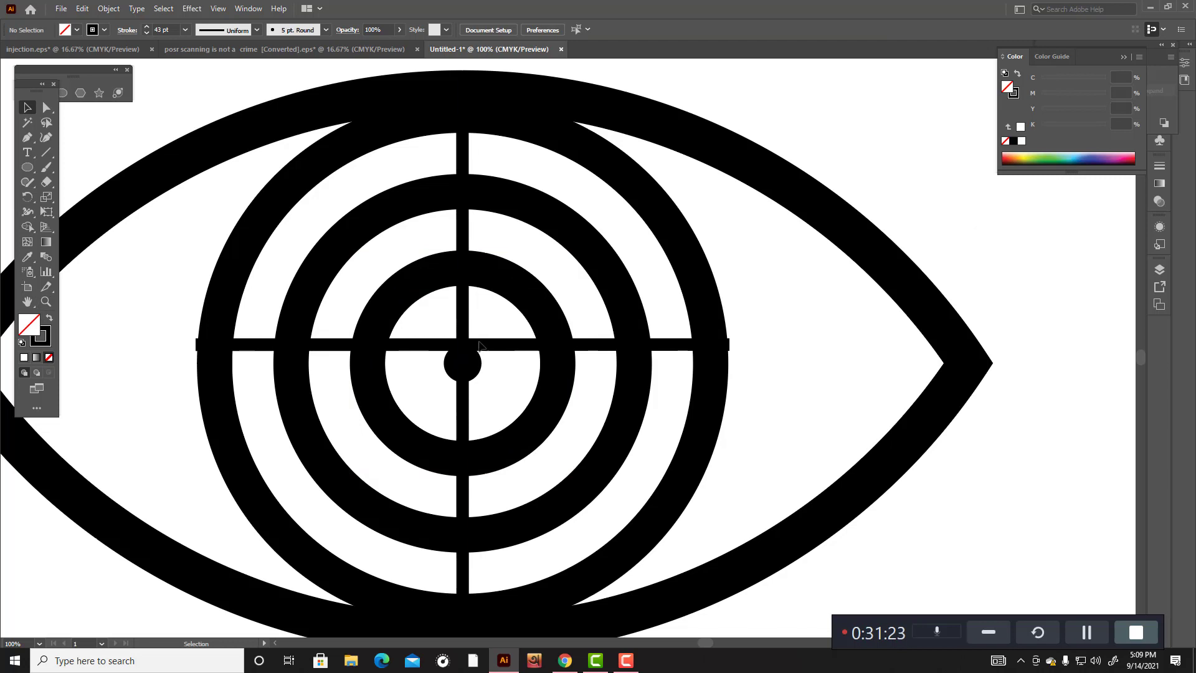
Step: Move the crosshair down so its intersection is centred on the pupil
{"action": "left_click", "coordinate": [464, 336]}
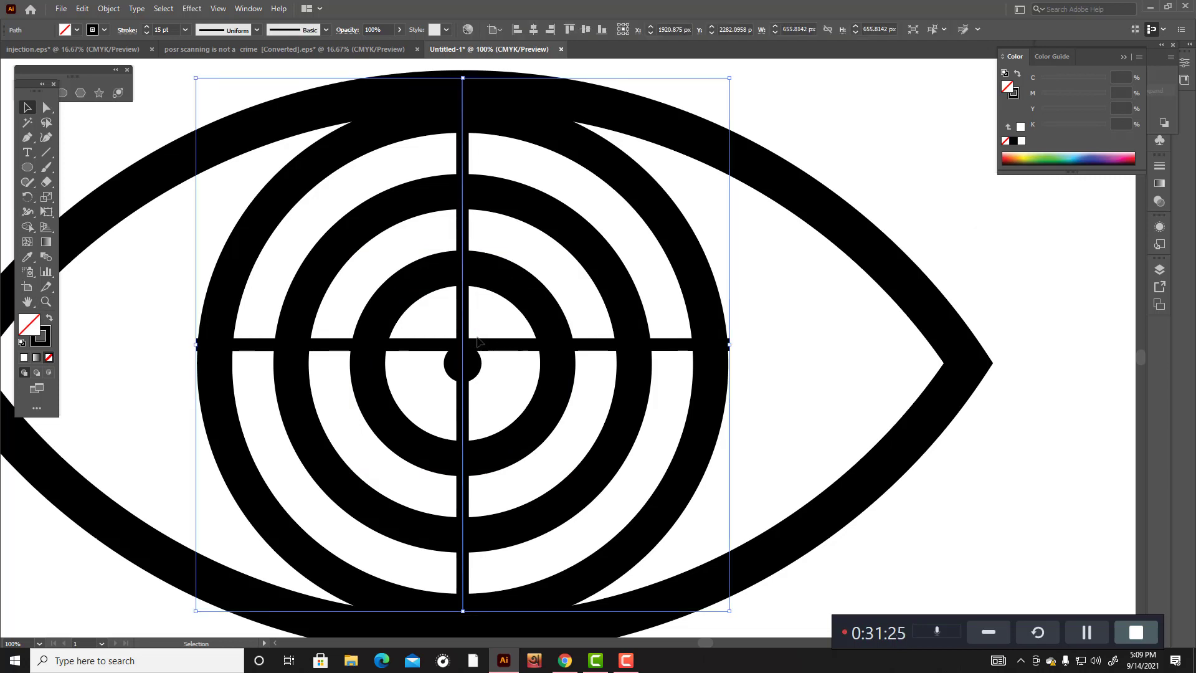
{"action": "scroll", "coordinate": [576, 341], "scroll_direction": "down", "scroll_amount": 2}
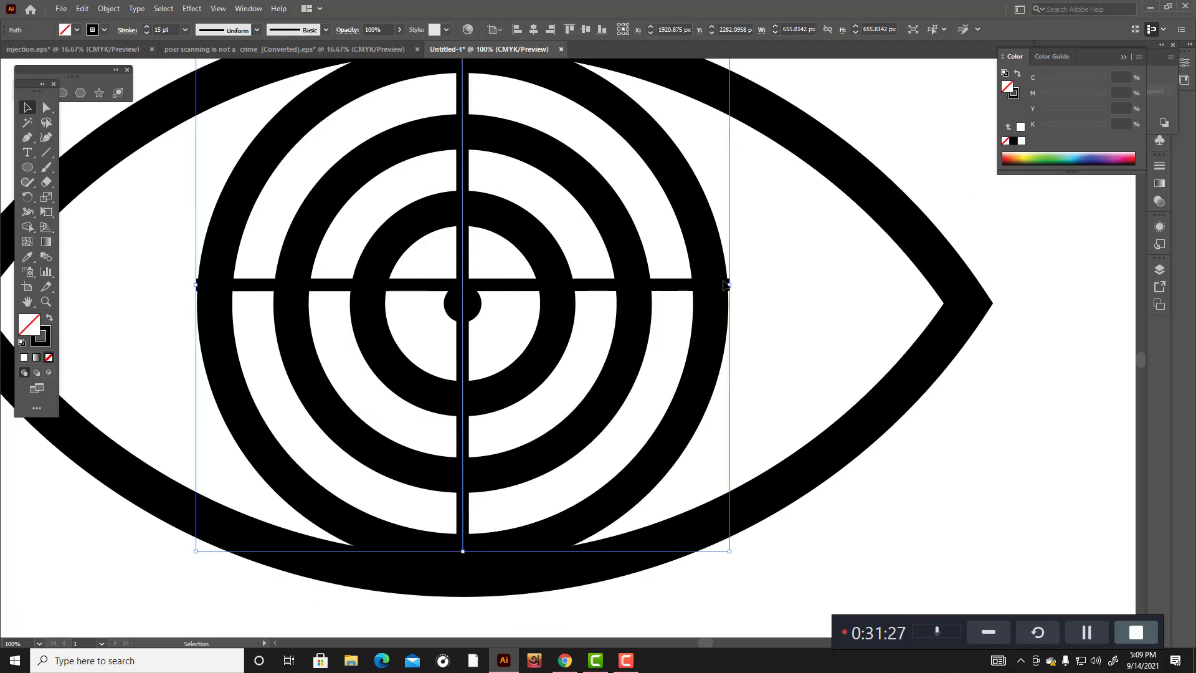
{"action": "left_click", "coordinate": [684, 297]}
{"action": "left_click_drag", "start_coordinate": [274, 290], "coordinate": [288, 314]}
{"action": "scroll", "coordinate": [749, 368], "scroll_direction": "up", "scroll_amount": 2}
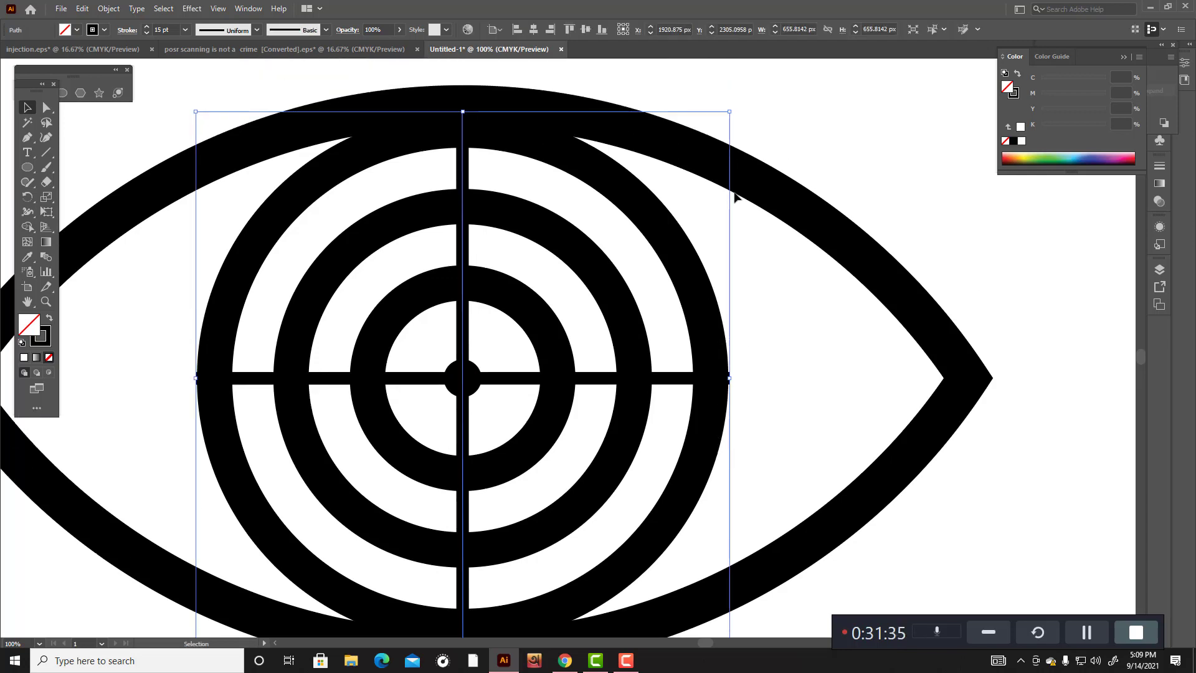
{"action": "left_click", "coordinate": [907, 170]}
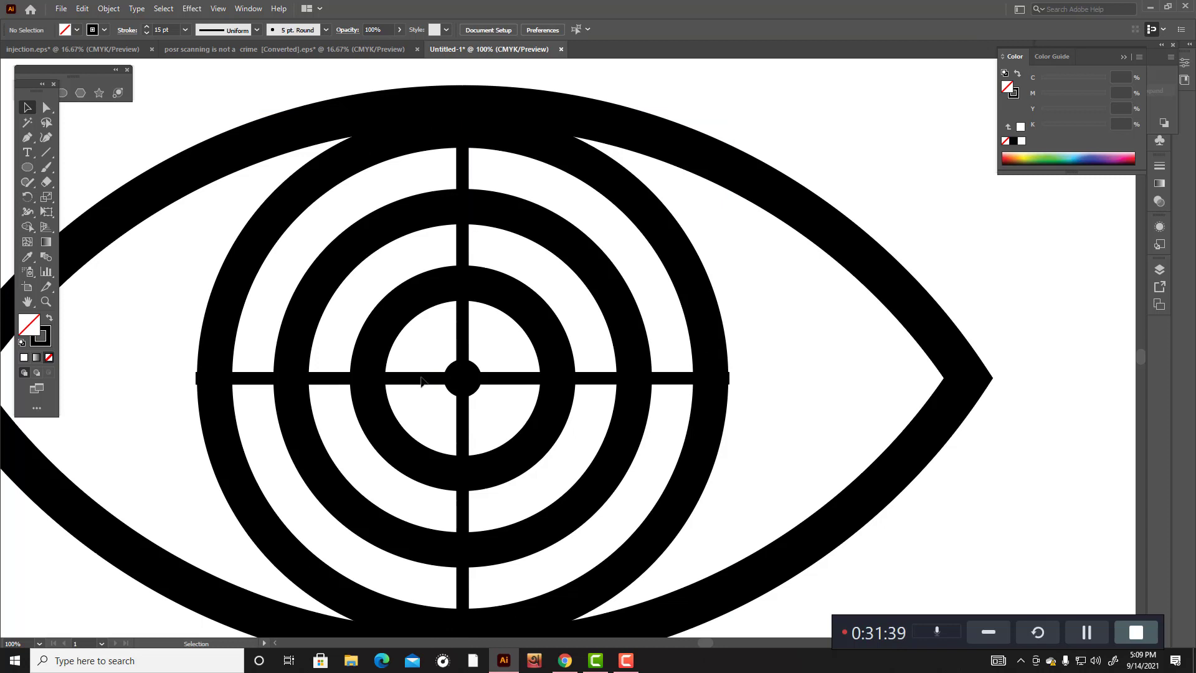
Step: Scale the crosshair down proportionally from its centre to about 640 px so its ends stay within the outermost iris ring
{"action": "scroll", "coordinate": [424, 382], "scroll_direction": "down", "scroll_amount": 1}
{"action": "scroll", "coordinate": [436, 385], "scroll_direction": "down", "scroll_amount": 2}
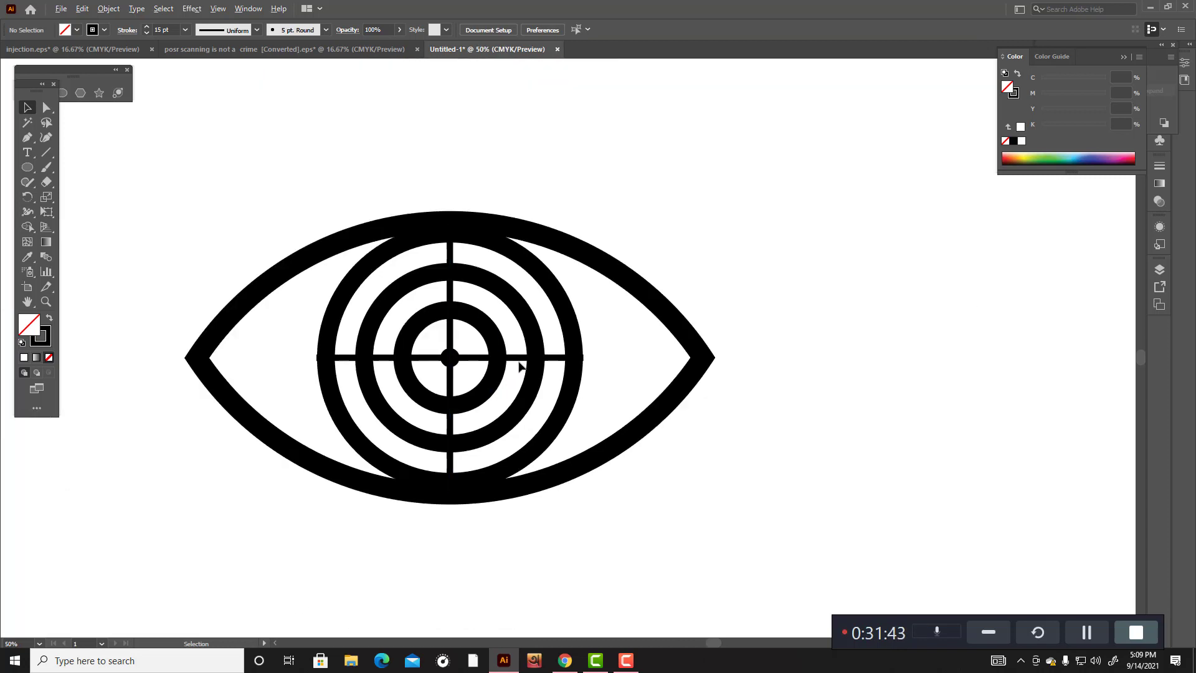
{"action": "scroll", "coordinate": [521, 362], "scroll_direction": "up", "scroll_amount": 1}
{"action": "left_click", "coordinate": [569, 361]}
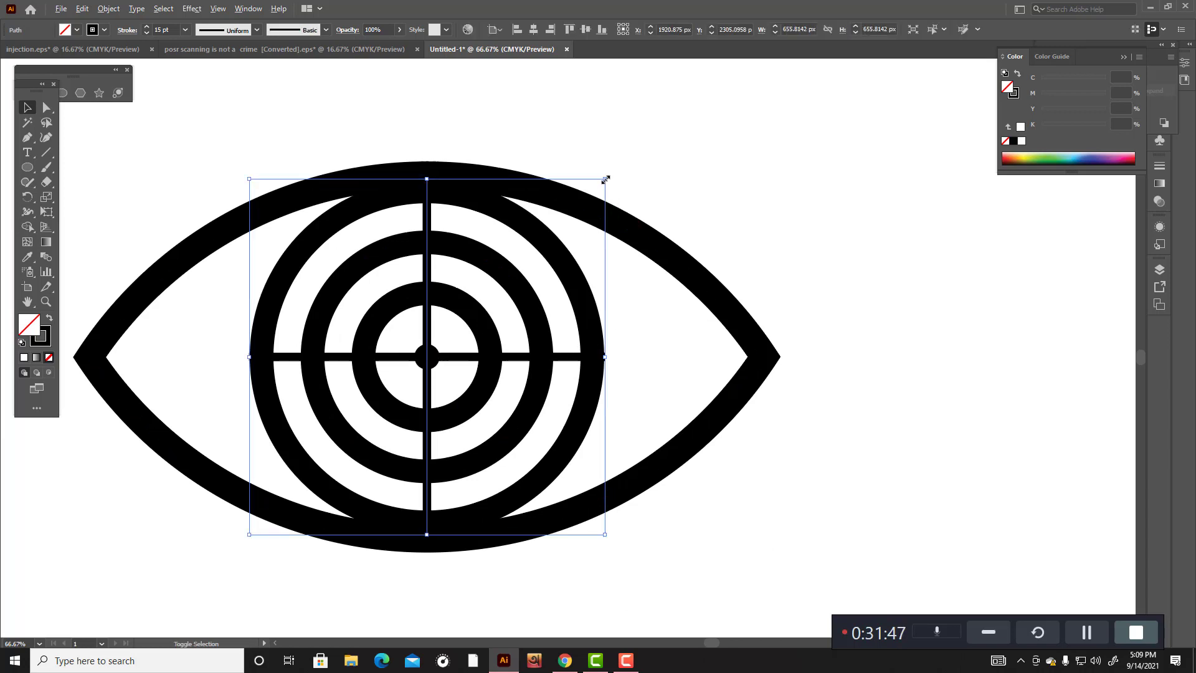
{"action": "left_click_drag", "start_coordinate": [606, 180], "coordinate": [601, 184]}
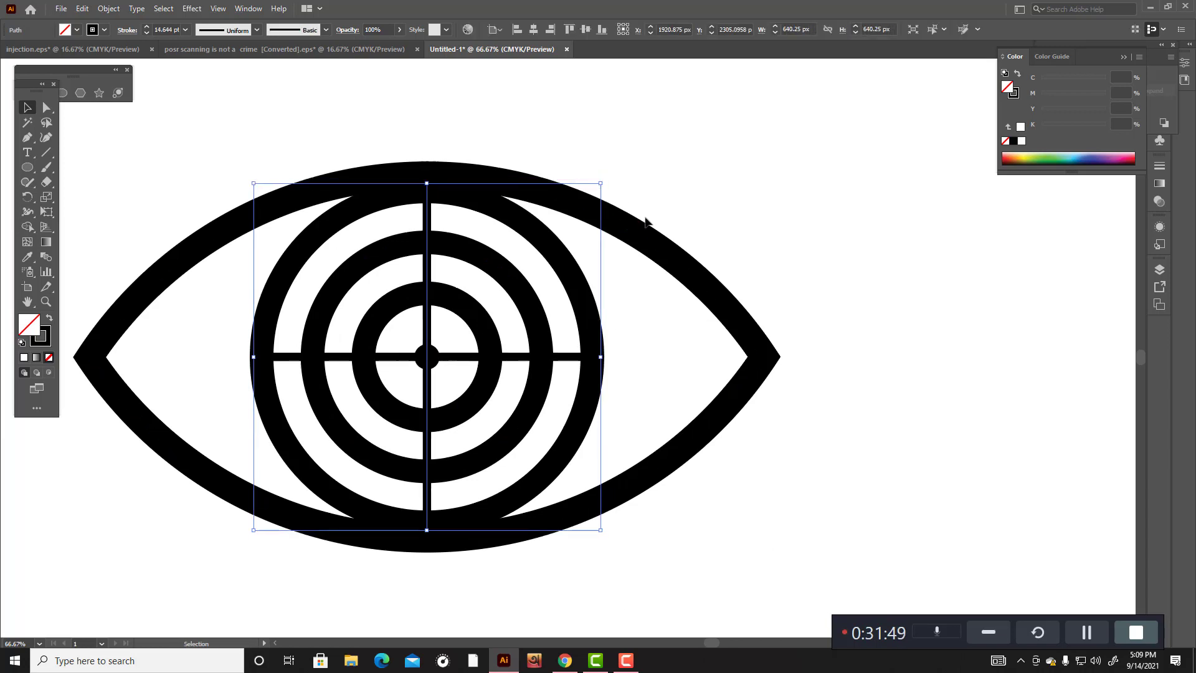
{"action": "left_click", "coordinate": [708, 199]}
{"action": "scroll", "coordinate": [780, 266], "scroll_direction": "down", "scroll_amount": 1}
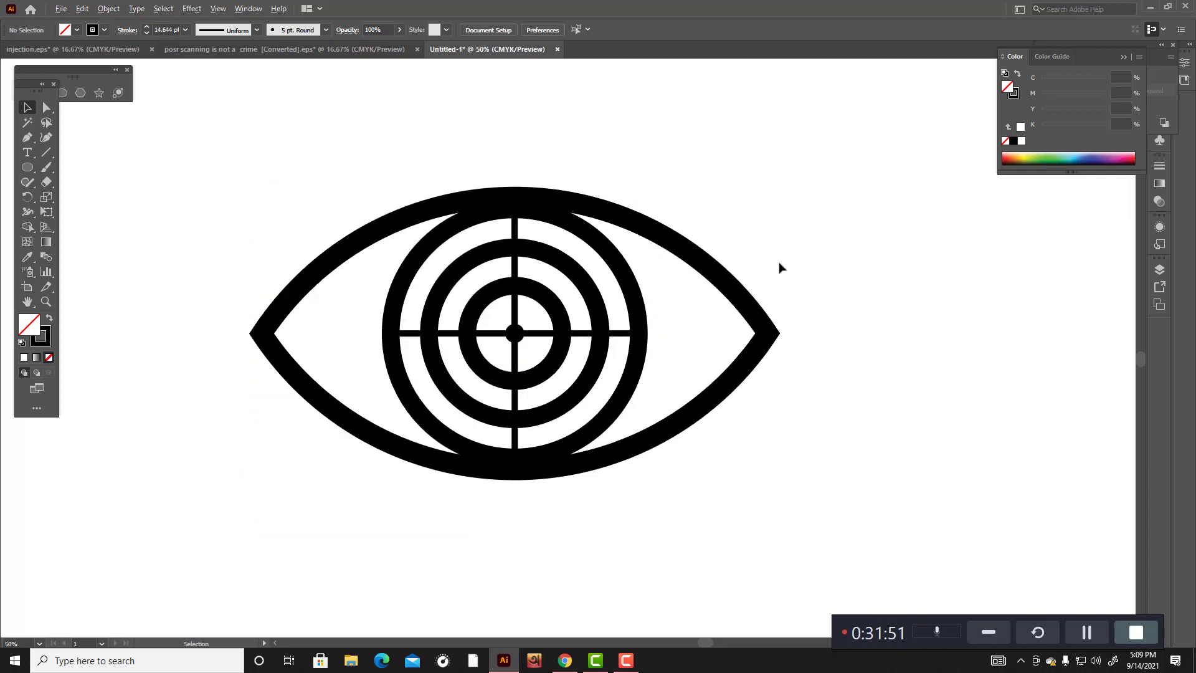
Step: Set the crosshair's stroke weight to 14 pt
{"action": "left_click", "coordinate": [515, 311]}
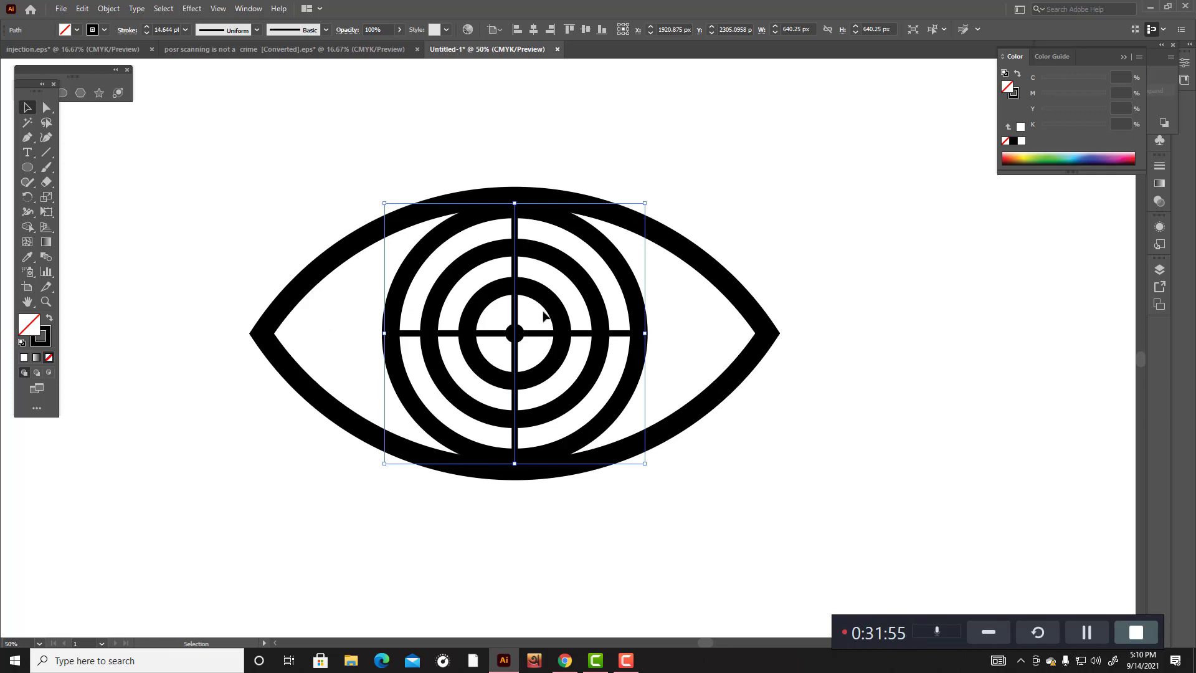
{"action": "left_click", "coordinate": [173, 30]}
{"action": "key", "text": "BackSpace"}
{"action": "key", "text": "BackSpace"}
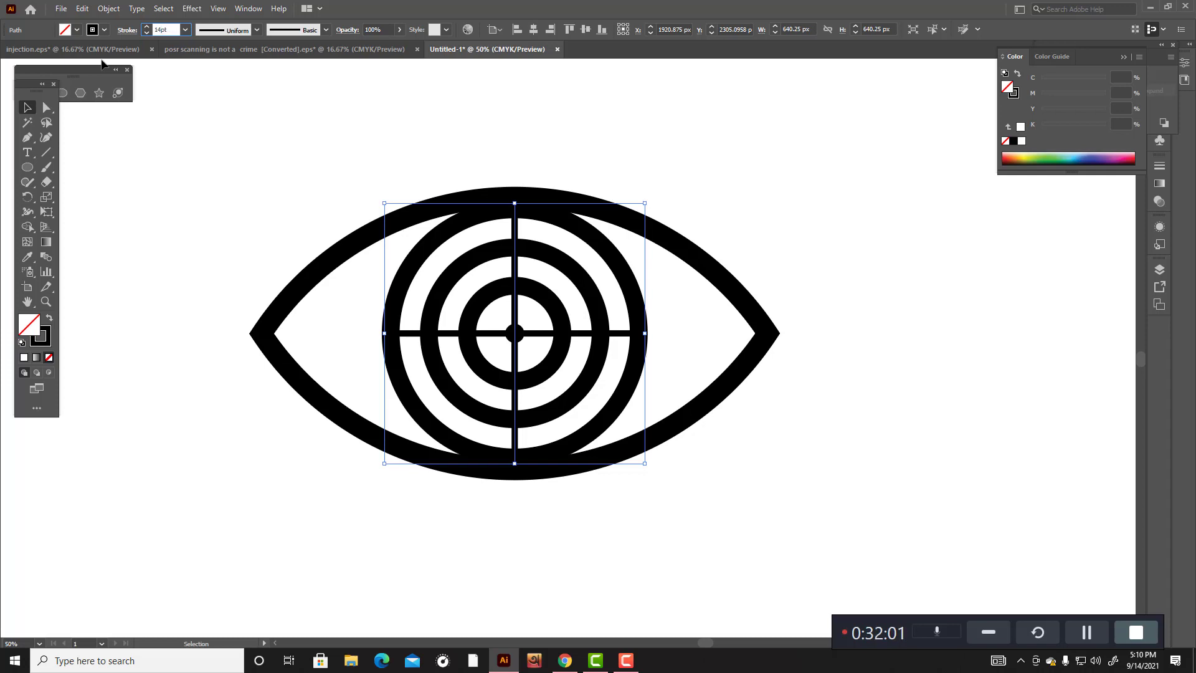
{"action": "key", "text": "Return"}
{"action": "left_click", "coordinate": [745, 159]}
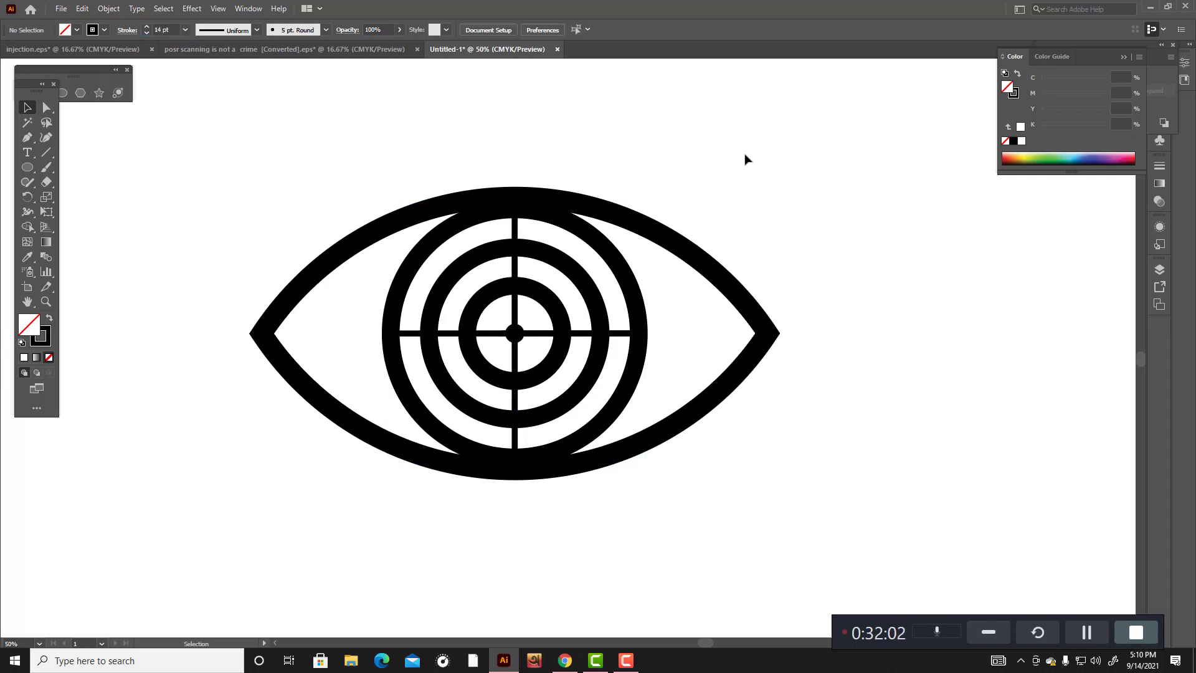
Step: Examine the crosshair's alignment with the pupil and iris rings up close
{"action": "left_click", "coordinate": [623, 335]}
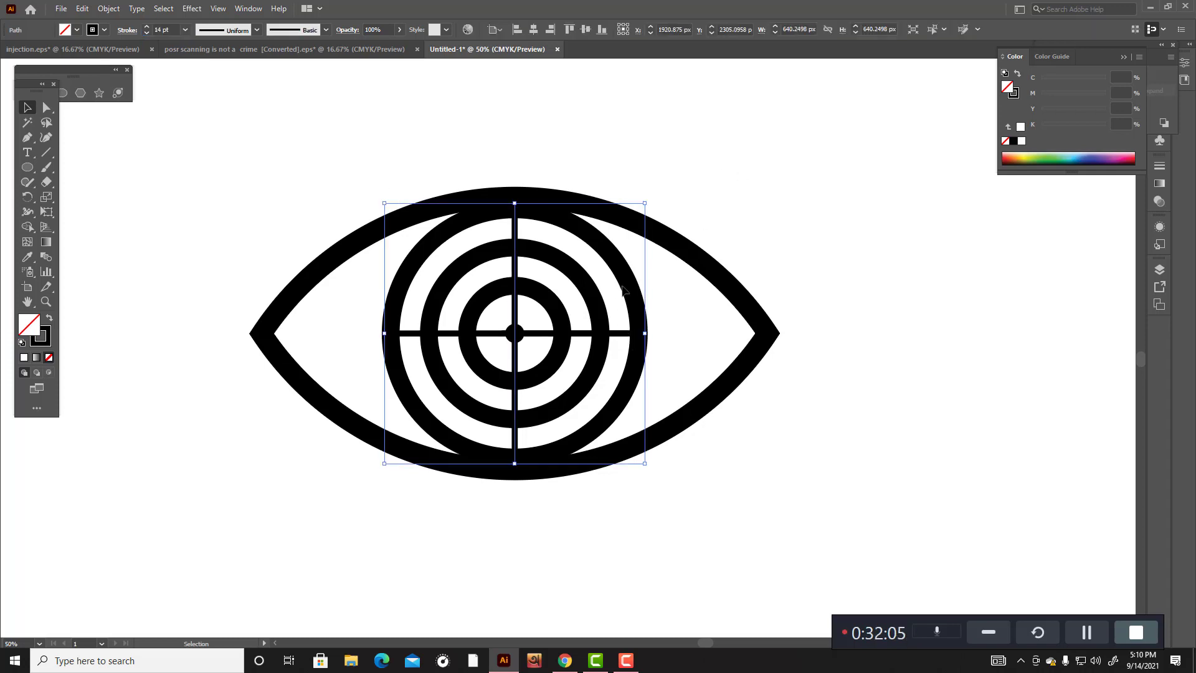
{"action": "key", "text": "ctrl"}
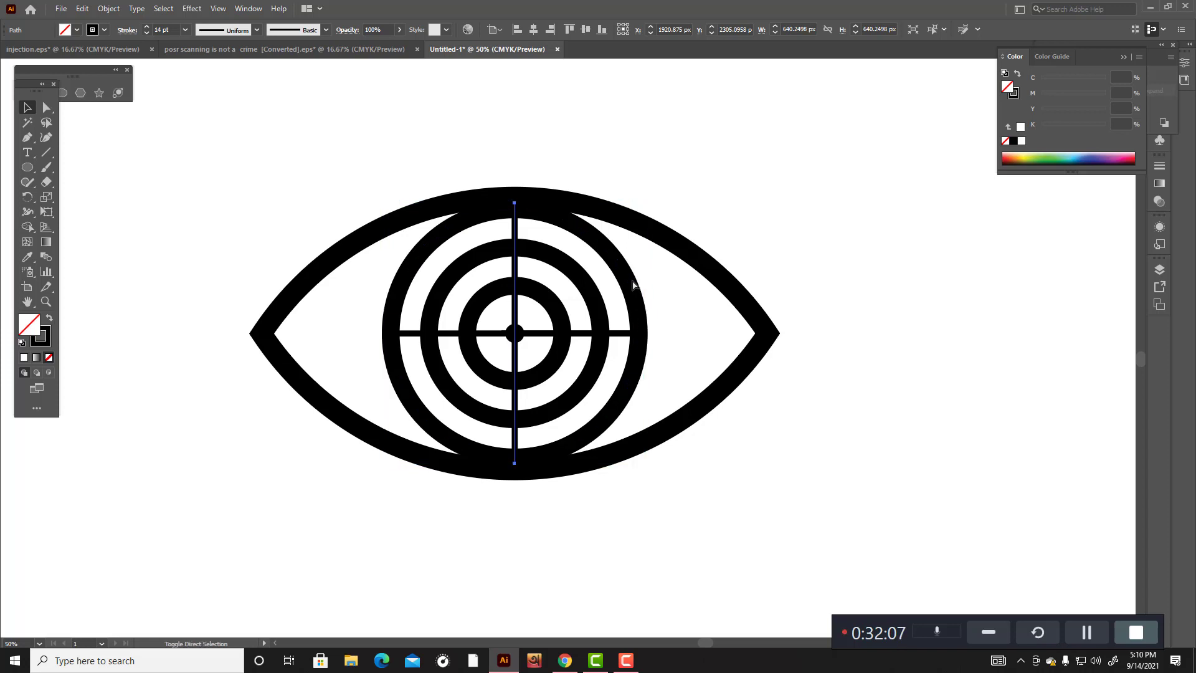
{"action": "left_click", "coordinate": [827, 214]}
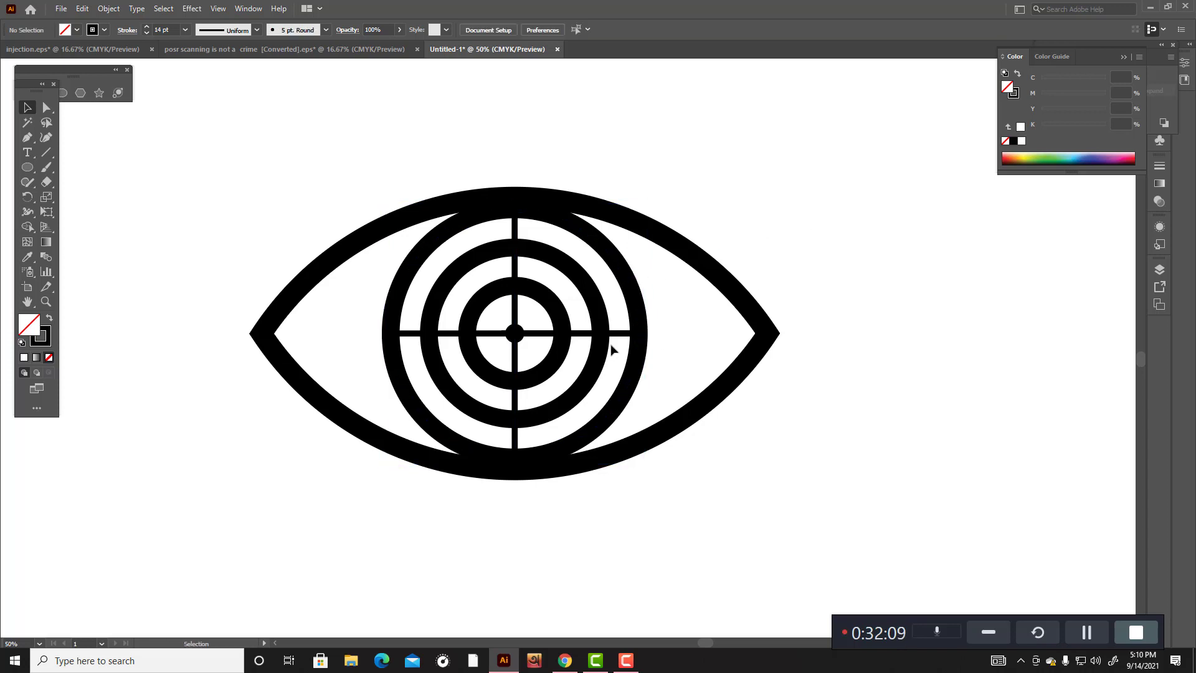
{"action": "mouse_move", "coordinate": [624, 337]}
{"action": "left_mouse_down"}
{"action": "mouse_move", "coordinate": [833, 379]}
{"action": "mouse_move", "coordinate": [622, 337]}
{"action": "left_mouse_up"}
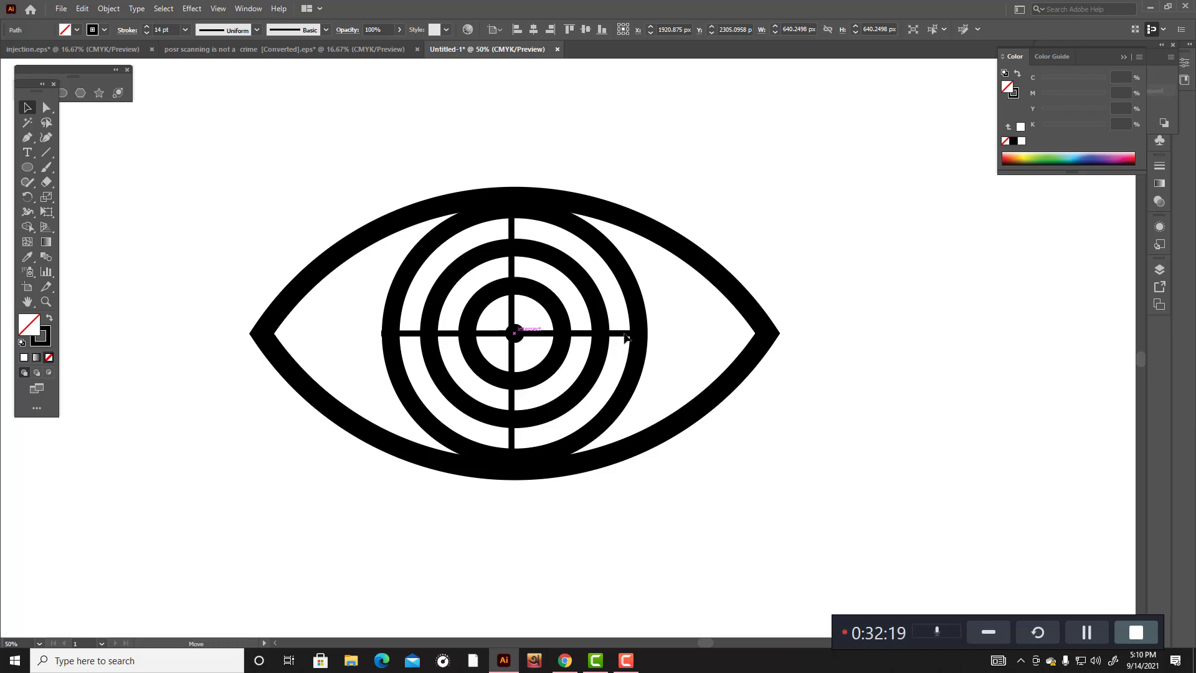
{"action": "scroll", "coordinate": [624, 336], "scroll_direction": "up", "scroll_amount": 3, "text": "alt"}
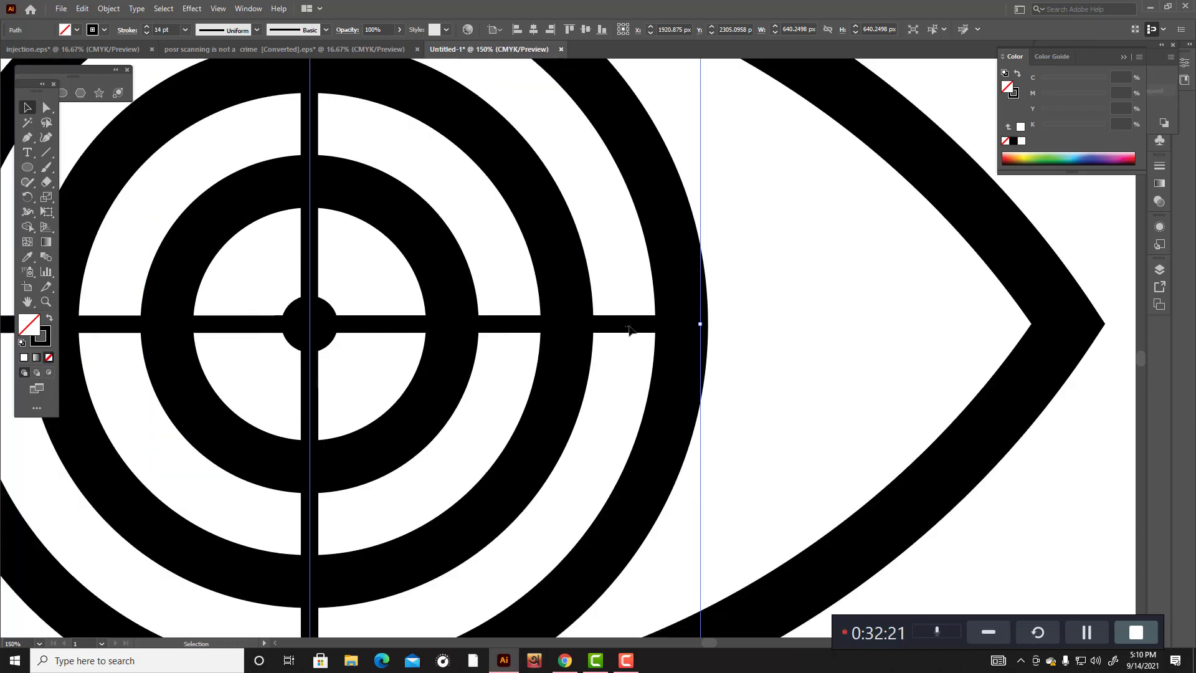
{"action": "left_click", "coordinate": [624, 330]}
{"action": "mouse_move", "coordinate": [310, 285]}
{"action": "left_mouse_down"}
{"action": "mouse_move", "coordinate": [323, 285]}
{"action": "mouse_move", "coordinate": [292, 290]}
{"action": "mouse_move", "coordinate": [307, 288]}
{"action": "left_mouse_up"}
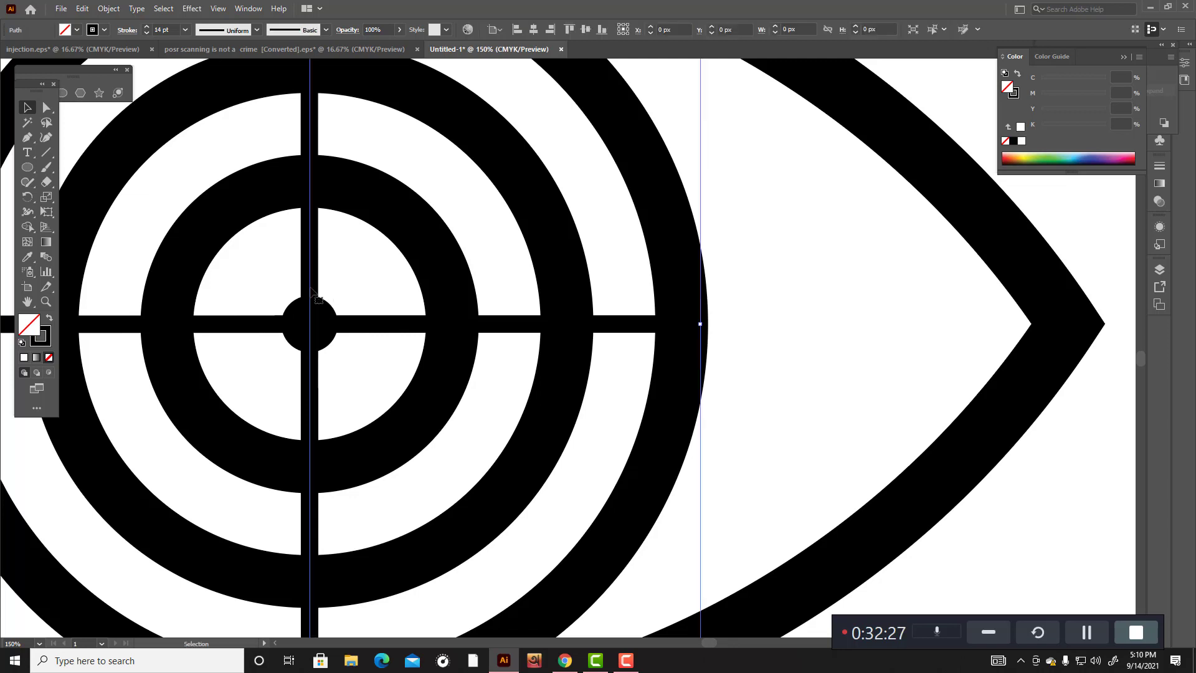
{"action": "key", "text": "ctrl+0"}
{"action": "left_click", "coordinate": [574, 321]}
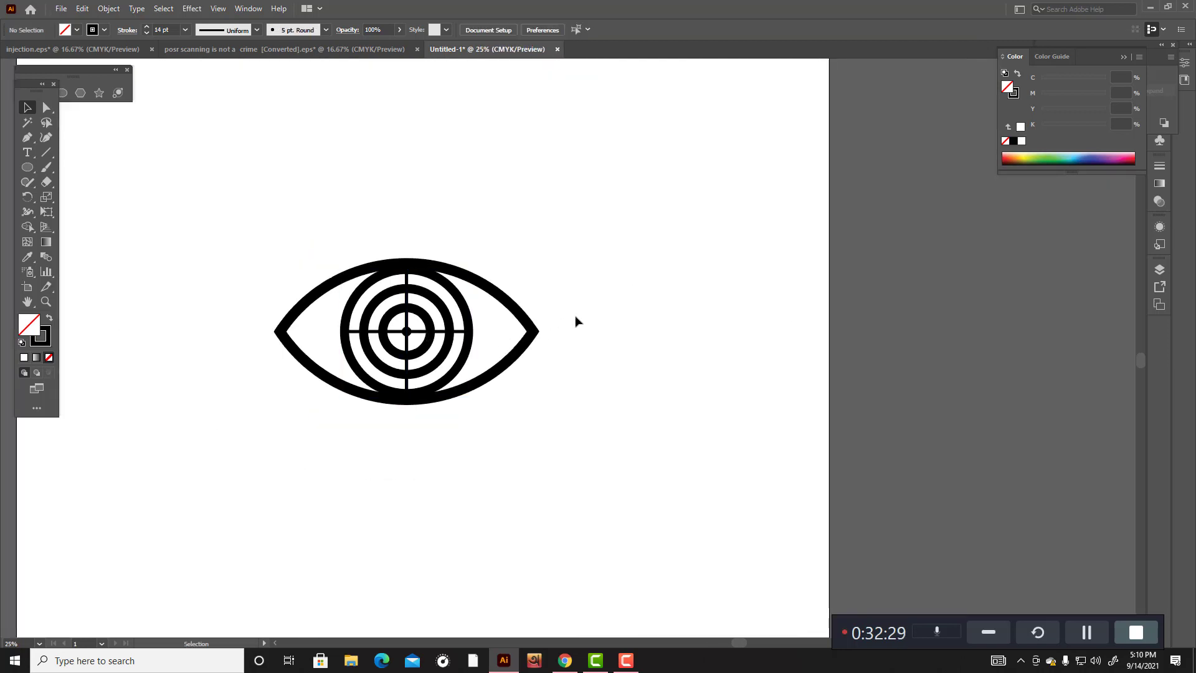
Step: Place a new point text object on the blank area above the eye with the Type tool
{"action": "scroll", "coordinate": [576, 324], "scroll_direction": "down", "scroll_amount": 2}
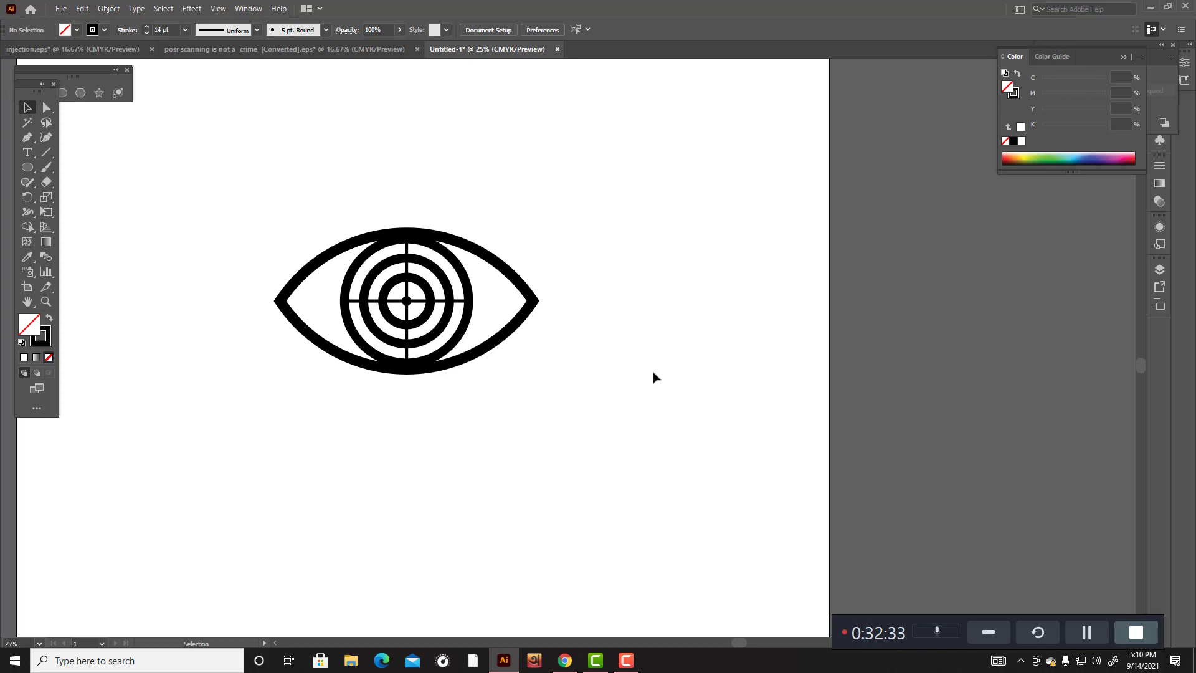
{"action": "scroll", "coordinate": [648, 380], "scroll_direction": "down", "scroll_amount": 3}
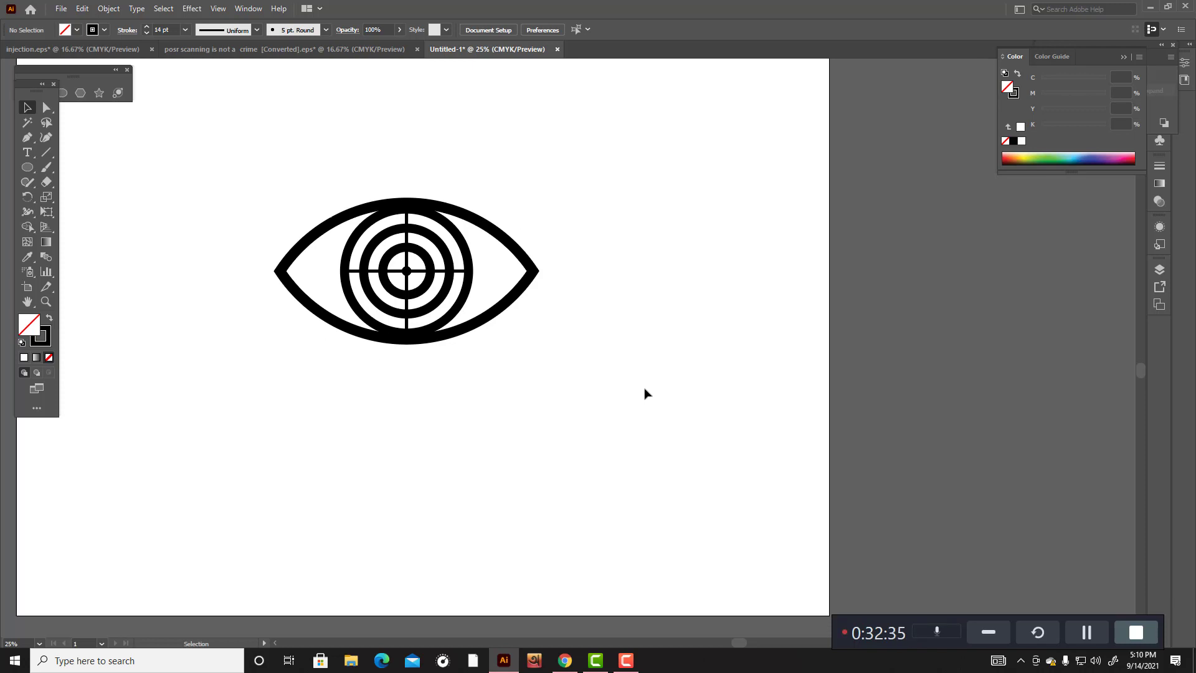
{"action": "scroll", "coordinate": [630, 449], "scroll_direction": "up", "scroll_amount": 2}
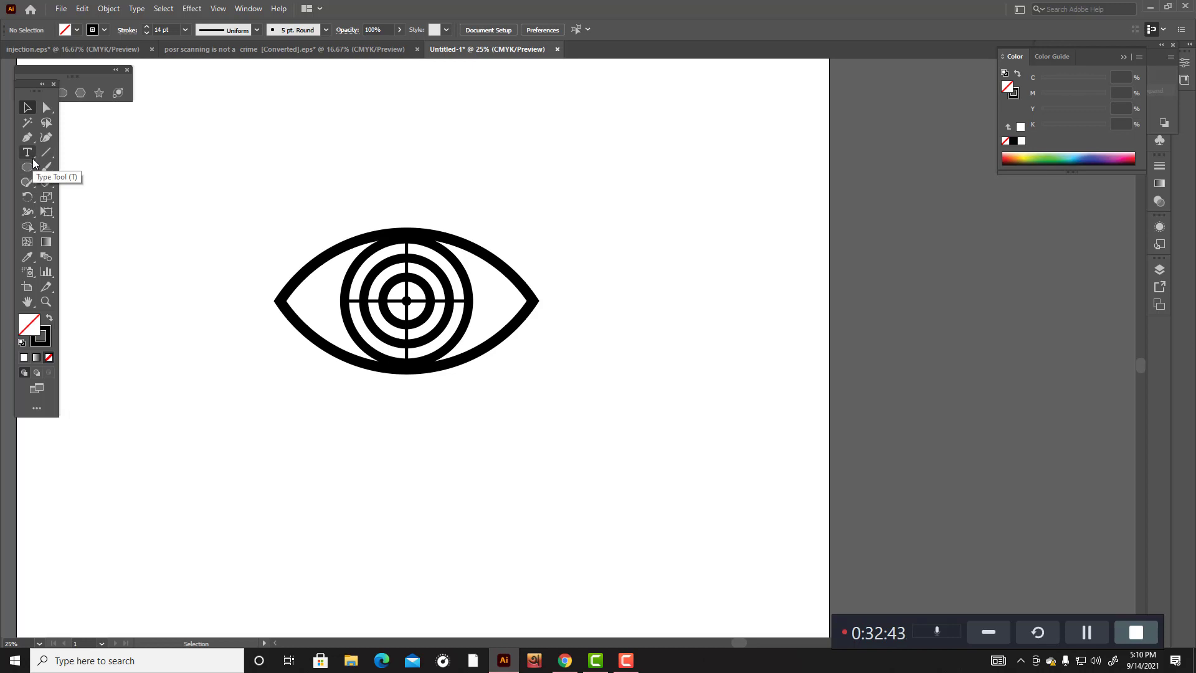
{"action": "left_click", "coordinate": [322, 168]}
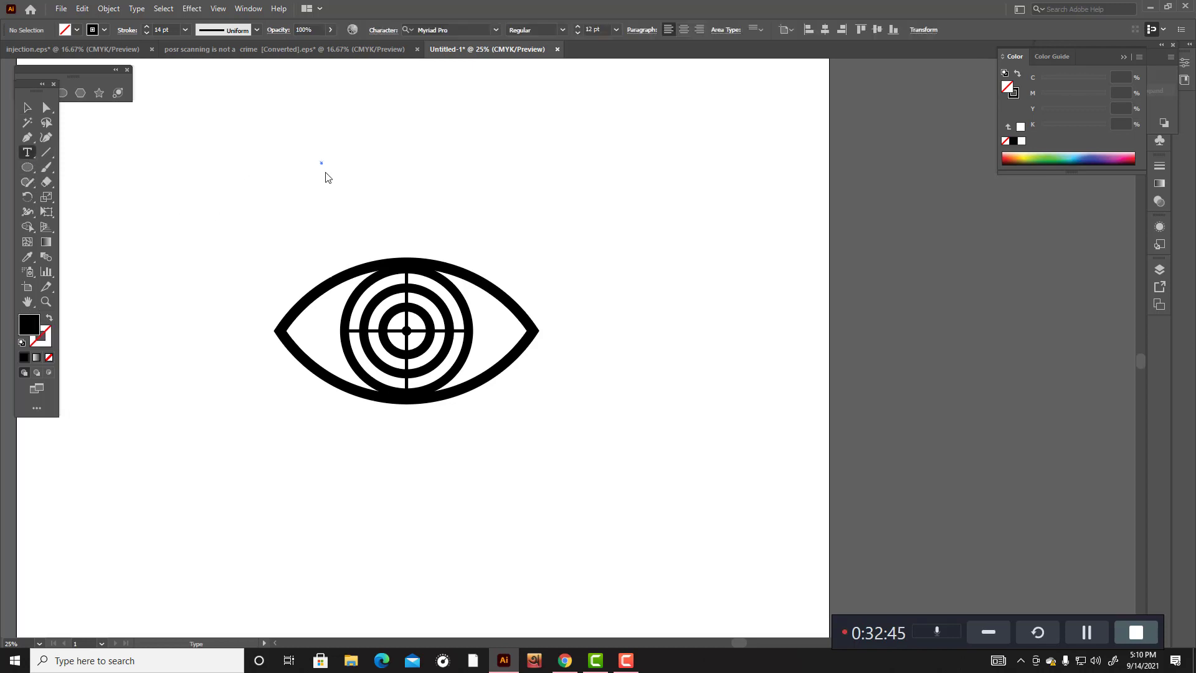
{"action": "key", "text": "Escape"}
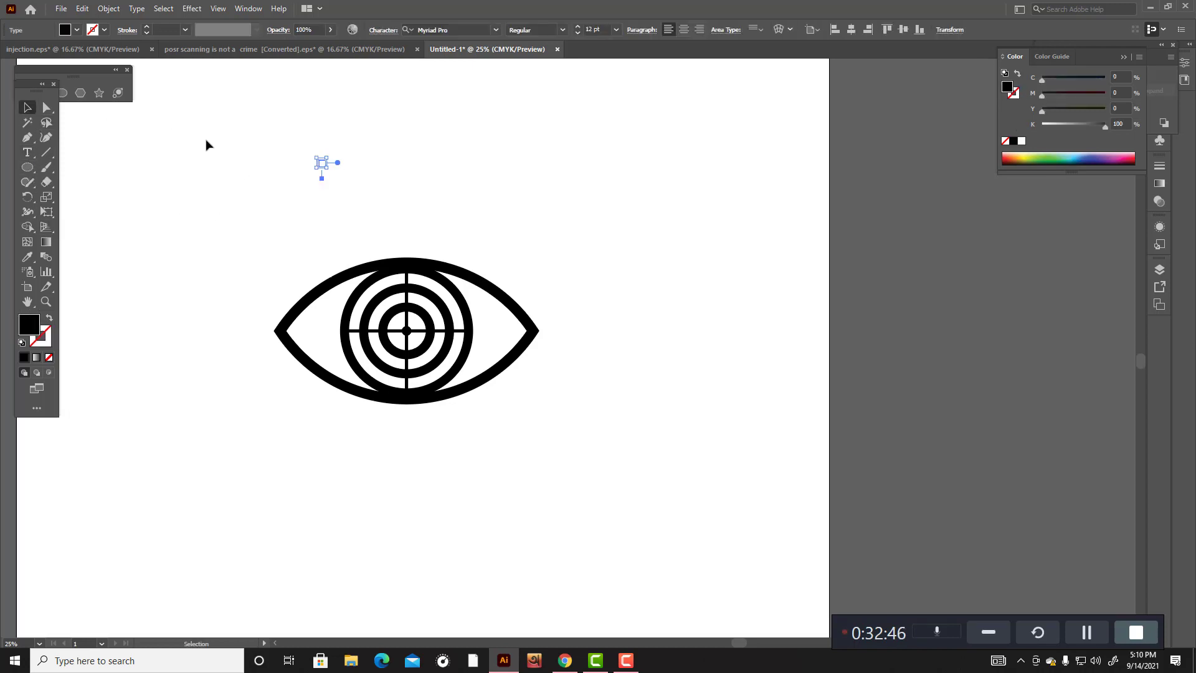
Step: Start a new point text above the eye and set its font to Academic M54
{"action": "left_click", "coordinate": [149, 130]}
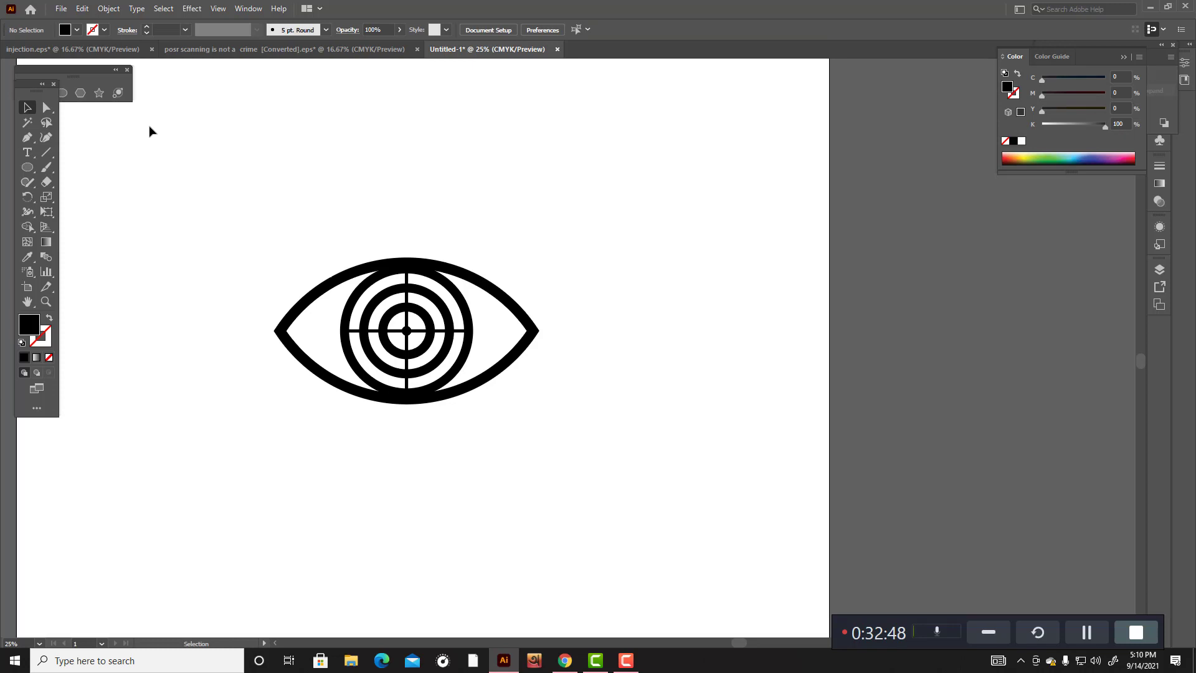
{"action": "left_click", "coordinate": [49, 318]}
{"action": "left_click", "coordinate": [26, 152]}
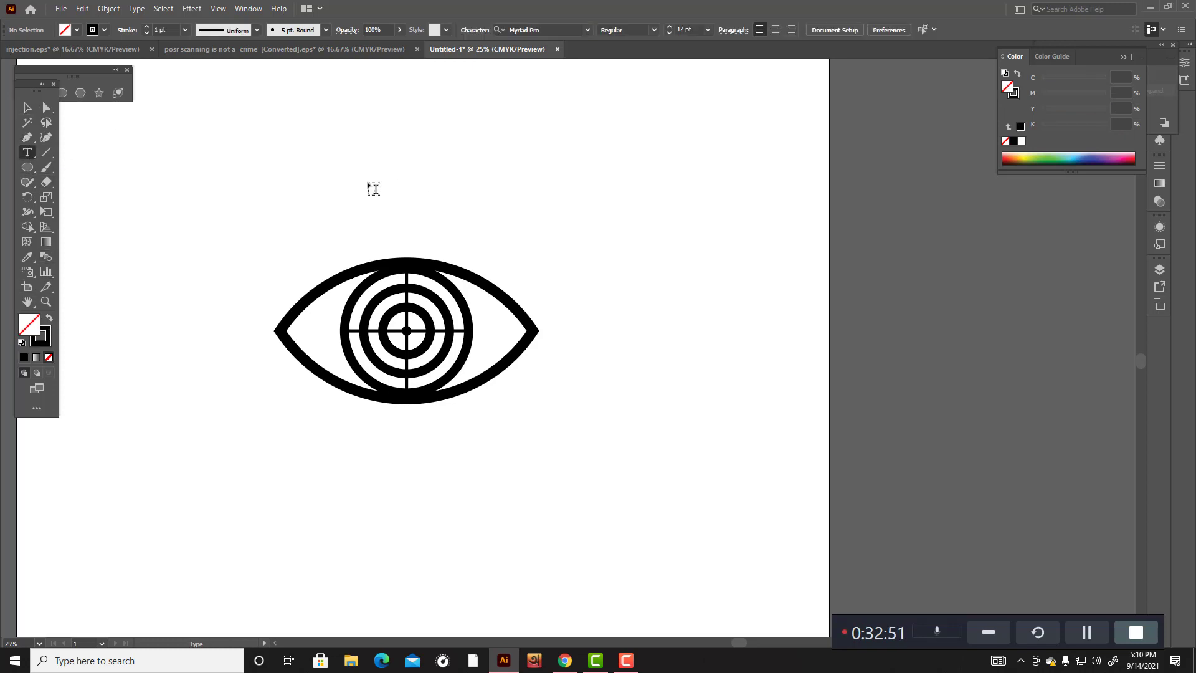
{"action": "left_click", "coordinate": [349, 183]}
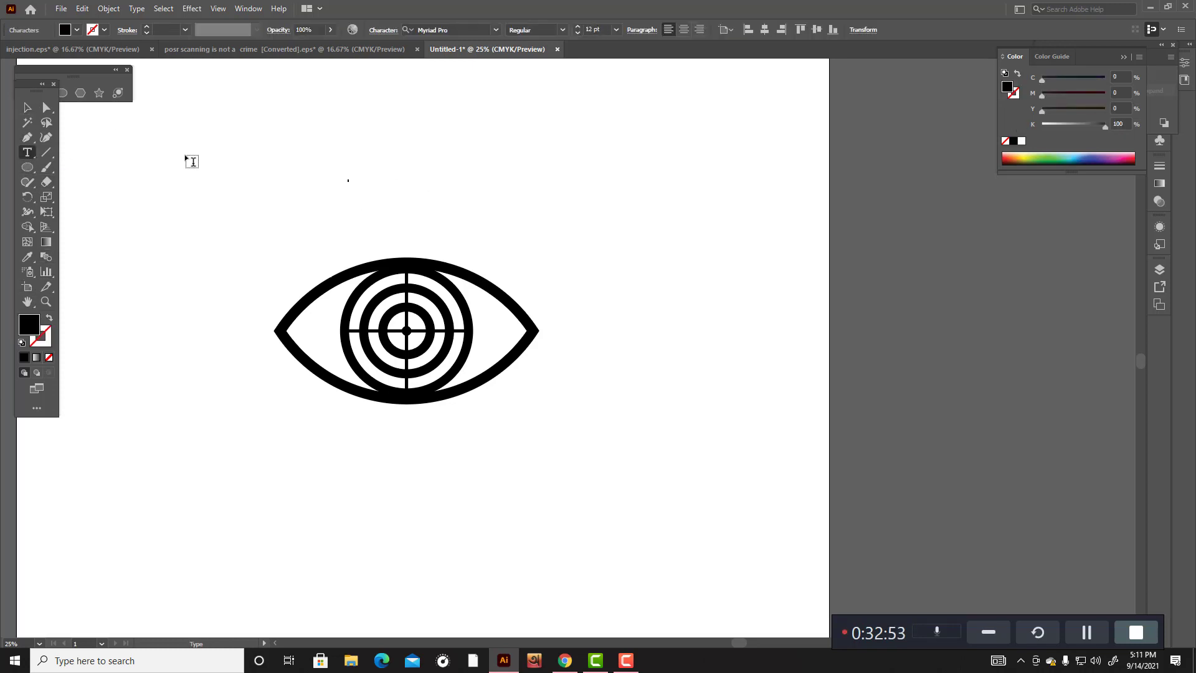
{"action": "left_click", "coordinate": [496, 29]}
{"action": "left_click", "coordinate": [580, 112]}
Step: Set the new text's font size to 300 pt
{"action": "left_click", "coordinate": [616, 29]}
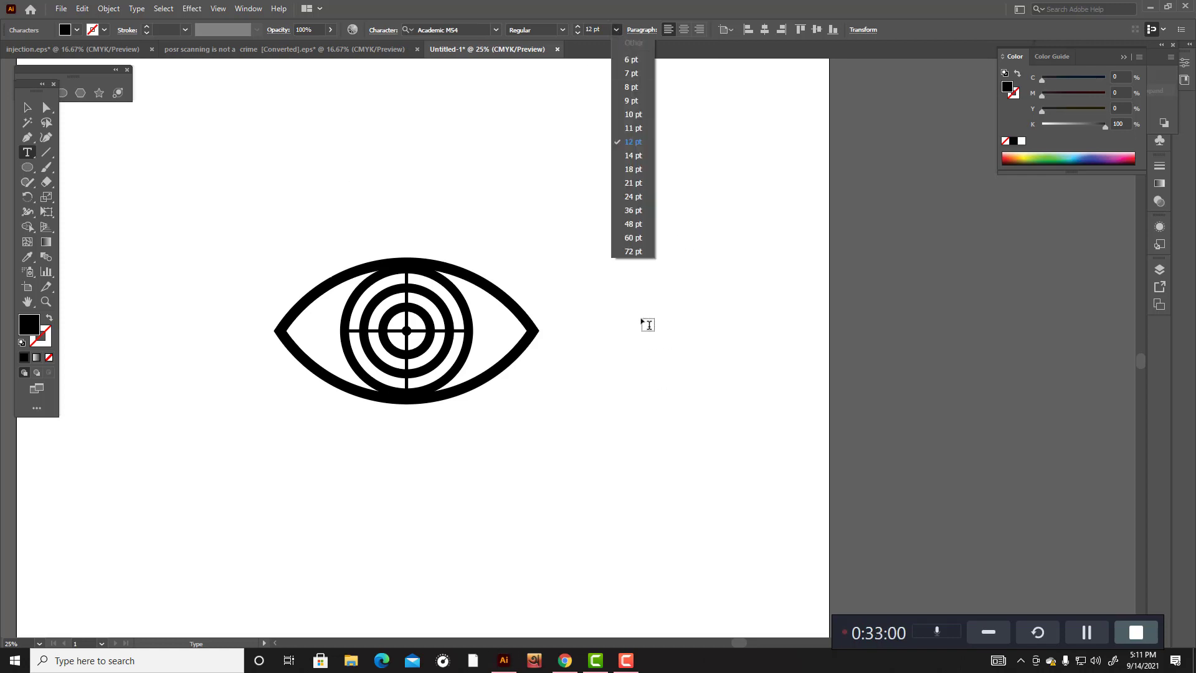
{"action": "left_click", "coordinate": [631, 250]}
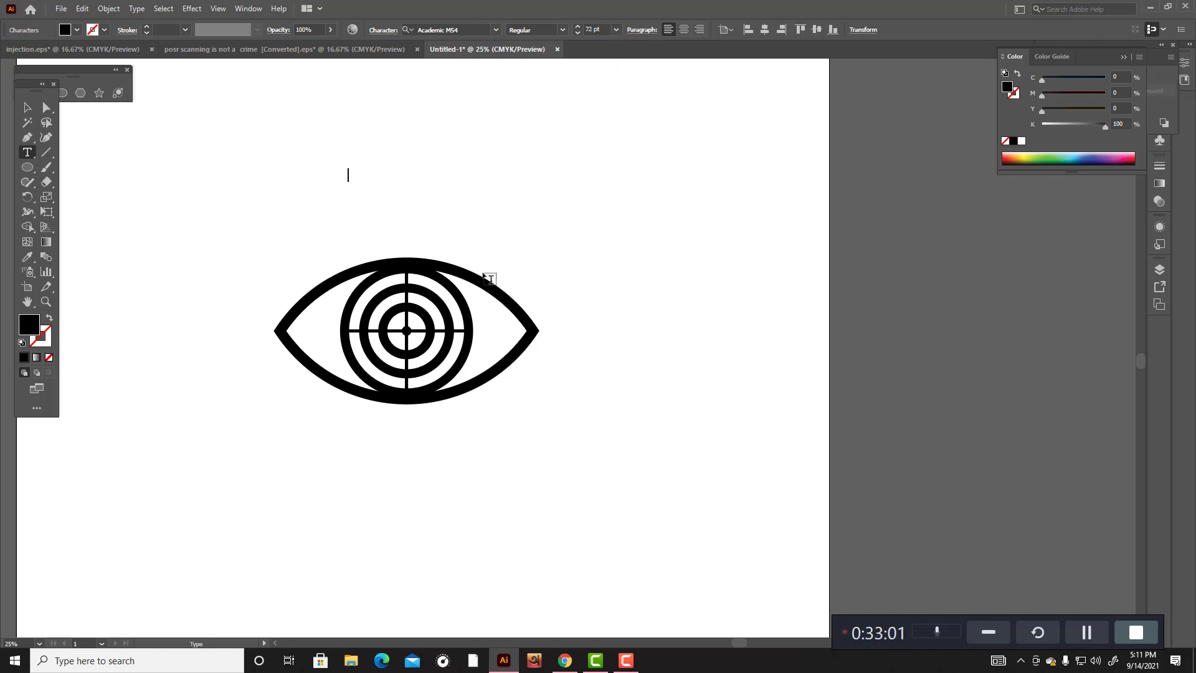
{"action": "double_click", "coordinate": [593, 29]}
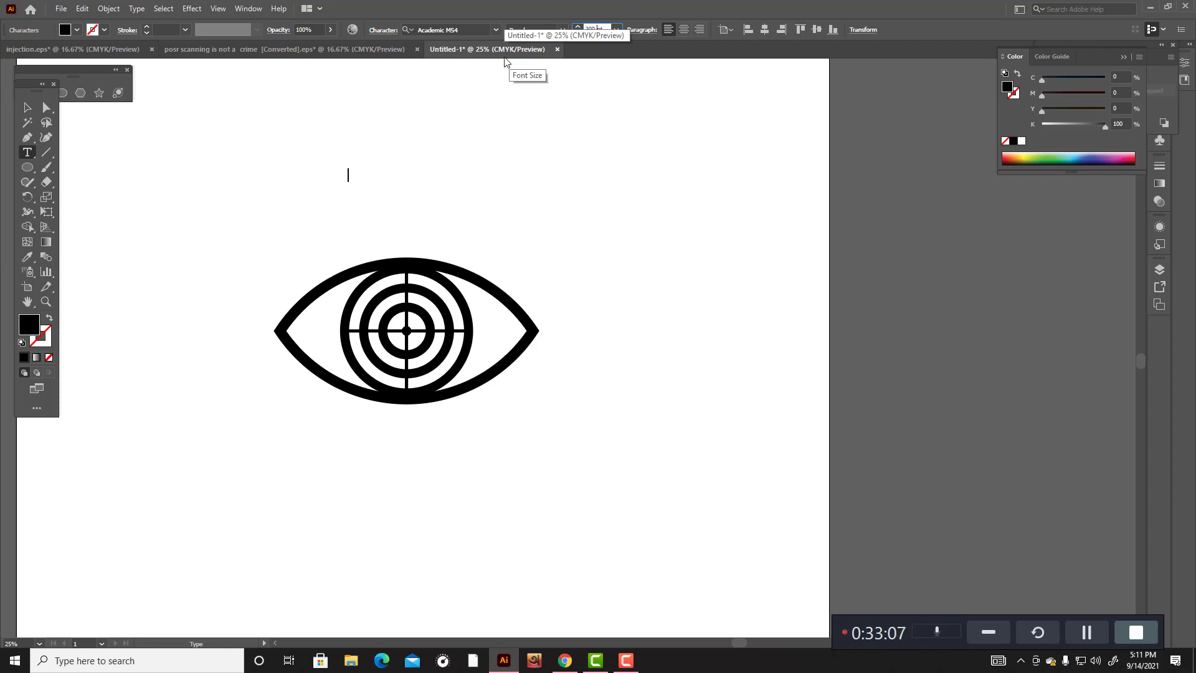
{"action": "type", "text": "300"}
{"action": "key", "text": "Return"}
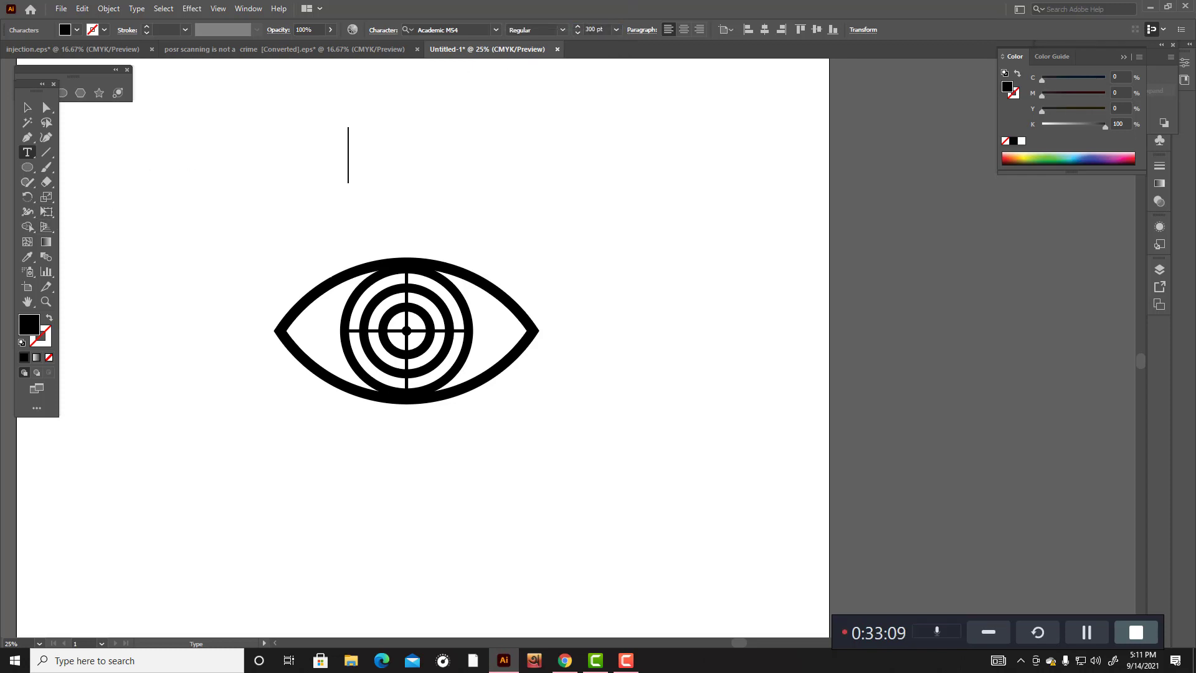
Step: Enter the text "THE ART OF" and move it so it sits centred above the eye
{"action": "type", "text": "THE "}
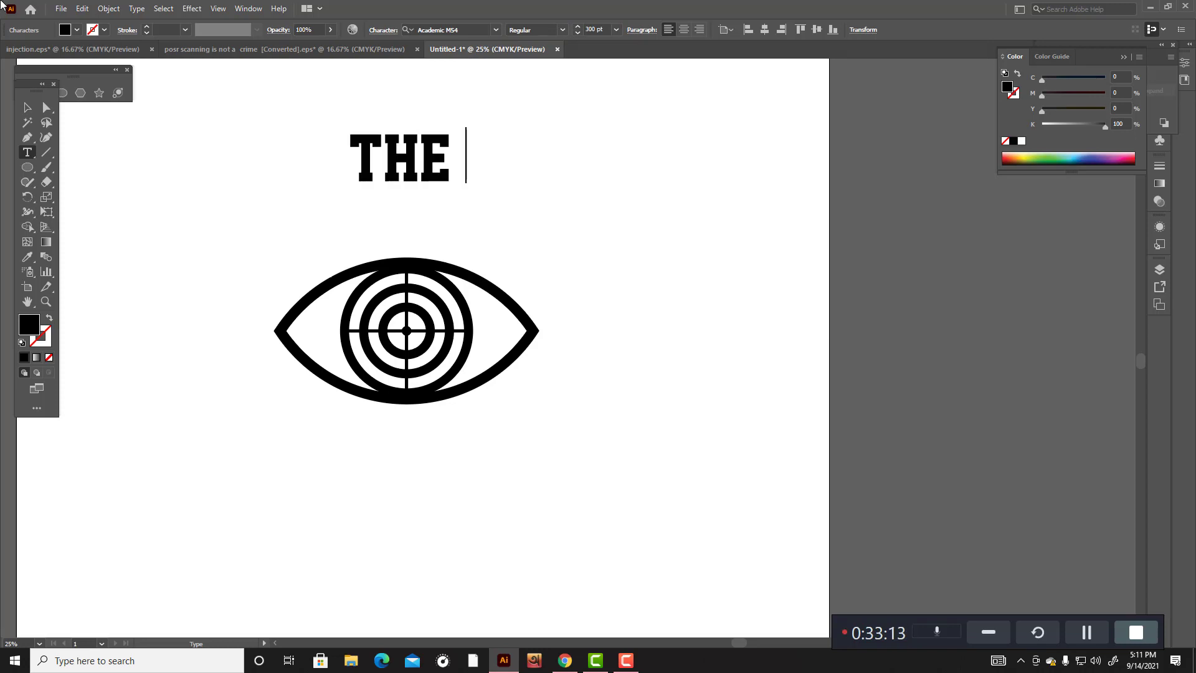
{"action": "type", "text": "ART "}
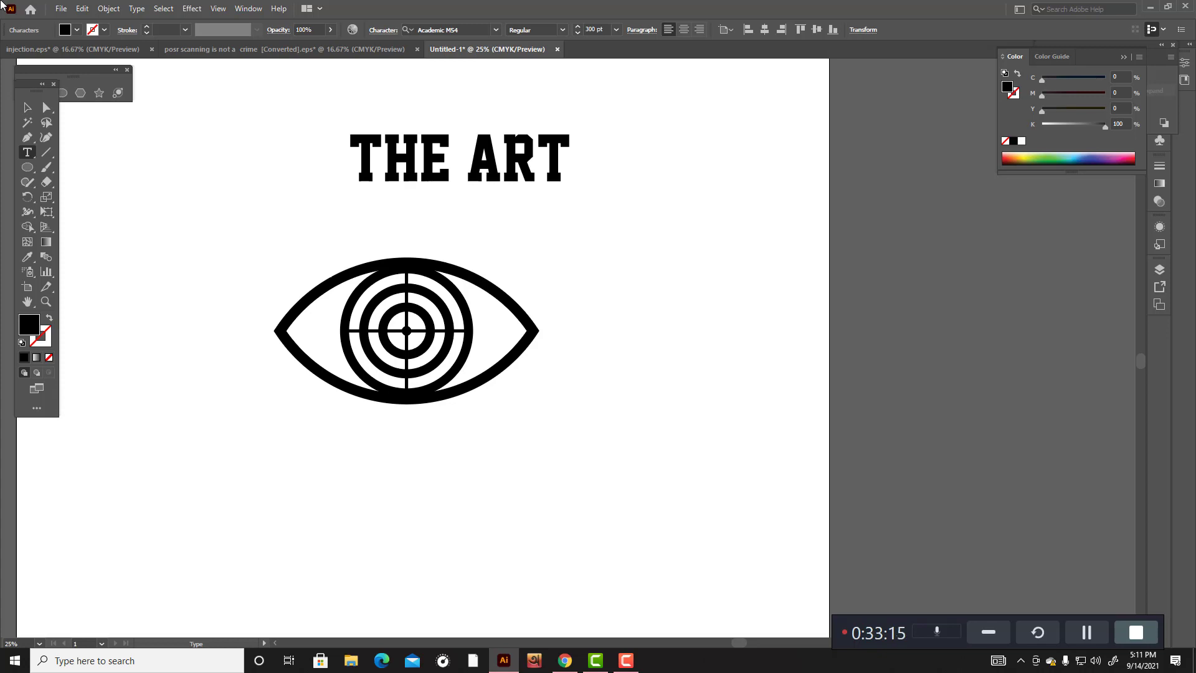
{"action": "type", "text": "OF"}
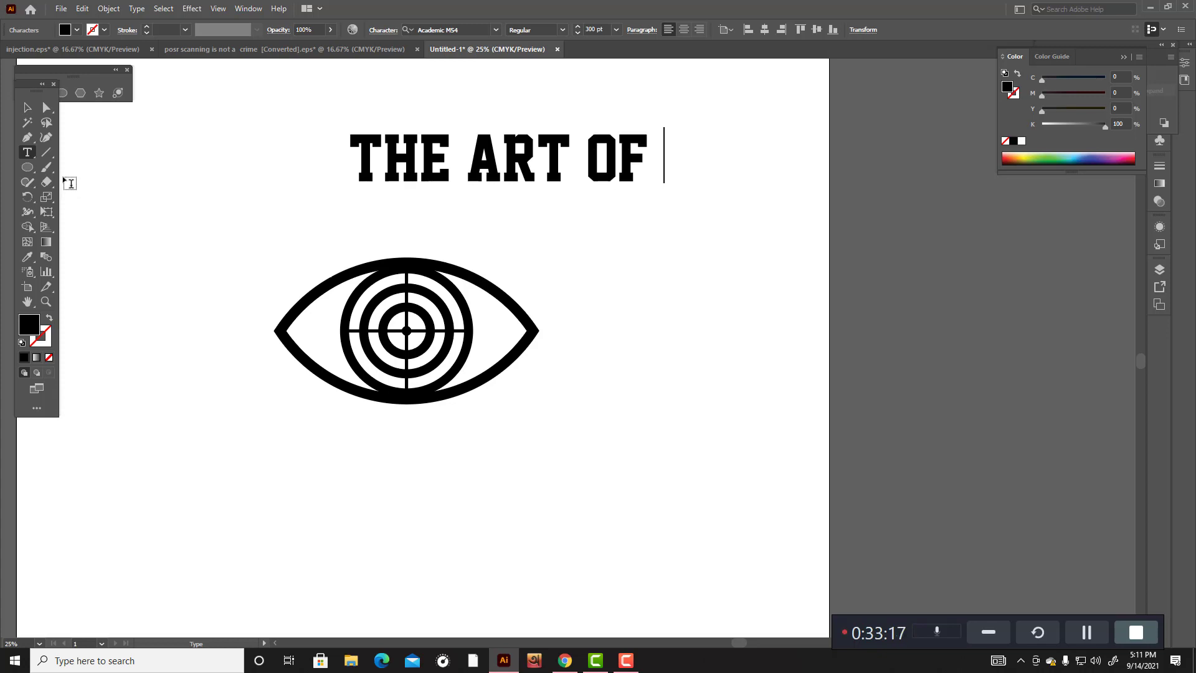
{"action": "key", "text": "Escape"}
{"action": "left_click_drag", "start_coordinate": [547, 177], "coordinate": [459, 177]}
{"action": "left_click", "coordinate": [595, 259]}
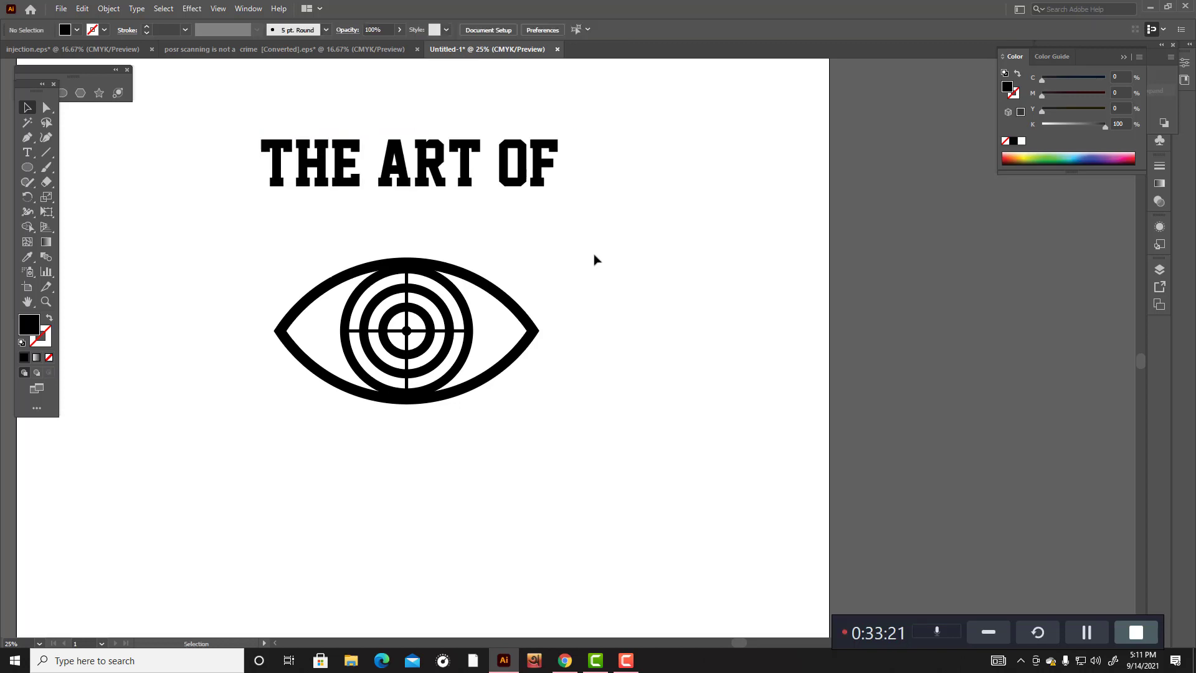
Step: Apply a horizontal Bulge warp with a 25% bend to the "THE ART OF" text
{"action": "left_click", "coordinate": [531, 176]}
{"action": "scroll", "coordinate": [560, 165], "scroll_direction": "up", "scroll_amount": 2}
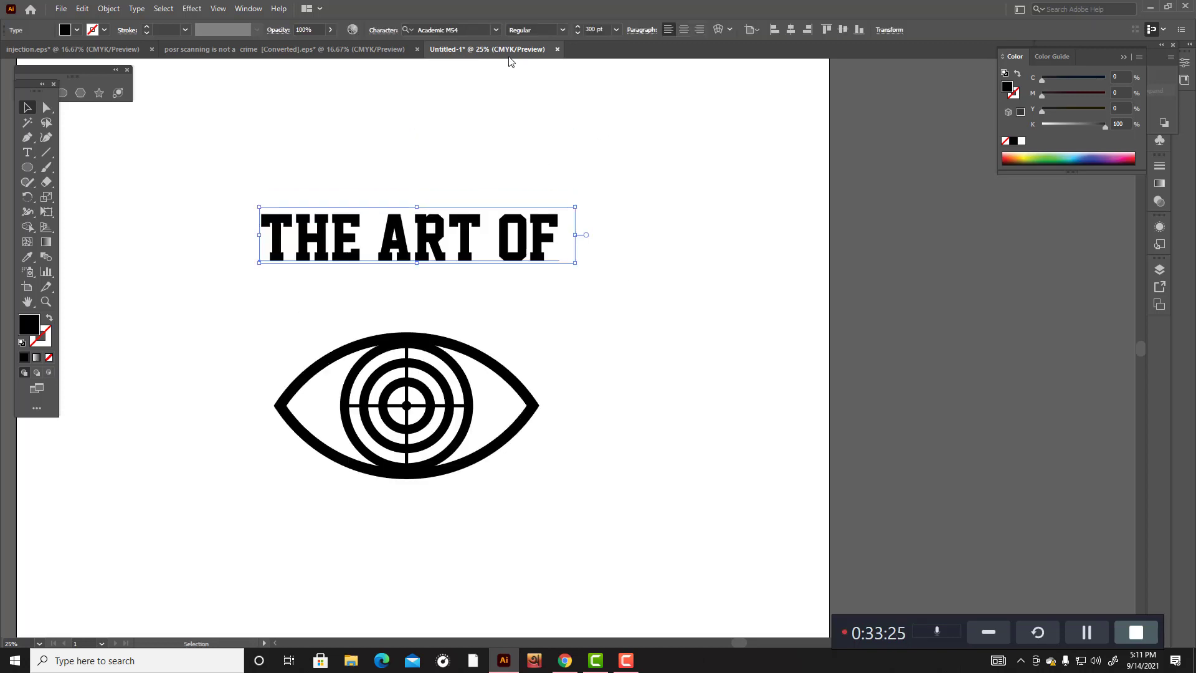
{"action": "scroll", "coordinate": [461, 58], "scroll_direction": "down", "scroll_amount": 1}
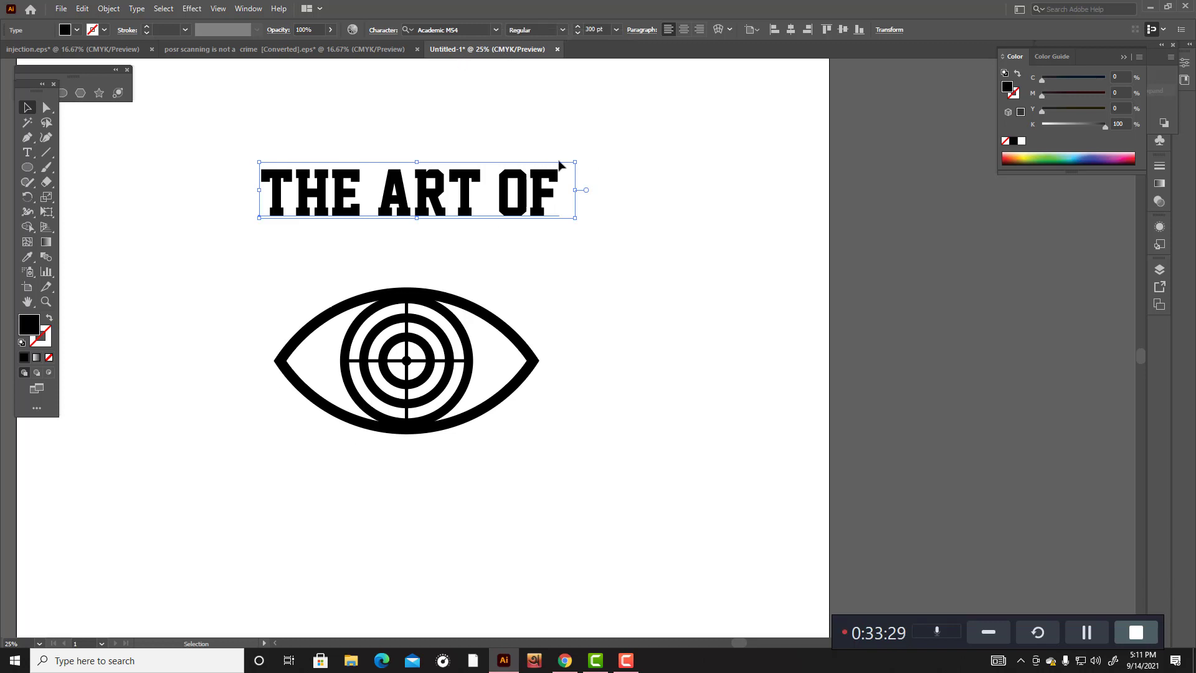
{"action": "left_click", "coordinate": [192, 9]}
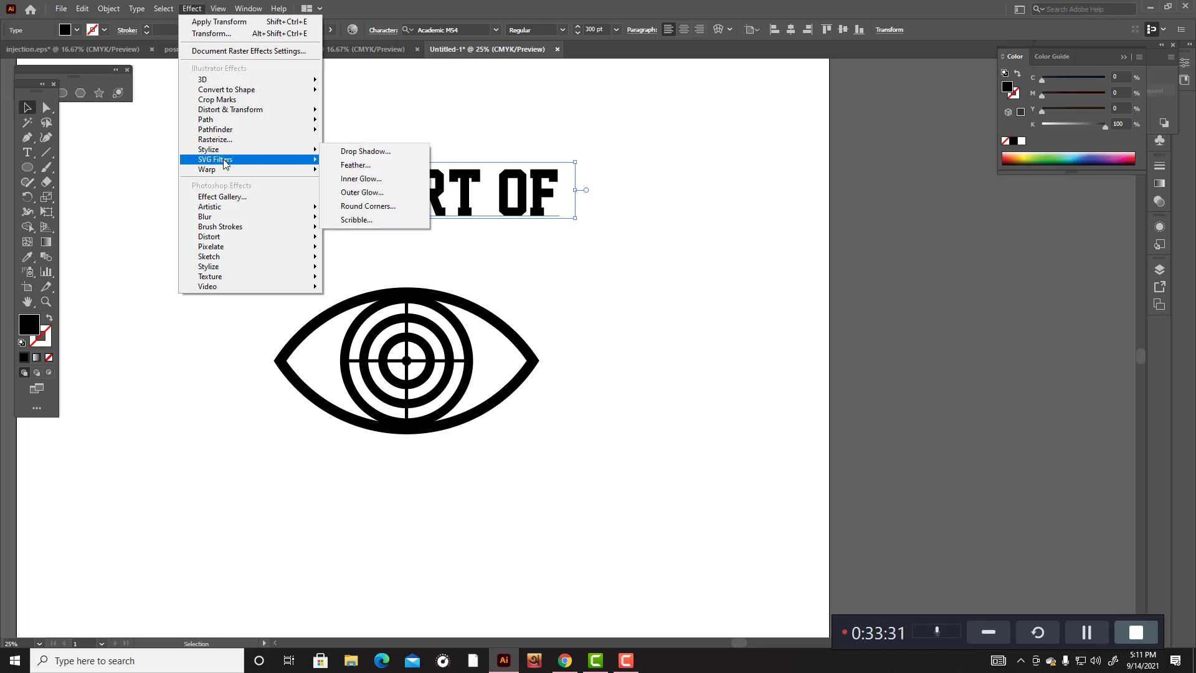
{"action": "mouse_move", "coordinate": [228, 169]}
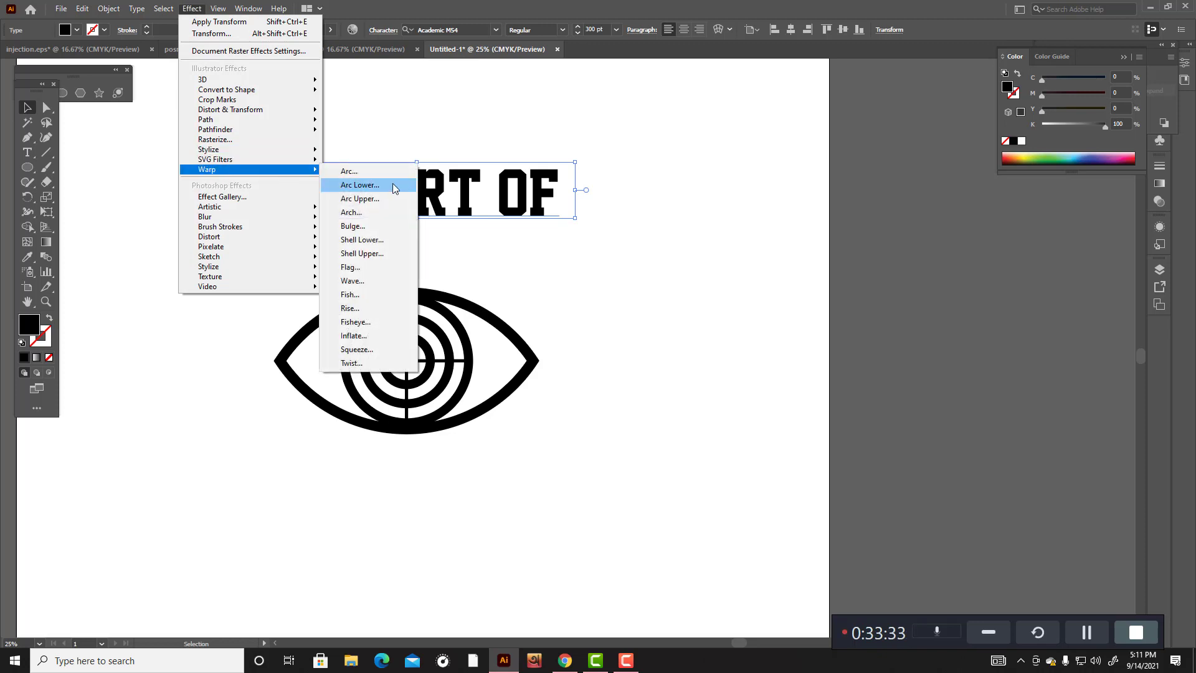
{"action": "left_click", "coordinate": [364, 228]}
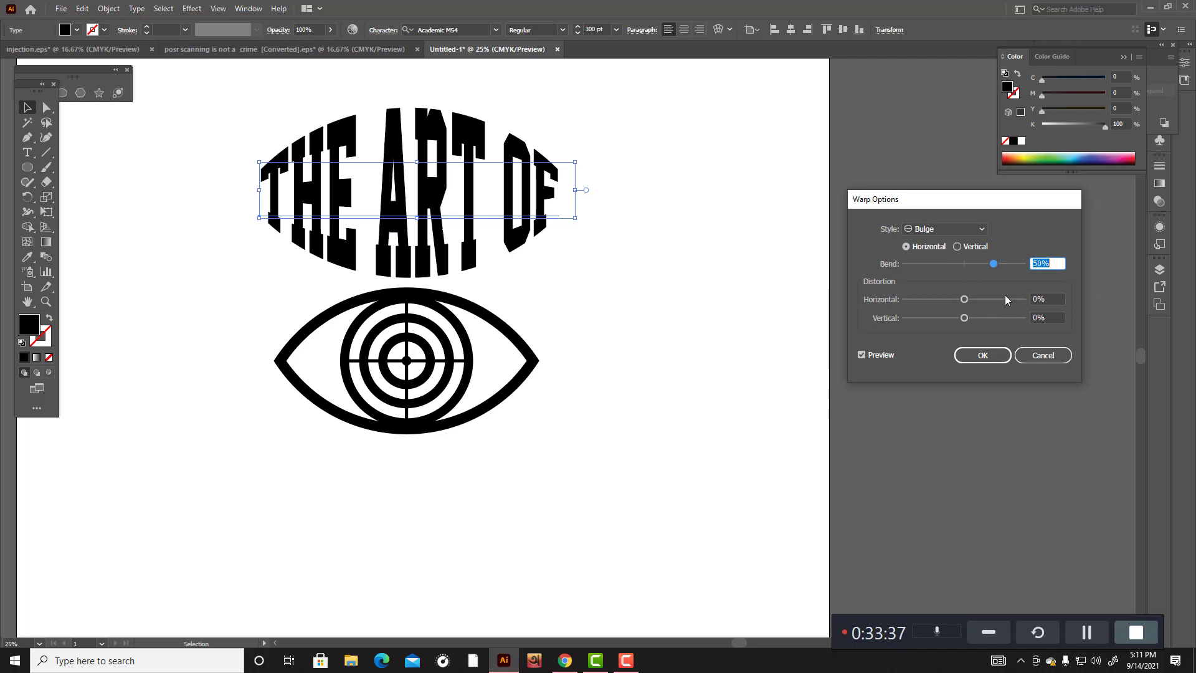
{"action": "left_click_drag", "start_coordinate": [995, 266], "coordinate": [981, 269]}
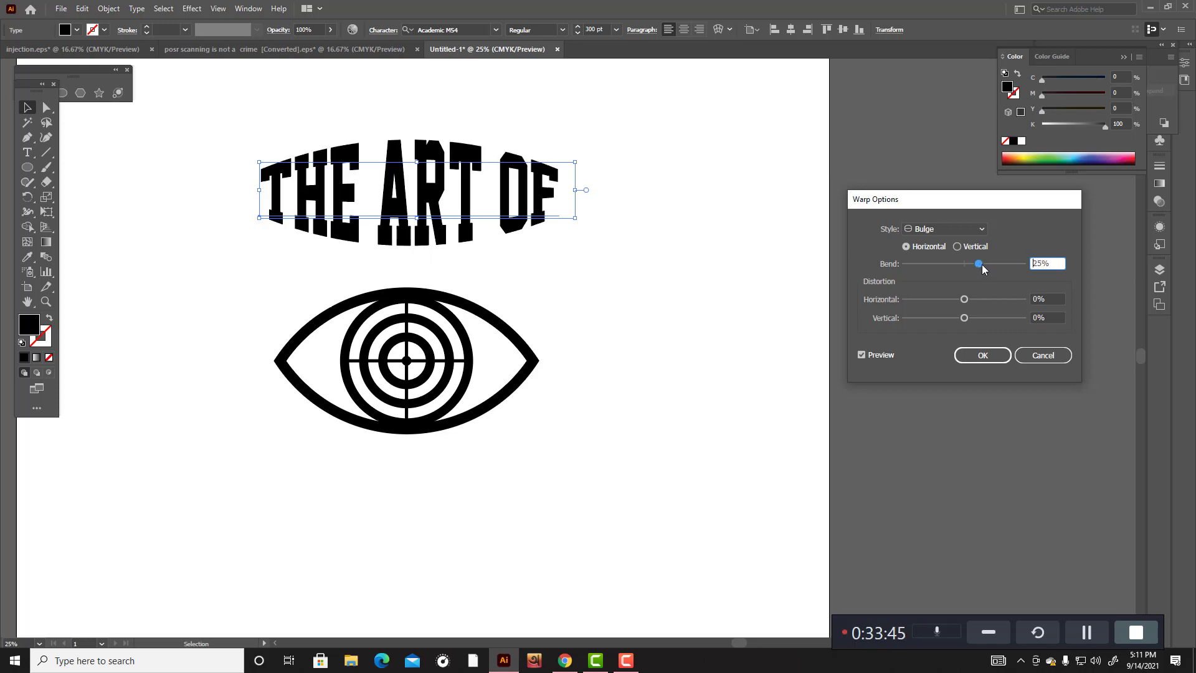
{"action": "left_click", "coordinate": [982, 355]}
{"action": "left_click", "coordinate": [770, 315]}
Step: Add a second point text reading "PORT SCANNING" on the blank area below the eye
{"action": "scroll", "coordinate": [764, 312], "scroll_direction": "down", "scroll_amount": 2}
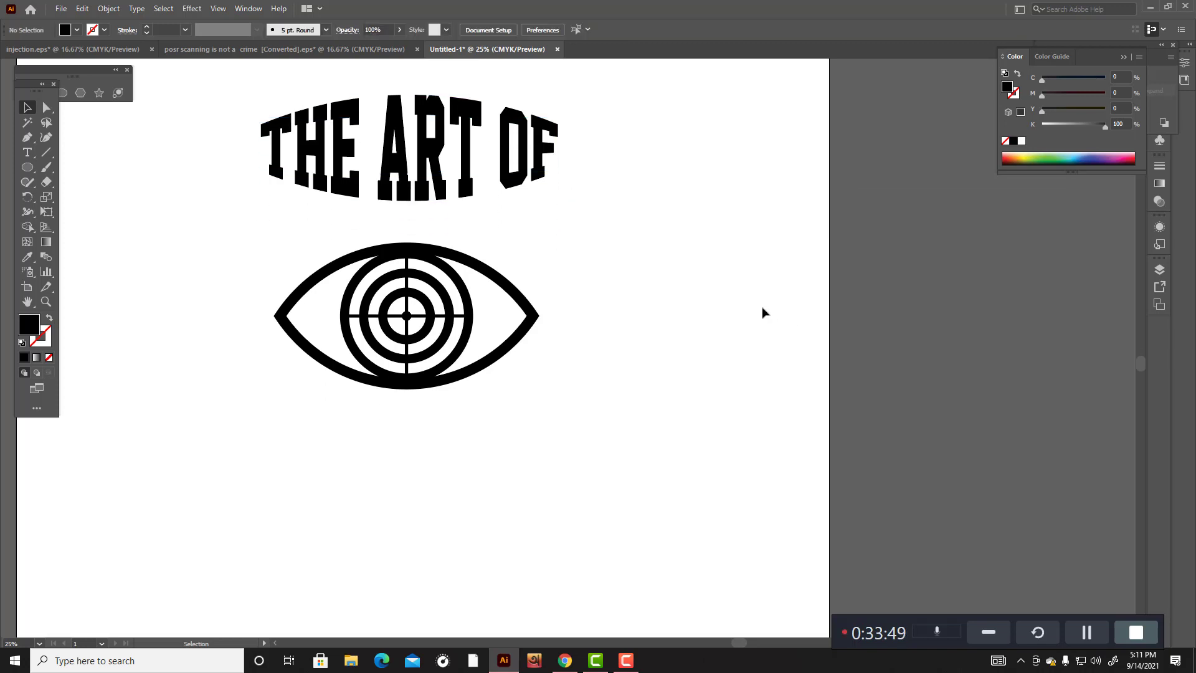
{"action": "scroll", "coordinate": [641, 316], "scroll_direction": "down", "scroll_amount": 2}
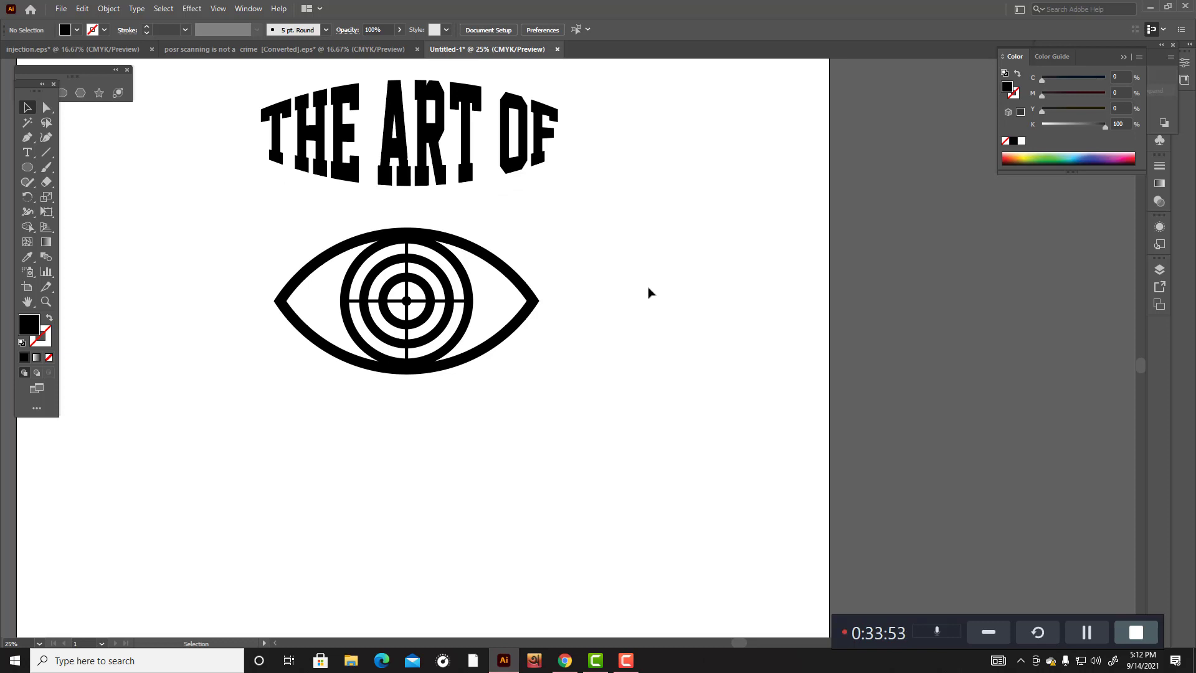
{"action": "scroll", "coordinate": [646, 291], "scroll_direction": "down", "scroll_amount": 1}
{"action": "scroll", "coordinate": [641, 336], "scroll_direction": "down", "scroll_amount": 2}
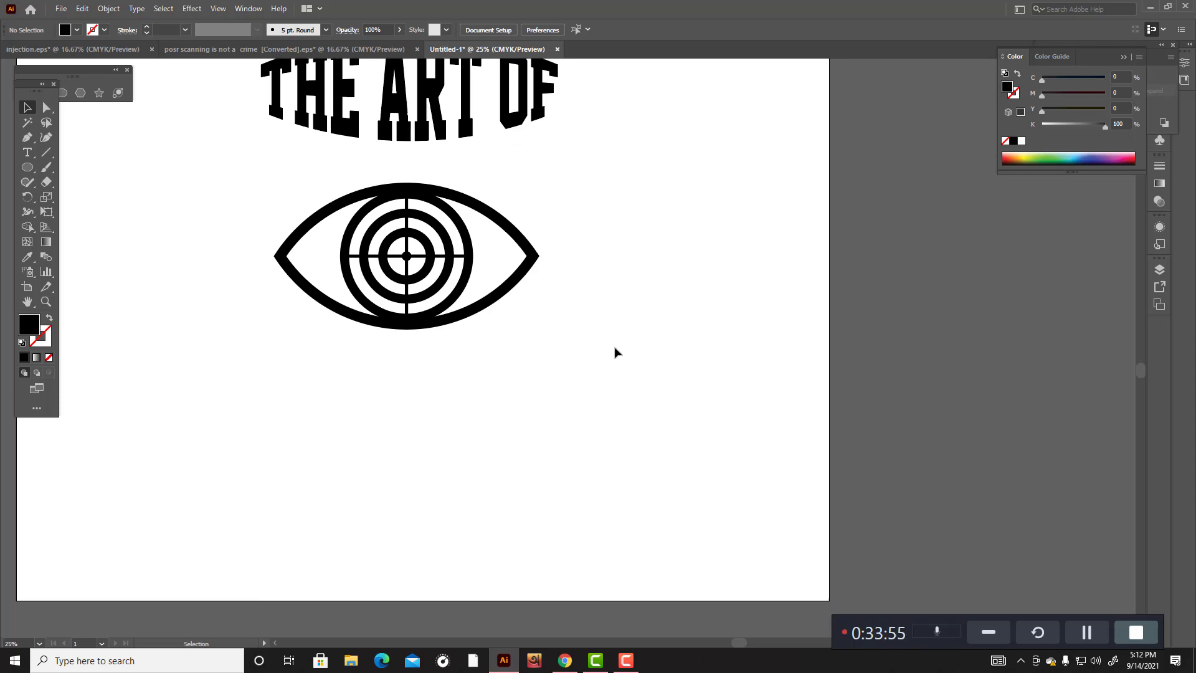
{"action": "left_click", "coordinate": [28, 153]}
{"action": "left_click", "coordinate": [257, 394]}
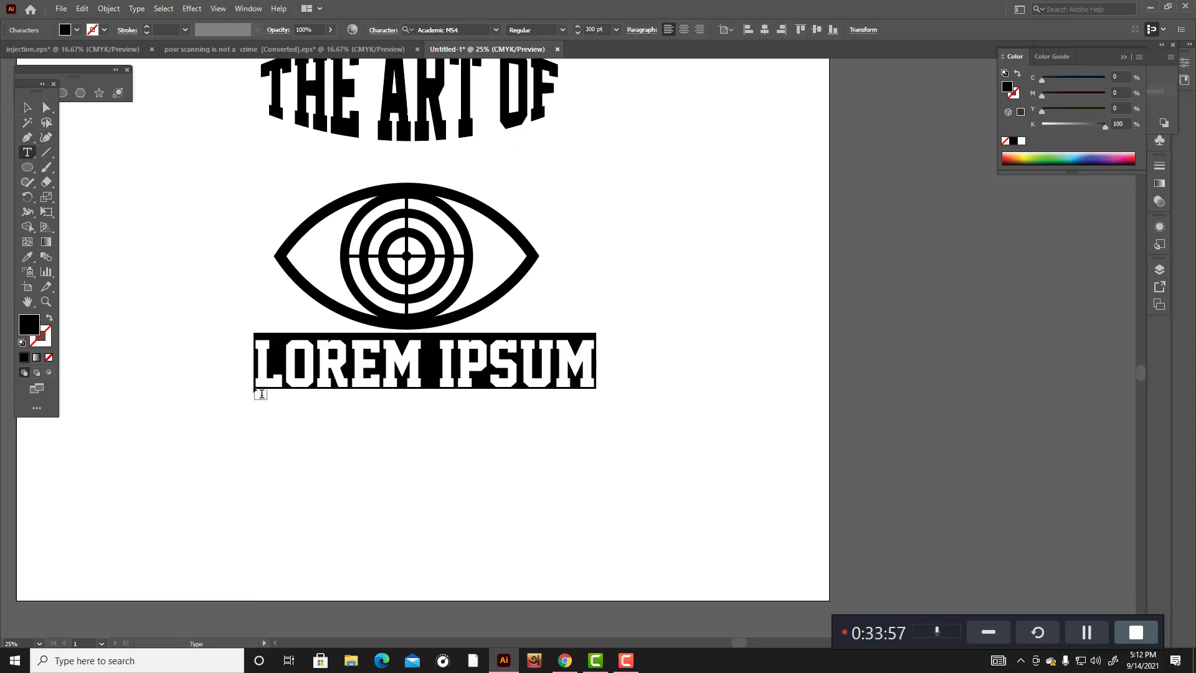
{"action": "key", "text": "BackSpace"}
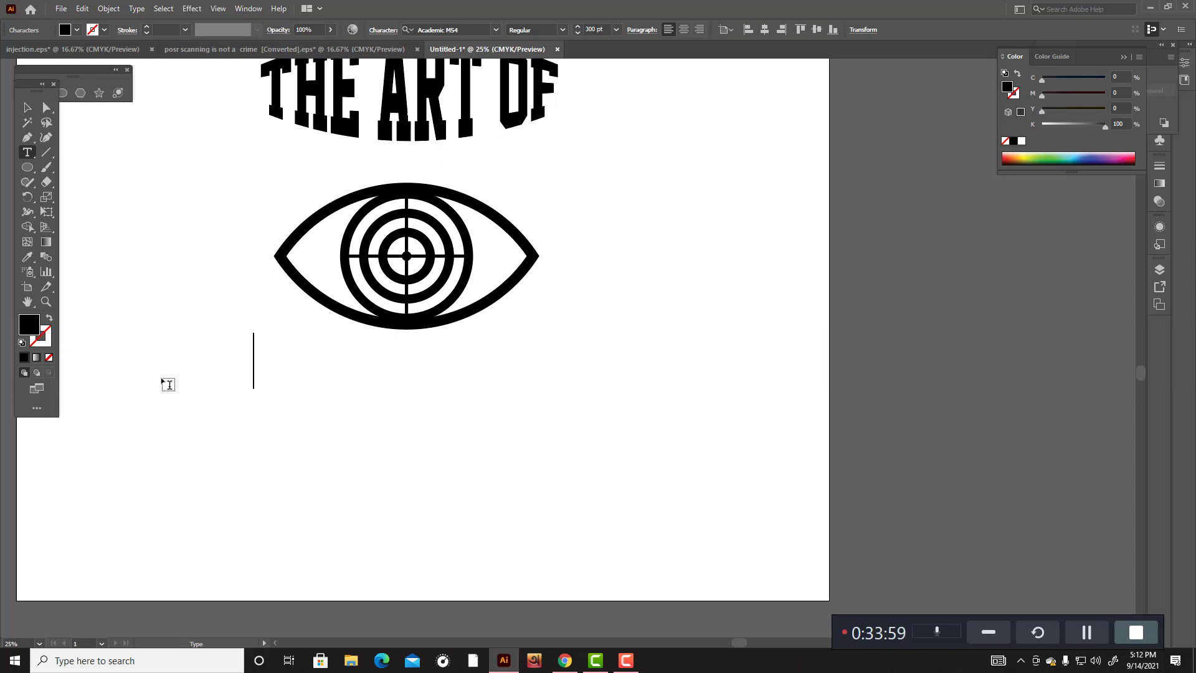
{"action": "type", "text": "POS"}
{"action": "key", "text": "BackSpace"}
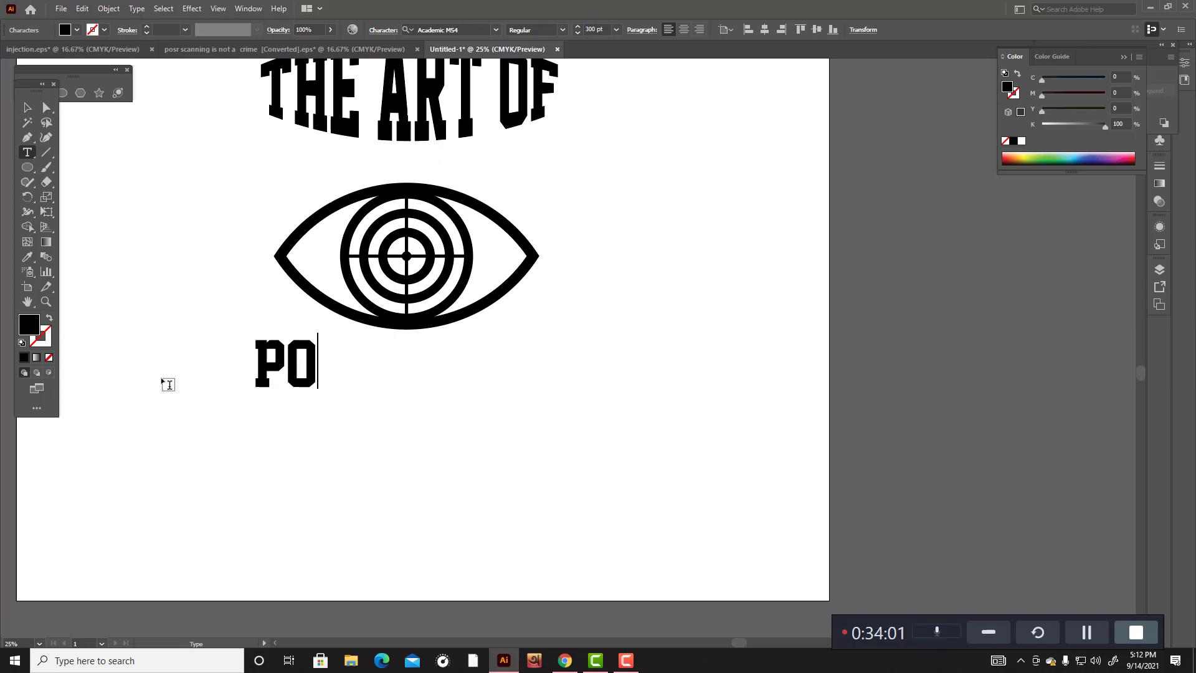
{"action": "type", "text": "RT "}
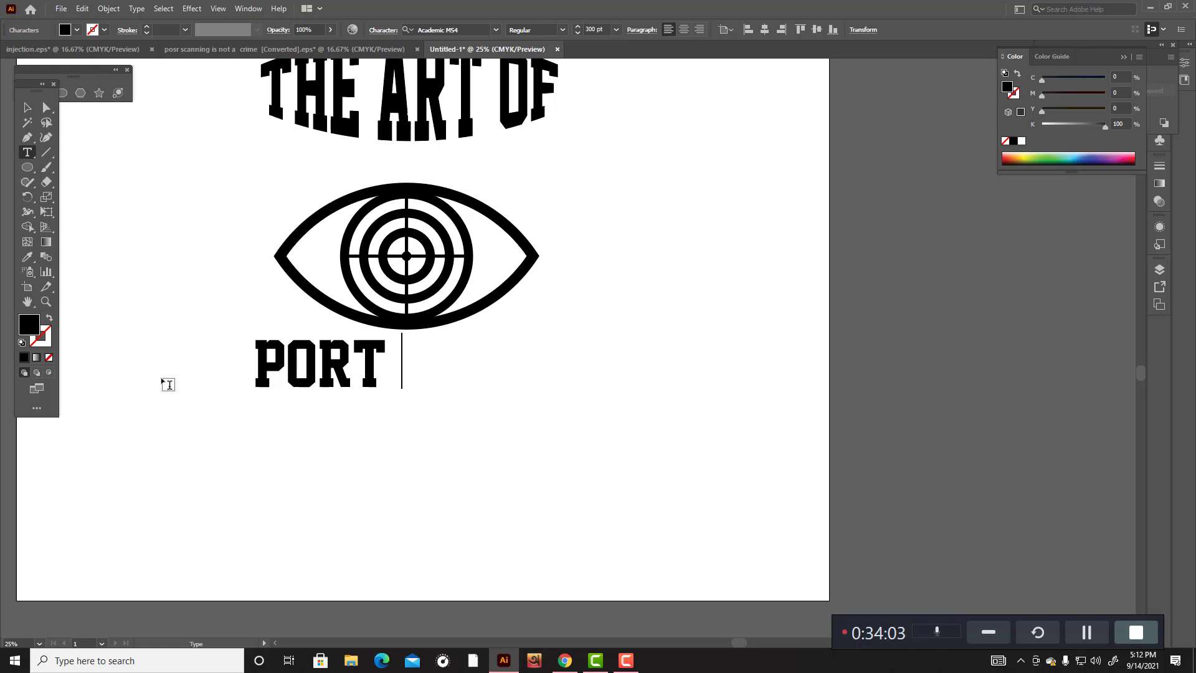
{"action": "type", "text": "SC"}
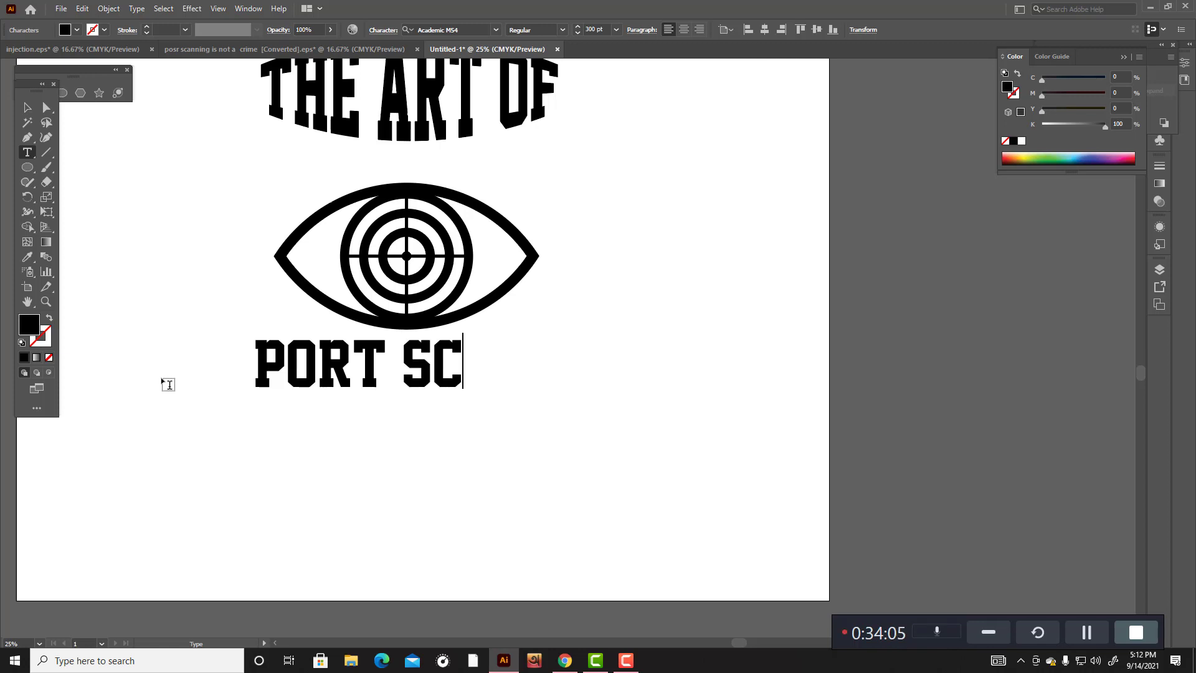
{"action": "type", "text": "ANNING"}
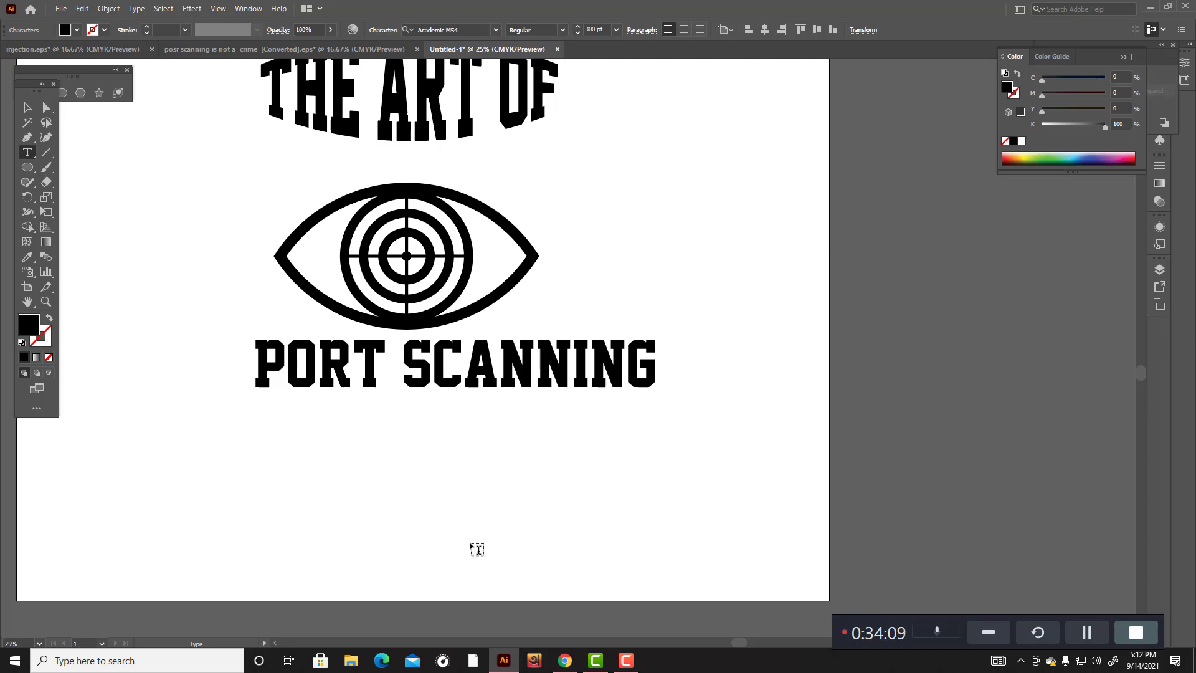
Step: Move the "PORT SCANNING" text so it sits roughly centred below the eye with a gap between them
{"action": "left_click", "coordinate": [27, 107]}
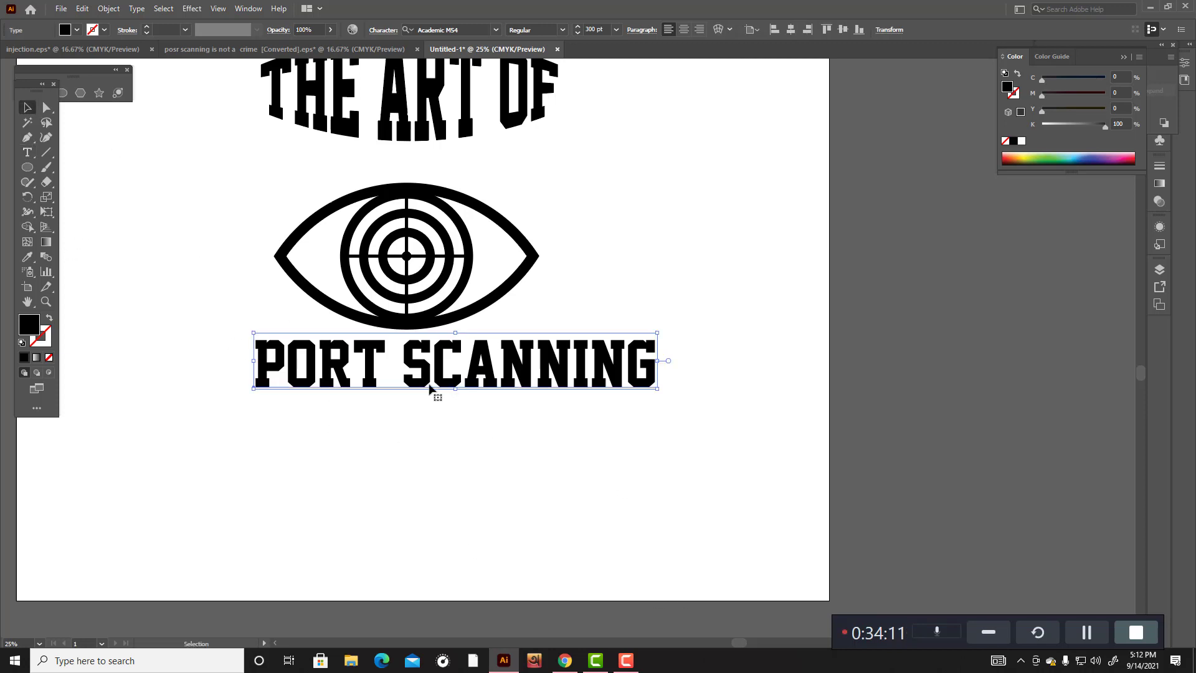
{"action": "left_click_drag", "start_coordinate": [445, 377], "coordinate": [411, 412]}
{"action": "scroll", "coordinate": [490, 503], "scroll_direction": "up", "scroll_amount": 2}
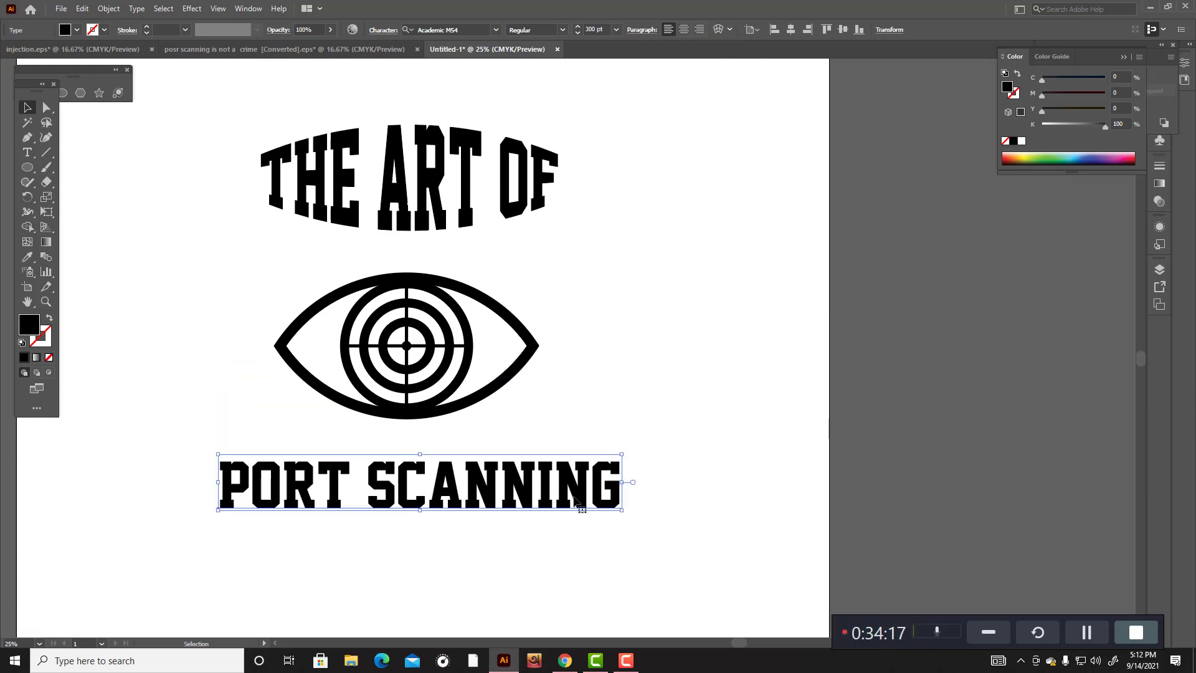
{"action": "left_click_drag", "start_coordinate": [575, 505], "coordinate": [568, 495]}
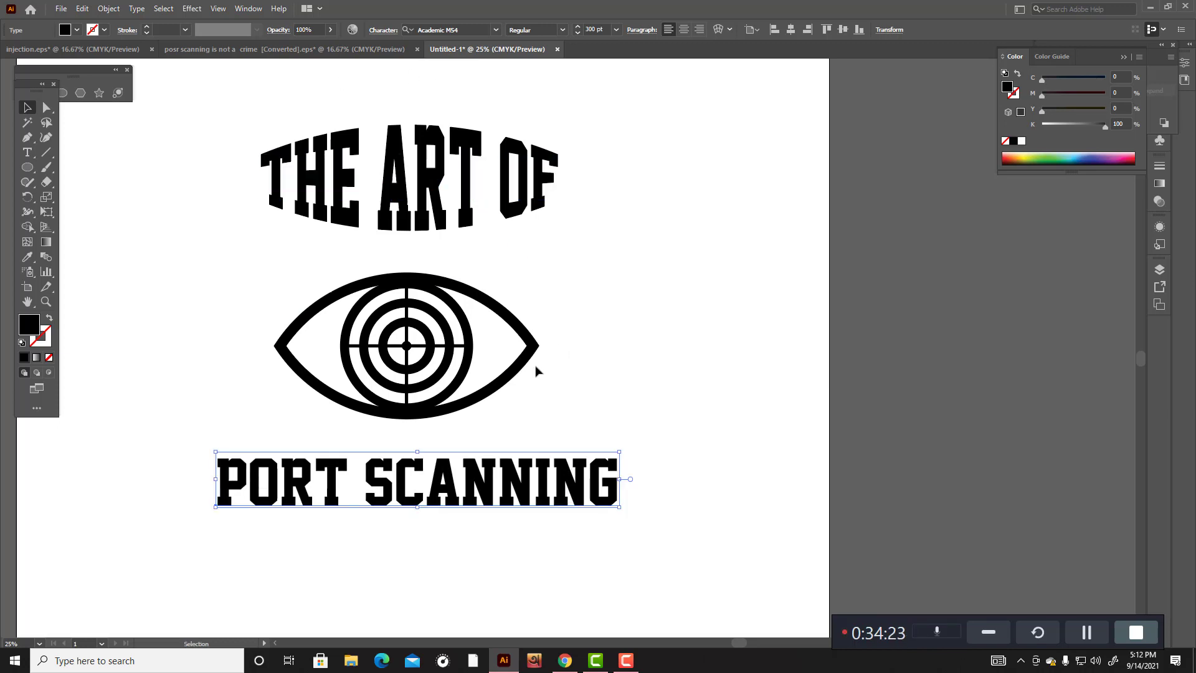
Step: Fill the eye's outer outline shape with the very light grey colour F4F4F9
{"action": "left_click", "coordinate": [522, 337]}
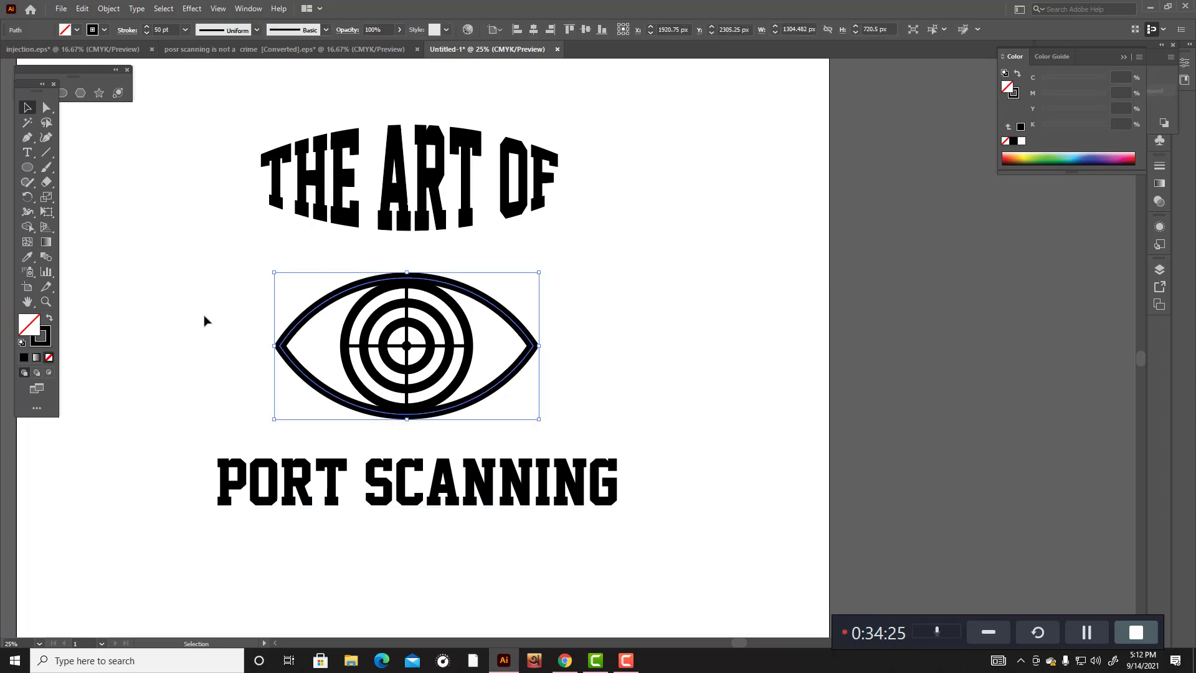
{"action": "double_click", "coordinate": [34, 335]}
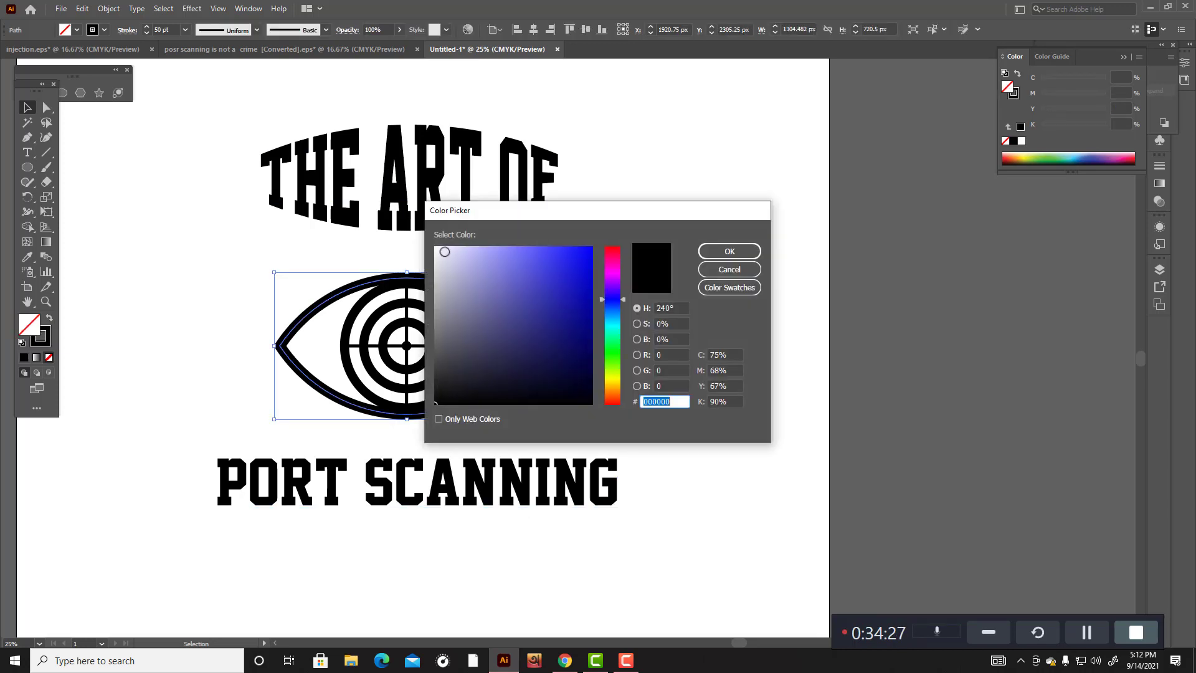
{"action": "left_click", "coordinate": [443, 252]}
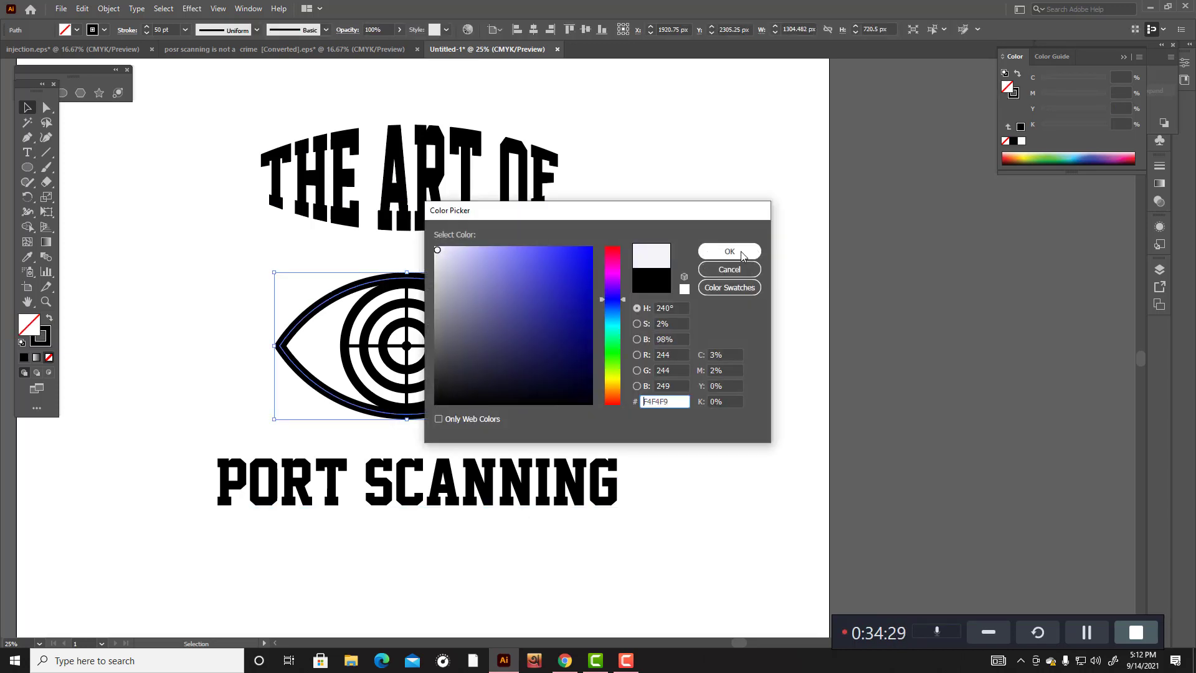
{"action": "left_click", "coordinate": [741, 252]}
{"action": "left_click", "coordinate": [577, 301]}
Step: Send the filled eye shape to the back, behind the iris rings and crosshair, and deselect it
{"action": "left_click", "coordinate": [529, 344]}
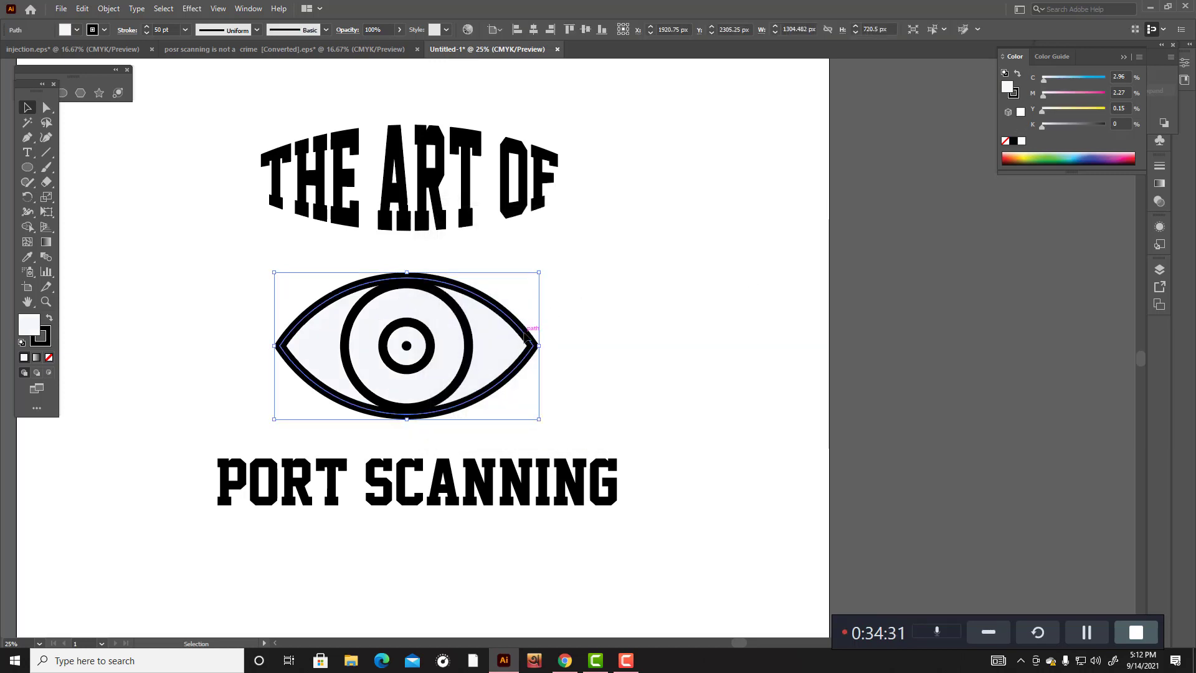
{"action": "key", "text": "a"}
{"action": "key", "text": "ctrl+shift+bracketleft"}
{"action": "key", "text": "v"}
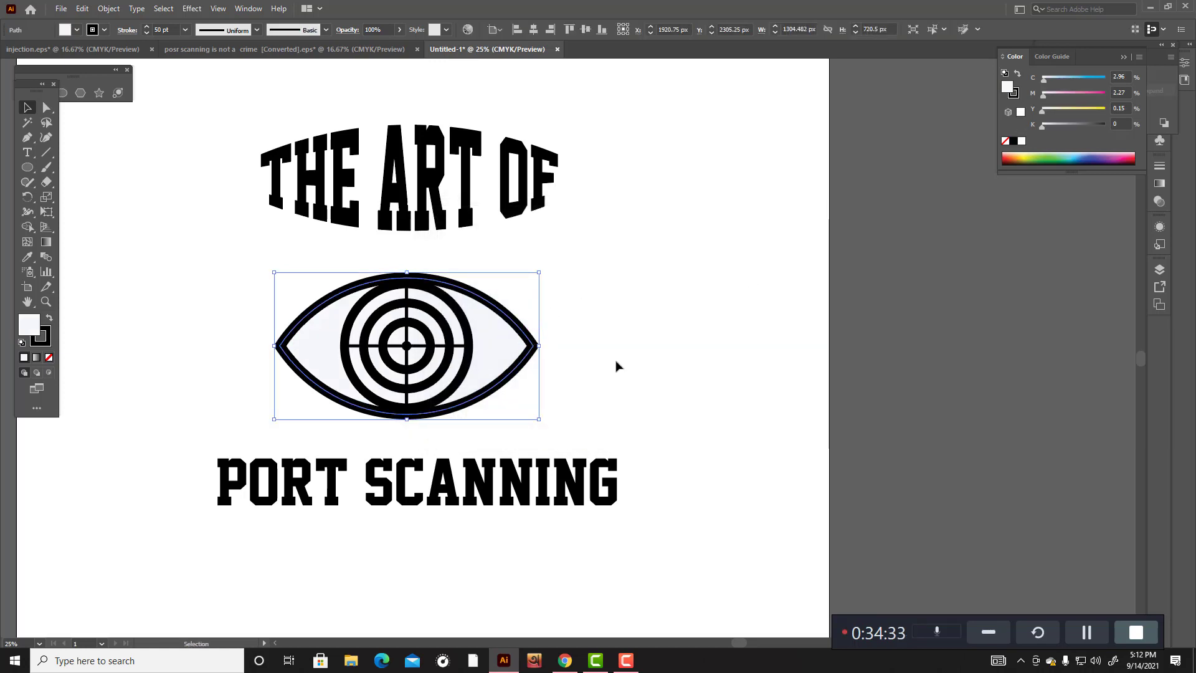
{"action": "left_click", "coordinate": [640, 367]}
{"action": "scroll", "coordinate": [641, 368], "scroll_direction": "down", "scroll_amount": 3}
{"action": "scroll", "coordinate": [642, 371], "scroll_direction": "up", "scroll_amount": 2}
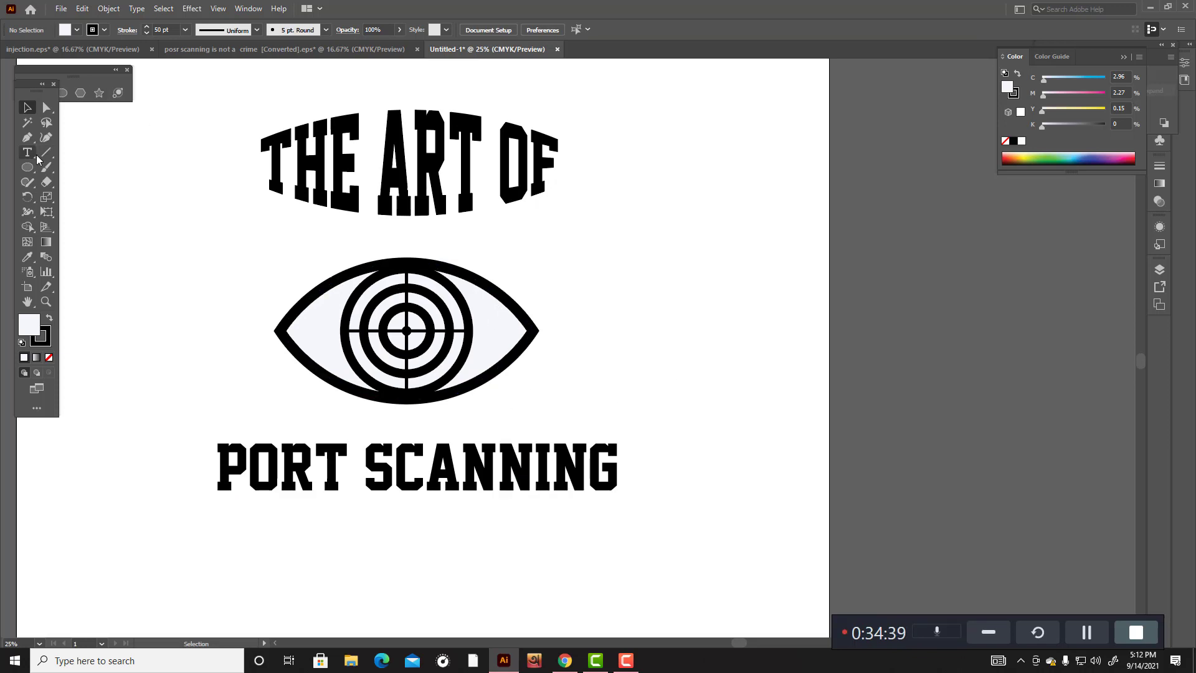
Step: Draw a closed five-point polygon with the Pen tool from the crosshair centre out past the iris's upper-left edge, and deselect it
{"action": "left_click", "coordinate": [27, 138]}
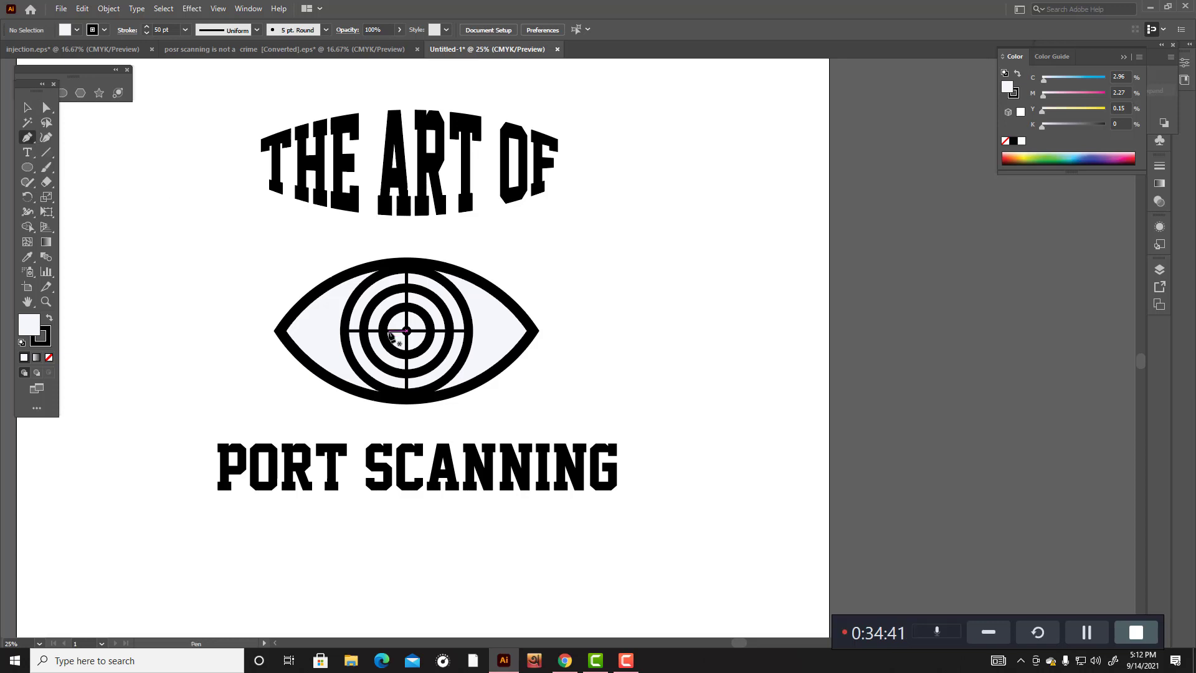
{"action": "left_click", "coordinate": [406, 330]}
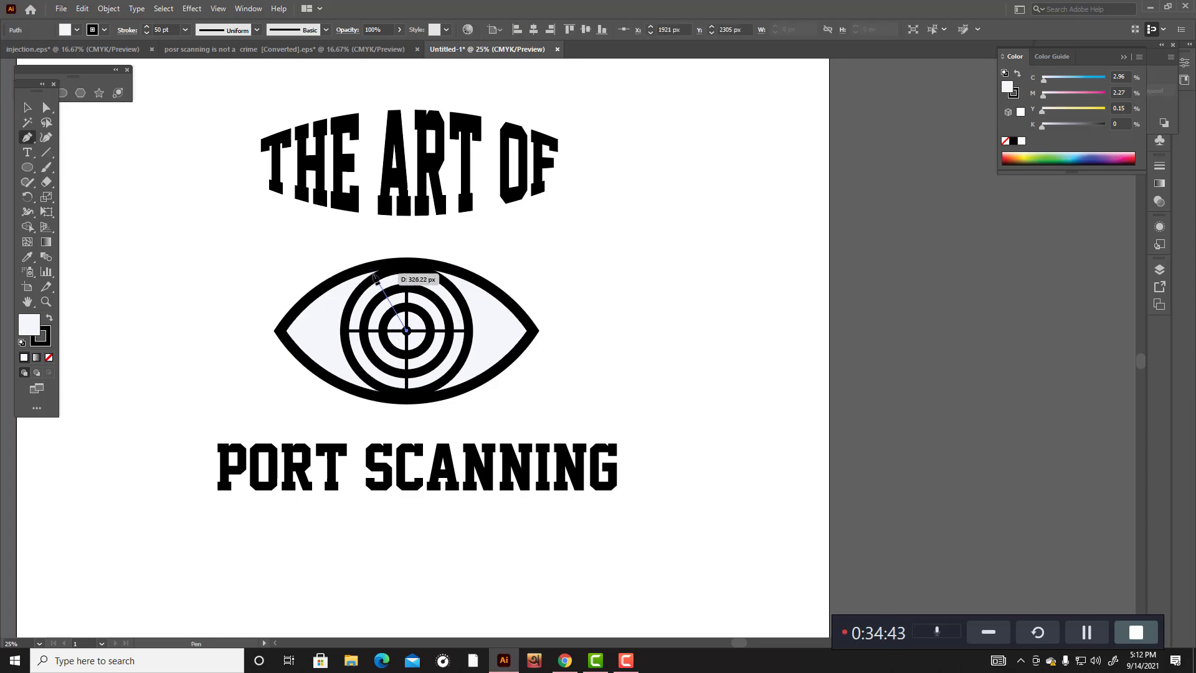
{"action": "left_click", "coordinate": [377, 277]}
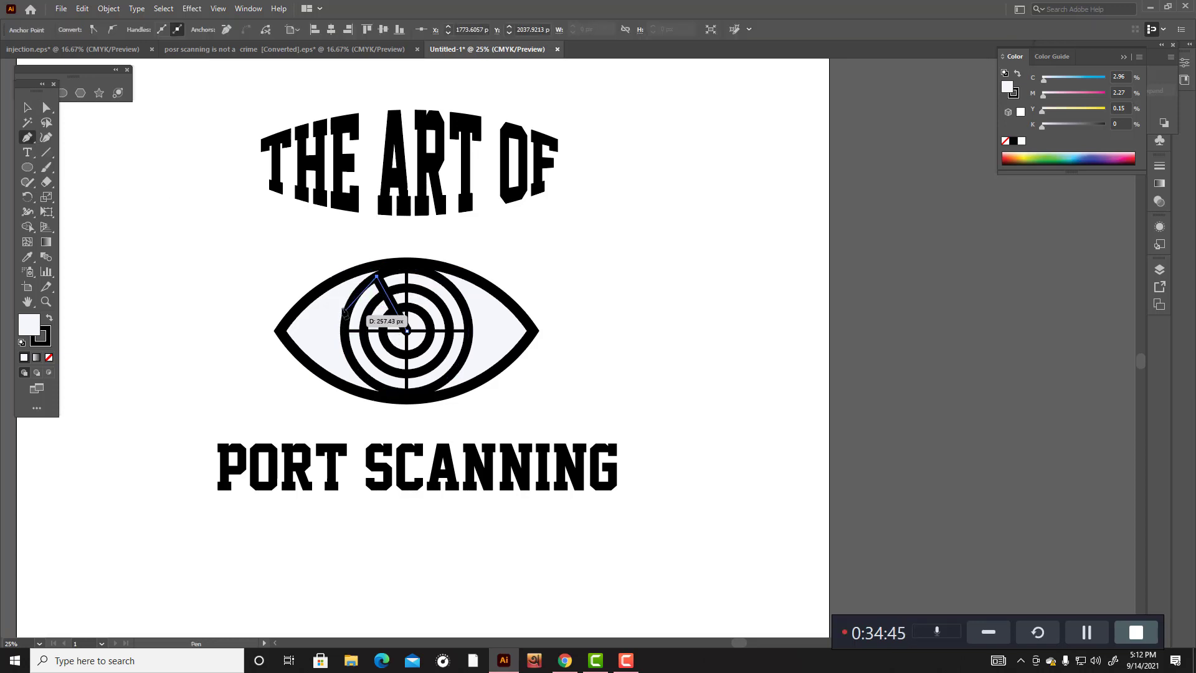
{"action": "left_click", "coordinate": [324, 257]}
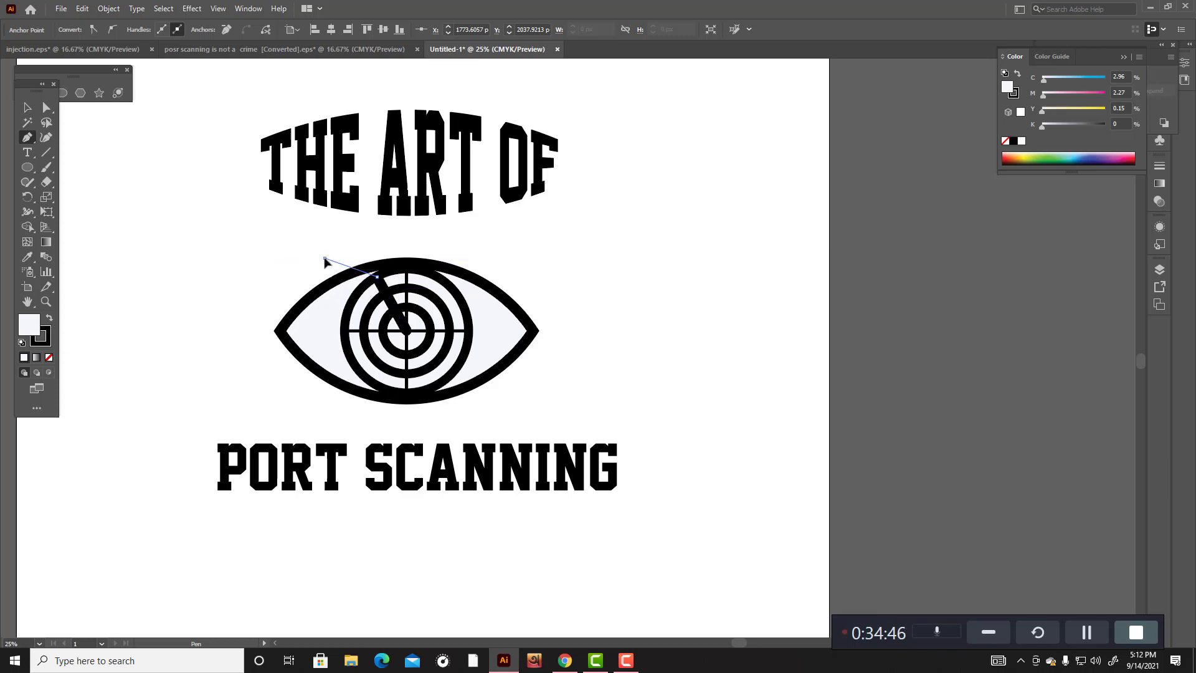
{"action": "left_click", "coordinate": [319, 337]}
{"action": "left_click", "coordinate": [326, 354]}
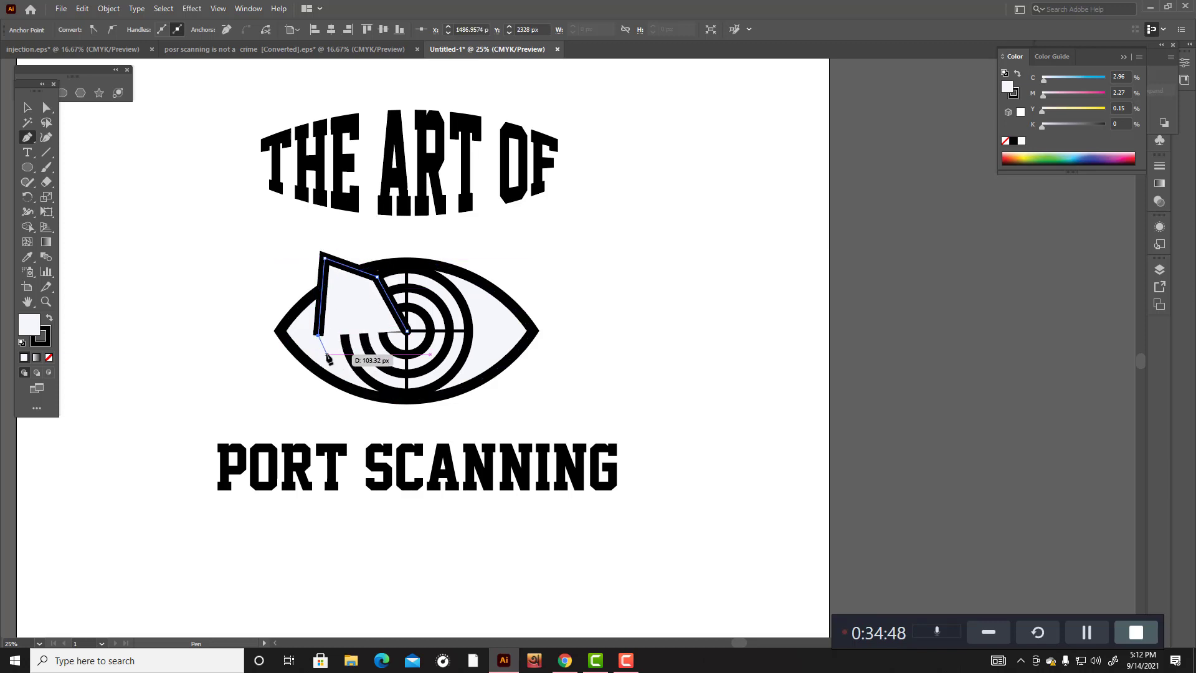
{"action": "left_click", "coordinate": [406, 331]}
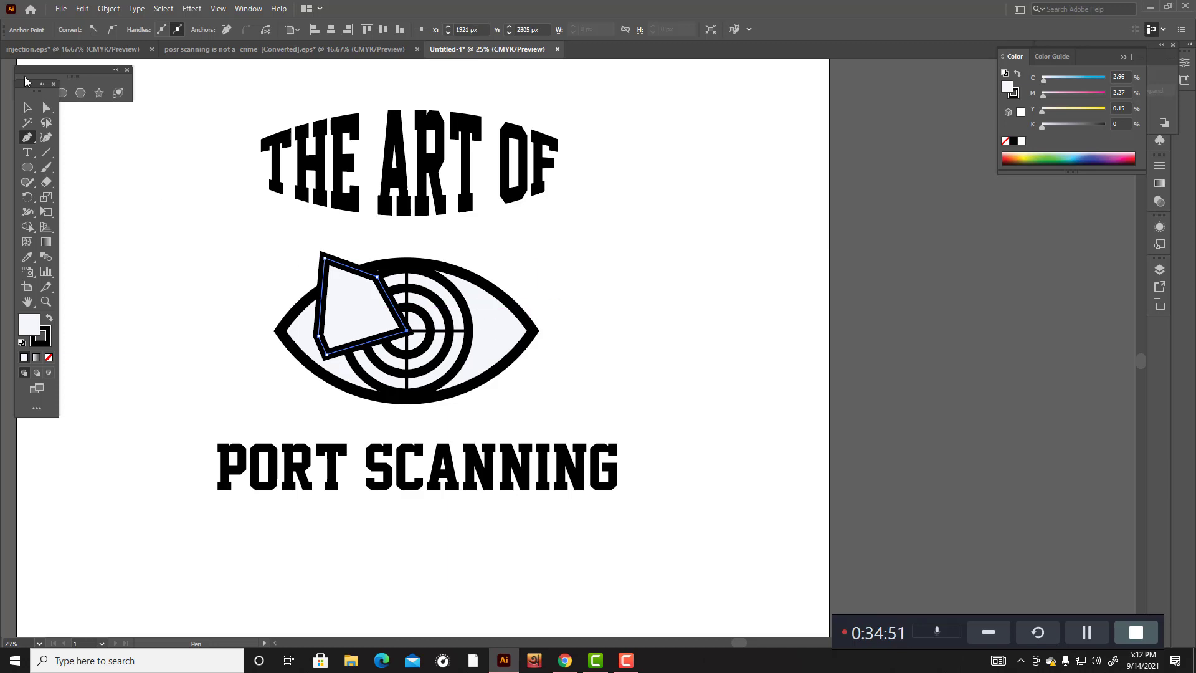
{"action": "left_click", "coordinate": [28, 108]}
{"action": "left_click", "coordinate": [609, 289]}
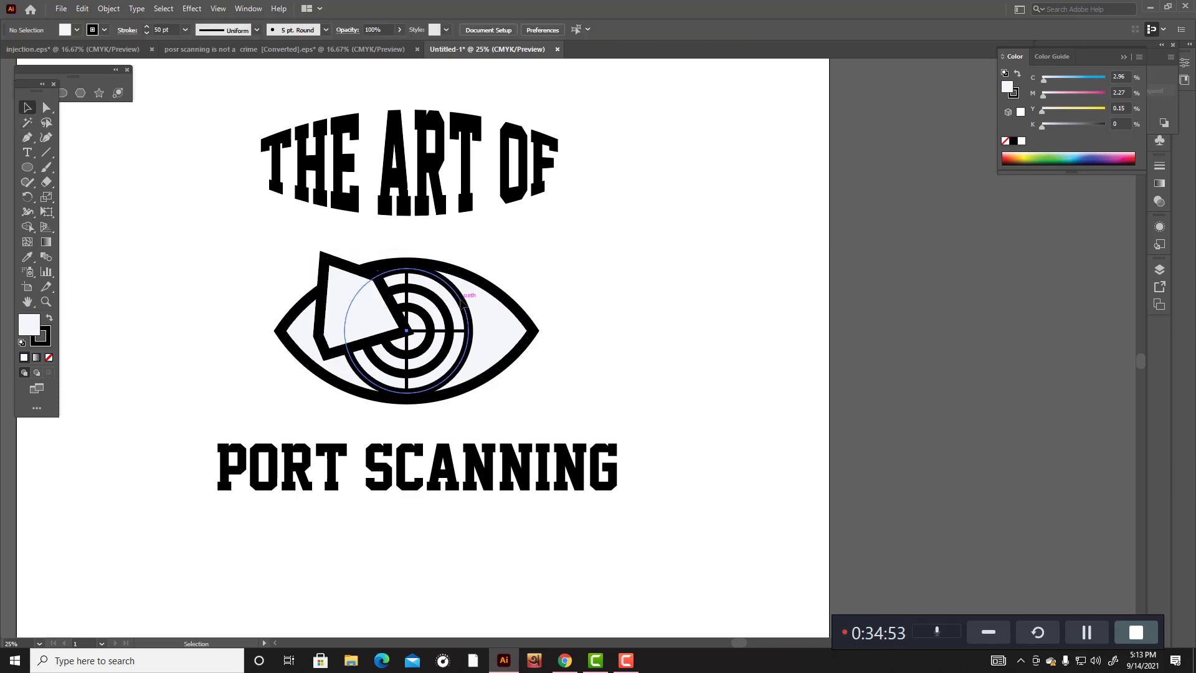
Step: Trim the polygon to a wedge by deleting the part outside the outermost iris ring with the Shape Builder
{"action": "left_click", "coordinate": [461, 301]}
{"action": "left_click", "coordinate": [338, 286], "text": "shift"}
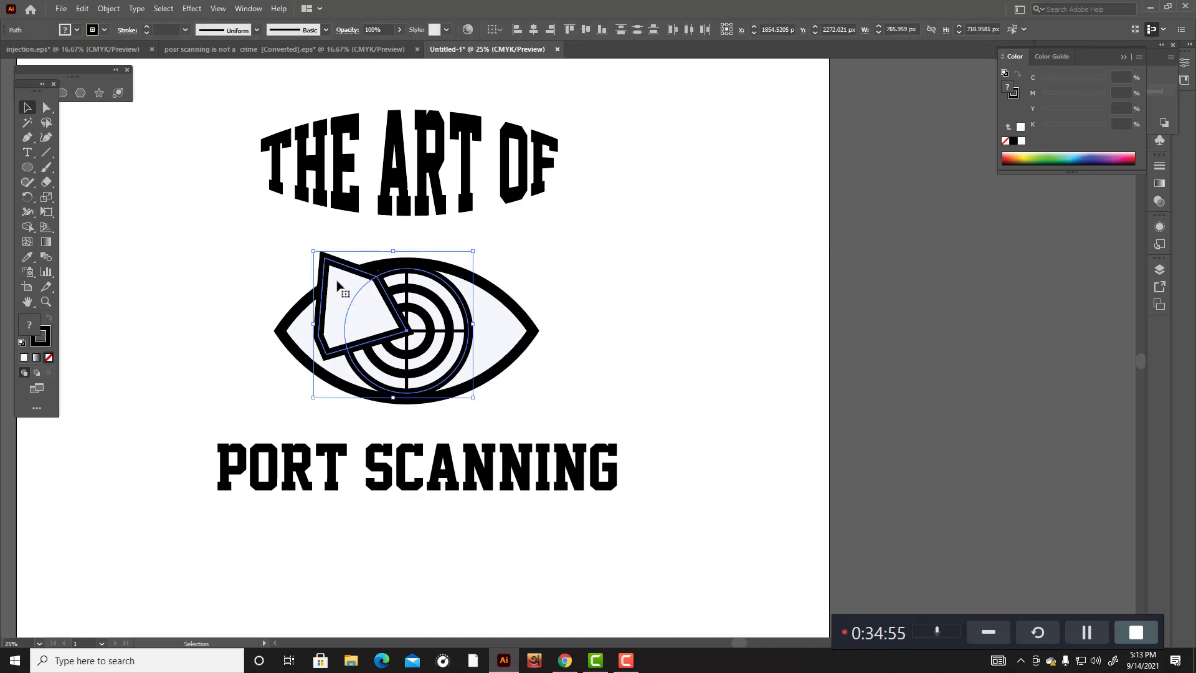
{"action": "key", "text": "shift+m"}
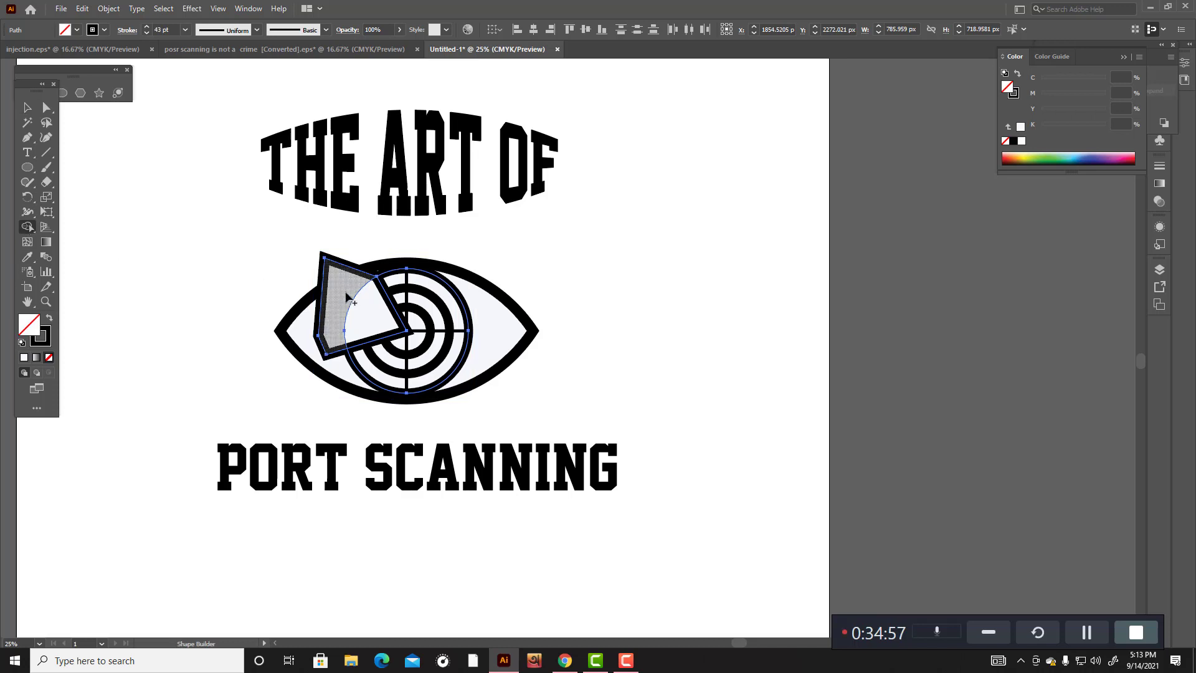
{"action": "left_click", "coordinate": [347, 298], "text": "alt"}
{"action": "key", "text": "v"}
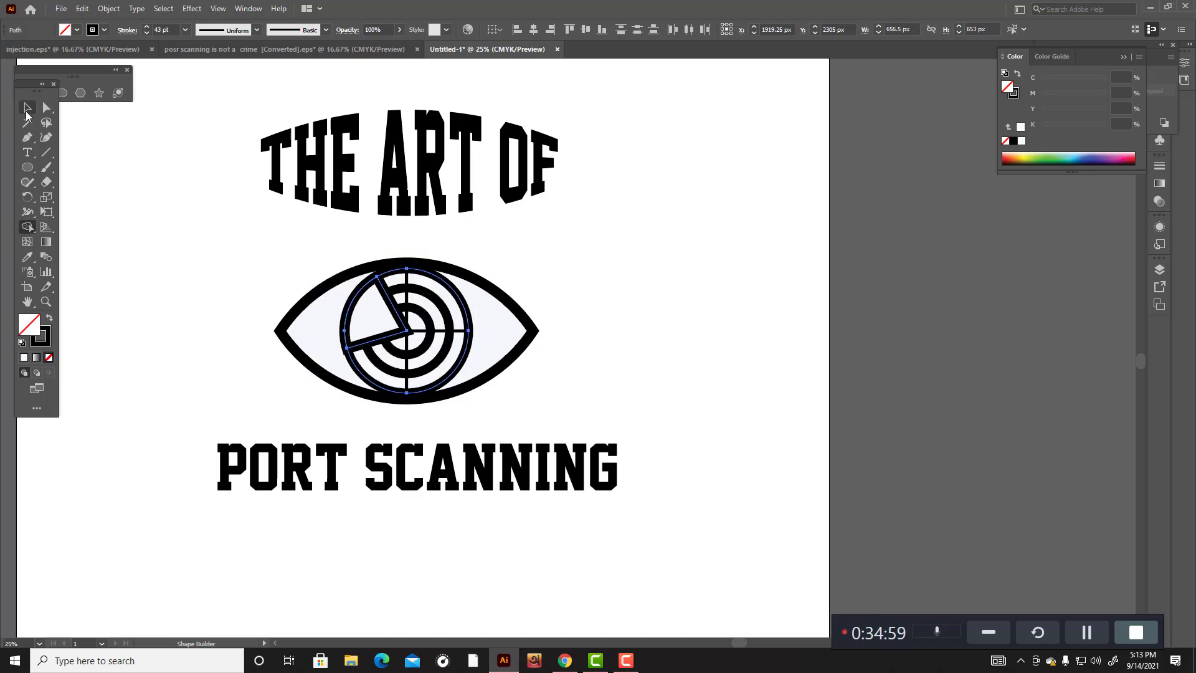
{"action": "left_click", "coordinate": [184, 232]}
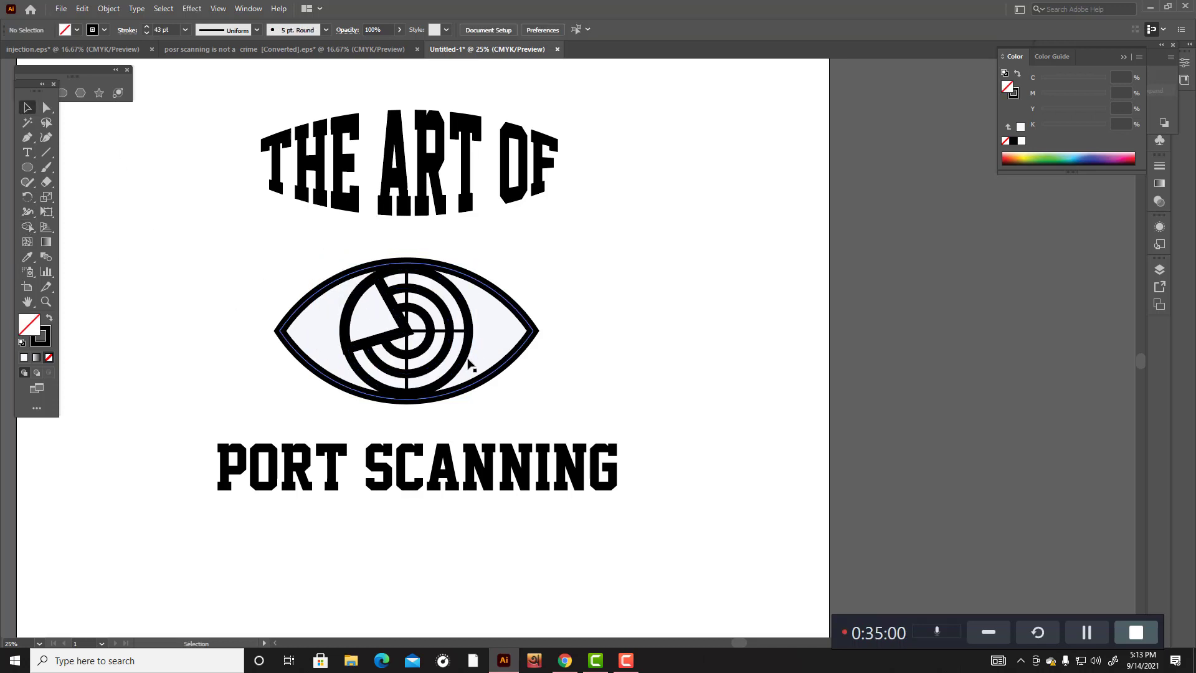
Step: Reduce the wedge's stroke weight to 14 pt and deselect it
{"action": "left_click", "coordinate": [402, 327]}
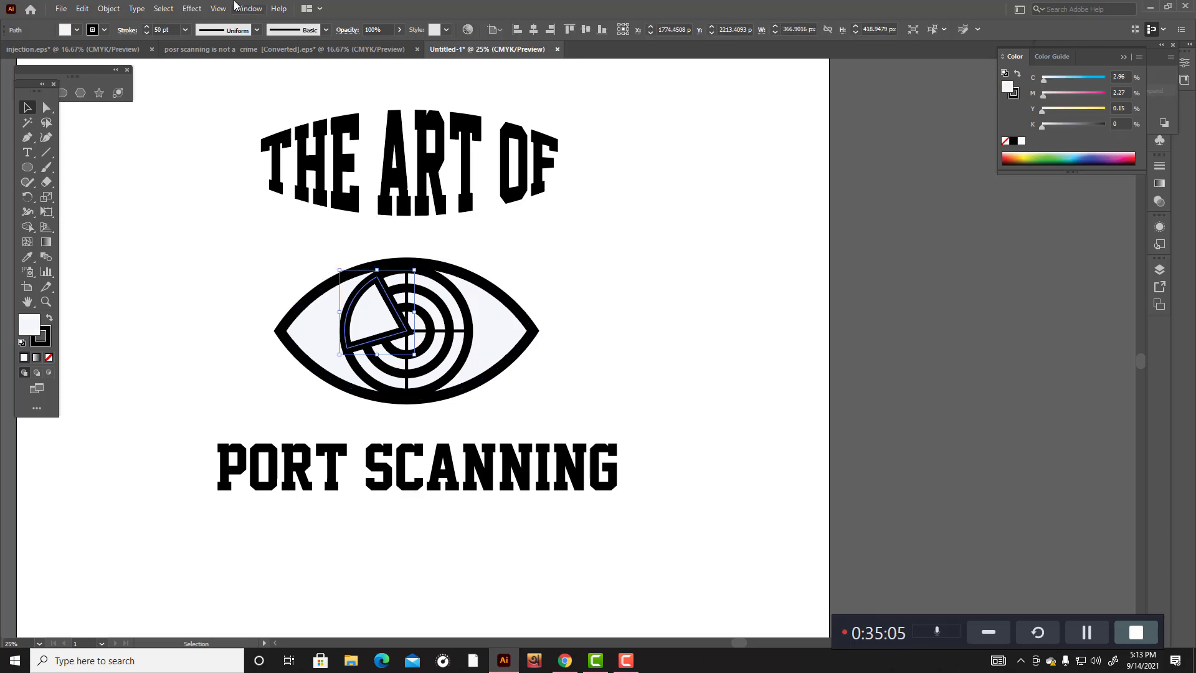
{"action": "scroll", "coordinate": [159, 29], "scroll_direction": "down", "scroll_amount": 20}
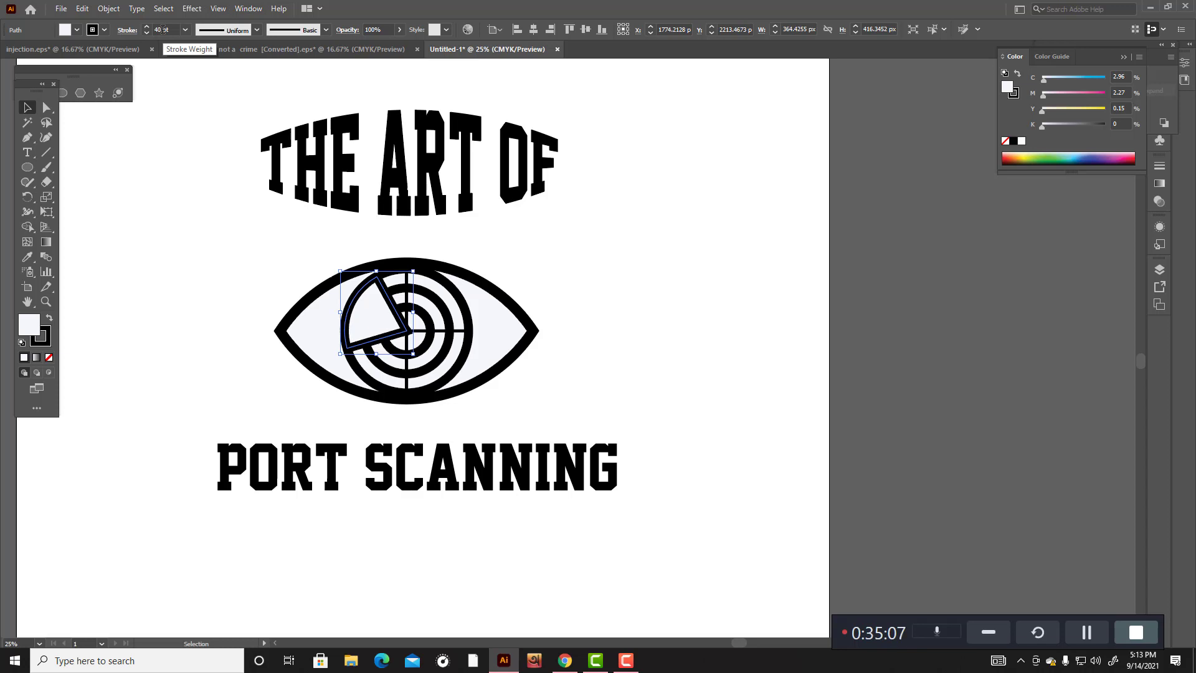
{"action": "scroll", "coordinate": [158, 29], "scroll_direction": "down", "scroll_amount": 13}
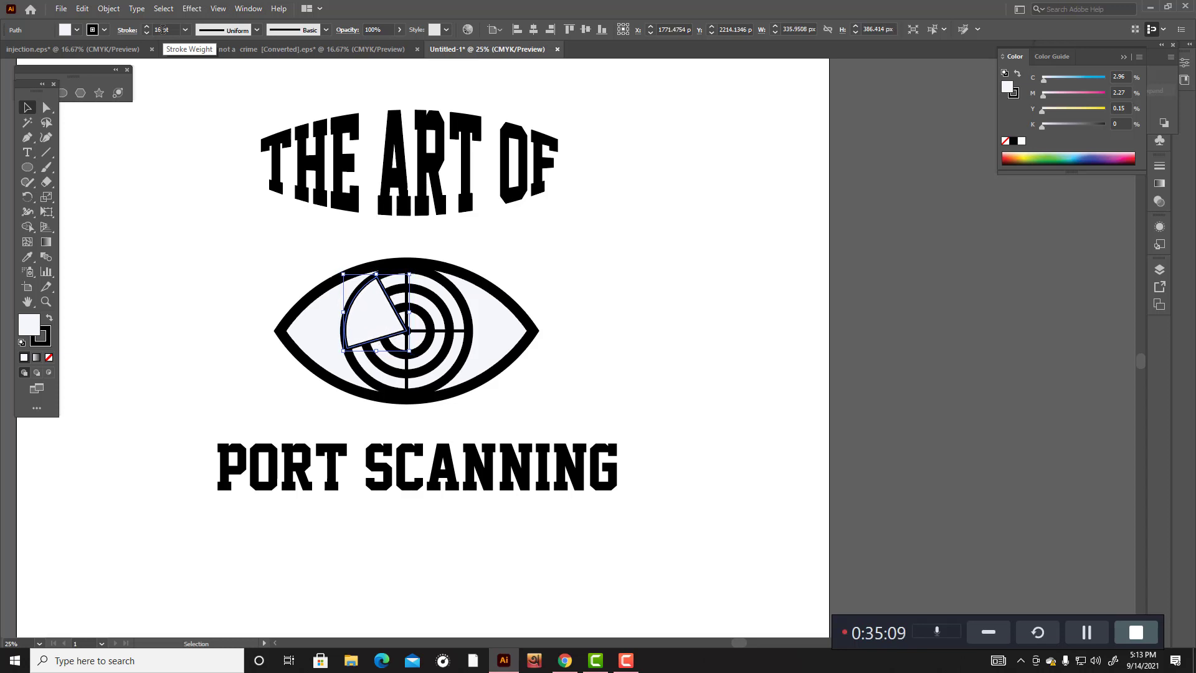
{"action": "scroll", "coordinate": [165, 30], "scroll_direction": "down", "scroll_amount": 1}
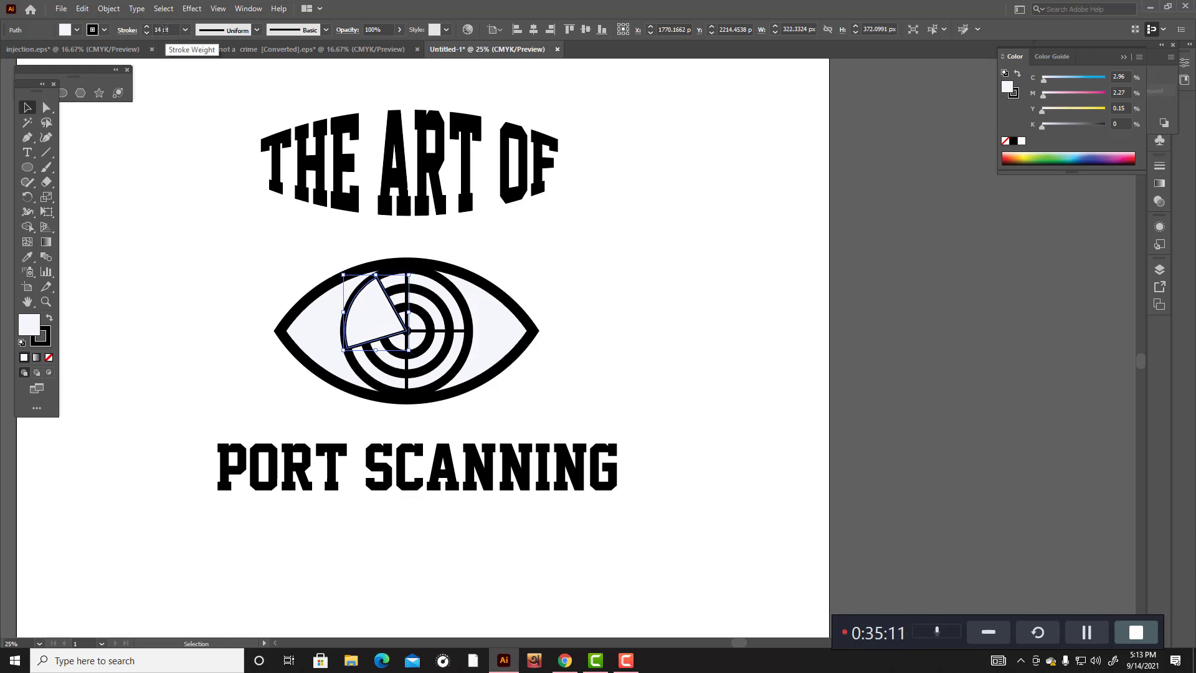
{"action": "left_click", "coordinate": [573, 287]}
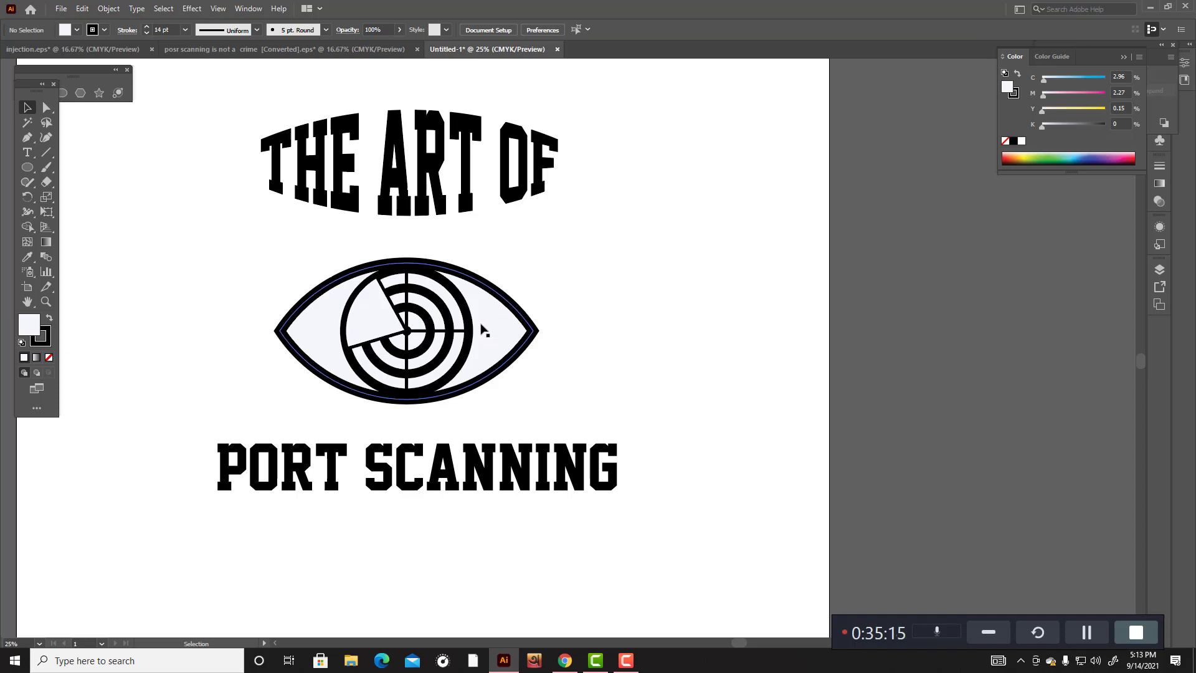
Step: Remove the wedge's stroke so only its light fill is left, and deselect it
{"action": "left_click", "coordinate": [398, 321]}
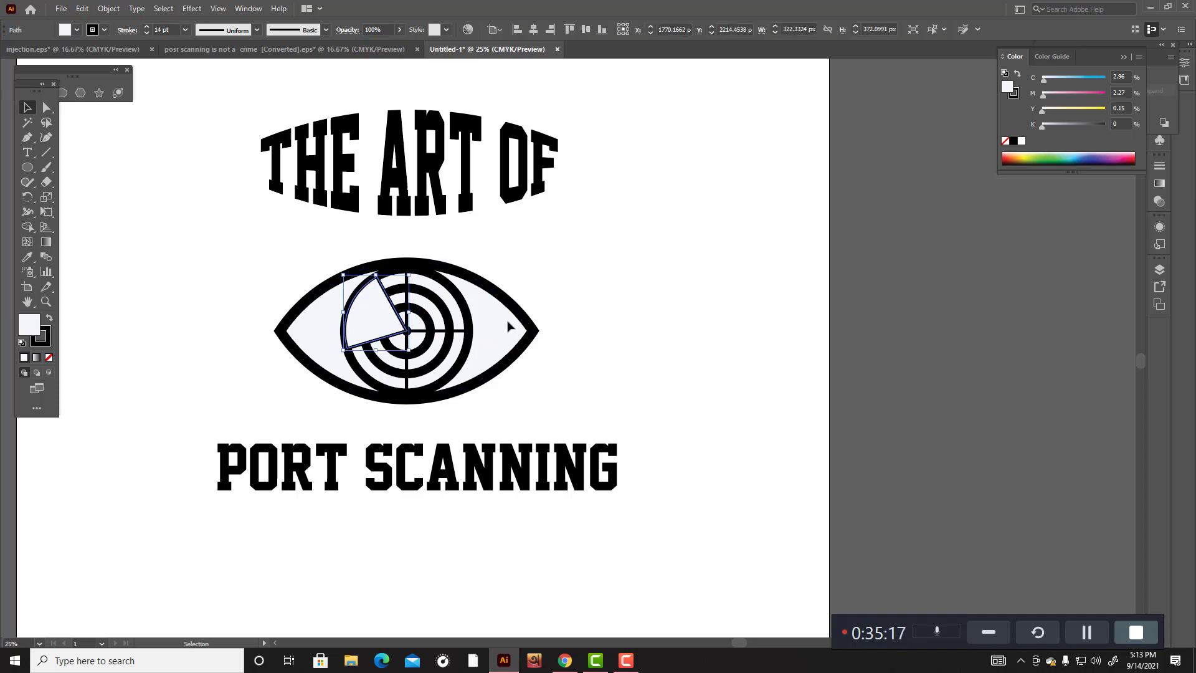
{"action": "left_click", "coordinate": [48, 357]}
{"action": "left_click", "coordinate": [212, 296]}
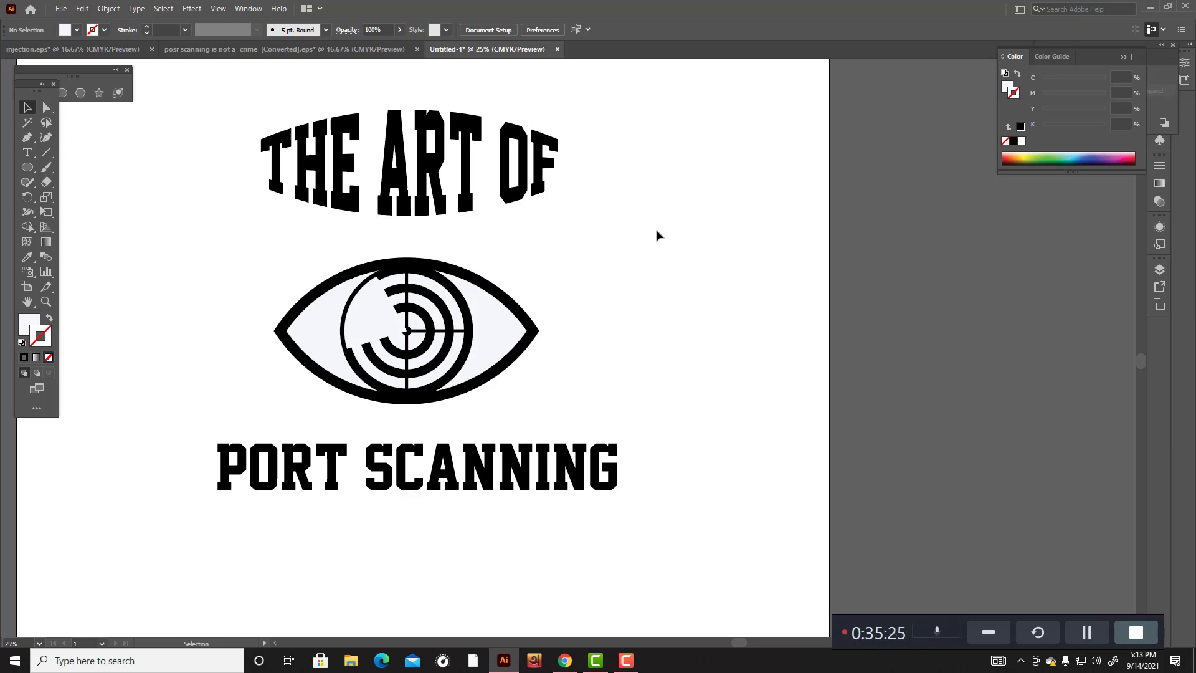
Step: Bring the outermost iris ring to the front, above the light wedge, and deselect it
{"action": "left_click", "coordinate": [397, 286]}
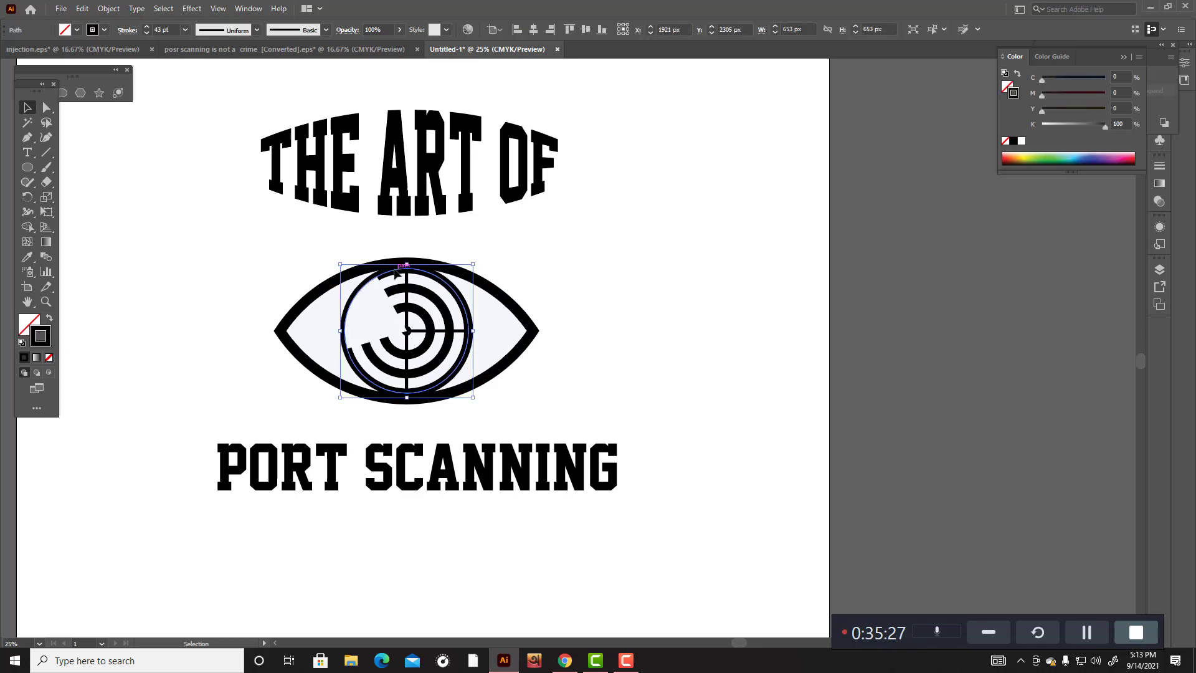
{"action": "key", "text": "a"}
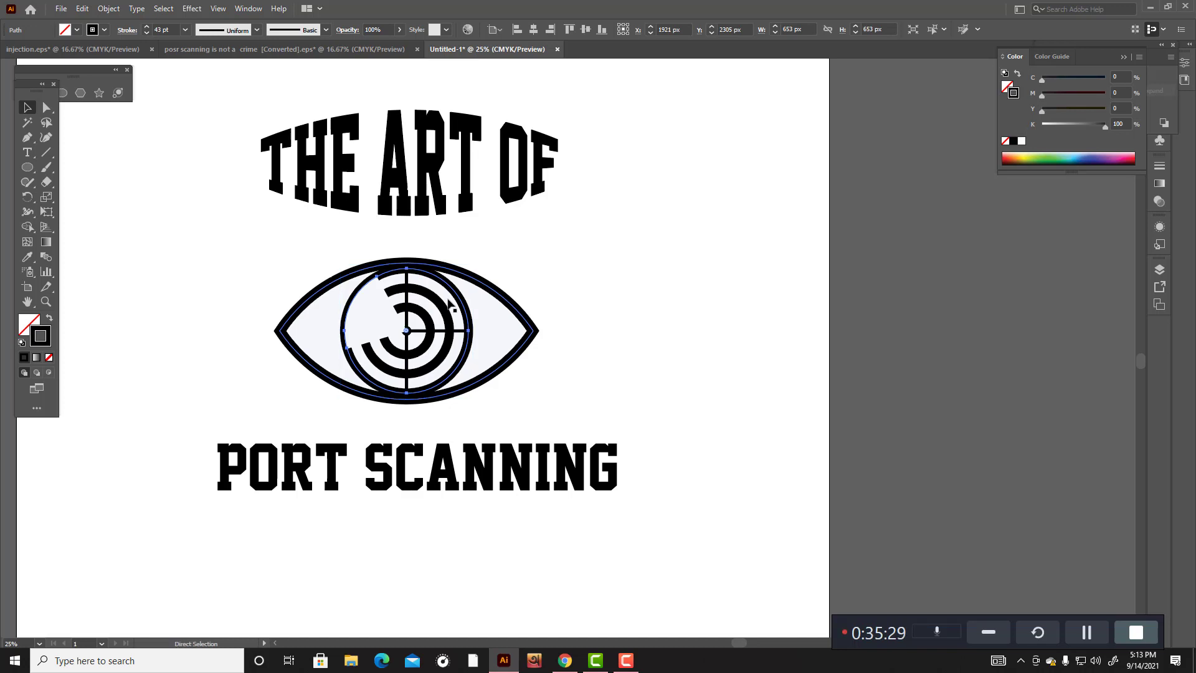
{"action": "key", "text": "v"}
{"action": "key", "text": "ctrl+shift+]"}
{"action": "left_click", "coordinate": [603, 302]}
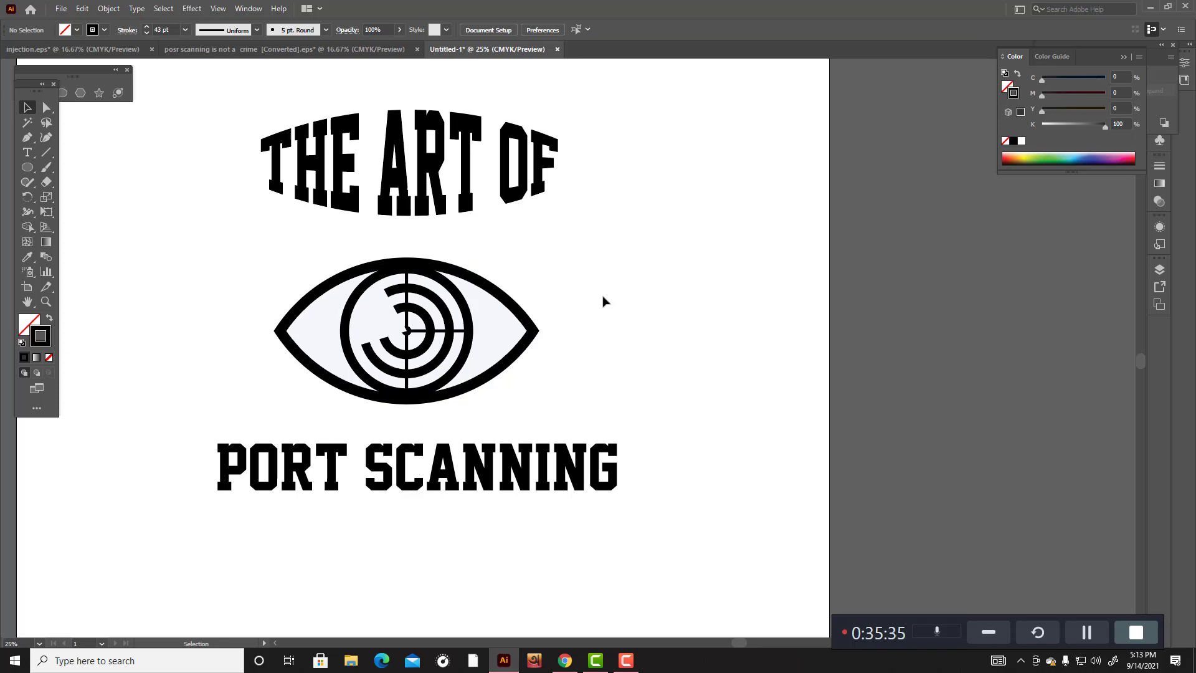
{"action": "scroll", "coordinate": [603, 301], "scroll_direction": "down", "scroll_amount": 2}
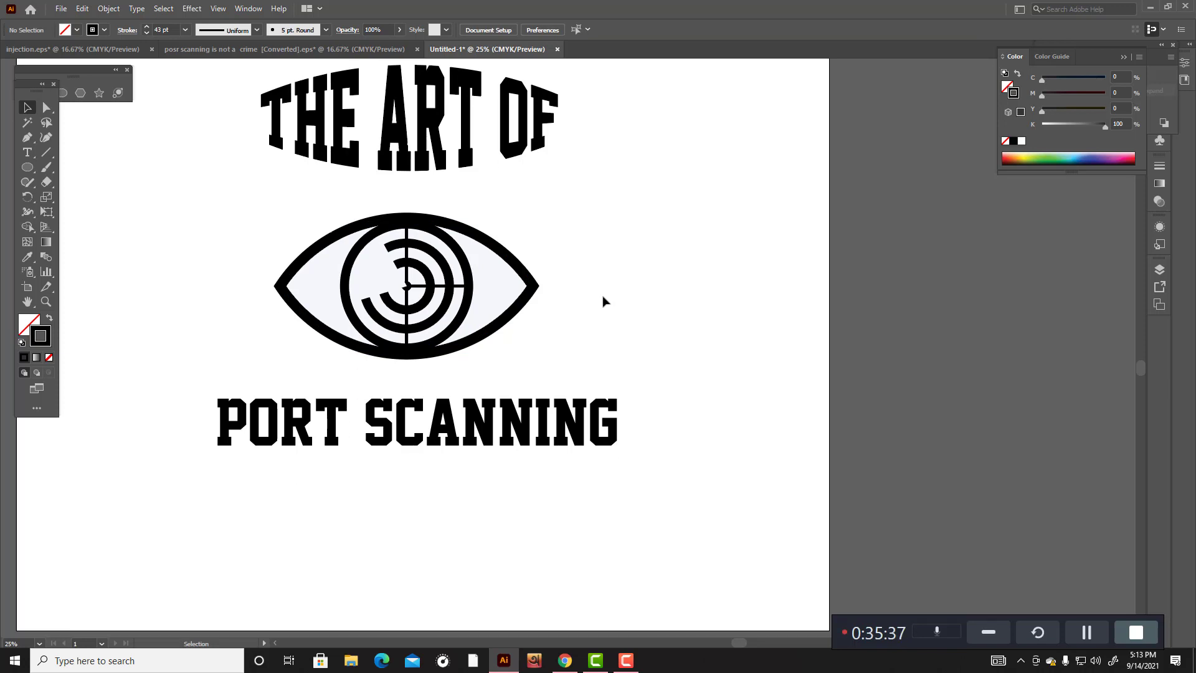
Step: Rotate the light wedge clockwise and move it so its tip meets the crosshair centre and it fills most of the upper-left quadrant
{"action": "left_click", "coordinate": [396, 280]}
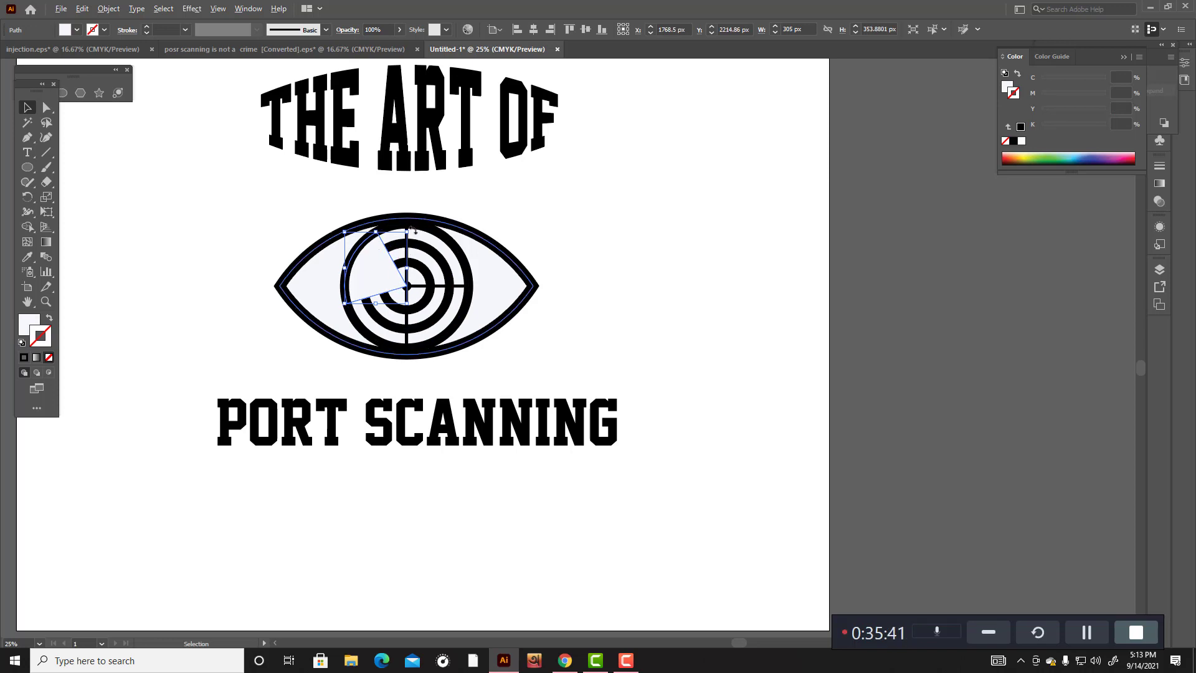
{"action": "scroll", "coordinate": [413, 227], "scroll_direction": "down", "scroll_amount": 1}
{"action": "scroll", "coordinate": [412, 227], "scroll_direction": "up", "scroll_amount": 4}
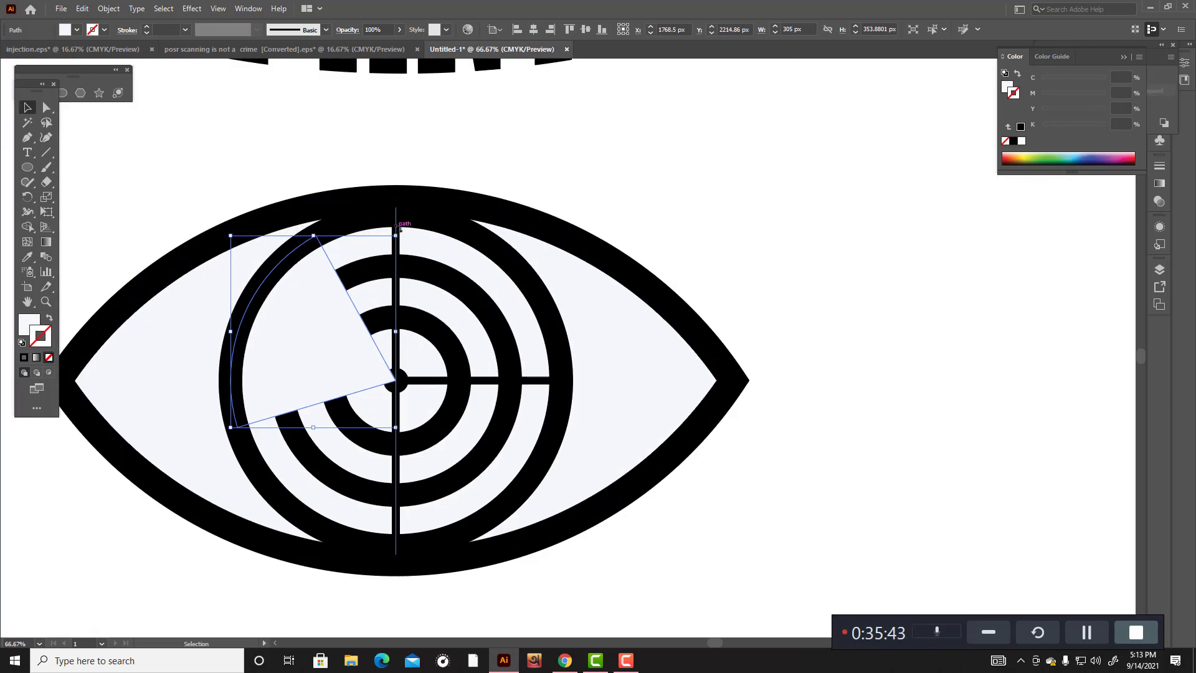
{"action": "mouse_move", "coordinate": [398, 228]}
{"action": "left_mouse_down"}
{"action": "mouse_move", "coordinate": [409, 227]}
{"action": "mouse_move", "coordinate": [358, 196]}
{"action": "mouse_move", "coordinate": [393, 224]}
{"action": "left_mouse_up"}
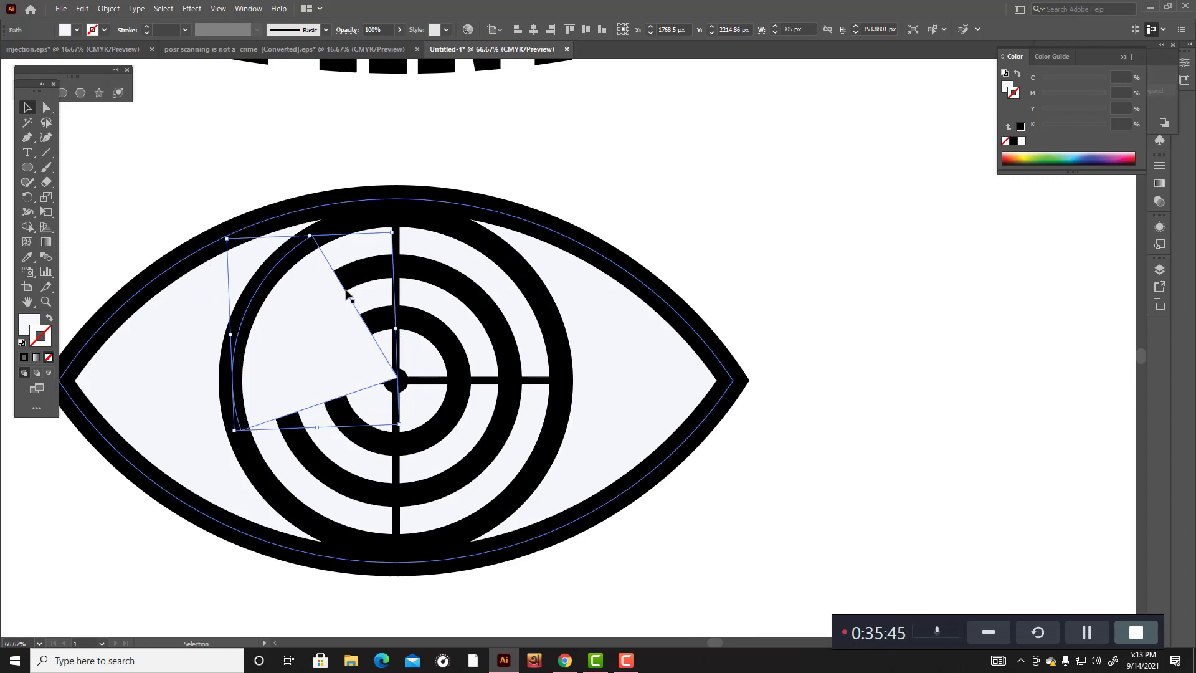
{"action": "left_click_drag", "start_coordinate": [347, 294], "coordinate": [355, 266]}
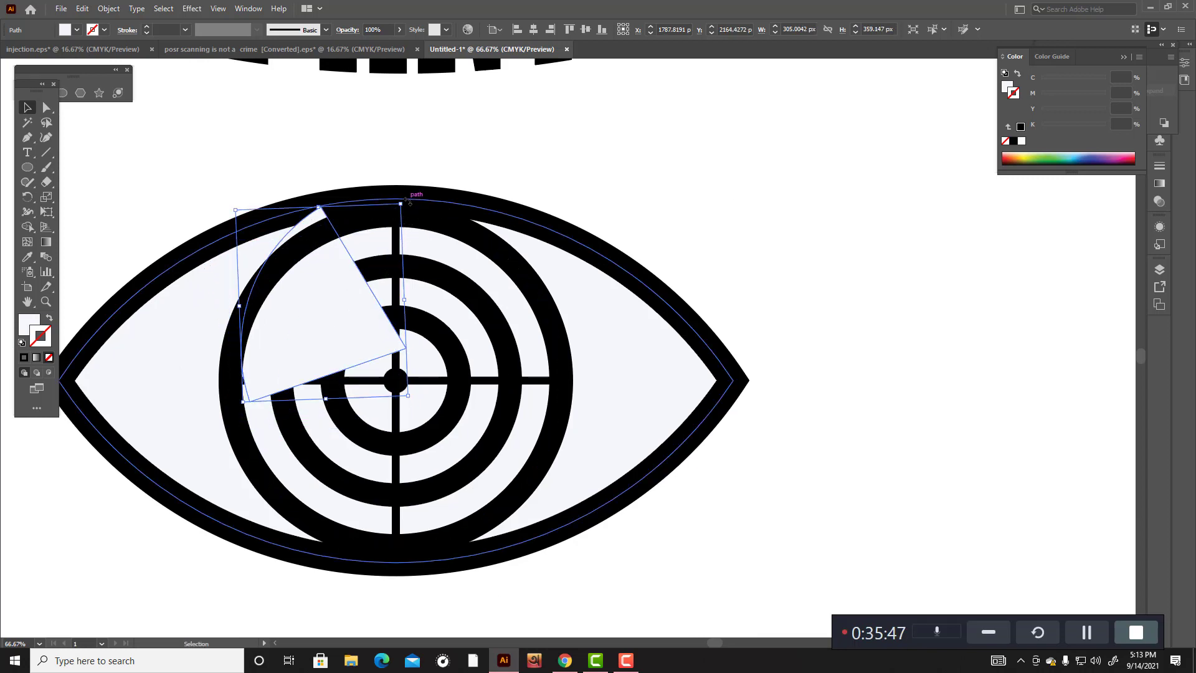
{"action": "left_click_drag", "start_coordinate": [408, 201], "coordinate": [447, 241]}
{"action": "left_click_drag", "start_coordinate": [325, 309], "coordinate": [347, 314]}
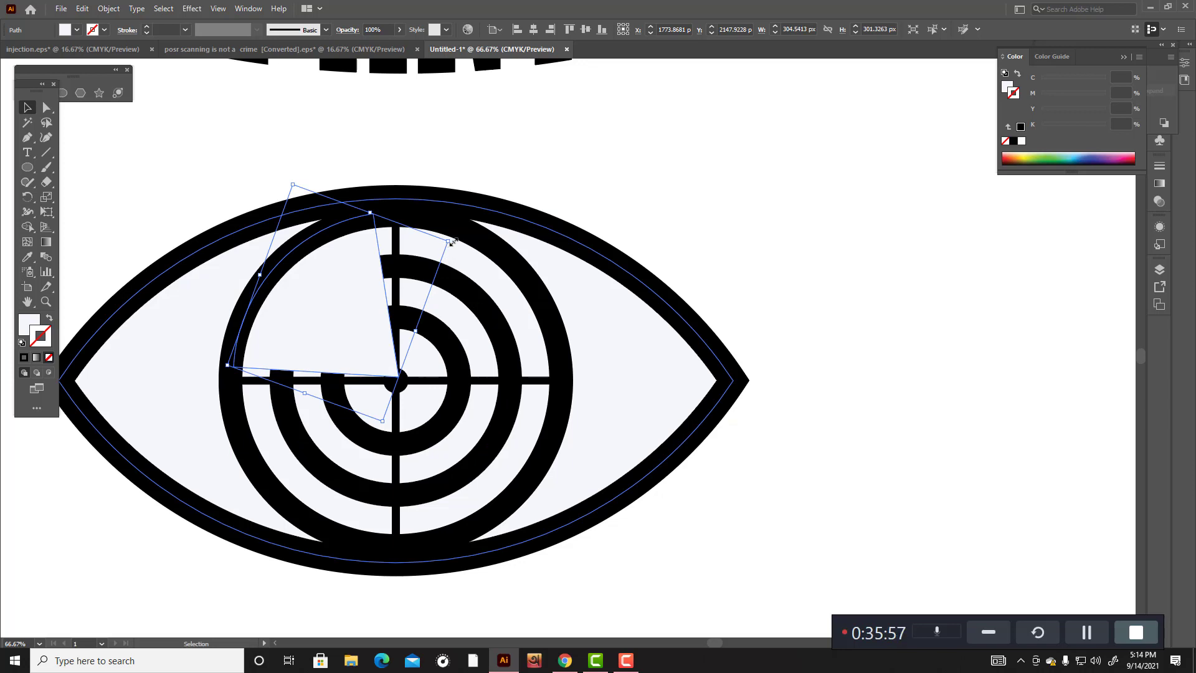
Step: Fine-tune the wedge's rotation and position so its lower edge runs along the crosshair's horizontal line, and deselect it
{"action": "left_click_drag", "start_coordinate": [368, 321], "coordinate": [367, 324]}
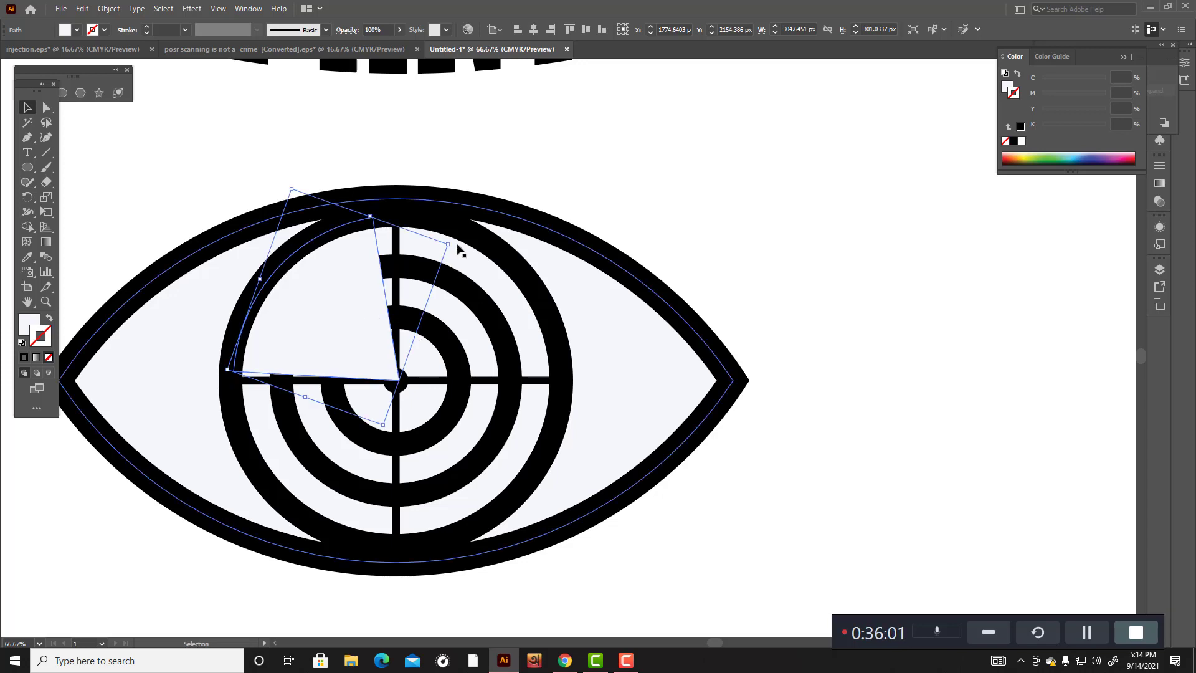
{"action": "left_click_drag", "start_coordinate": [458, 249], "coordinate": [454, 242]}
{"action": "left_click_drag", "start_coordinate": [362, 311], "coordinate": [360, 309]}
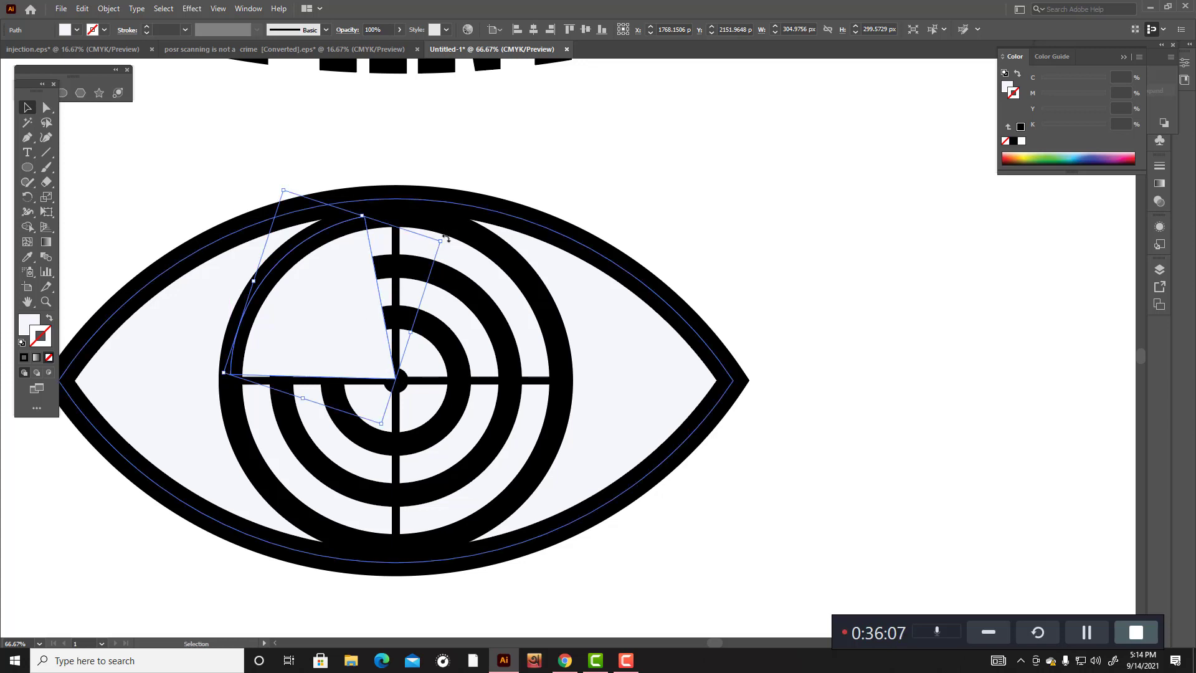
{"action": "left_click_drag", "start_coordinate": [447, 238], "coordinate": [443, 238]}
{"action": "left_click_drag", "start_coordinate": [355, 326], "coordinate": [355, 331]}
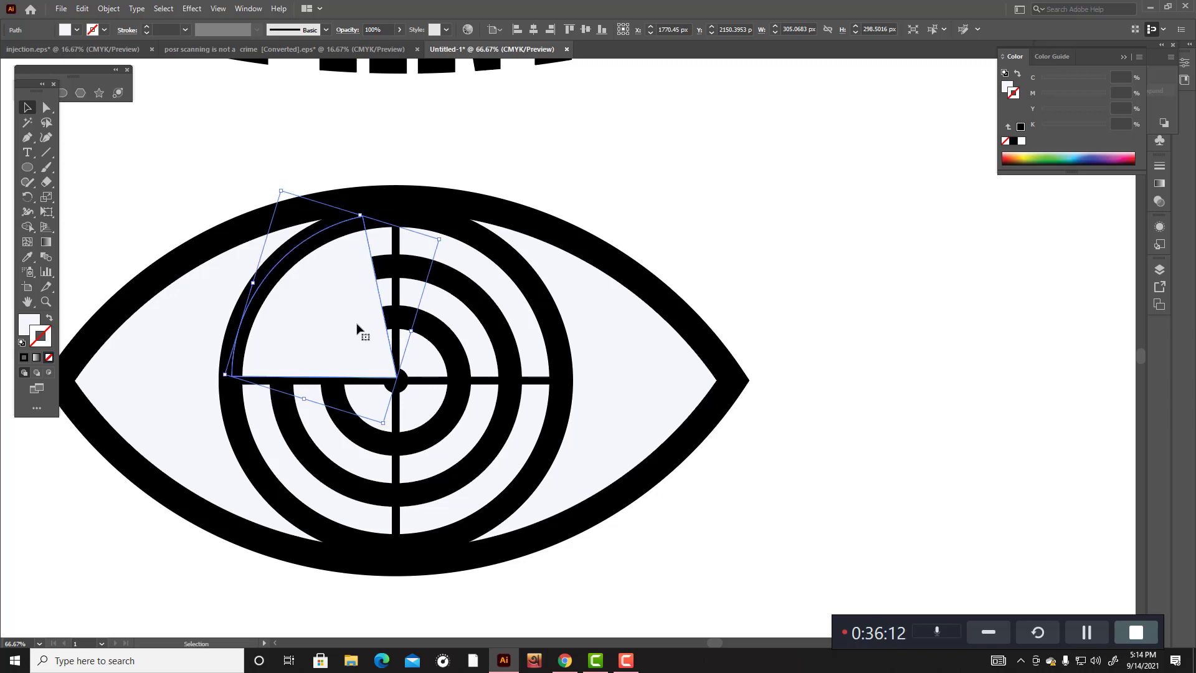
{"action": "left_click", "coordinate": [697, 202]}
{"action": "scroll", "coordinate": [699, 208], "scroll_direction": "down", "scroll_amount": 1}
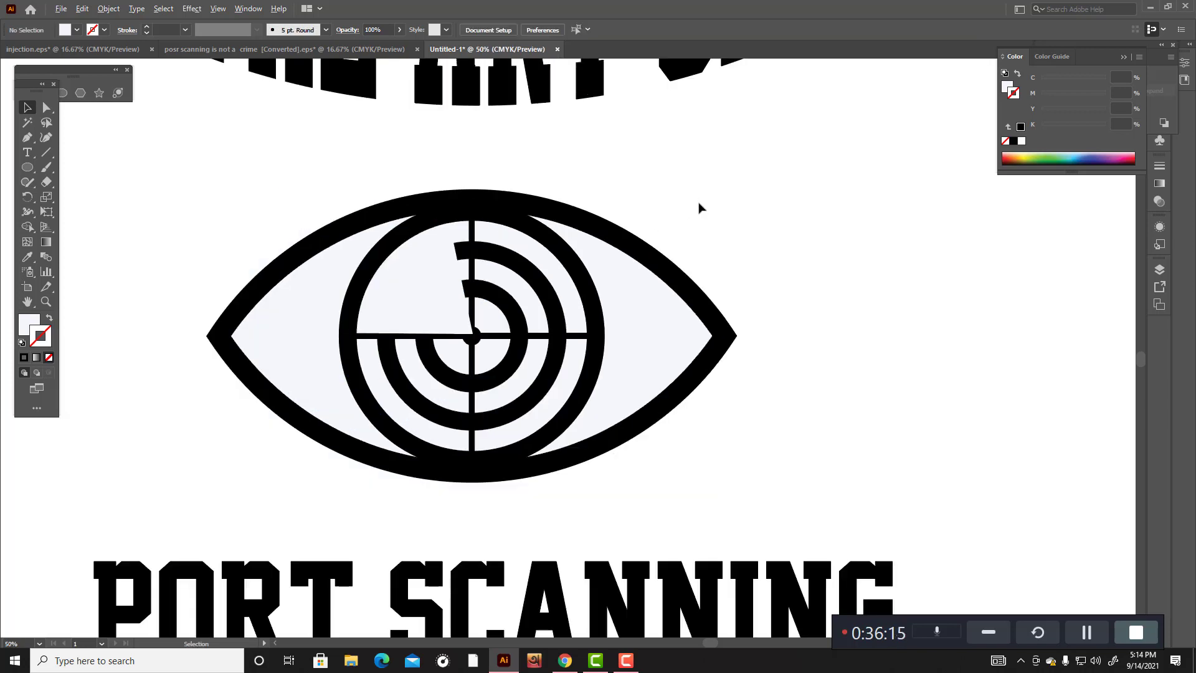
{"action": "scroll", "coordinate": [706, 236], "scroll_direction": "up", "scroll_amount": 1}
{"action": "left_click_drag", "start_coordinate": [394, 369], "coordinate": [395, 370]}
{"action": "left_click", "coordinate": [670, 242]}
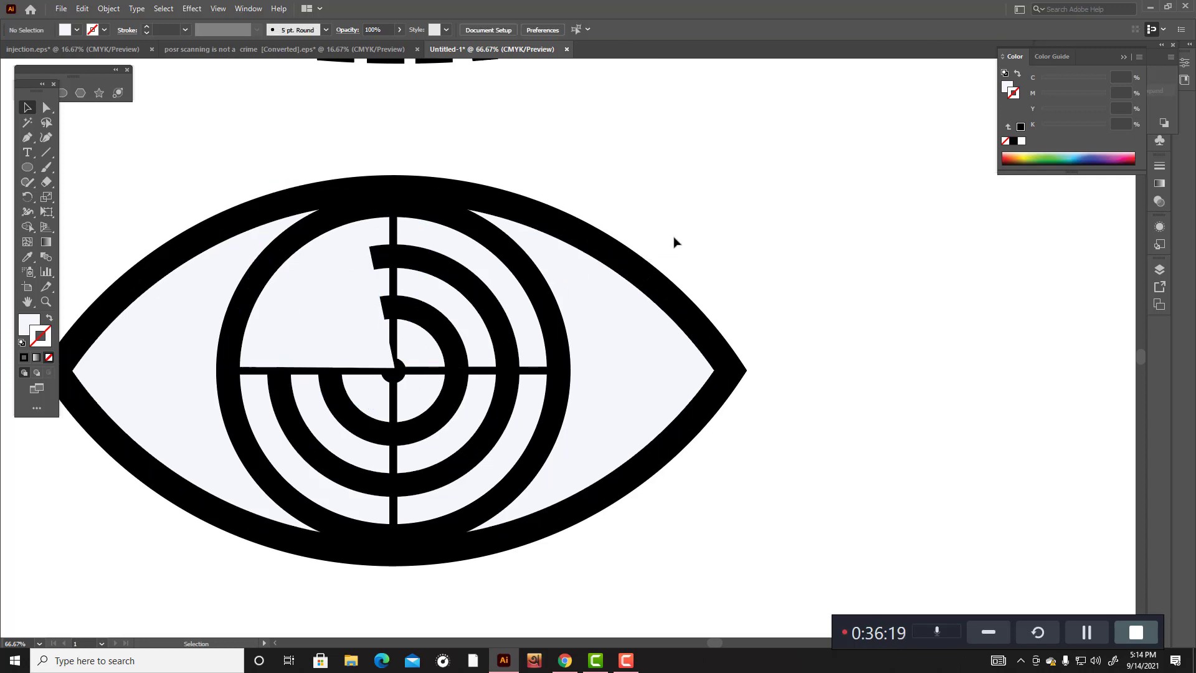
Step: With no fill and a black stroke, draw a horizontal Pen line about 195 px long from the eye's right corner toward the iris
{"action": "scroll", "coordinate": [753, 275], "scroll_direction": "down", "scroll_amount": 2}
{"action": "scroll", "coordinate": [754, 279], "scroll_direction": "up", "scroll_amount": 2}
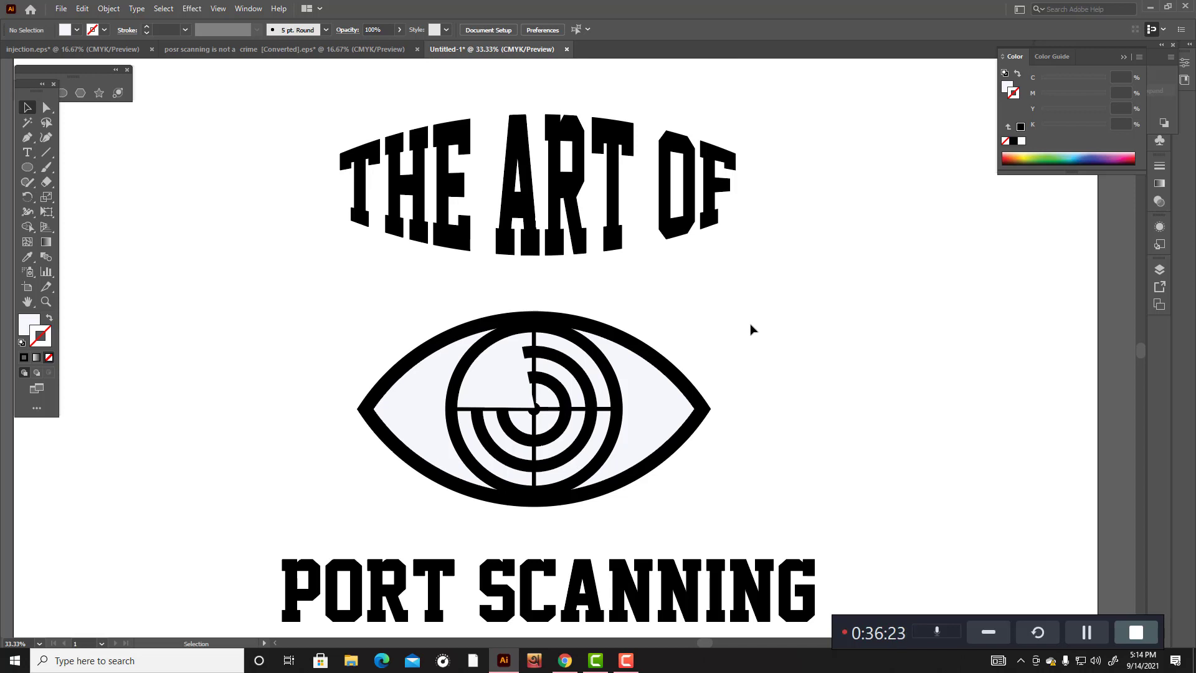
{"action": "scroll", "coordinate": [750, 361], "scroll_direction": "down", "scroll_amount": 1}
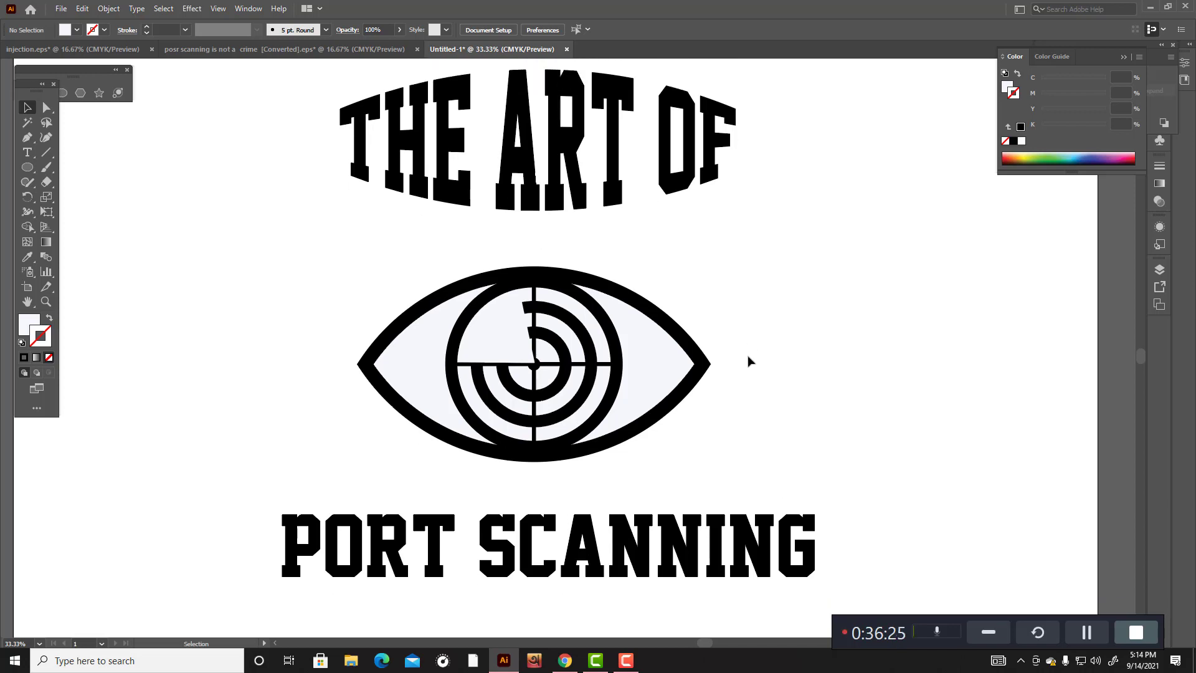
{"action": "left_click", "coordinate": [27, 137]}
{"action": "scroll", "coordinate": [371, 259], "scroll_direction": "down", "scroll_amount": 1}
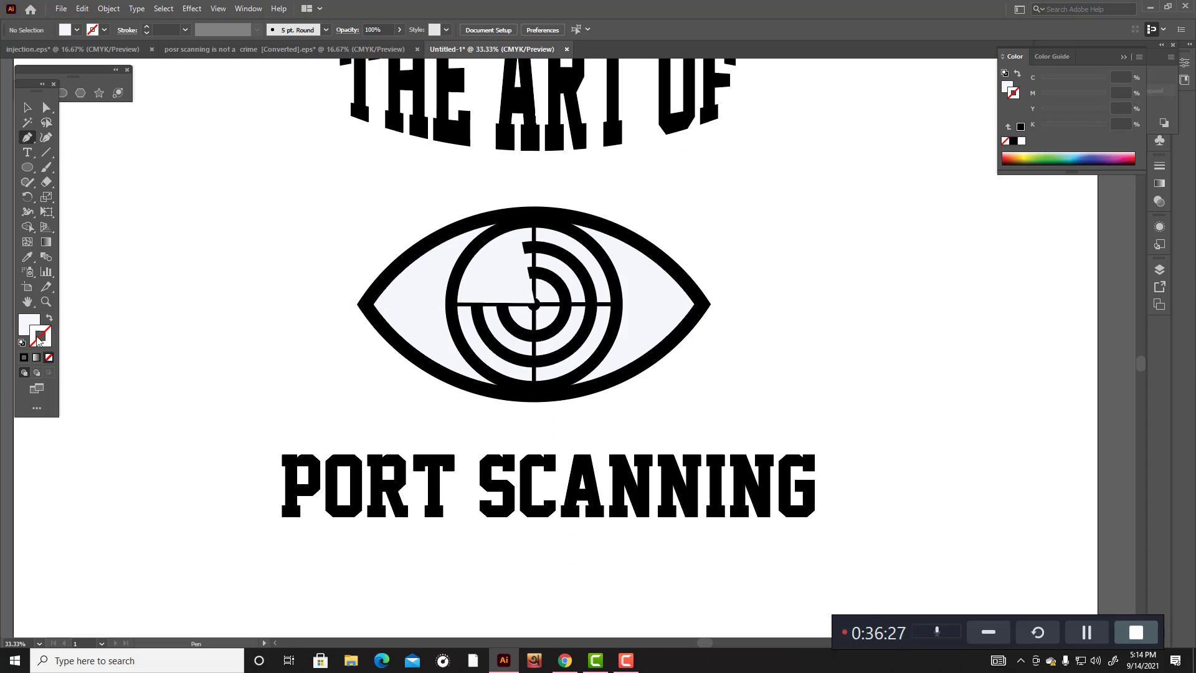
{"action": "left_click", "coordinate": [25, 359]}
{"action": "left_click", "coordinate": [33, 323]}
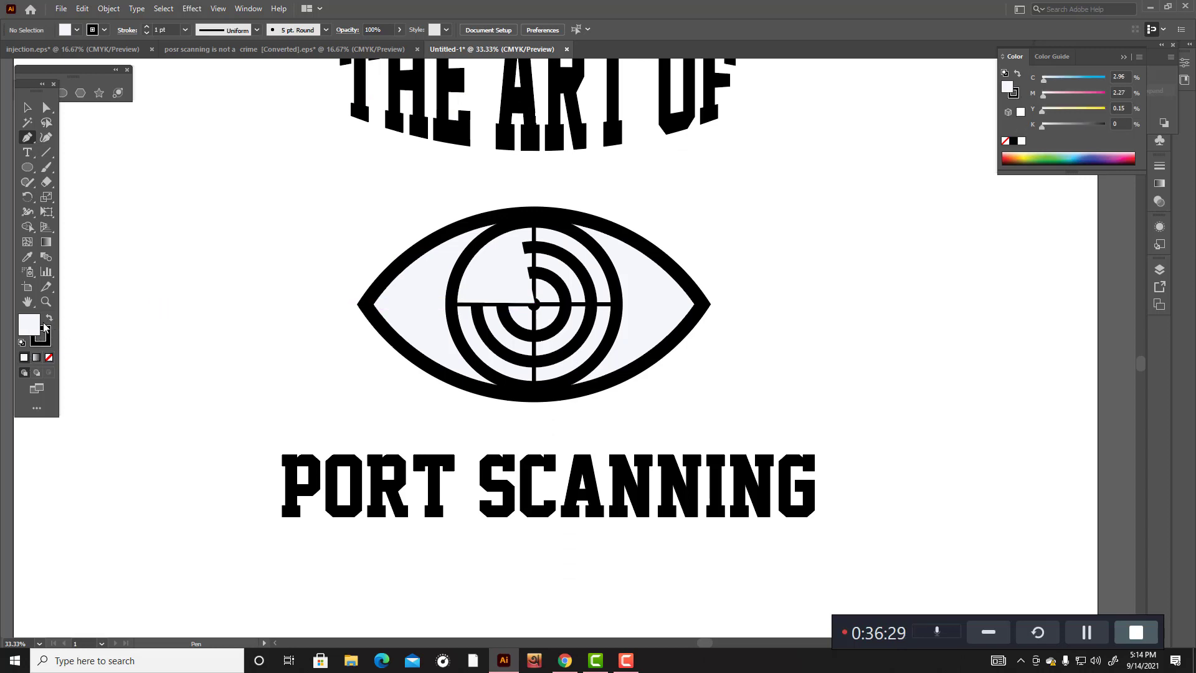
{"action": "left_click", "coordinate": [49, 357]}
{"action": "left_click", "coordinate": [45, 342]}
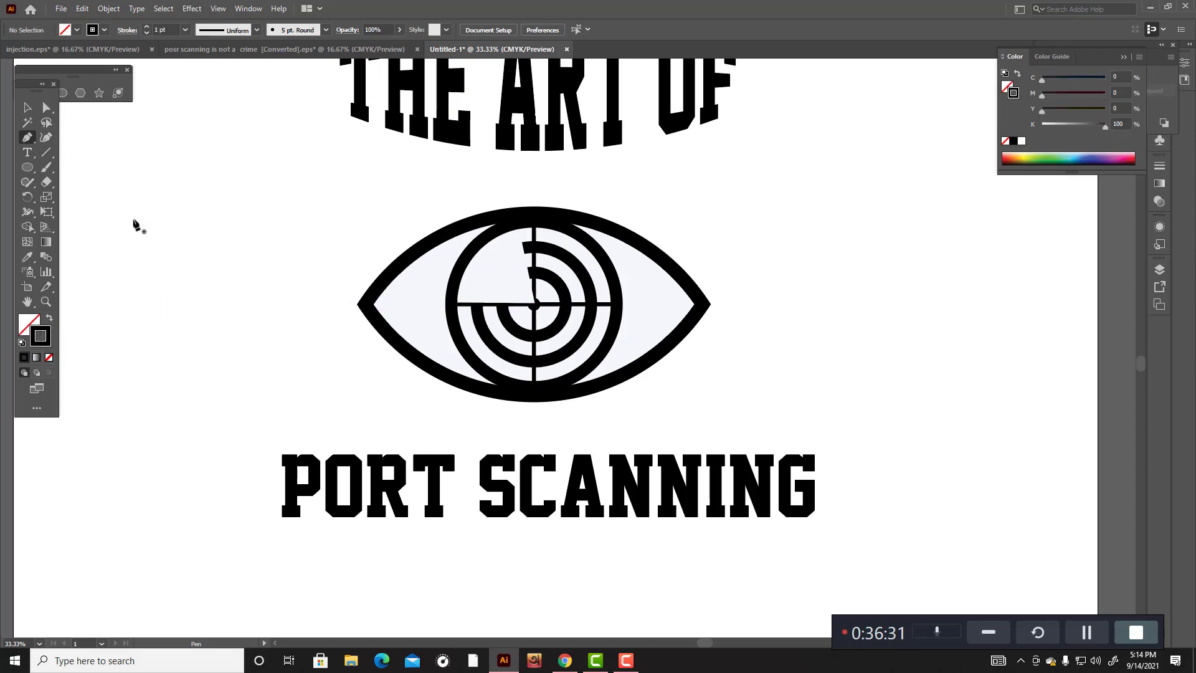
{"action": "left_click", "coordinate": [695, 304]}
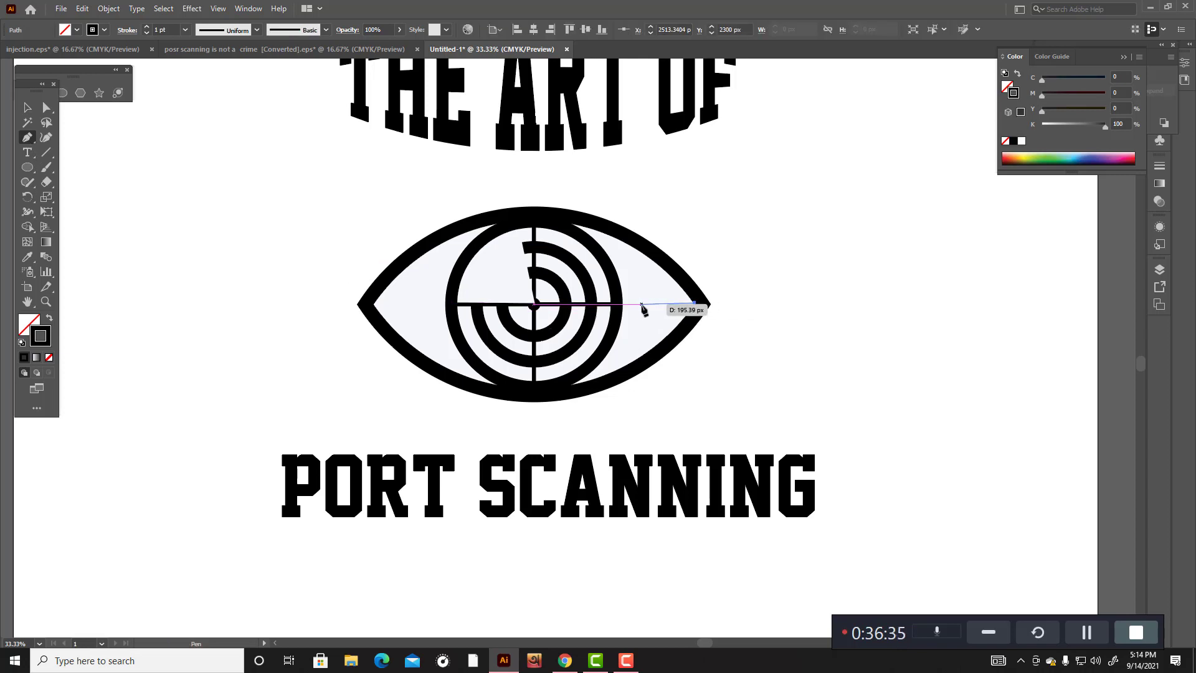
{"action": "left_click", "coordinate": [642, 304]}
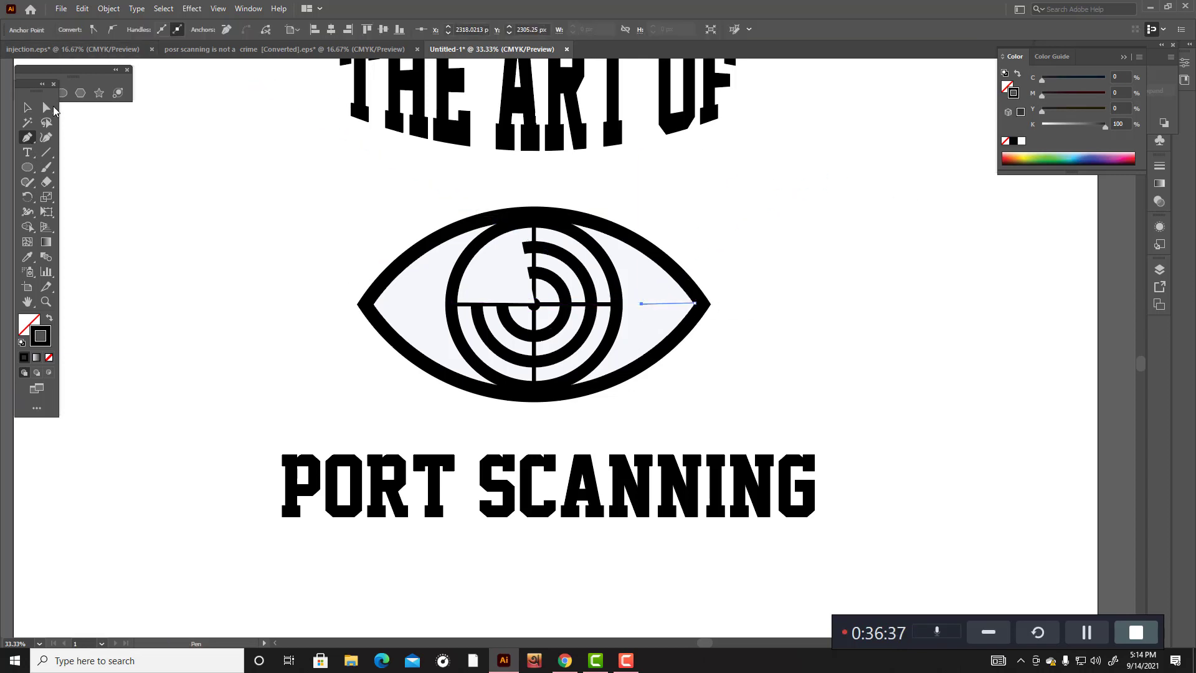
Step: Set the new corner line's stroke weight to 4 pt and deselect it
{"action": "left_click", "coordinate": [46, 137]}
{"action": "left_click", "coordinate": [146, 27]}
{"action": "left_click", "coordinate": [147, 27]}
{"action": "left_click", "coordinate": [147, 27]}
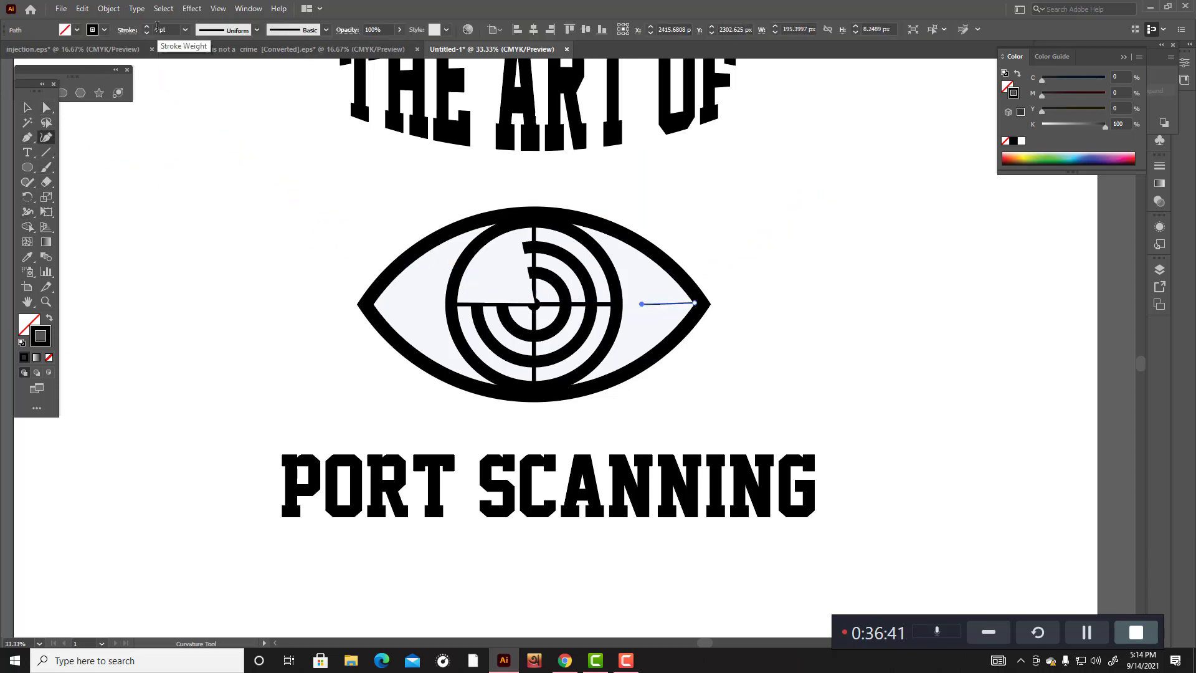
{"action": "left_click", "coordinate": [27, 107]}
{"action": "left_click", "coordinate": [333, 242]}
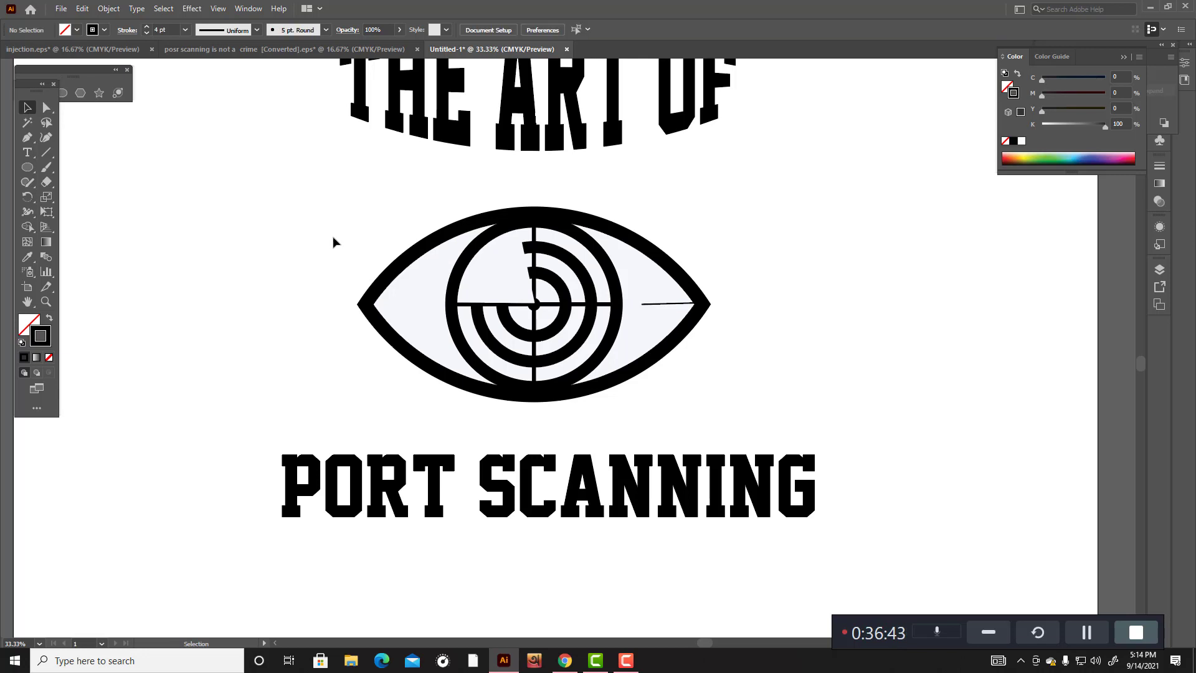
Step: Draw a Pen branch from the middle of the right corner line, slanting up and left, ending in a short horizontal segment, and deselect it
{"action": "left_click", "coordinate": [27, 137]}
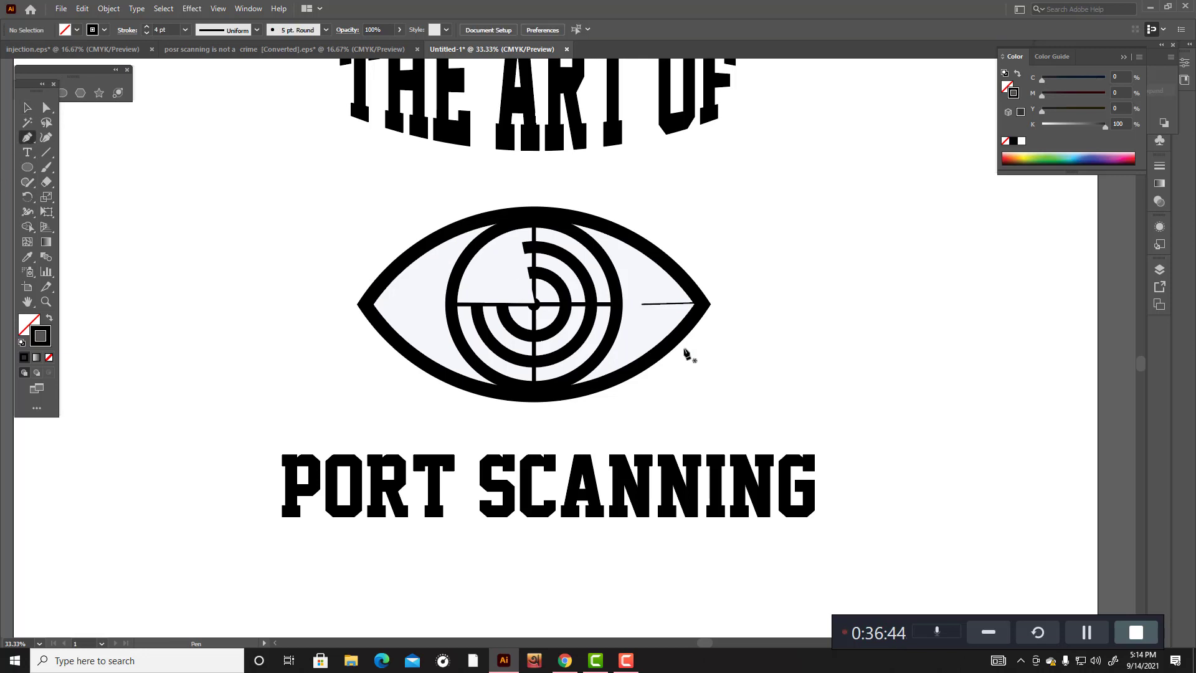
{"action": "left_click", "coordinate": [668, 304]}
{"action": "left_click", "coordinate": [652, 275]}
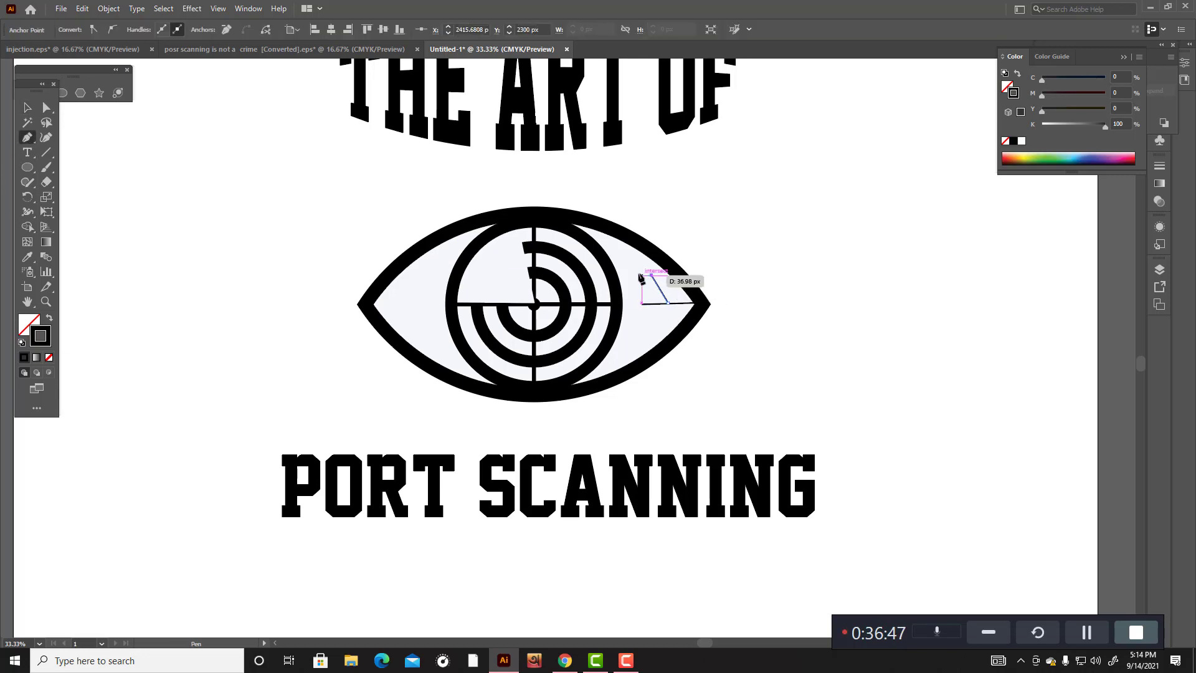
{"action": "left_click", "coordinate": [631, 275]}
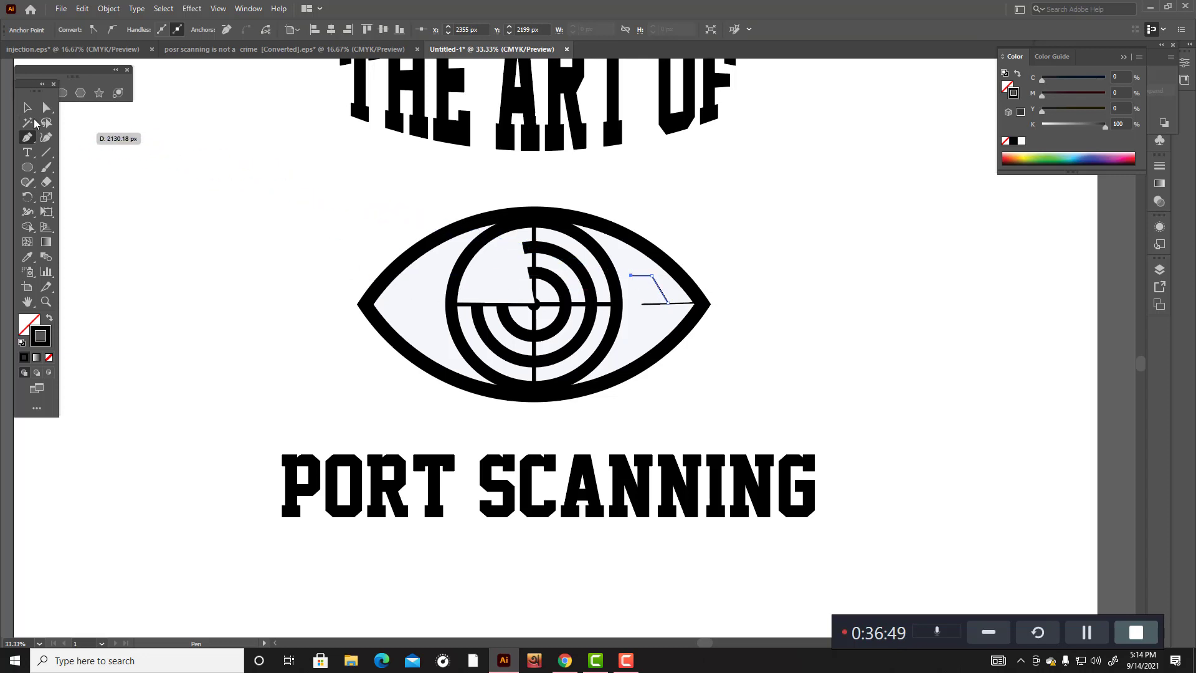
{"action": "left_click", "coordinate": [28, 107]}
{"action": "left_click", "coordinate": [311, 268]}
Step: Draw a stepped Pen branch below the right corner line, going down, left, down and left to the iris ring, and deselect it
{"action": "left_click", "coordinate": [26, 136]}
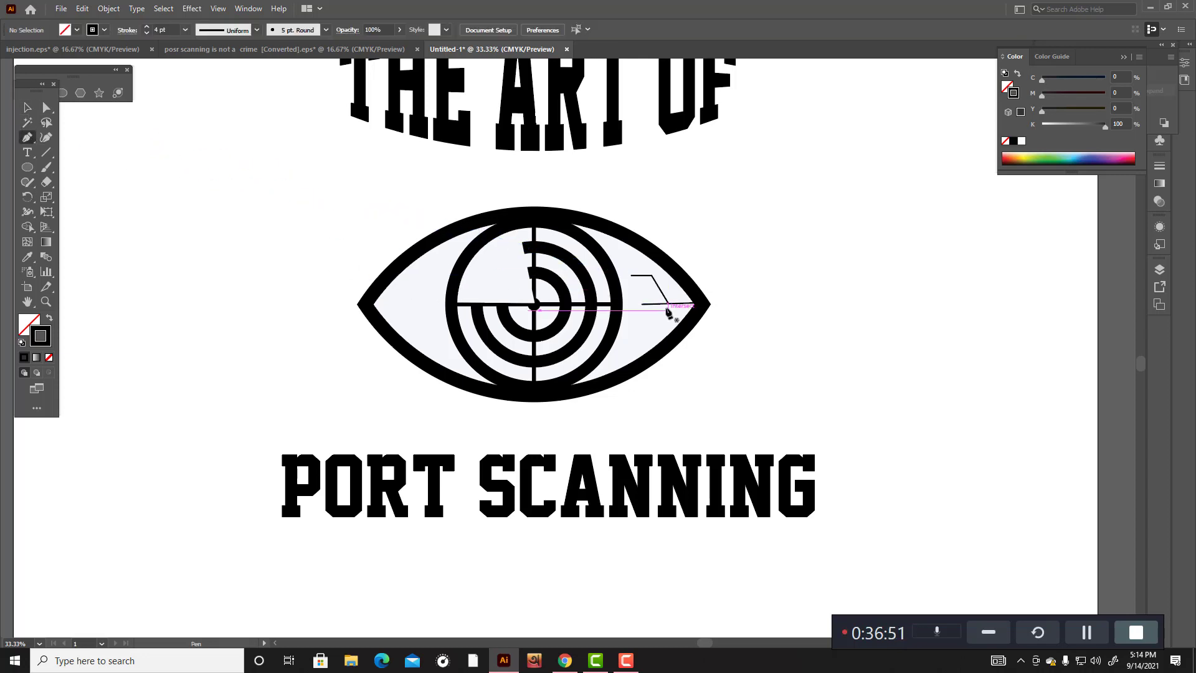
{"action": "left_click_drag", "start_coordinate": [662, 304], "coordinate": [639, 324]}
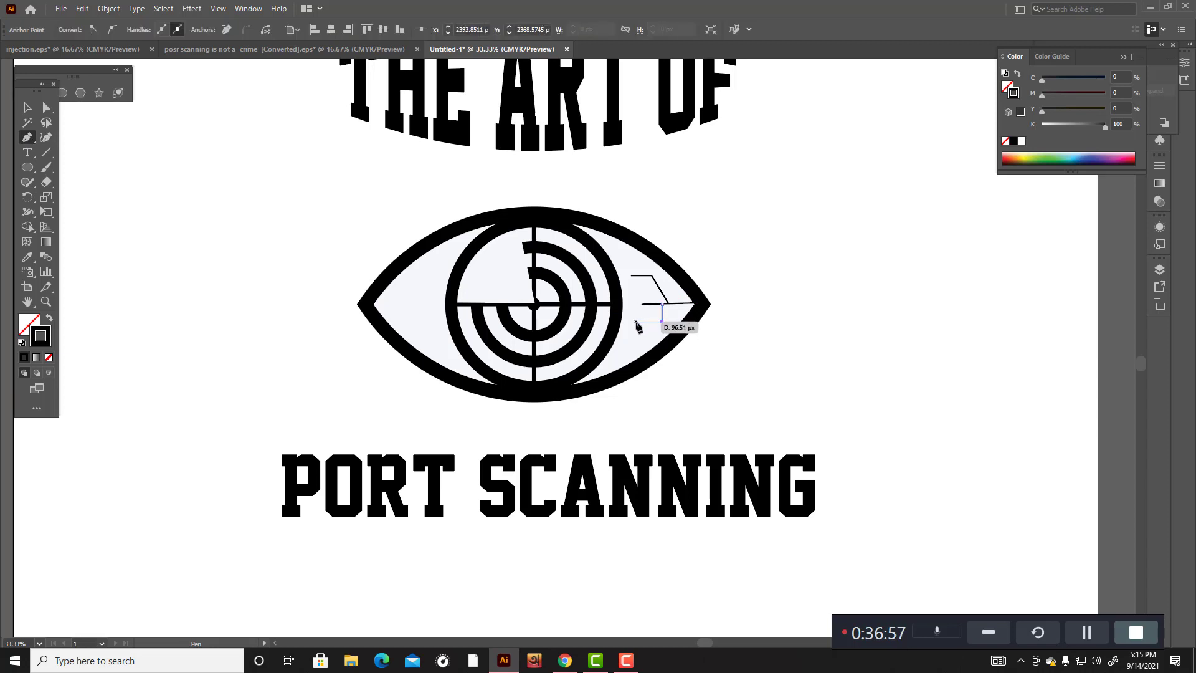
{"action": "left_click", "coordinate": [636, 321]}
{"action": "left_click", "coordinate": [636, 335]}
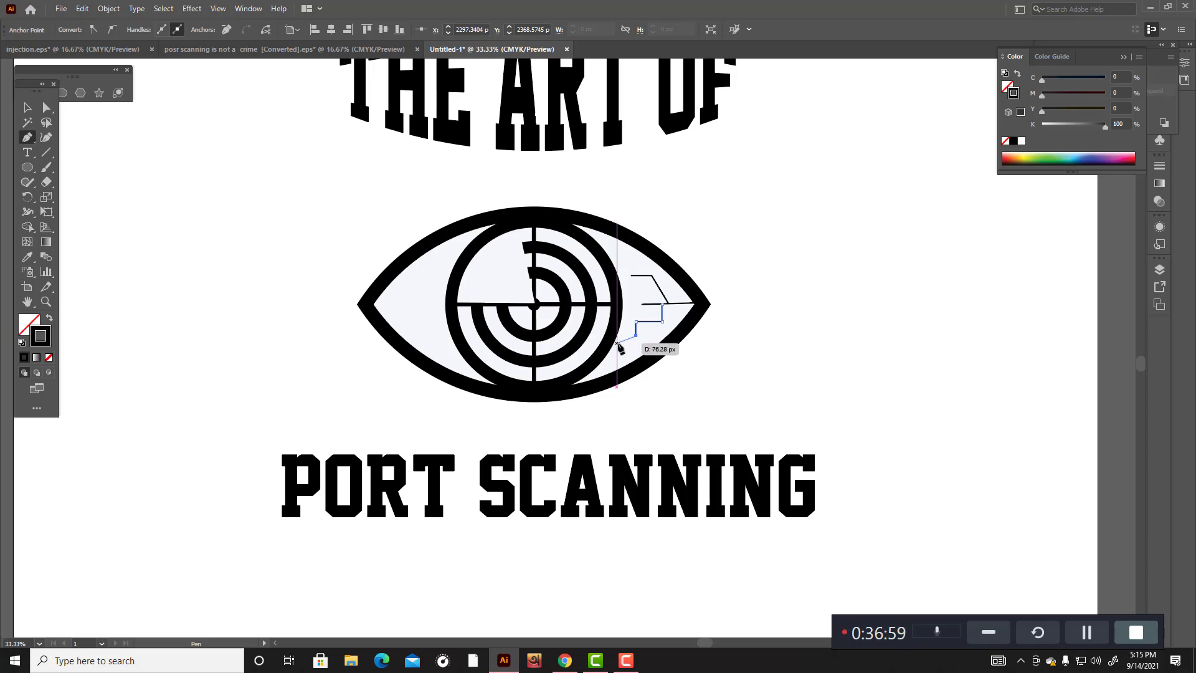
{"action": "left_click", "coordinate": [620, 335]}
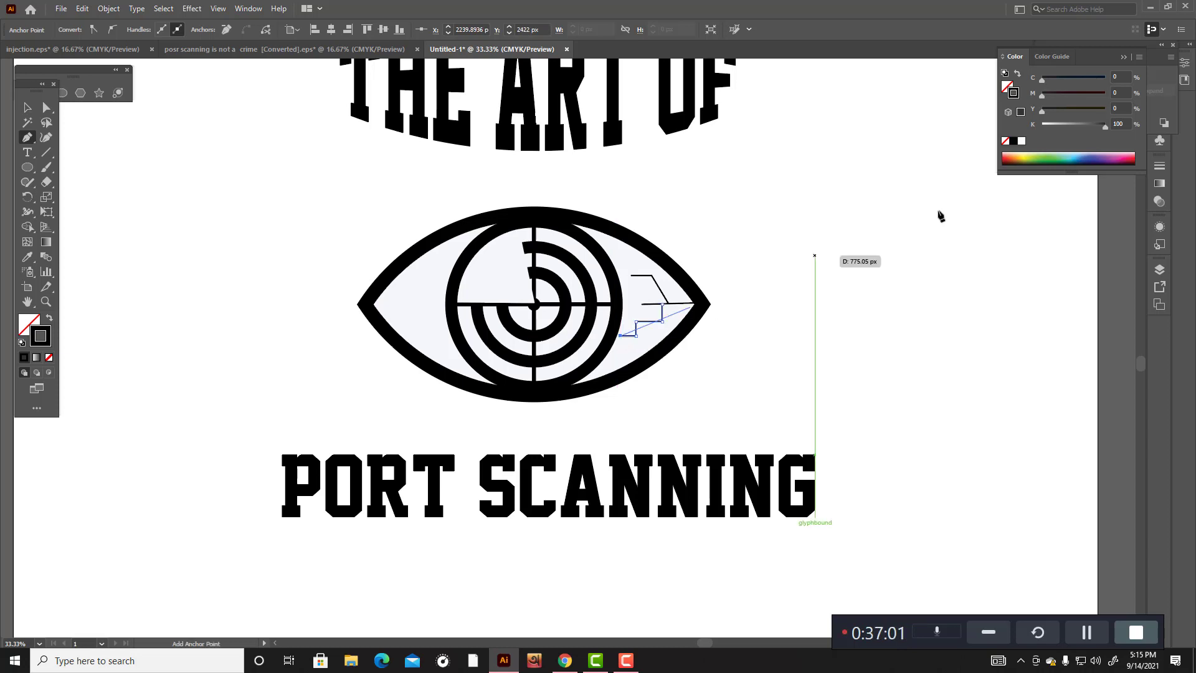
{"action": "left_click", "coordinate": [27, 109]}
{"action": "left_click", "coordinate": [91, 157]}
Step: Draw a stepped Pen line from the eye's left corner, going right, up, right, up and right to the iris ring, and end the path
{"action": "scroll", "coordinate": [266, 241], "scroll_direction": "up", "scroll_amount": 1}
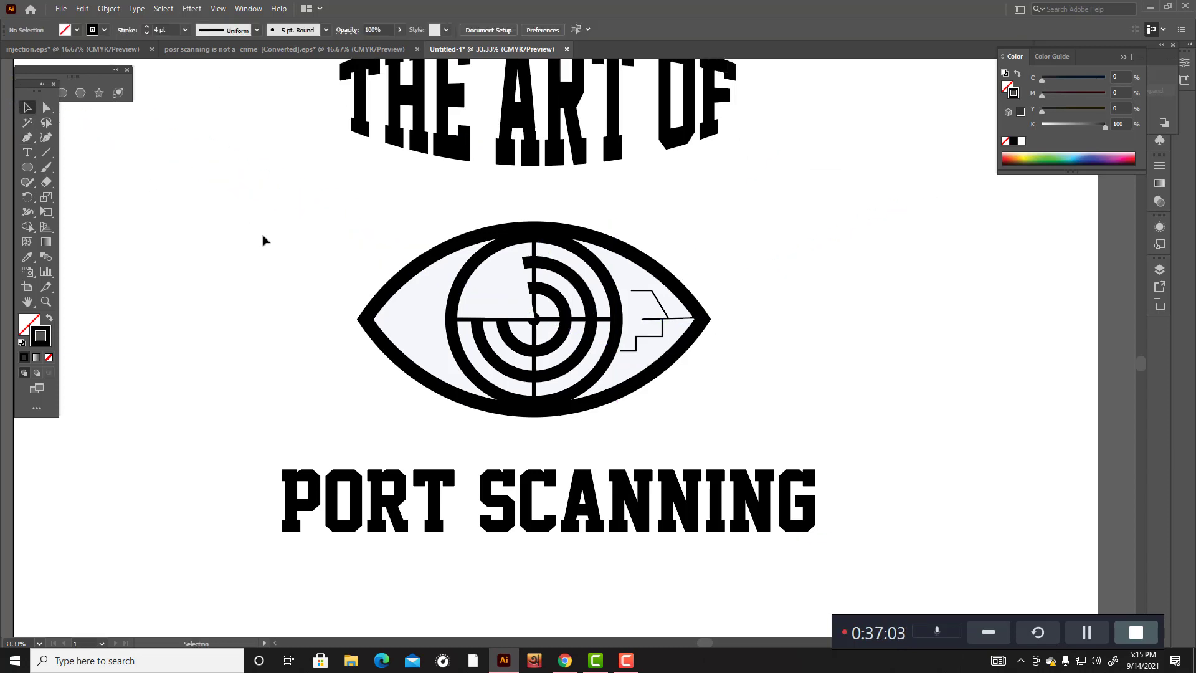
{"action": "scroll", "coordinate": [262, 240], "scroll_direction": "up", "scroll_amount": 1}
{"action": "left_click", "coordinate": [27, 137]}
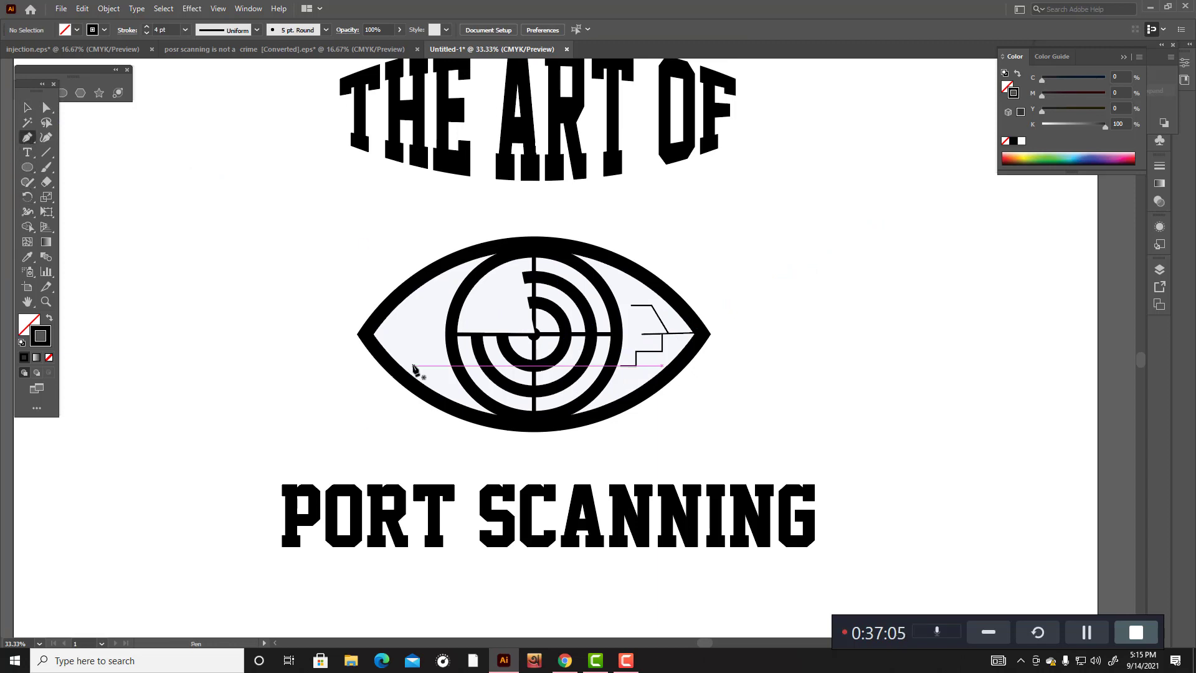
{"action": "left_click", "coordinate": [374, 335]}
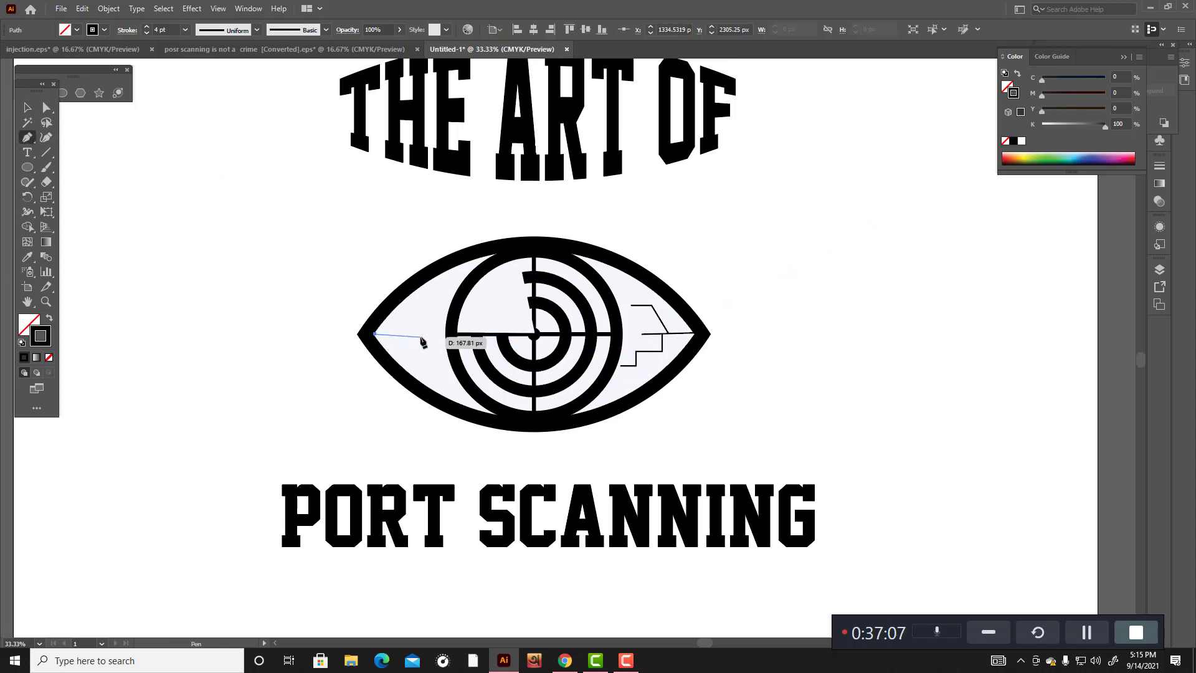
{"action": "left_click", "coordinate": [422, 335]}
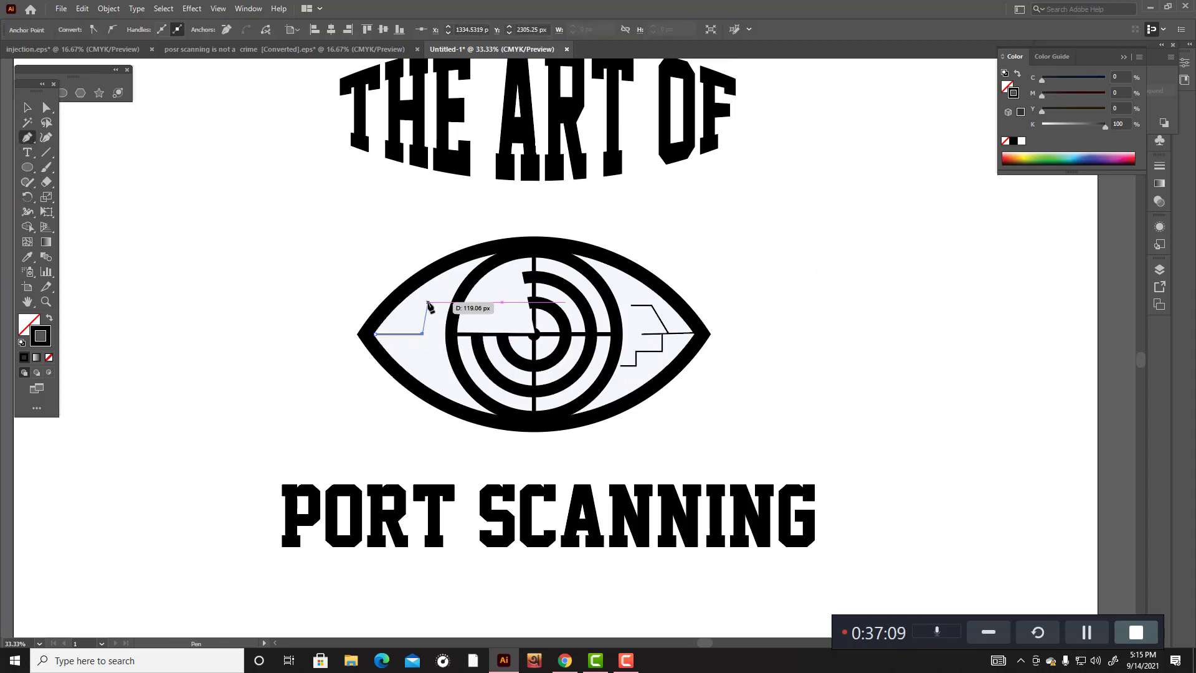
{"action": "left_click", "coordinate": [423, 302]}
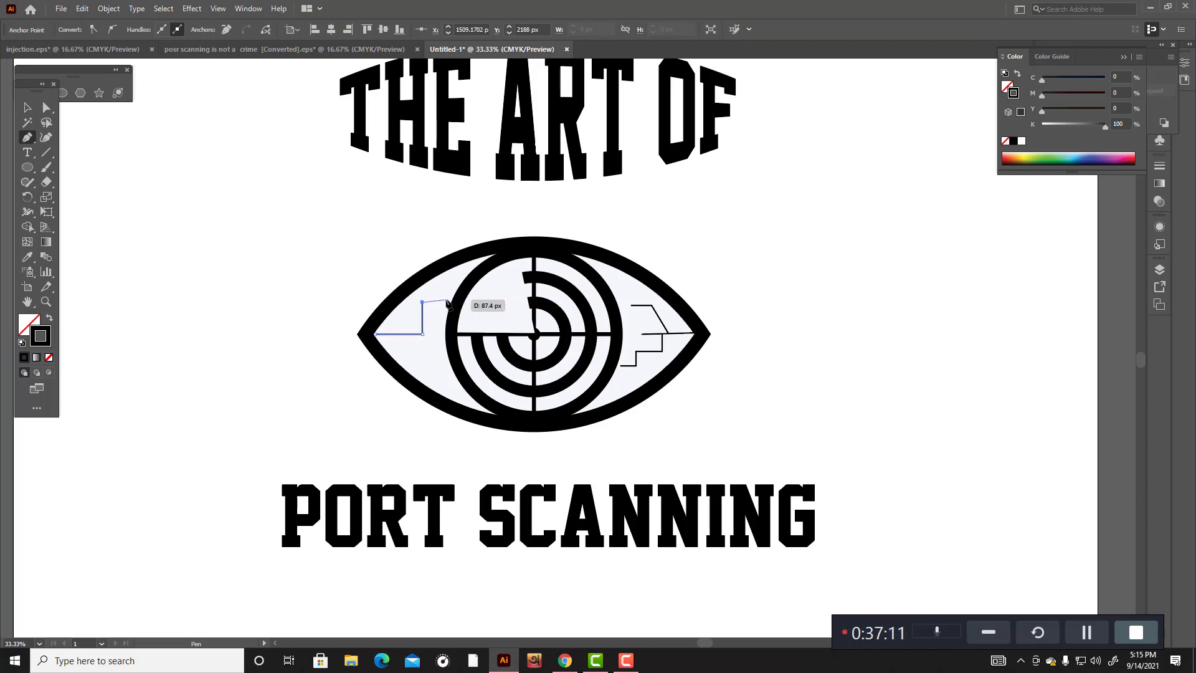
{"action": "left_click", "coordinate": [444, 302]}
{"action": "left_click", "coordinate": [444, 278]}
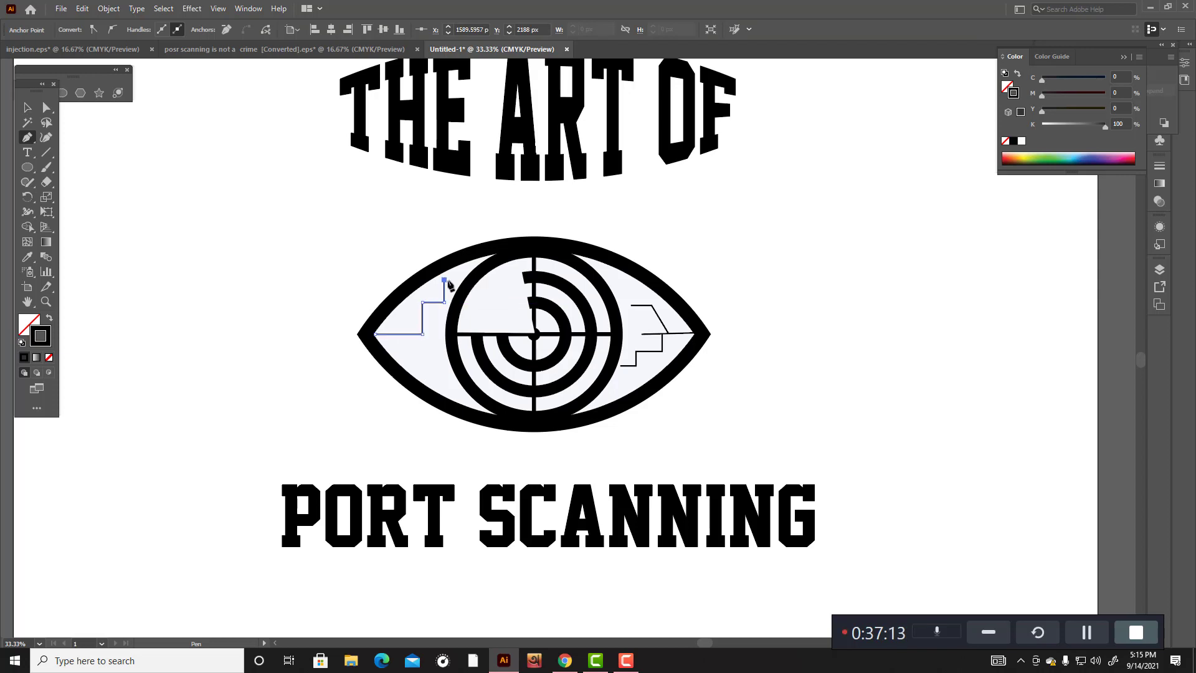
{"action": "left_click", "coordinate": [460, 280]}
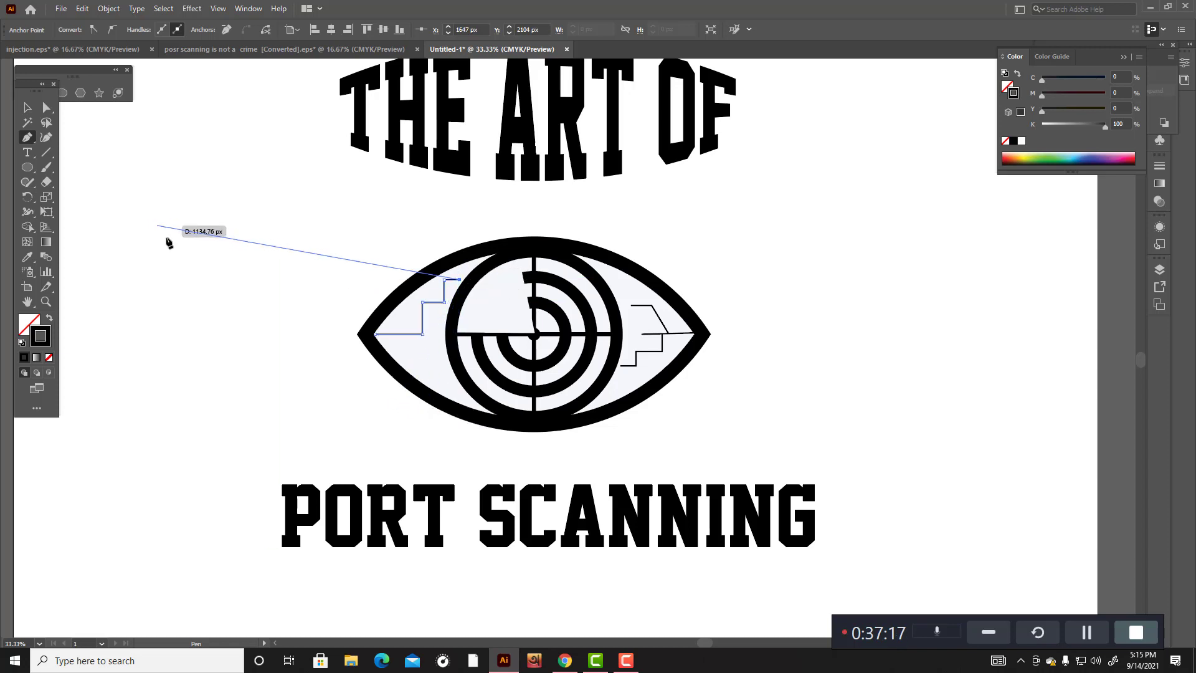
{"action": "key", "text": "Escape"}
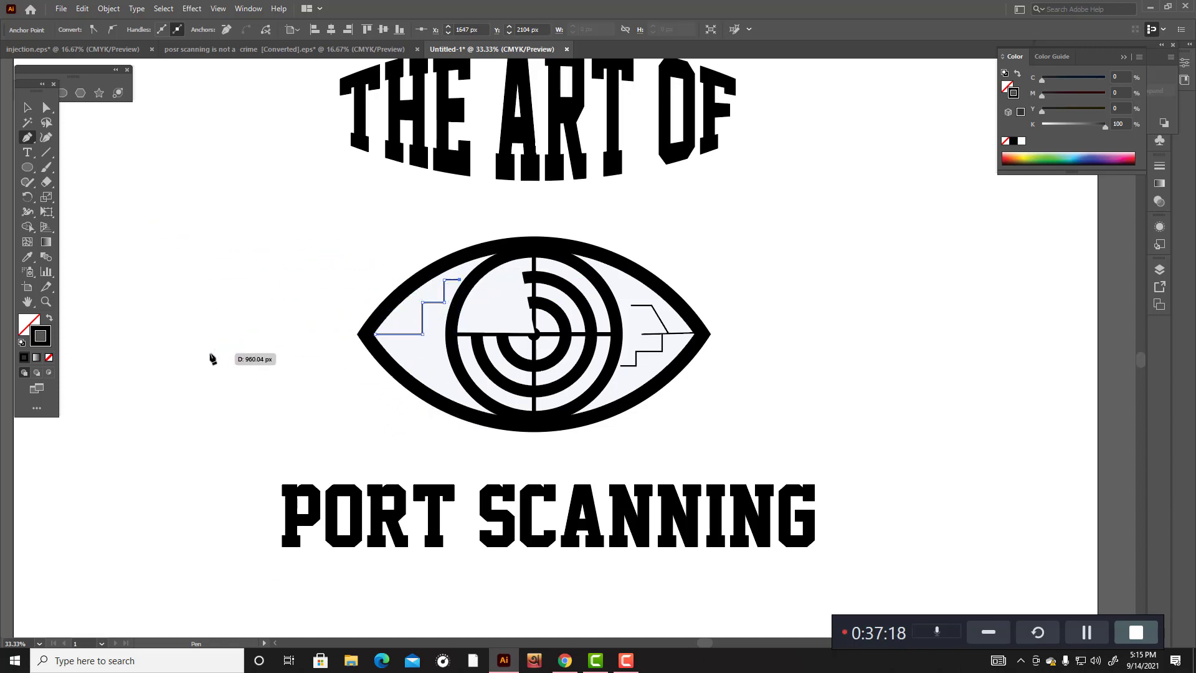
{"action": "left_click", "coordinate": [395, 350]}
{"action": "left_click", "coordinate": [394, 334]}
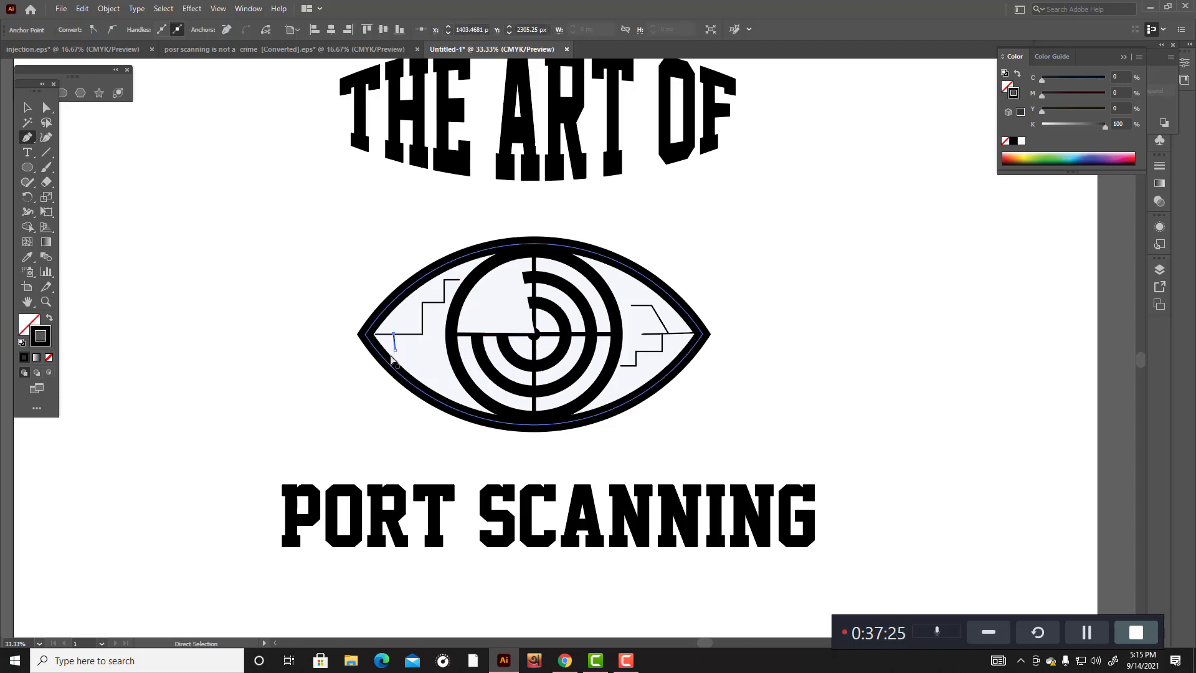
{"action": "key", "text": "ctrl+z"}
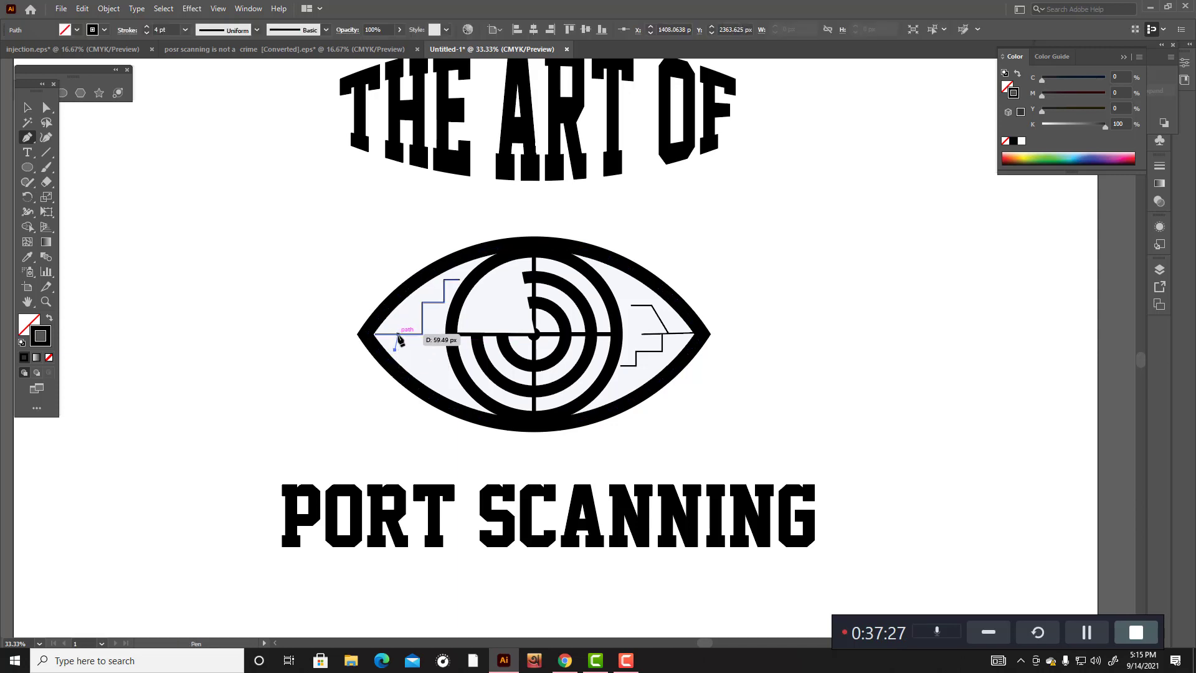
{"action": "left_click", "coordinate": [394, 334]}
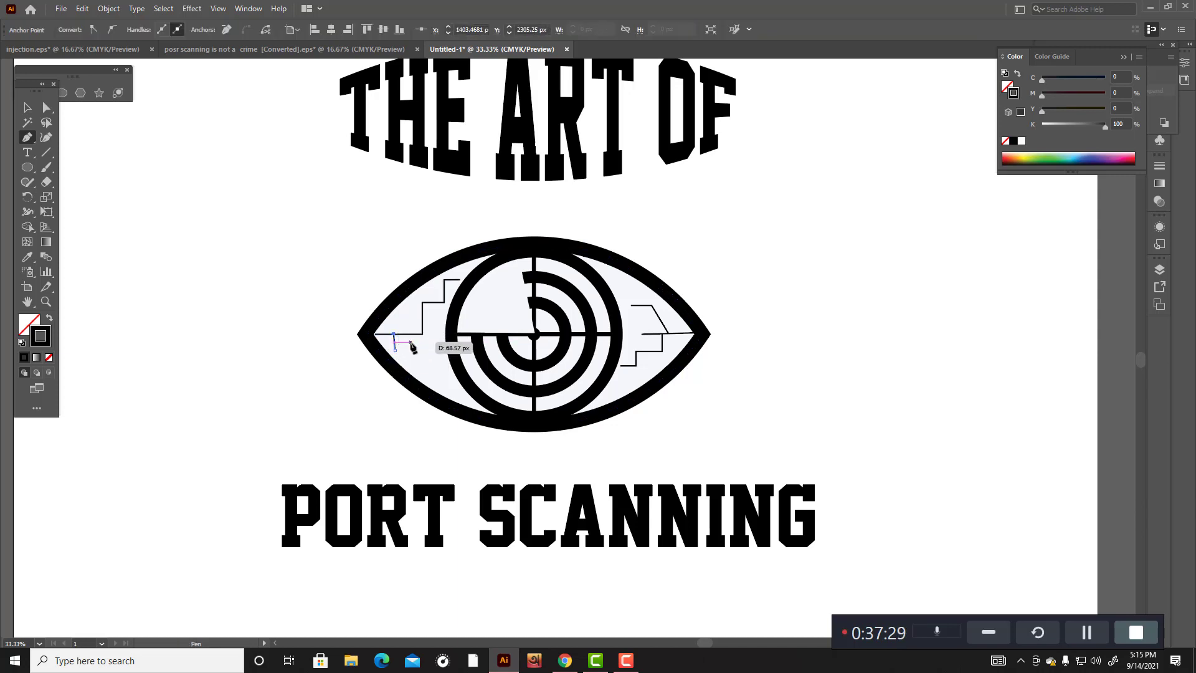
{"action": "key", "text": "ctrl+z"}
{"action": "left_click", "coordinate": [26, 108]}
{"action": "left_click", "coordinate": [163, 228]}
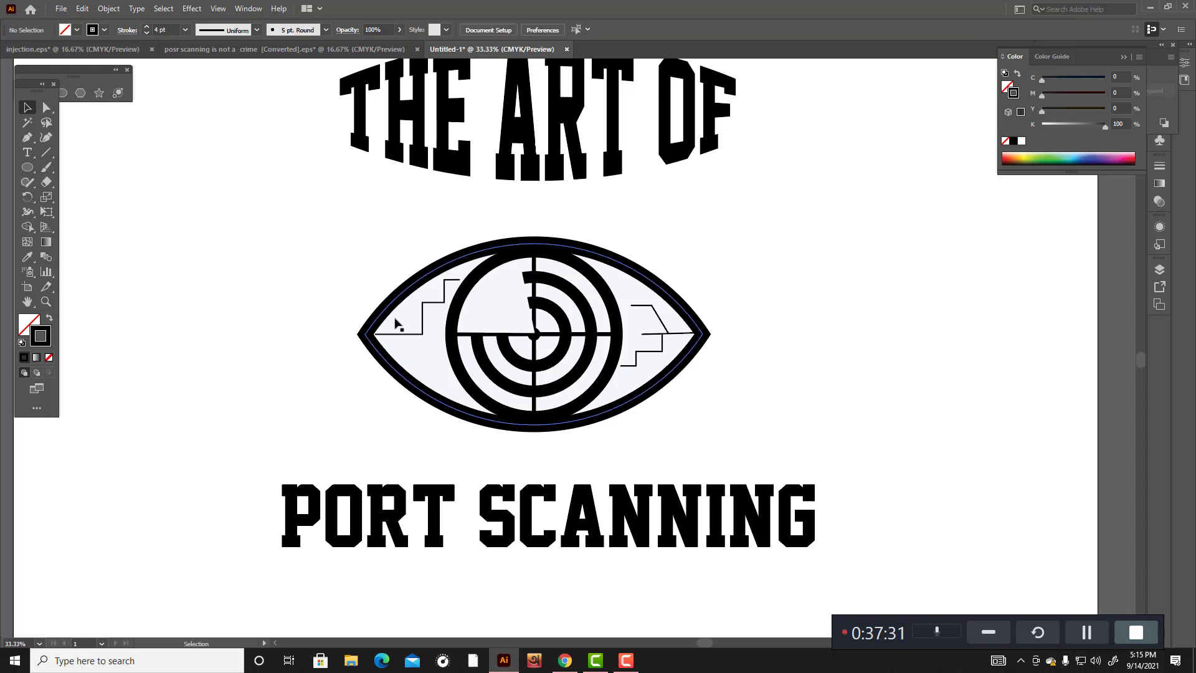
Step: Draw a stepped Pen branch from the middle of the left corner line, going down, right, down and right inside the eye, and end the path
{"action": "left_click", "coordinate": [27, 137]}
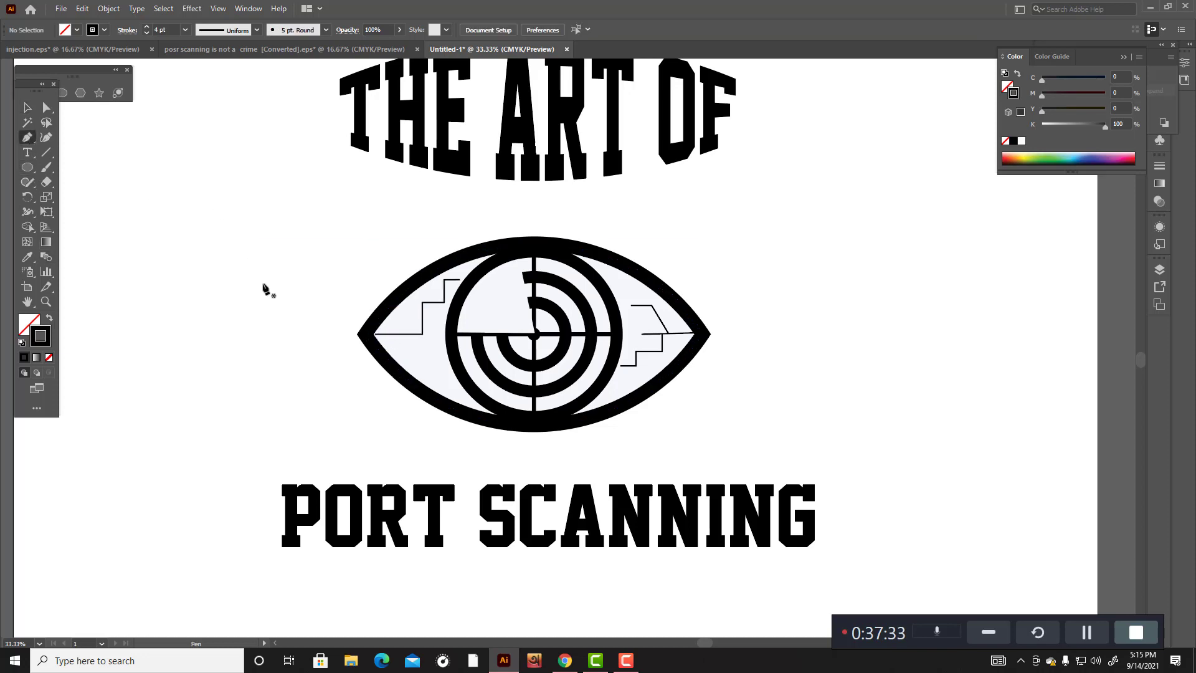
{"action": "scroll", "coordinate": [265, 287], "scroll_direction": "up", "scroll_amount": 8}
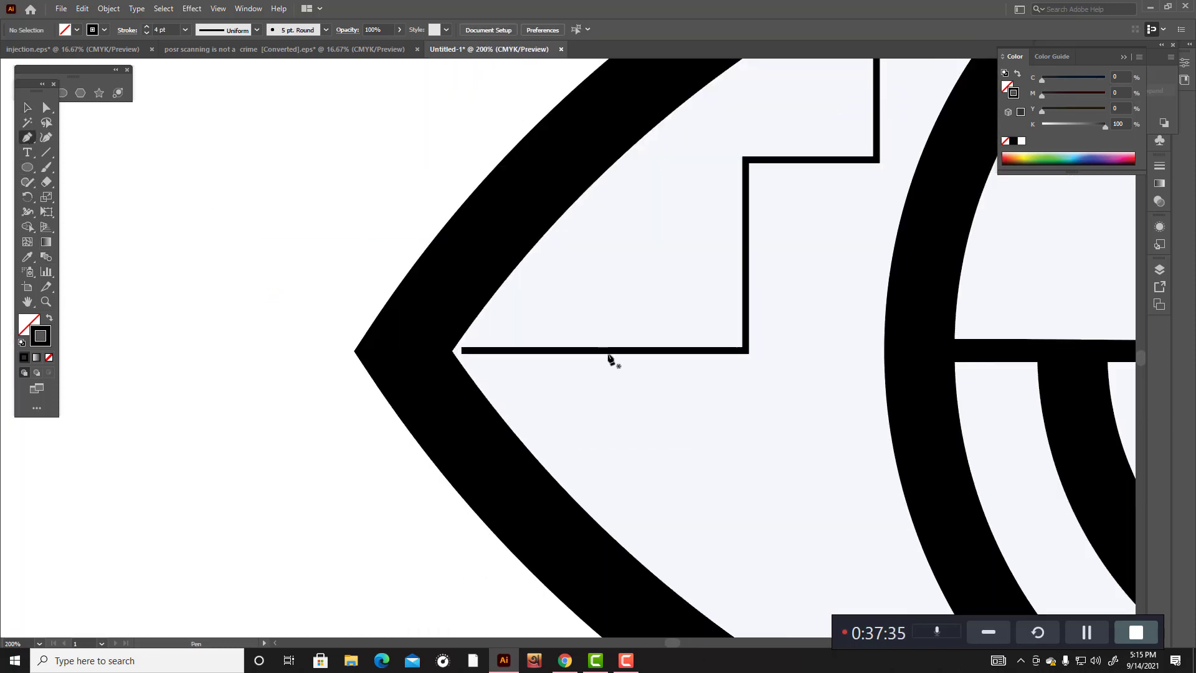
{"action": "left_click", "coordinate": [608, 350]}
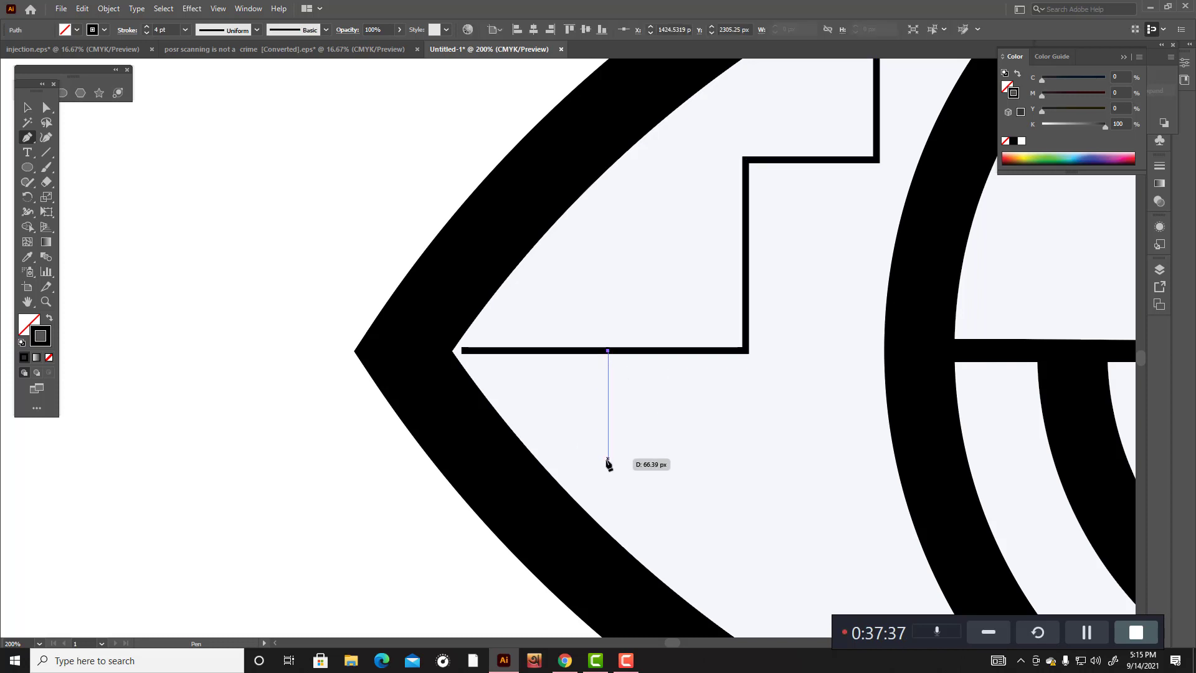
{"action": "left_click", "coordinate": [608, 462]}
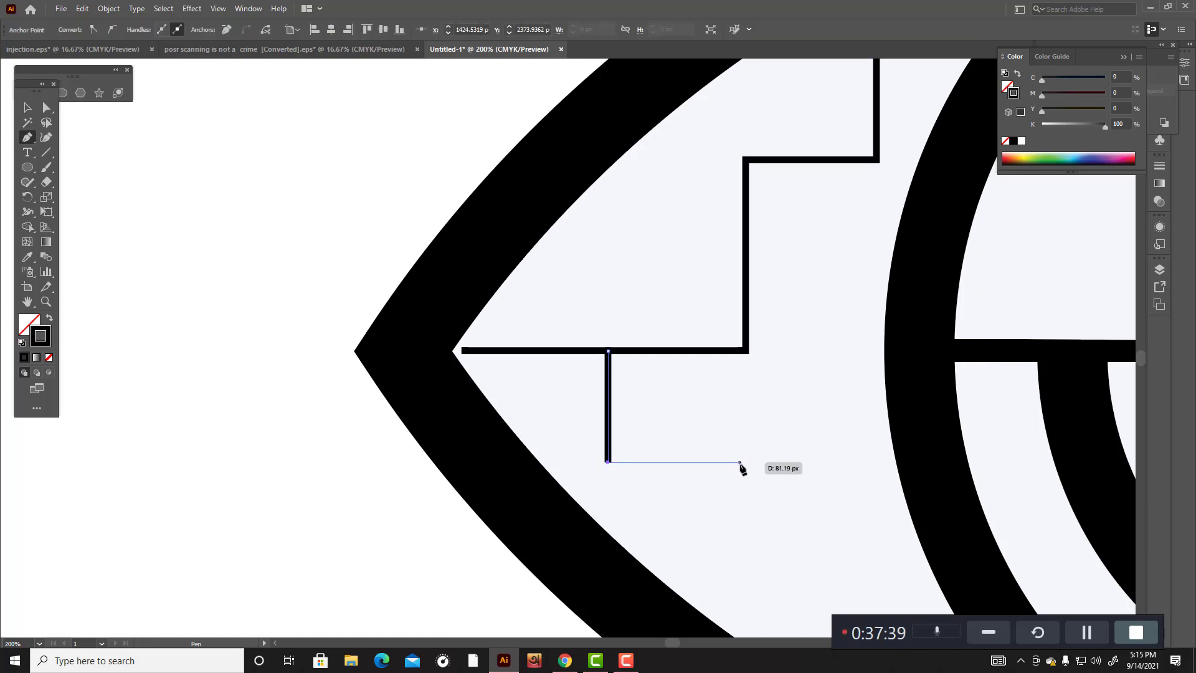
{"action": "left_click", "coordinate": [741, 463]}
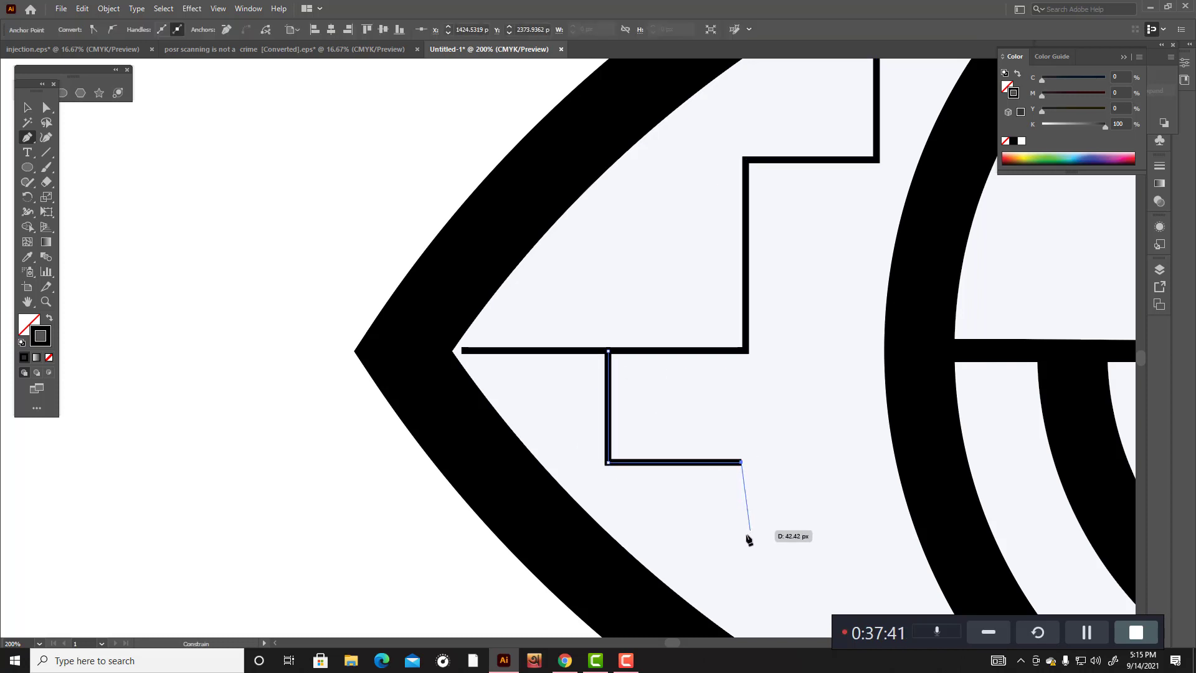
{"action": "scroll", "coordinate": [748, 539], "scroll_direction": "down", "scroll_amount": 3}
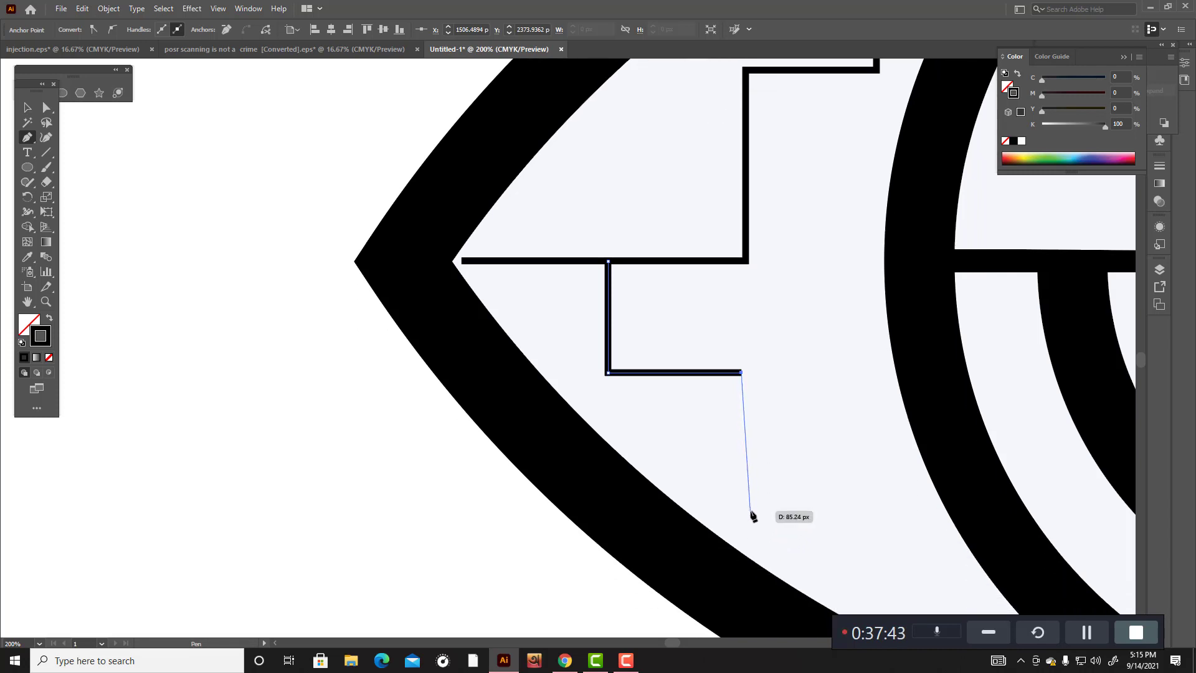
{"action": "left_click", "coordinate": [745, 514]}
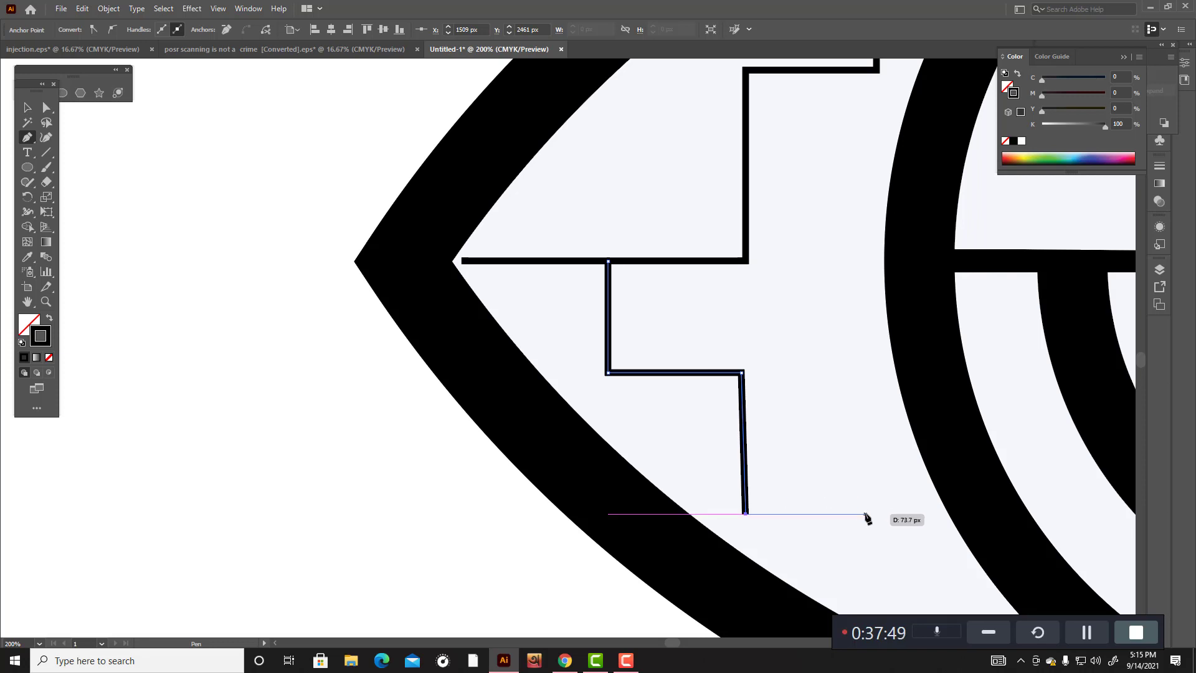
{"action": "left_click", "coordinate": [865, 514]}
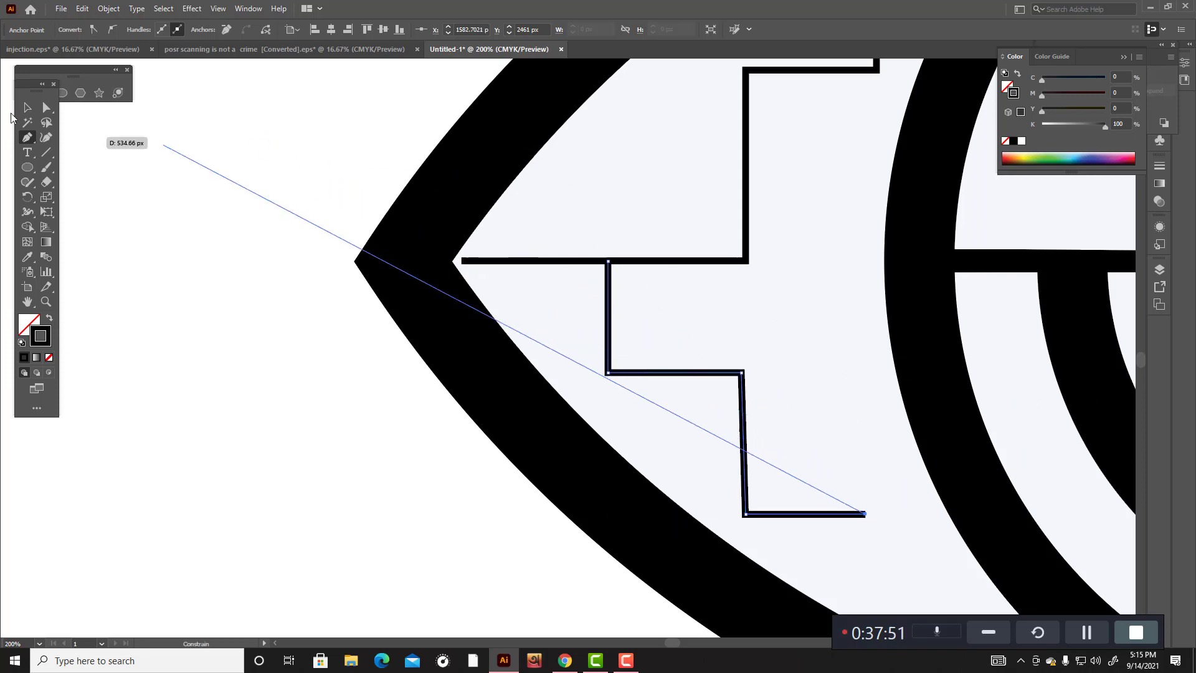
{"action": "left_click", "coordinate": [24, 109]}
Step: Extend the left end point of the left corner line horizontally until it sits inside the thick eye outline, and deselect it
{"action": "left_click", "coordinate": [470, 268]}
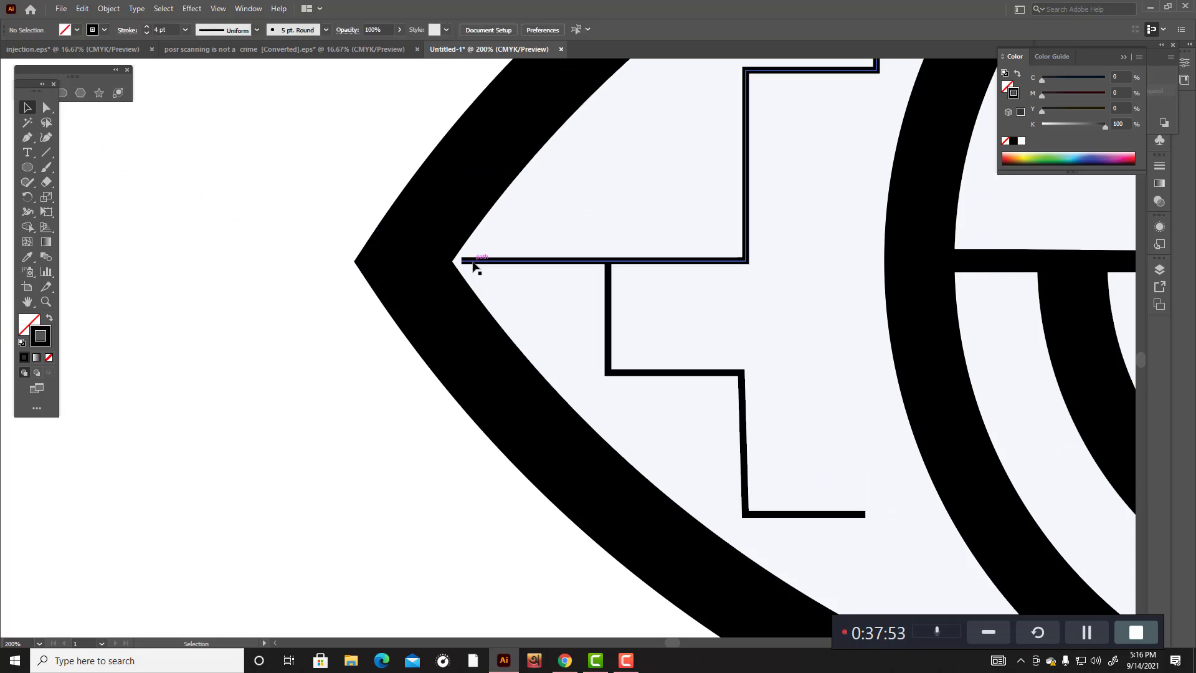
{"action": "left_click", "coordinate": [473, 262]}
{"action": "key", "text": "a"}
{"action": "left_click", "coordinate": [461, 261]}
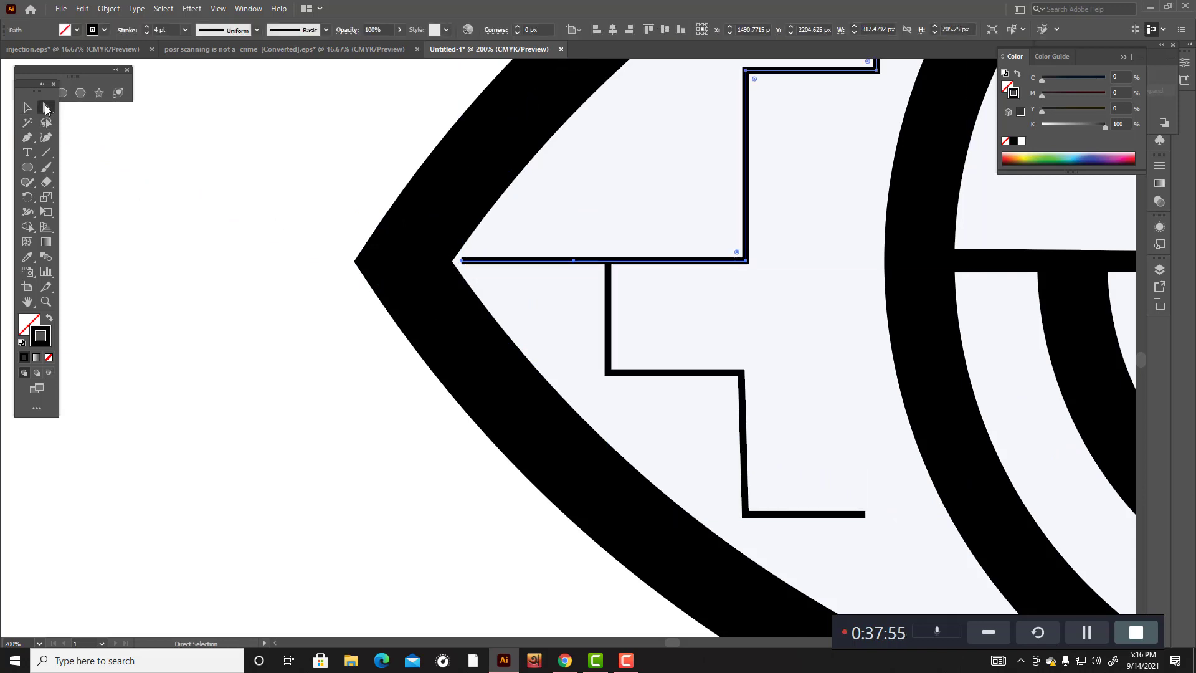
{"action": "left_click", "coordinate": [462, 263]}
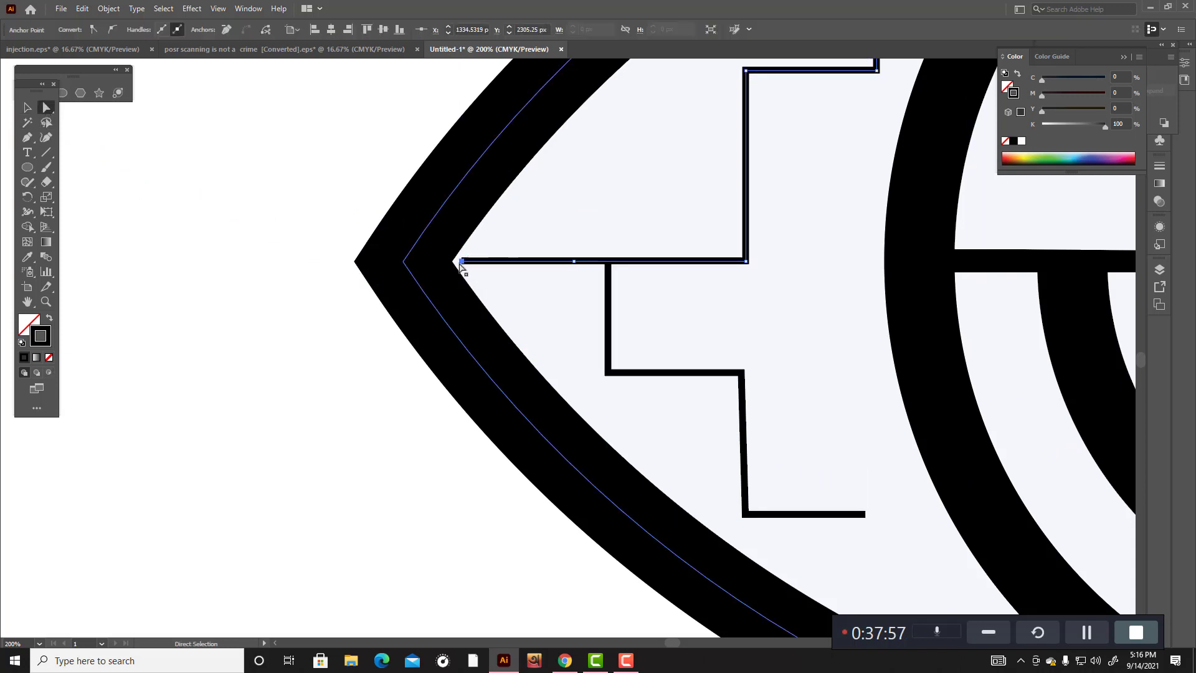
{"action": "key", "text": "Left"}
{"action": "key", "text": "Left"}
{"action": "key", "text": "Left"}
{"action": "key", "text": "Left"}
{"action": "key", "text": "Left"}
{"action": "key", "text": "Left"}
{"action": "key", "text": "Left"}
{"action": "key", "text": "Left"}
{"action": "key", "text": "Left"}
{"action": "key", "text": "Left"}
{"action": "key", "text": "Left"}
{"action": "key", "text": "Left"}
{"action": "key", "text": "Left"}
{"action": "key", "text": "Left"}
{"action": "key", "text": "Left"}
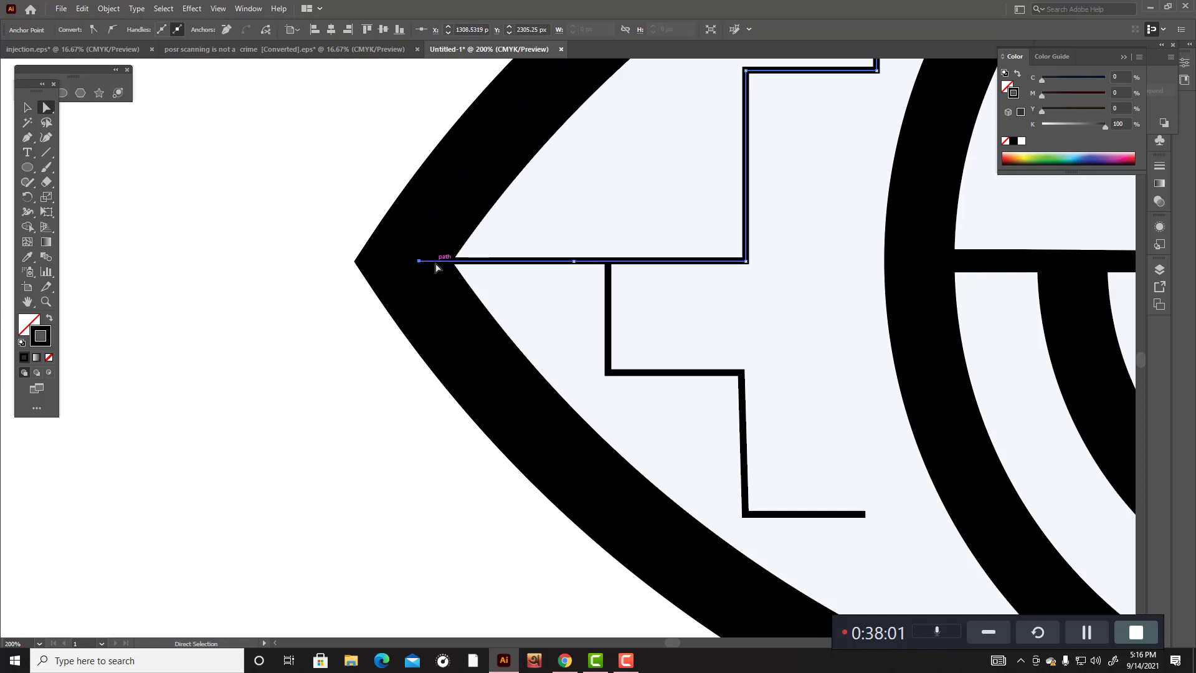
{"action": "scroll", "coordinate": [460, 267], "scroll_direction": "down", "scroll_amount": 6}
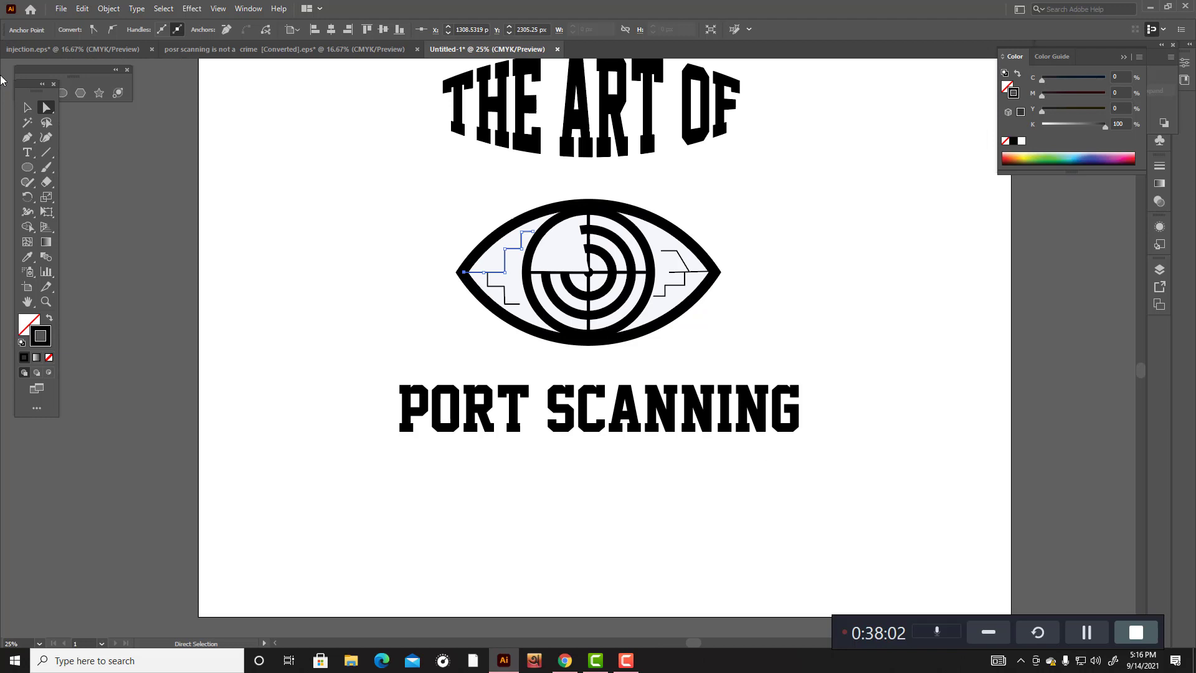
{"action": "left_click", "coordinate": [28, 107]}
{"action": "left_click", "coordinate": [270, 174]}
Step: Look over the whole composition, checking the eye graphic with its vein lines and the spacing around both text lines
{"action": "scroll", "coordinate": [847, 356], "scroll_direction": "up", "scroll_amount": 3}
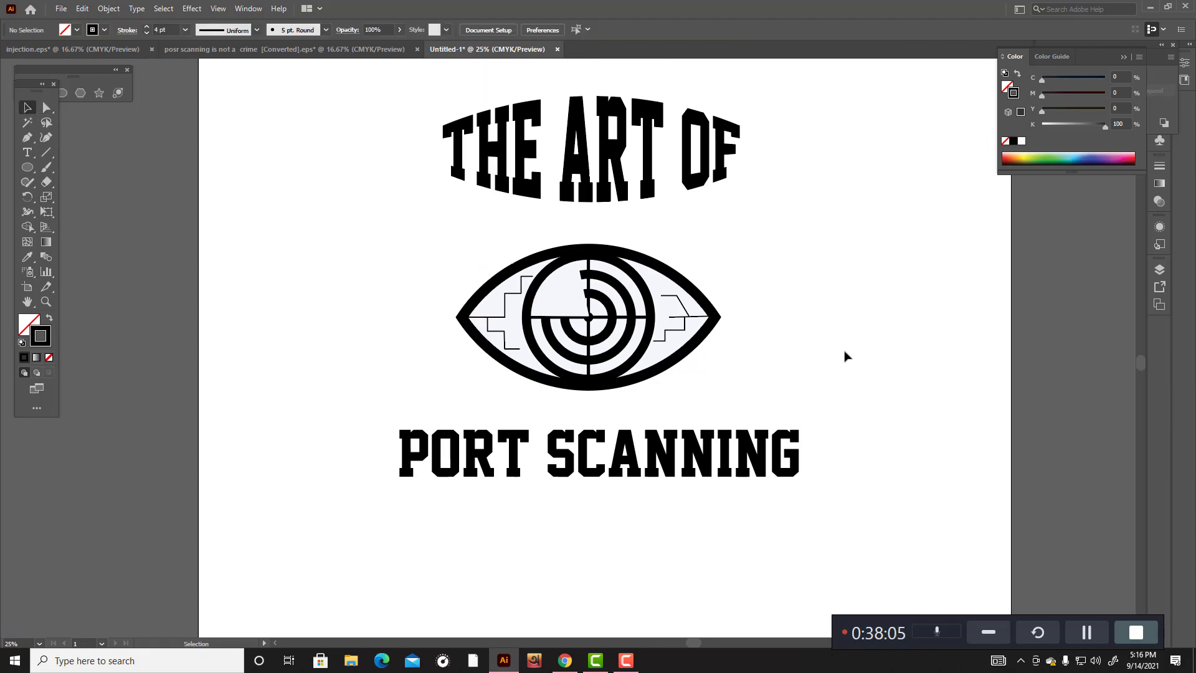
{"action": "scroll", "coordinate": [837, 342], "scroll_direction": "up", "scroll_amount": 2}
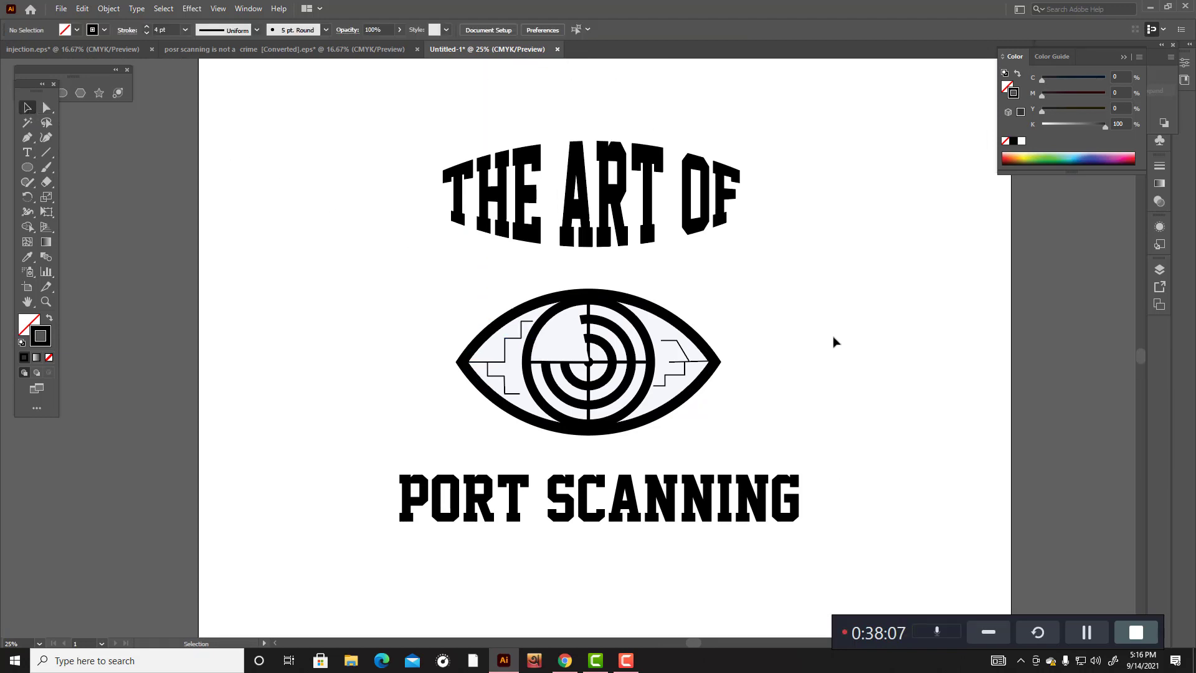
{"action": "scroll", "coordinate": [833, 343], "scroll_direction": "down", "scroll_amount": 2}
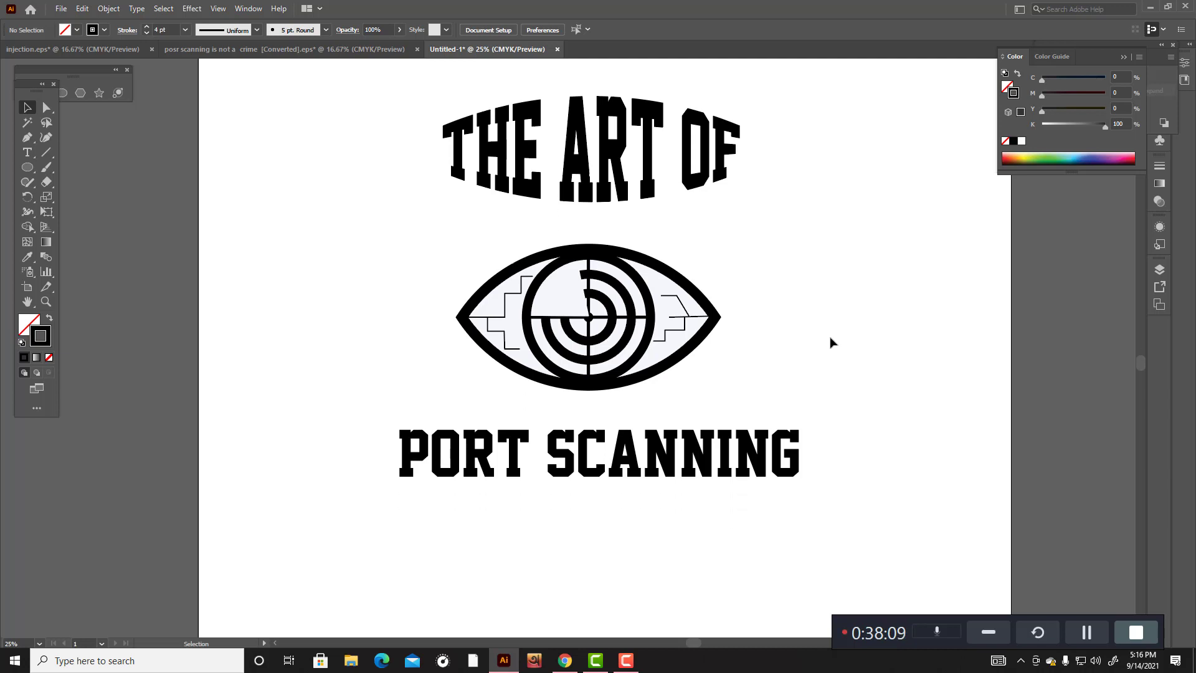
{"action": "scroll", "coordinate": [832, 342], "scroll_direction": "down", "scroll_amount": 2}
{"action": "scroll", "coordinate": [832, 342], "scroll_direction": "up", "scroll_amount": 1}
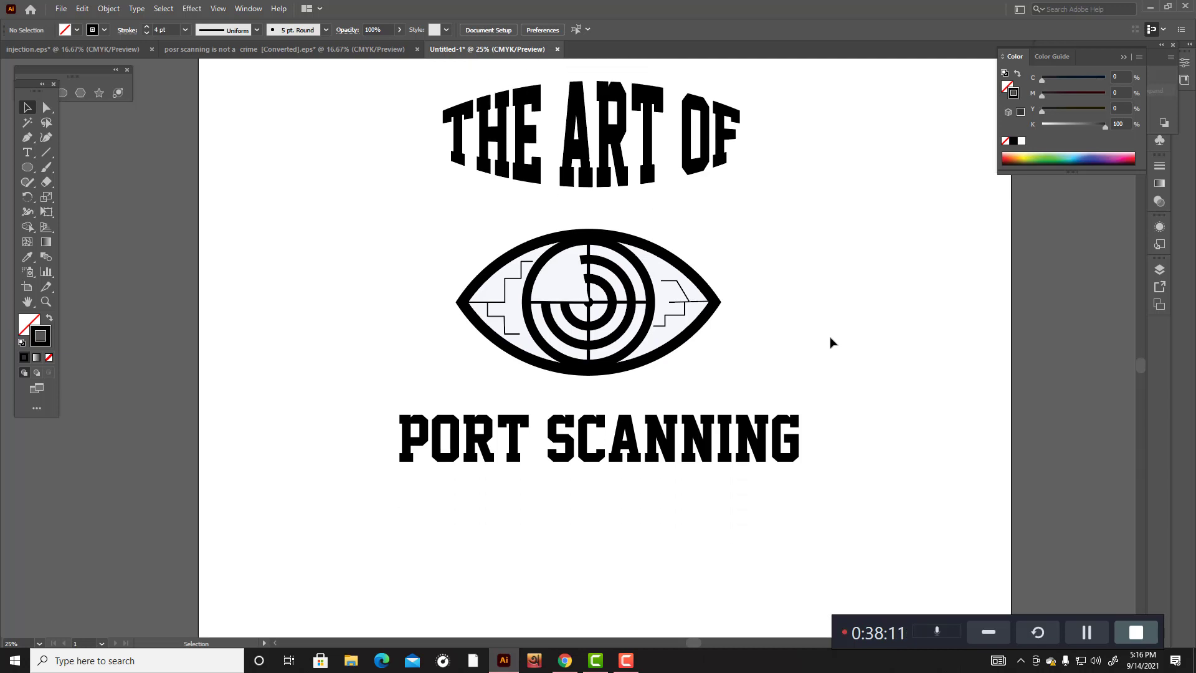
{"action": "scroll", "coordinate": [827, 352], "scroll_direction": "down", "scroll_amount": 3}
{"action": "scroll", "coordinate": [826, 353], "scroll_direction": "up", "scroll_amount": 1}
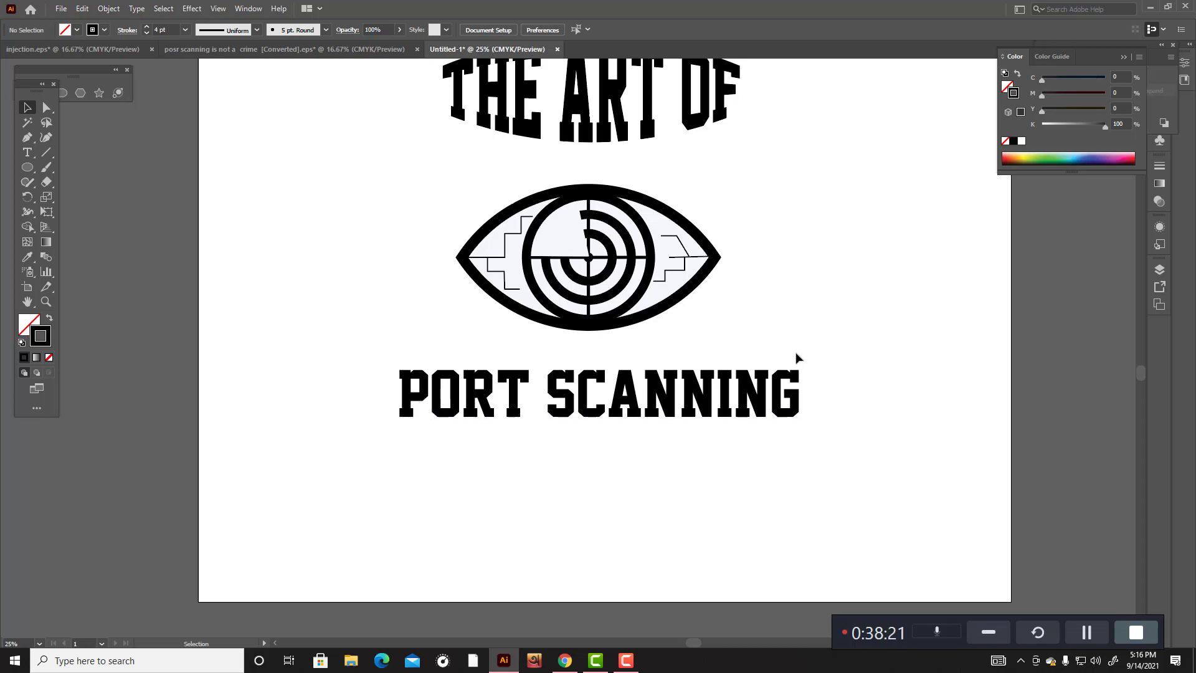
{"action": "scroll", "coordinate": [737, 411], "scroll_direction": "down", "scroll_amount": 2}
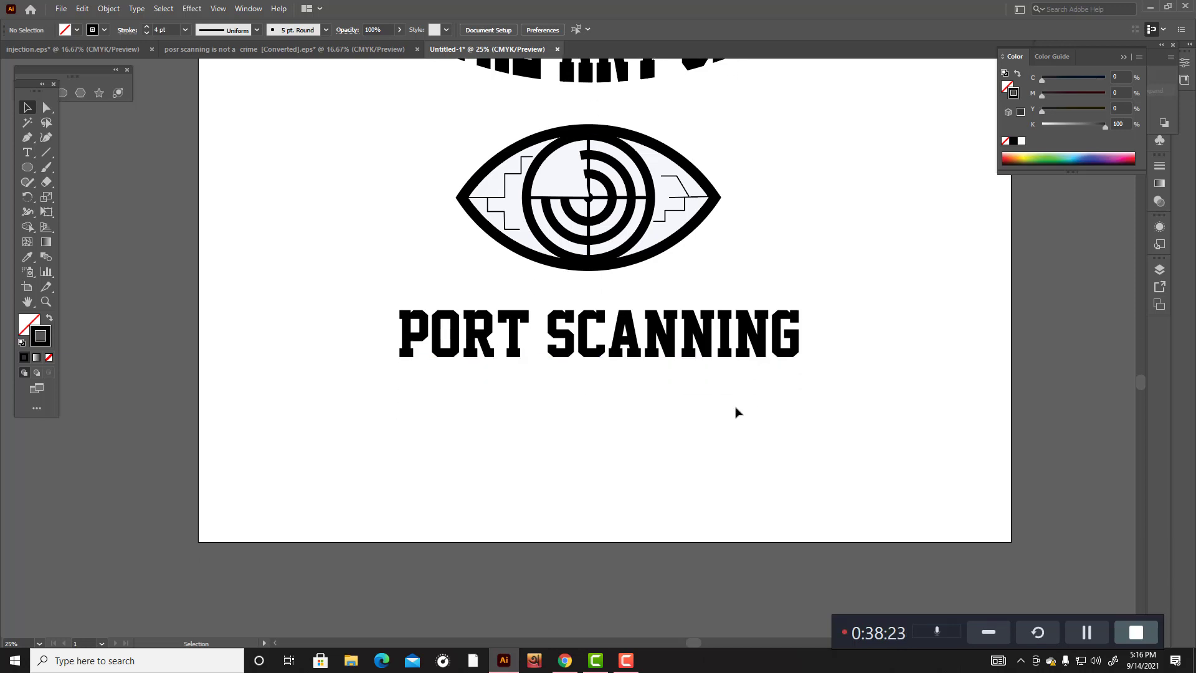
{"action": "scroll", "coordinate": [731, 412], "scroll_direction": "up", "scroll_amount": 4}
{"action": "scroll", "coordinate": [697, 371], "scroll_direction": "up", "scroll_amount": 2}
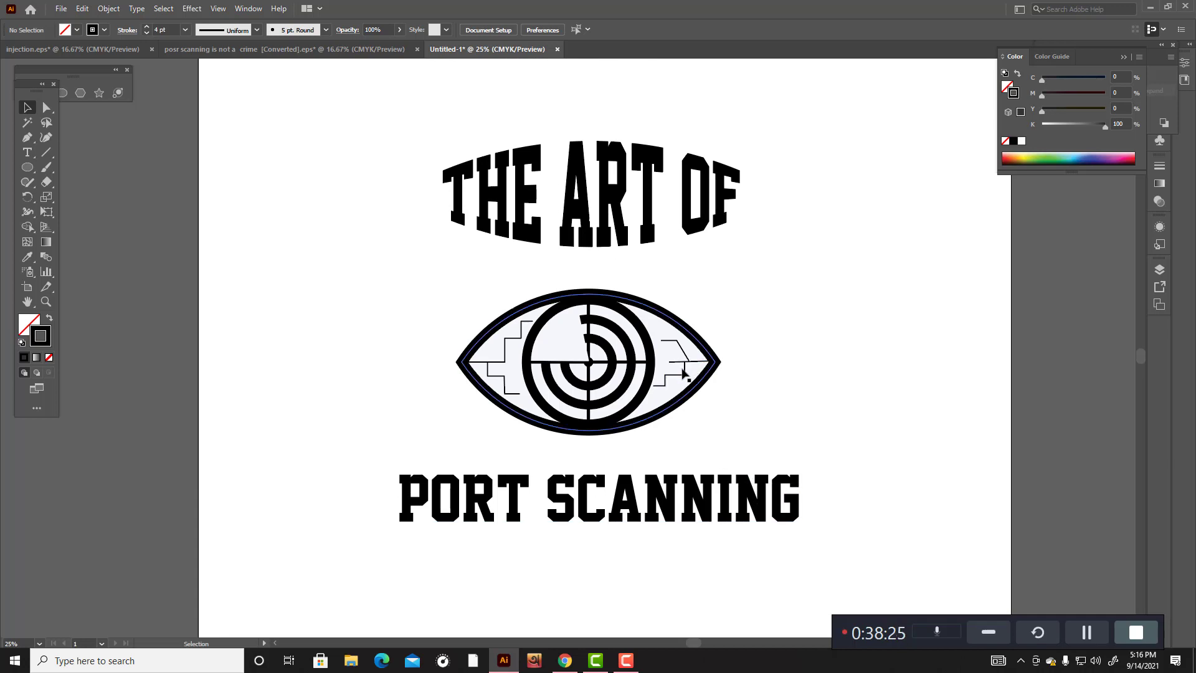
{"action": "scroll", "coordinate": [682, 375], "scroll_direction": "up", "scroll_amount": 4}
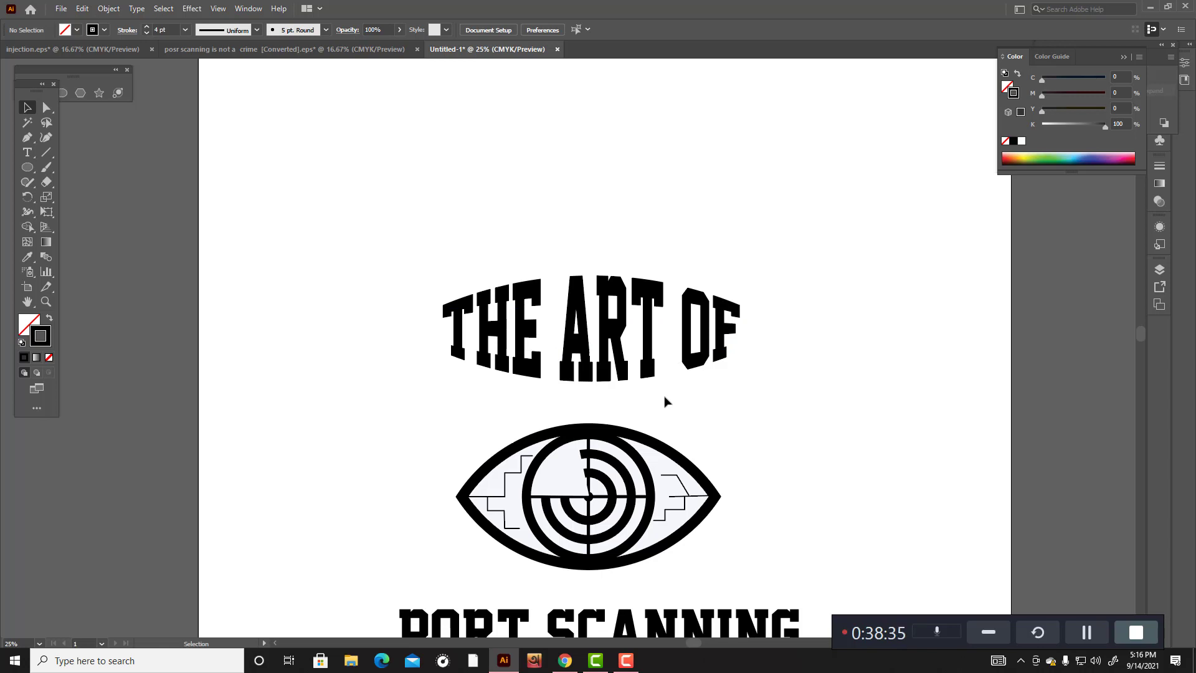
{"action": "scroll", "coordinate": [665, 401], "scroll_direction": "down", "scroll_amount": 1}
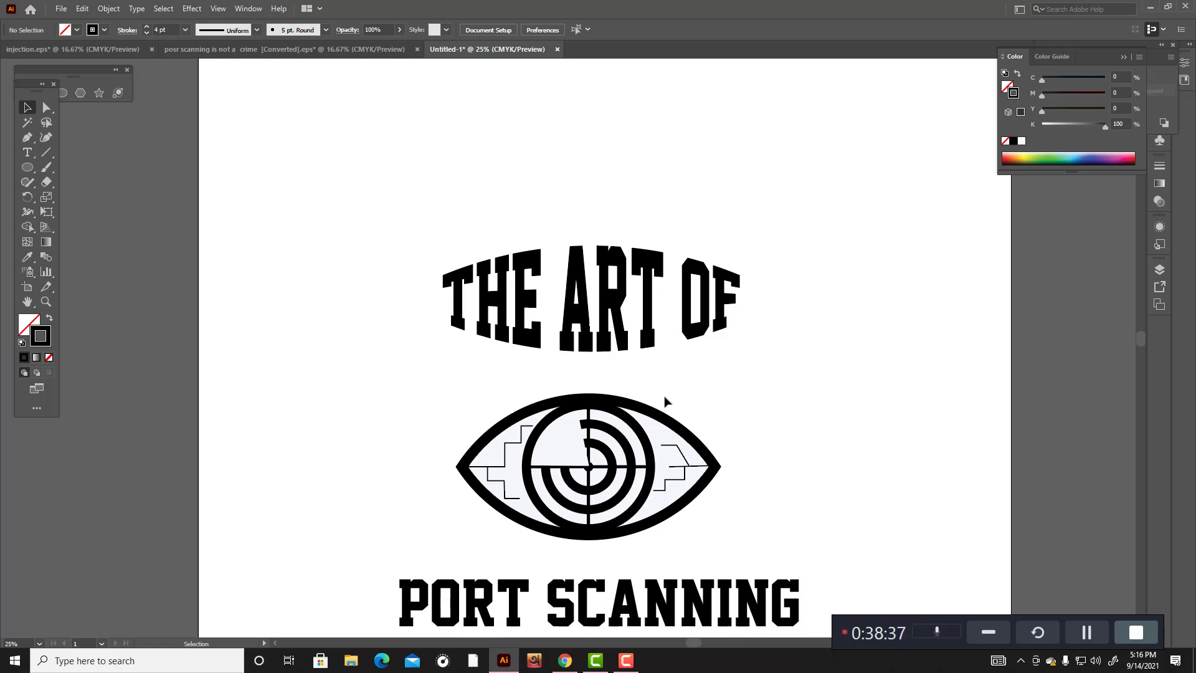
{"action": "scroll", "coordinate": [668, 313], "scroll_direction": "down", "scroll_amount": 1}
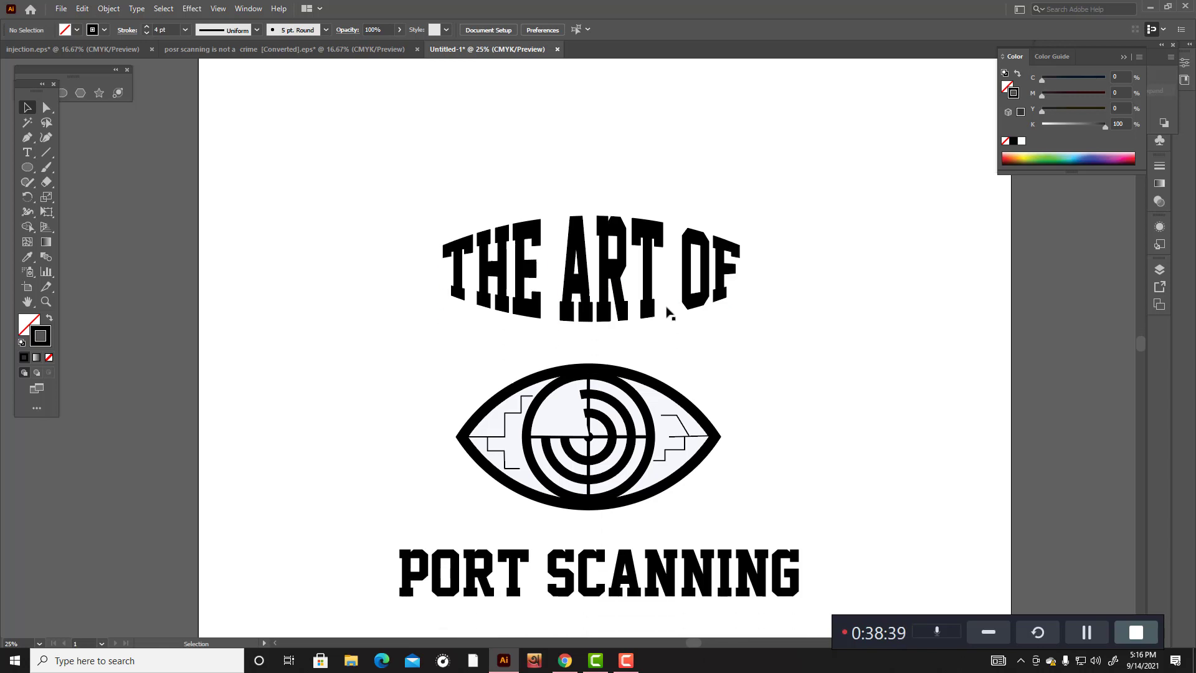
{"action": "scroll", "coordinate": [668, 328], "scroll_direction": "up", "scroll_amount": 1}
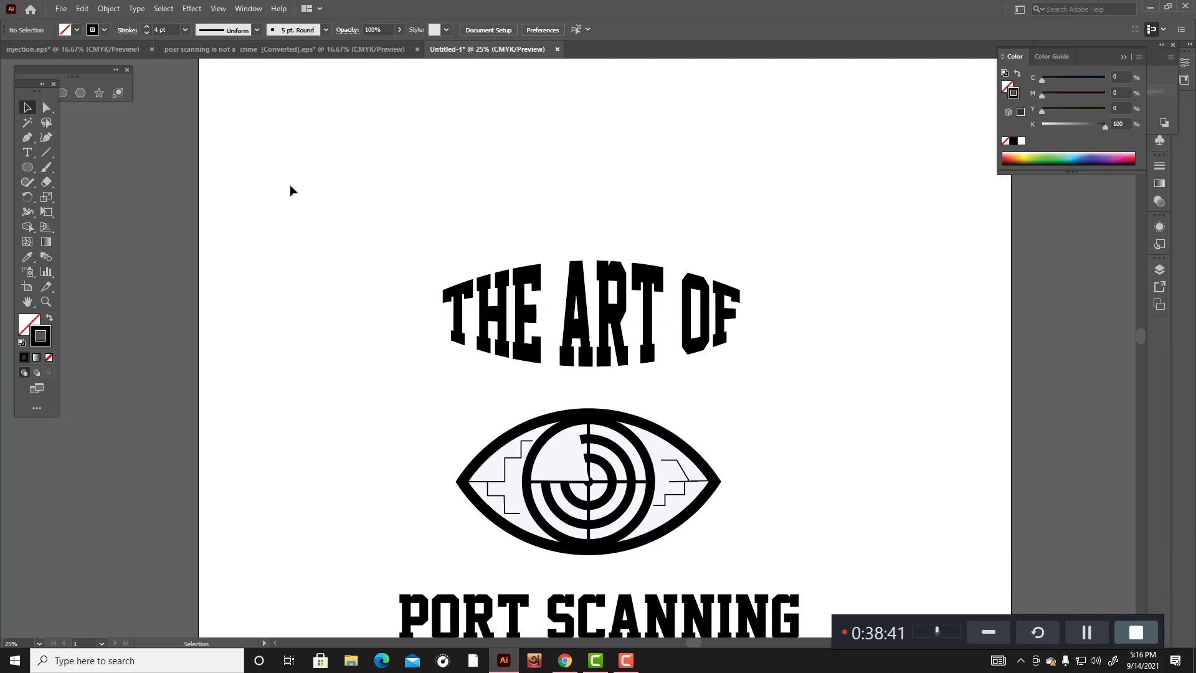
Step: Add the point text "NMAP" in the empty area above "THE ART OF"
{"action": "key", "text": "t"}
{"action": "left_click", "coordinate": [332, 250]}
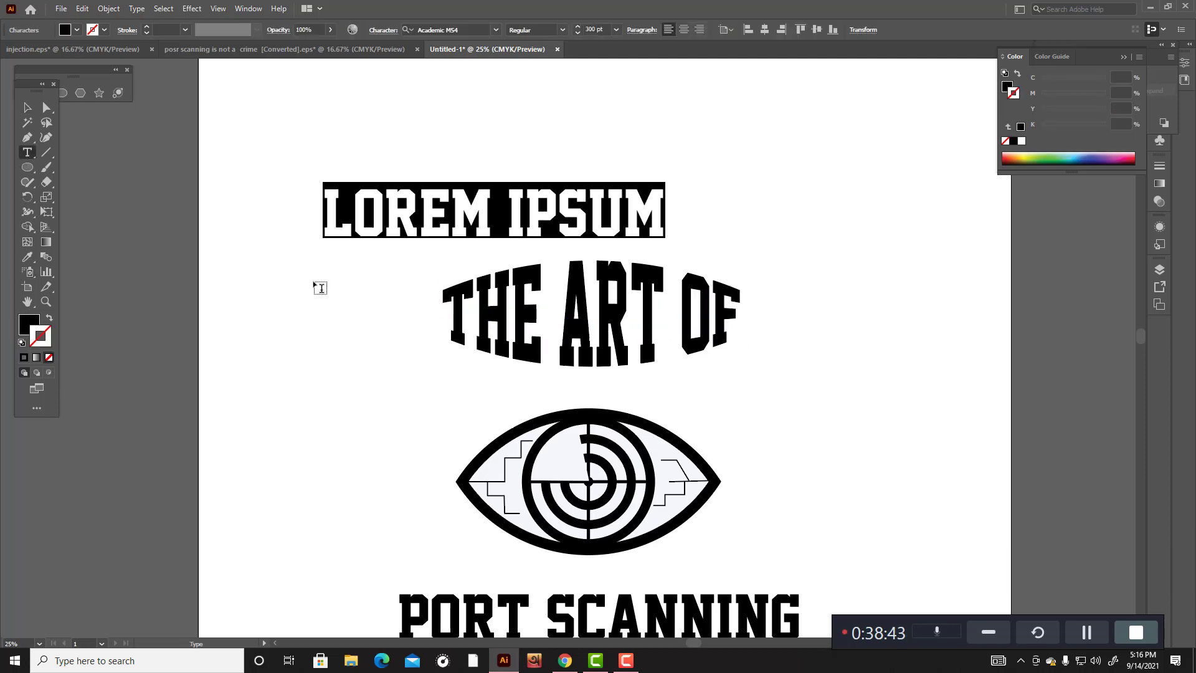
{"action": "key", "text": "BackSpace"}
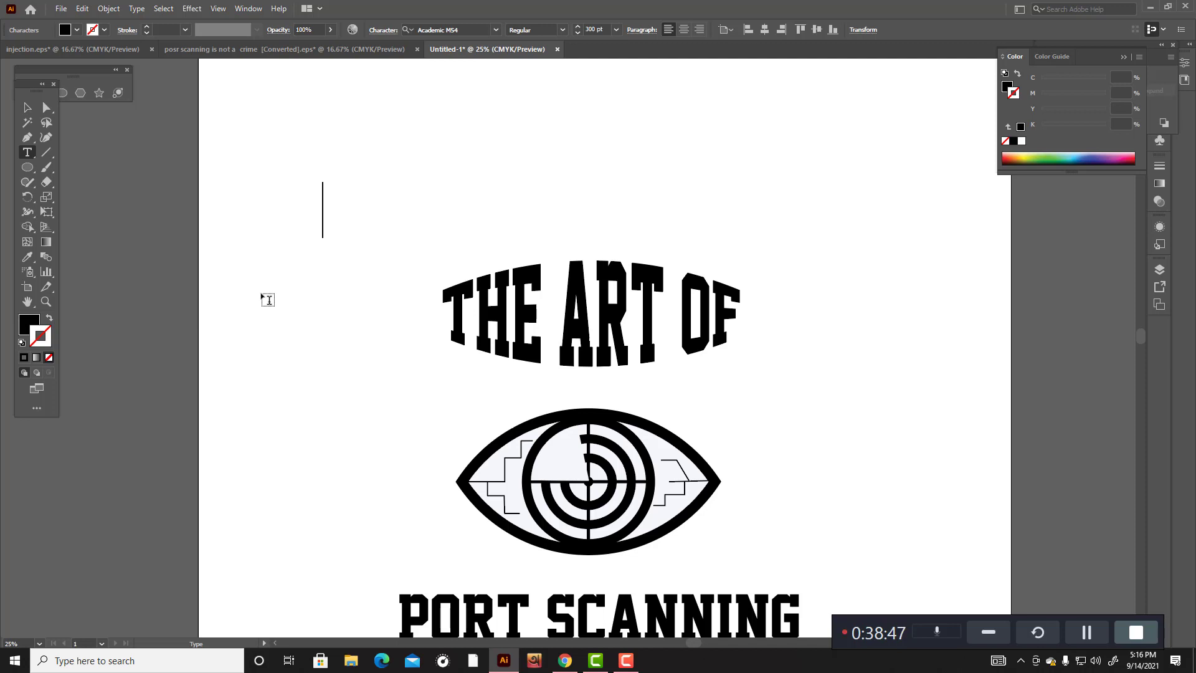
{"action": "type", "text": "N"}
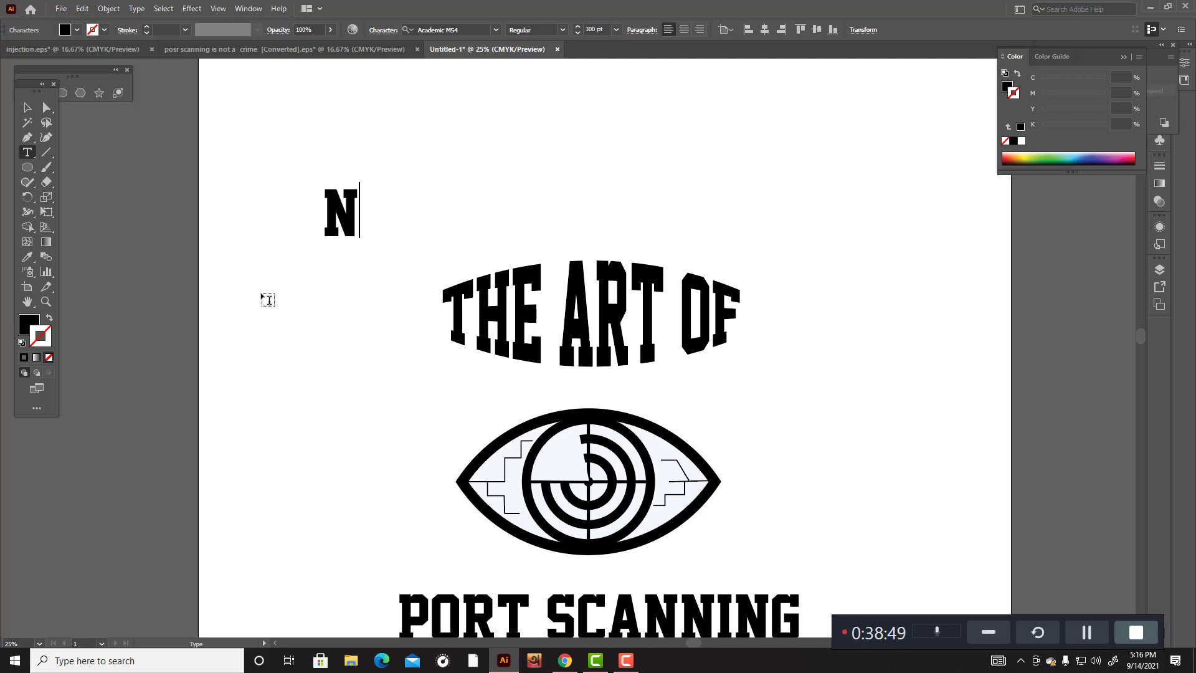
{"action": "type", "text": "MAP"}
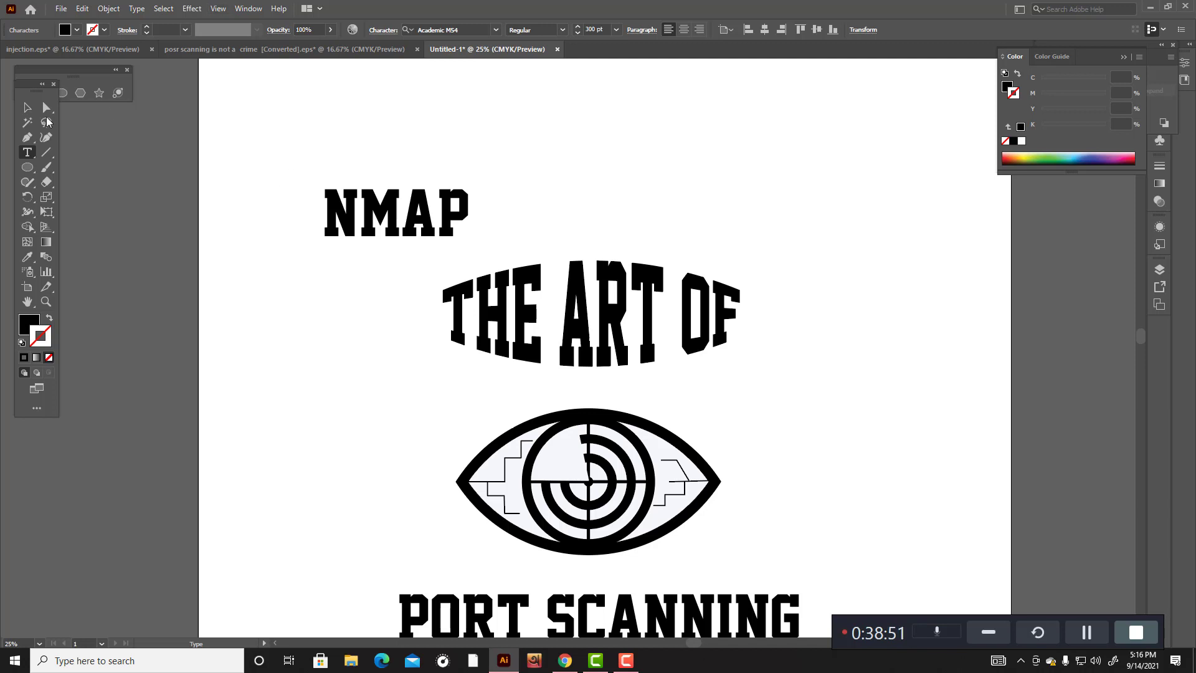
Step: Move the "NMAP" text so it sits centred just above "THE ART OF"
{"action": "left_click", "coordinate": [27, 107]}
{"action": "left_click_drag", "start_coordinate": [410, 228], "coordinate": [620, 212]}
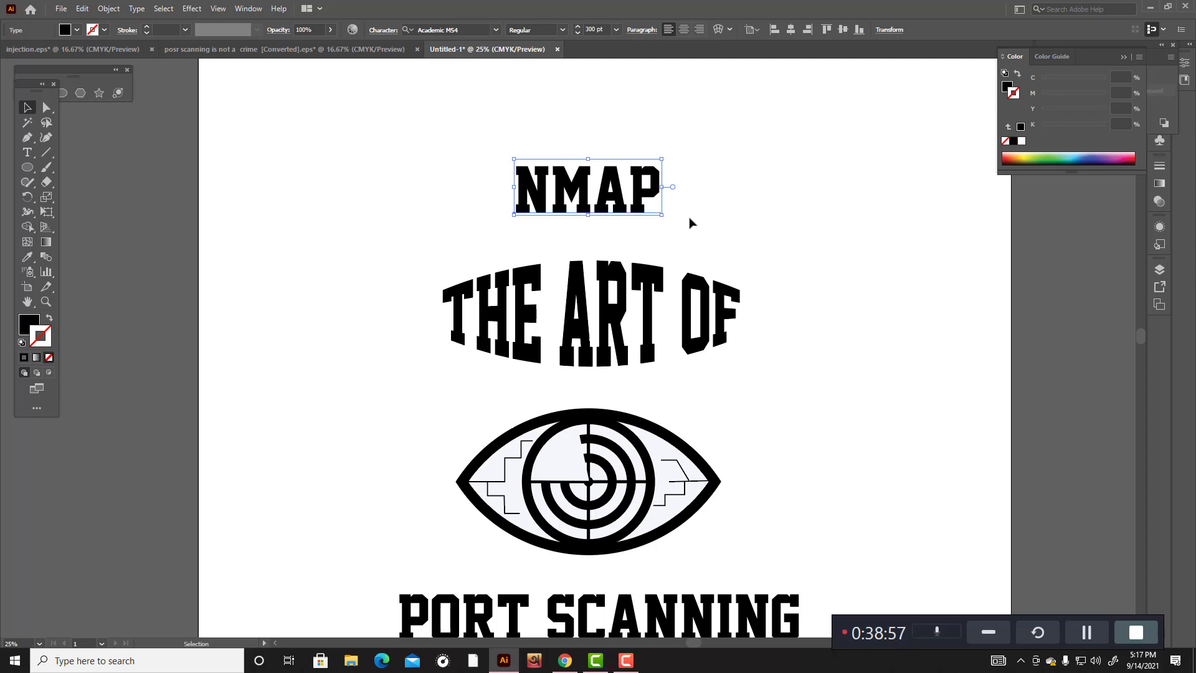
{"action": "scroll", "coordinate": [689, 222], "scroll_direction": "down", "scroll_amount": 3}
{"action": "scroll", "coordinate": [623, 227], "scroll_direction": "up", "scroll_amount": 2}
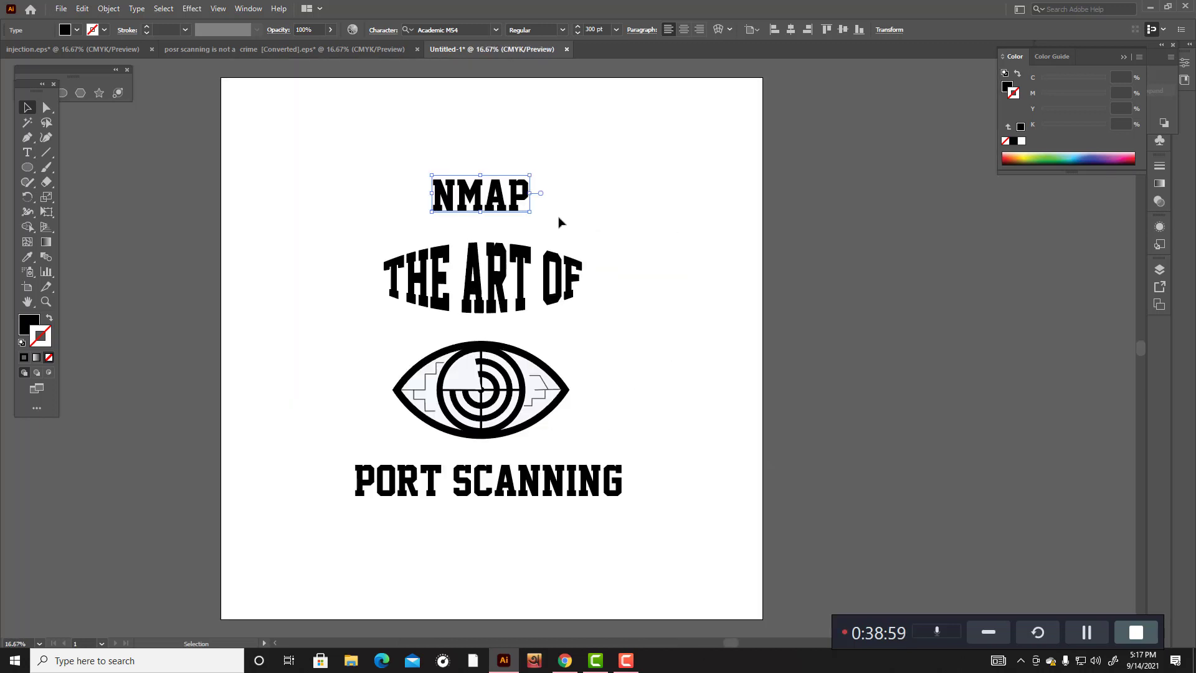
{"action": "left_click_drag", "start_coordinate": [475, 194], "coordinate": [476, 194]}
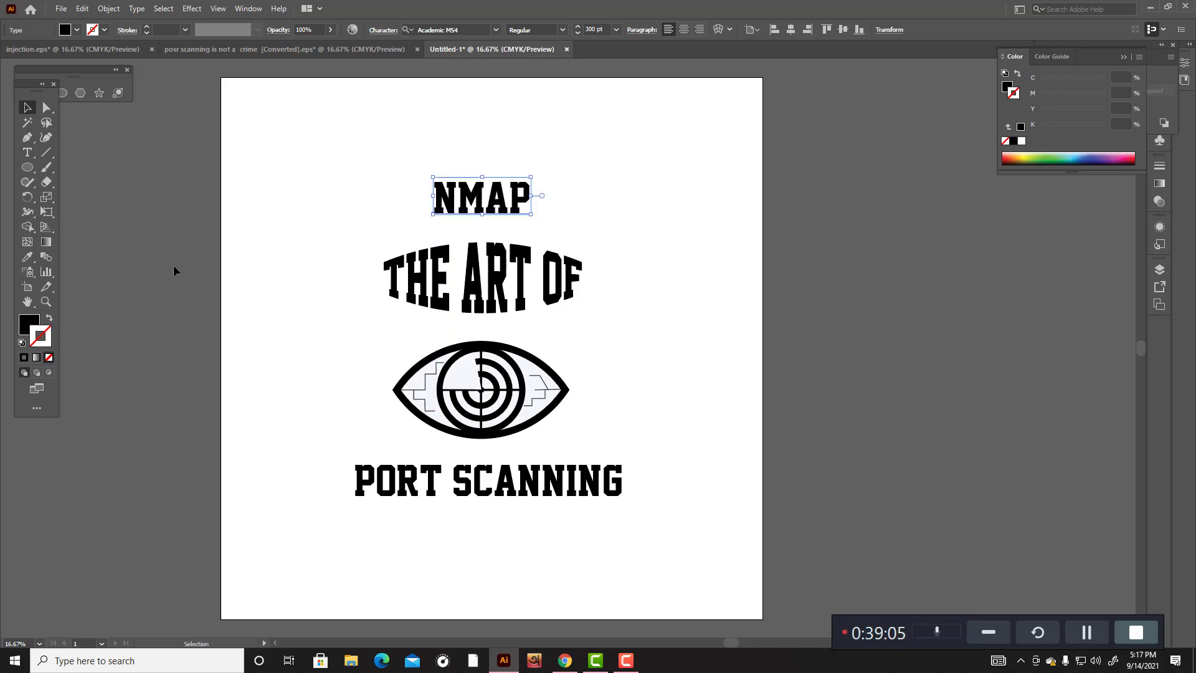
Step: Recolour the "NMAP" text with the white sampled from the artboard background, and deselect it
{"action": "left_click", "coordinate": [27, 257]}
{"action": "left_click", "coordinate": [268, 225]}
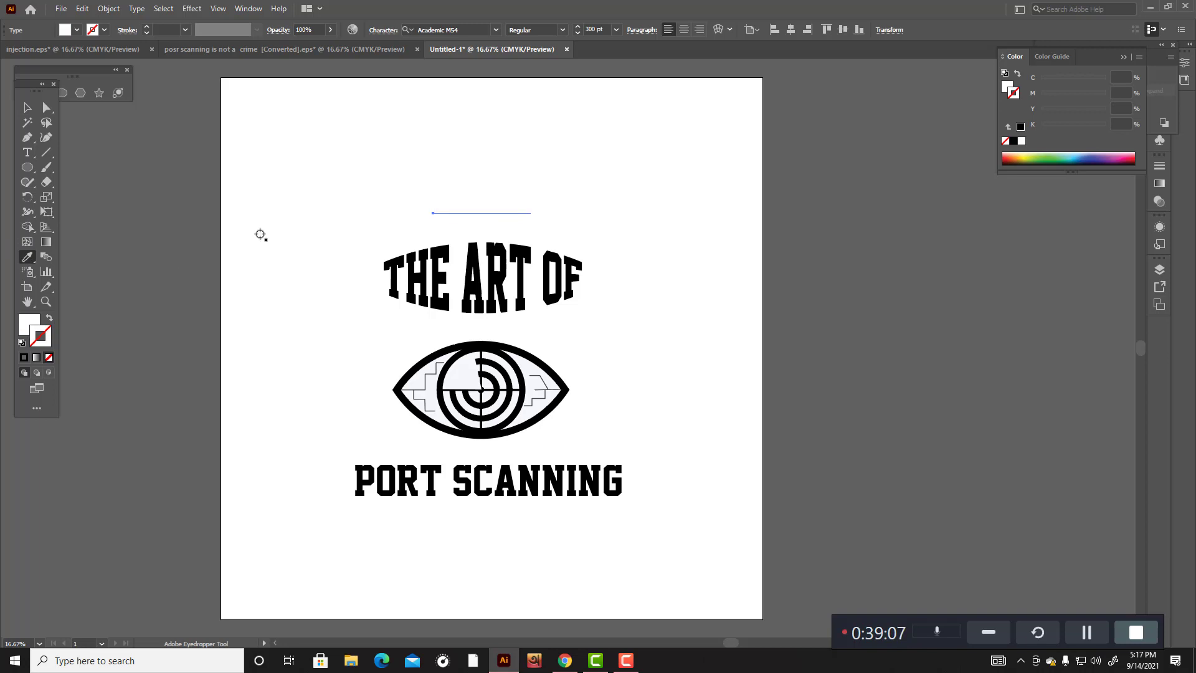
{"action": "left_click", "coordinate": [27, 107]}
{"action": "left_click", "coordinate": [236, 189]}
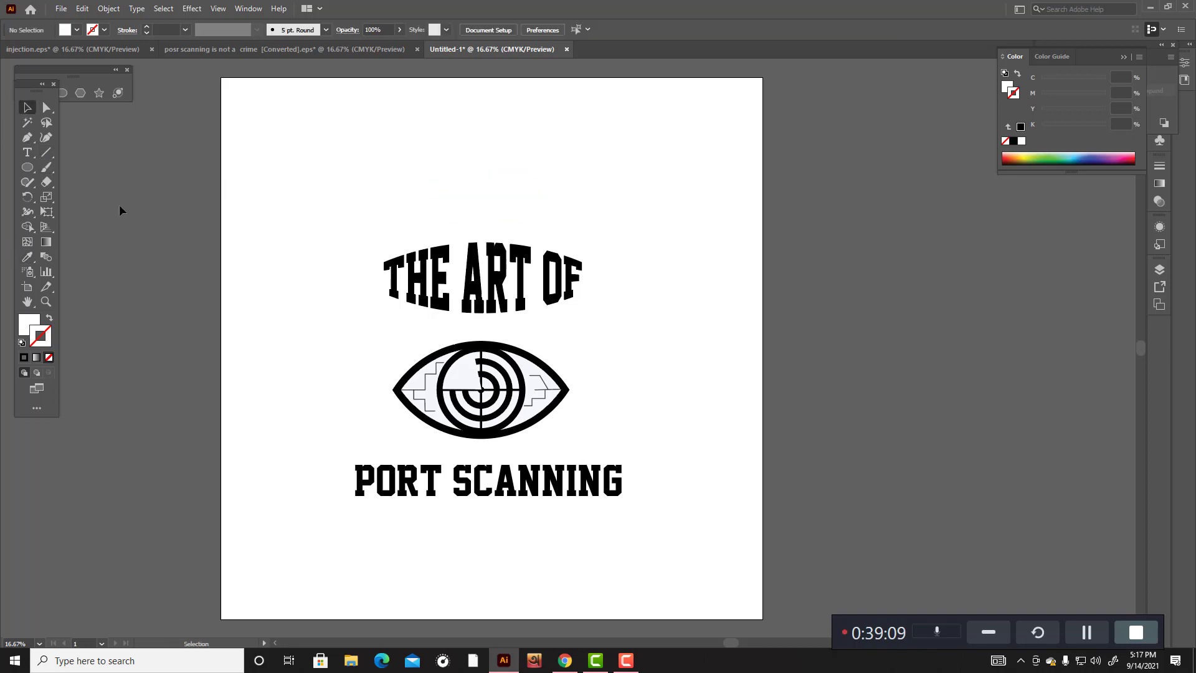
Step: Draw a rectangle about 736 by 358 px in the artboard's upper-left area and give it a black fill and white stroke
{"action": "left_click_drag", "start_coordinate": [27, 167], "coordinate": [75, 162]}
{"action": "left_click_drag", "start_coordinate": [229, 177], "coordinate": [333, 227]}
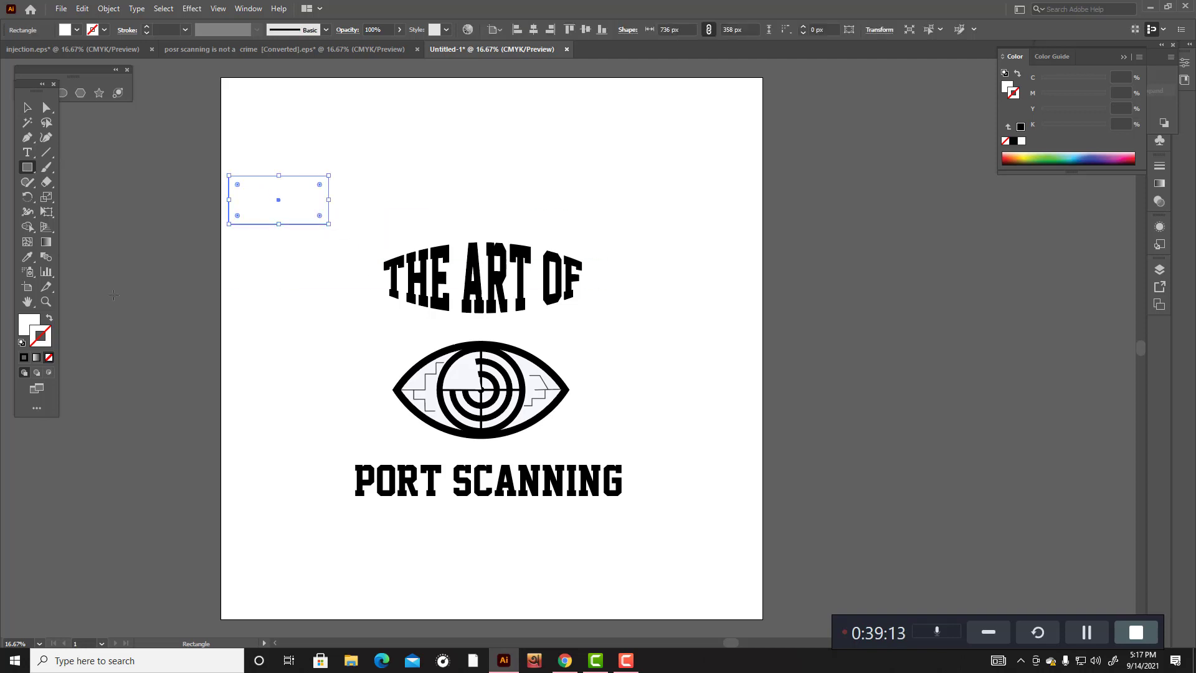
{"action": "left_click", "coordinate": [22, 343]}
{"action": "left_click", "coordinate": [49, 318]}
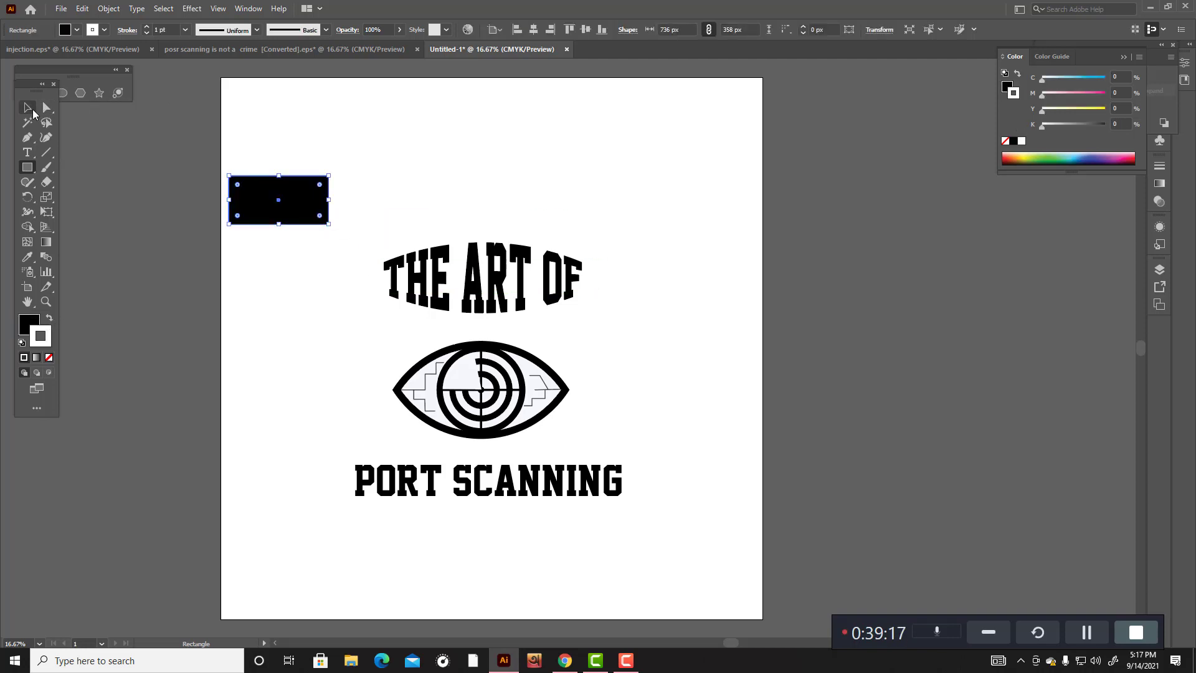
Step: Move the black rectangle behind the white "NMAP" text so that it backs all four letters
{"action": "key", "text": "v"}
{"action": "left_click_drag", "start_coordinate": [296, 200], "coordinate": [489, 198]}
{"action": "key", "text": "ctrl+f"}
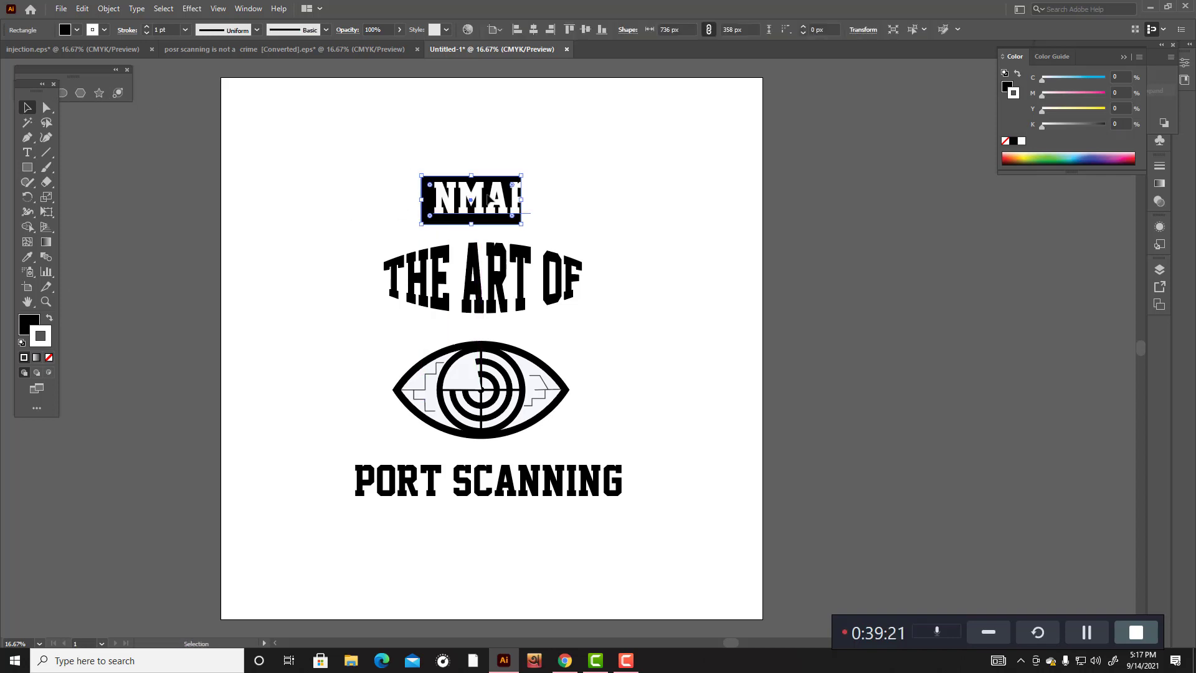
{"action": "key", "text": "Right"}
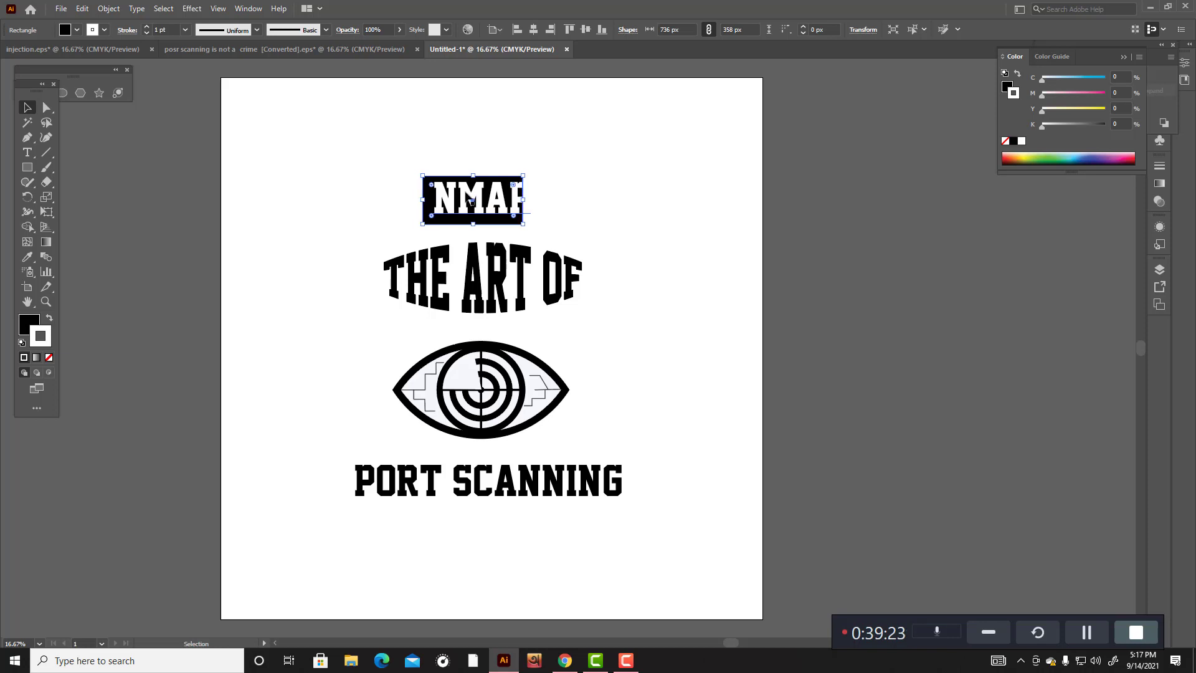
{"action": "key", "text": "Right"}
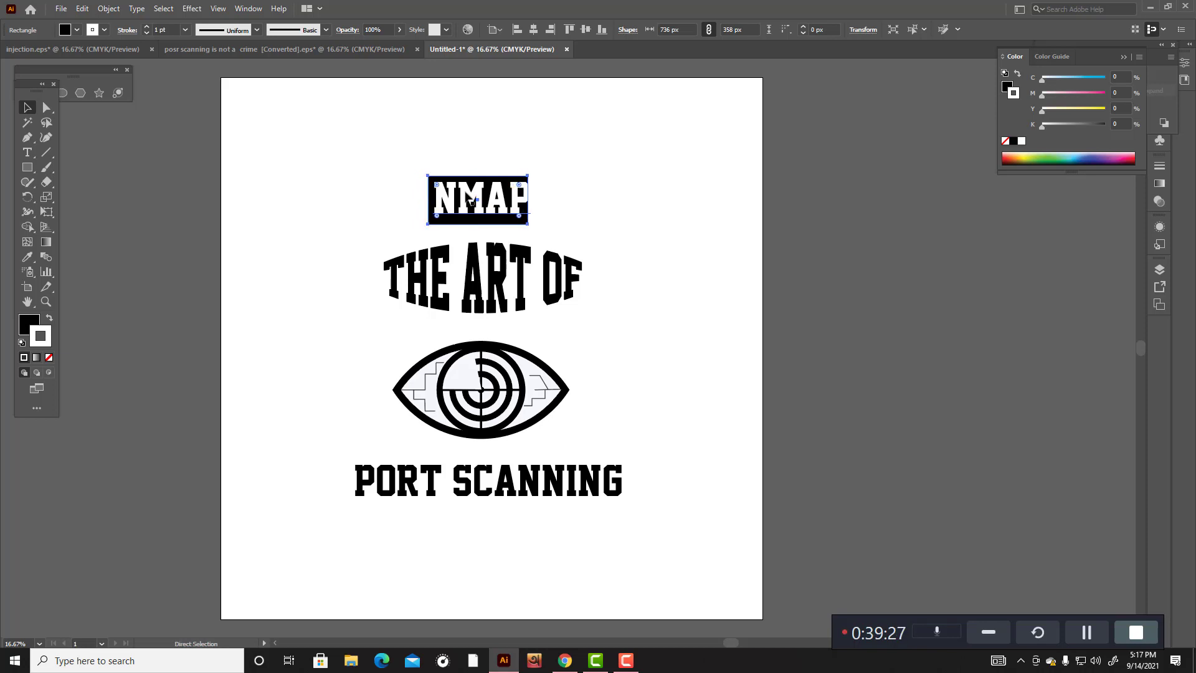
{"action": "key", "text": "ctrl+plus"}
{"action": "key", "text": "ctrl+plus"}
{"action": "key", "text": "ctrl+plus"}
{"action": "key", "text": "ctrl+plus"}
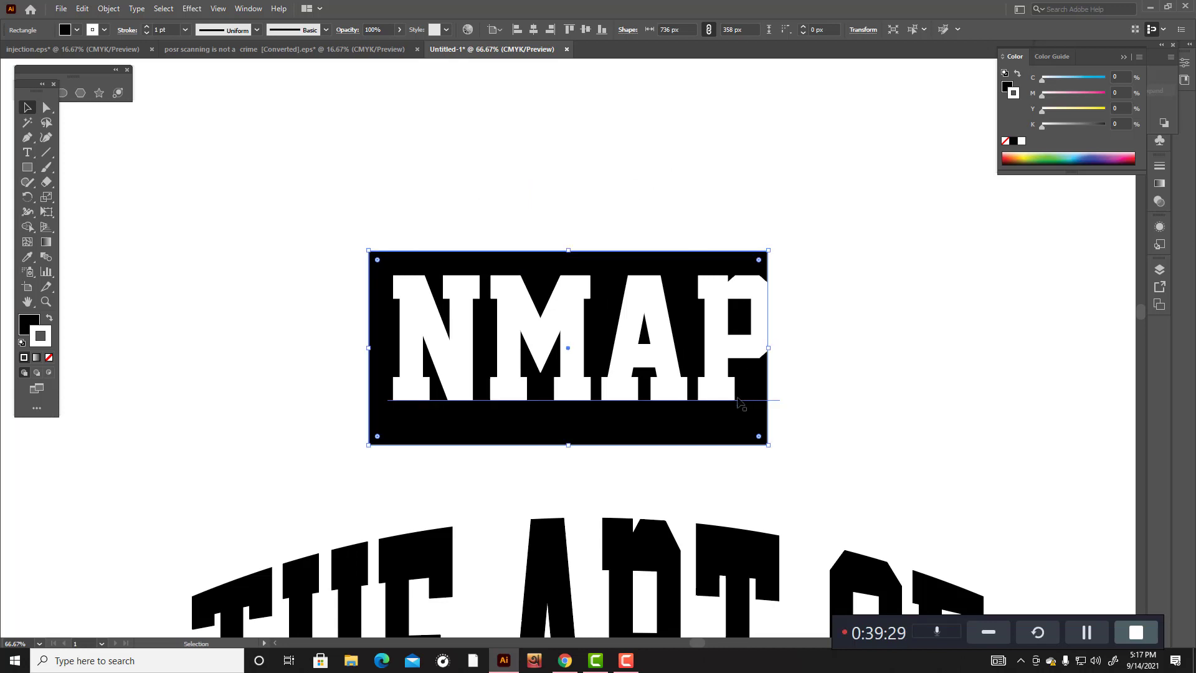
{"action": "left_click_drag", "start_coordinate": [704, 418], "coordinate": [719, 420]}
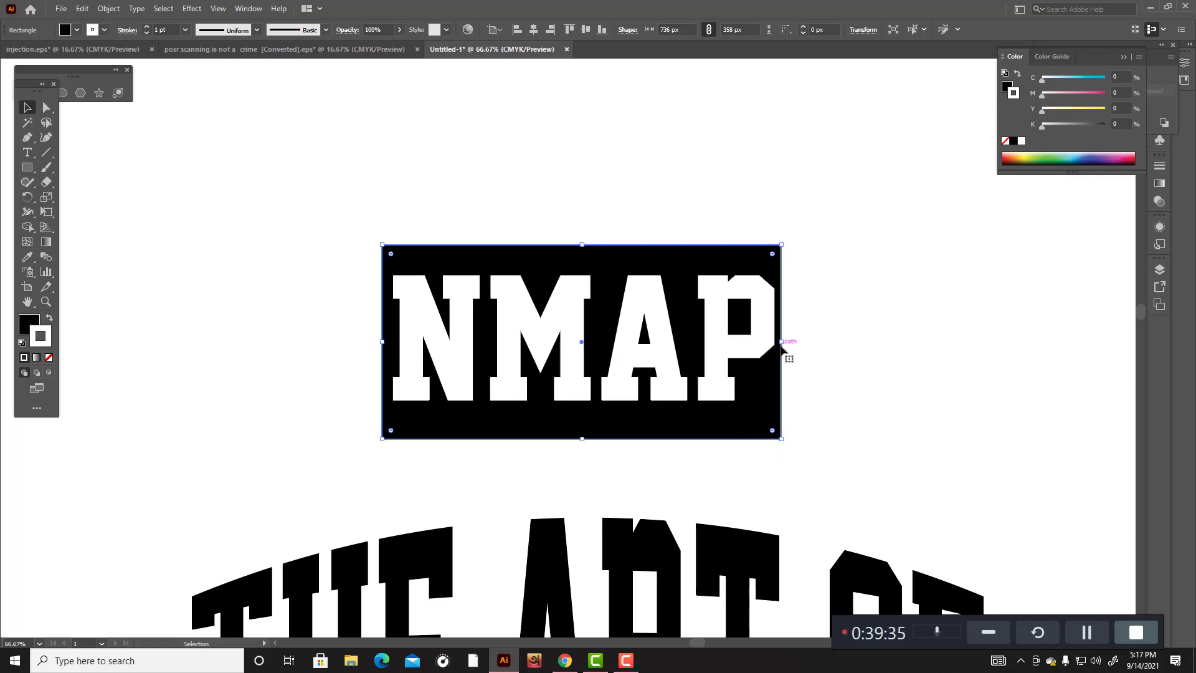
Step: Widen the black rectangle to about 830 px on both sides of "NMAP" and nudge the text slightly right within it
{"action": "left_click_drag", "start_coordinate": [783, 341], "coordinate": [817, 352]}
{"action": "mouse_move", "coordinate": [382, 342]}
{"action": "left_mouse_down"}
{"action": "mouse_move", "coordinate": [321, 348]}
{"action": "mouse_move", "coordinate": [359, 348]}
{"action": "left_mouse_up"}
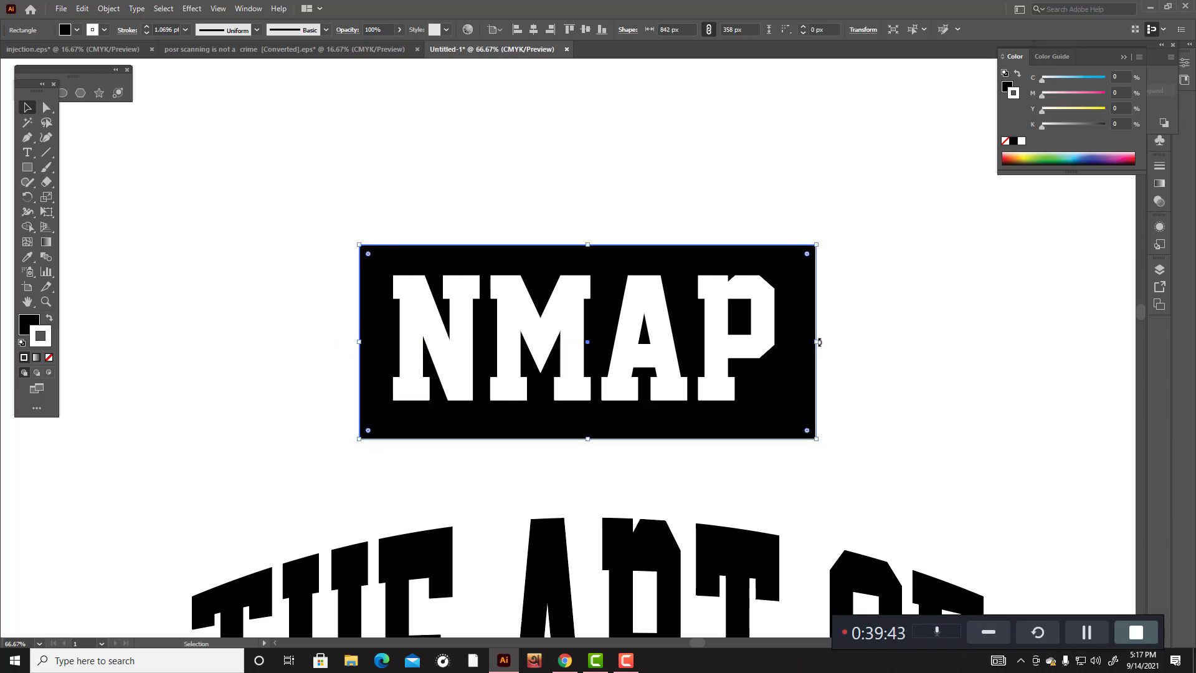
{"action": "mouse_move", "coordinate": [819, 342]}
{"action": "left_mouse_down"}
{"action": "mouse_move", "coordinate": [838, 347]}
{"action": "mouse_move", "coordinate": [814, 347]}
{"action": "left_mouse_up"}
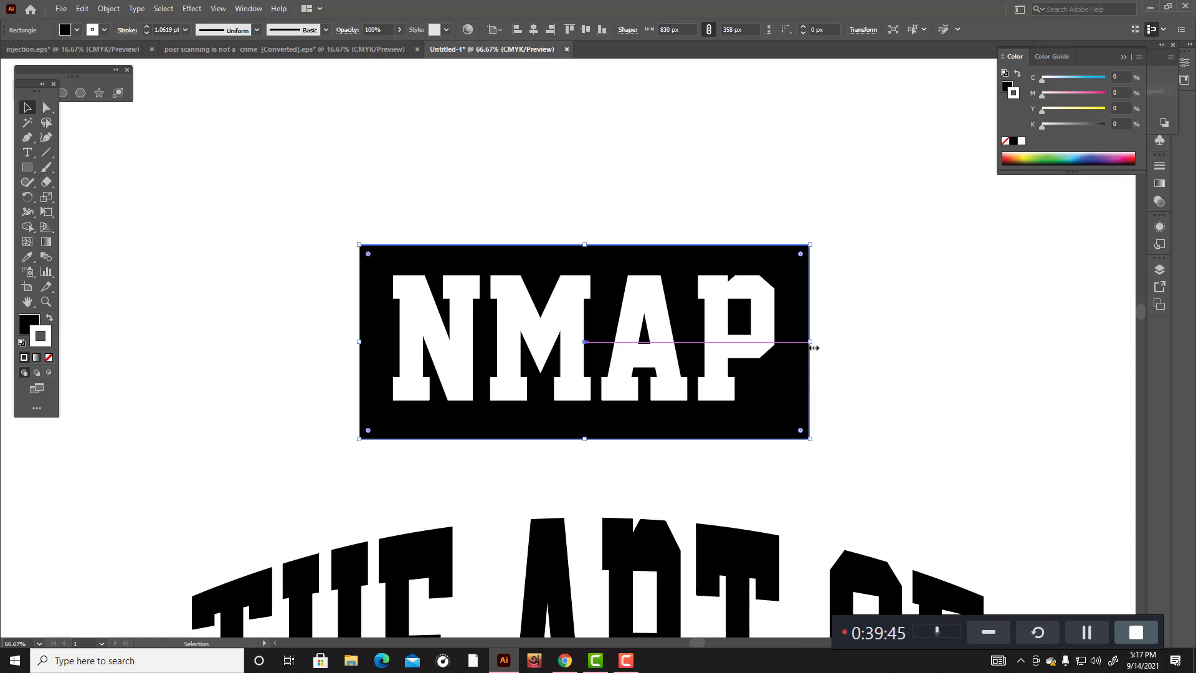
{"action": "left_click", "coordinate": [580, 344]}
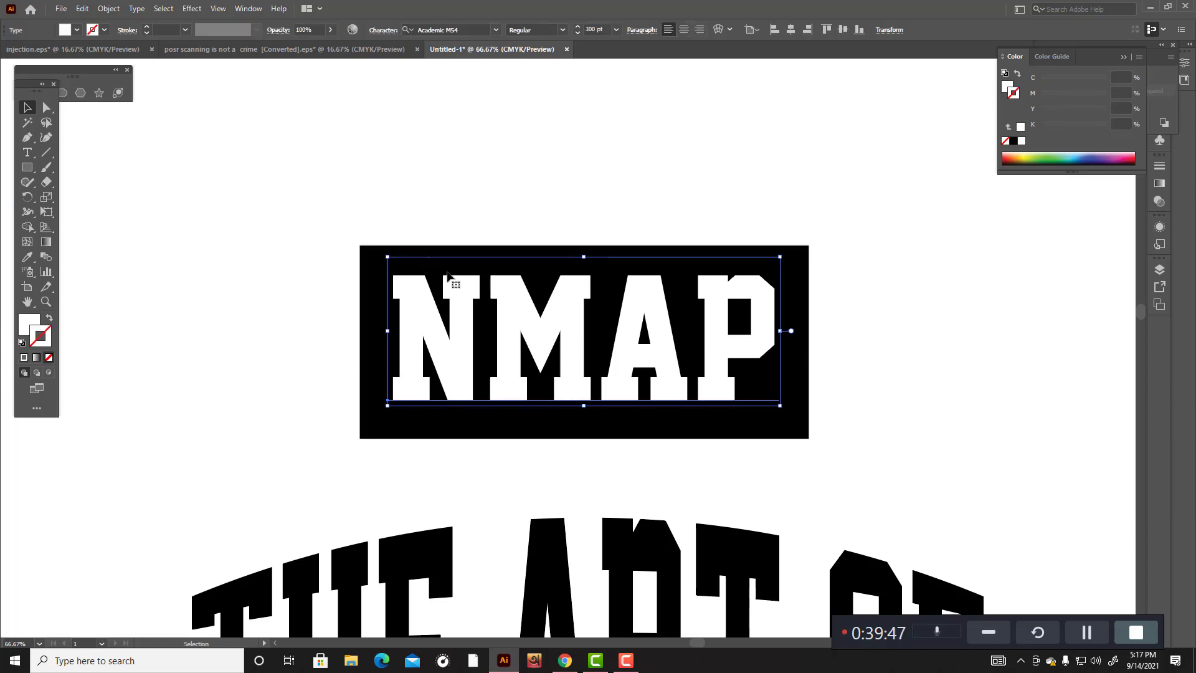
{"action": "key", "text": "Right"}
{"action": "key", "text": "Right"}
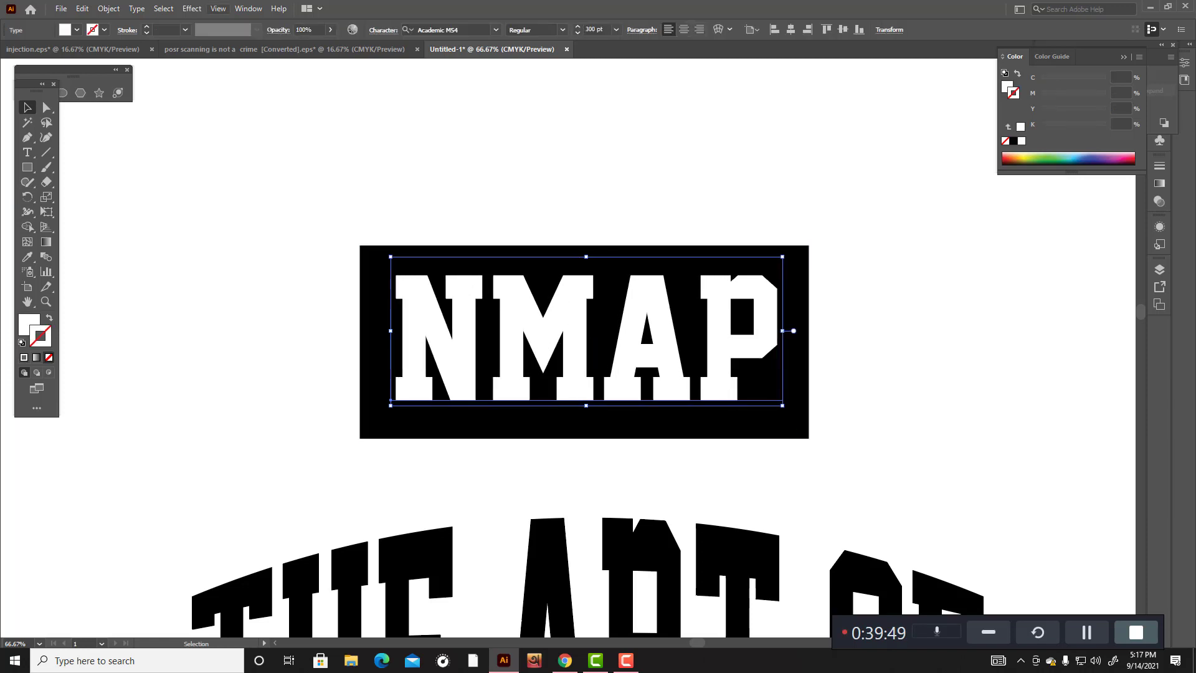
Step: Flatten the transparency of the "NMAP" text with the High Resolution preset, converting all text and strokes to outlines, and deselect it
{"action": "left_click", "coordinate": [108, 9]}
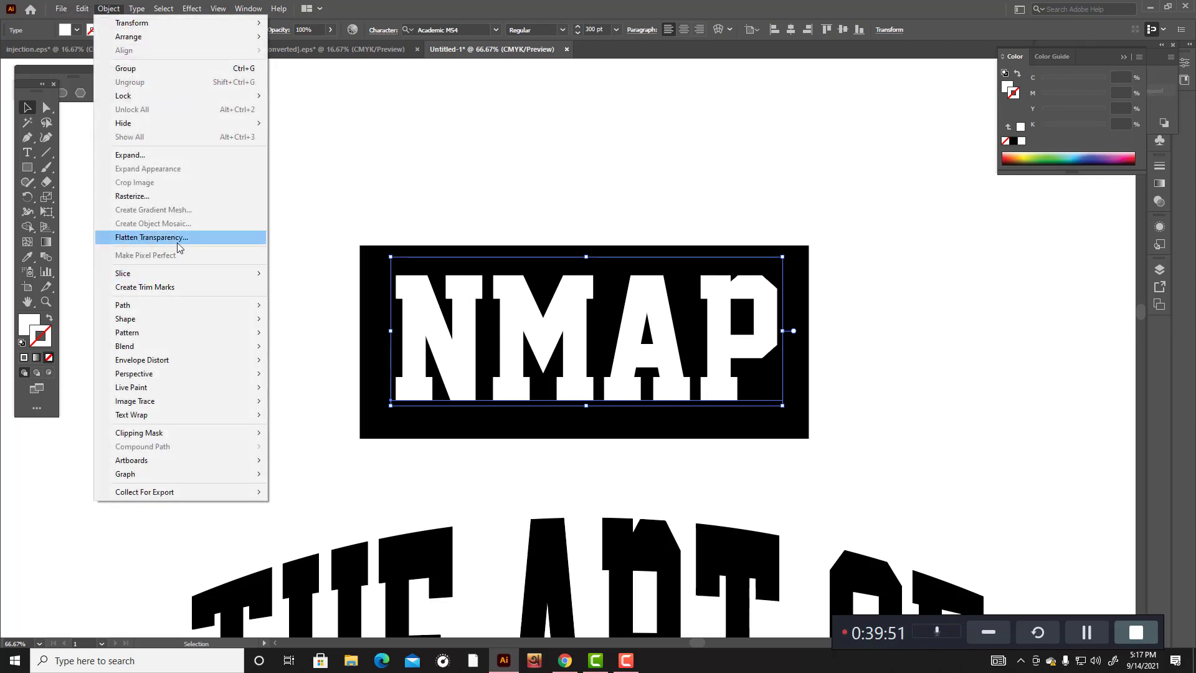
{"action": "left_click", "coordinate": [178, 239]}
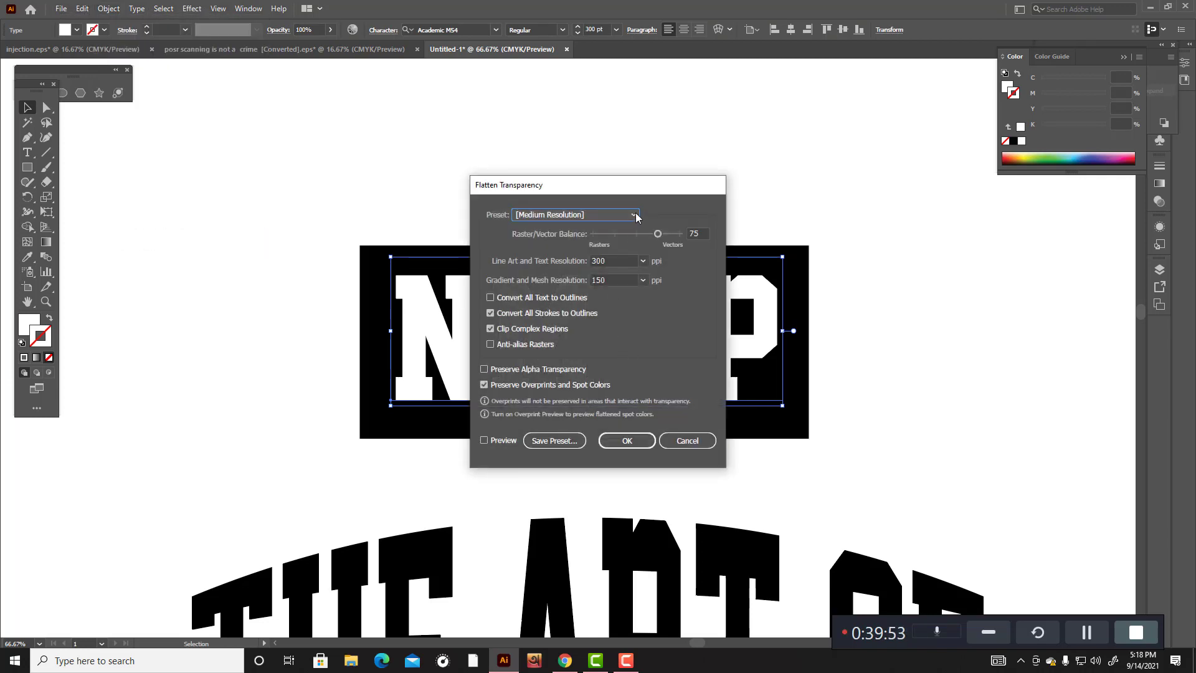
{"action": "left_click", "coordinate": [635, 215]}
{"action": "left_click", "coordinate": [599, 244]}
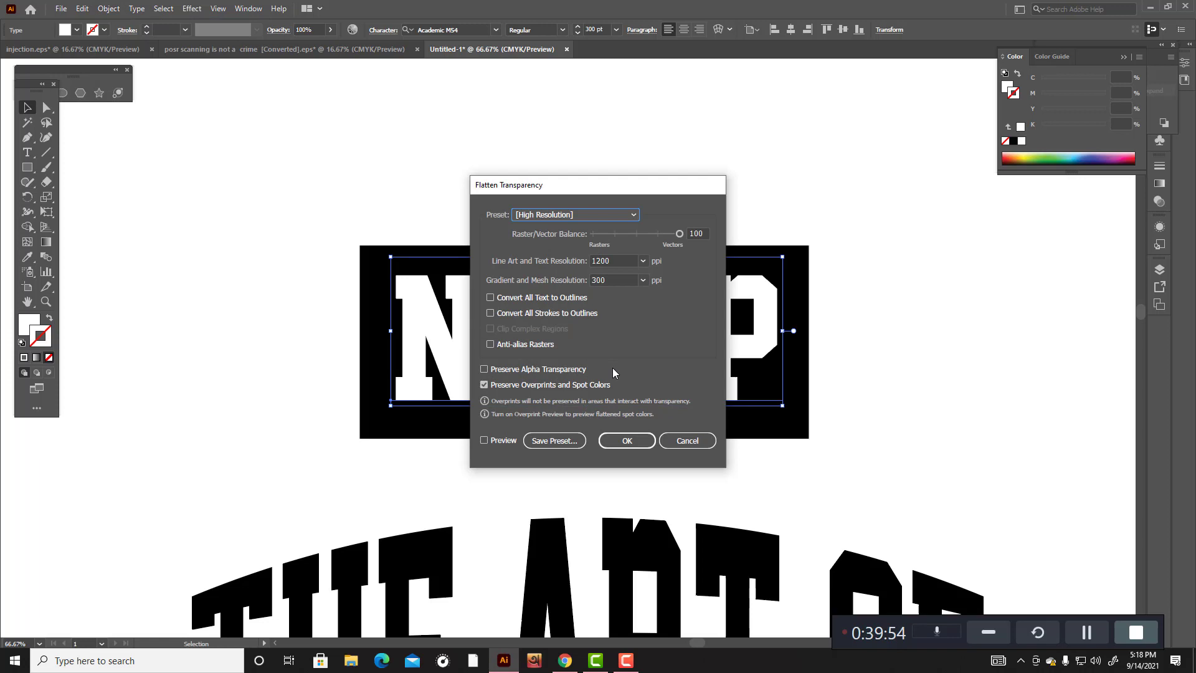
{"action": "left_click", "coordinate": [490, 298]}
{"action": "left_click", "coordinate": [492, 312]}
{"action": "left_click", "coordinate": [627, 441]}
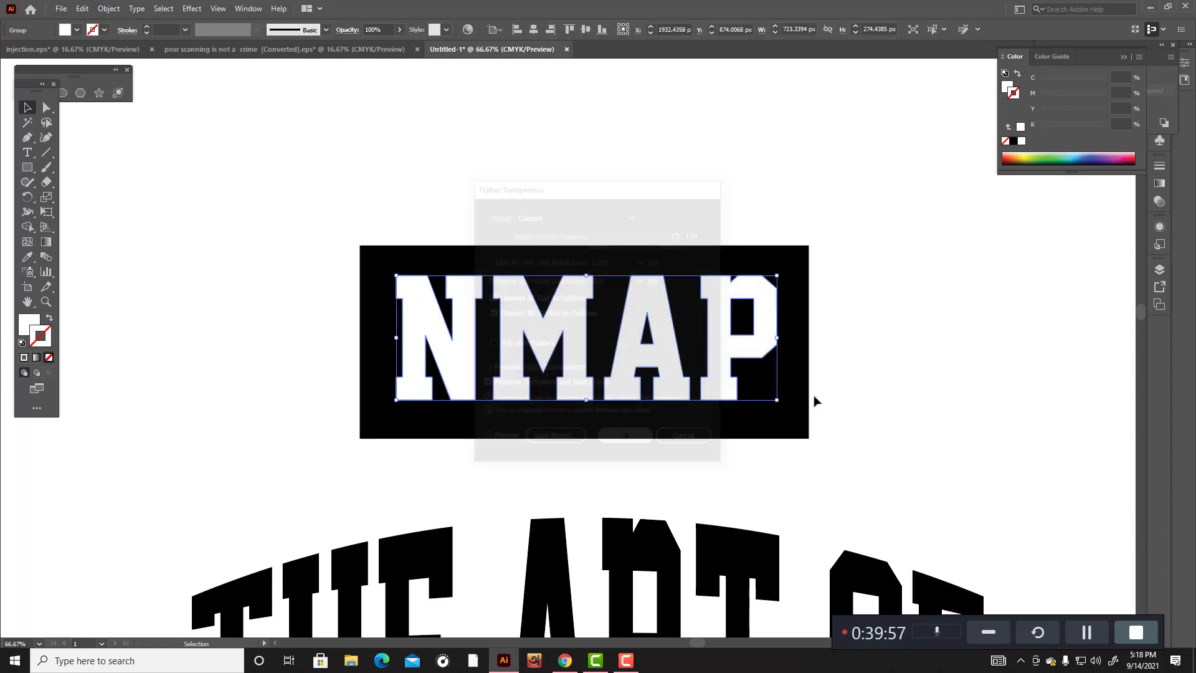
{"action": "left_click", "coordinate": [836, 393]}
{"action": "scroll", "coordinate": [828, 387], "scroll_direction": "down", "scroll_amount": 2}
{"action": "left_click", "coordinate": [740, 279]}
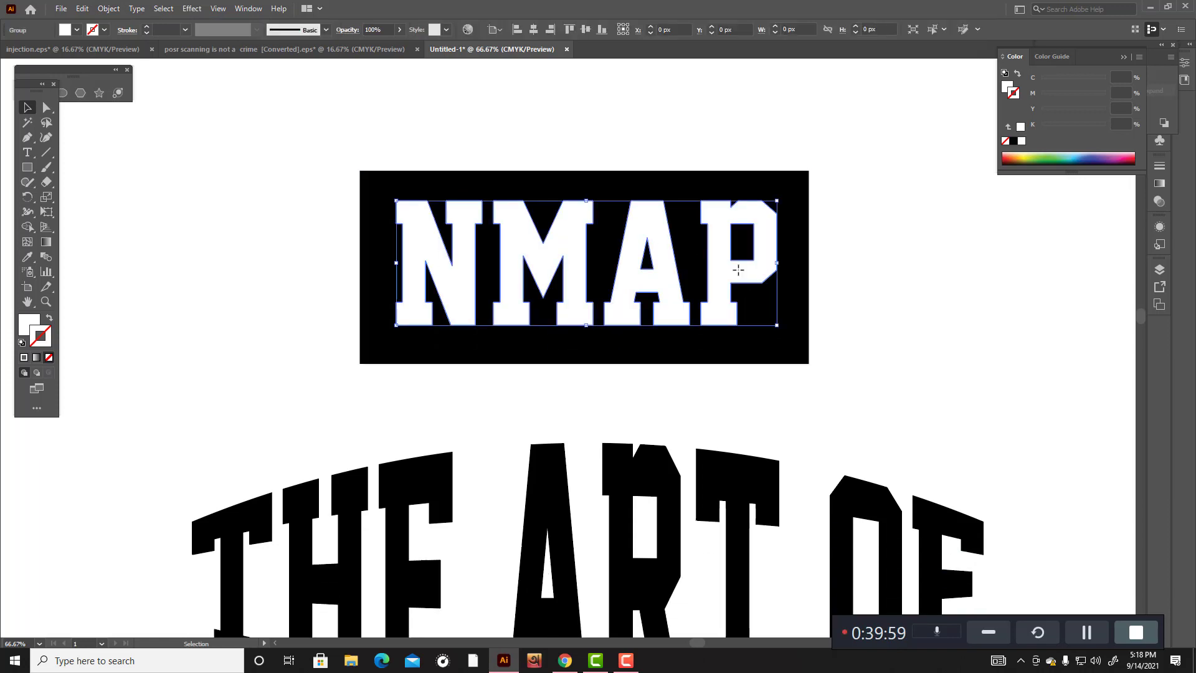
{"action": "left_click", "coordinate": [900, 235]}
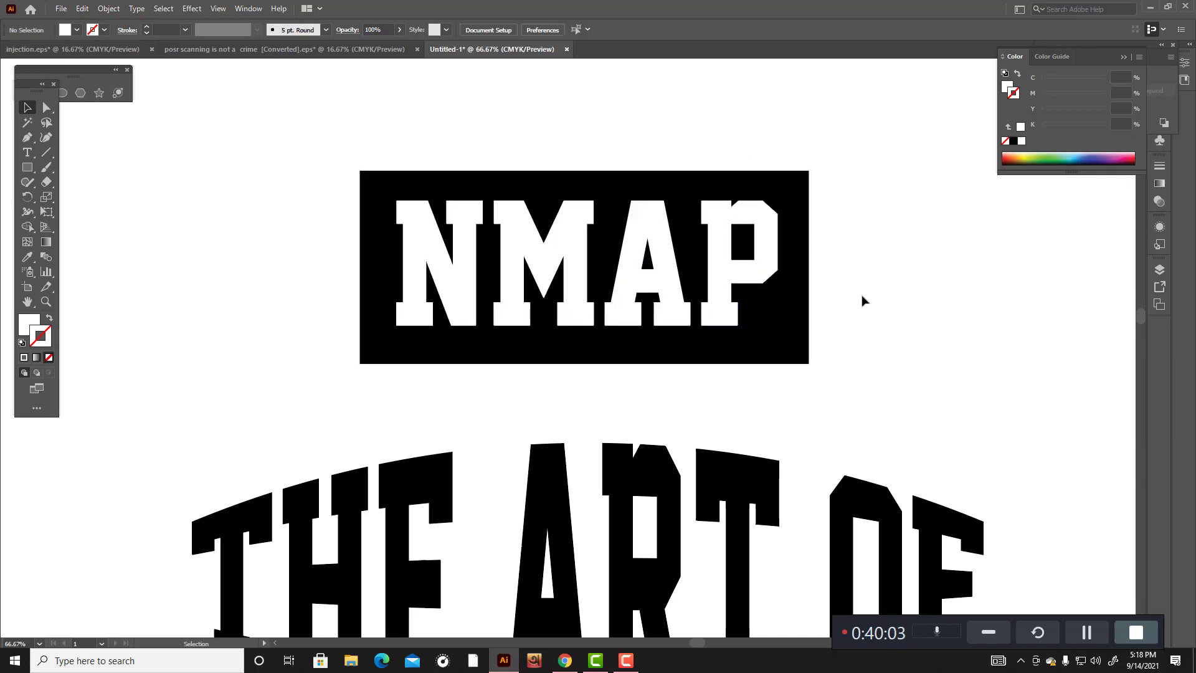
Step: Round all four corners of the black rectangle behind "NMAP" to a radius of about 28.7 px
{"action": "left_click", "coordinate": [392, 198]}
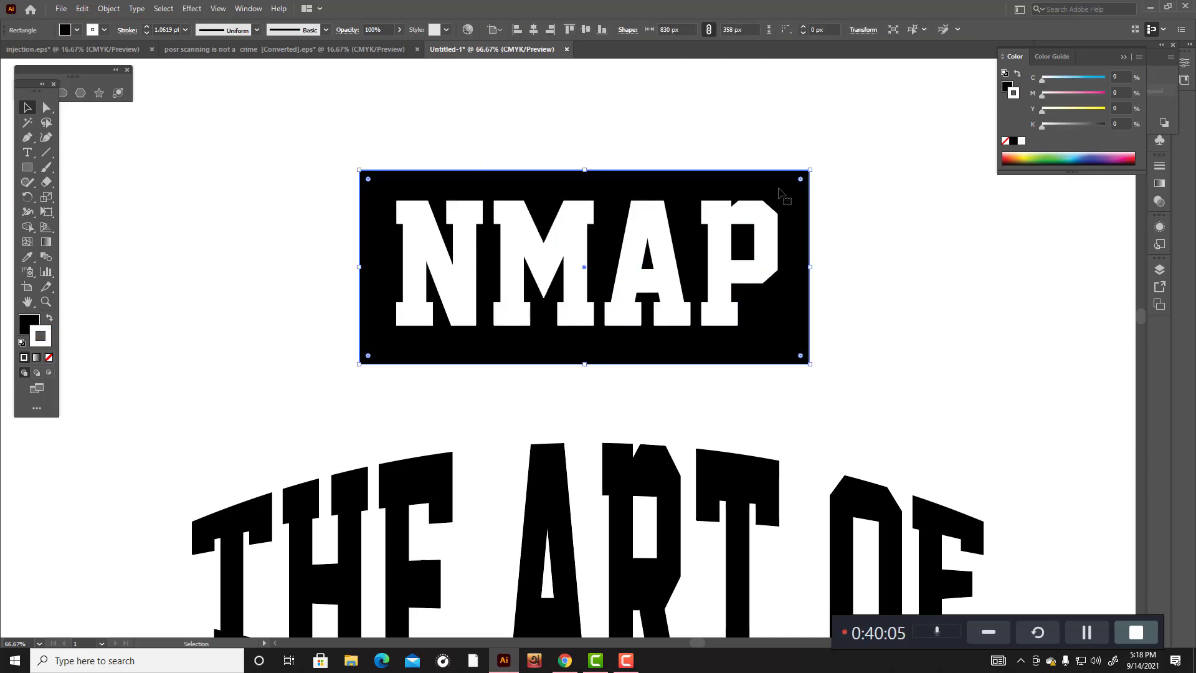
{"action": "left_click", "coordinate": [47, 108]}
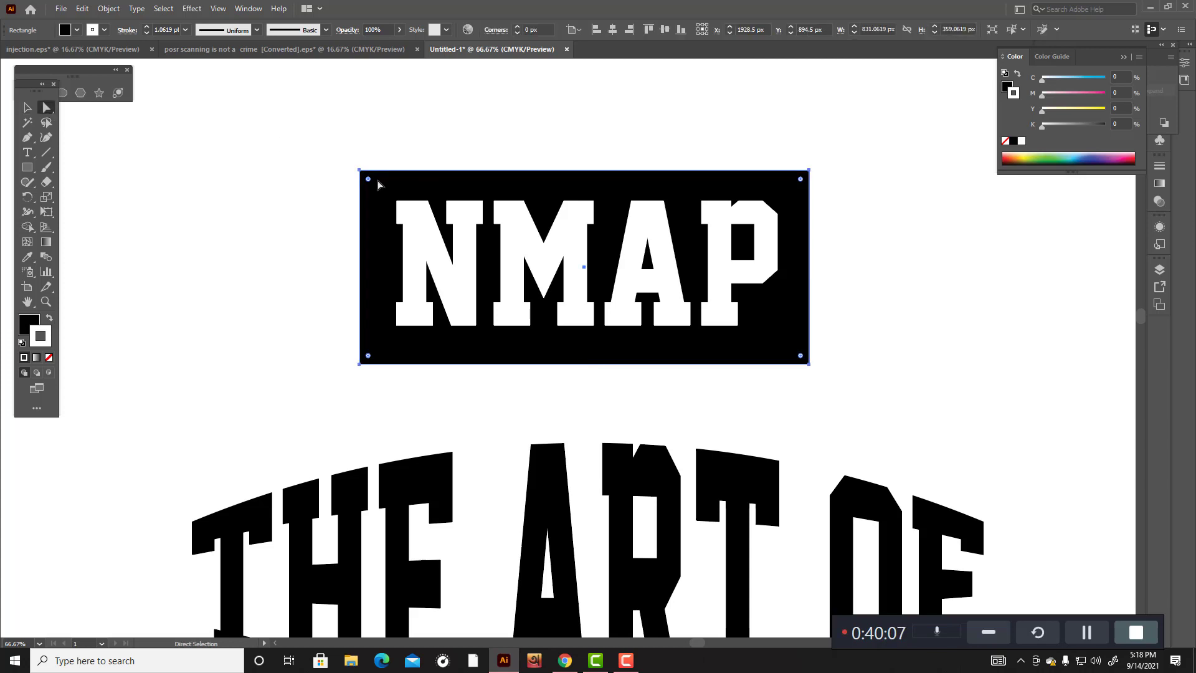
{"action": "left_click_drag", "start_coordinate": [368, 180], "coordinate": [393, 192]}
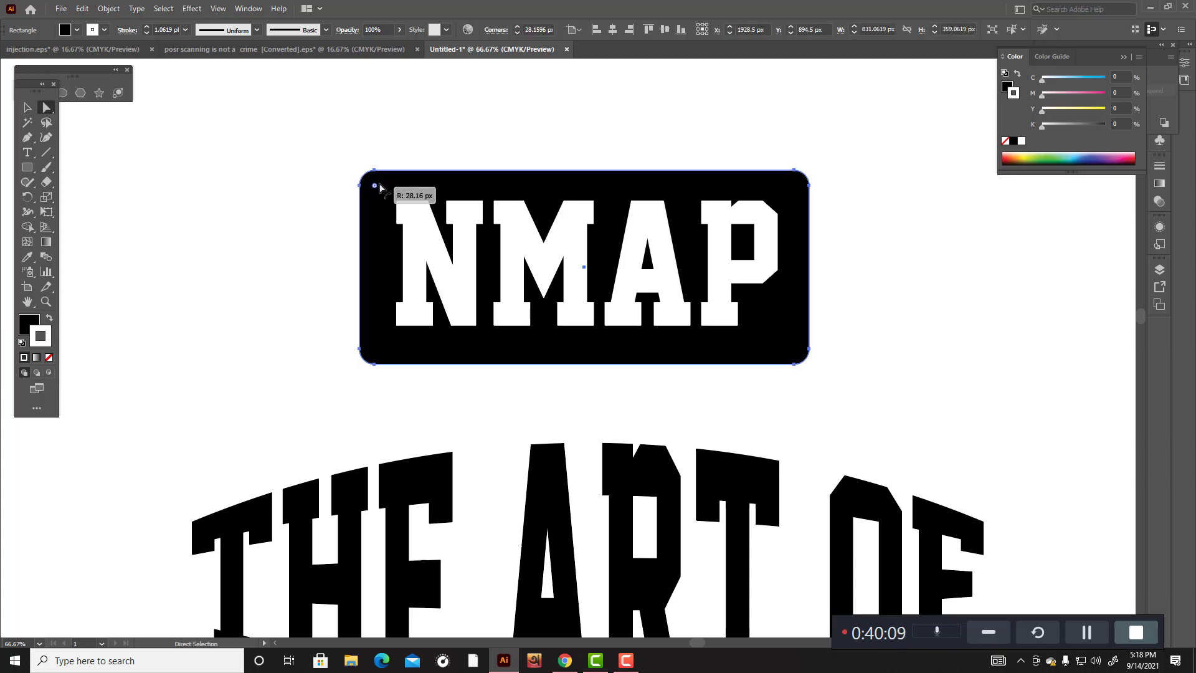
{"action": "left_click", "coordinate": [28, 108]}
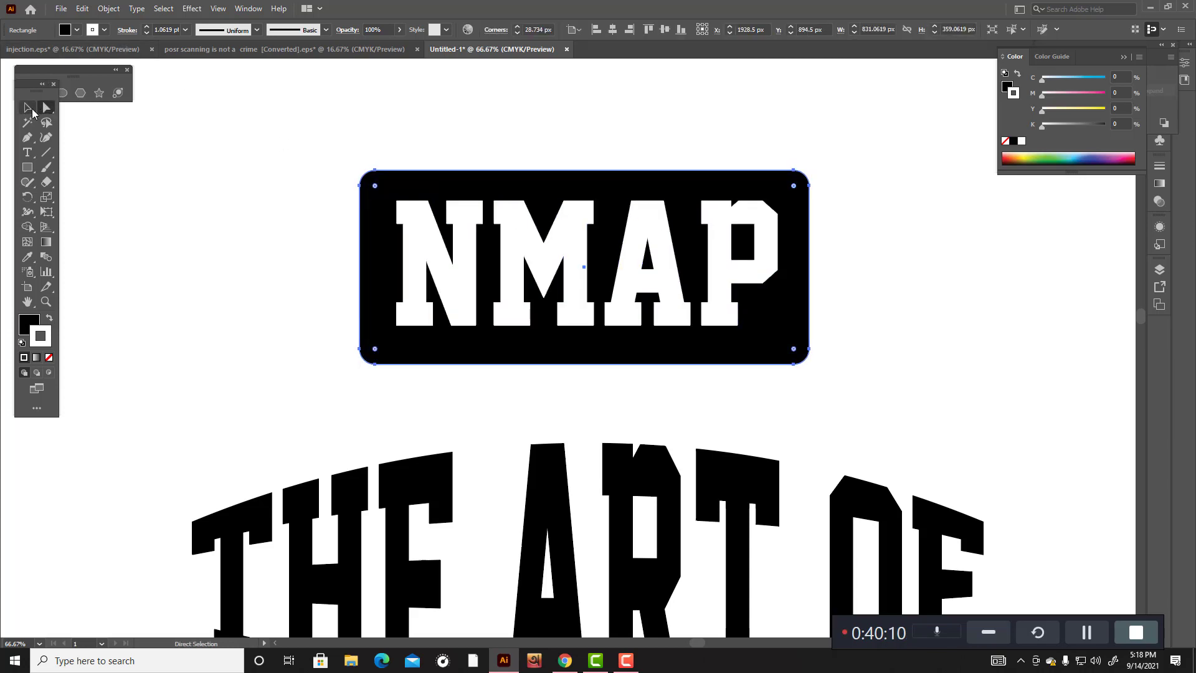
{"action": "left_click", "coordinate": [684, 133]}
Step: Create an inner offset path of the rounded black rectangle with an offset of -20 px and miter joins
{"action": "left_click", "coordinate": [806, 195]}
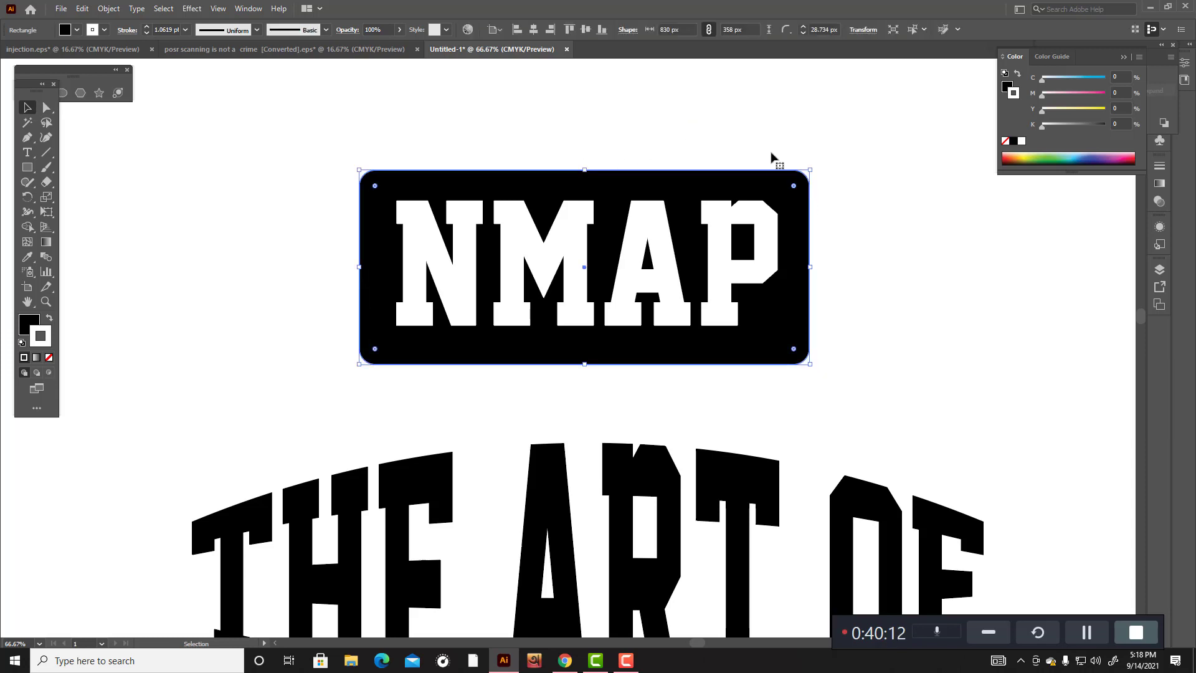
{"action": "left_click", "coordinate": [108, 8]}
{"action": "mouse_move", "coordinate": [157, 305]}
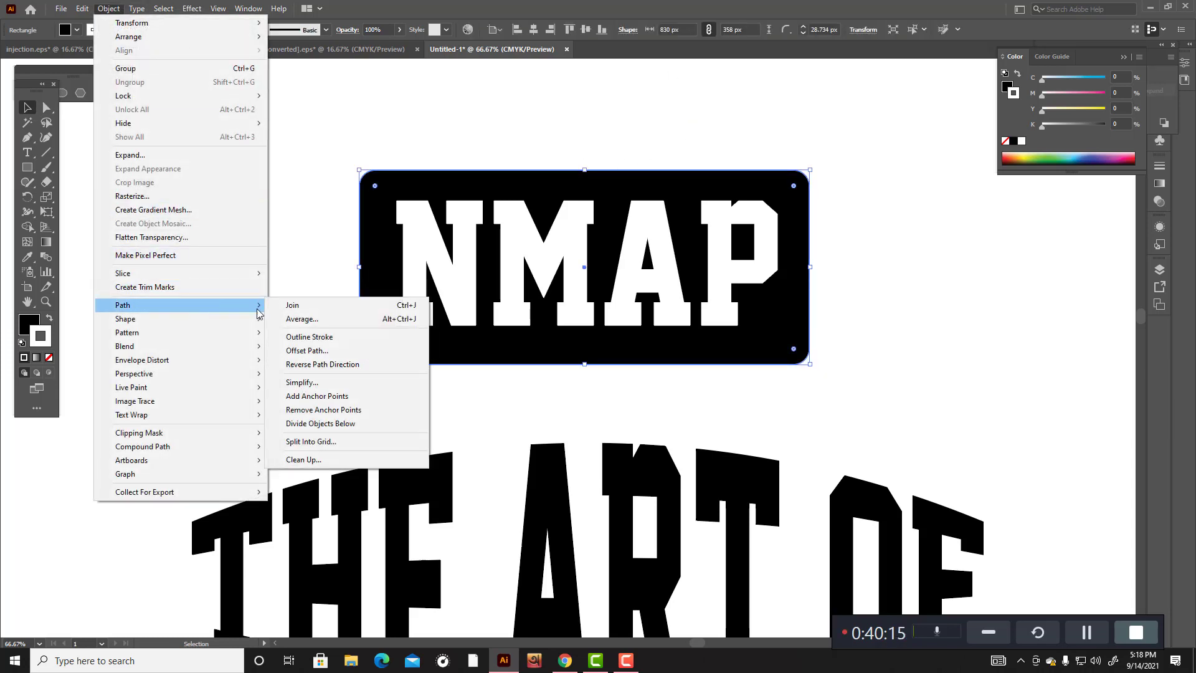
{"action": "left_click", "coordinate": [305, 351]}
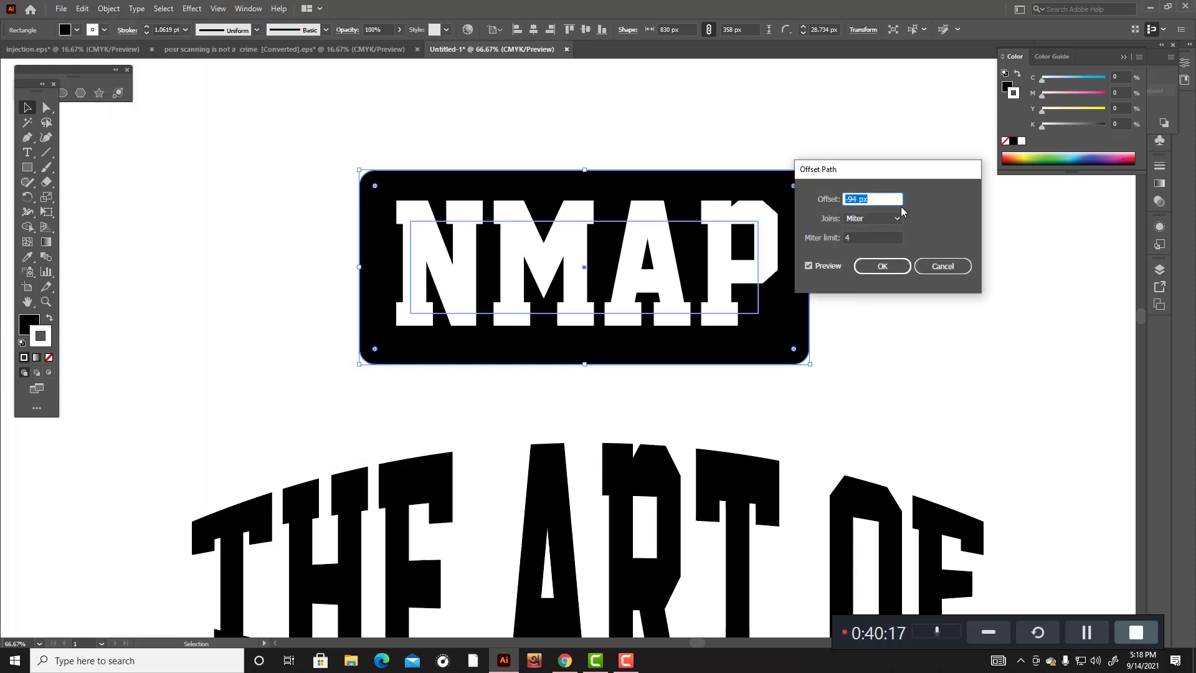
{"action": "key", "text": "Up"}
{"action": "key", "text": "Up"}
{"action": "key", "text": "Up"}
{"action": "key", "text": "Up"}
{"action": "key", "text": "Up"}
{"action": "key", "text": "Up"}
{"action": "key", "text": "Up"}
{"action": "key", "text": "Up"}
{"action": "key", "text": "Up"}
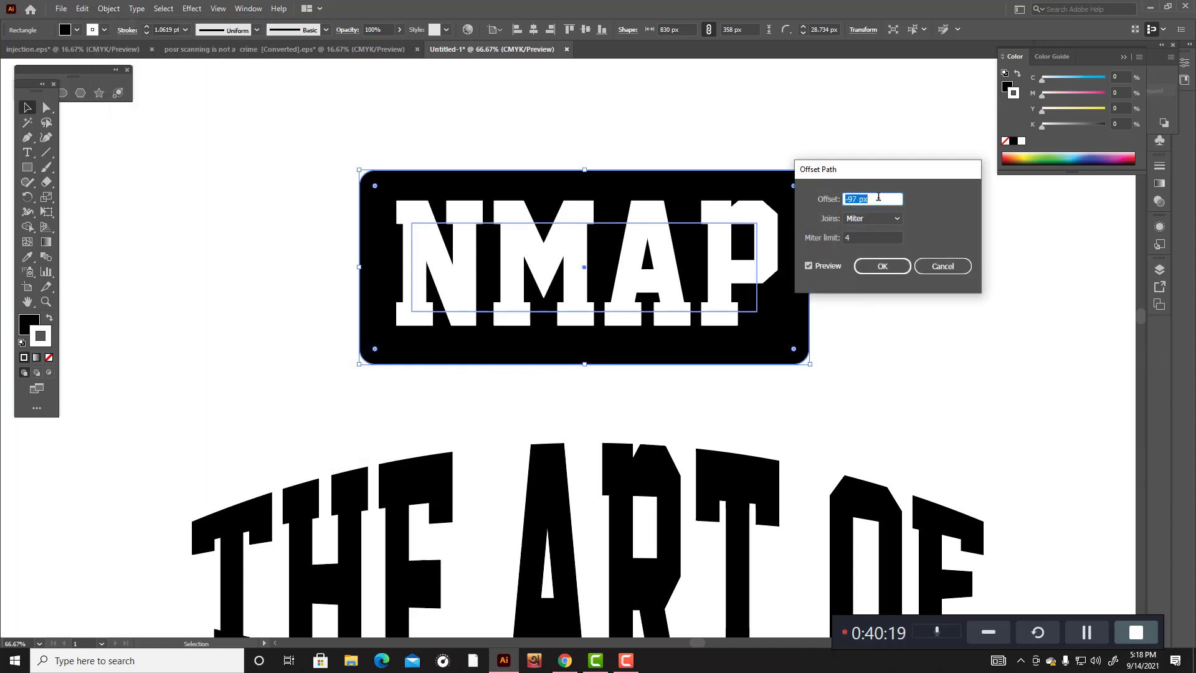
{"action": "key", "text": "Up"}
{"action": "key", "text": "Up"}
{"action": "key", "text": "Up"}
{"action": "key", "text": "Up"}
{"action": "key", "text": "Up"}
{"action": "key", "text": "Up"}
{"action": "key", "text": "Up"}
{"action": "key", "text": "Up"}
{"action": "key", "text": "Up"}
{"action": "key", "text": "Up"}
{"action": "key", "text": "Up"}
{"action": "key", "text": "Up"}
{"action": "key", "text": "Up"}
{"action": "key", "text": "Up"}
{"action": "key", "text": "Up"}
{"action": "key", "text": "Up"}
{"action": "key", "text": "Up"}
{"action": "key", "text": "Up"}
{"action": "key", "text": "Up"}
{"action": "key", "text": "Up"}
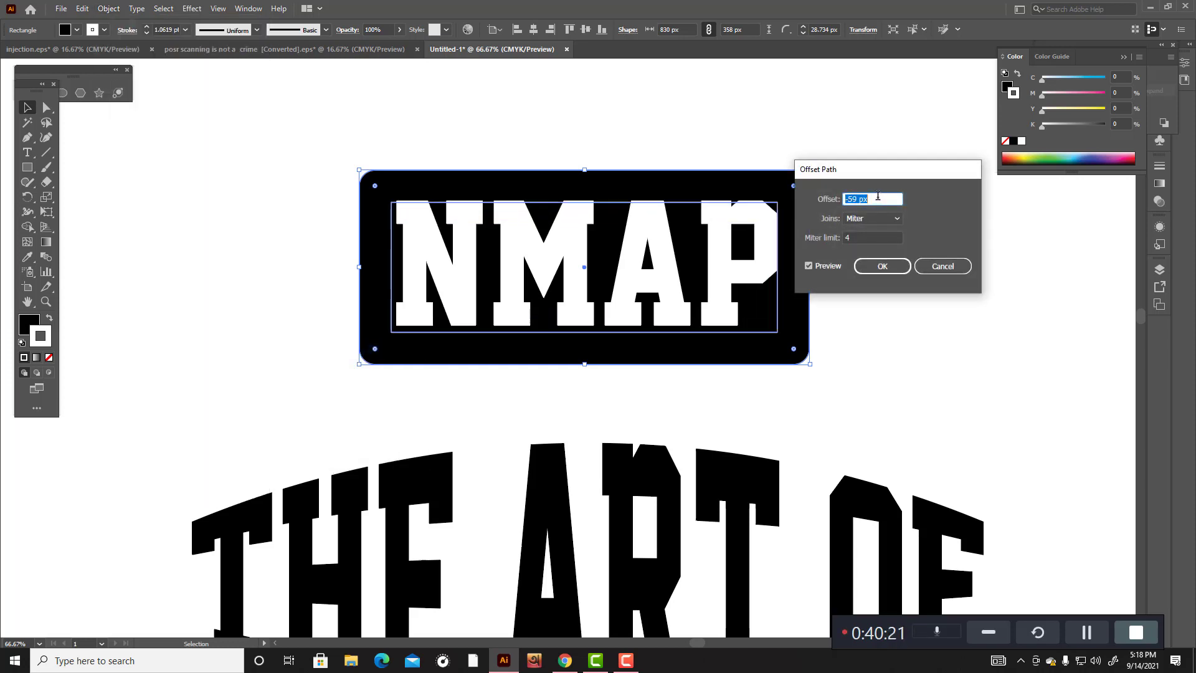
{"action": "key", "text": "Up"}
{"action": "key", "text": "Up"}
{"action": "key", "text": "Up"}
{"action": "key", "text": "Up"}
{"action": "key", "text": "Up"}
{"action": "key", "text": "Up"}
{"action": "key", "text": "Up"}
{"action": "key", "text": "Up"}
{"action": "key", "text": "Up"}
{"action": "key", "text": "Up"}
{"action": "key", "text": "Up"}
{"action": "key", "text": "Up"}
{"action": "key", "text": "Up"}
{"action": "key", "text": "Up"}
{"action": "key", "text": "Up"}
{"action": "key", "text": "Up"}
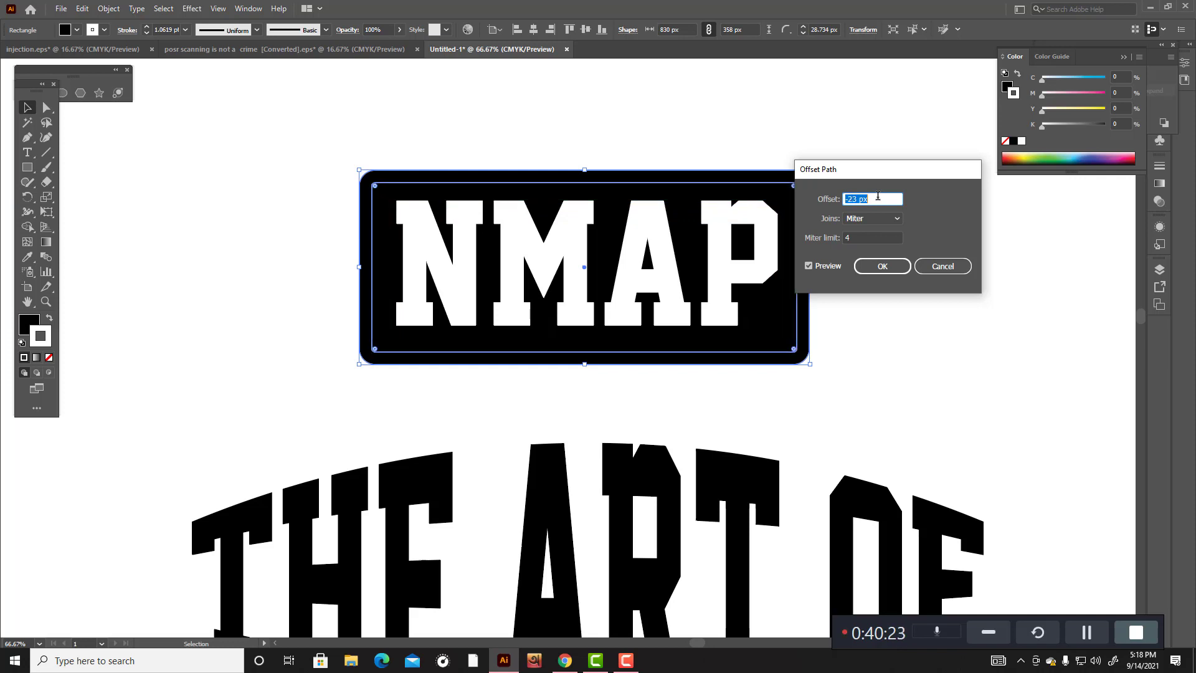
{"action": "key", "text": "Up"}
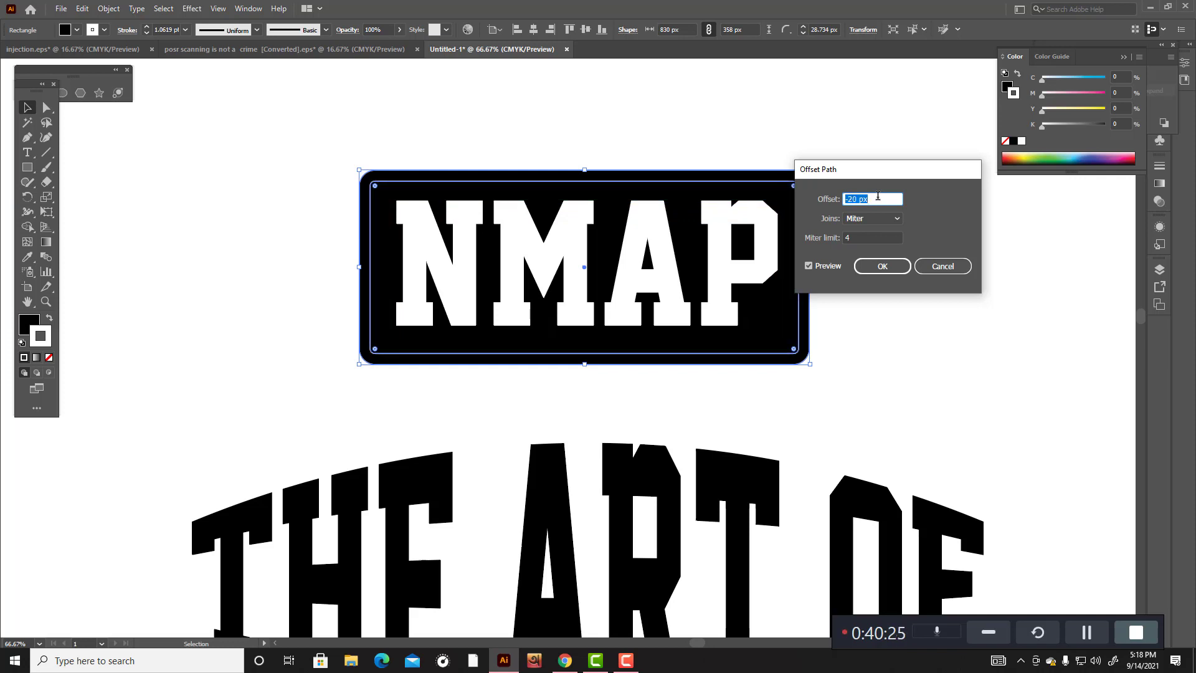
{"action": "left_click", "coordinate": [881, 266]}
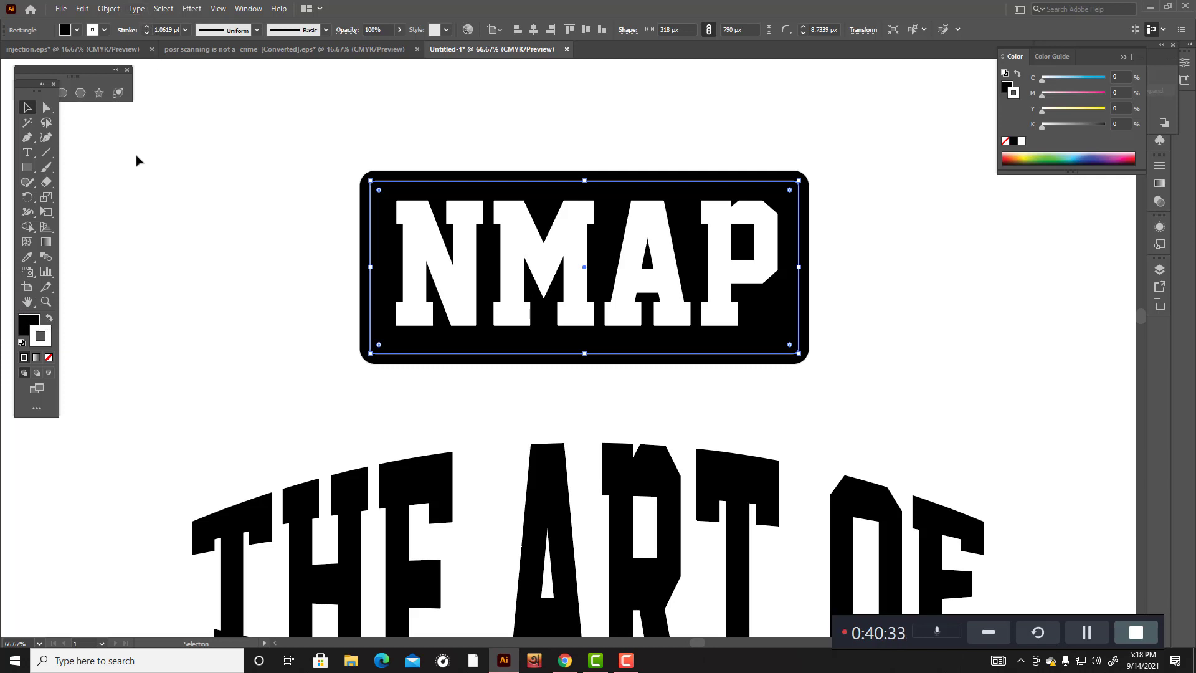
Step: Remove the inner rectangle's fill and set its white stroke weight to 9 pt
{"action": "left_click", "coordinate": [36, 324]}
{"action": "left_click", "coordinate": [50, 359]}
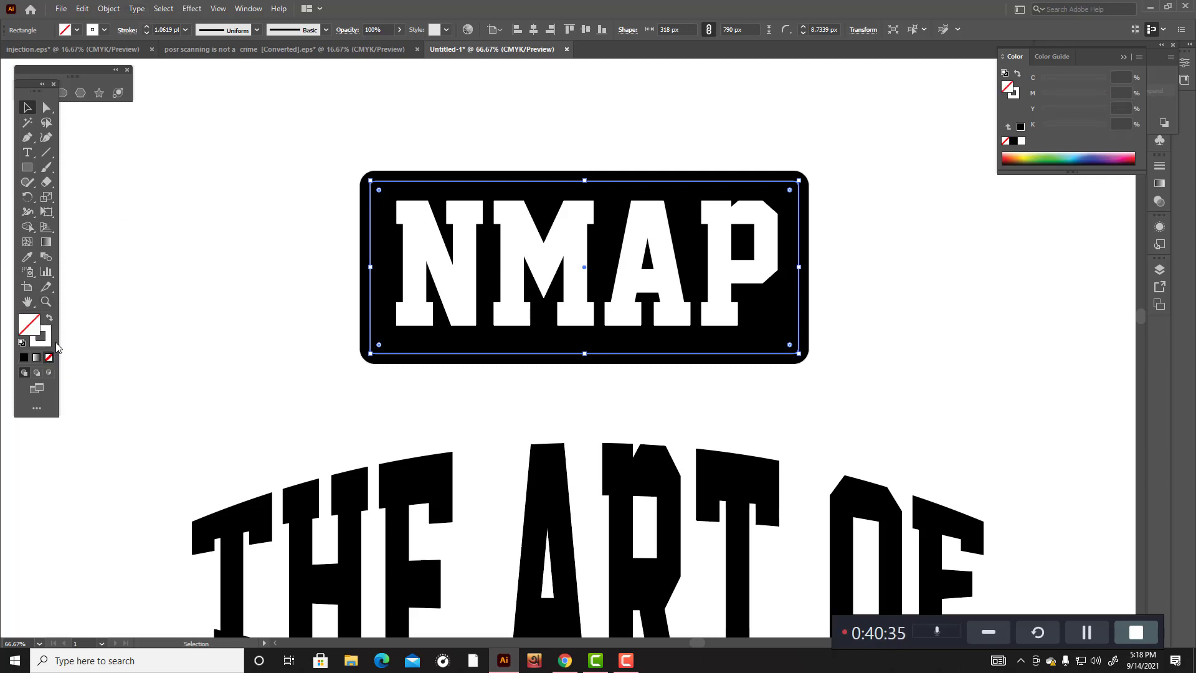
{"action": "left_click", "coordinate": [48, 341]}
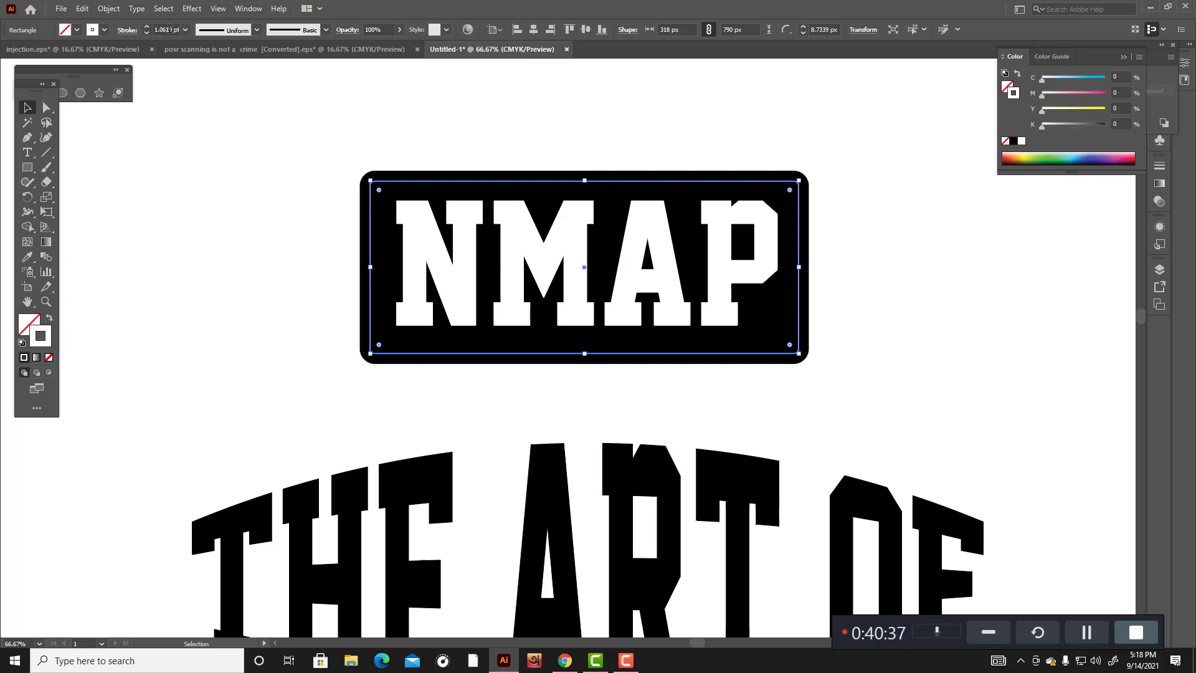
{"action": "scroll", "coordinate": [169, 29], "scroll_direction": "up", "scroll_amount": 8}
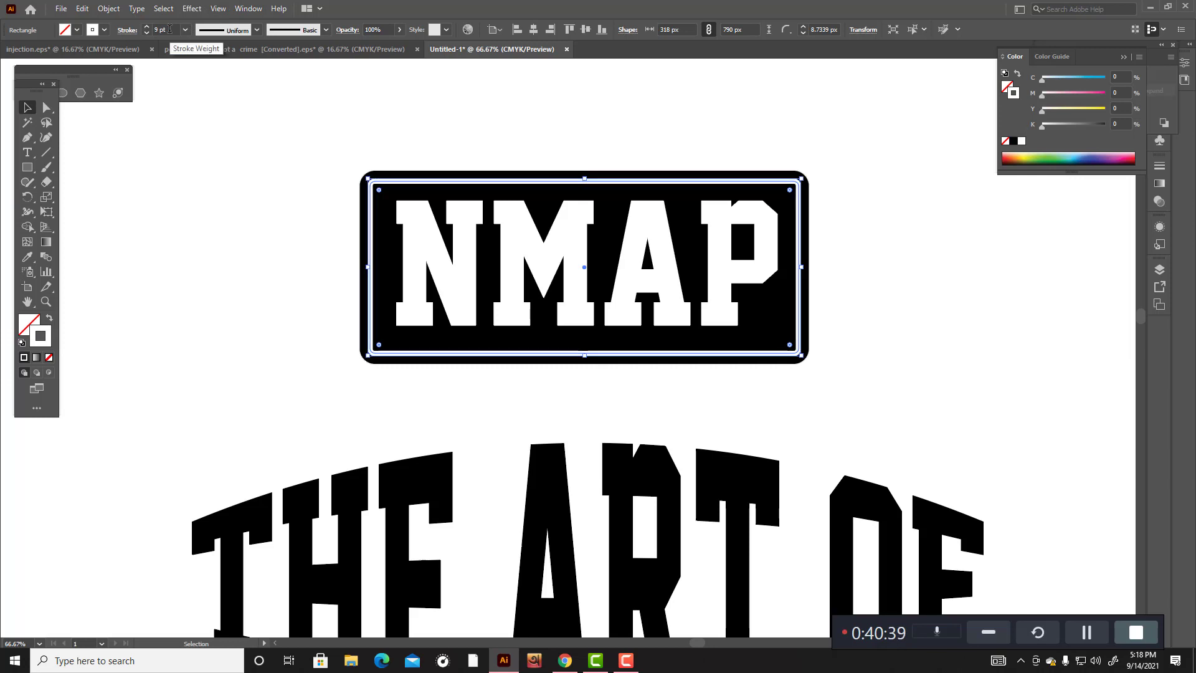
Step: Make the inner rectangle's stroke a dashed line with round caps, round joins and a 20 pt dash
{"action": "left_click", "coordinate": [128, 29]}
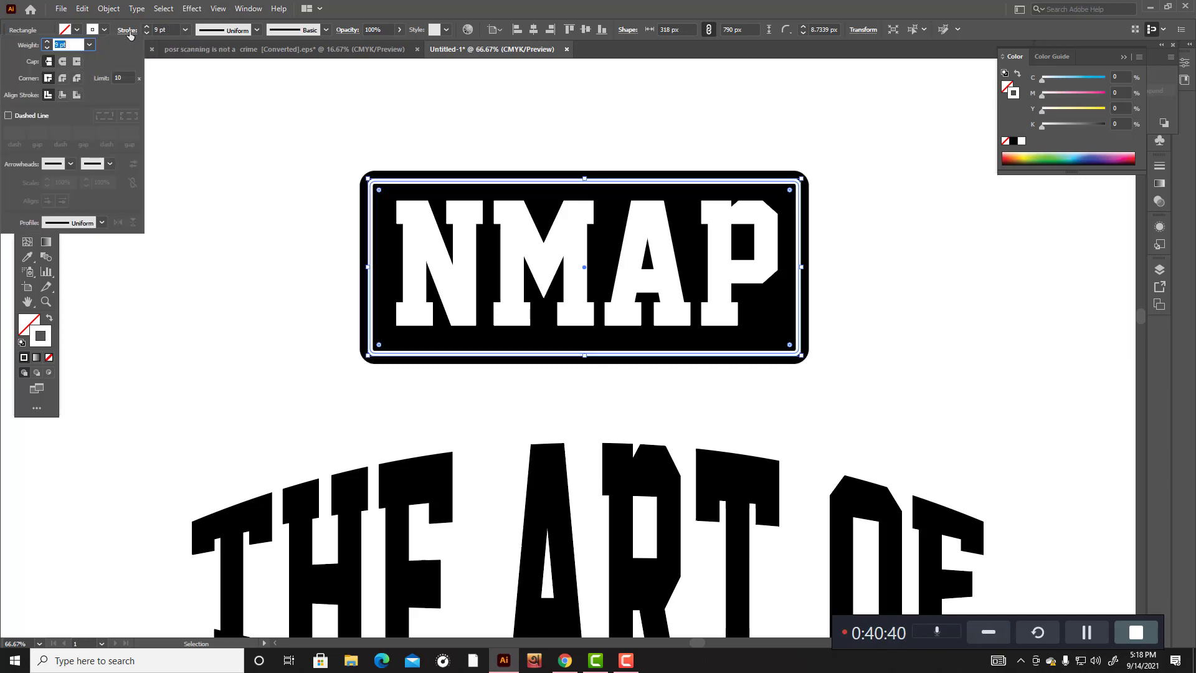
{"action": "left_click", "coordinate": [9, 115]}
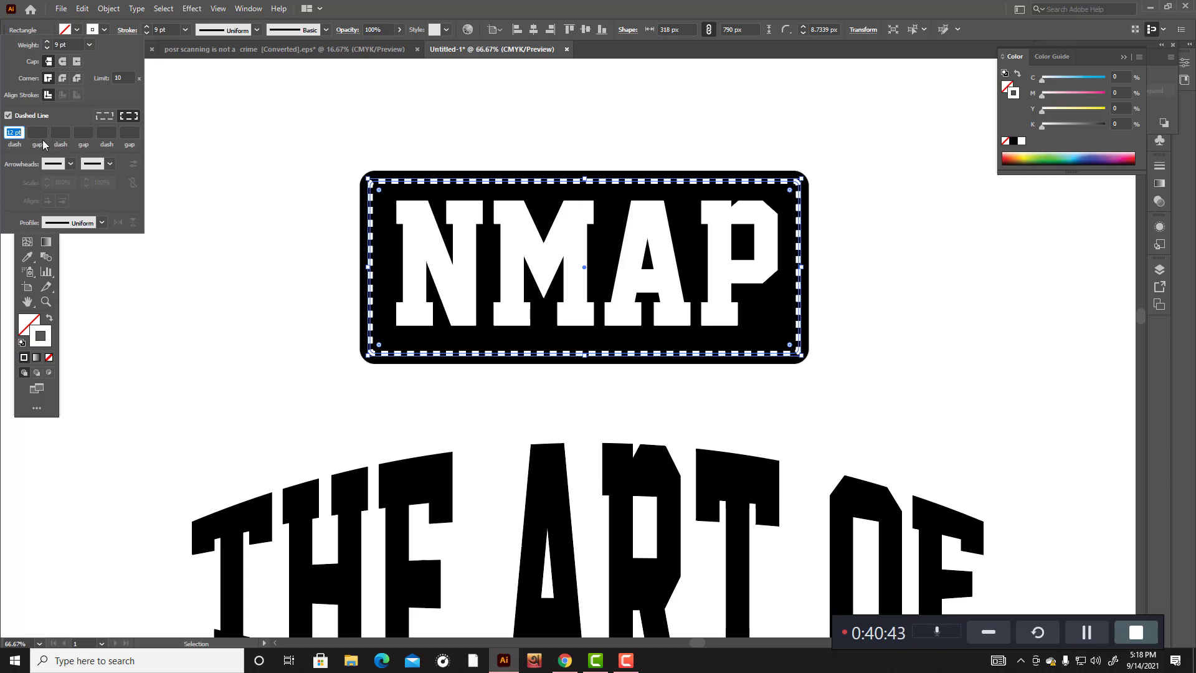
{"action": "left_click", "coordinate": [63, 61]}
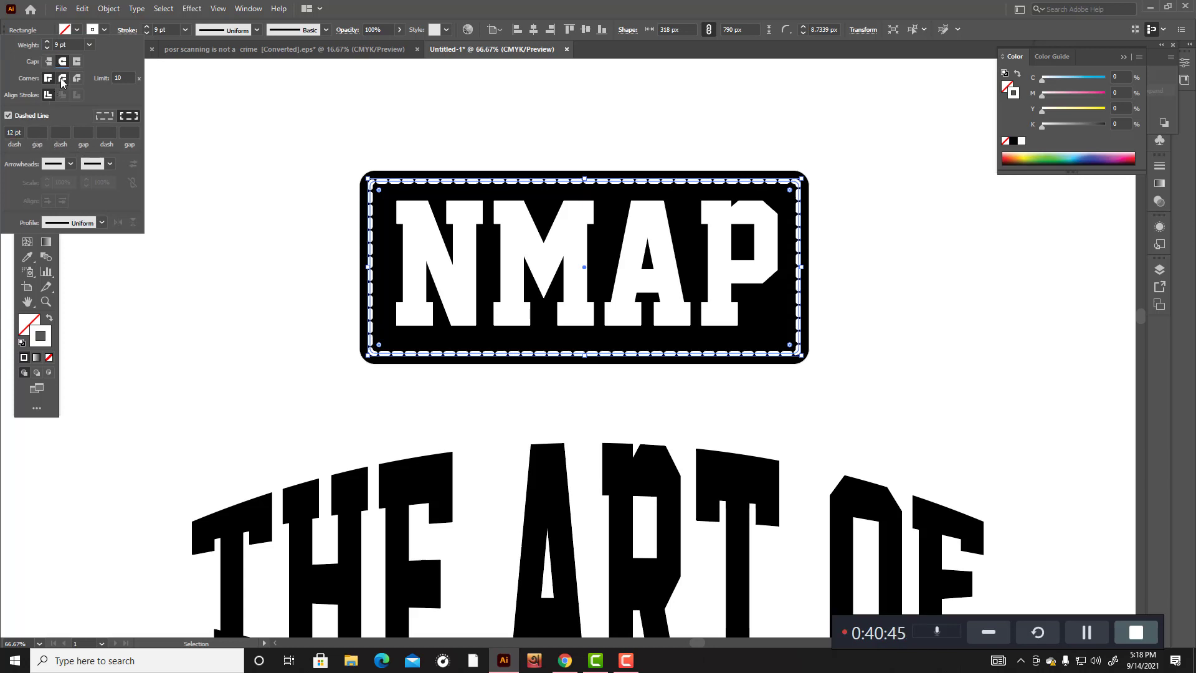
{"action": "left_click", "coordinate": [62, 78]}
{"action": "scroll", "coordinate": [14, 132], "scroll_direction": "down", "scroll_amount": 10}
{"action": "scroll", "coordinate": [14, 132], "scroll_direction": "up", "scroll_amount": 11}
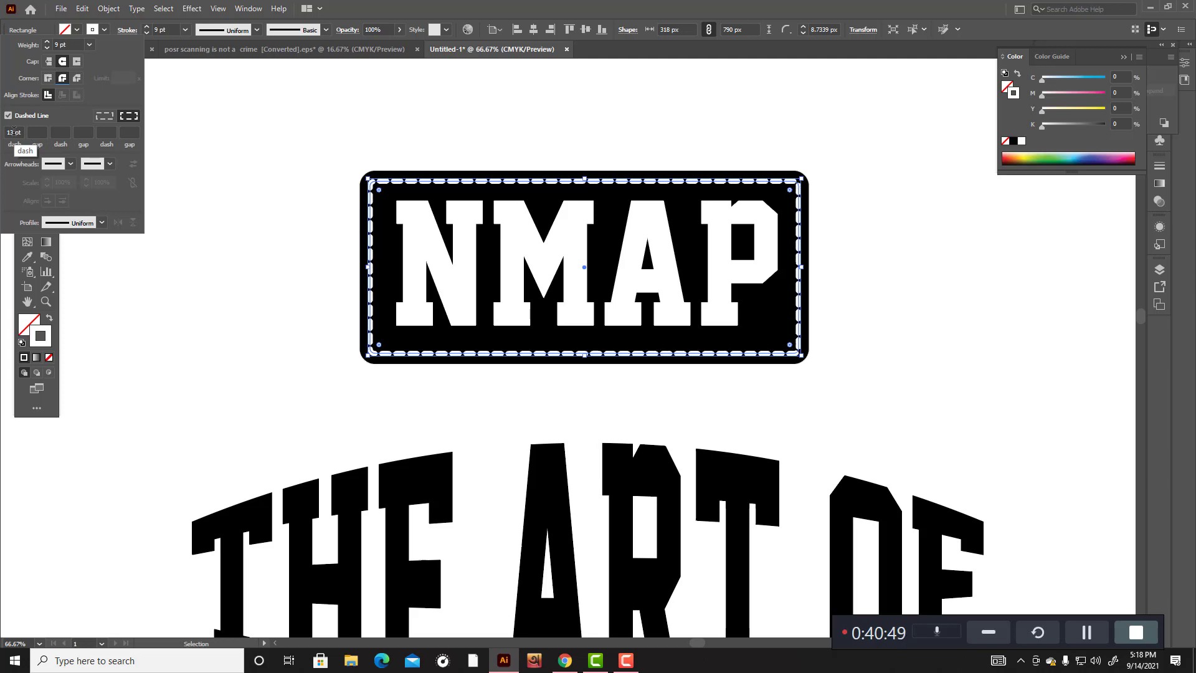
{"action": "scroll", "coordinate": [14, 132], "scroll_direction": "up", "scroll_amount": 7}
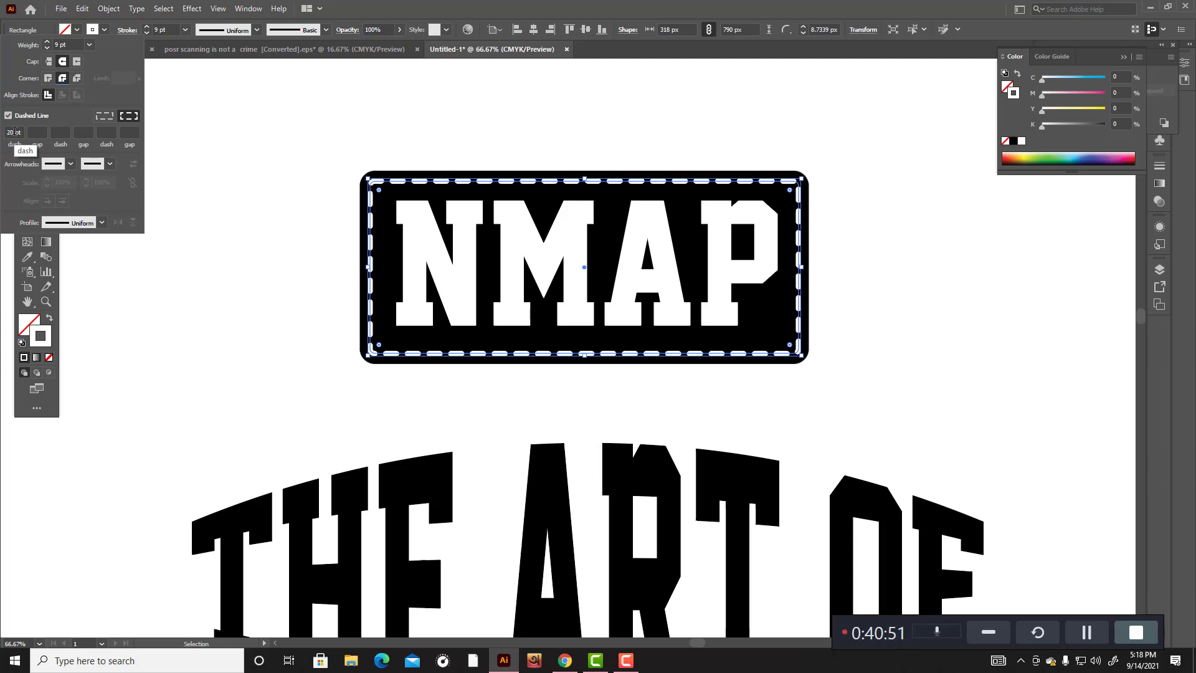
Step: Set the inner rectangle's dash length to 21 pt and give it a gap slightly shorter than the dash
{"action": "scroll", "coordinate": [13, 132], "scroll_direction": "up", "scroll_amount": 1}
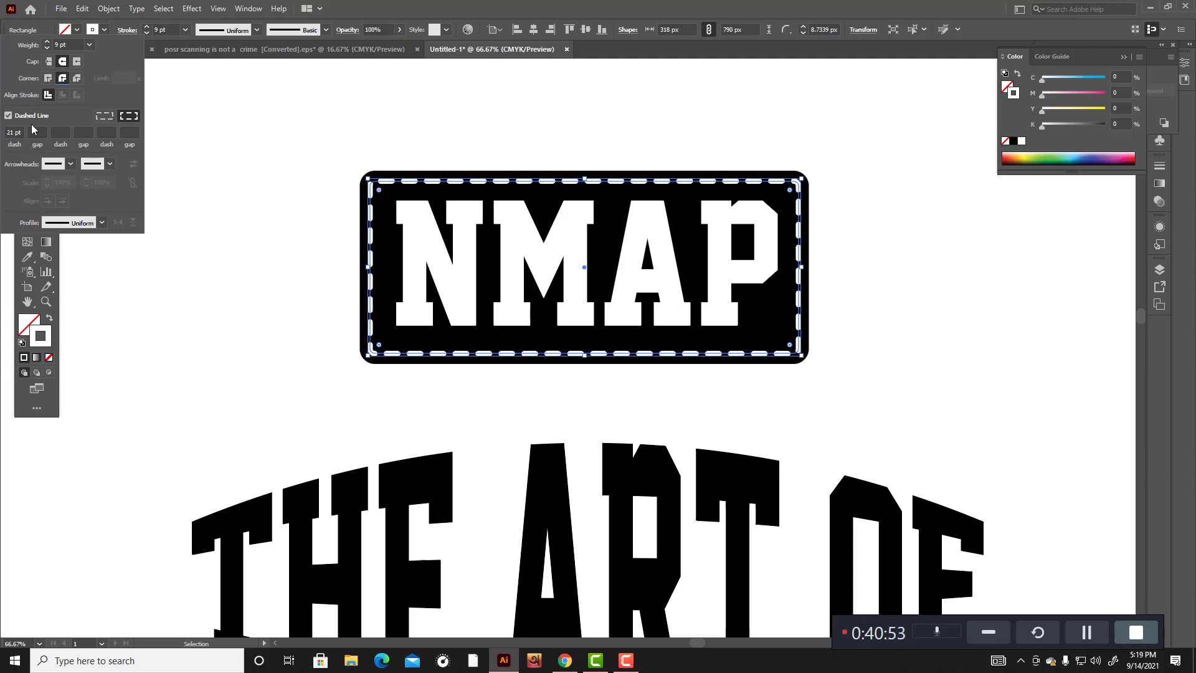
{"action": "left_click", "coordinate": [34, 131]}
{"action": "scroll", "coordinate": [35, 130], "scroll_direction": "up", "scroll_amount": 3}
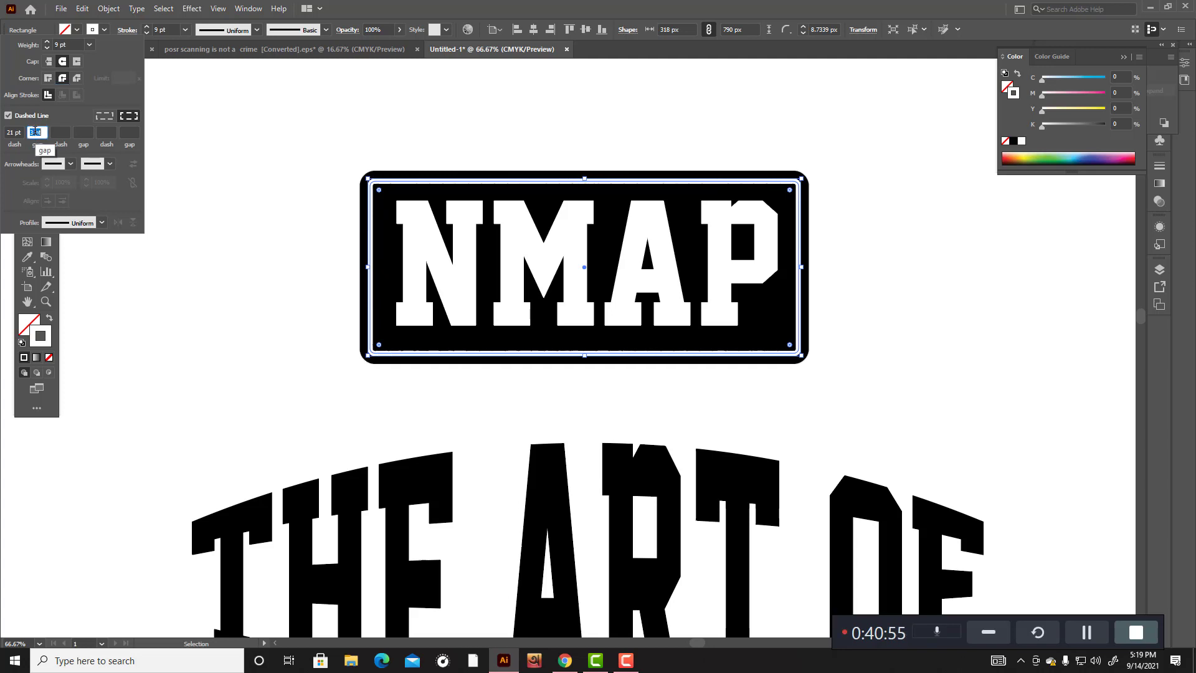
{"action": "scroll", "coordinate": [35, 131], "scroll_direction": "up", "scroll_amount": 12}
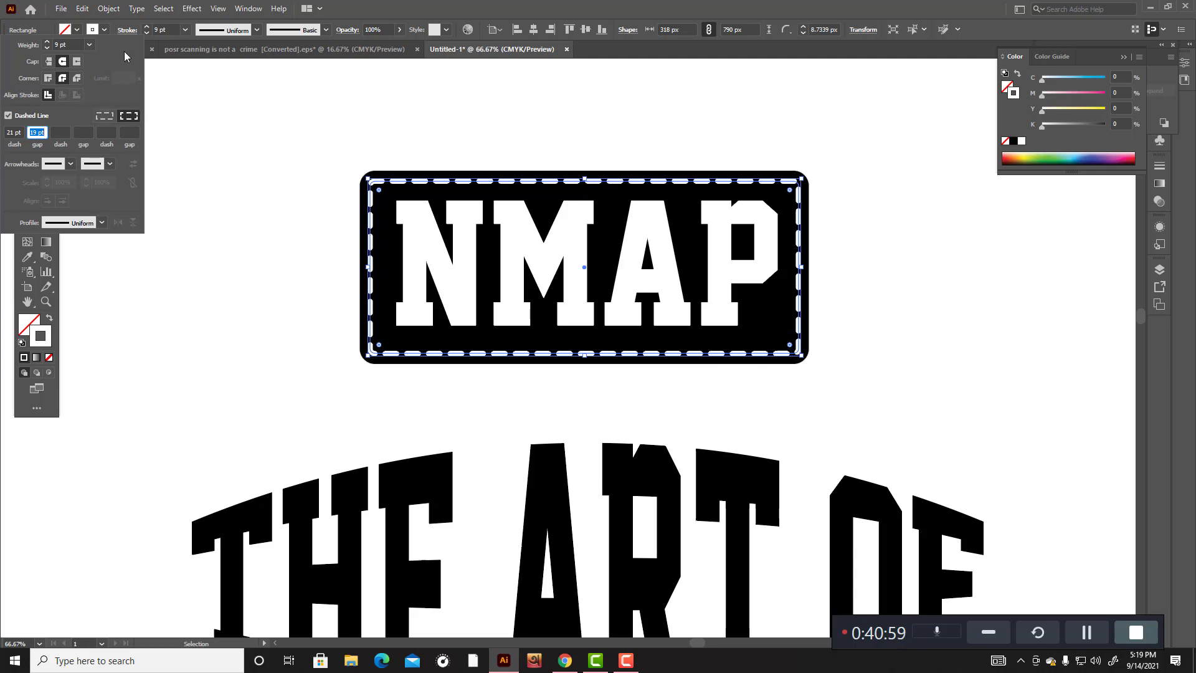
Step: Reduce the dashed inner rectangle's stroke weight to 4 pt and deselect it
{"action": "left_click", "coordinate": [164, 29]}
{"action": "scroll", "coordinate": [162, 29], "scroll_direction": "down", "scroll_amount": 6}
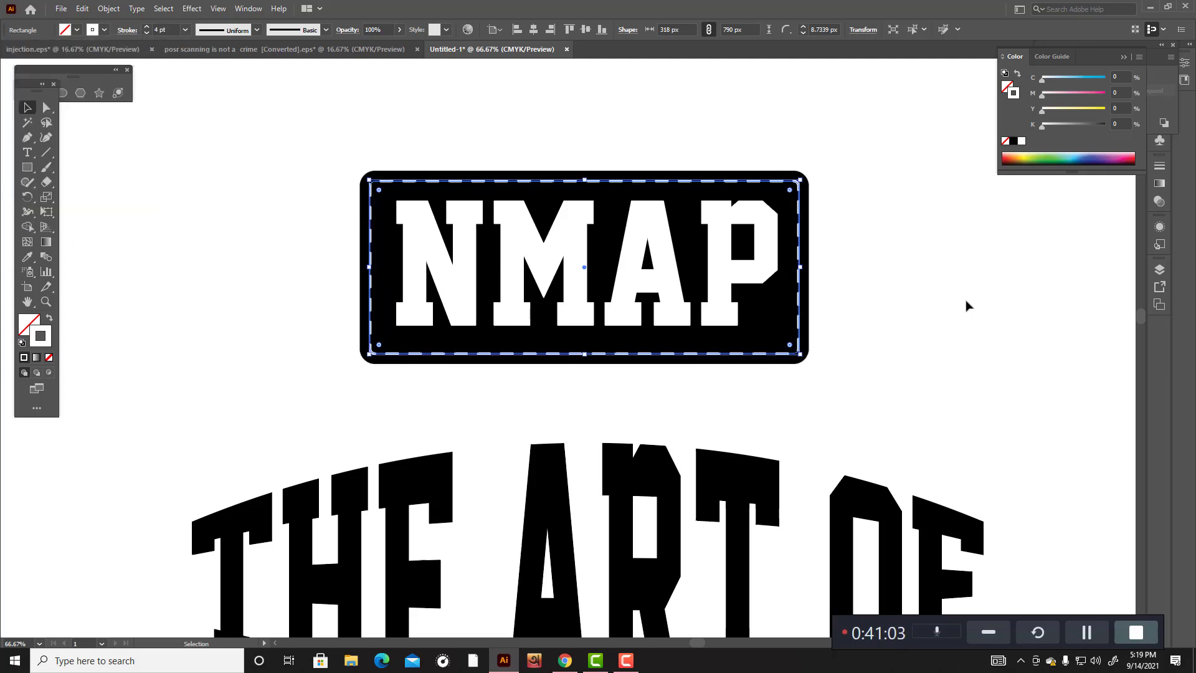
{"action": "left_click", "coordinate": [881, 305]}
Step: Examine the whole composition, from the "NMAP" badge and "THE ART OF" through the eye to "PORT SCANNING", for spacing and balance
{"action": "scroll", "coordinate": [881, 305], "scroll_direction": "down", "scroll_amount": 2}
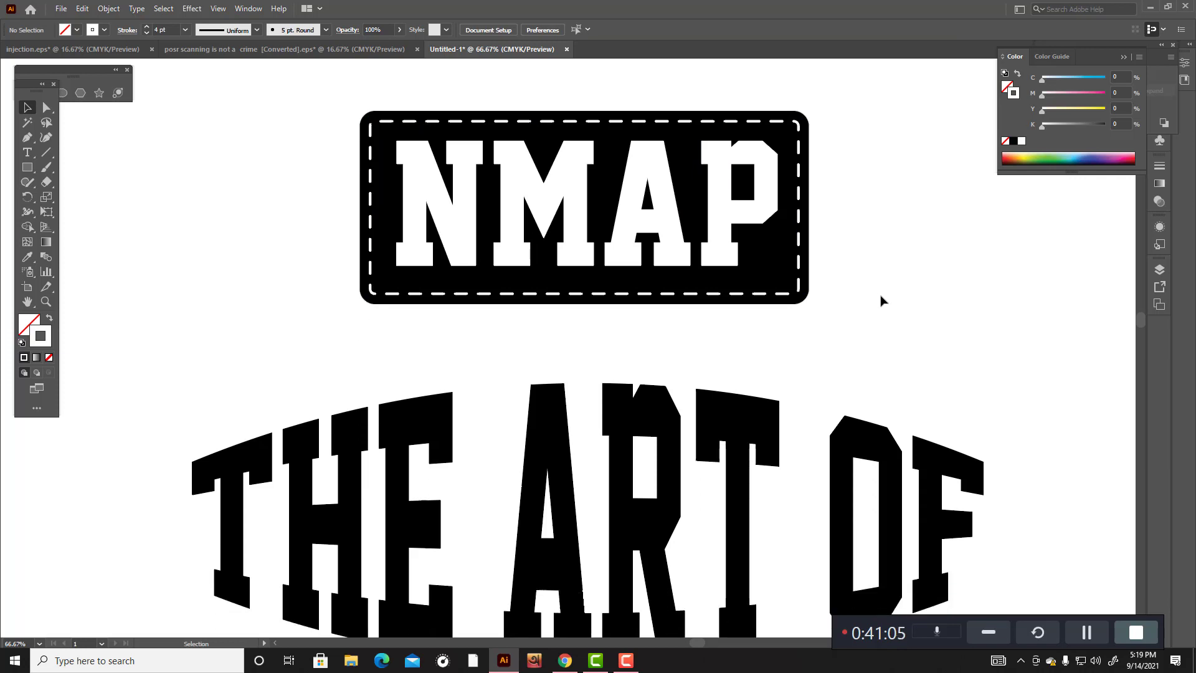
{"action": "scroll", "coordinate": [862, 307], "scroll_direction": "down", "scroll_amount": 2}
{"action": "scroll", "coordinate": [916, 328], "scroll_direction": "down", "scroll_amount": 5}
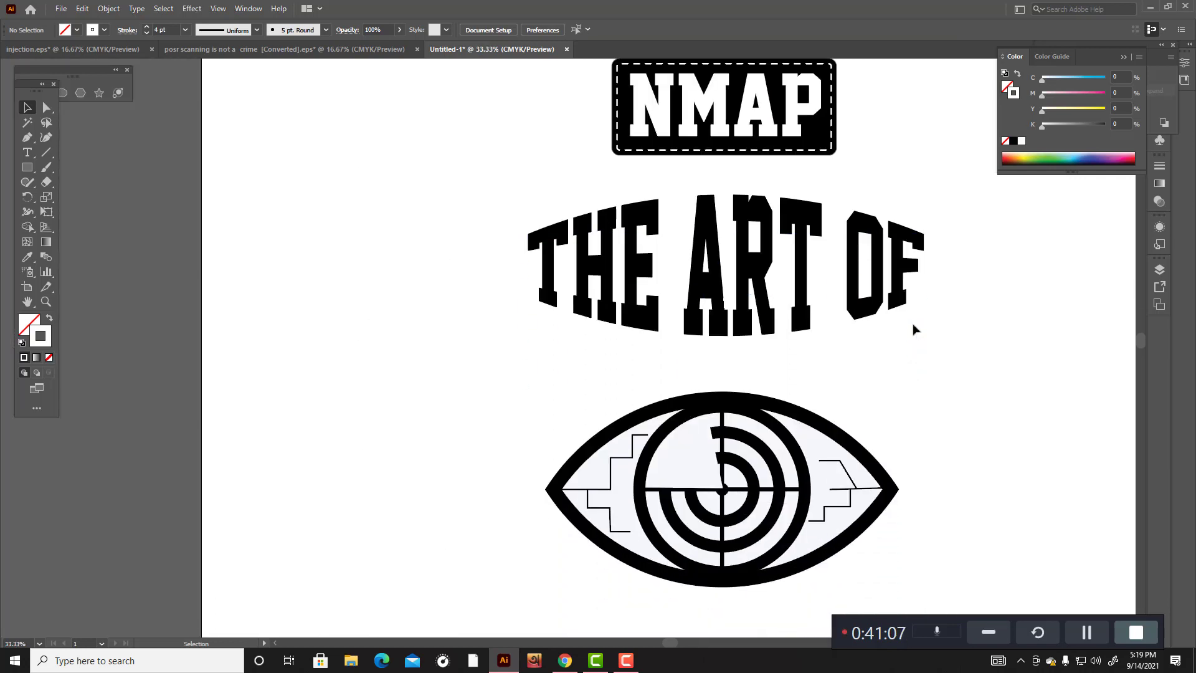
{"action": "scroll", "coordinate": [909, 333], "scroll_direction": "down", "scroll_amount": 4}
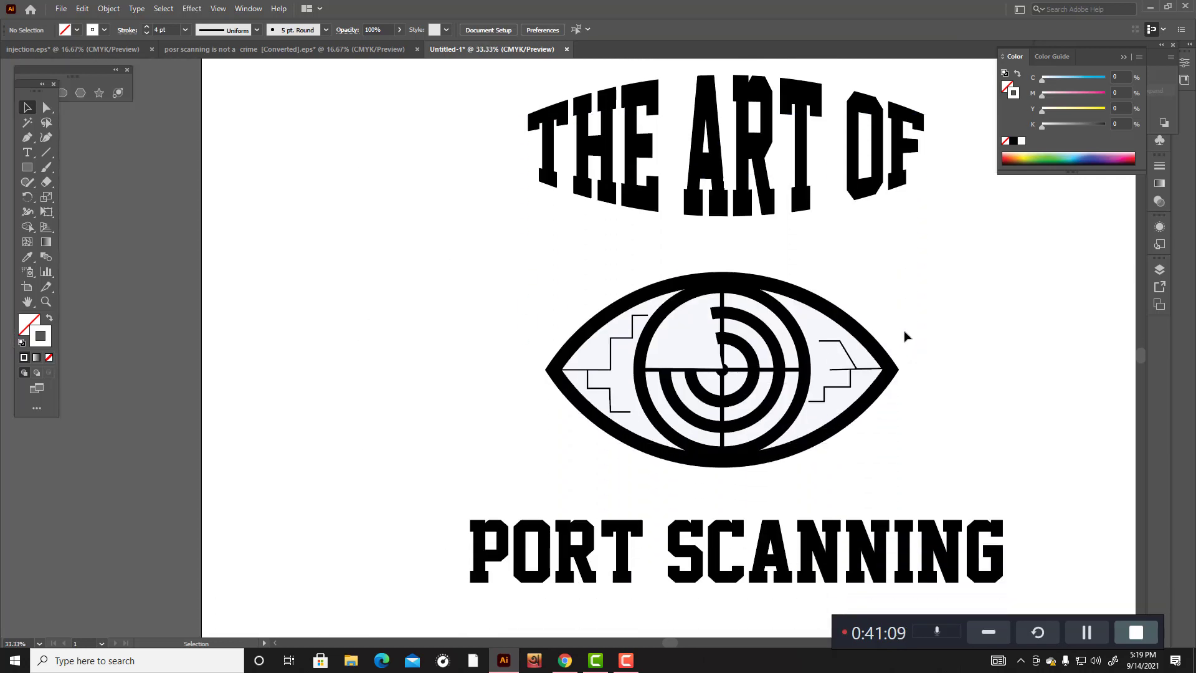
{"action": "scroll", "coordinate": [910, 349], "scroll_direction": "up", "scroll_amount": 6}
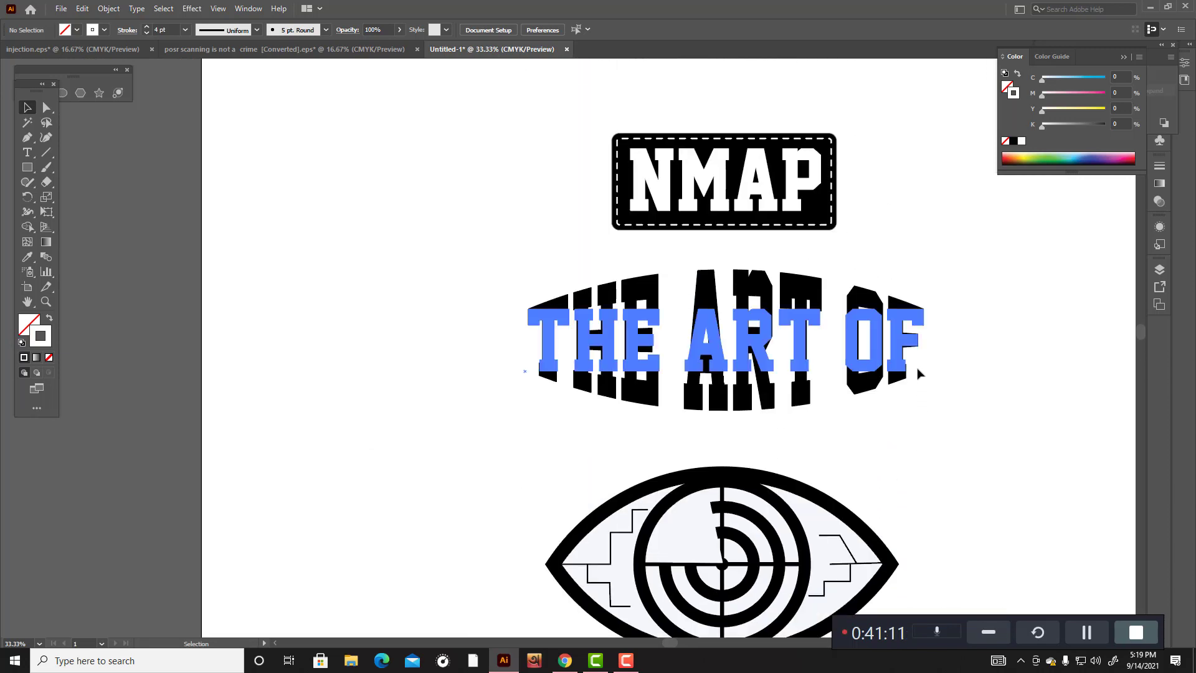
{"action": "scroll", "coordinate": [908, 343], "scroll_direction": "down", "scroll_amount": 3}
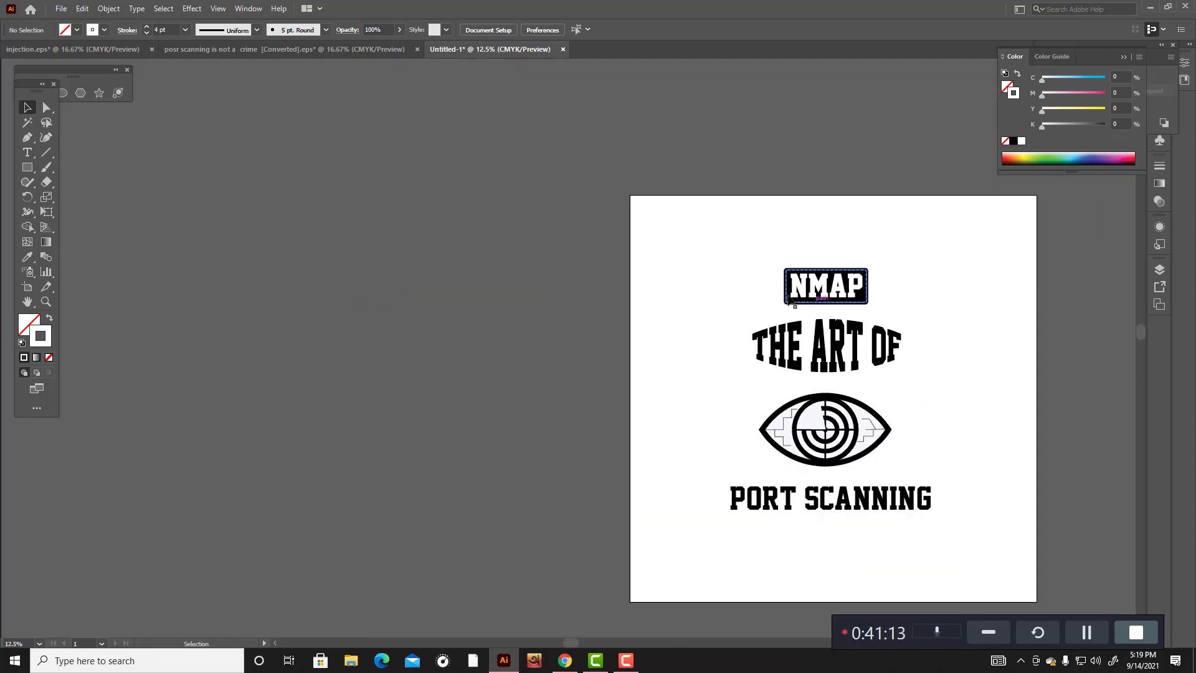
{"action": "left_click_drag", "start_coordinate": [748, 223], "coordinate": [1043, 589]}
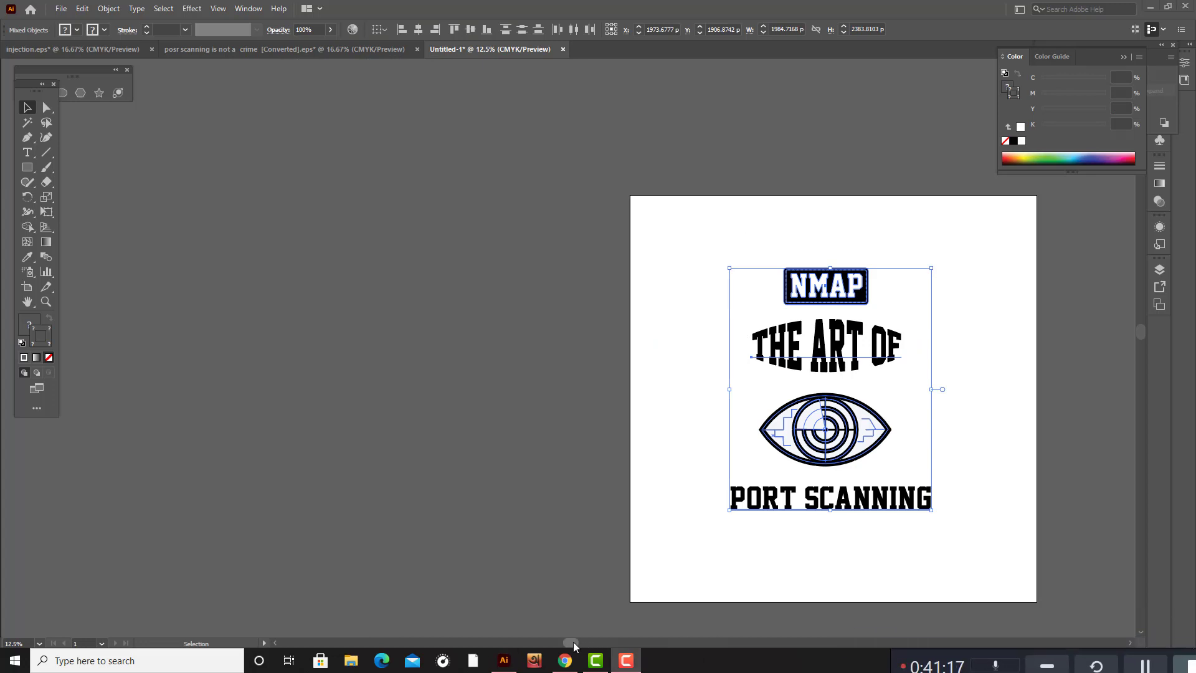
{"action": "left_click_drag", "start_coordinate": [573, 641], "coordinate": [726, 642]}
{"action": "scroll", "coordinate": [753, 518], "scroll_direction": "down", "scroll_amount": 1}
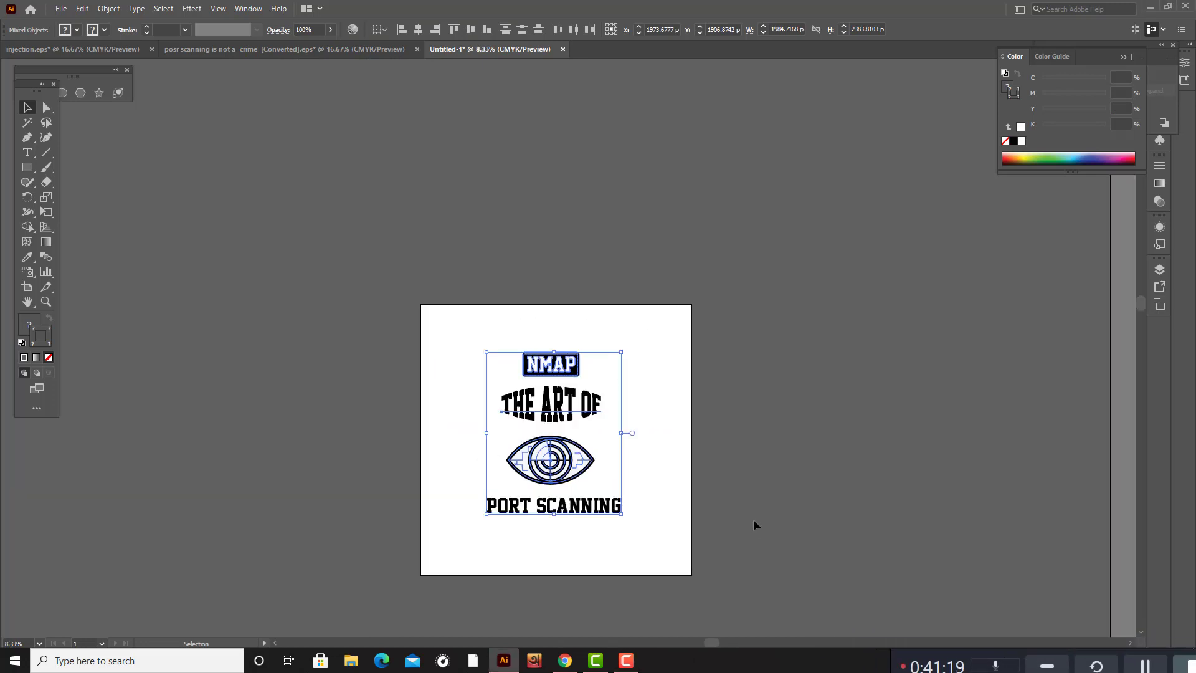
{"action": "scroll", "coordinate": [753, 522], "scroll_direction": "up", "scroll_amount": 3}
{"action": "scroll", "coordinate": [651, 513], "scroll_direction": "down", "scroll_amount": 1}
{"action": "left_click", "coordinate": [611, 498]}
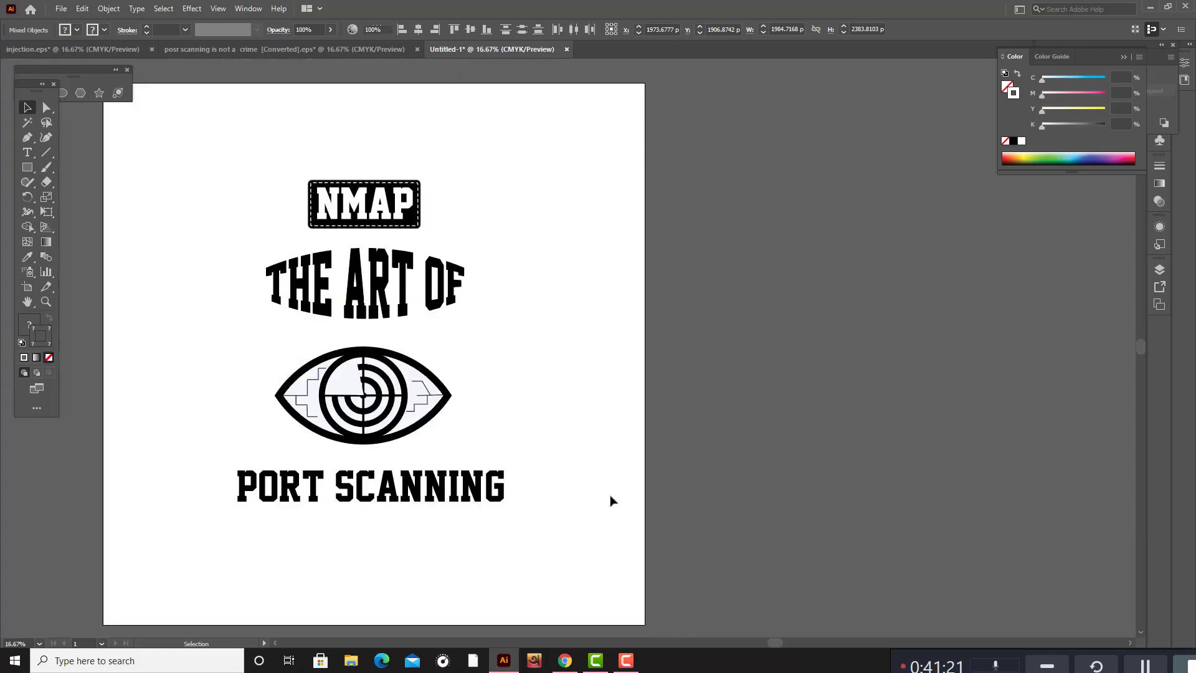